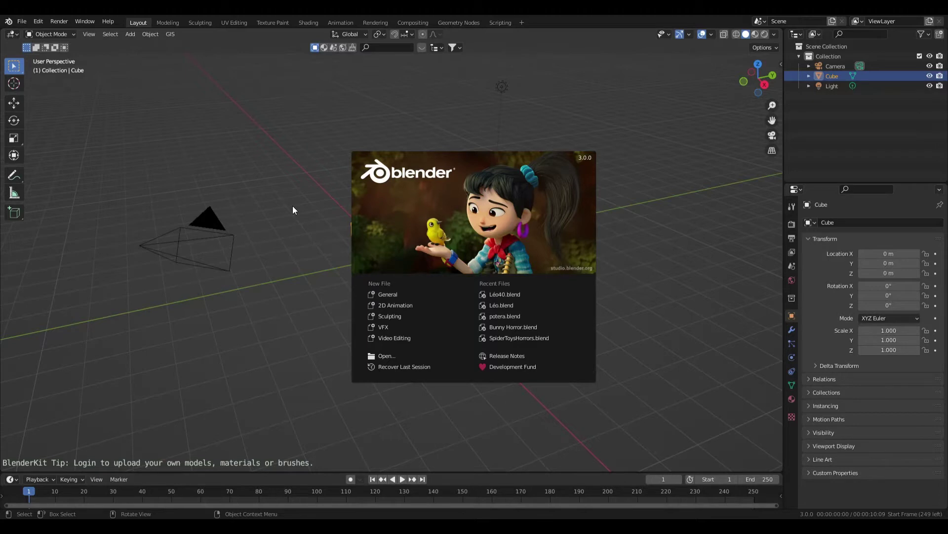
Step: Start a new General scene and delete the default cube, camera and light
left_click(395, 294)
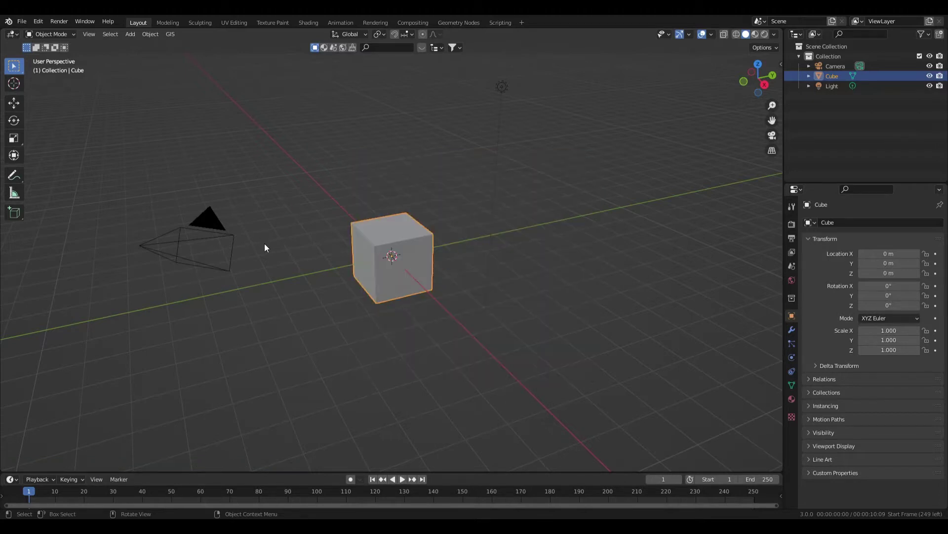
scroll(504, 302, "down", 3)
middle_click_drag(505, 303, 476, 283)
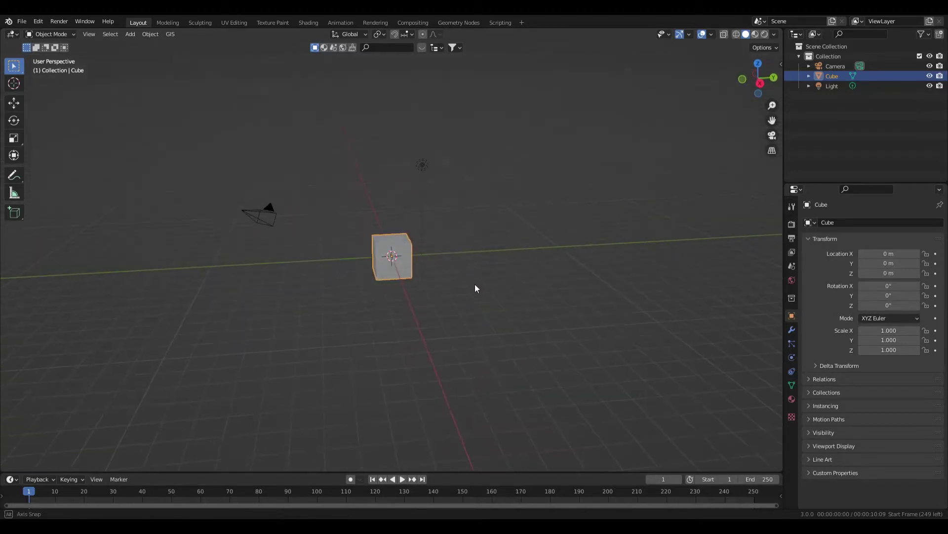
scroll(400, 235, "up", 2)
scroll(337, 198, "down", 2)
left_click_drag(194, 122, 478, 284)
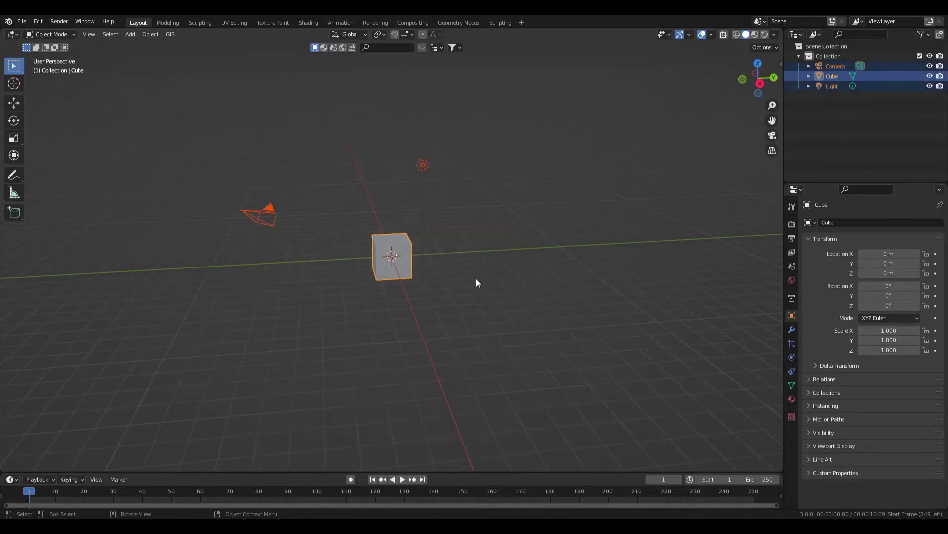
scroll(375, 208, "up", 2)
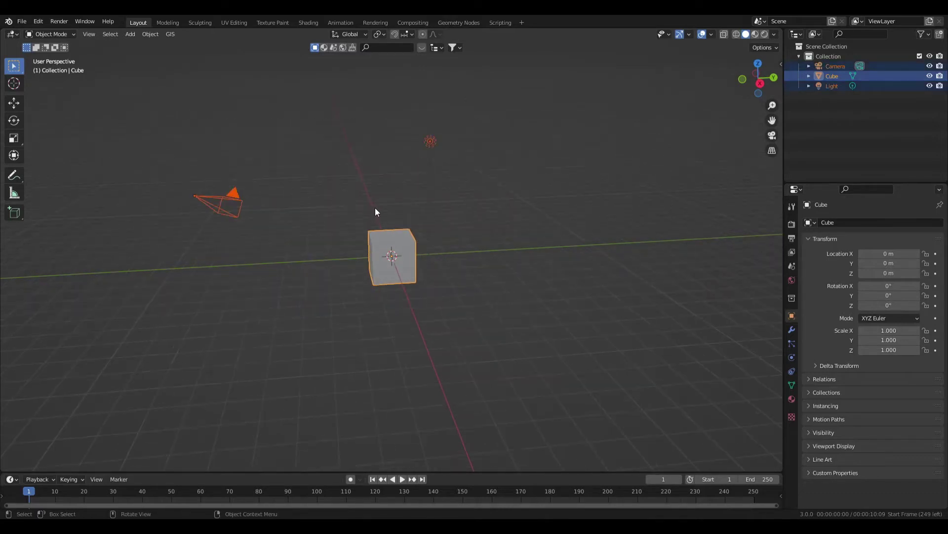
key("x")
left_click(343, 183)
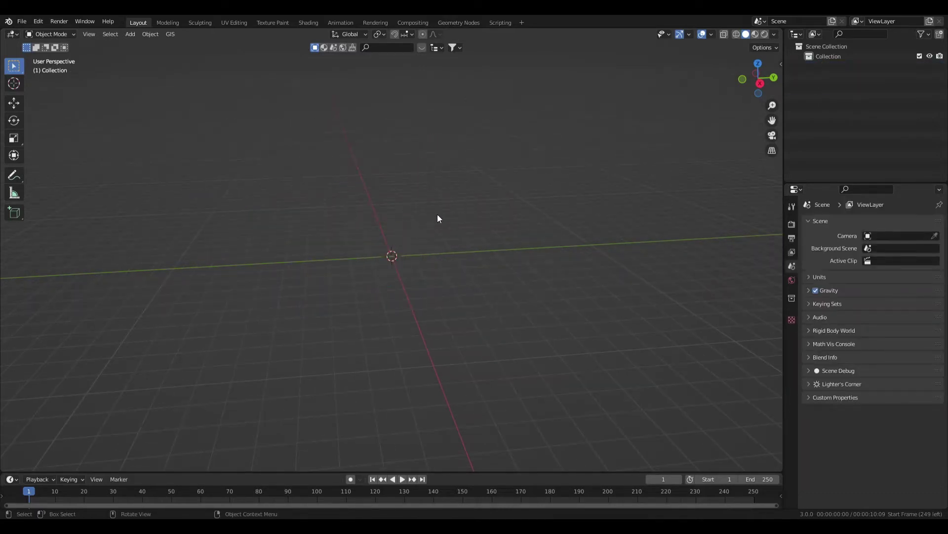
Step: Add the image Coffre en bois.jpg as a reference in front view
key("KP_1")
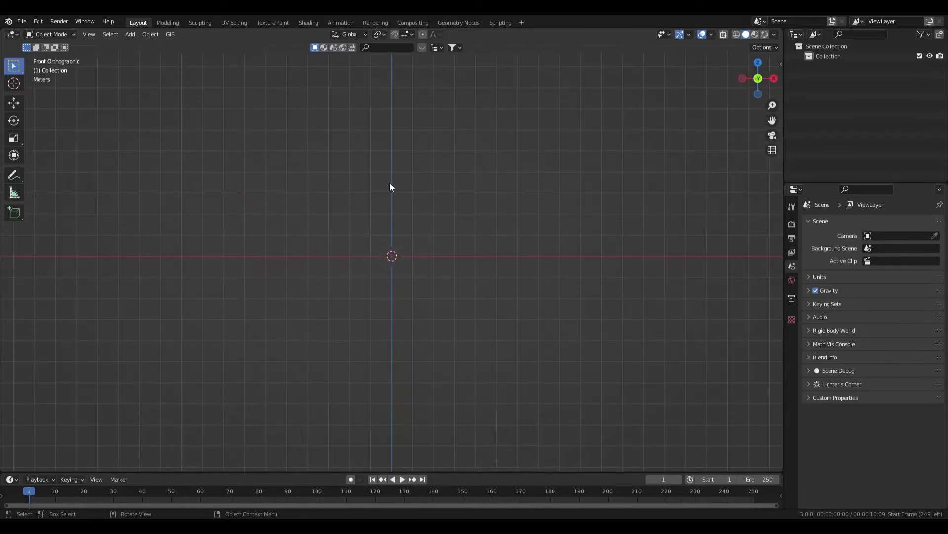
key("shift+a")
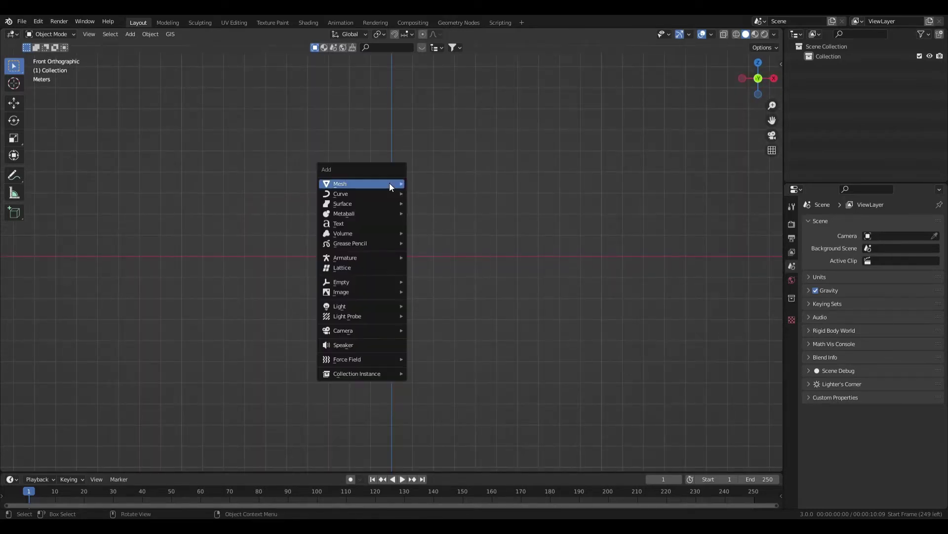
mouse_move(357, 291)
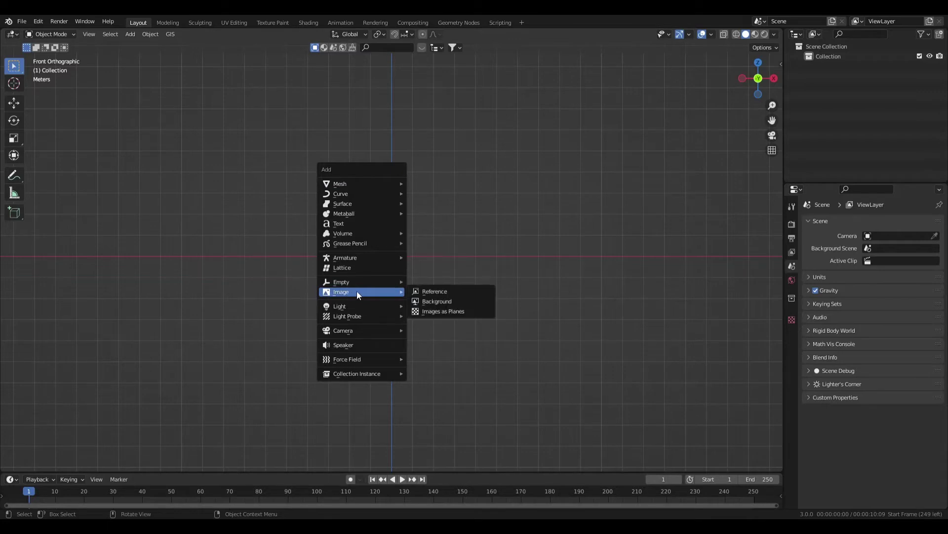
left_click(431, 292)
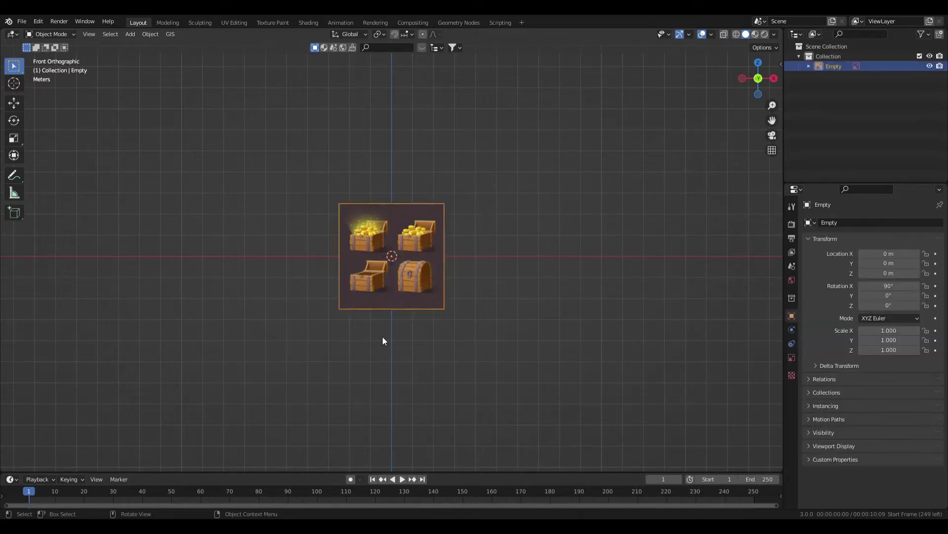
Step: Move the reference image up along Z to about 1.67 m so the lower chests rest near the ground line
scroll(397, 283, "up", 2)
scroll(446, 258, "up", 2)
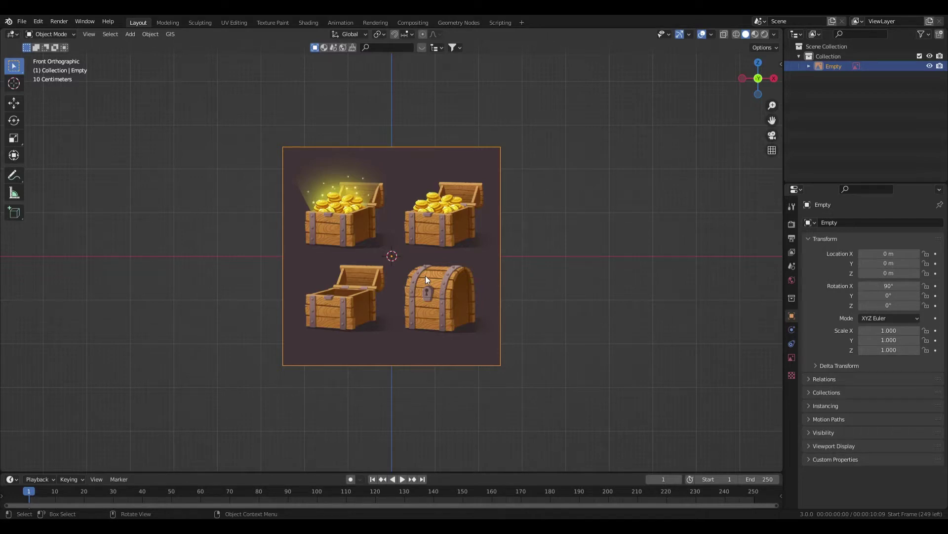
key("g")
key("z")
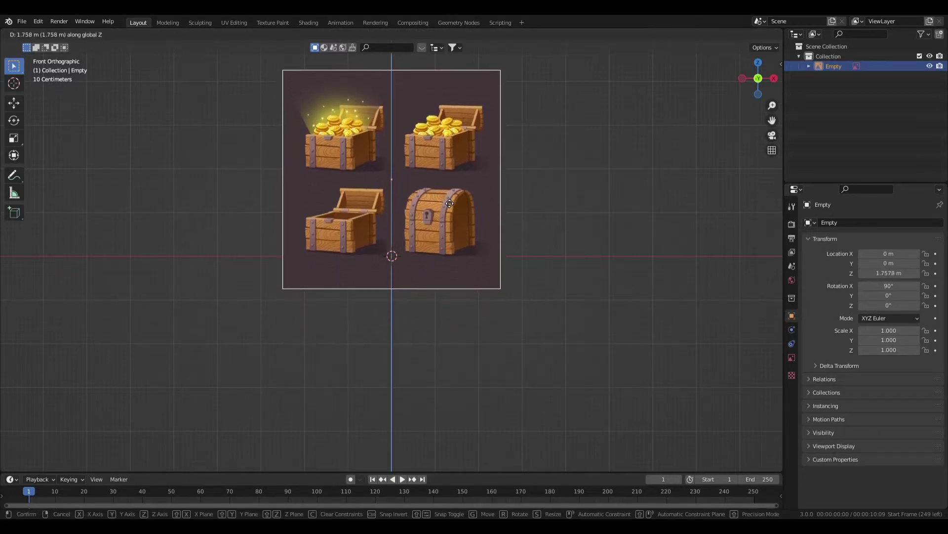
left_click(447, 206)
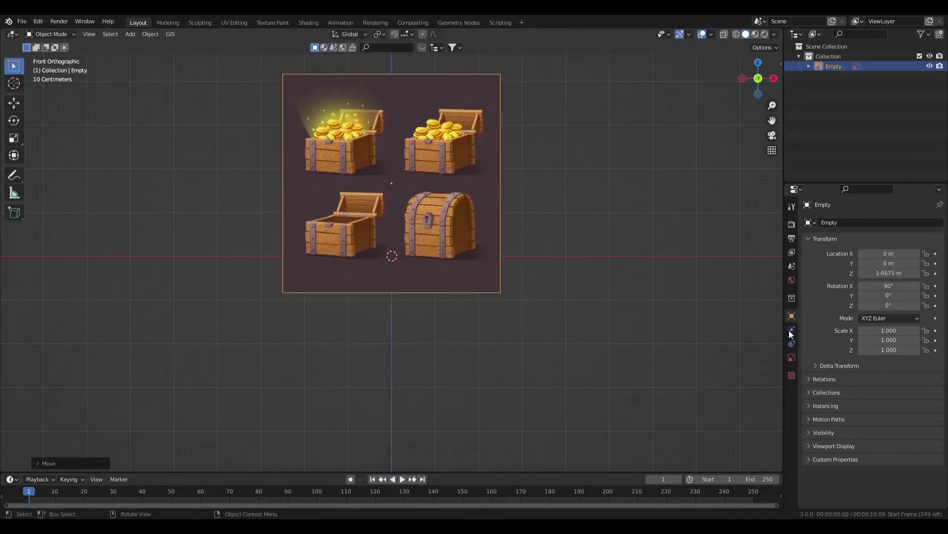
Step: Enable opacity for the reference image and lower it to about 0.354
left_click(792, 357)
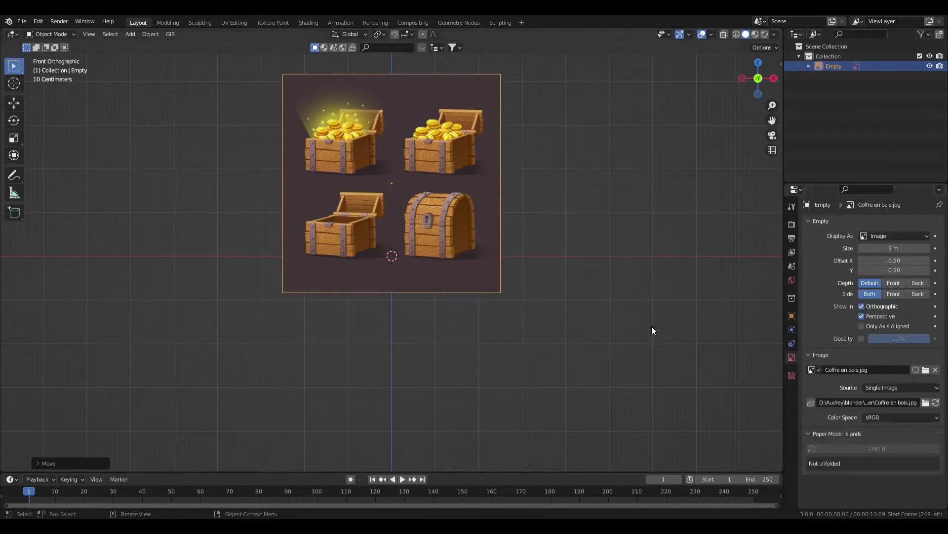
middle_click_drag(580, 243, 570, 290, "shift")
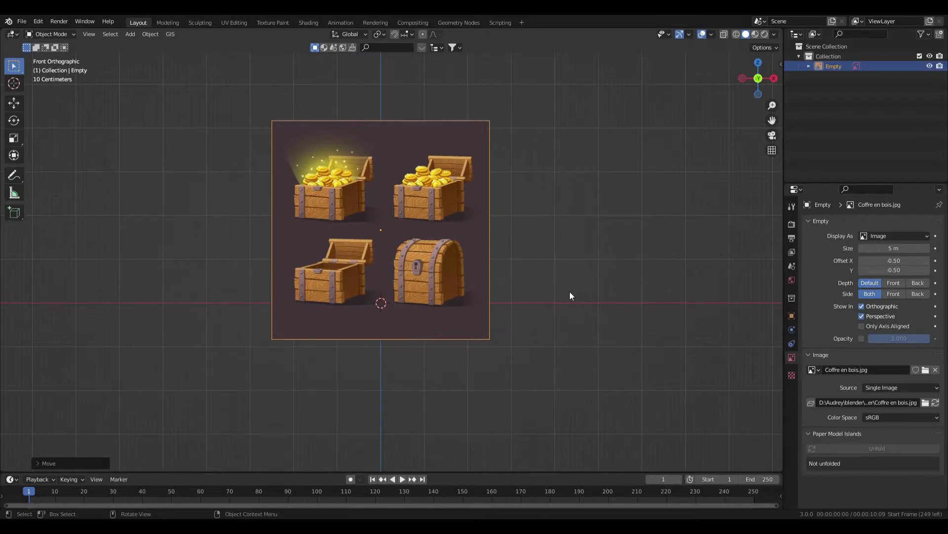
left_click(862, 338)
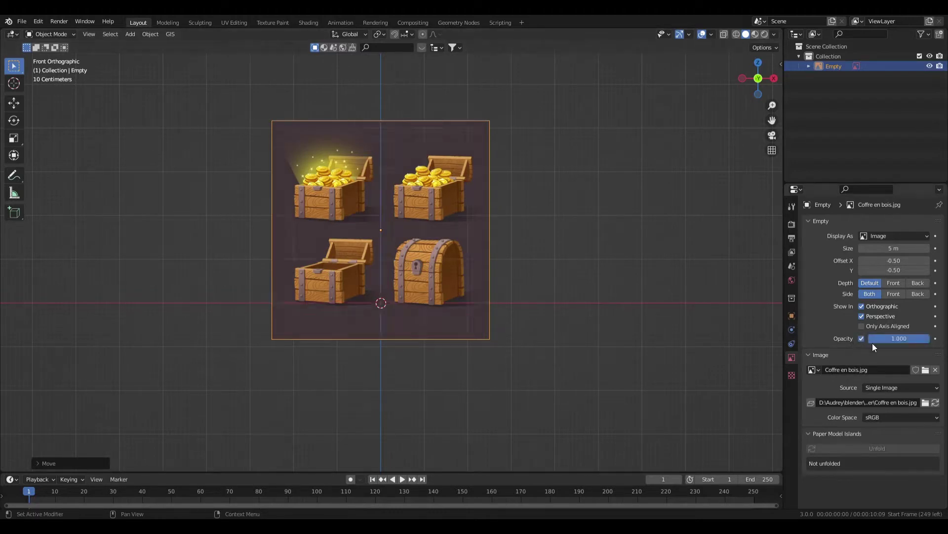
left_click_drag(922, 340, 883, 340)
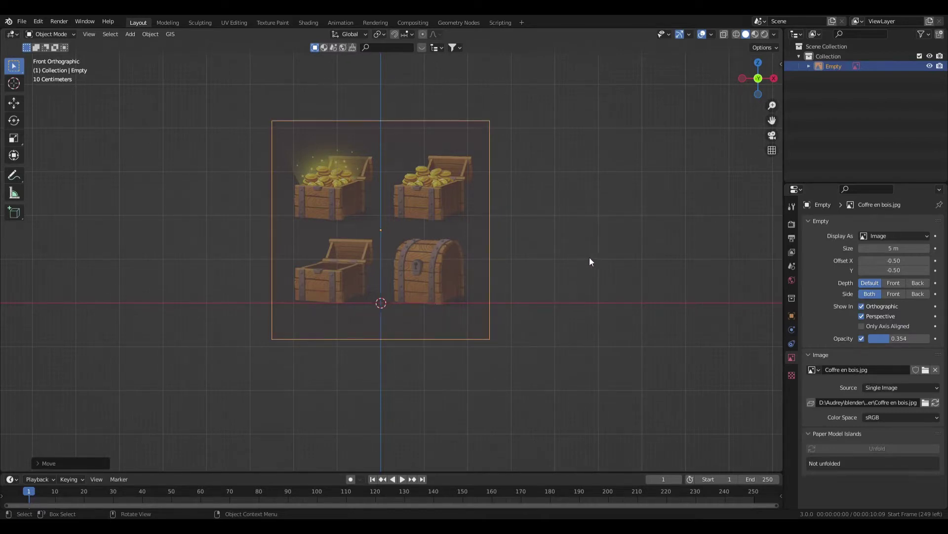
Step: Add a cube mesh at the scene origin in front view
middle_click_drag(588, 256, 542, 299)
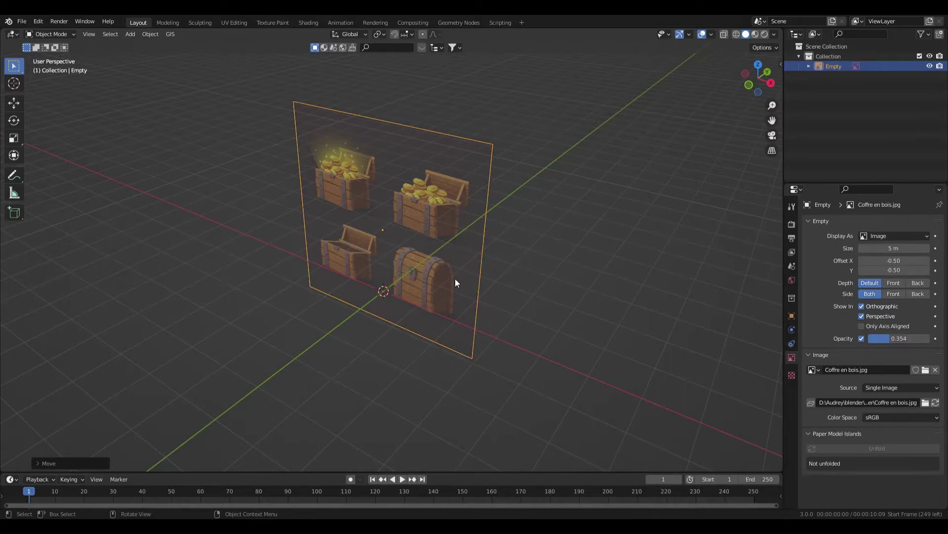
middle_click_drag(455, 278, 430, 297)
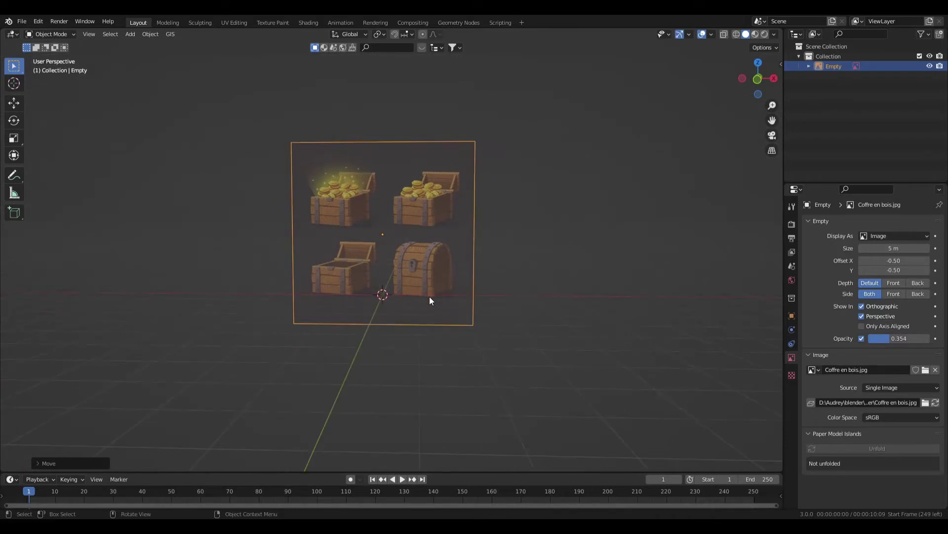
key("KP_1")
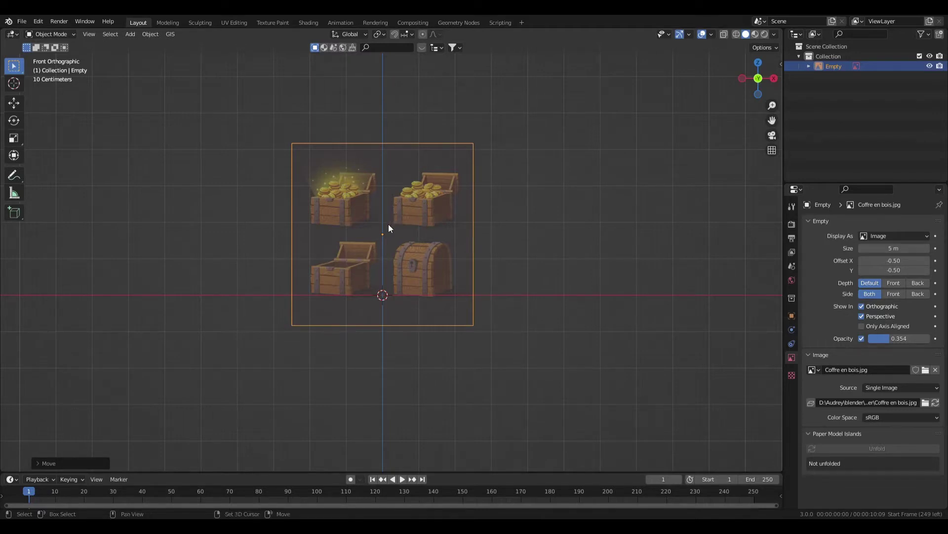
key("shift+a")
mouse_move(346, 116)
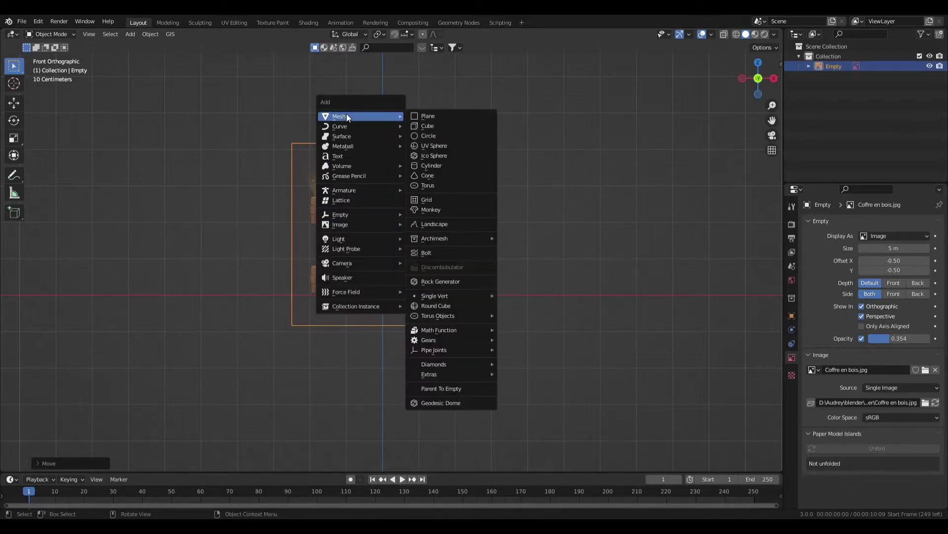
left_click(449, 126)
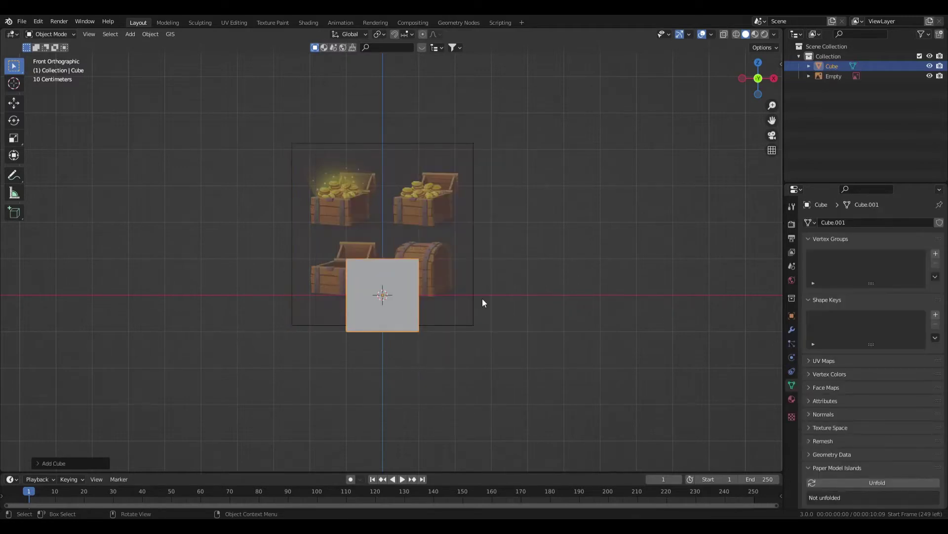
Step: Move the reference image about 1.11 m along the X axis, bringing the lower open chest behind the cube
scroll(457, 297, "up", 3)
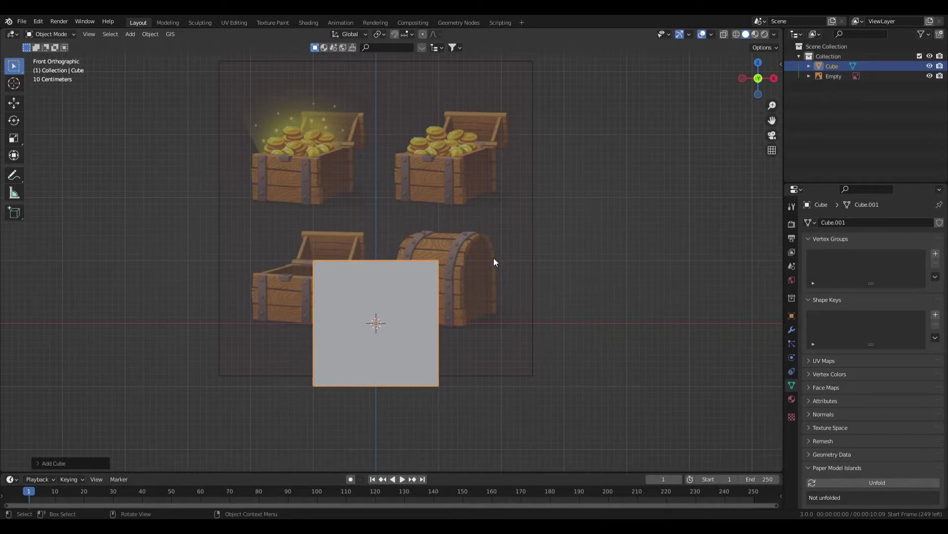
left_click(519, 277)
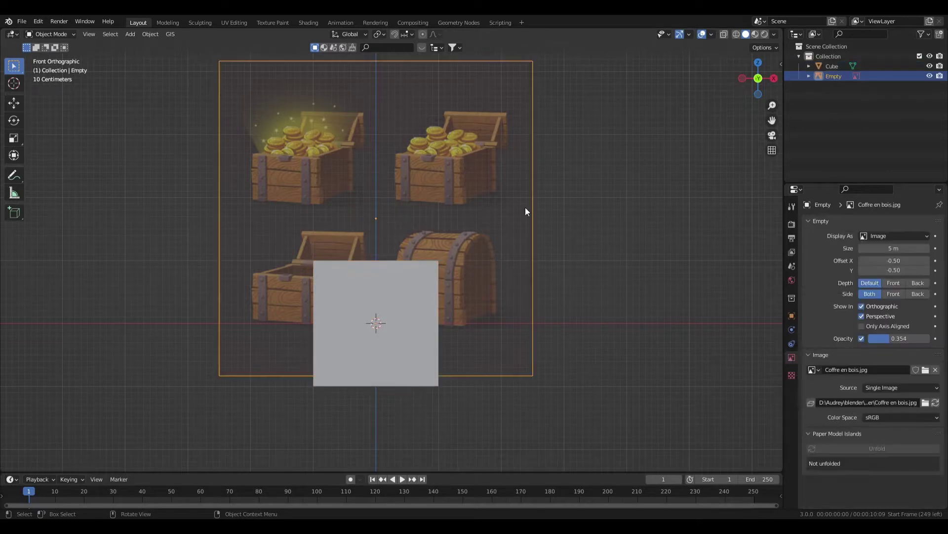
key("g")
key("x")
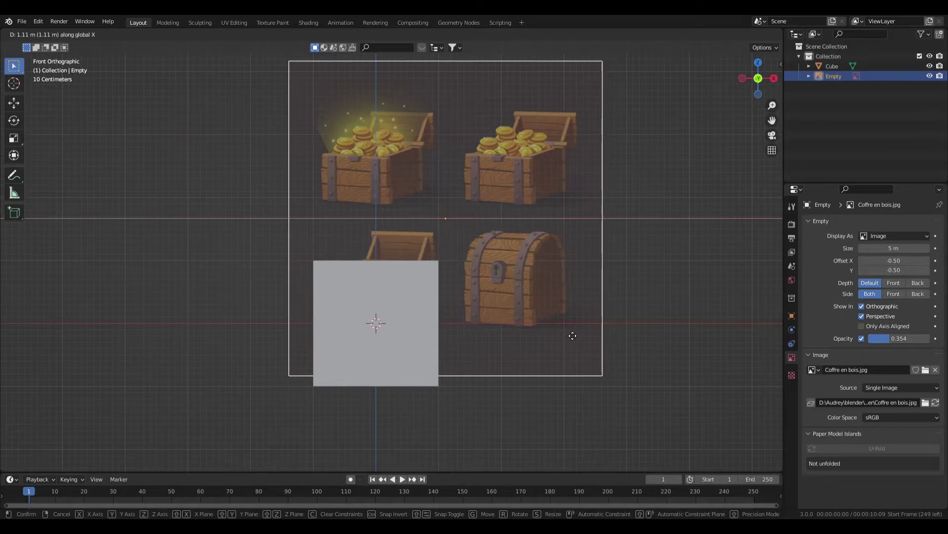
left_click(573, 335)
Step: Raise the cube about 0.17 m along the Z axis and turn on X-ray display
left_click(404, 338)
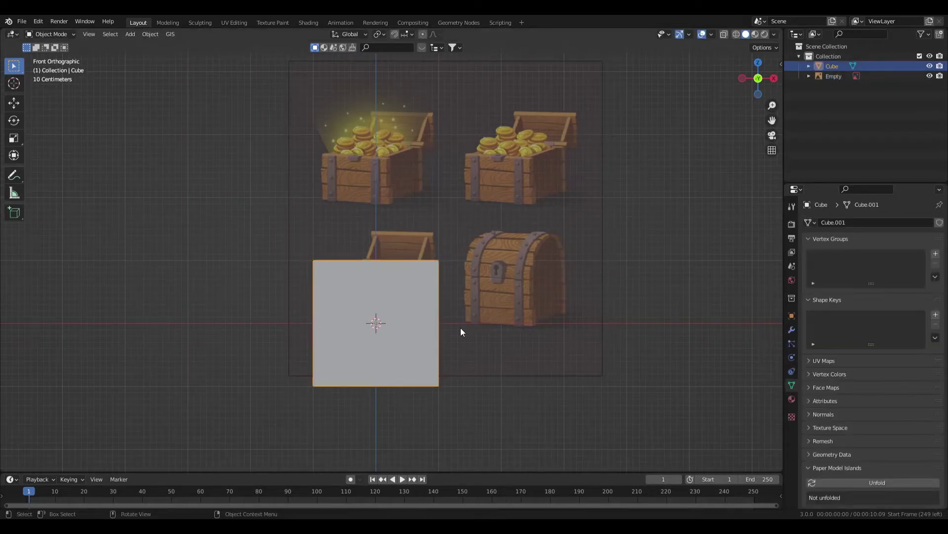
key("g")
key("z")
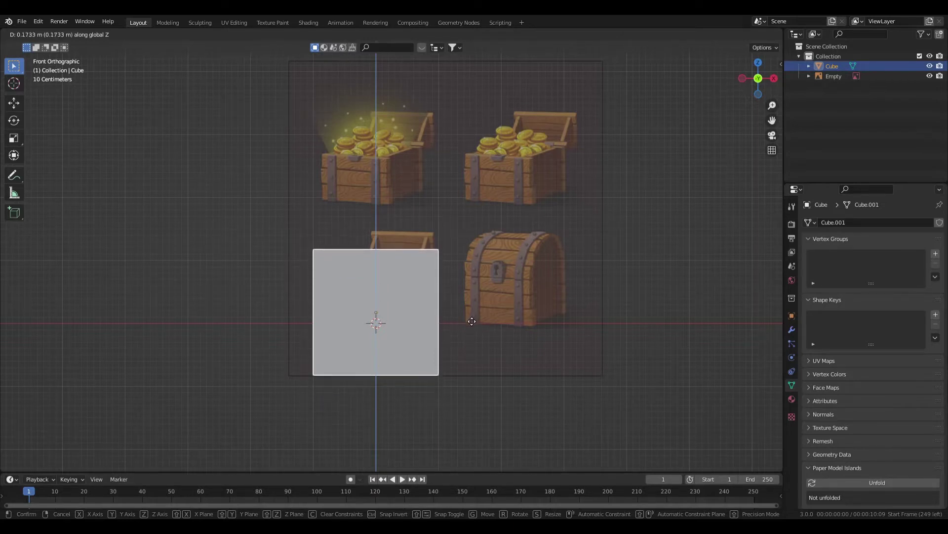
left_click(474, 321)
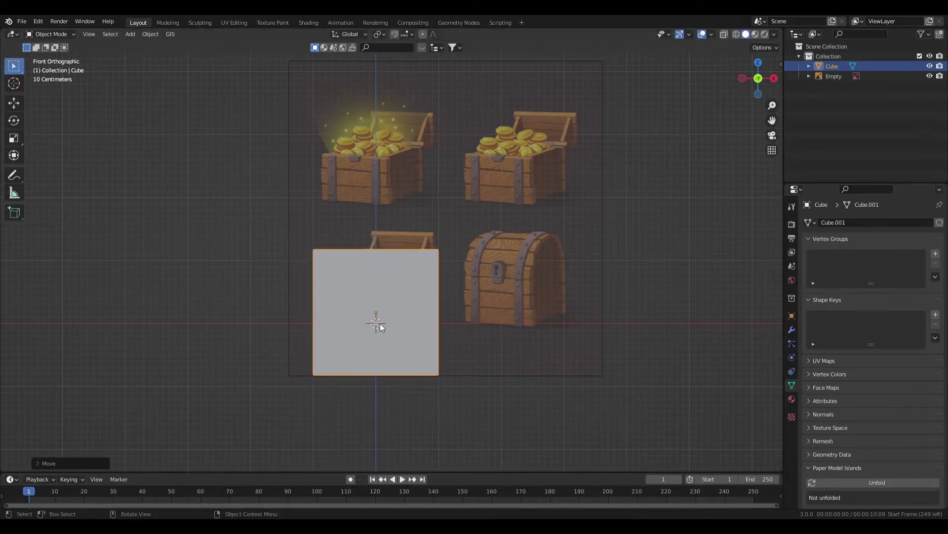
key("alt+z")
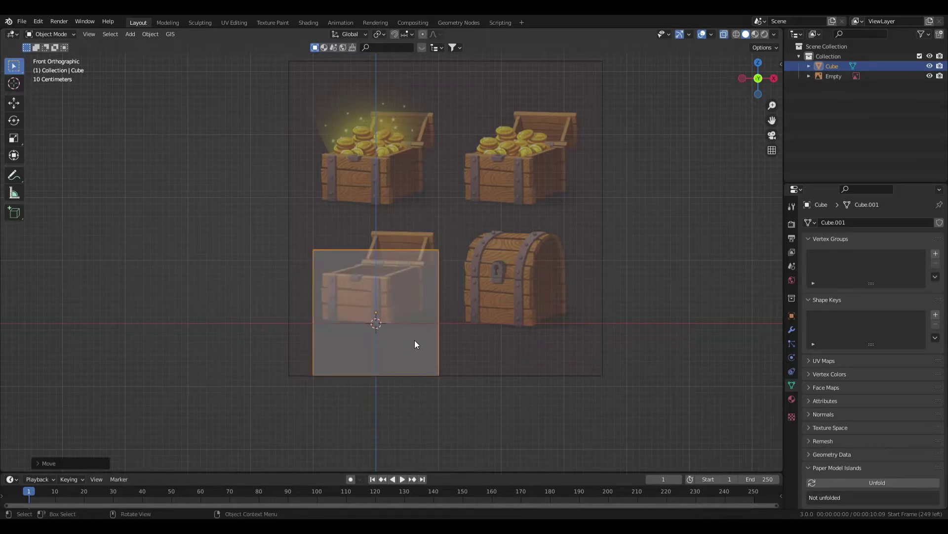
Step: Move the reference image back about 2.7 m along the Y axis, behind the cube
left_click(595, 300)
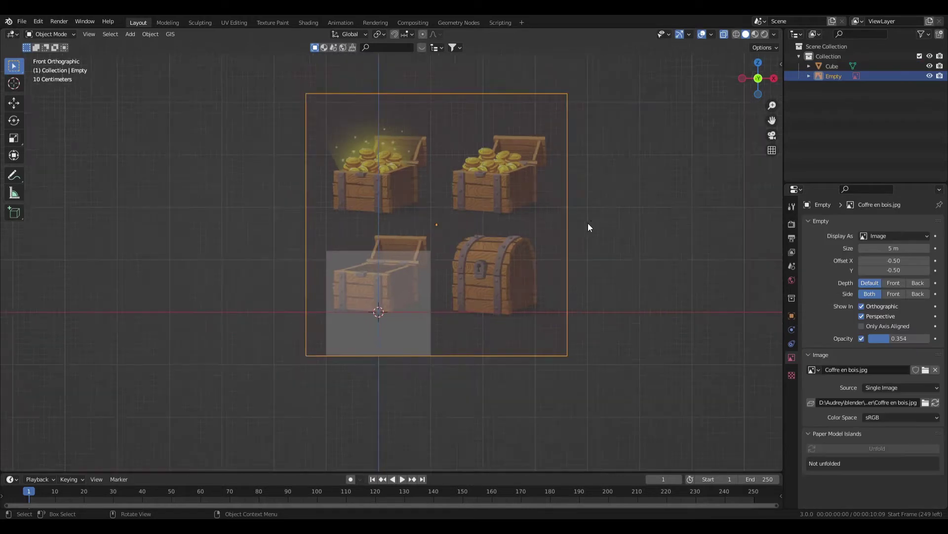
middle_click_drag(588, 226, 388, 306)
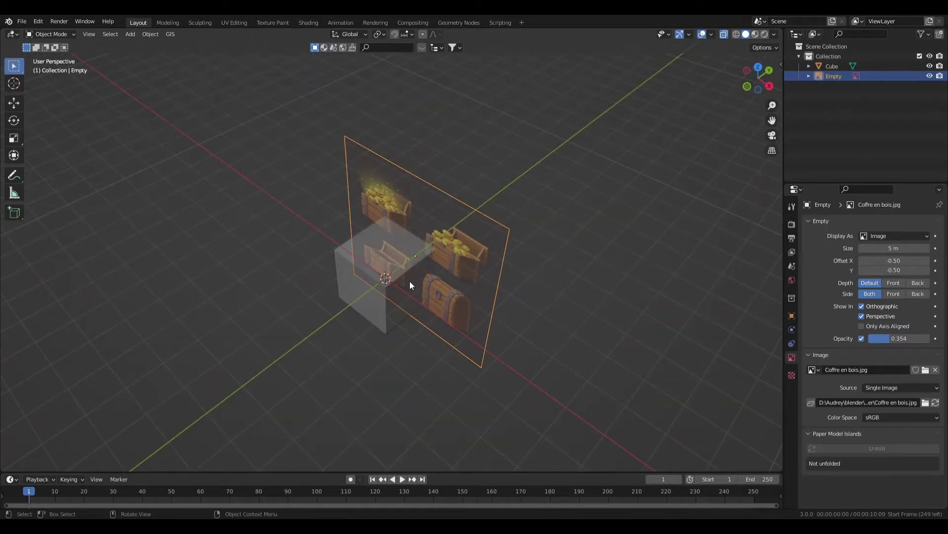
key("g")
key("y")
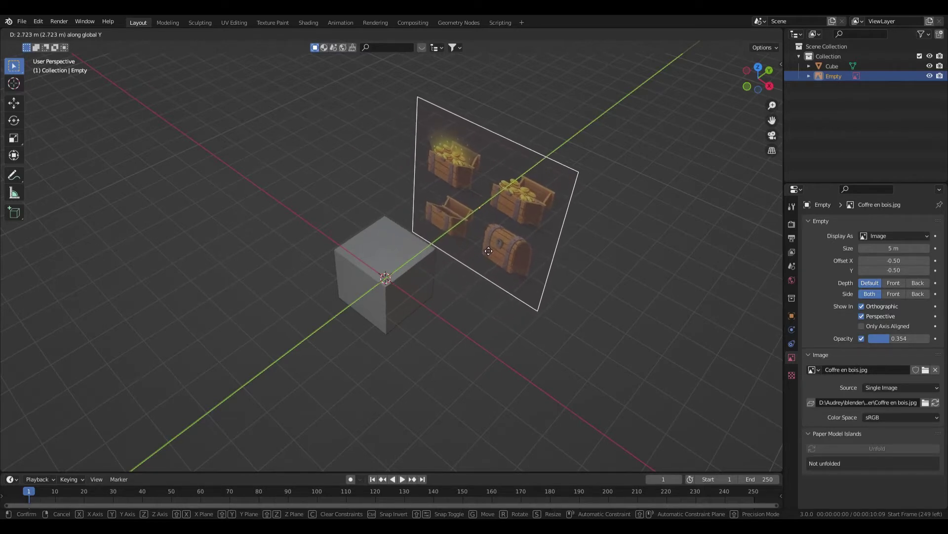
left_click(485, 246)
Step: Scale the cube to about 0.64 along the Z axis in front view, flattening it towards the proportions of the reference chest
middle_click_drag(479, 326, 495, 304)
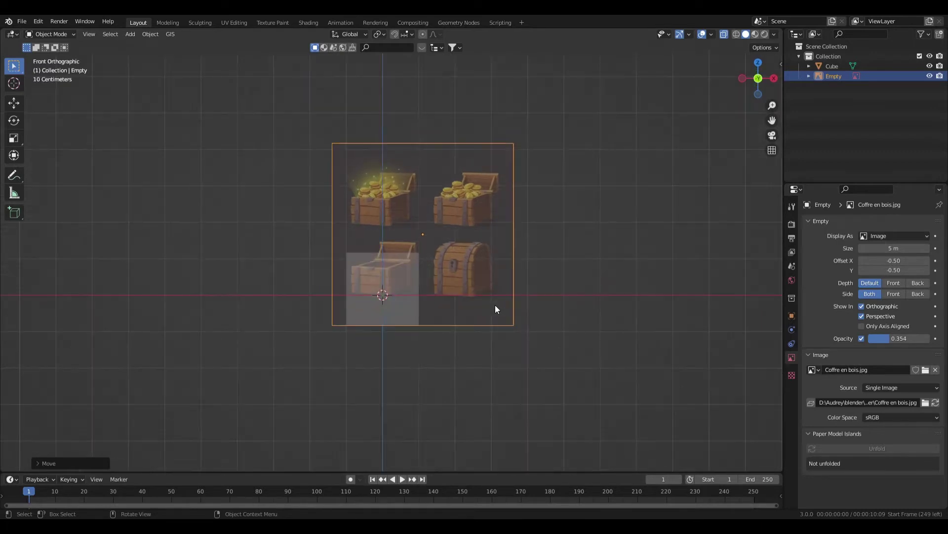
scroll(495, 304, "up", 4)
scroll(509, 345, "down", 1, "shift")
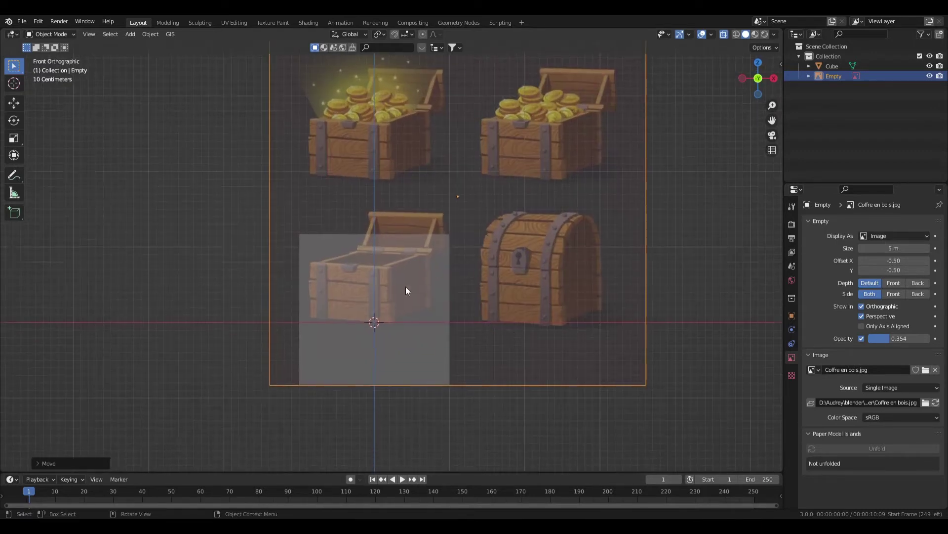
left_click(432, 291)
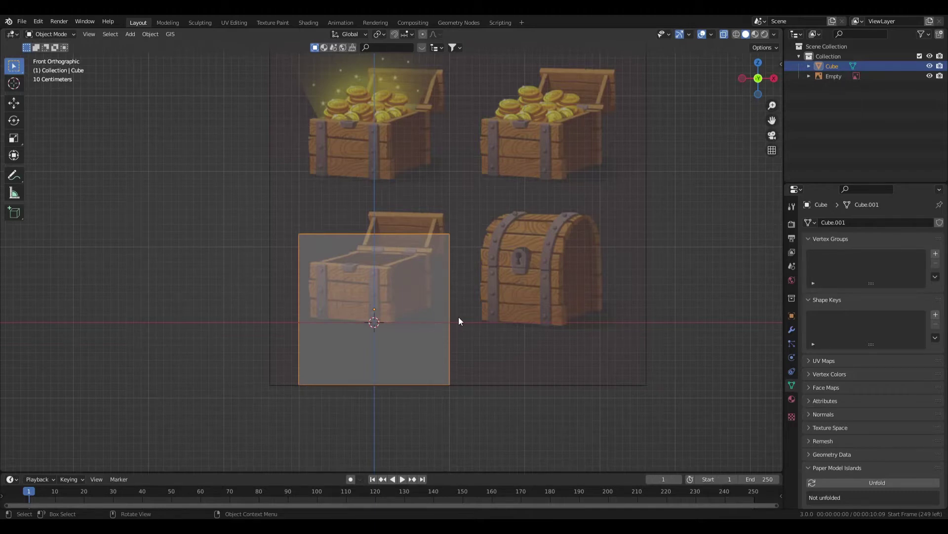
key("s")
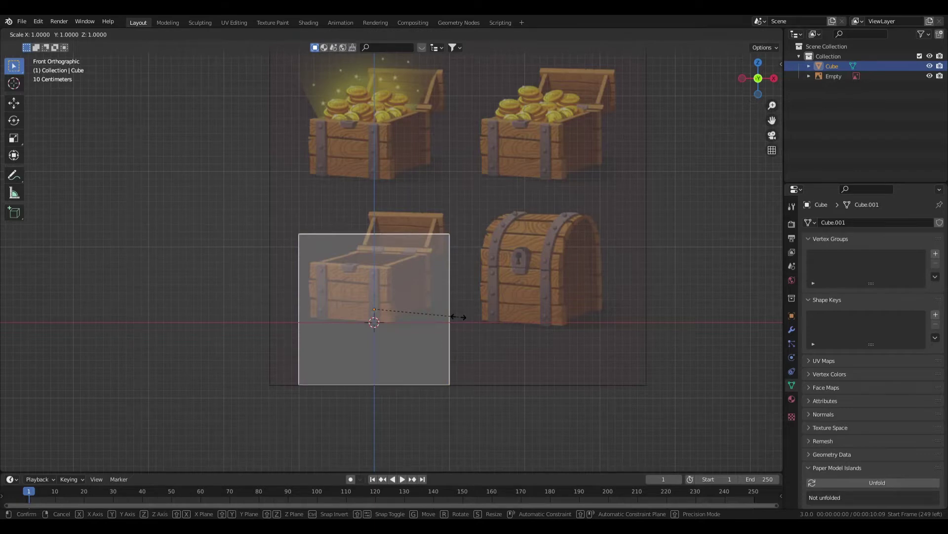
key("z")
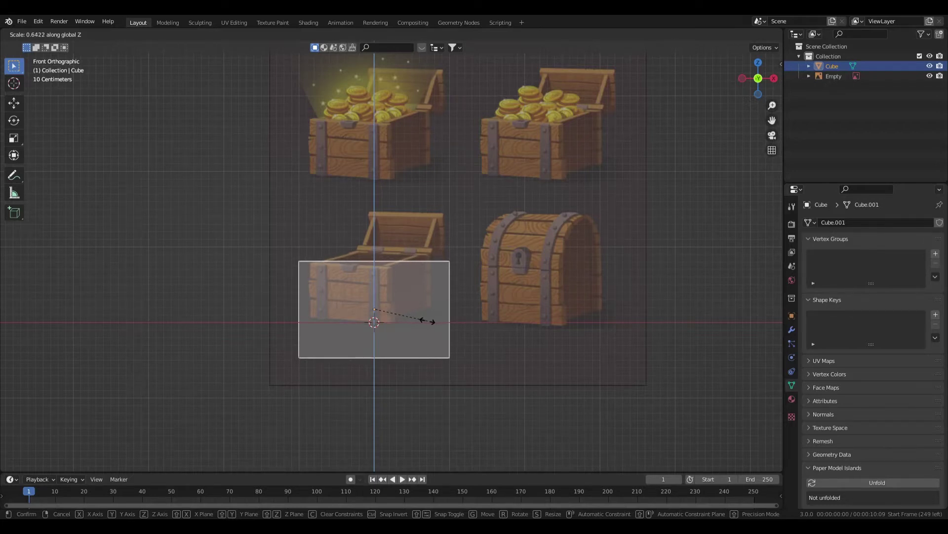
left_click(428, 321)
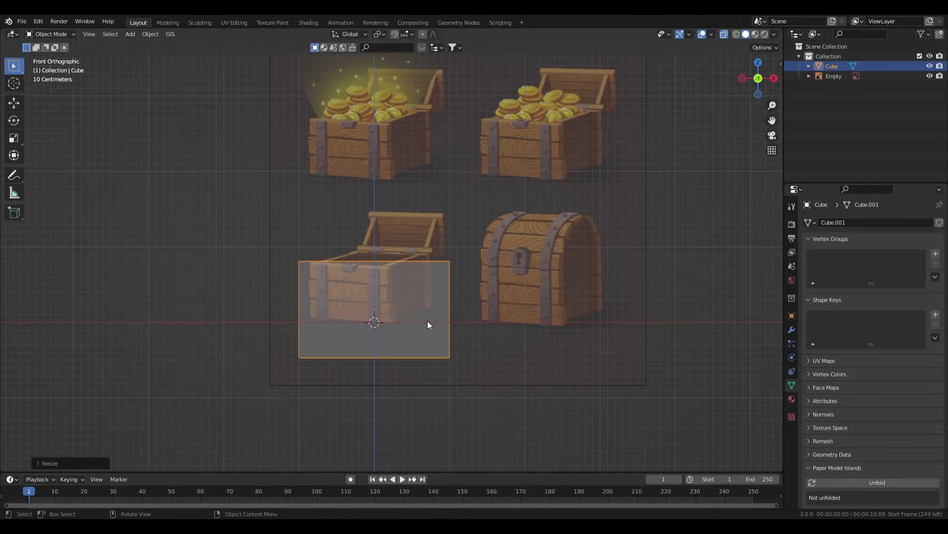
Step: Raise the flattened cube along the Z axis until its base rests on the ground line at the origin
key("g")
key("z")
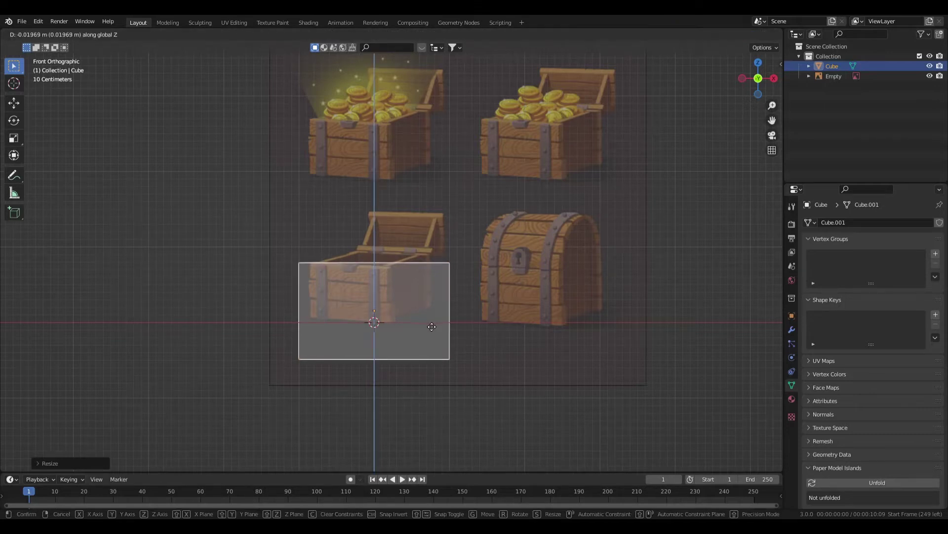
left_click(433, 327)
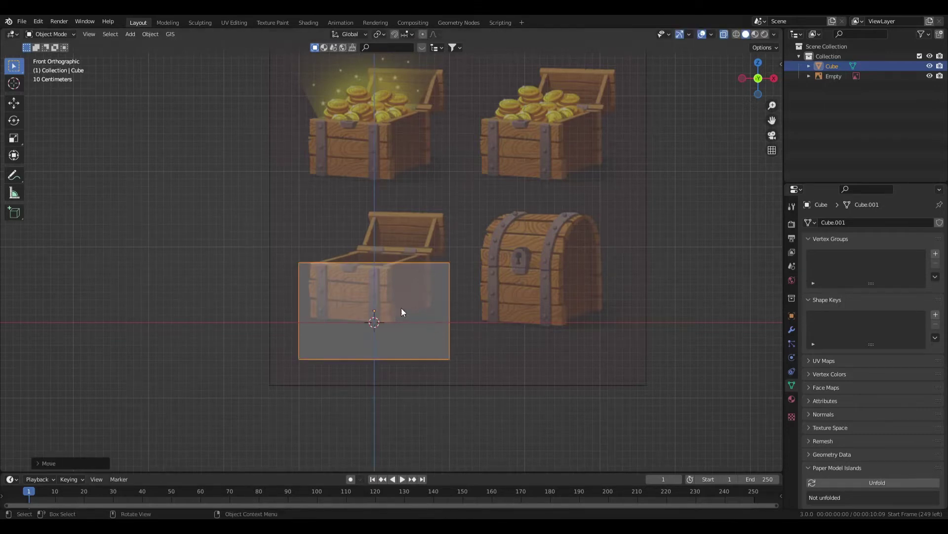
key("g")
key("z")
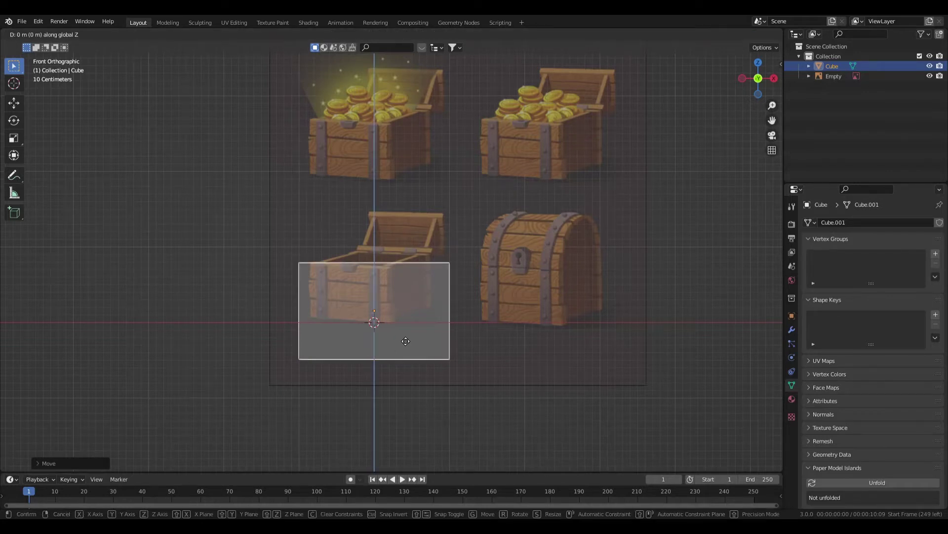
left_click(405, 300)
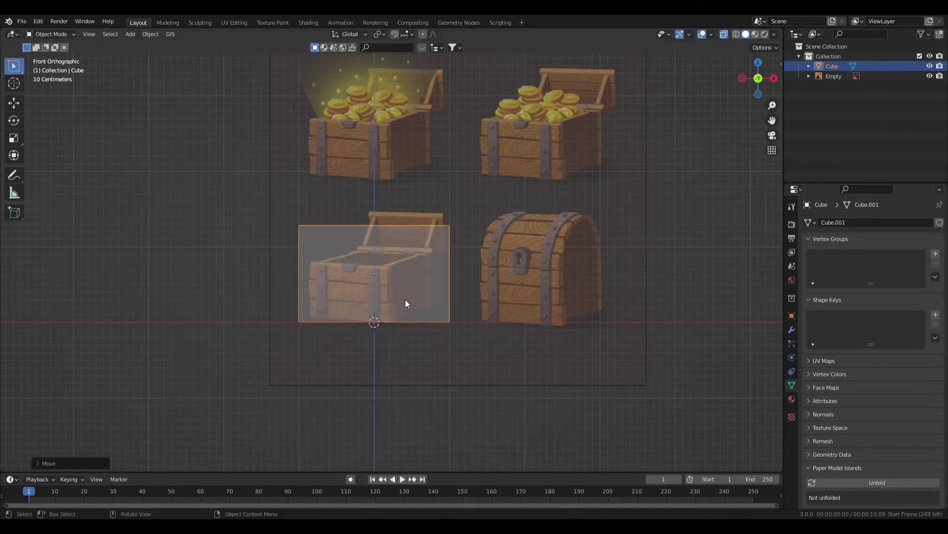
Step: Widen the box by a factor of about 1.55 along the X axis
middle_click_drag(422, 302, 389, 233)
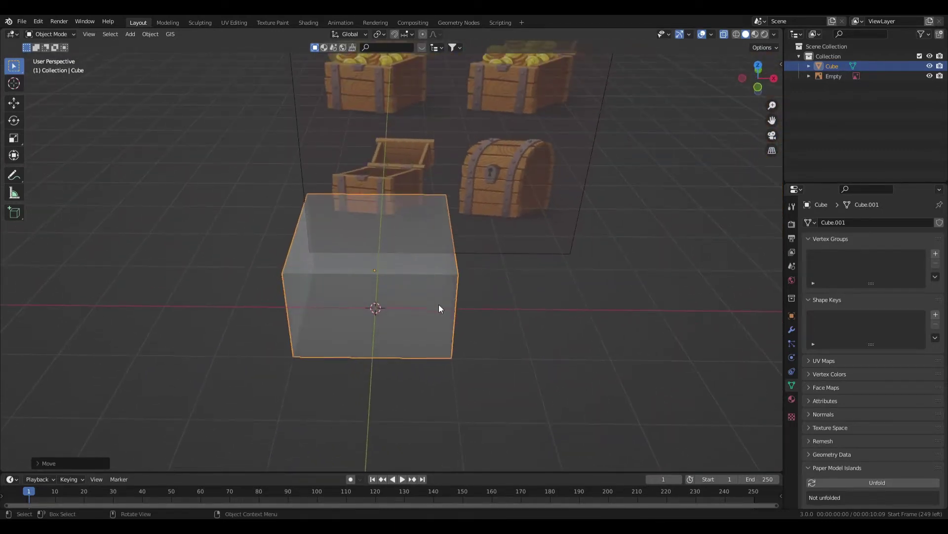
key("s")
key("x")
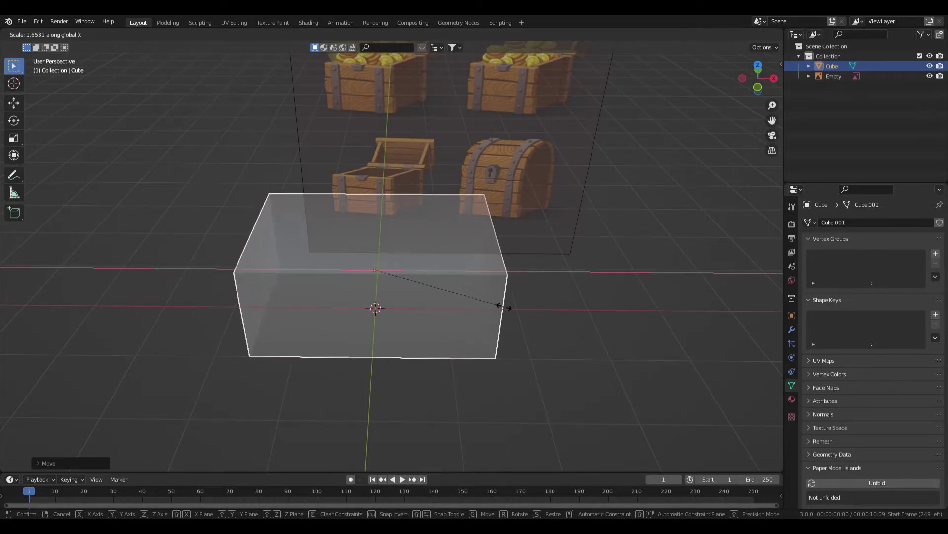
left_click(504, 306)
Step: Scale the whole box down uniformly to about 0.89
middle_click_drag(309, 318, 461, 267)
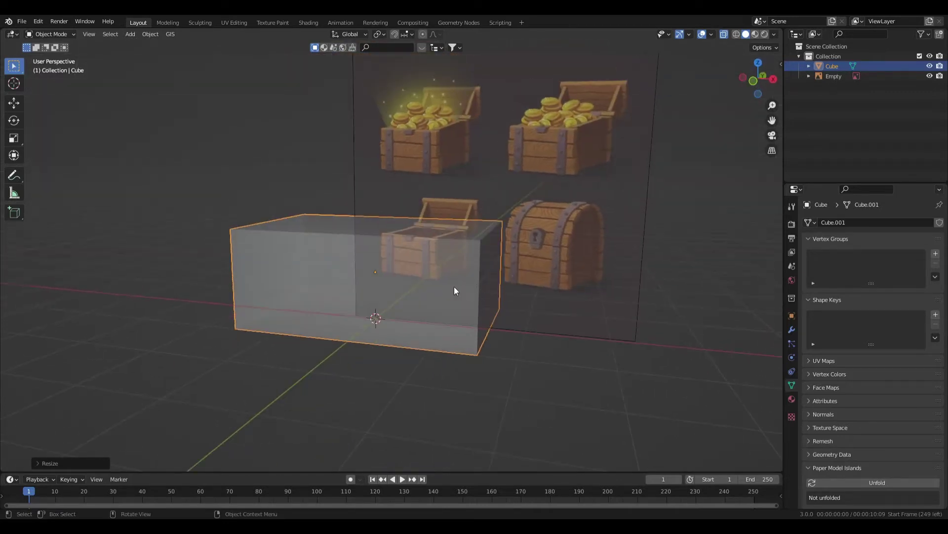
middle_click_drag(490, 295, 544, 310)
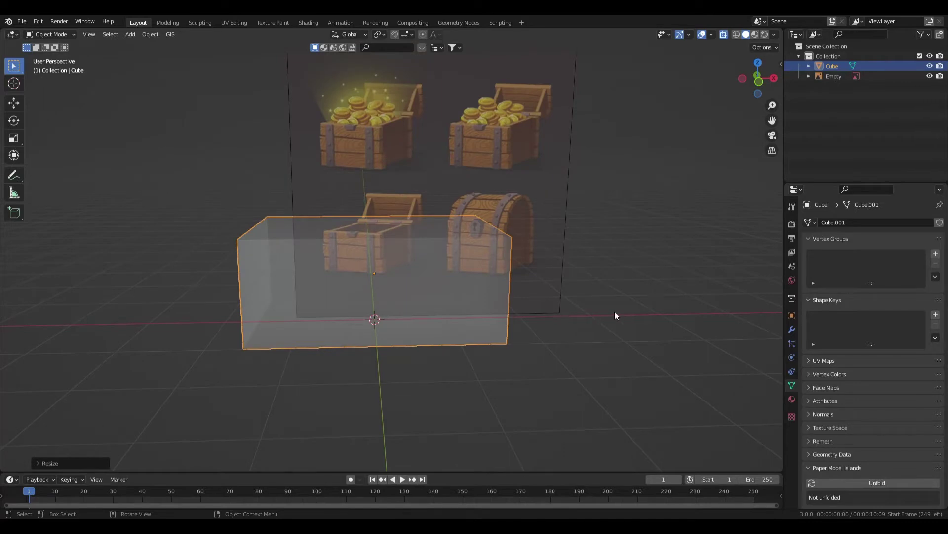
key("s")
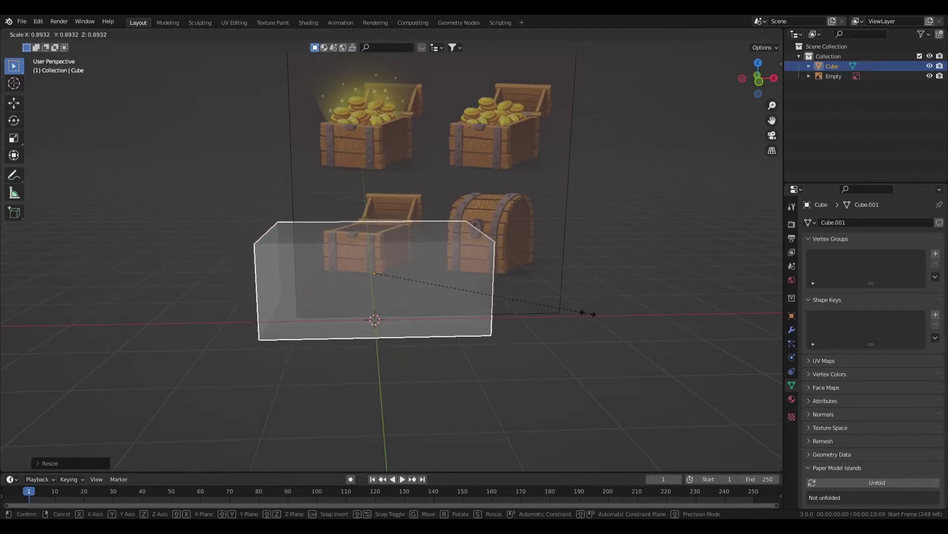
left_click(587, 313)
Step: Narrow the box slightly along the X axis to suit the proportions of the reference chest
mouse_move(537, 294)
middle_mouse_down()
mouse_move(484, 349)
mouse_move(502, 371)
mouse_move(538, 381)
mouse_move(565, 348)
mouse_move(571, 404)
mouse_move(550, 316)
mouse_move(475, 377)
mouse_move(514, 314)
mouse_move(582, 309)
mouse_move(571, 345)
mouse_move(502, 393)
mouse_move(470, 393)
mouse_move(471, 405)
mouse_move(477, 294)
mouse_move(519, 306)
mouse_move(538, 299)
middle_mouse_up()
key("s")
key("x")
left_click(553, 333)
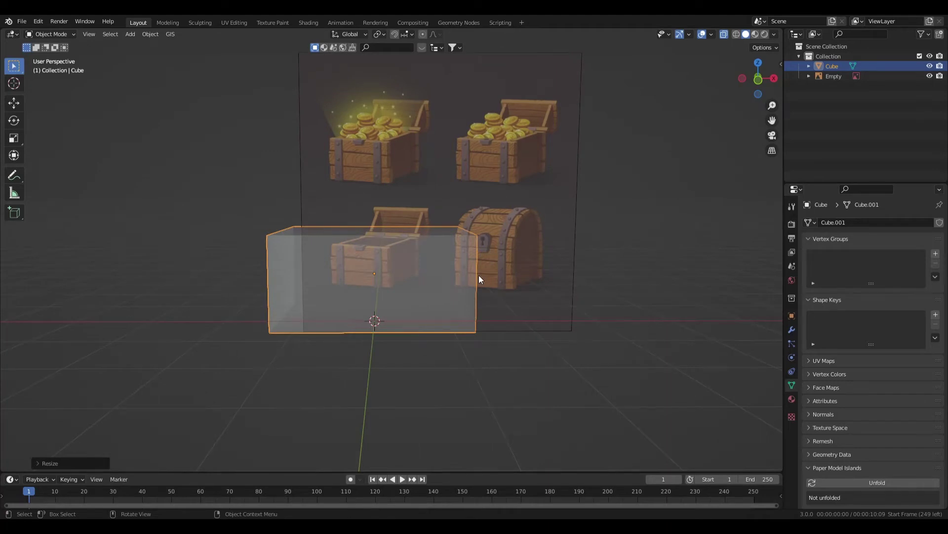
Step: Enter Edit Mode on the box and deselect all of its geometry
middle_click_drag(414, 248, 472, 176)
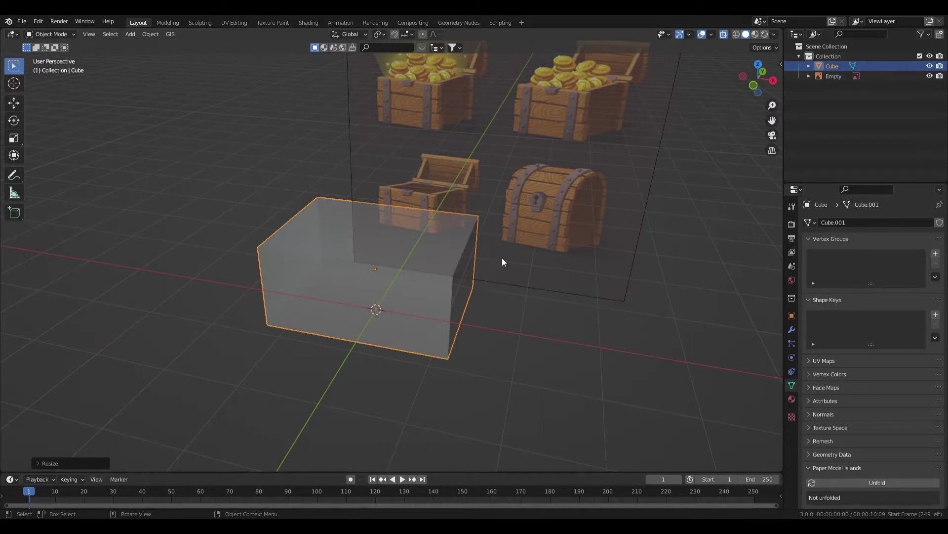
mouse_move(503, 262)
middle_mouse_down()
mouse_move(532, 292)
mouse_move(499, 272)
middle_mouse_up()
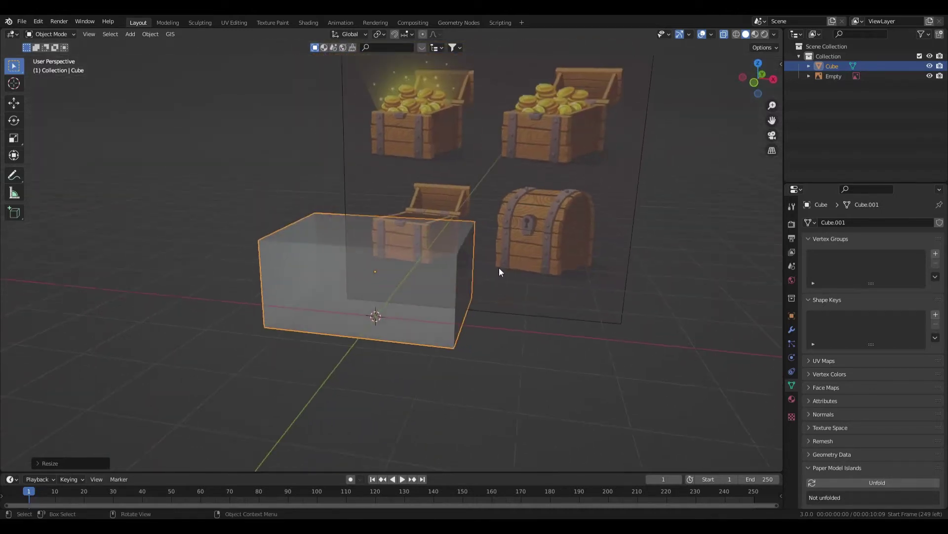
key("Tab")
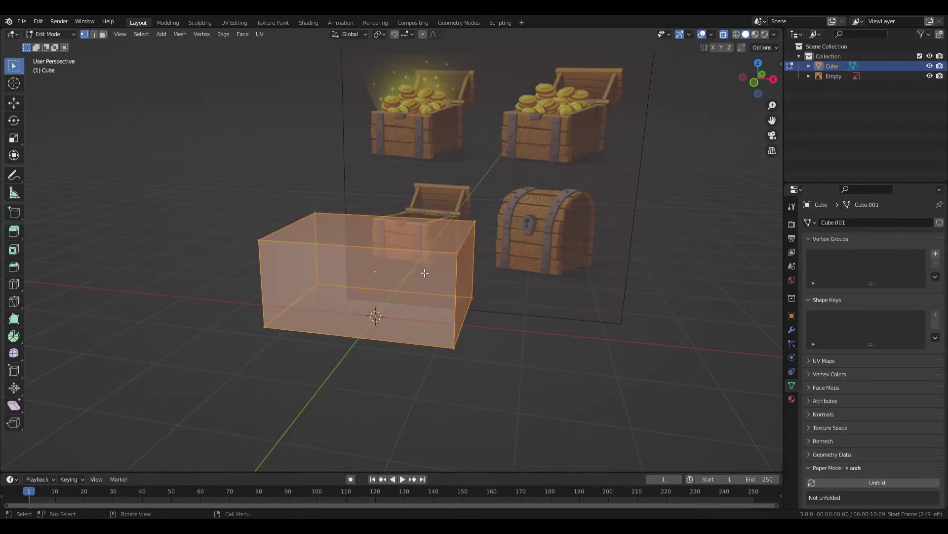
mouse_move(529, 271)
middle_mouse_down()
mouse_move(527, 321)
mouse_move(530, 286)
middle_mouse_up()
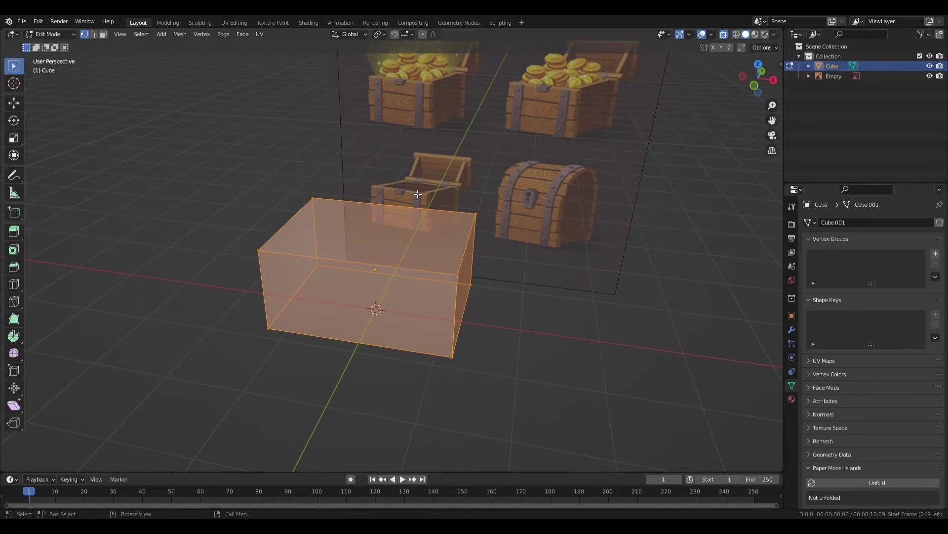
middle_click_drag(533, 238, 513, 241)
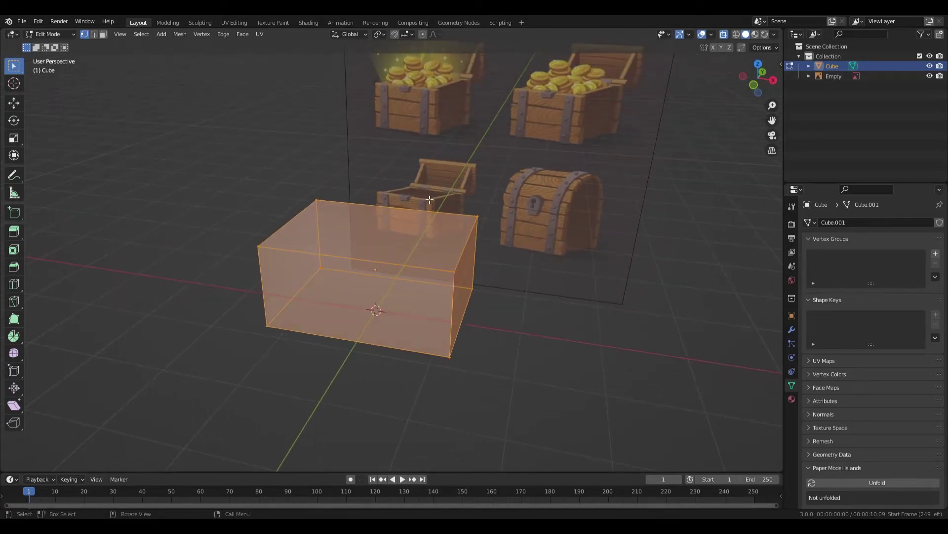
middle_click_drag(453, 190, 458, 206)
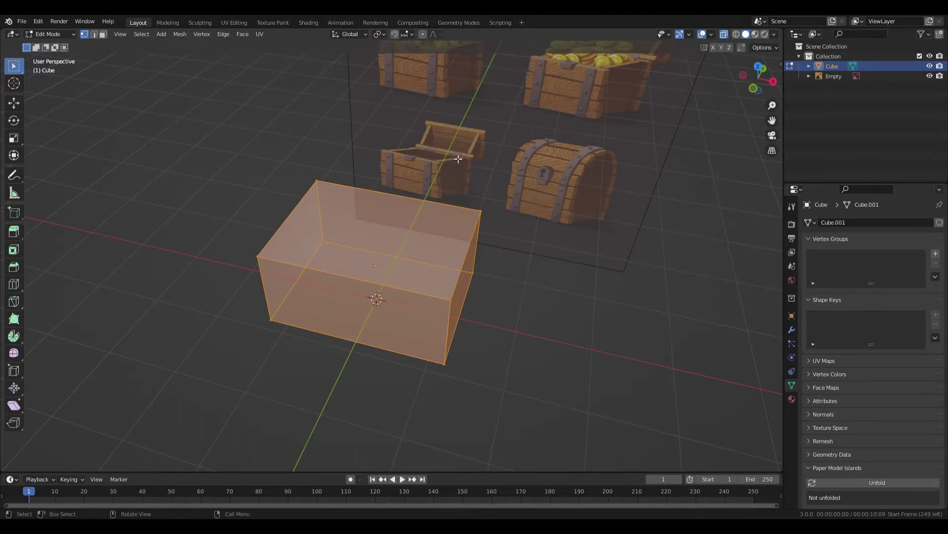
key("alt+a")
middle_click_drag(510, 292, 446, 268)
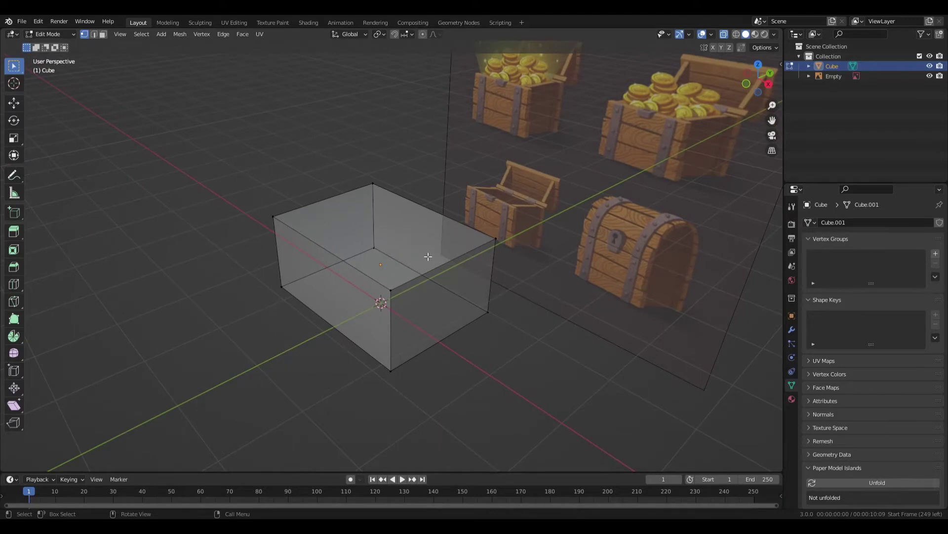
Step: Try out edge and vertex selection on individual edges and upper corners of the box
key("3")
left_click(94, 35)
left_click(433, 264)
left_click(339, 194)
left_click(329, 252)
key("1")
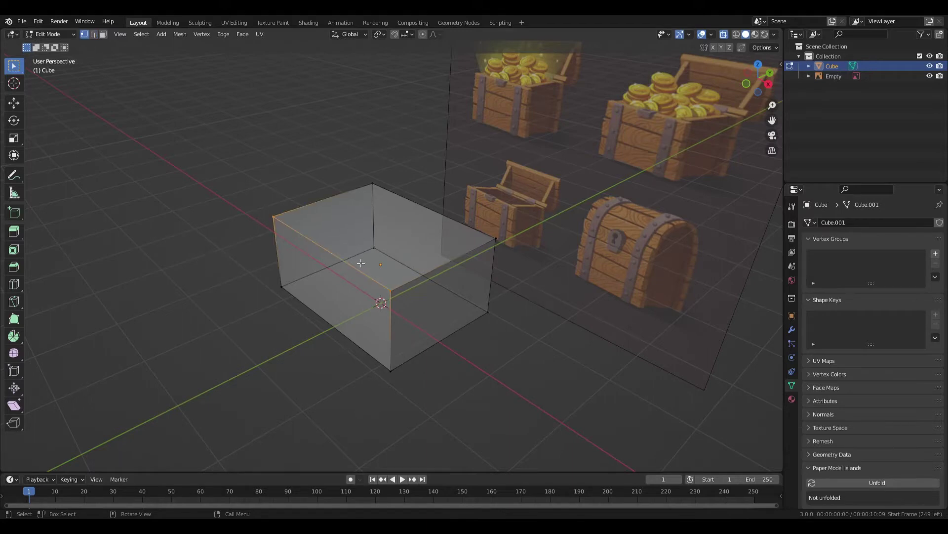
left_click(400, 293)
left_click(274, 217)
left_click(374, 184)
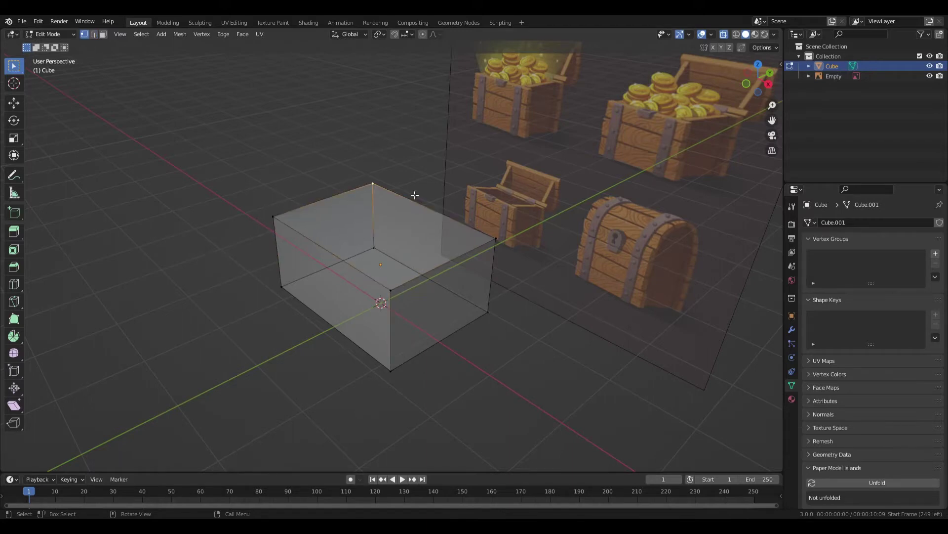
left_click(496, 240)
Step: Switch to face selection and select the side faces of the box one at a time
key("3")
left_click(430, 243)
left_click(450, 299)
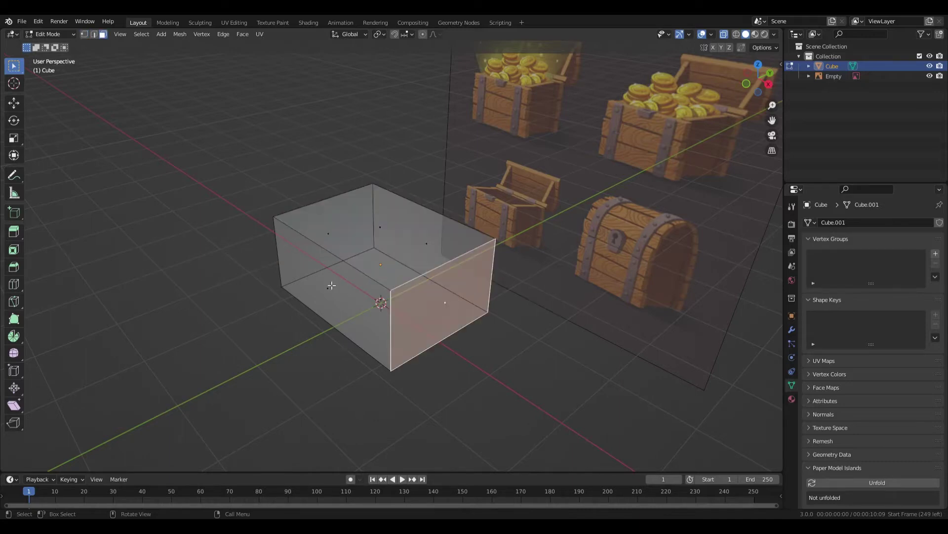
left_click(331, 286)
left_click(349, 231)
left_click(415, 255)
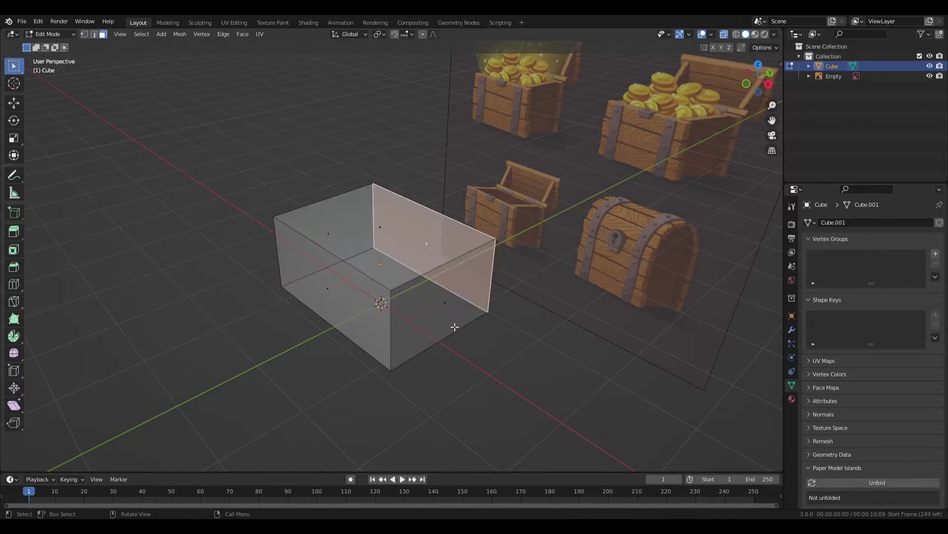
left_click(454, 319)
Step: Inset the top face of the box by about 0.1 m to define the wall thickness
left_click(386, 235)
middle_click_drag(387, 236, 387, 262)
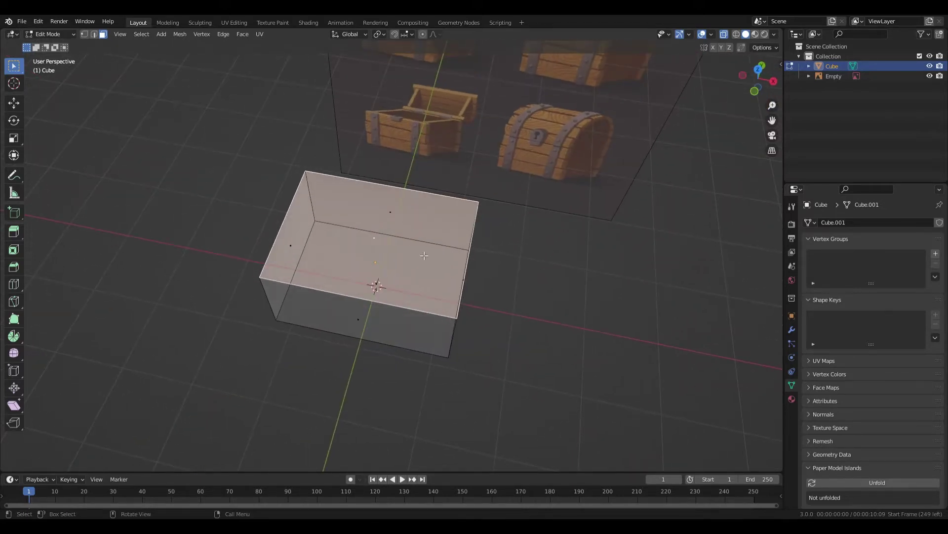
key("i")
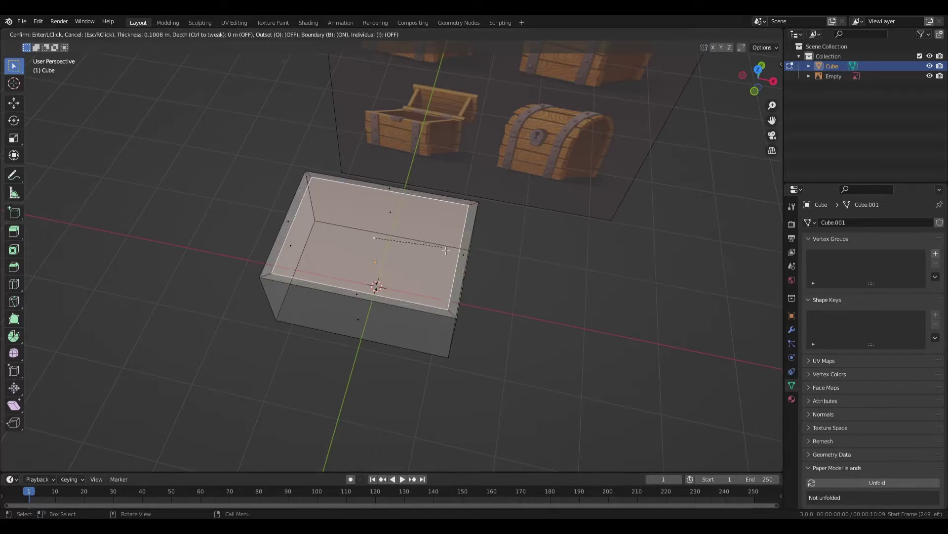
left_click(445, 250)
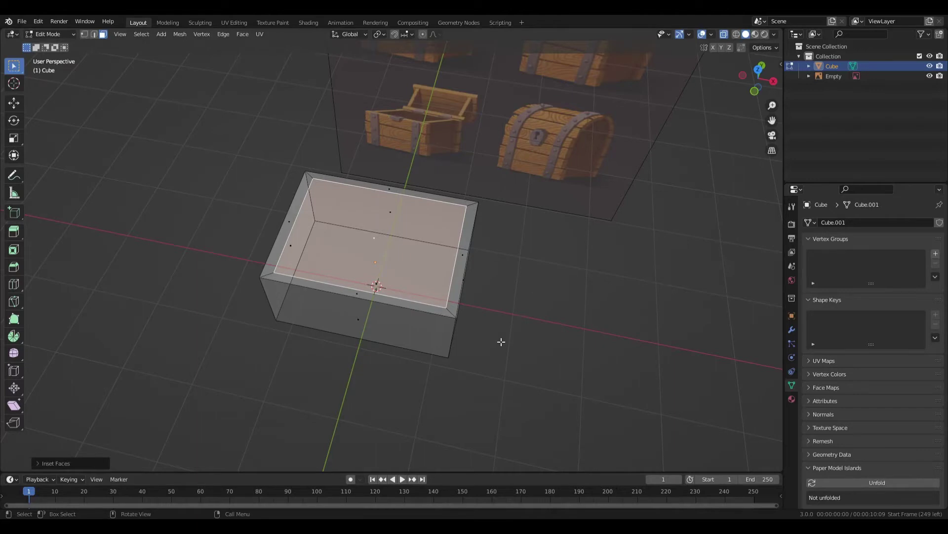
Step: Extrude the inset top face down to just above the base to hollow out the chest, and check its depth in front view
middle_click_drag(501, 343, 498, 302)
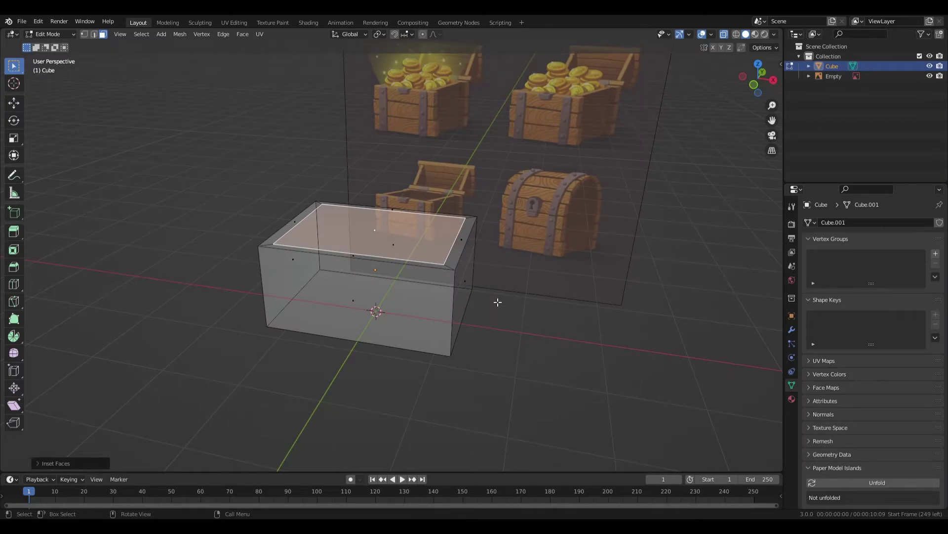
key("e")
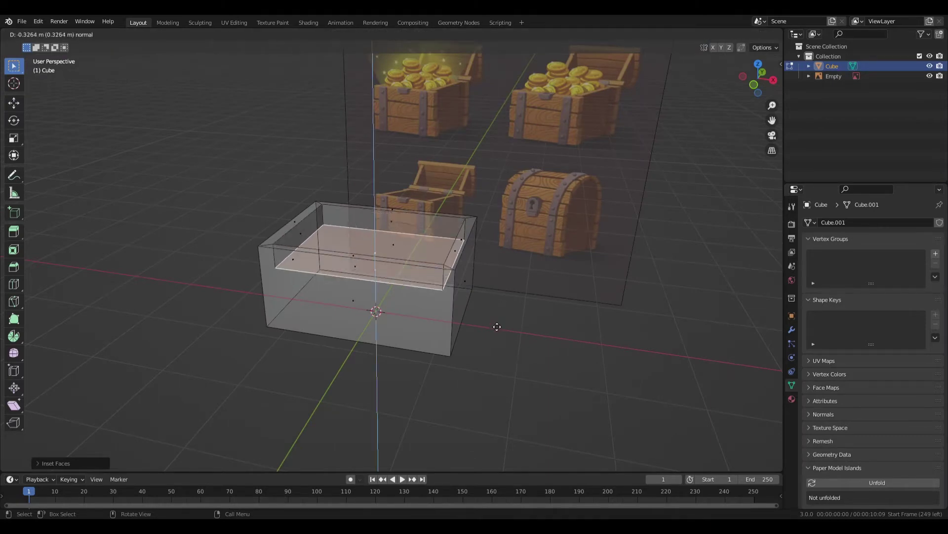
left_click(494, 374)
middle_click_drag(494, 375, 516, 333)
key("KP_1")
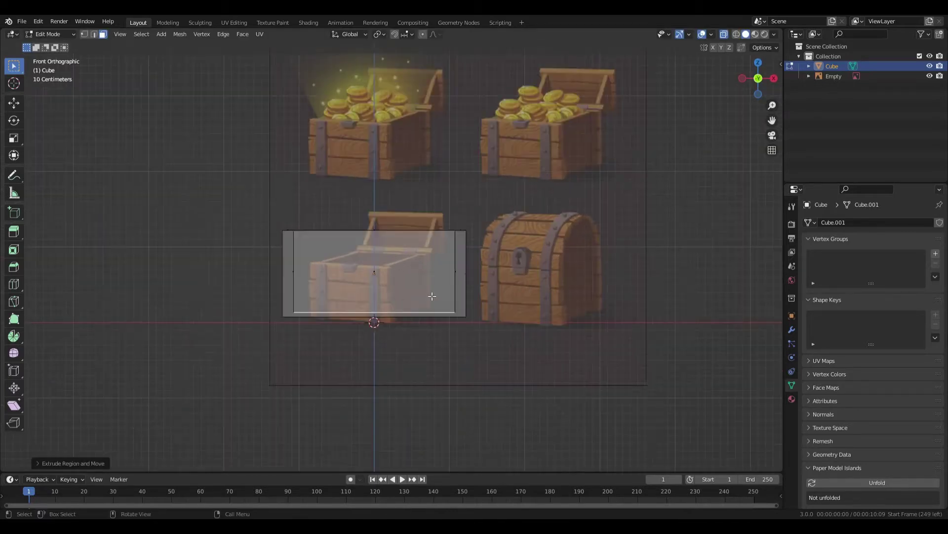
scroll(414, 311, "up", 2)
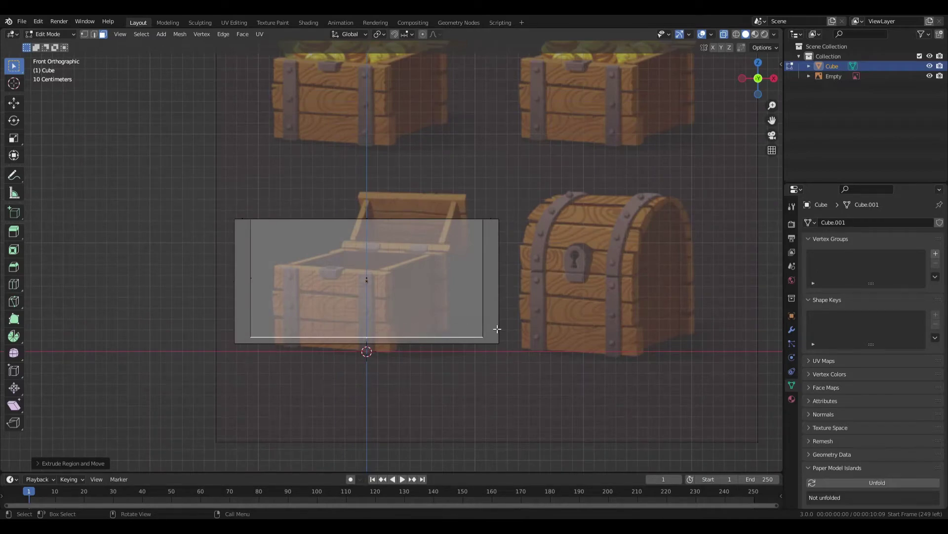
middle_click_drag(464, 336, 500, 354)
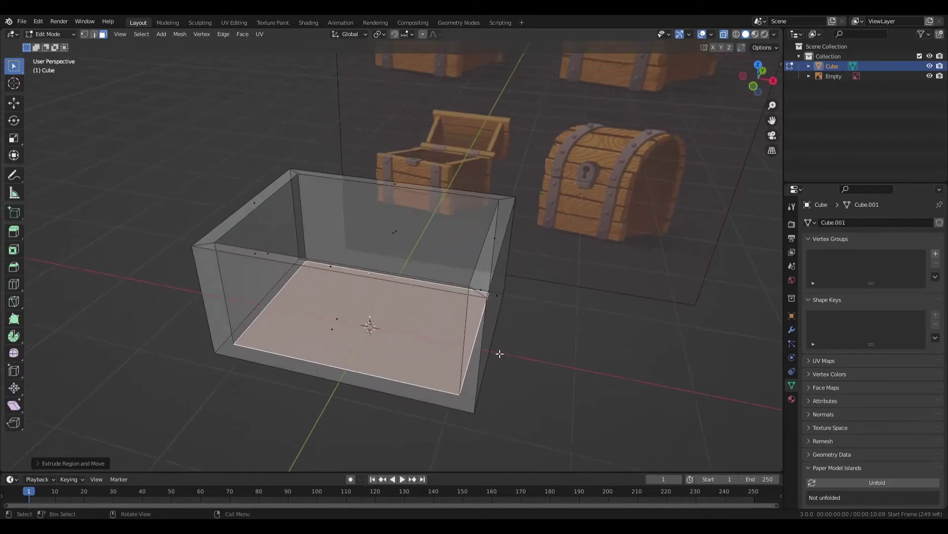
Step: Turn off the X-ray display, inspect the hollowed box from several angles and select one of its top rim faces
middle_click_drag(411, 273, 459, 308)
key("alt+z")
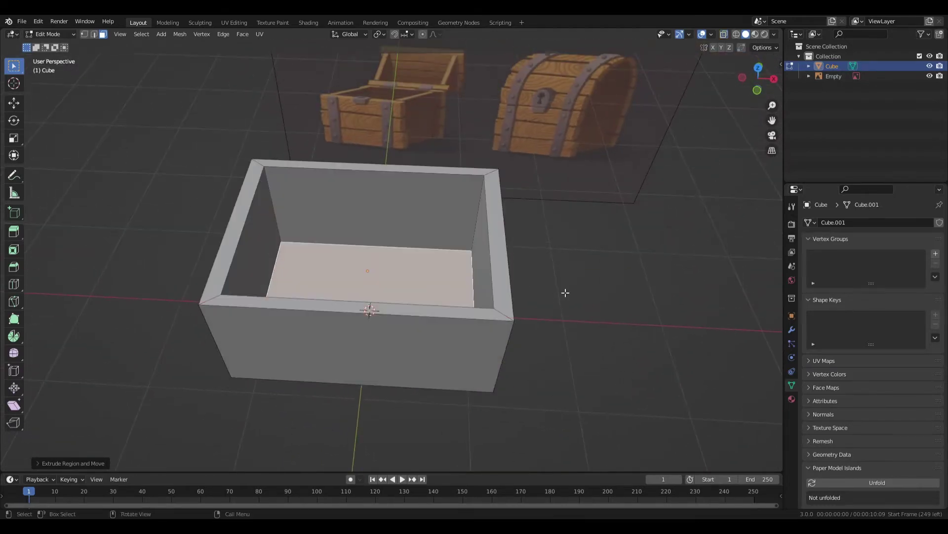
middle_click_drag(566, 292, 589, 321)
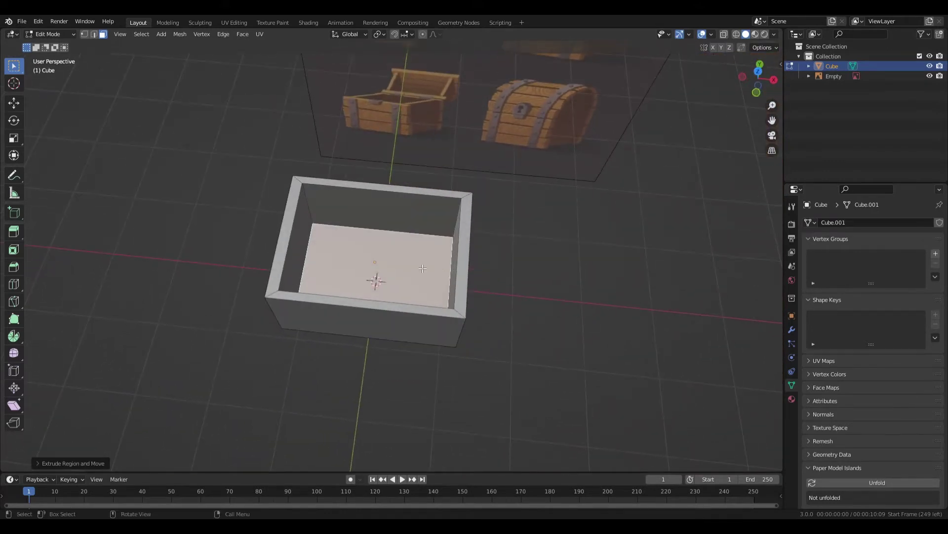
middle_click_drag(423, 269, 401, 267)
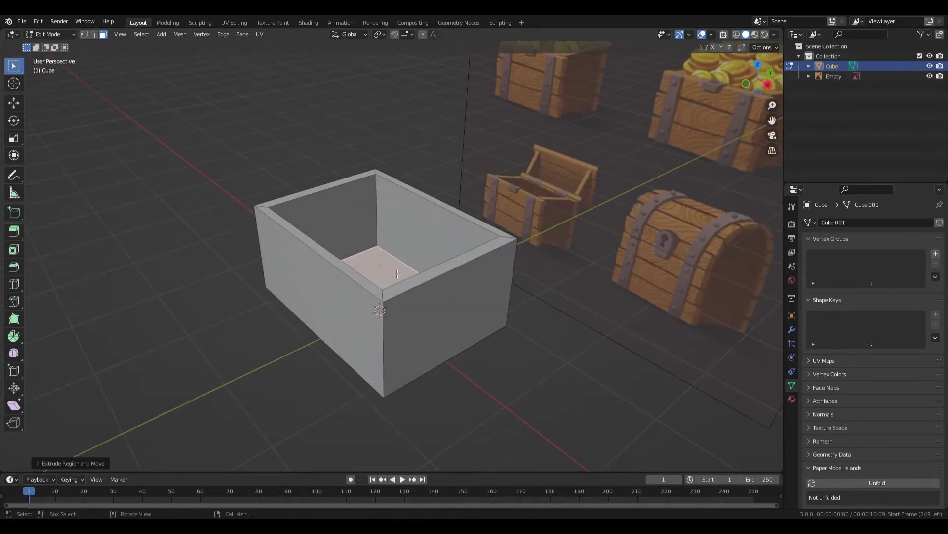
left_click(434, 281)
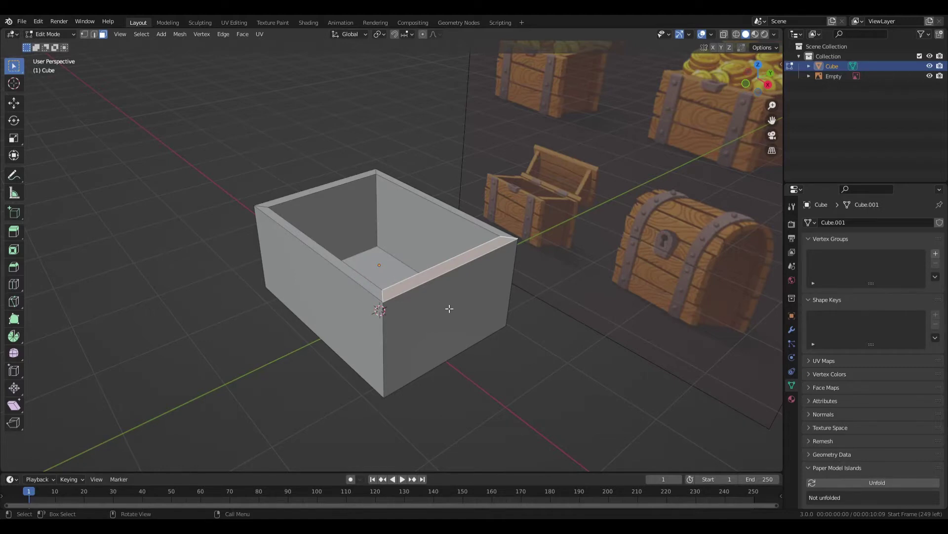
mouse_move(449, 309)
middle_mouse_down()
mouse_move(438, 322)
mouse_move(437, 313)
middle_mouse_up()
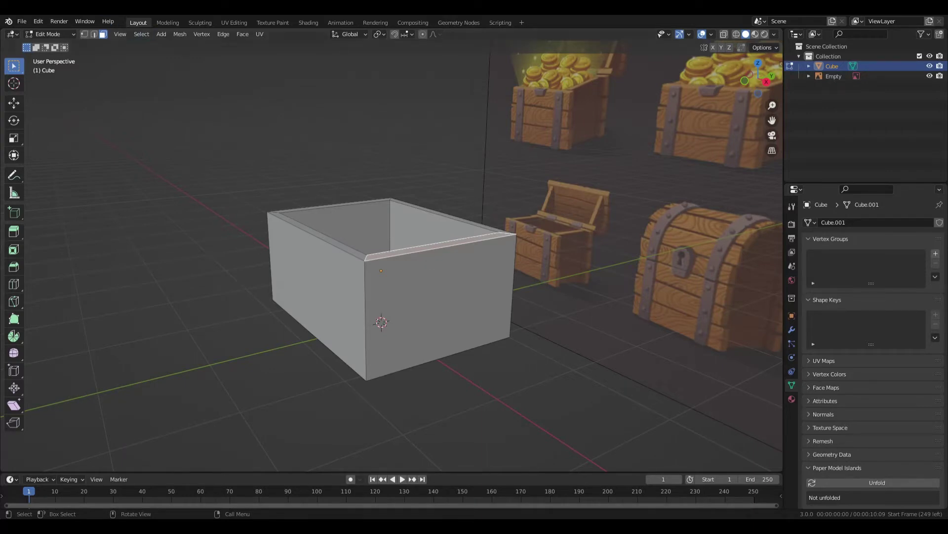
Step: Switch to edge selection and cut two evenly spaced horizontal edge loops around the outer walls of the box
key("2")
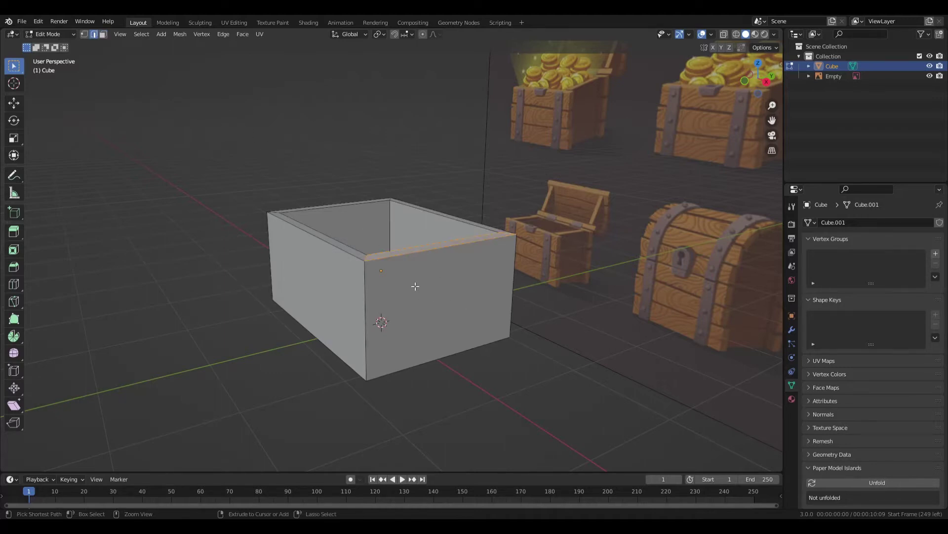
left_click(187, 258)
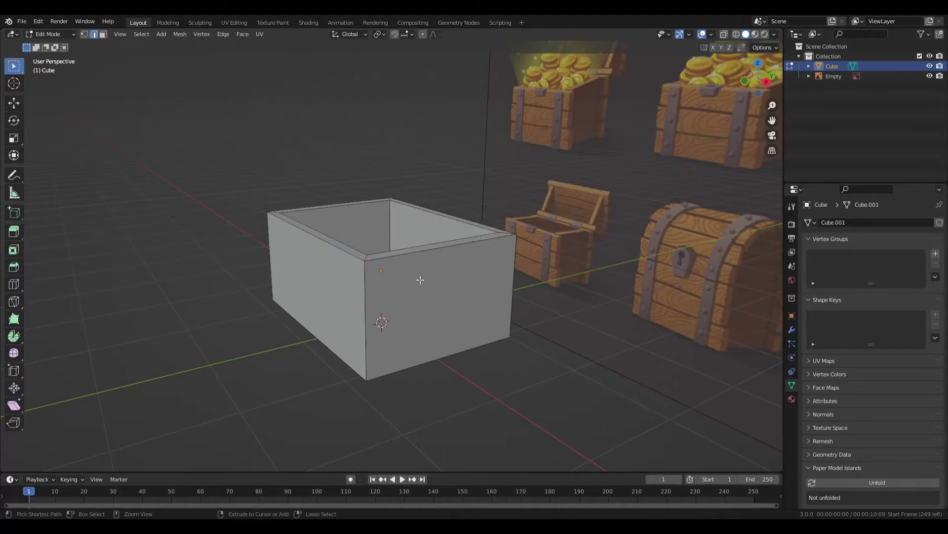
key("ctrl+r")
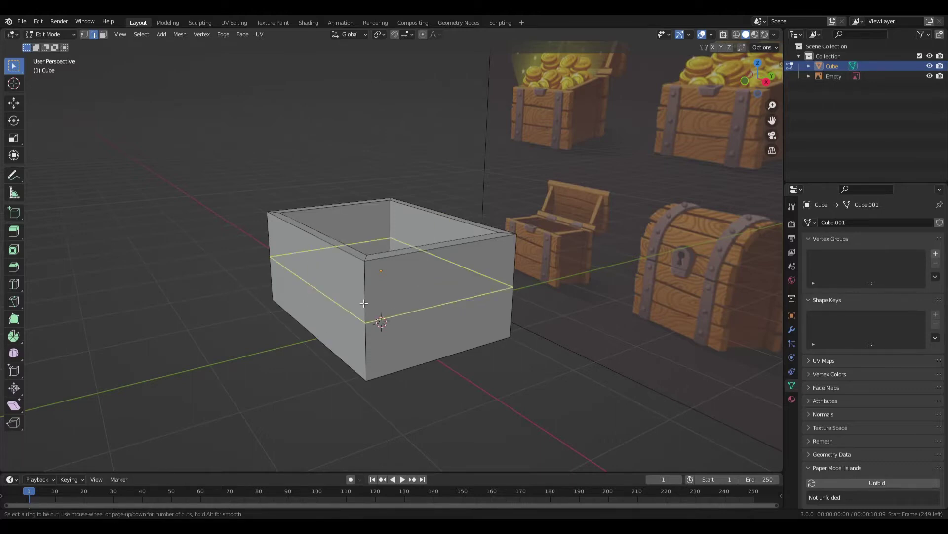
scroll(364, 303, "up", 1)
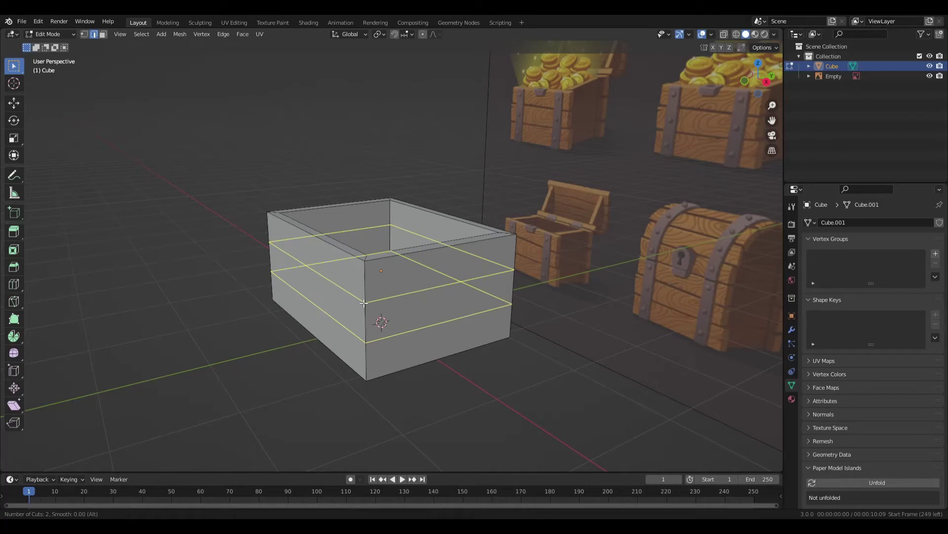
left_click(364, 303)
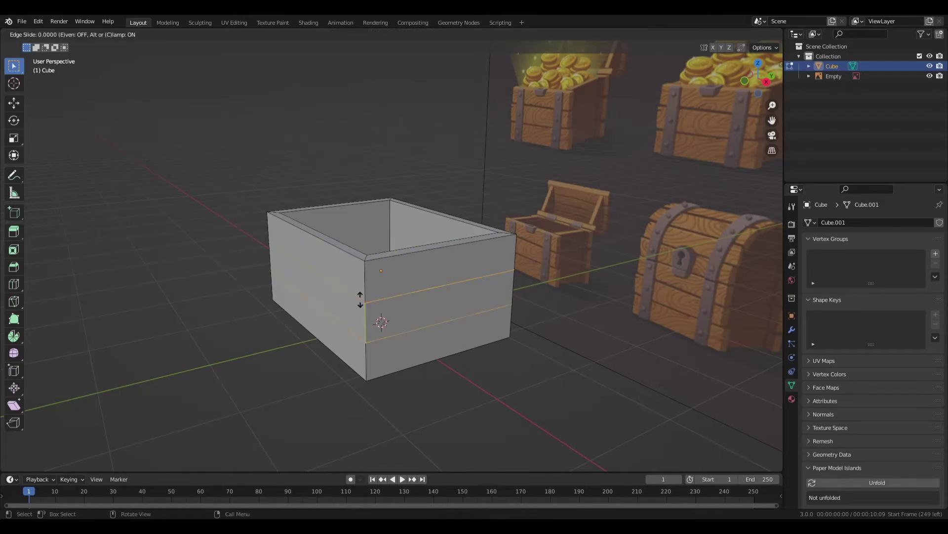
right_click(364, 303)
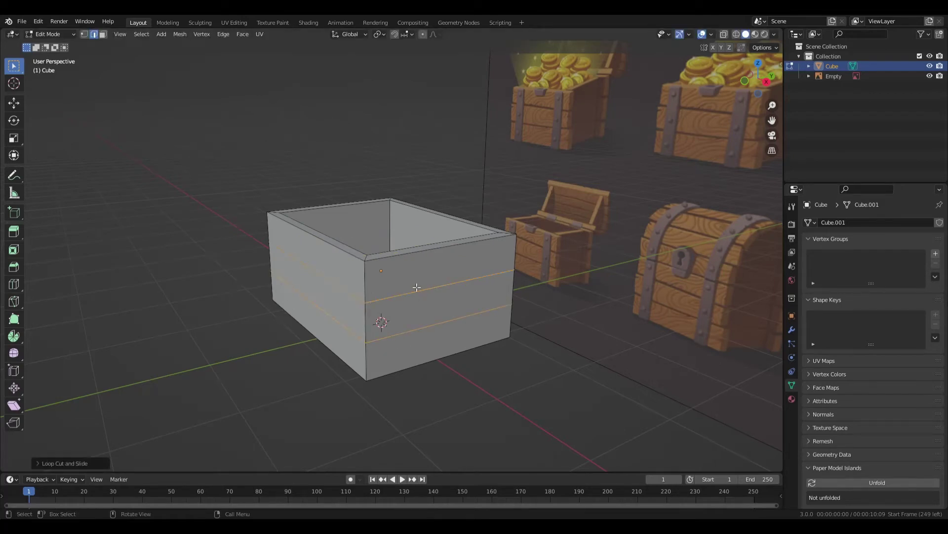
Step: Bevel the two horizontal edge loops with one segment into thin bands separating the planks
middle_click_drag(457, 330, 504, 294)
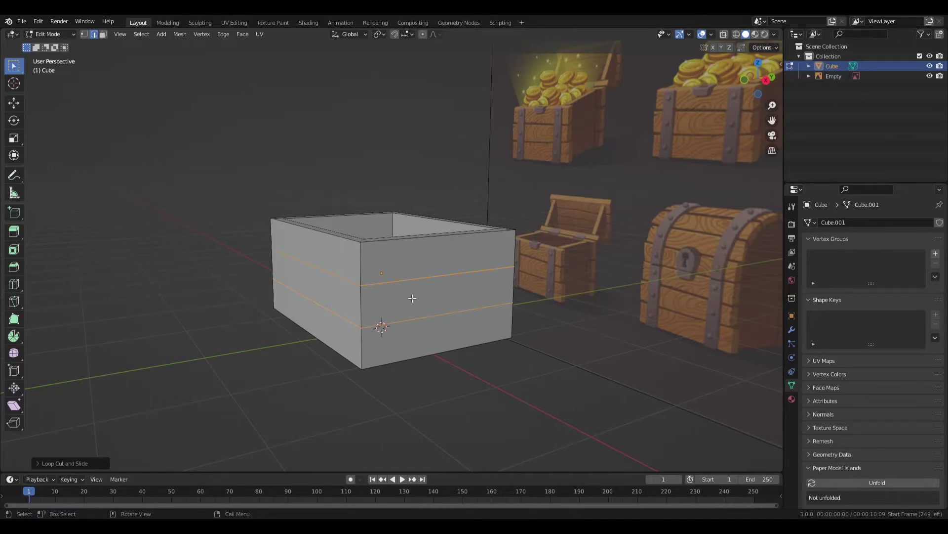
key("ctrl+b")
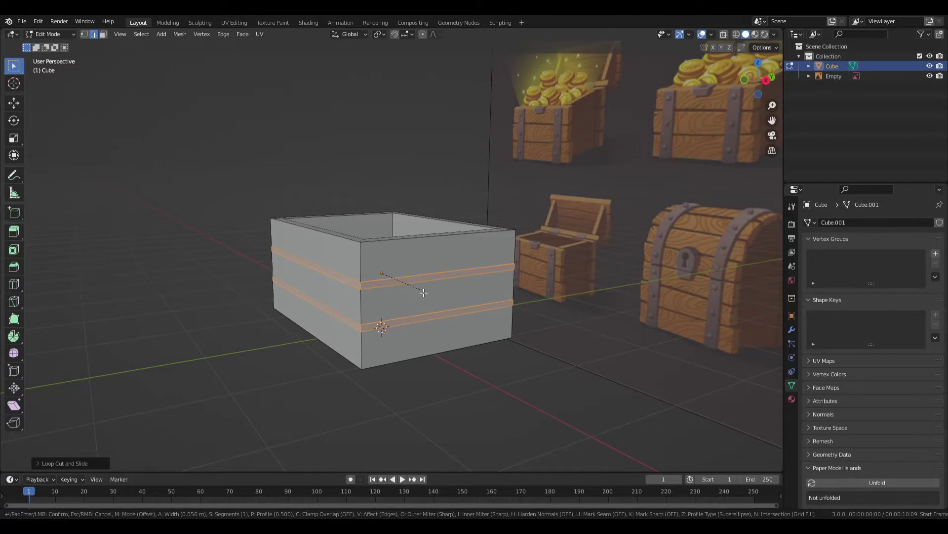
left_click(422, 291)
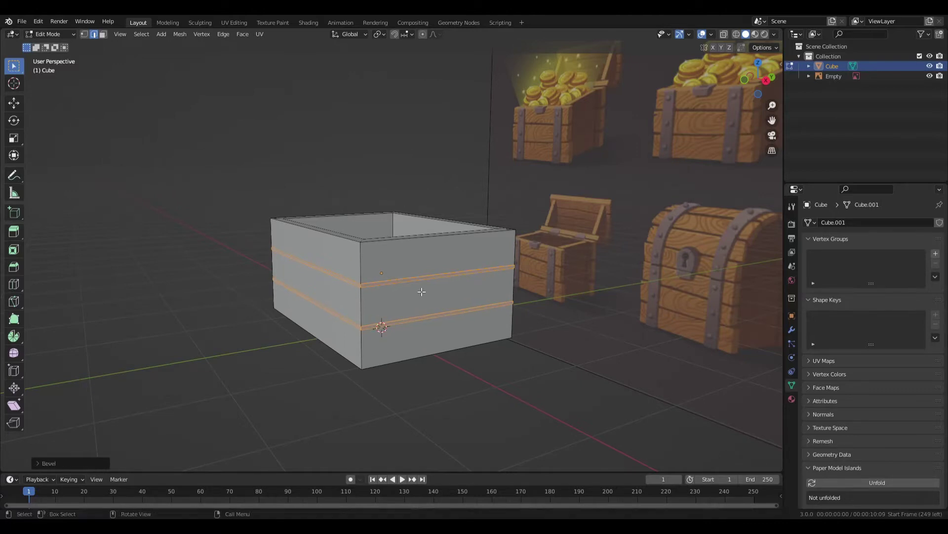
middle_click_drag(421, 291, 461, 297)
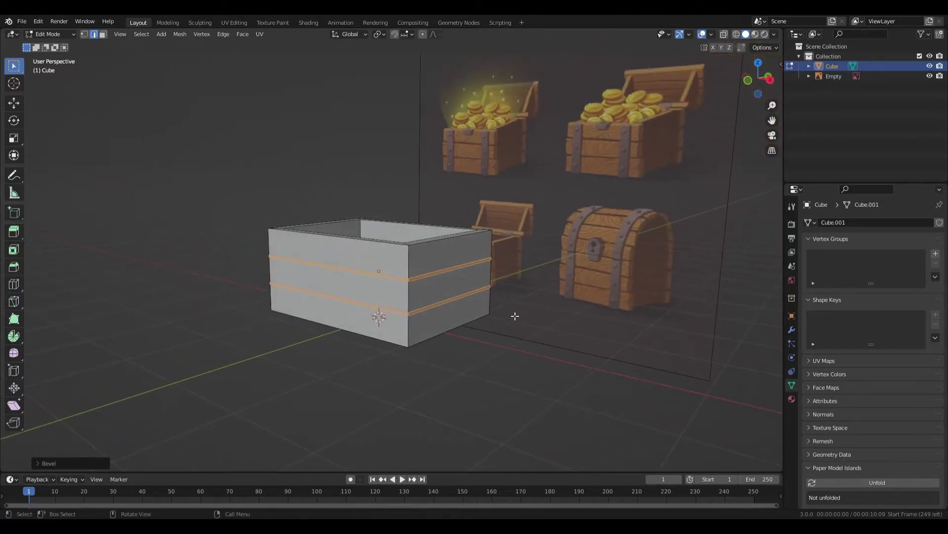
middle_click_drag(380, 245, 579, 154)
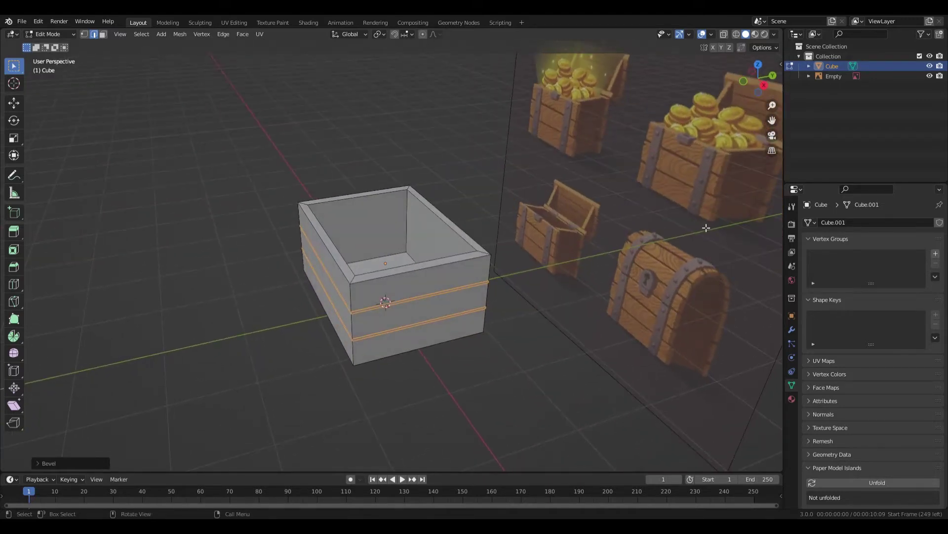
middle_click_drag(460, 301, 496, 295)
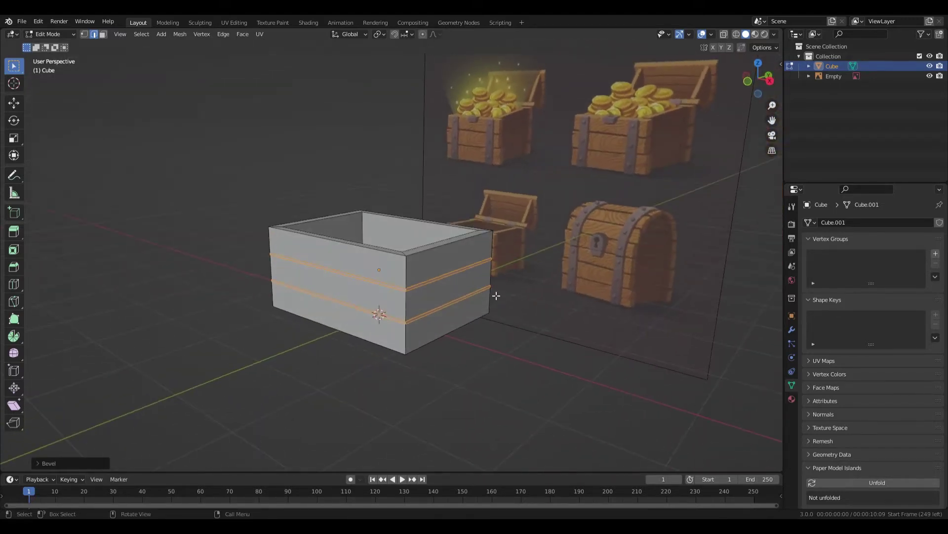
Step: Try scaling the two thin bands slightly inward, first uniformly and again along the X axis only
key("s")
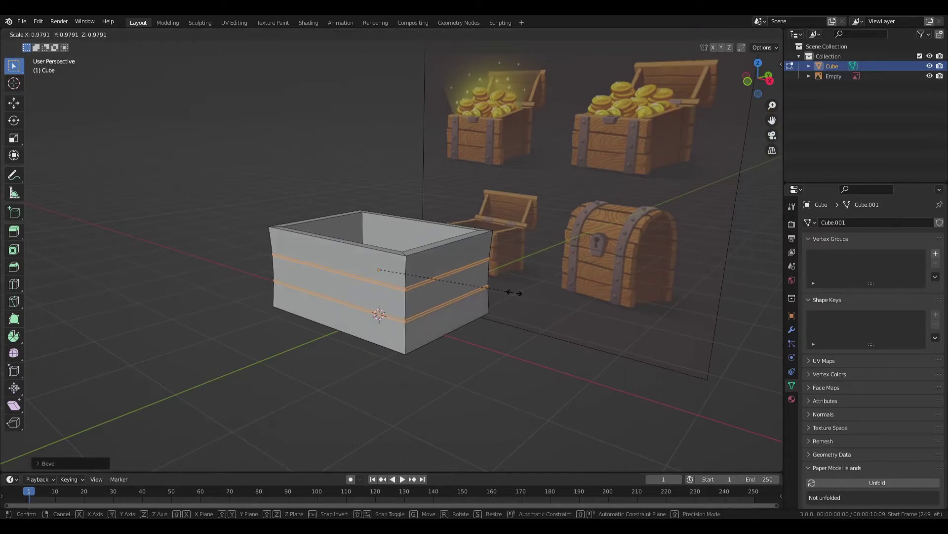
left_click(508, 291)
middle_click_drag(508, 291, 451, 313)
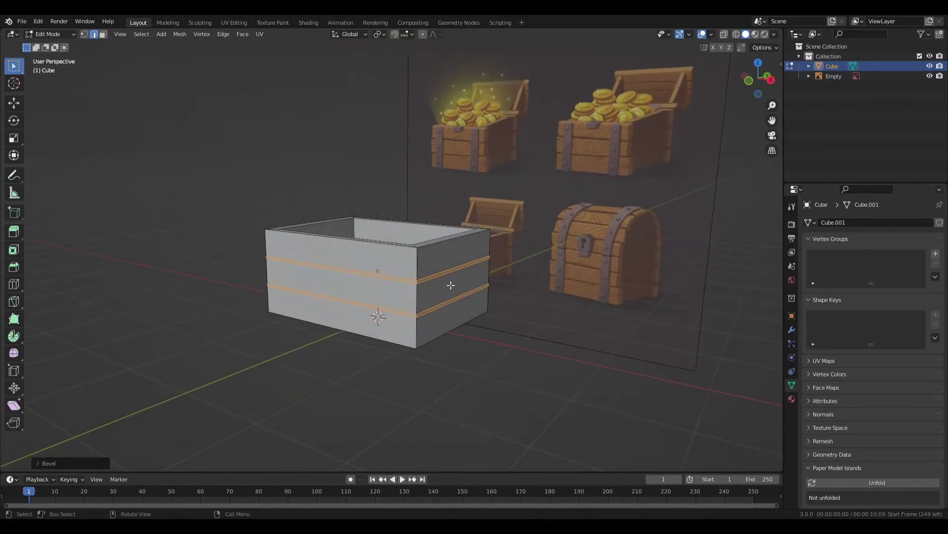
middle_click_drag(451, 285, 560, 281)
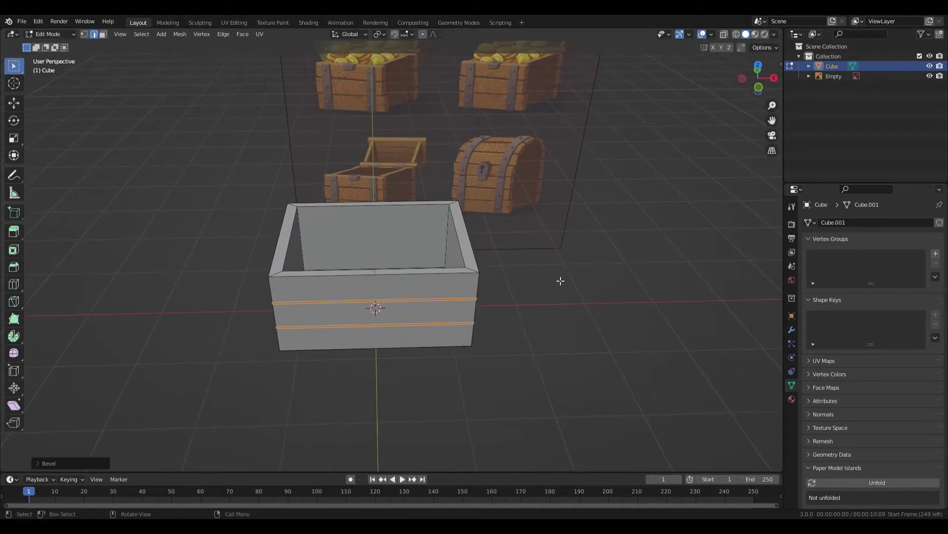
key("s")
key("x")
key("Escape")
middle_click_drag(533, 346, 497, 322)
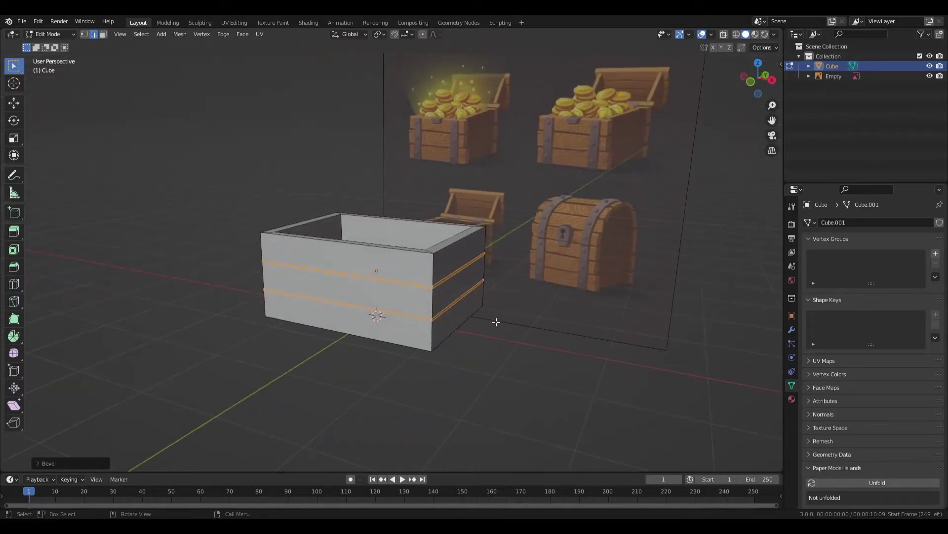
Step: Try deleting the faces of the two thin bands to open gaps between the planks, and undo the deletion
key("x")
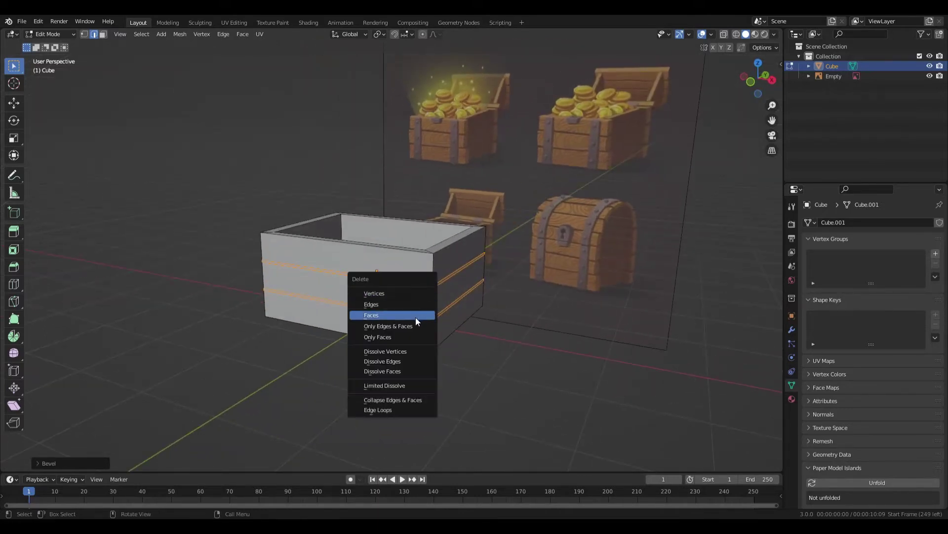
left_click(367, 316)
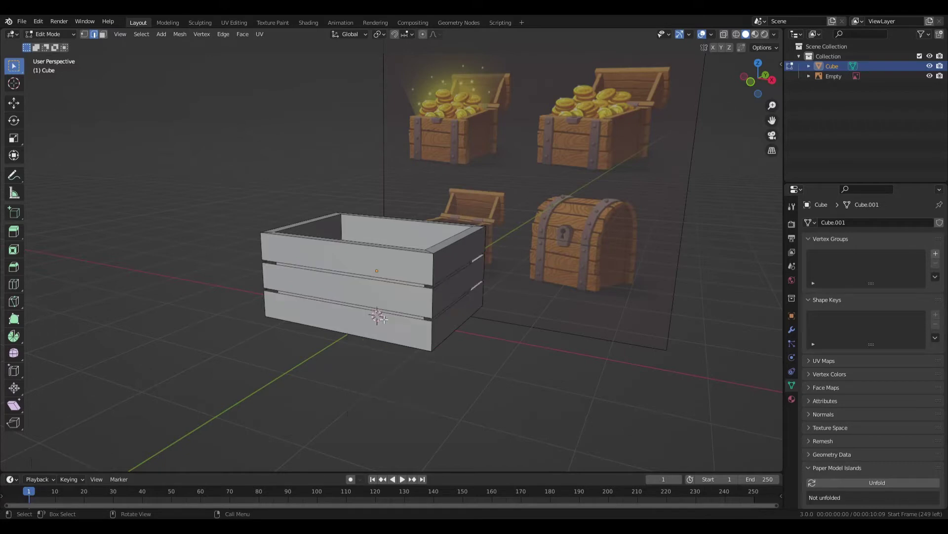
middle_click_drag(453, 323, 461, 295)
key("ctrl+z")
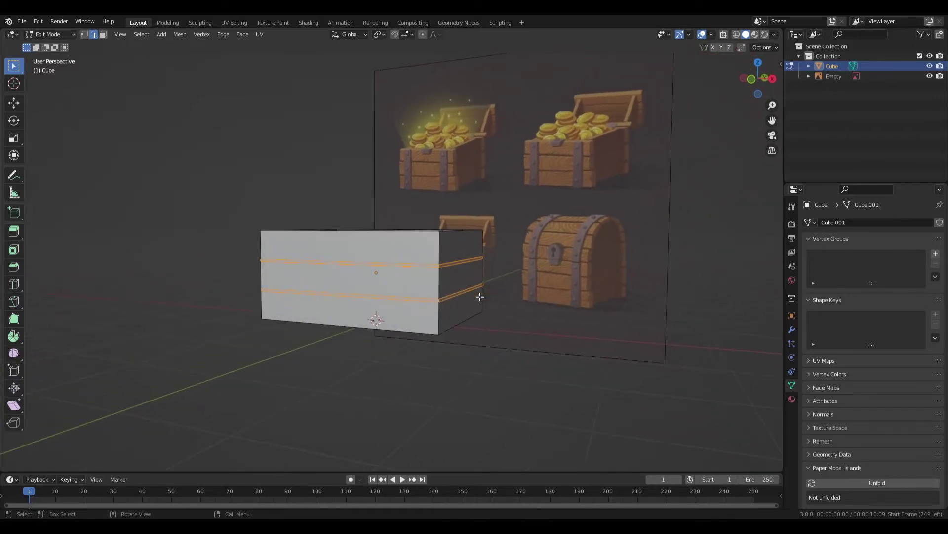
Step: Try moving the two thin bands along the X axis
key("g")
key("x")
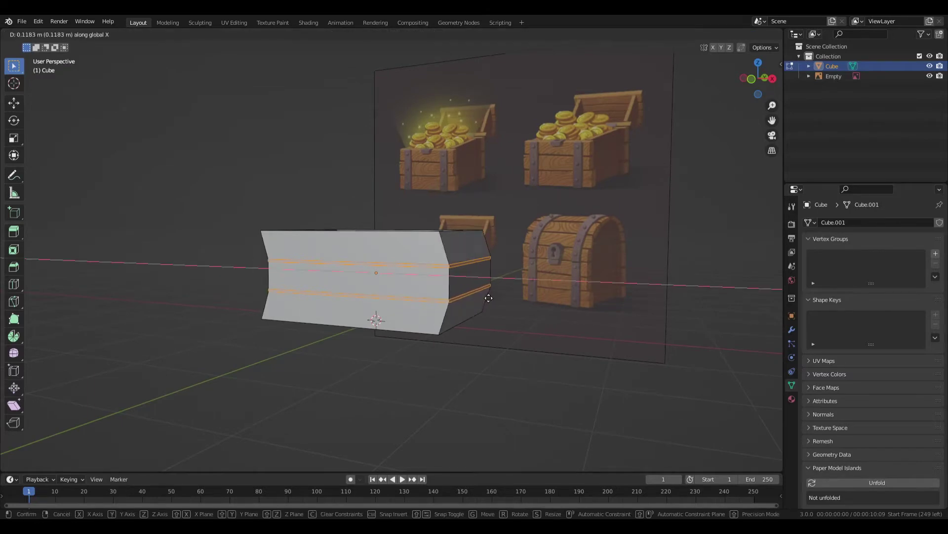
right_click(487, 297)
Step: Extrude the two thin bands in place and scale the new faces slightly inward to try recessed grooves
middle_click_drag(449, 297, 418, 300)
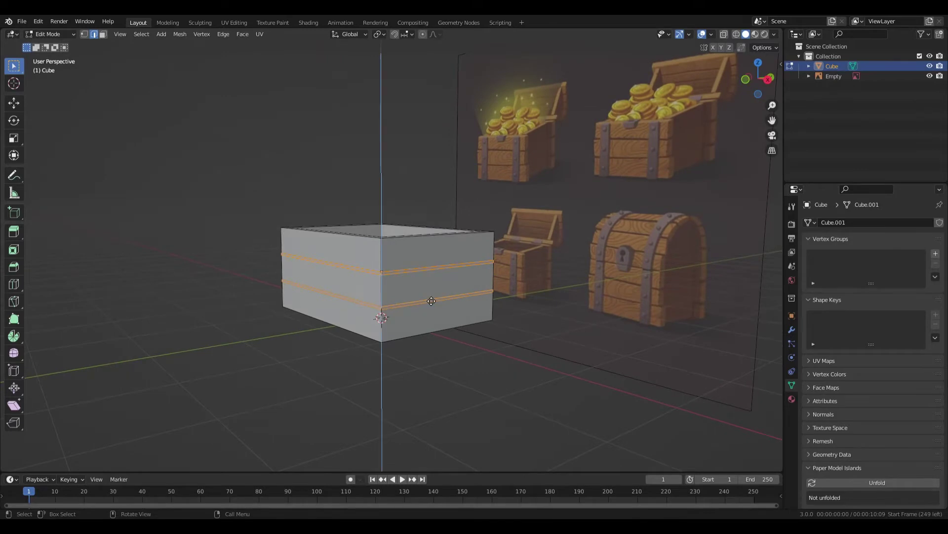
key("e")
right_click(432, 300)
key("s")
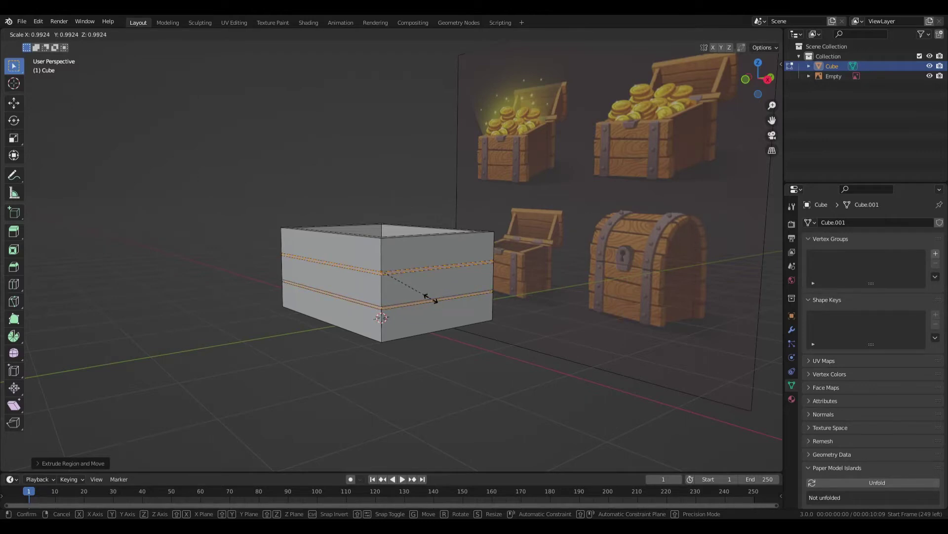
left_click(431, 299)
middle_click_drag(431, 299, 526, 297)
key("s")
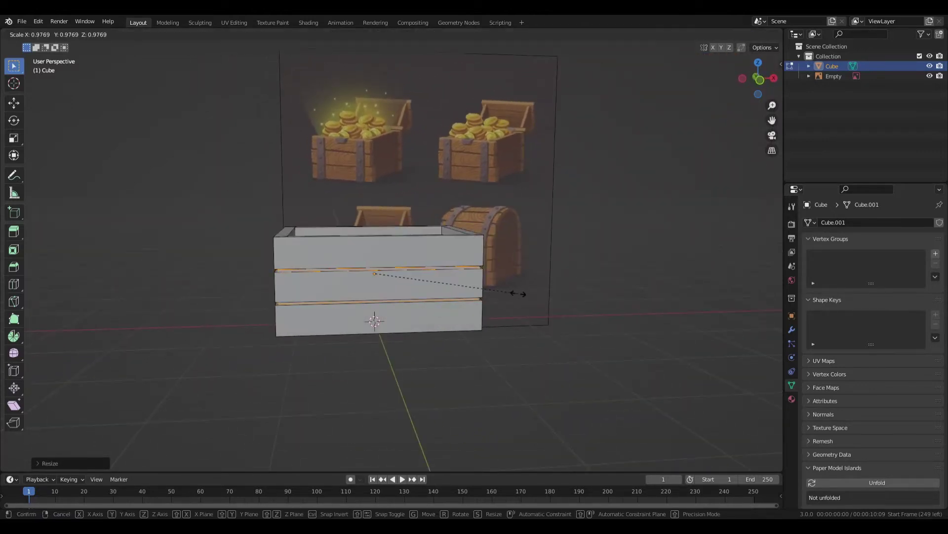
left_click(524, 294)
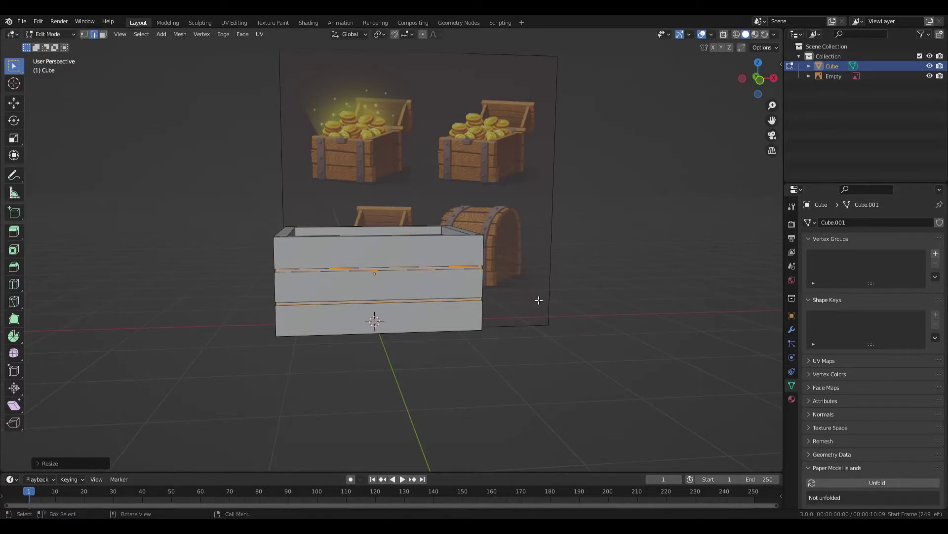
middle_click_drag(537, 298, 489, 313)
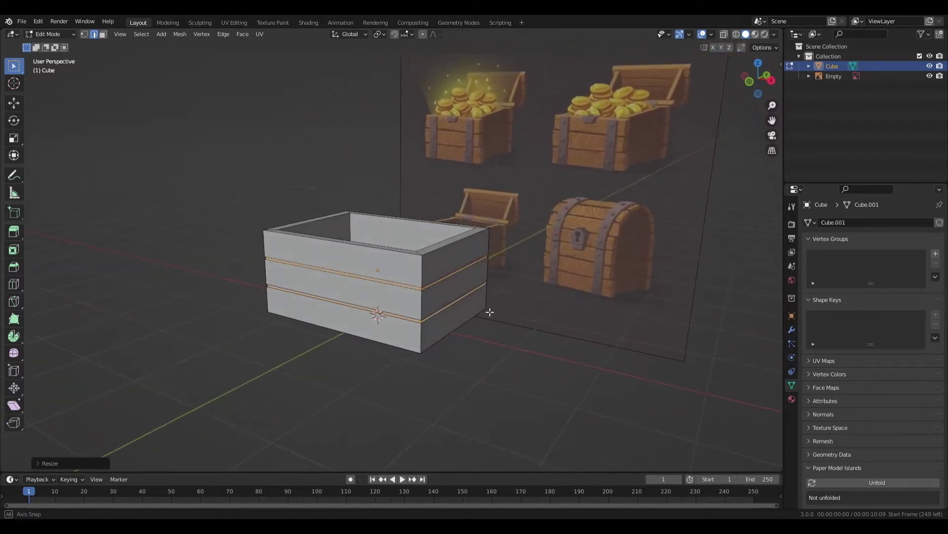
Step: Try moving the bands along the Z axis and scaling them along the X axis
key("g")
key("z")
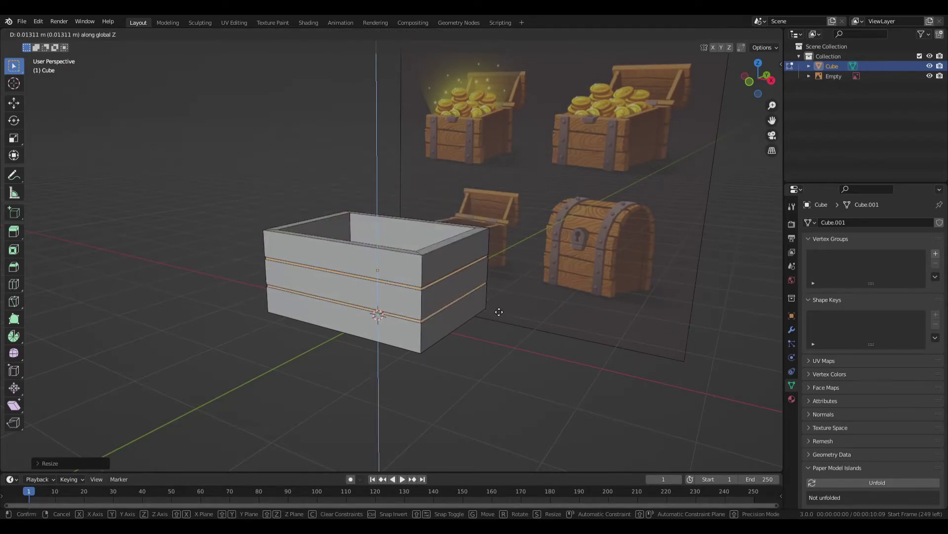
right_click(500, 313)
middle_click_drag(462, 323, 503, 302)
key("s")
key("x")
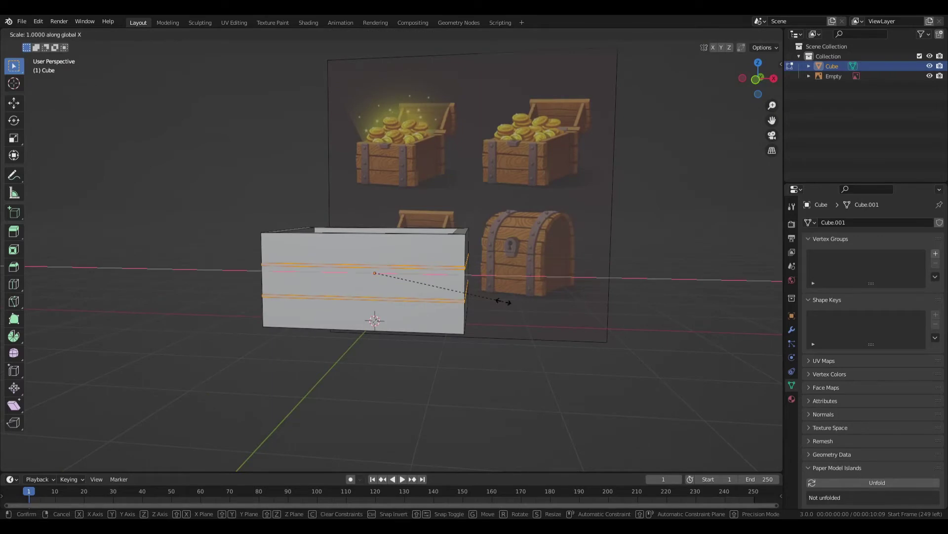
right_click(530, 307)
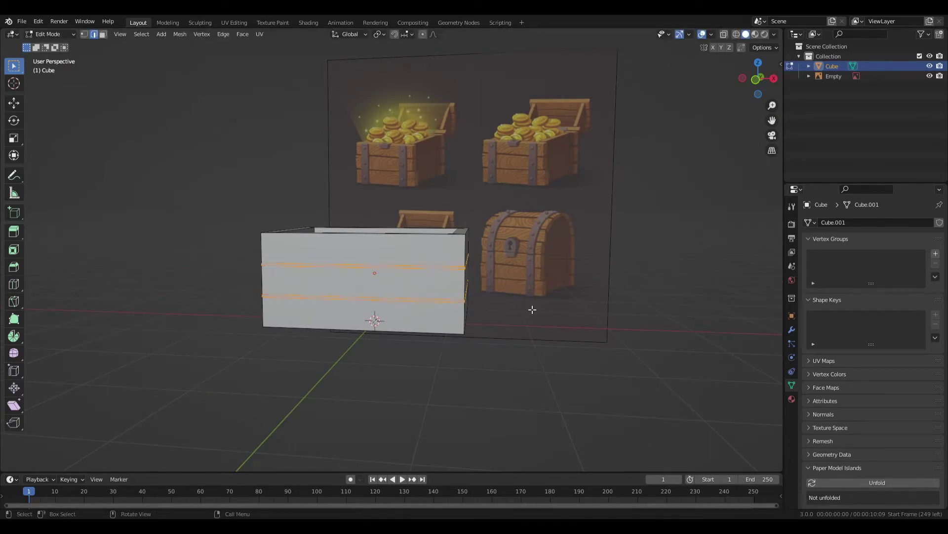
key("s")
key("x")
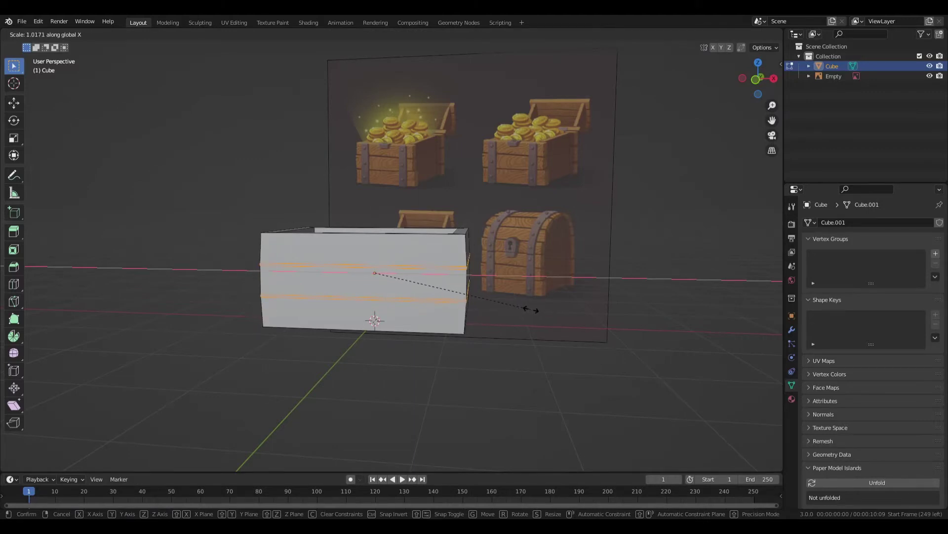
right_click(544, 311)
scroll(439, 275, "up", 2)
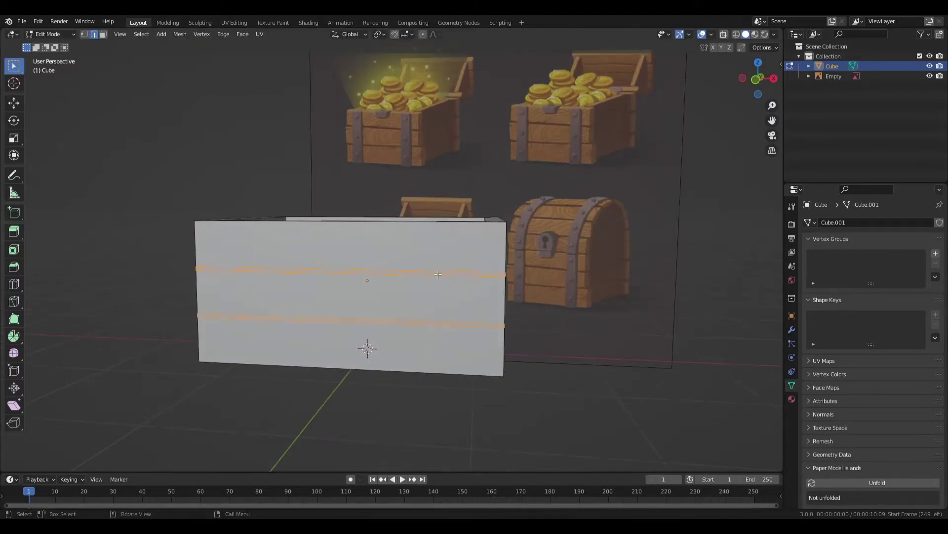
Step: Switch to face selection and select the faces of the upper thin band around the chest walls
key("alt+a")
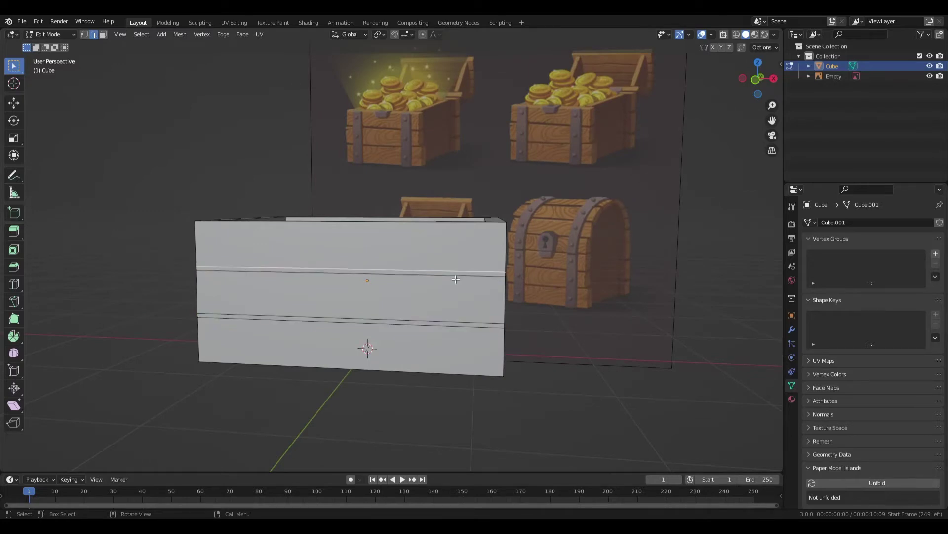
left_click(102, 34)
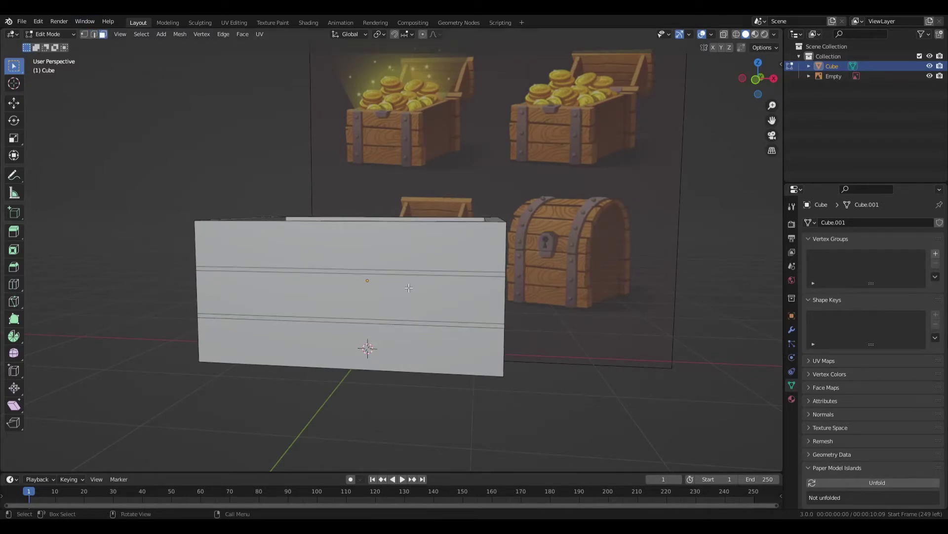
key("a")
key("alt+a")
middle_click_drag(478, 284, 519, 292)
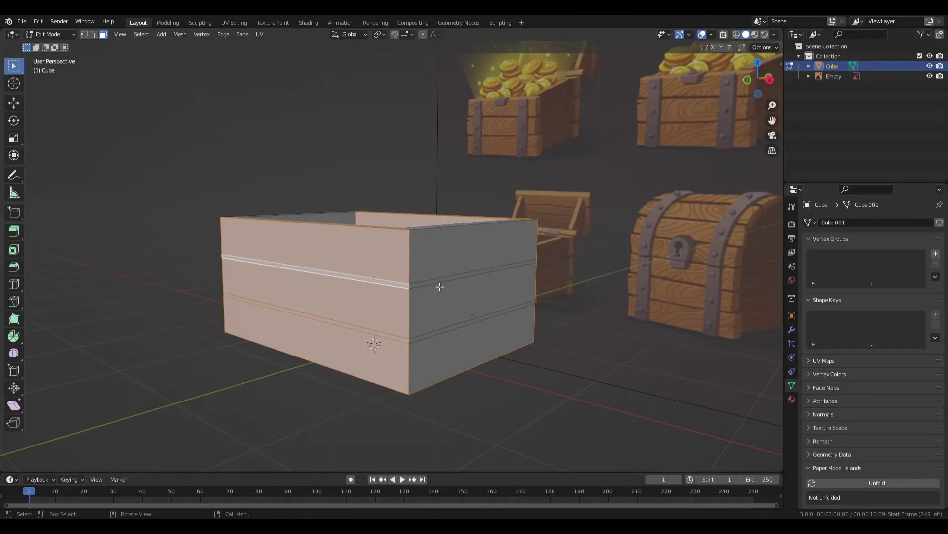
left_click(396, 289, "shift")
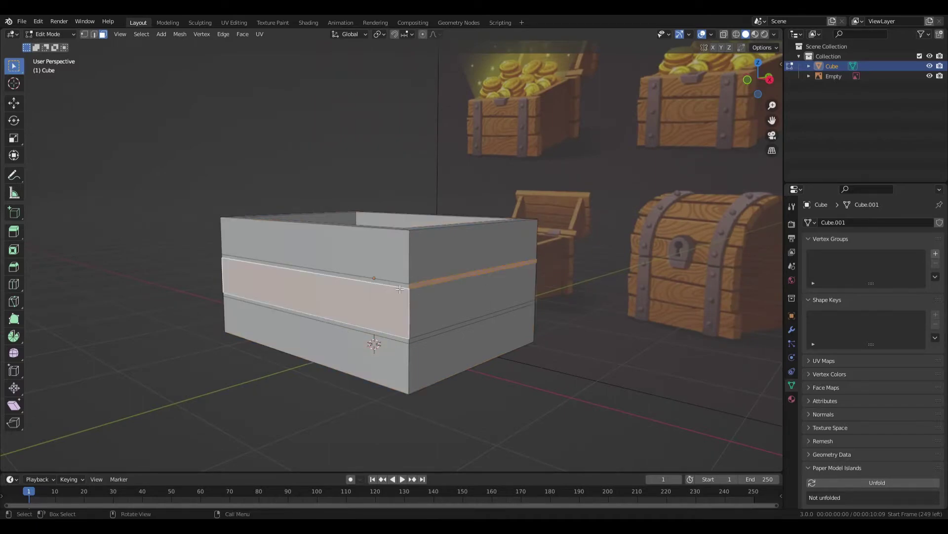
left_click(396, 284)
left_click(449, 279, "shift")
mouse_move(454, 284)
middle_mouse_down()
mouse_move(395, 299)
mouse_move(429, 329)
mouse_move(461, 288)
middle_mouse_up()
left_click(389, 309, "shift")
left_click(430, 332, "shift")
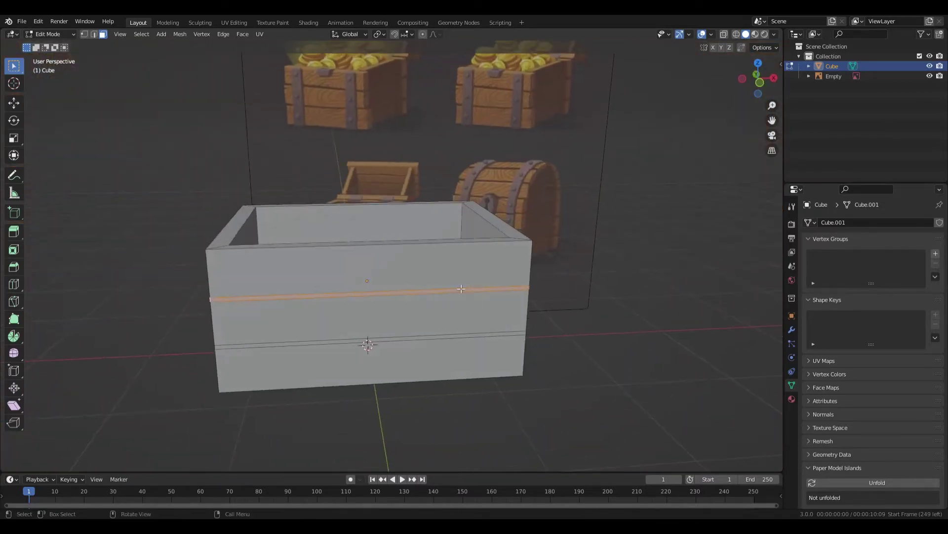
Step: Try shrinking the upper thin band, scaling it uniformly and along the Z and X axes
key("s")
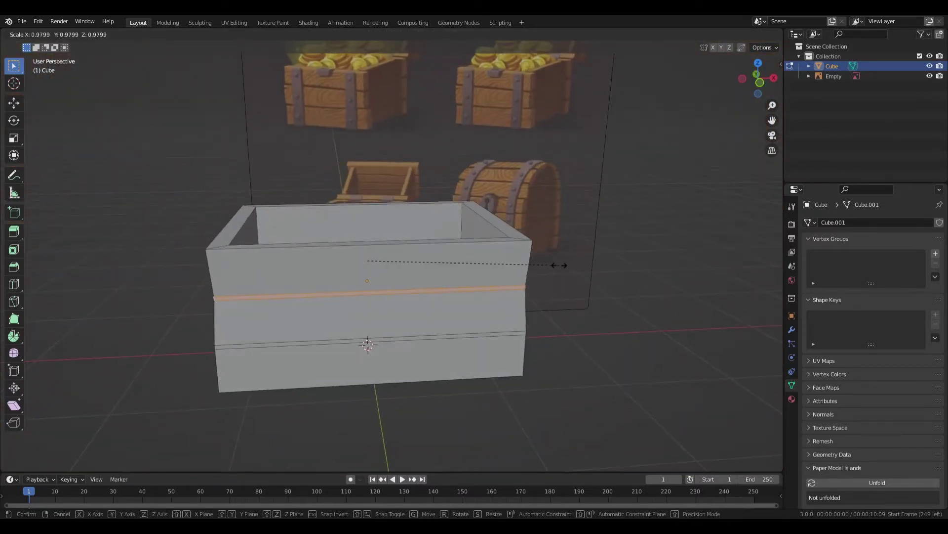
left_click(555, 265)
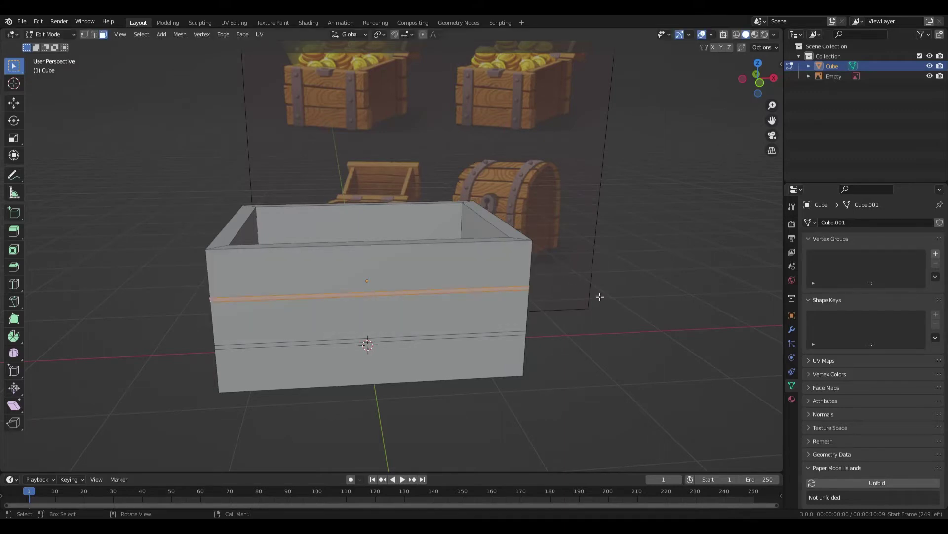
middle_click_drag(600, 296, 591, 293)
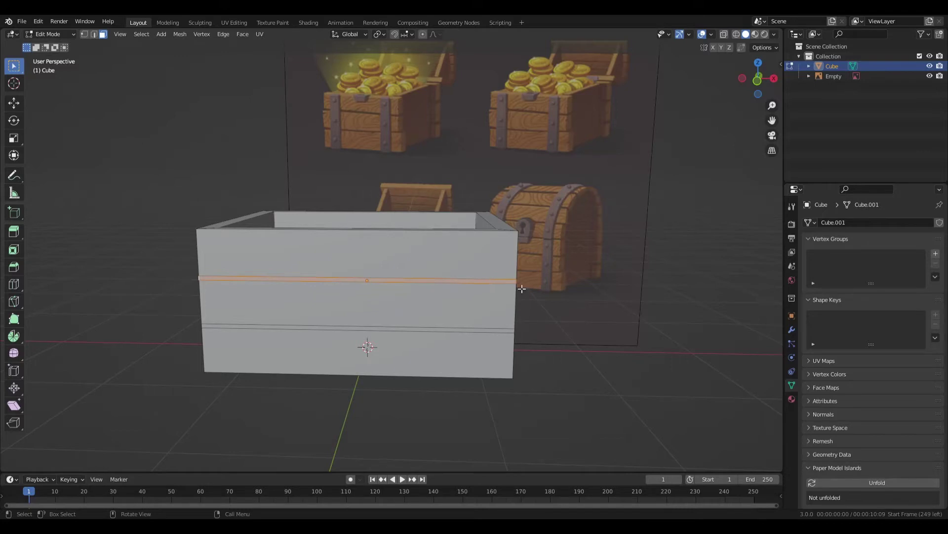
key("s")
key("z")
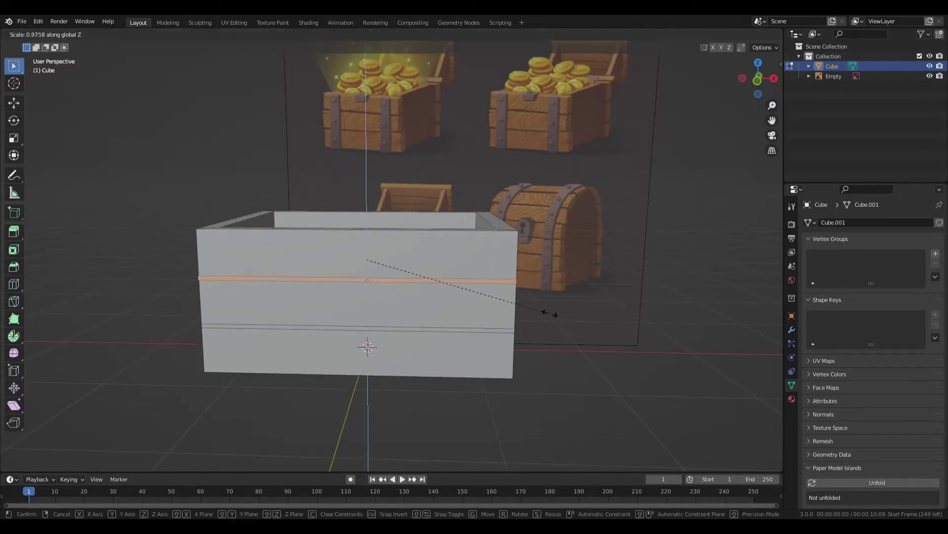
left_click(539, 297)
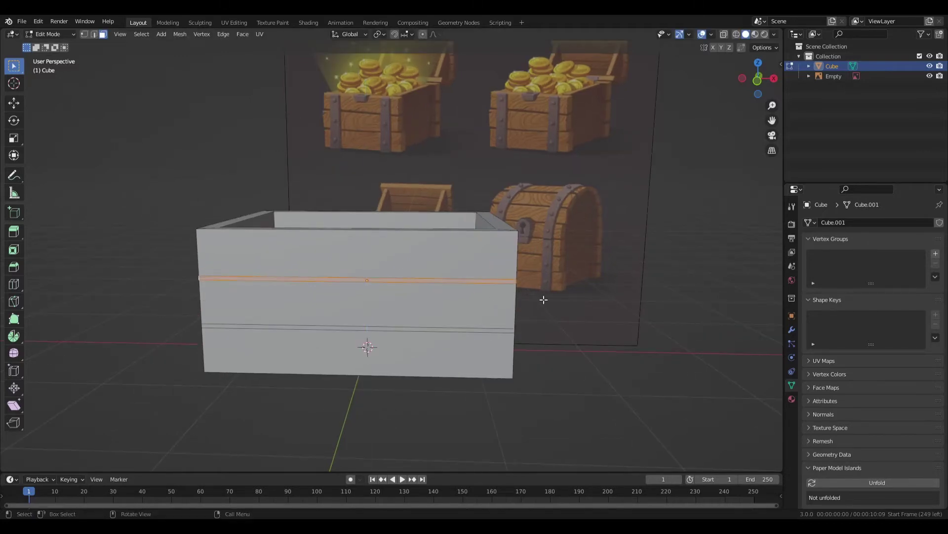
key("s")
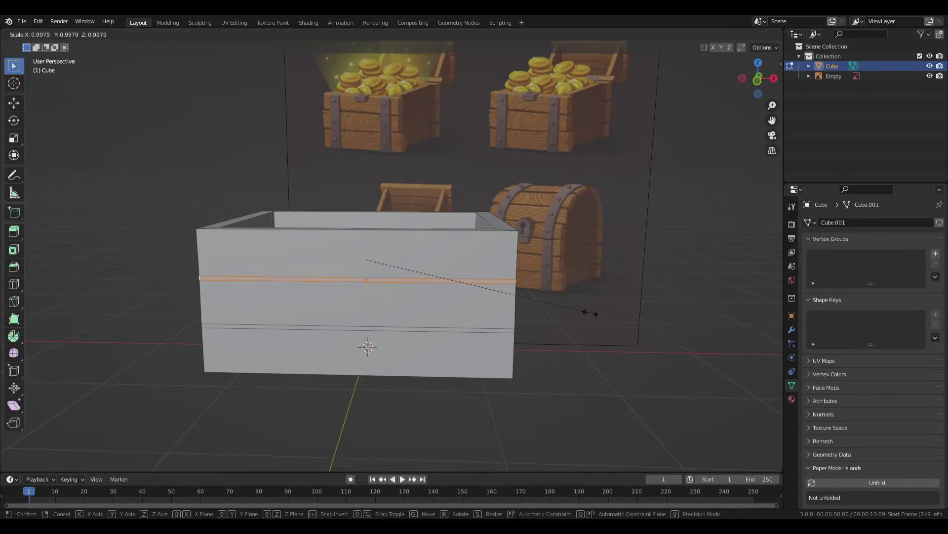
key("x")
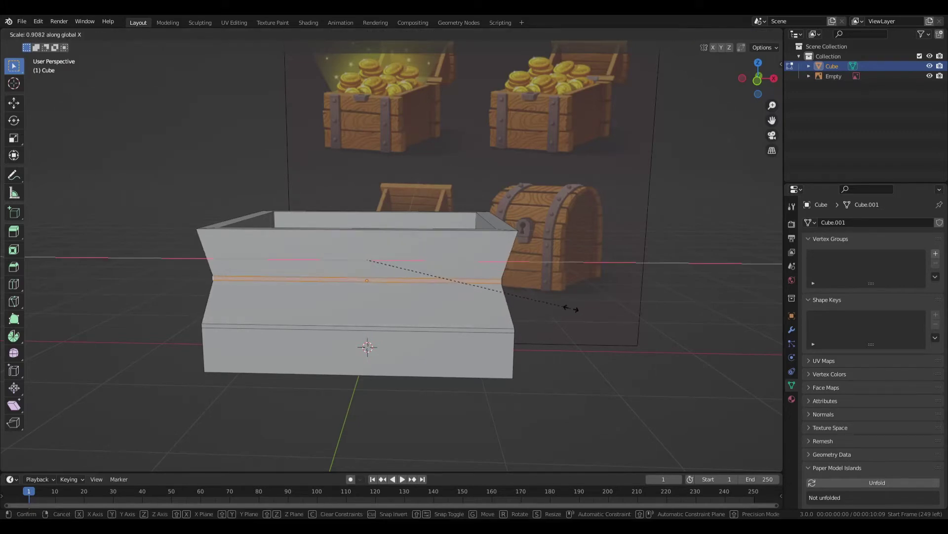
right_click(592, 310)
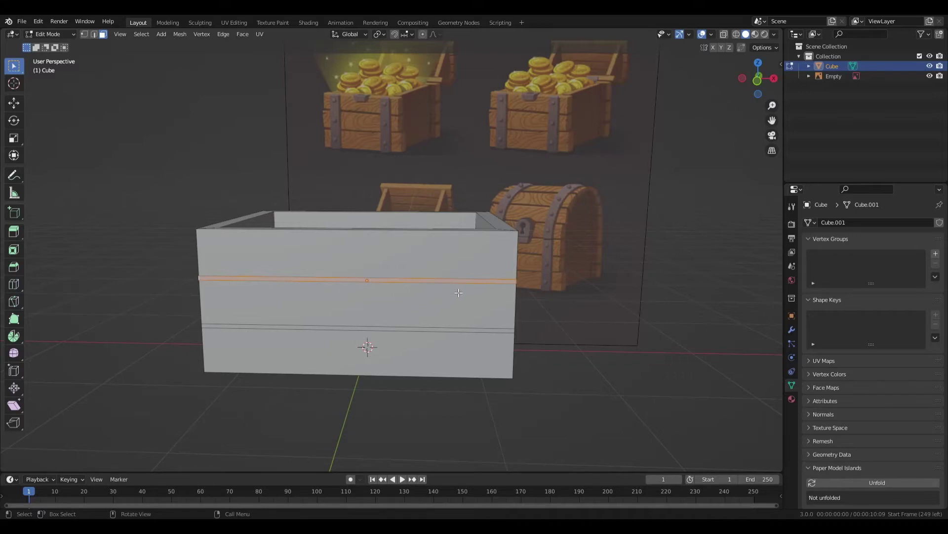
Step: Try pushing the upper band's end face into the wall, moving it along X and extruding it along its normal
mouse_move(459, 293)
middle_mouse_down()
mouse_move(502, 281)
mouse_move(467, 276)
middle_mouse_up()
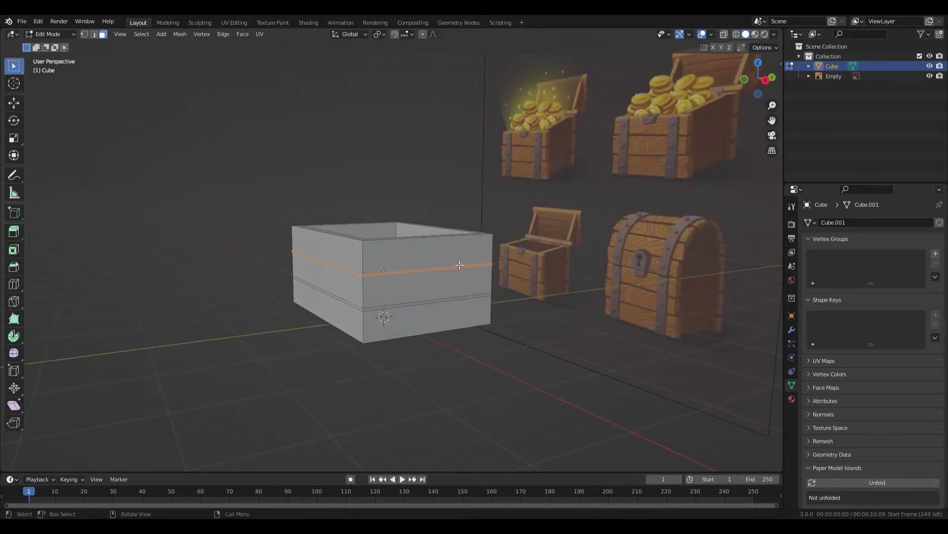
middle_click_drag(414, 290, 482, 301)
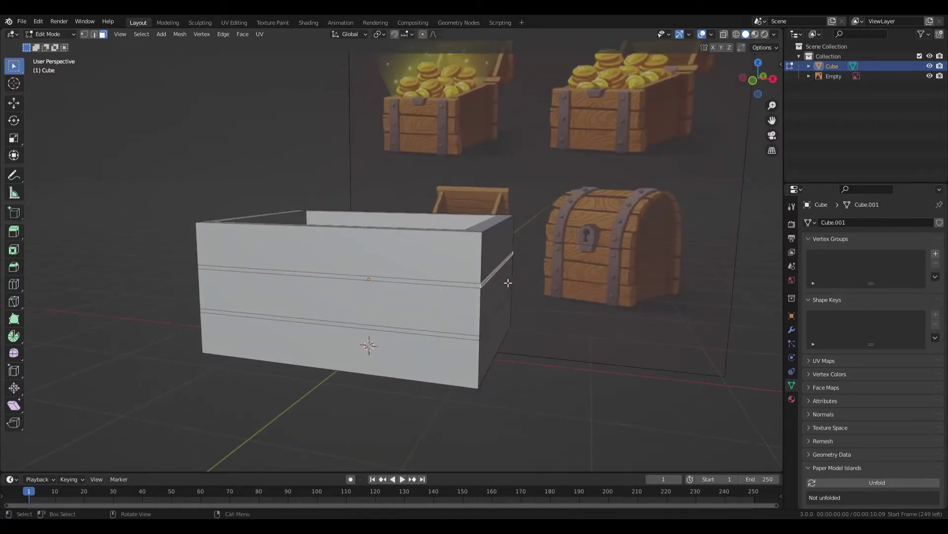
key("g")
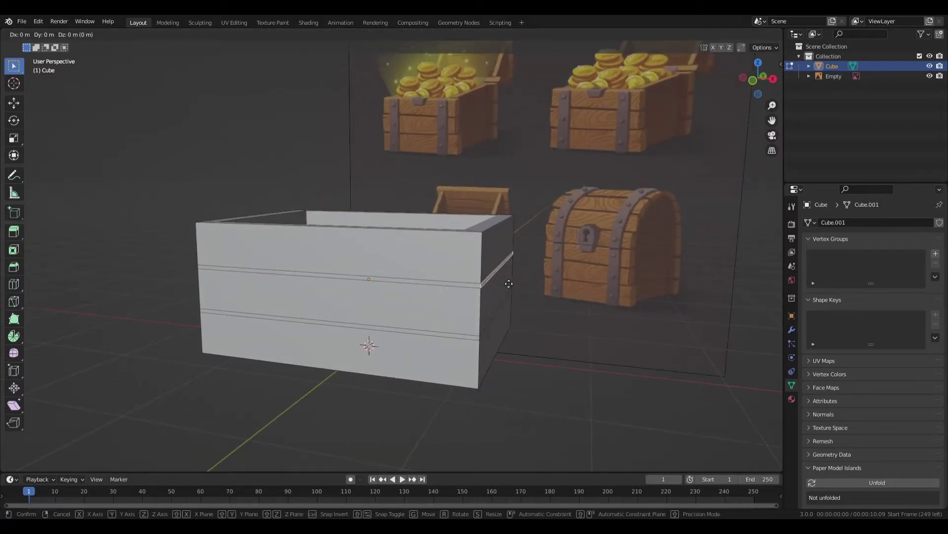
key("y")
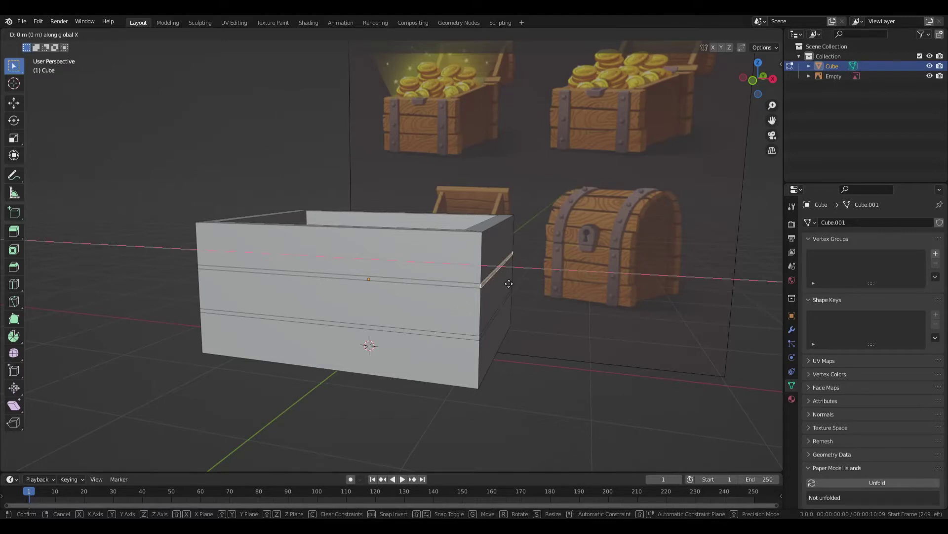
right_click(510, 283)
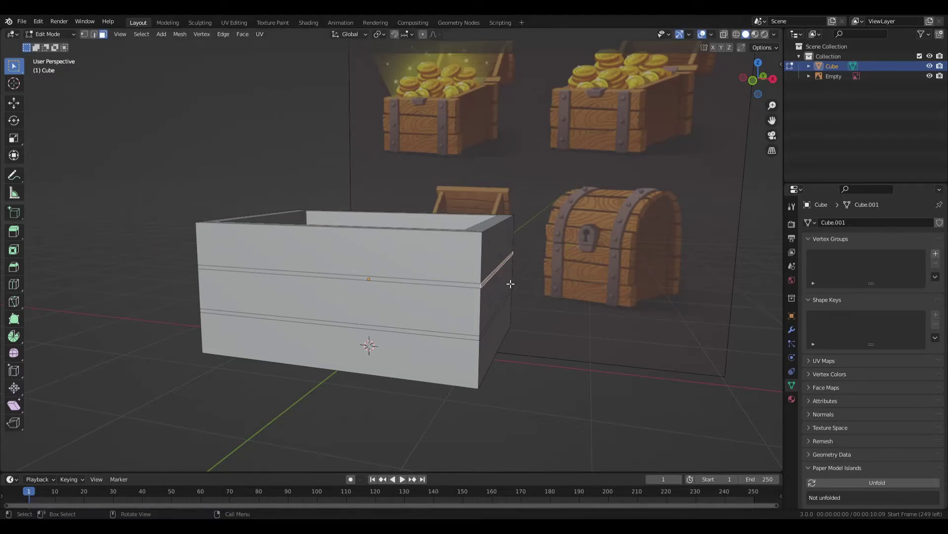
key("g")
key("z")
key("z")
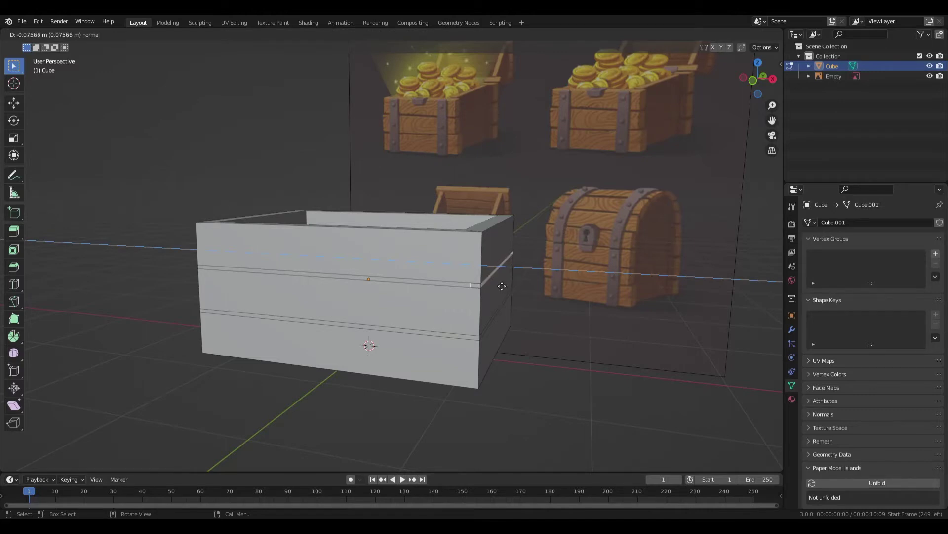
left_click(509, 286)
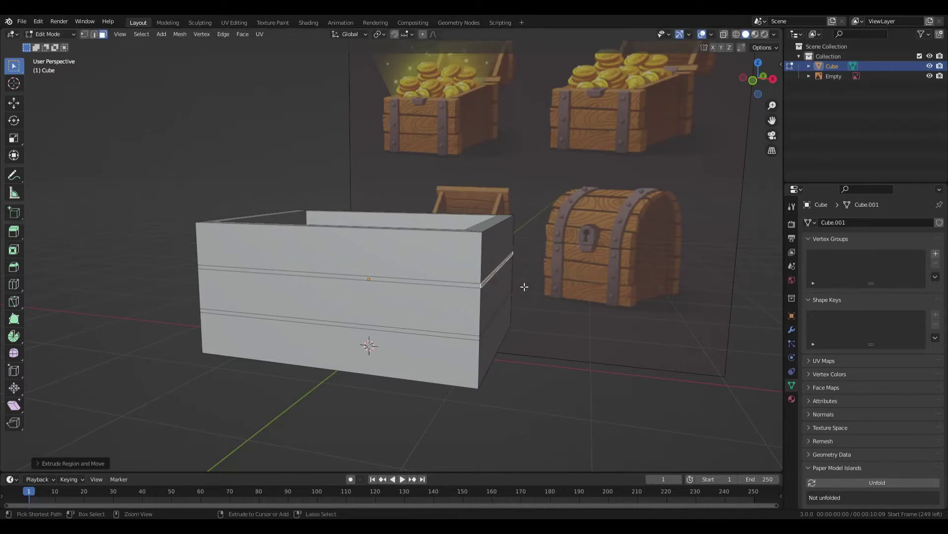
middle_click_drag(524, 286, 445, 297)
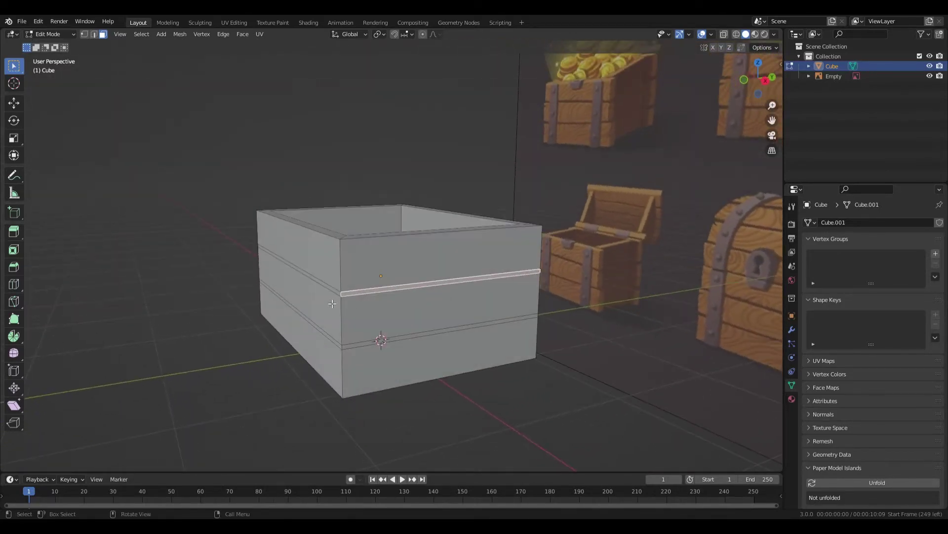
Step: Select both thin bands around all the chest walls and try deleting their faces
left_click(330, 288, "alt")
middle_click_drag(330, 289, 567, 281)
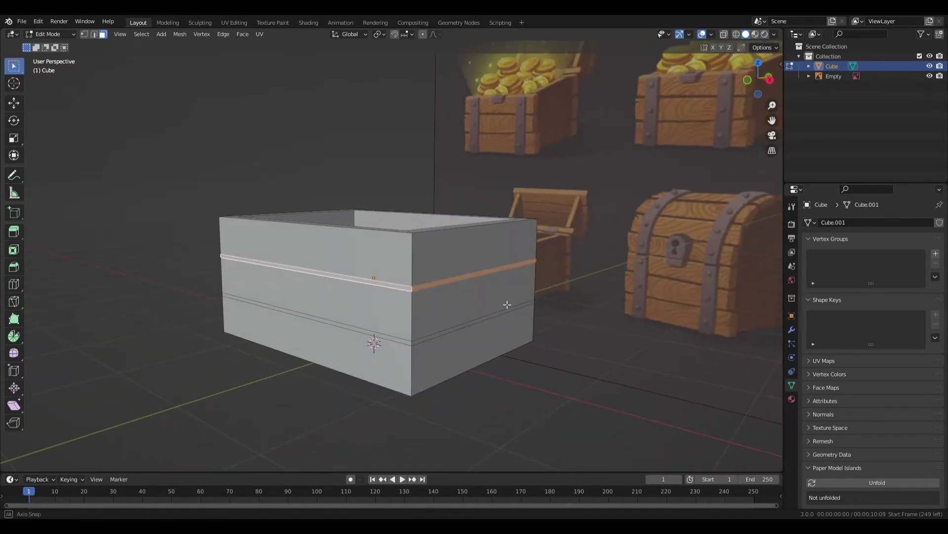
middle_click_drag(507, 305, 457, 339)
left_click(451, 327, "alt+shift")
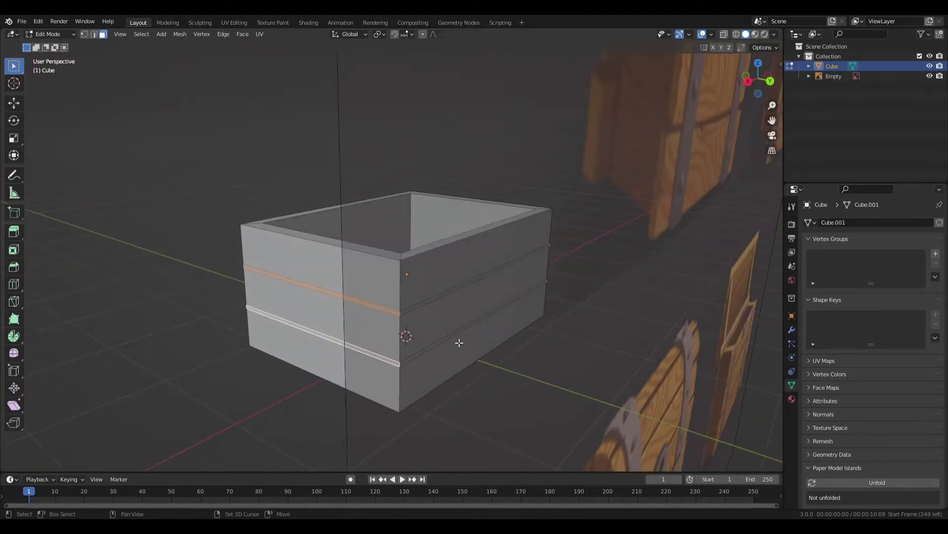
left_click(457, 337, "alt+shift")
left_click(521, 275, "alt+shift")
middle_click_drag(521, 276, 446, 303)
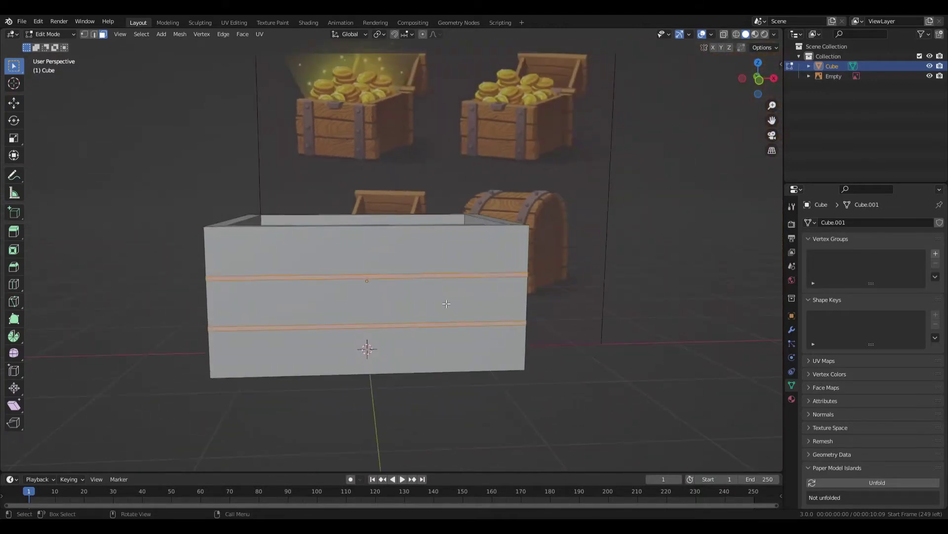
key("x")
middle_click_drag(541, 289, 447, 291)
Step: Select the top plank's outer faces on all sides and scale them up to about 1.02 in front view
left_click(480, 303)
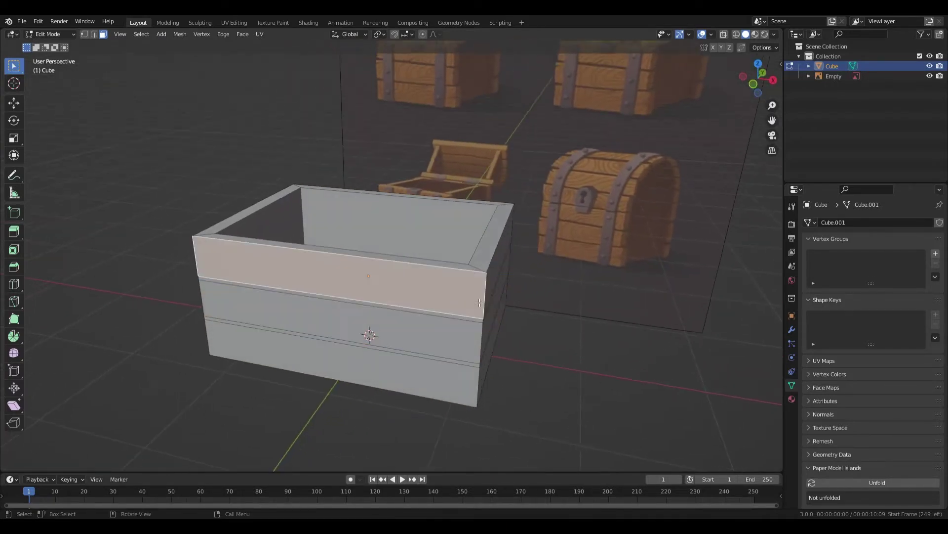
middle_click_drag(506, 276, 461, 350)
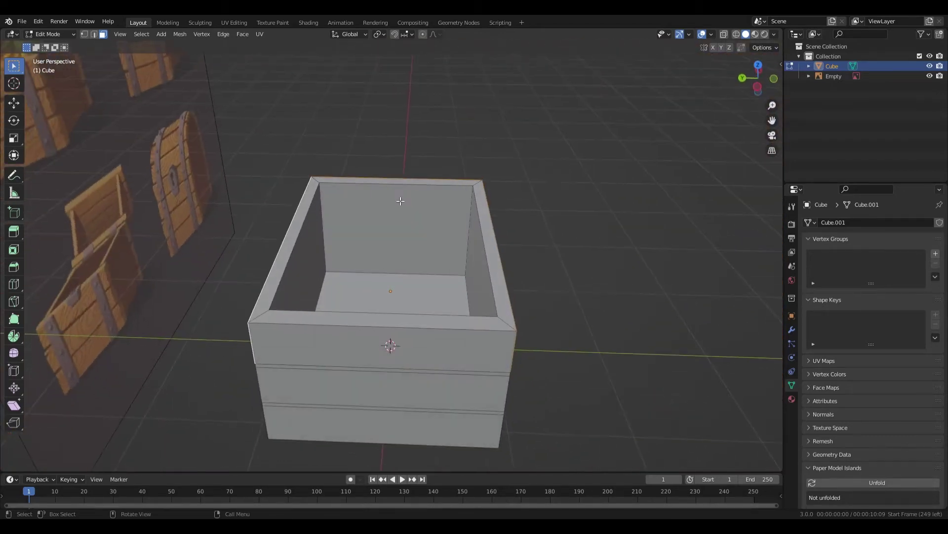
middle_click_drag(631, 268, 543, 253)
key("KP_1")
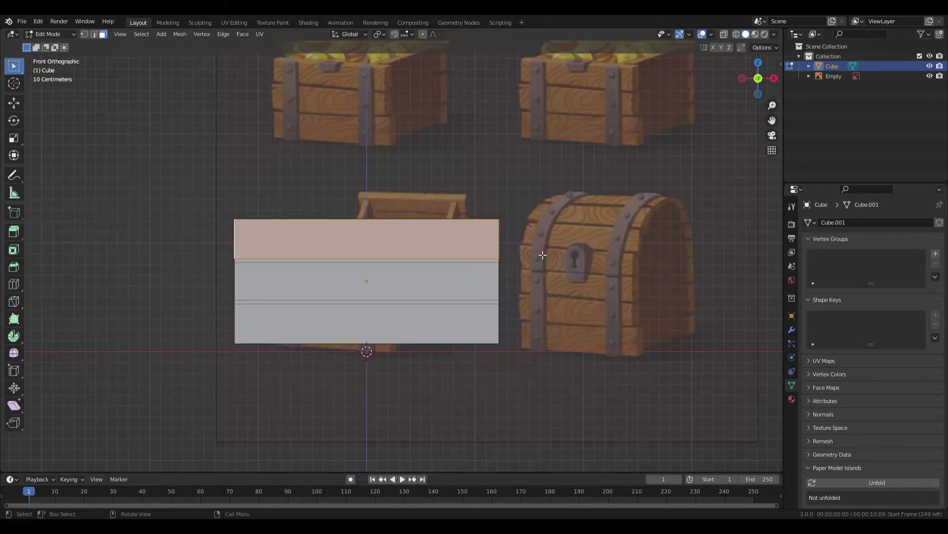
key("s")
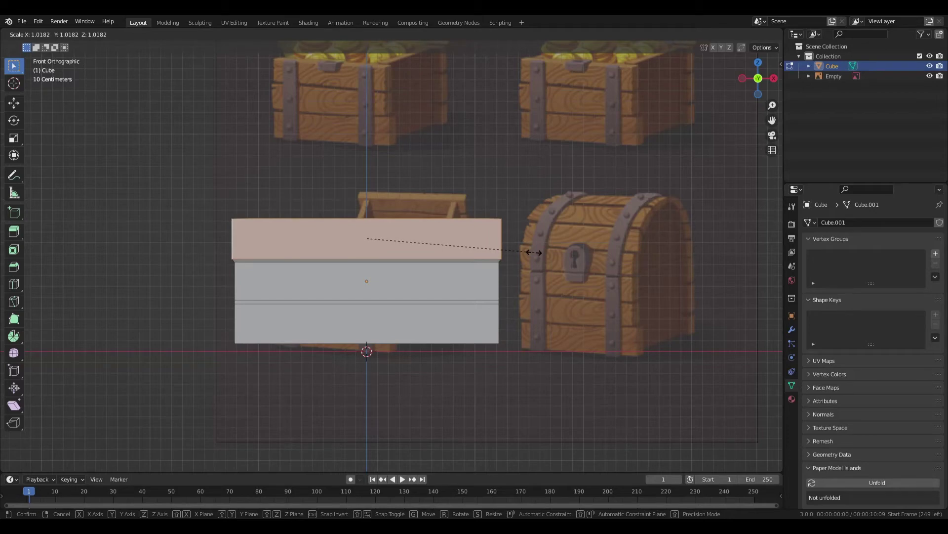
left_click(533, 251)
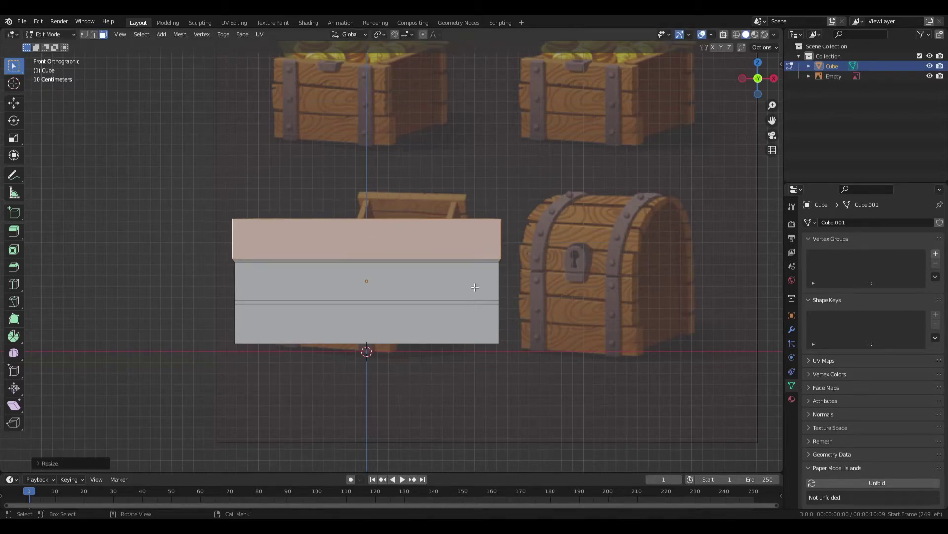
Step: Select the middle plank's outer faces on all sides and scale them up slightly to about 1.003 in front view
left_click(475, 288)
middle_click_drag(475, 287, 515, 288)
left_click(518, 289, "alt")
middle_click_drag(599, 293, 490, 270)
key("KP_1")
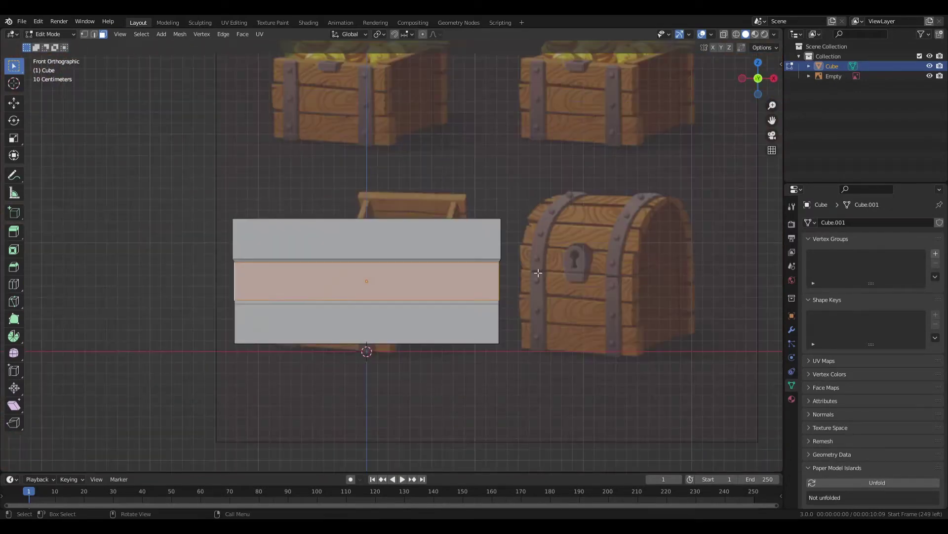
key("s")
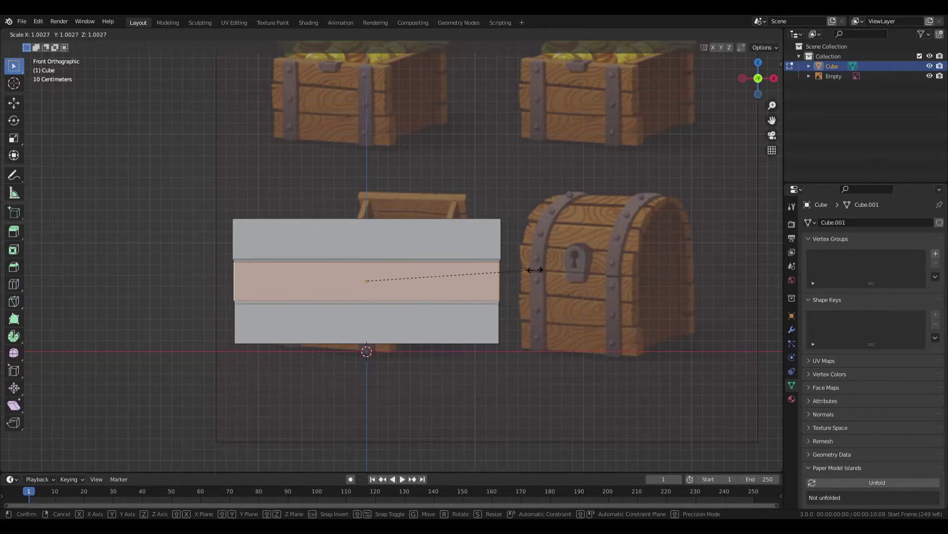
left_click(535, 271)
Step: Select the bottom plank's outer faces on all sides and scale them up slightly in front view to match the top plank's width
scroll(428, 289, "up", 3)
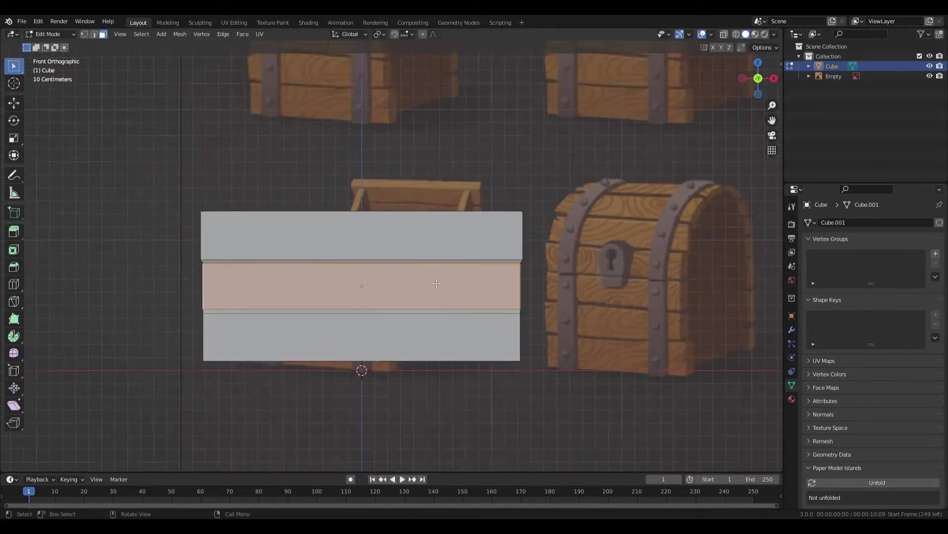
left_click(444, 354)
middle_click_drag(603, 324, 503, 271)
left_click(502, 306, "shift")
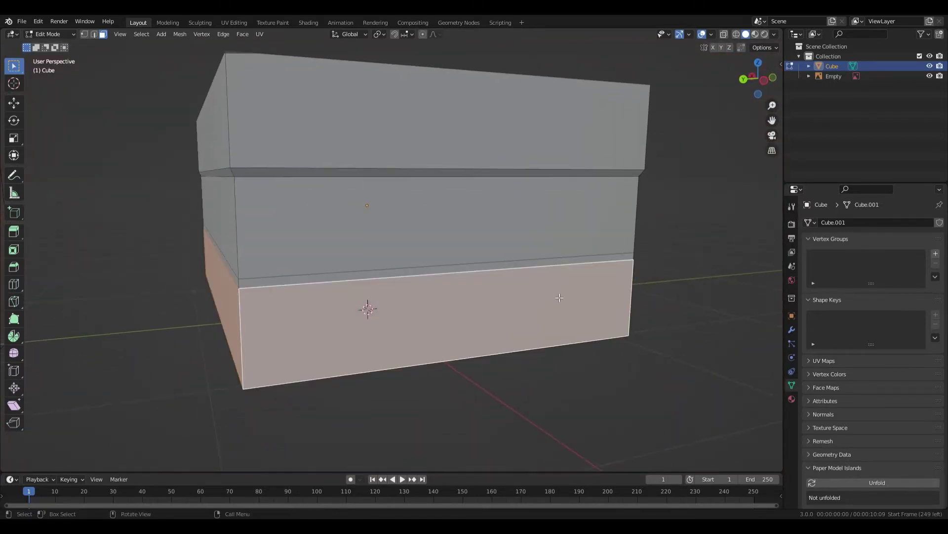
middle_click_drag(706, 256, 581, 232)
key("KP_1")
key("KP_1")
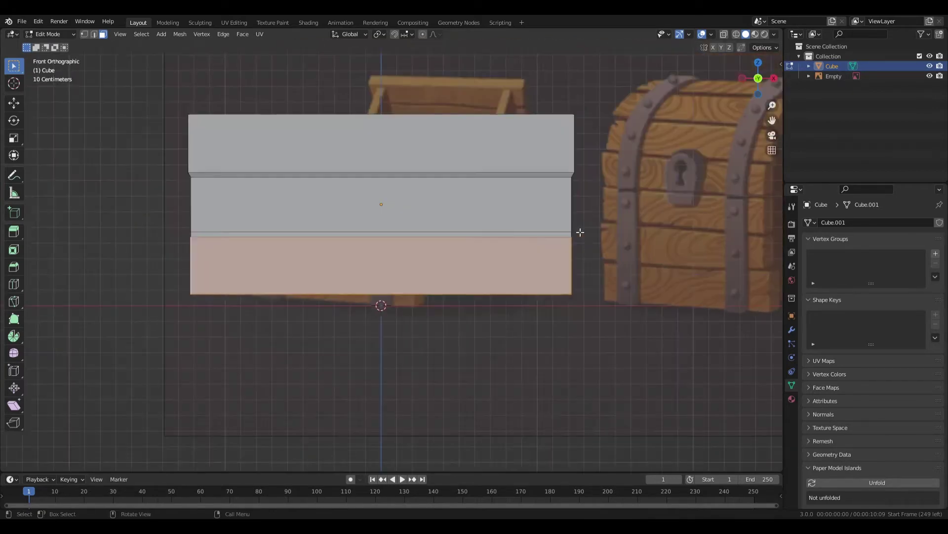
key("s")
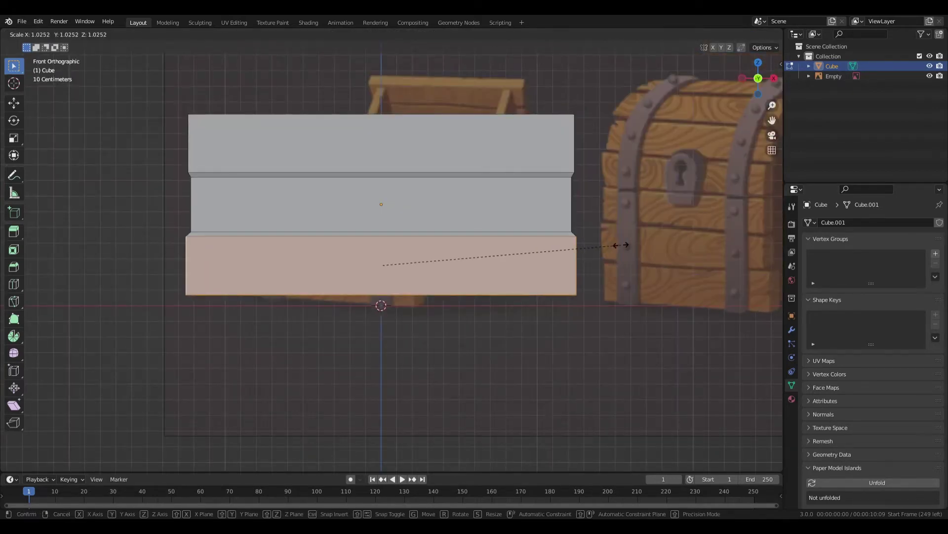
left_click(622, 249)
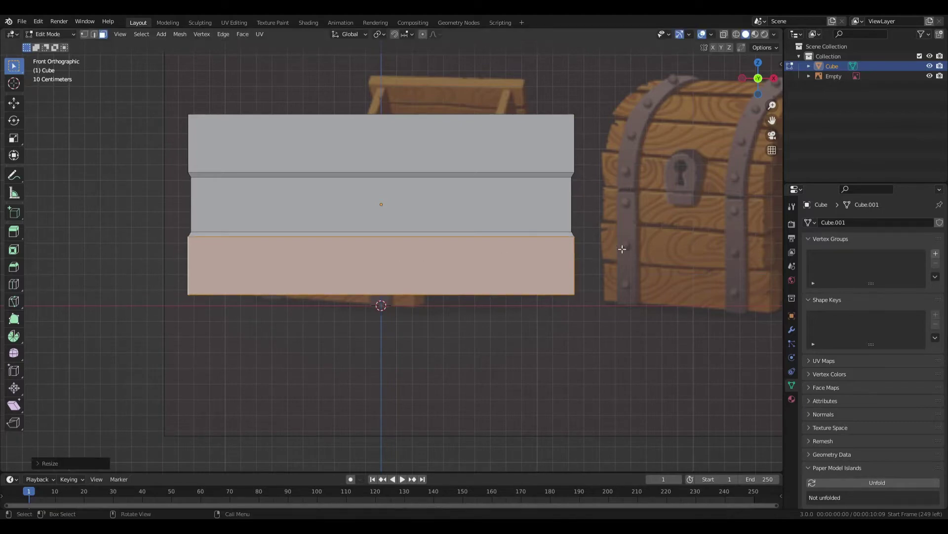
middle_click_drag(622, 248, 434, 264)
scroll(442, 244, "up", 2)
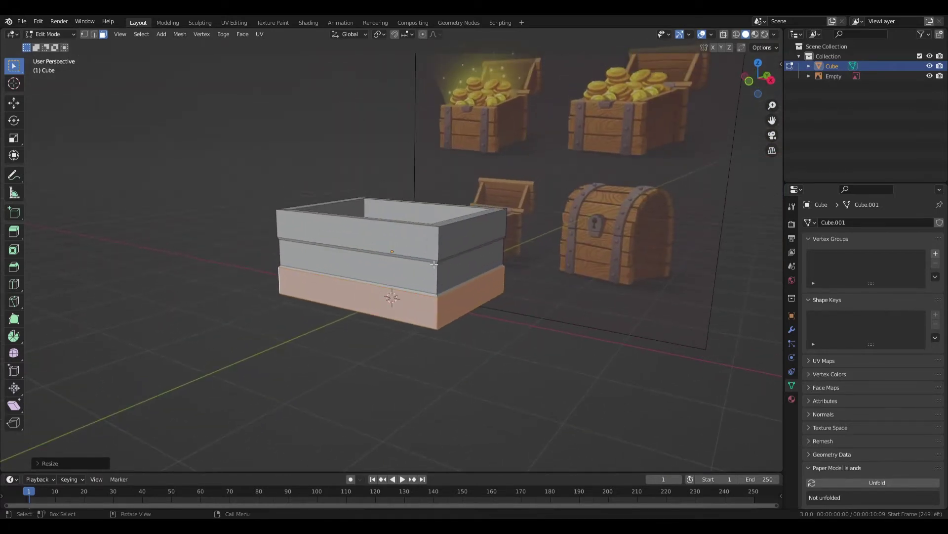
Step: Add a horizontal loop cut around the middle plank and slide it close to the plank's upper edge
left_click(464, 279)
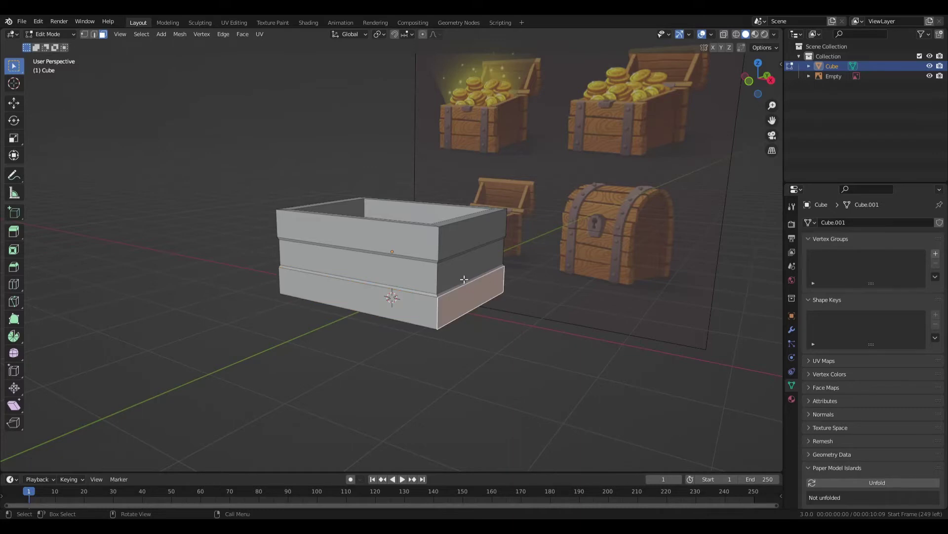
left_click(473, 276)
scroll(471, 272, "up", 3)
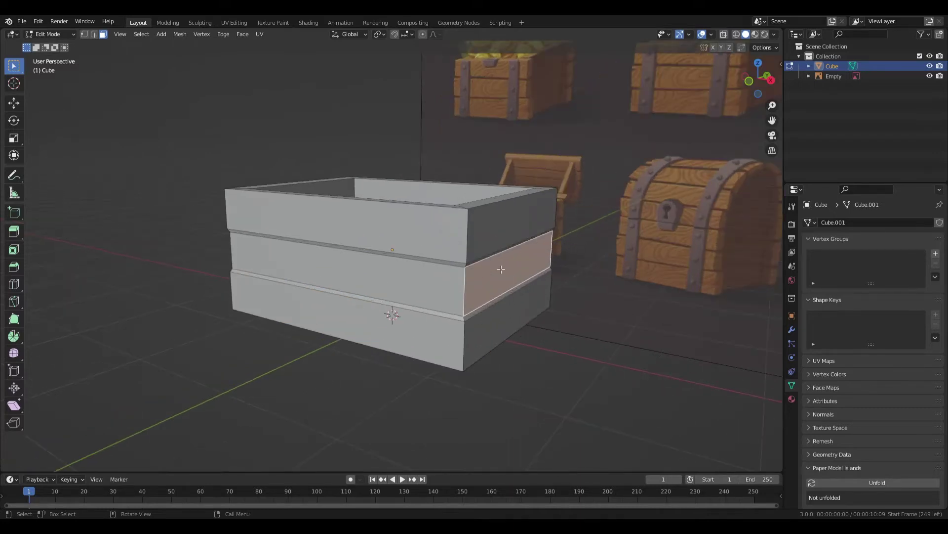
middle_click_drag(468, 269, 459, 273)
key("2")
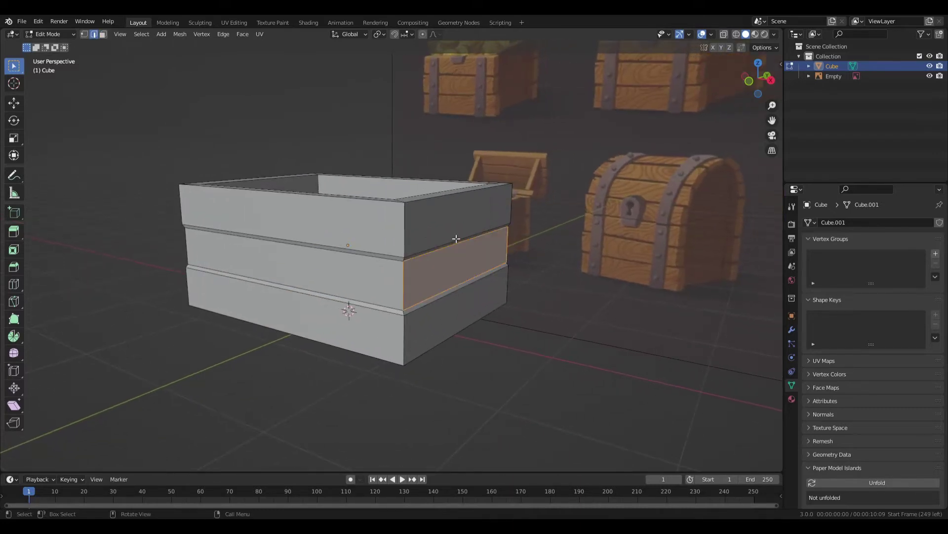
middle_click_drag(456, 239, 444, 272)
left_click(434, 247)
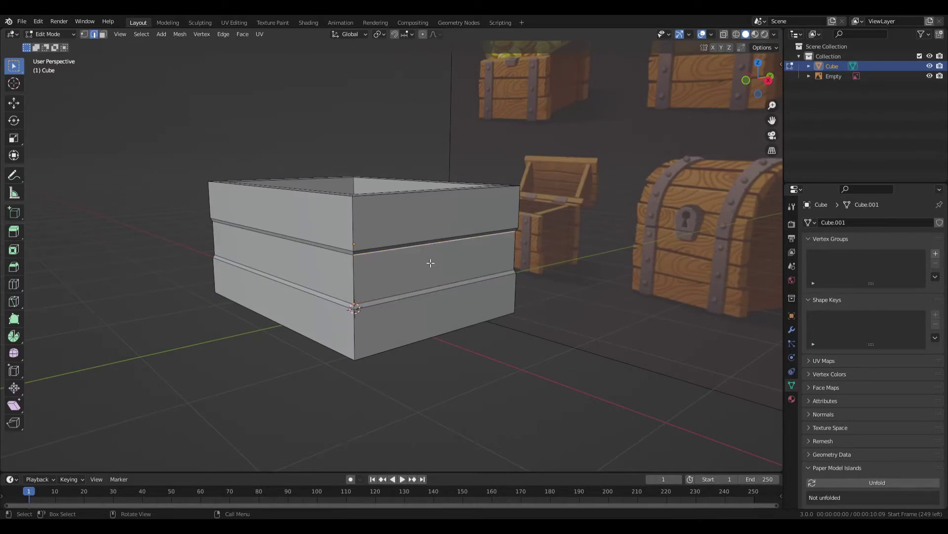
key("ctrl+r")
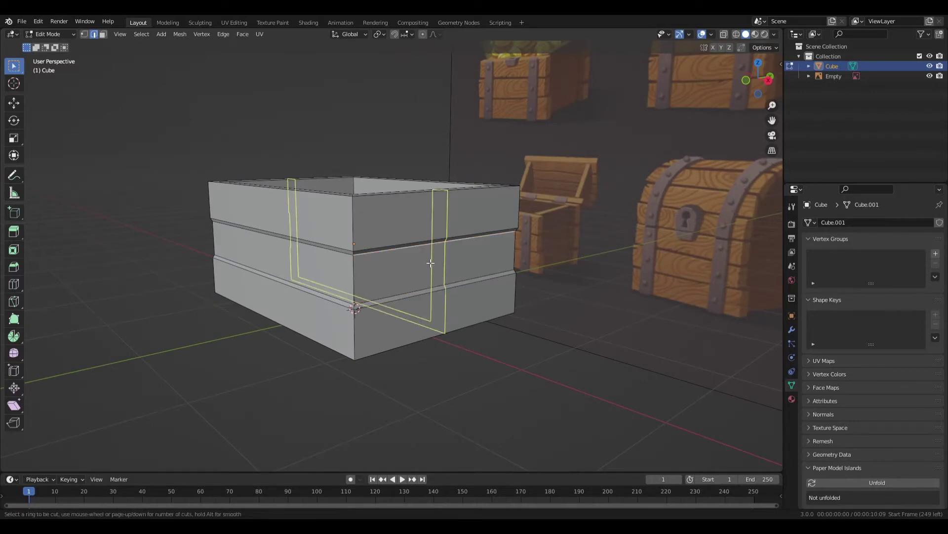
left_click(514, 241)
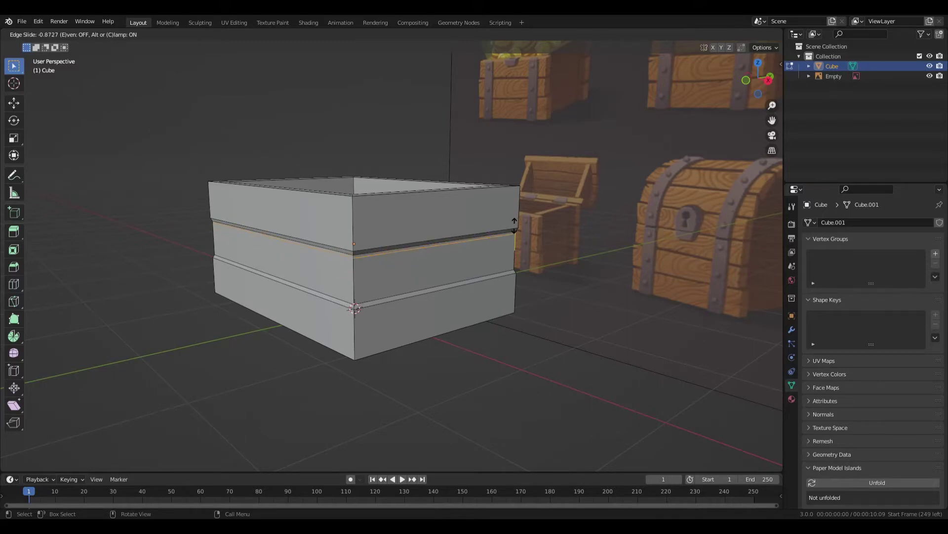
left_click(516, 229)
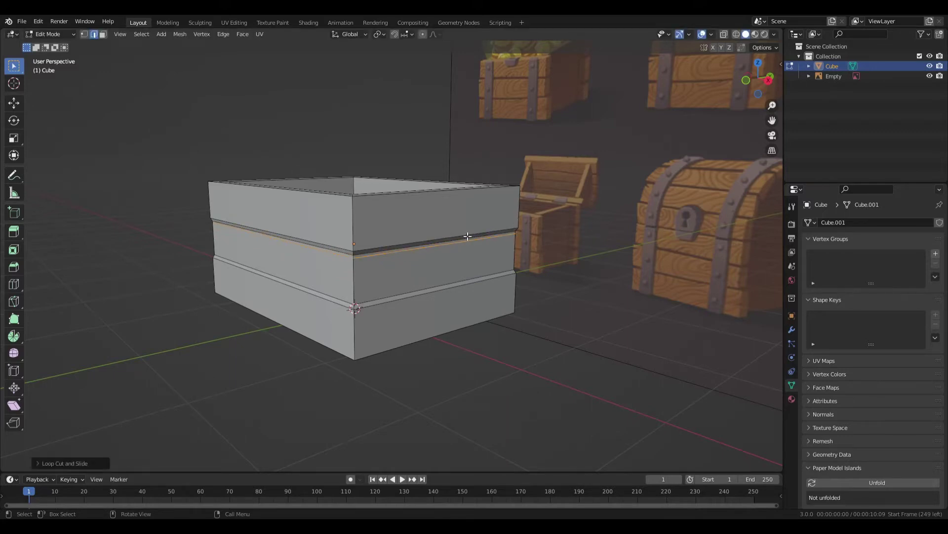
Step: Add a second horizontal loop cut around the middle plank, sliding it about 0.91 toward the plank's lower edge
key("ctrl+r")
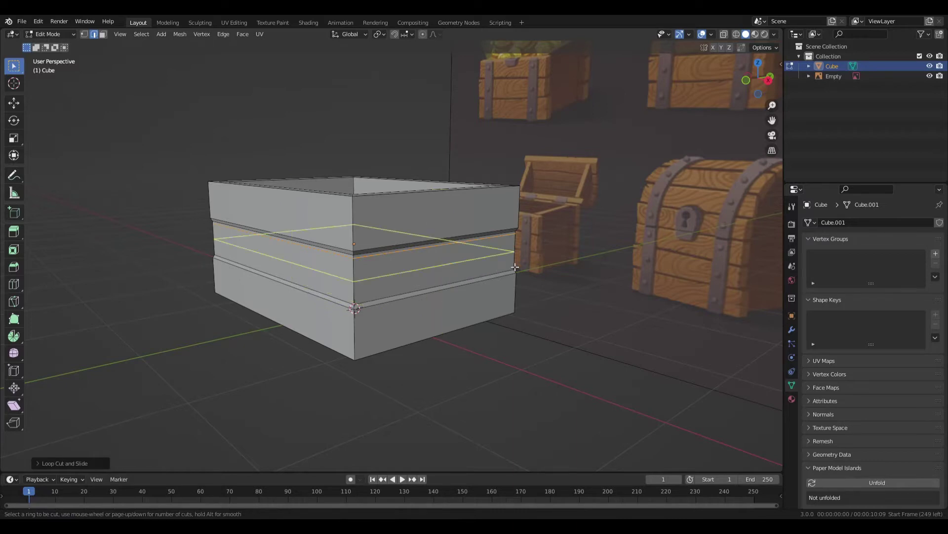
left_click(516, 267)
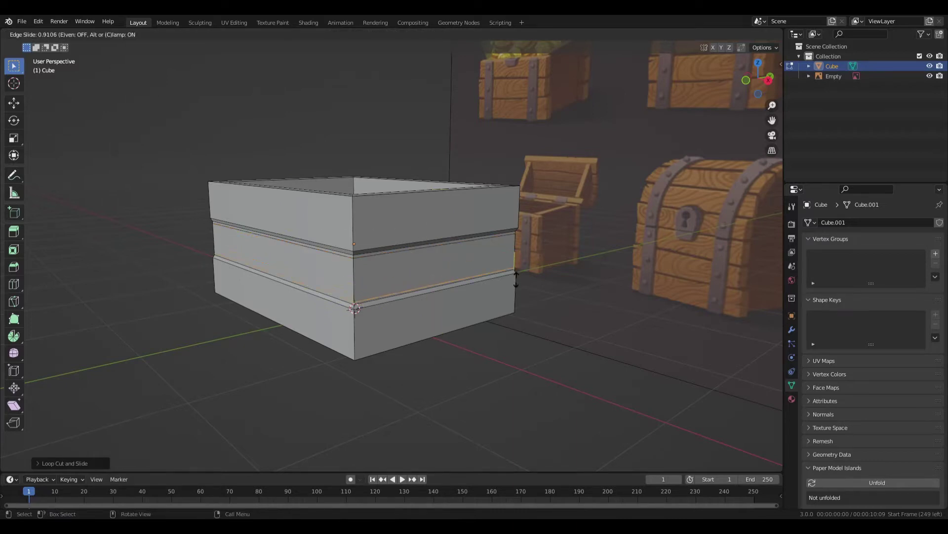
left_click(516, 279)
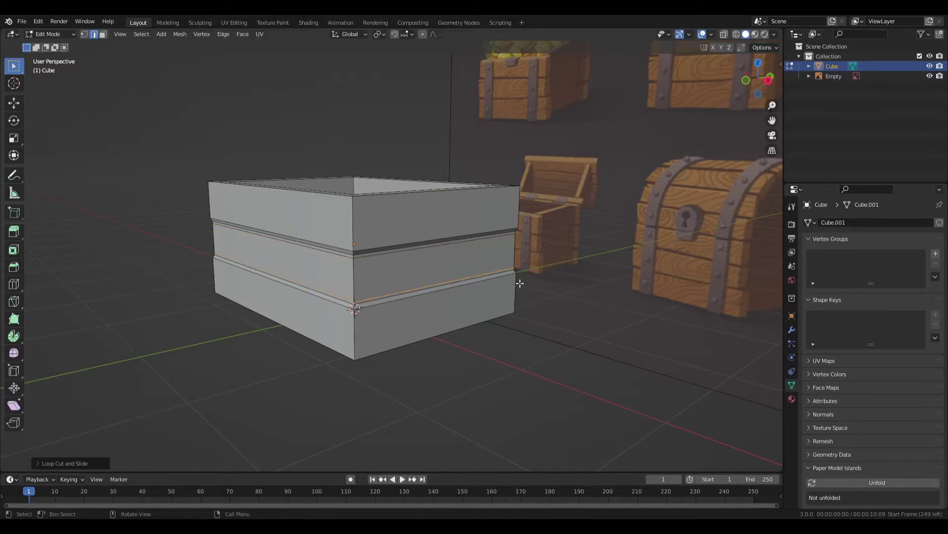
Step: Select the middle plank's outer faces between the two new loops on all sides and scale them up to about 1.014 in front view
key("3")
left_click(436, 270)
left_click(487, 262, "alt")
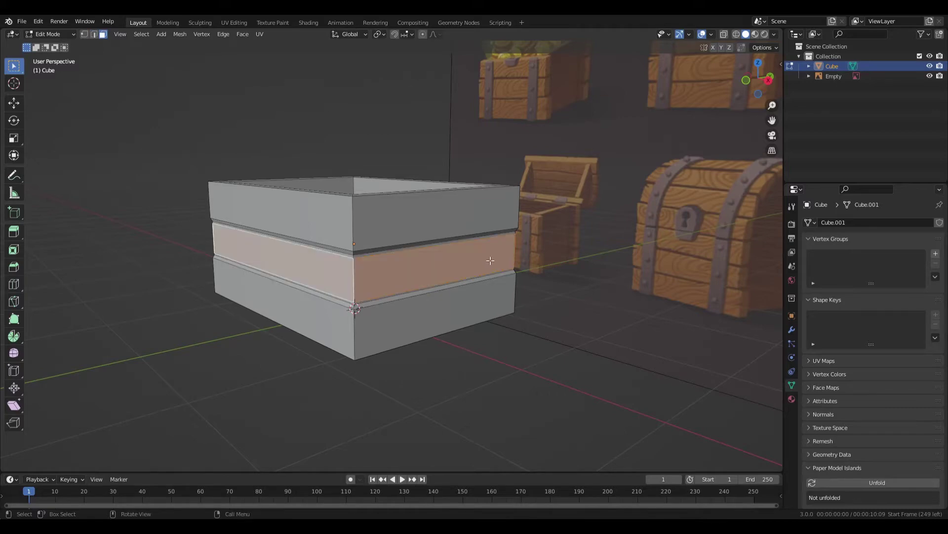
middle_click_drag(487, 263, 413, 259)
left_click(465, 269, "shift")
scroll(466, 269, "up", 1)
middle_click_drag(43, 237, 269, 244)
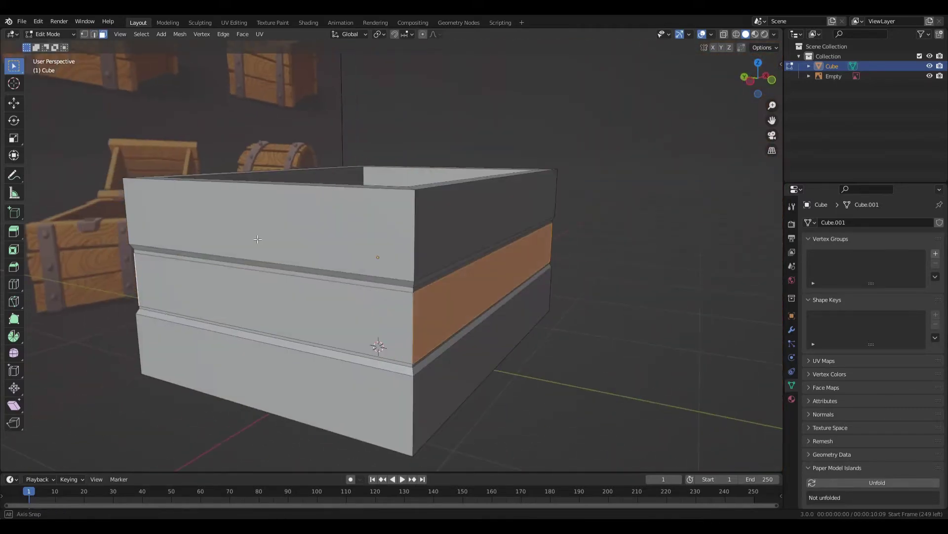
left_click(282, 317, "shift")
scroll(282, 316, "down", 2)
middle_click_drag(281, 316, 567, 264)
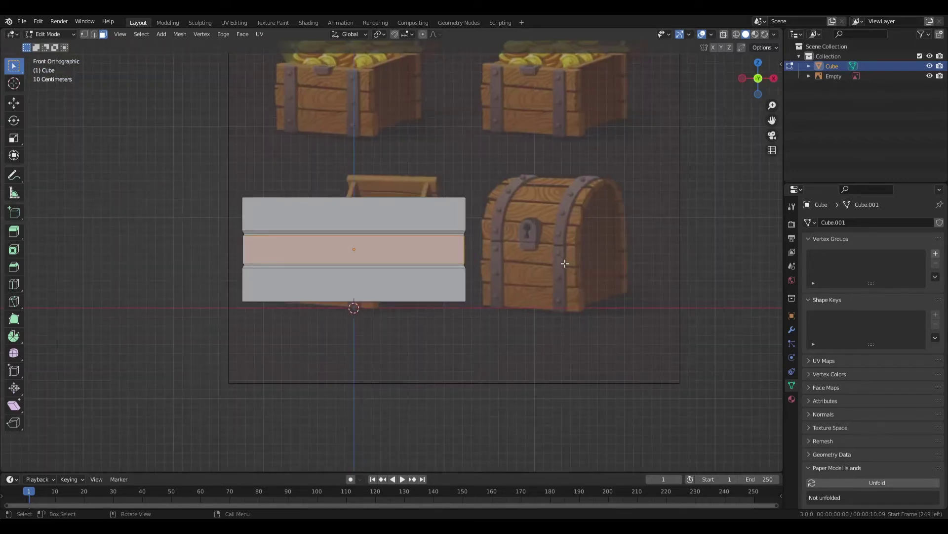
scroll(565, 263, "up", 2)
key("s")
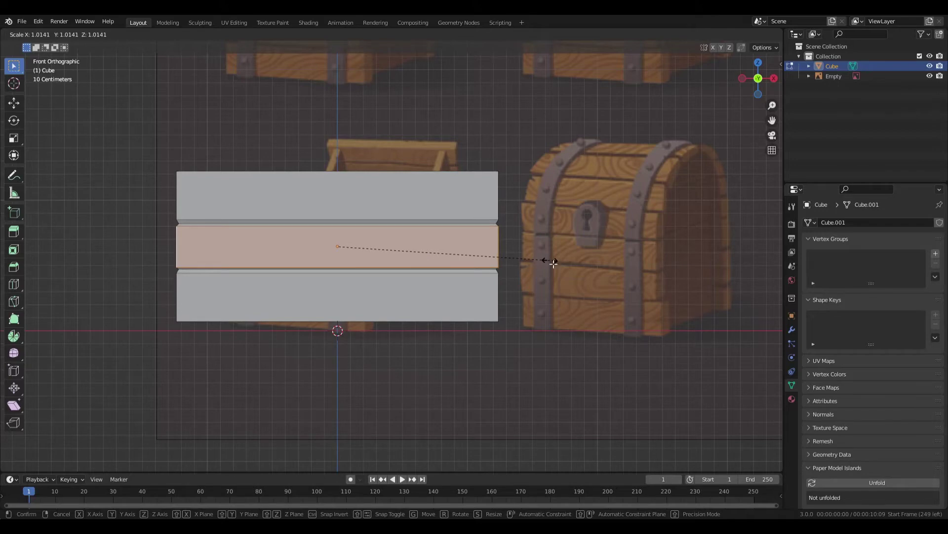
left_click(553, 263)
Step: Save the file and inspect the chest's plank grooves and rim from several angles
middle_click_drag(571, 229, 572, 254)
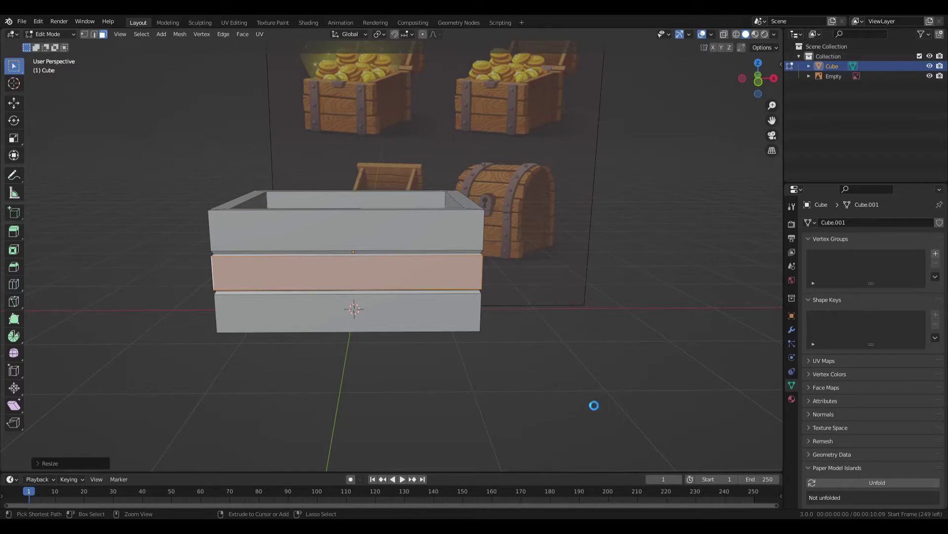
middle_click_drag(520, 293, 525, 309)
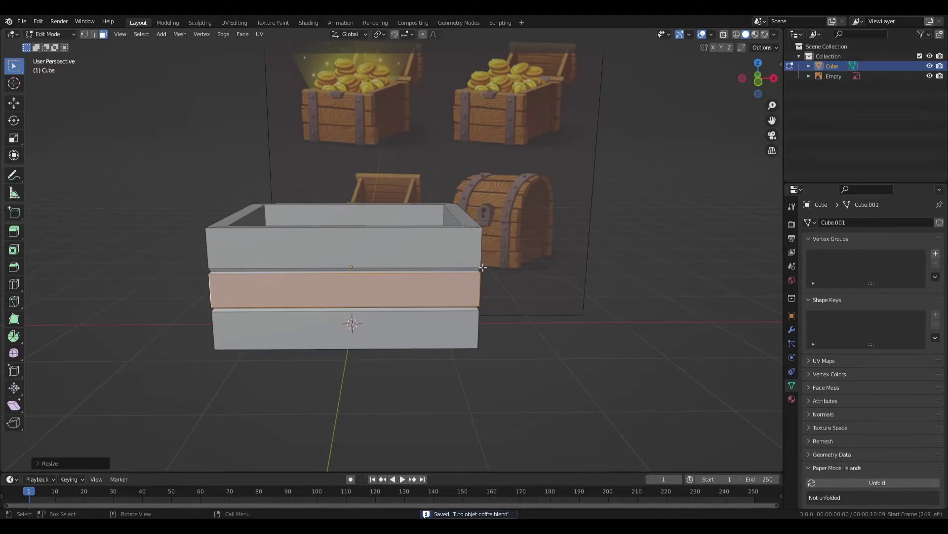
middle_click_drag(483, 267, 504, 268)
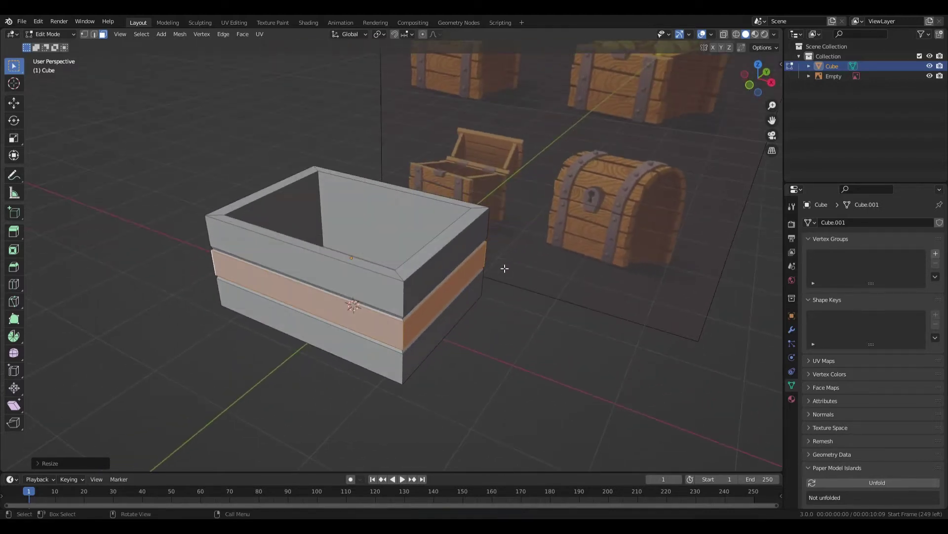
left_click(464, 205)
middle_click_drag(463, 205, 506, 206)
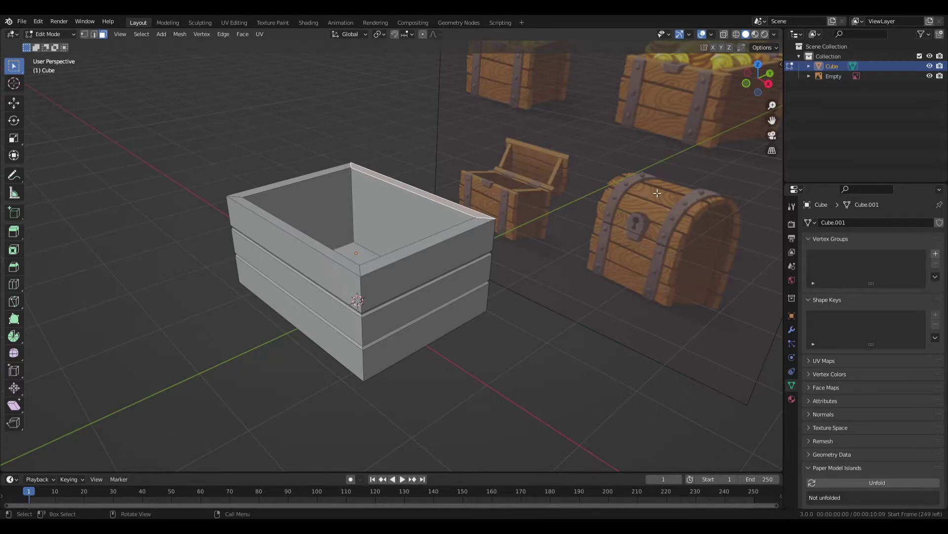
Step: Return to Object Mode and scale the chest body along X to roughly four fifths of its width in front view
scroll(479, 192, "down", 4)
middle_click_drag(479, 193, 522, 185)
key("KP_1")
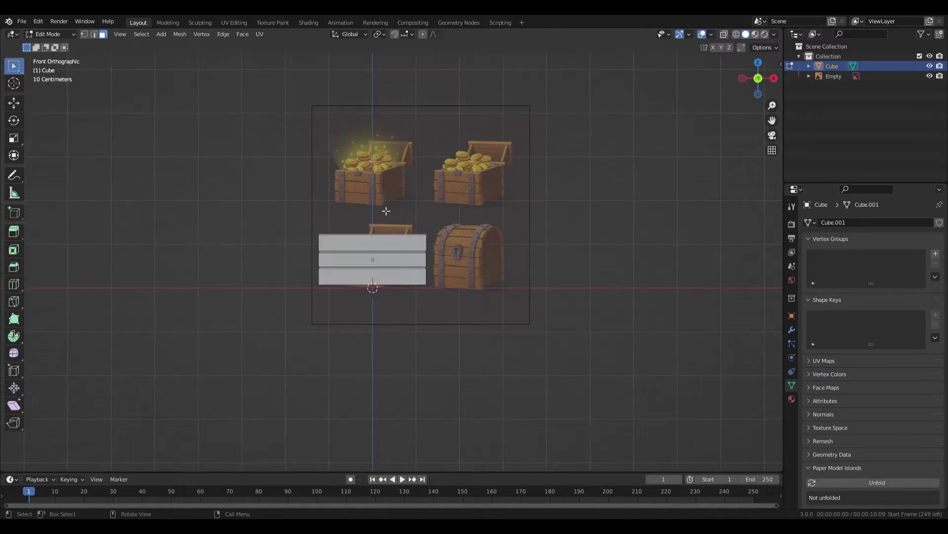
scroll(387, 211, "up", 4)
key("Tab")
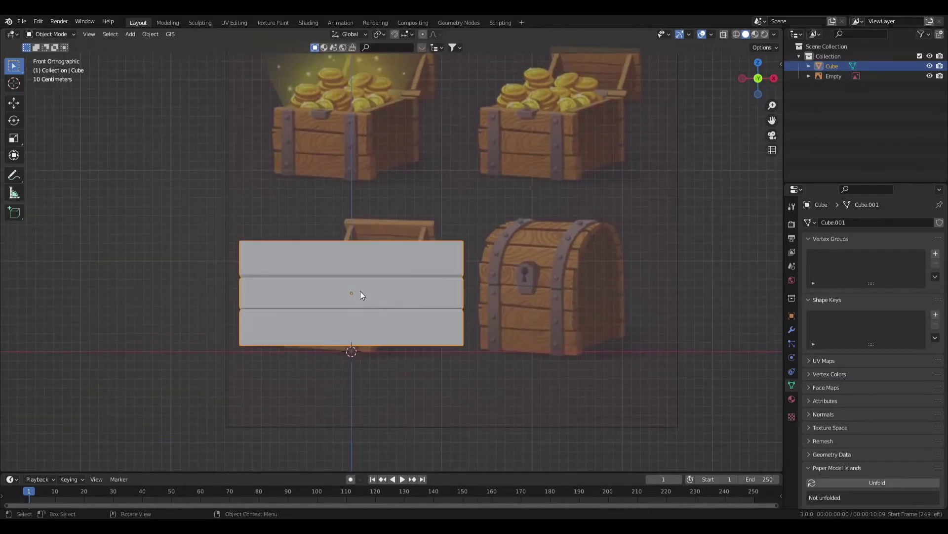
key("s")
key("x")
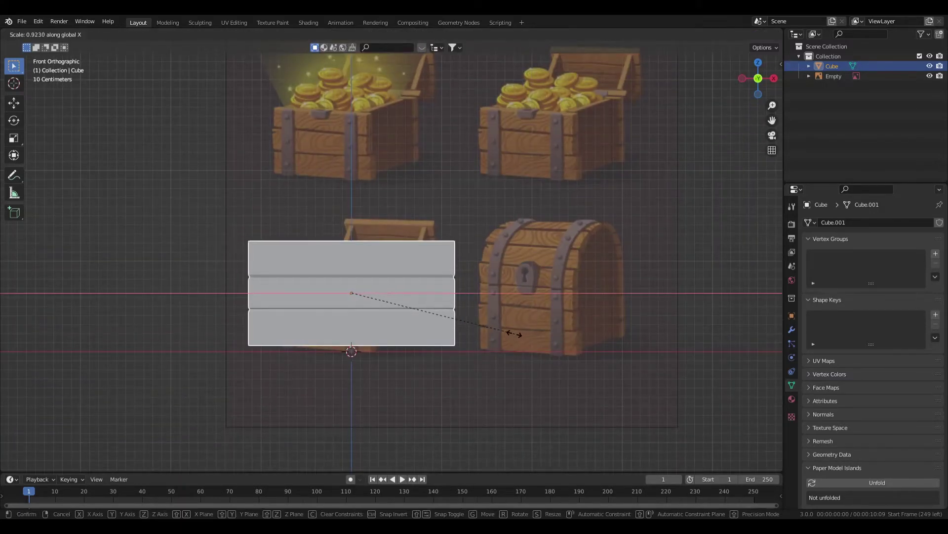
left_click(490, 329)
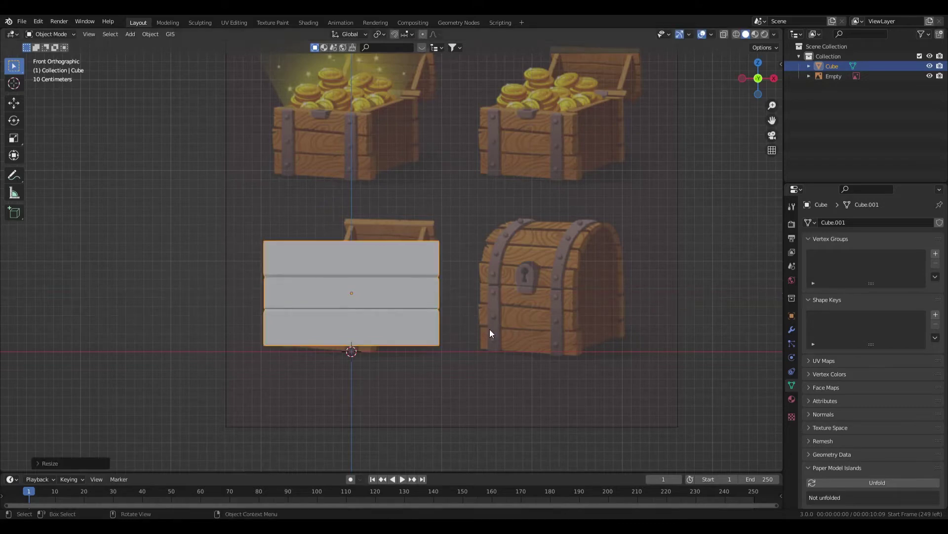
Step: Scale the chest body's depth down along Y to about 0.76
middle_click_drag(490, 329, 470, 321)
key("s")
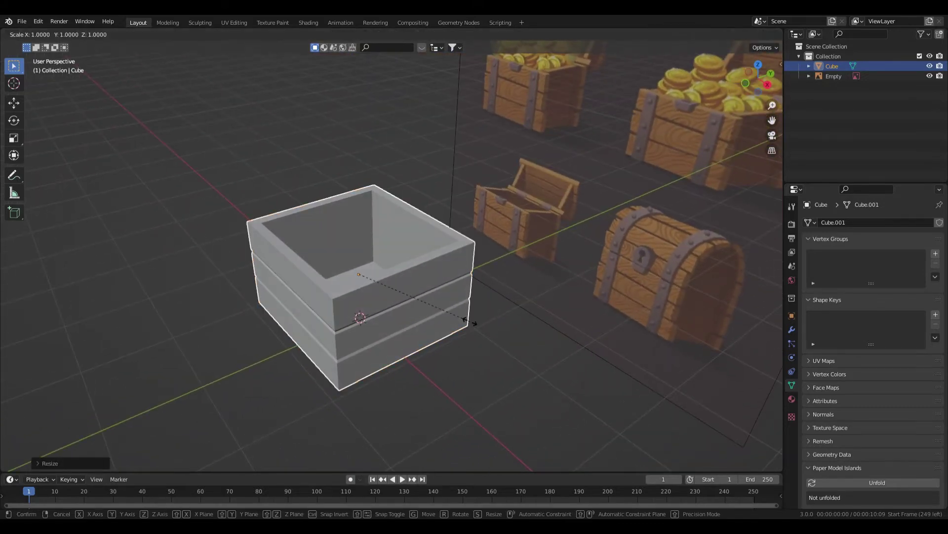
key("y")
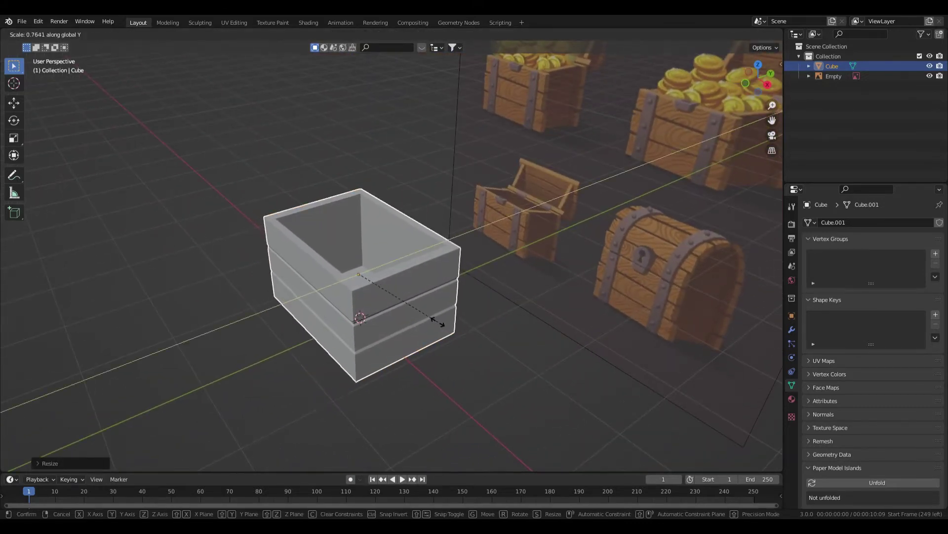
left_click(437, 324)
middle_click_drag(434, 322, 520, 286)
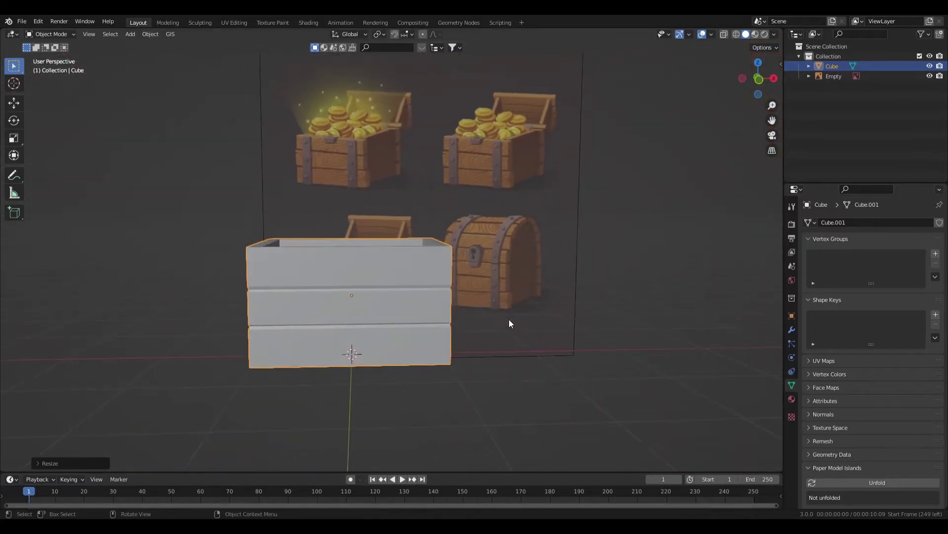
Step: Scale the chest body down slightly along X, and reduce its height along Z to about nine tenths
key("s")
key("x")
middle_click_drag(502, 324, 481, 307)
key("s")
key("z")
left_click(443, 315)
Step: Lower the chest body about 0.11 m along Z onto the ground line in front view and save the file
key("KP_1")
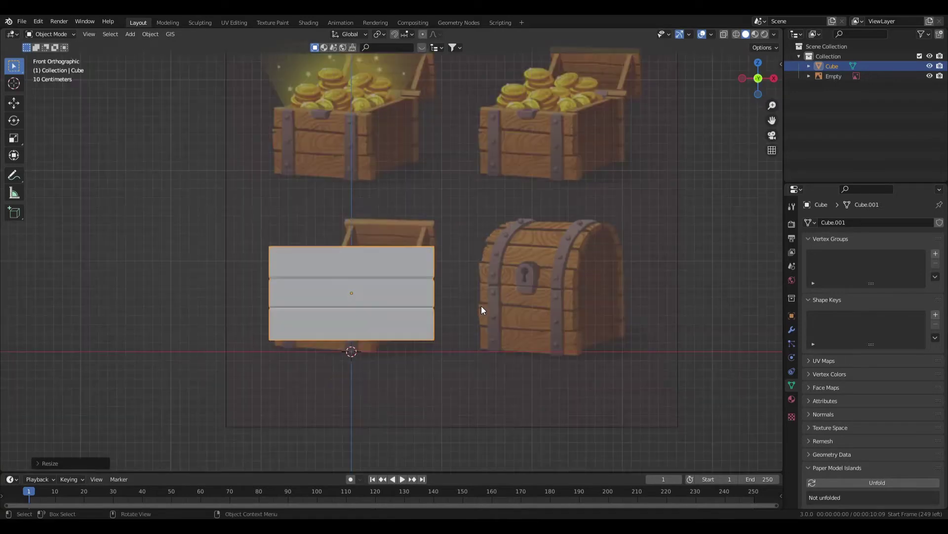
key("g")
key("z")
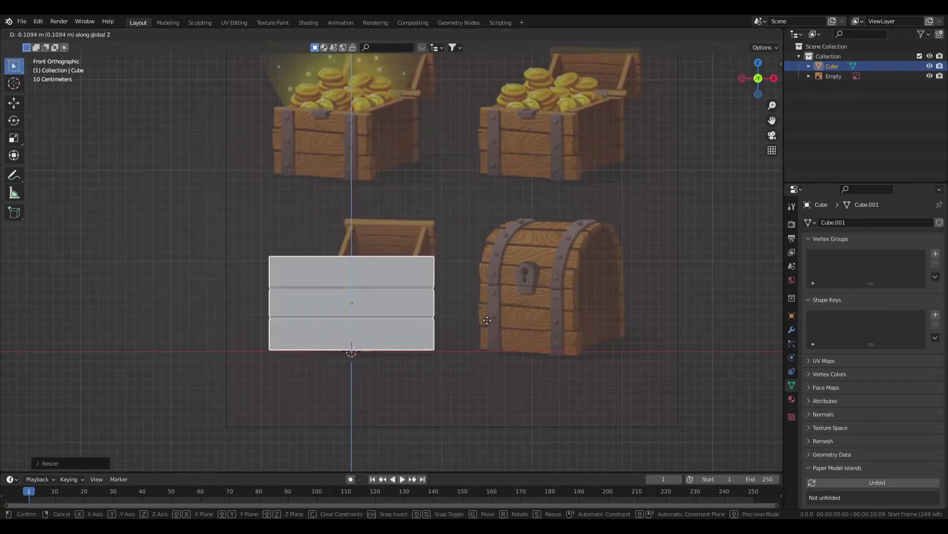
left_click(487, 288)
middle_click_drag(488, 288, 475, 325)
key("ctrl+s")
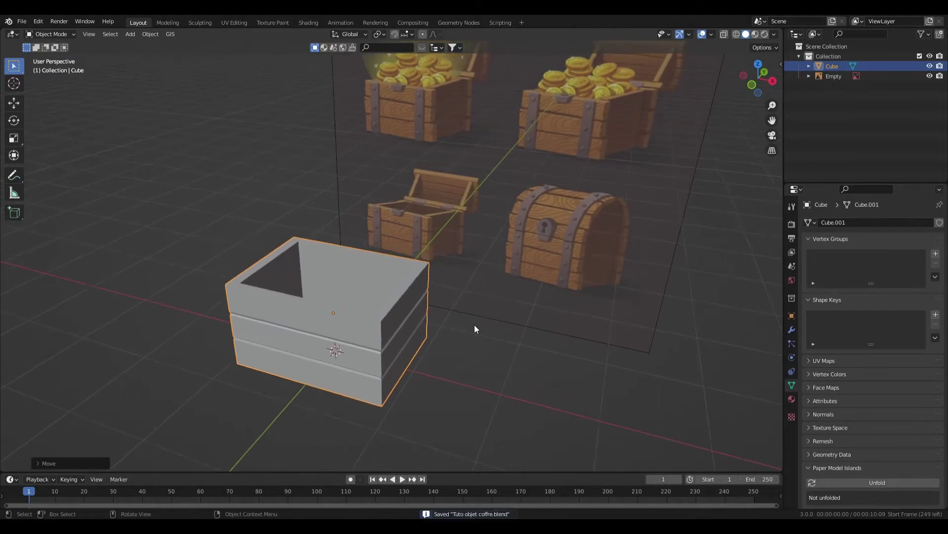
Step: Apply the scale of the chest body
key("ctrl+a")
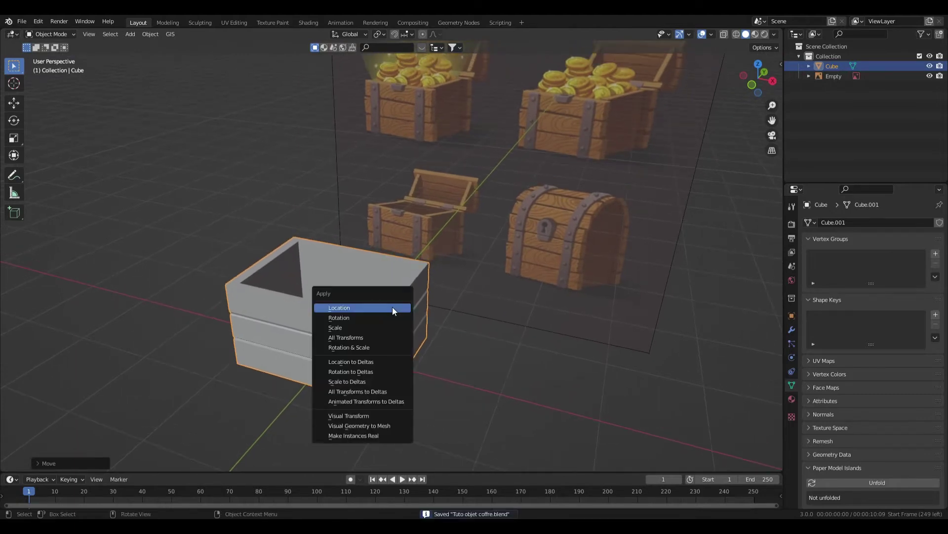
left_click(339, 327)
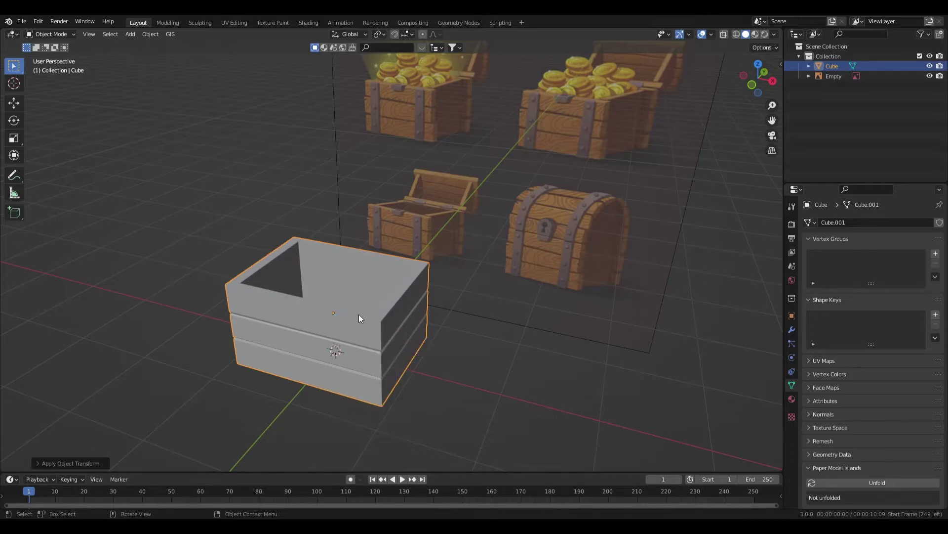
middle_click_drag(416, 349, 413, 307, "shift")
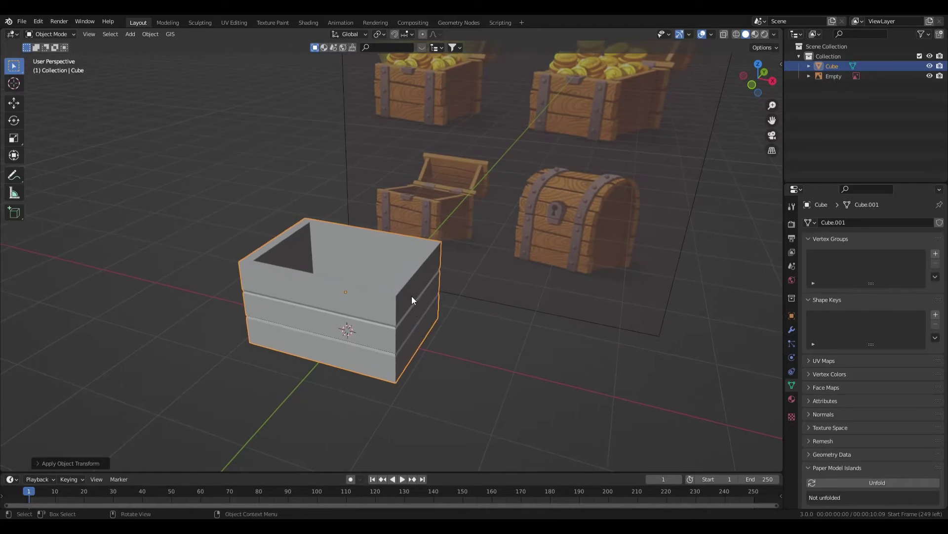
key("shift+a")
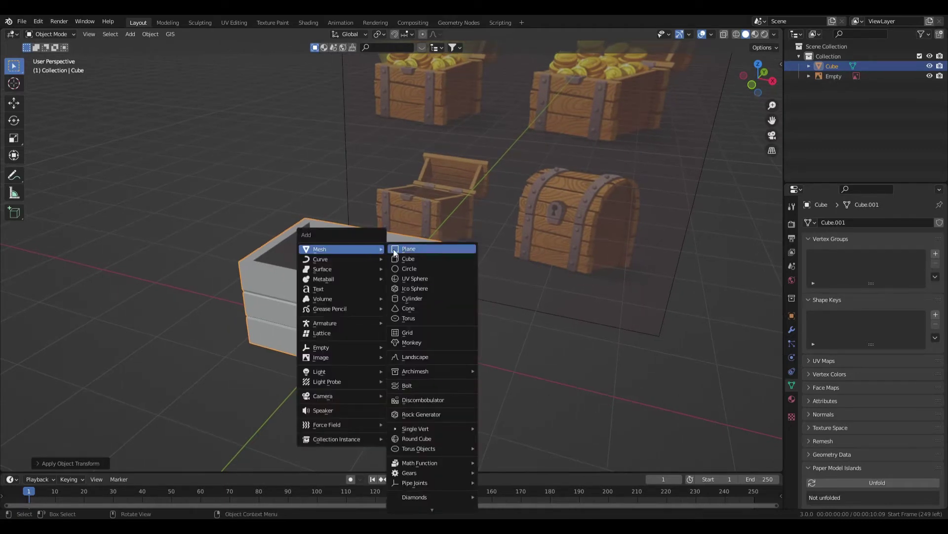
left_click(418, 247)
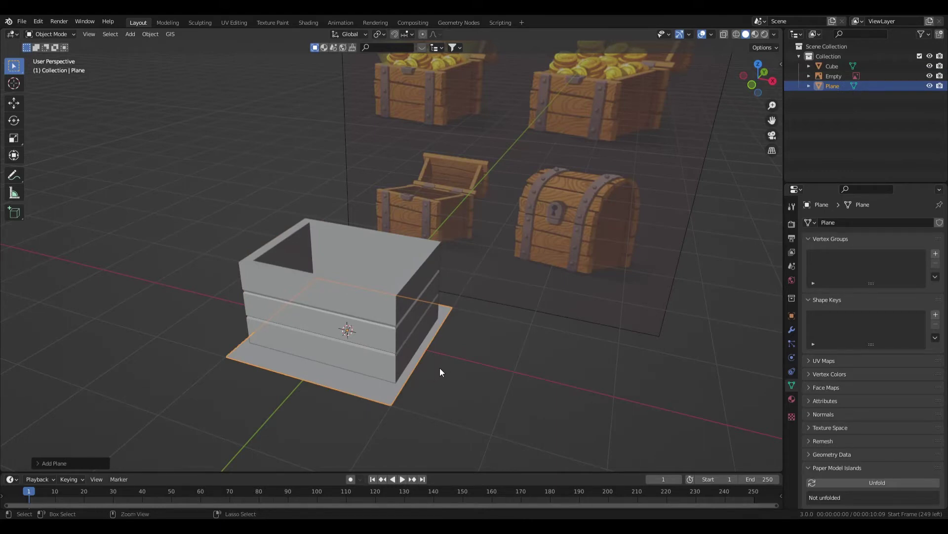
key("ctrl+z")
key("shift+a")
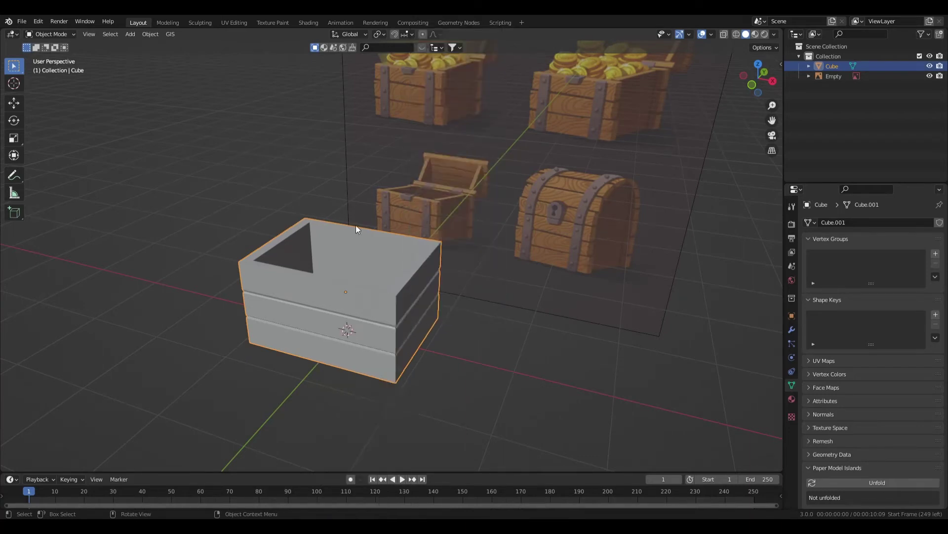
Step: Add a cube and narrow it along Y and X, scaling X to about 0.10, to form a vertical strap
key("shift+a")
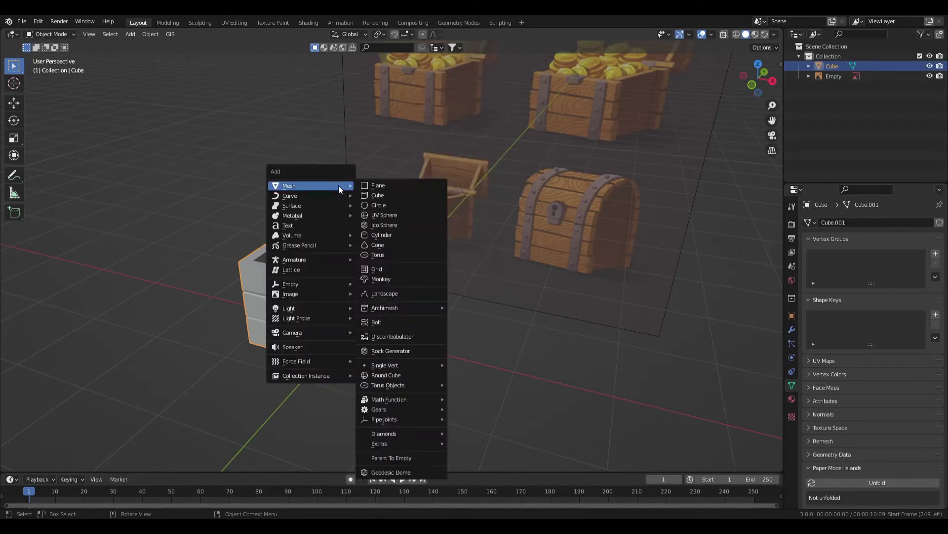
left_click(408, 193)
key("s")
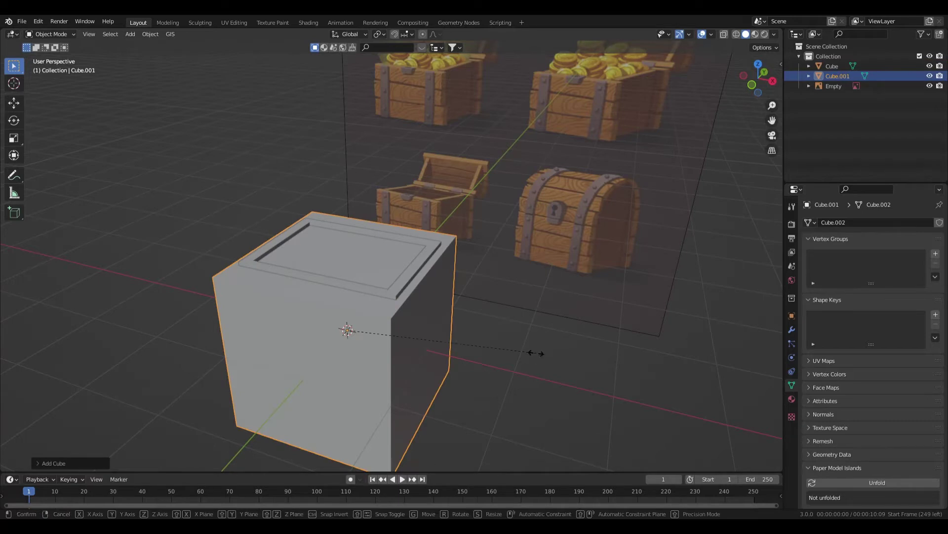
key("y")
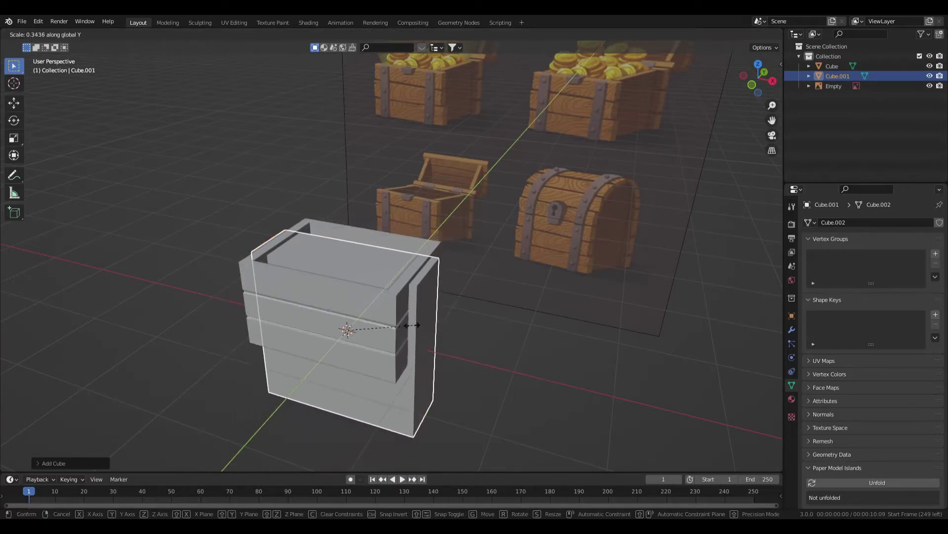
left_click(355, 322)
key("s")
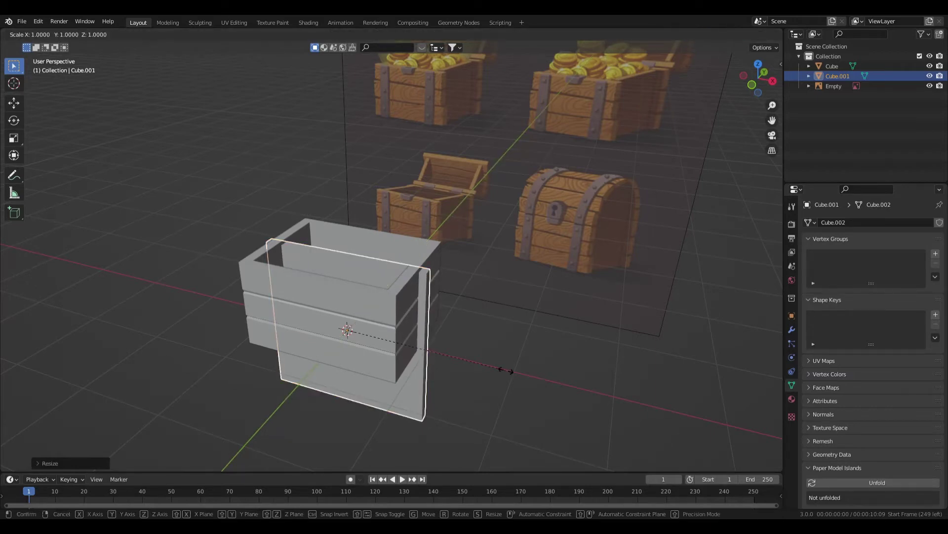
key("x")
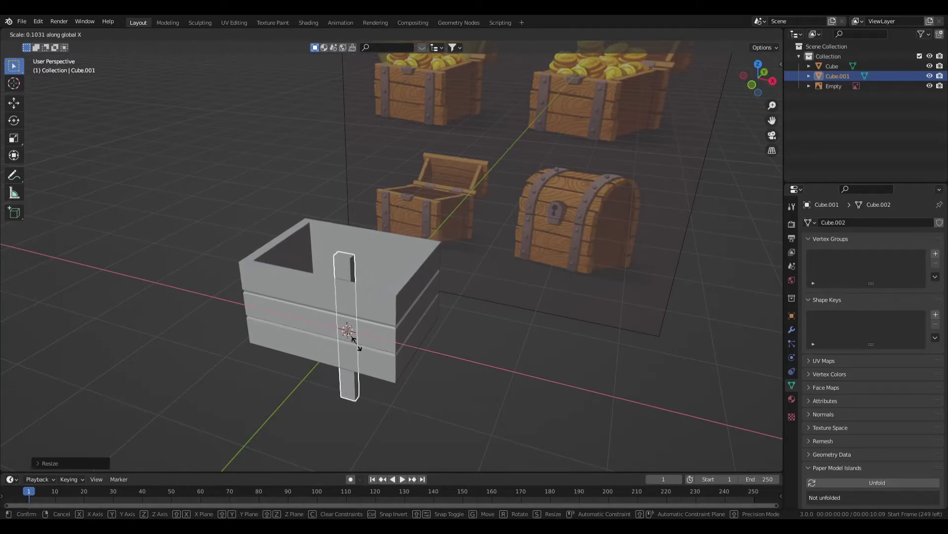
left_click(349, 341)
Step: Scale the strap along Z to about 0.65 and place it in front of the chest body along Y
key("s")
key("z")
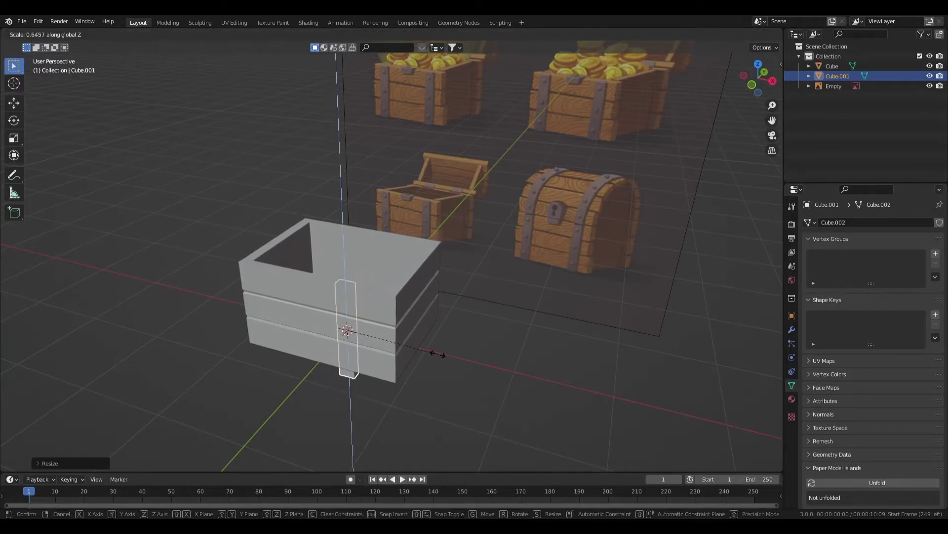
left_click(438, 372)
key("g")
key("z")
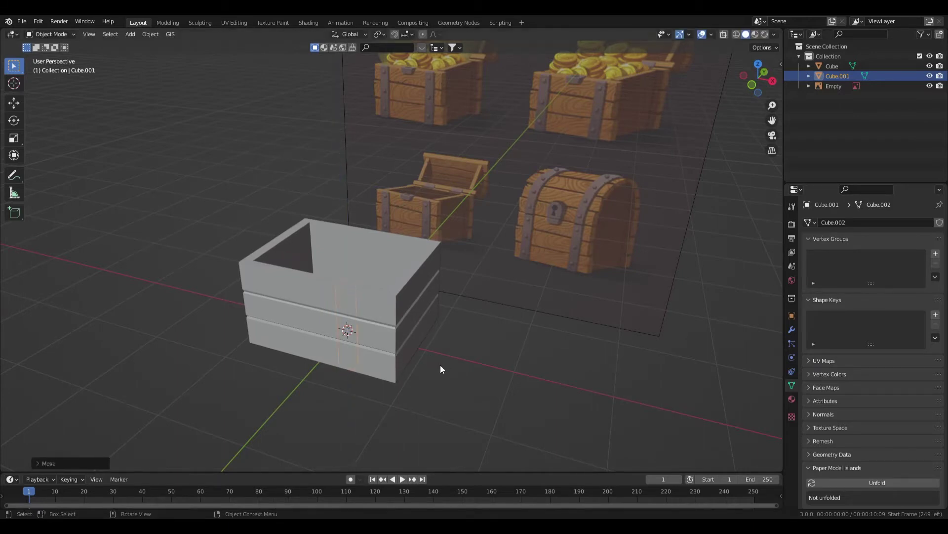
key("y")
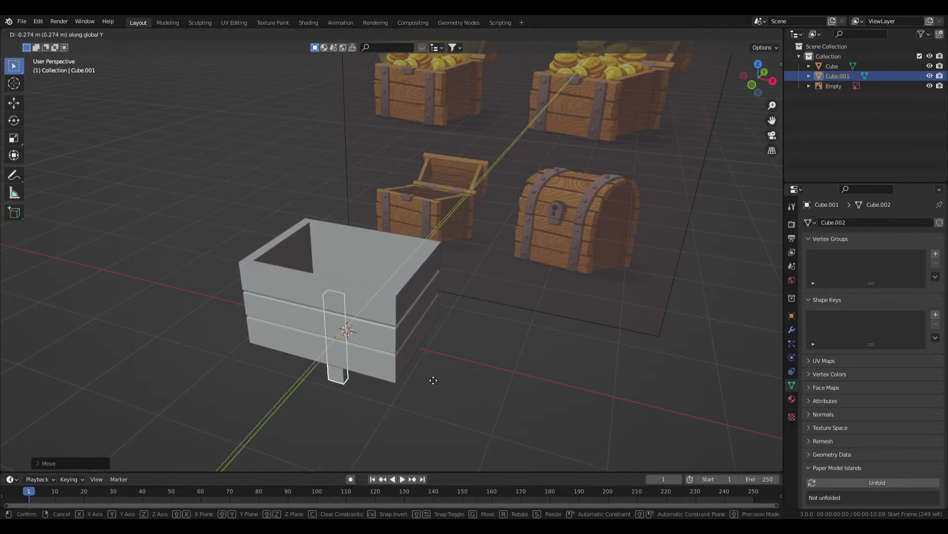
left_click(390, 403)
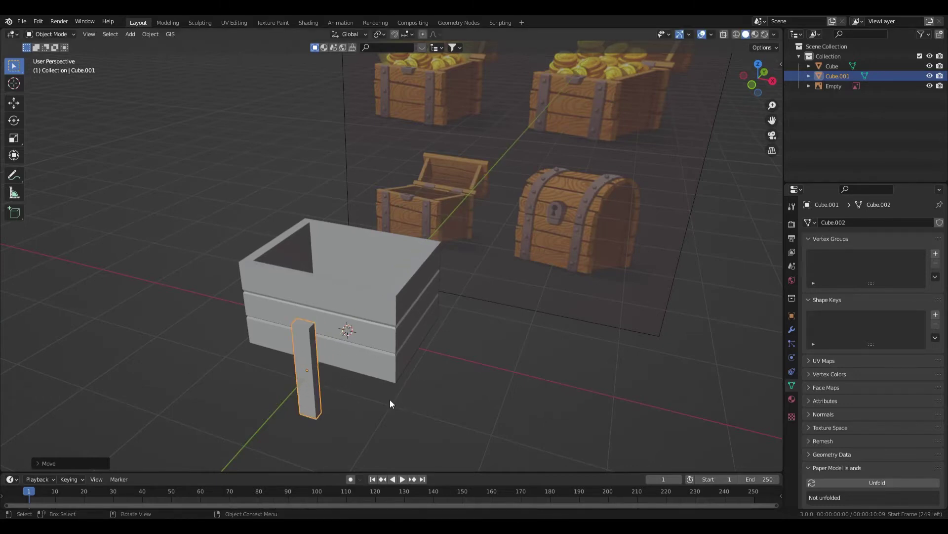
Step: Shorten the strap slightly along Z and lower it about 0.04 m to match the chest body's height in front view
middle_click_drag(391, 404, 334, 380)
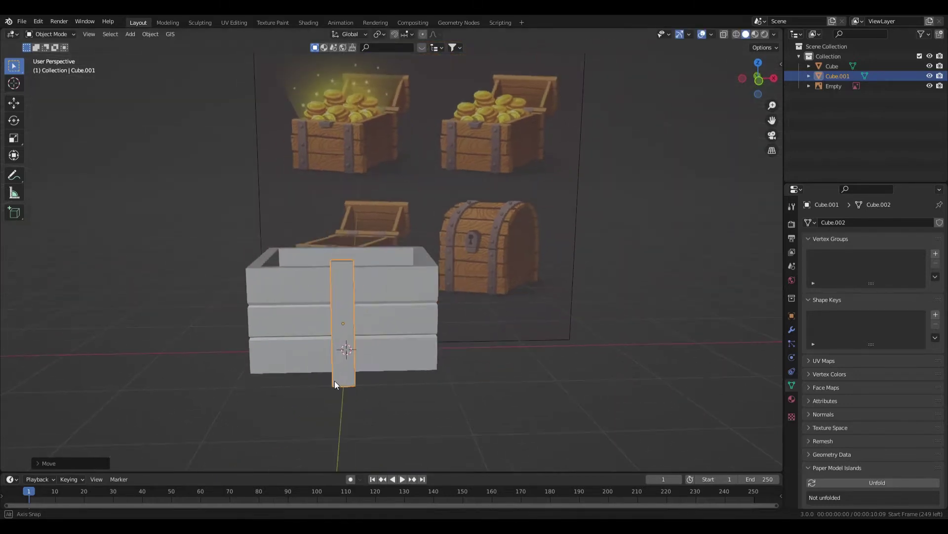
key("KP_1")
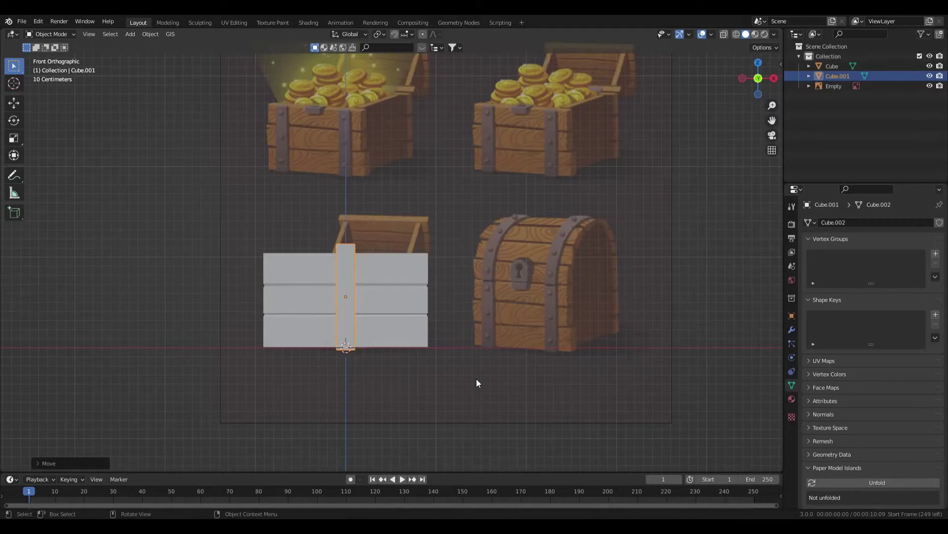
scroll(443, 369, "up", 2)
key("s")
key("z")
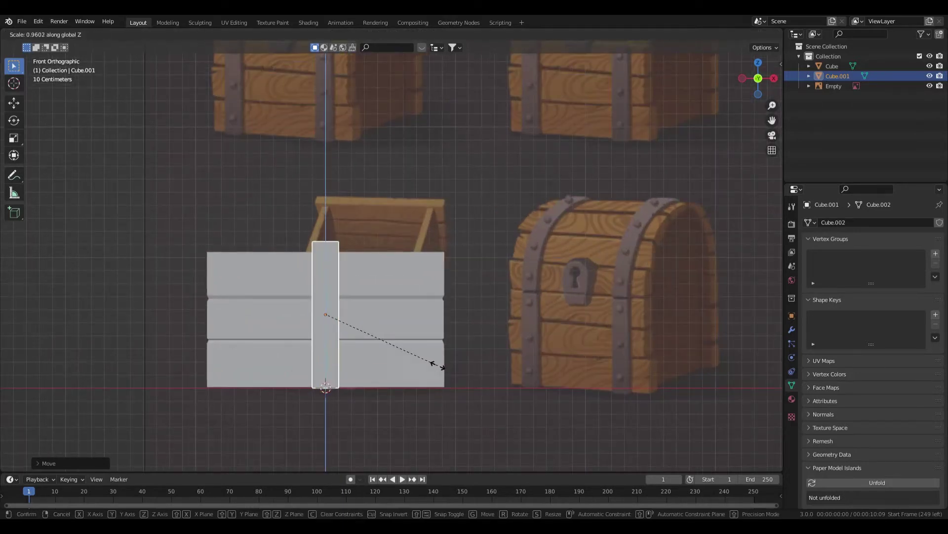
left_click(426, 368)
key("g")
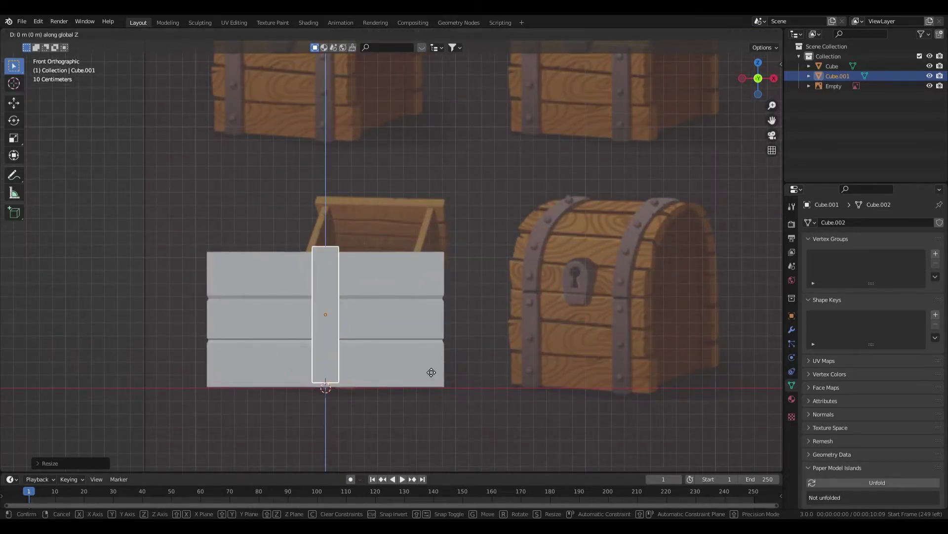
key("z")
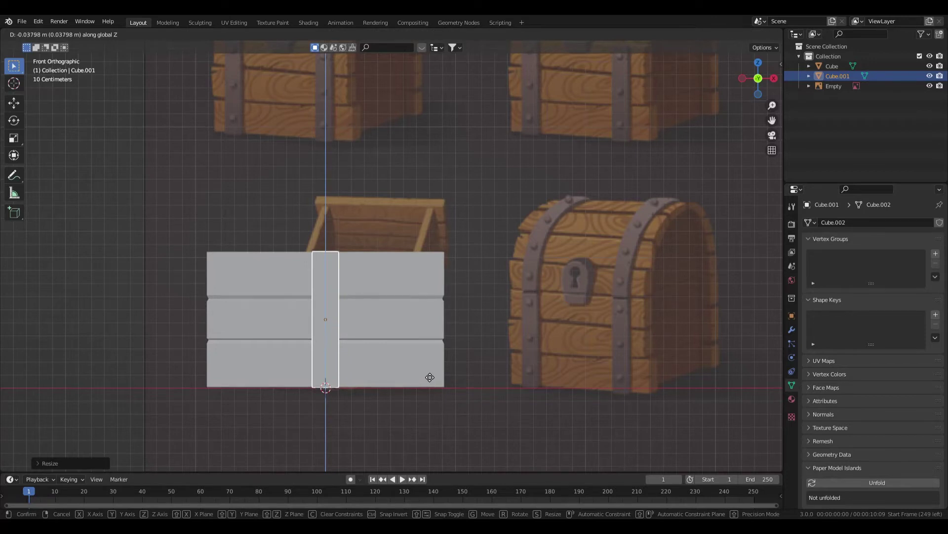
left_click(428, 375)
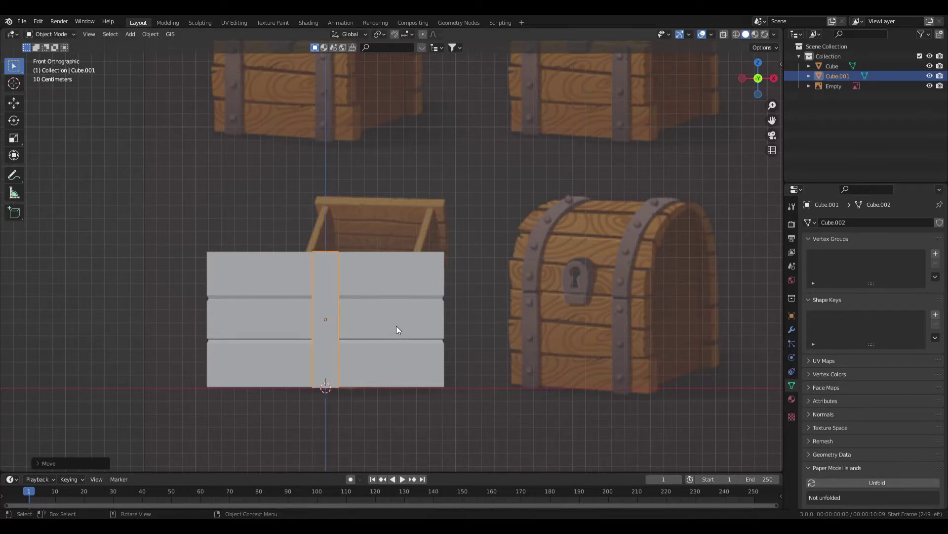
Step: Move the strap along X to the right part of the chest's front, a little in from its edge
key("g")
key("x")
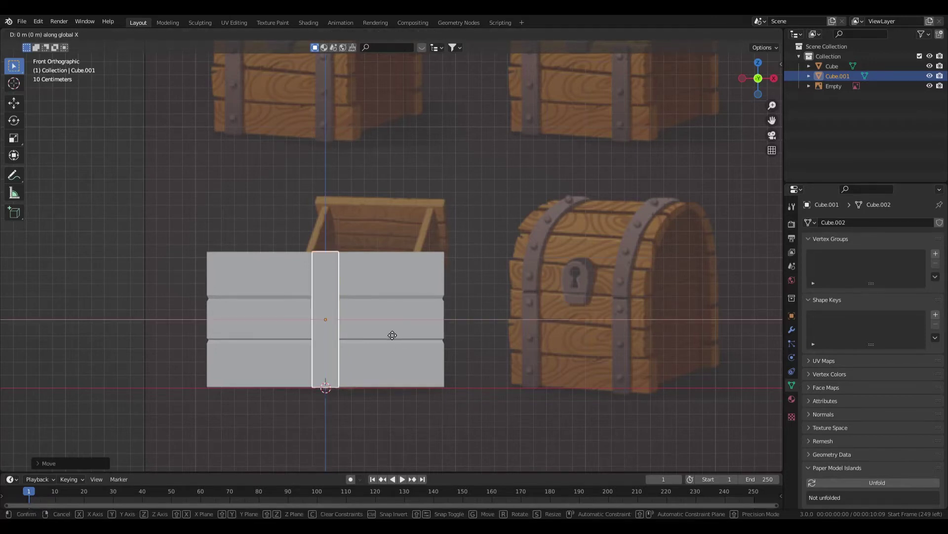
left_click(455, 346)
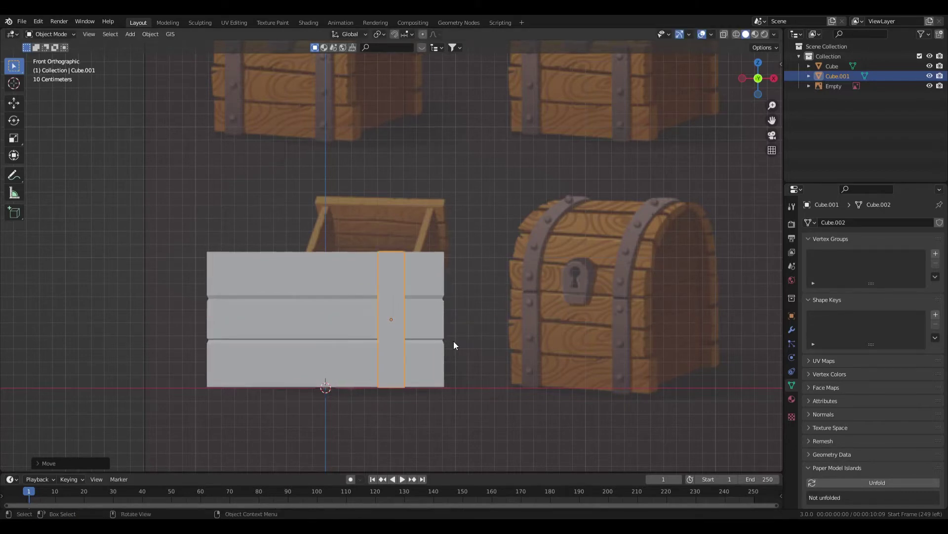
Step: Duplicate the strap and move the copy along X to the matching place on the left part of the chest's front
key("shift+d")
right_click(406, 326)
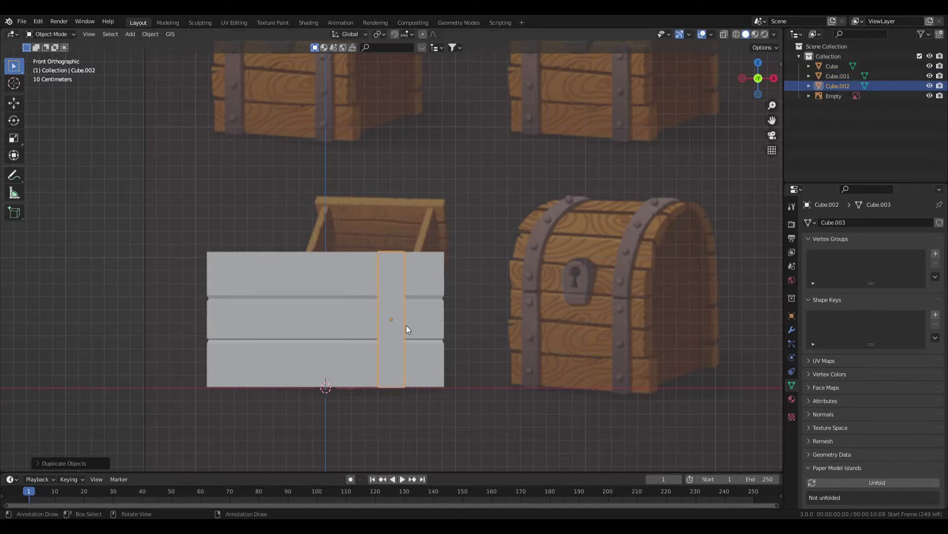
key("g")
key("x")
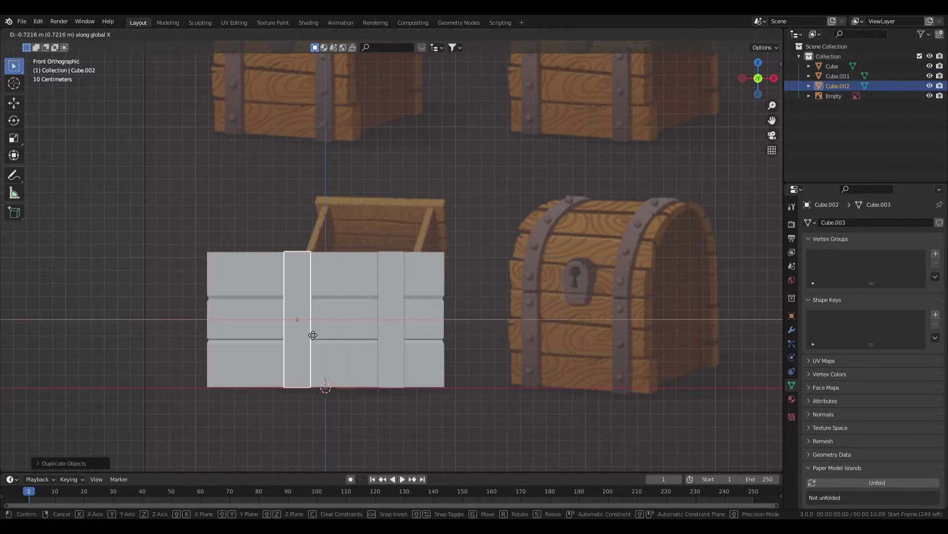
left_click(282, 338)
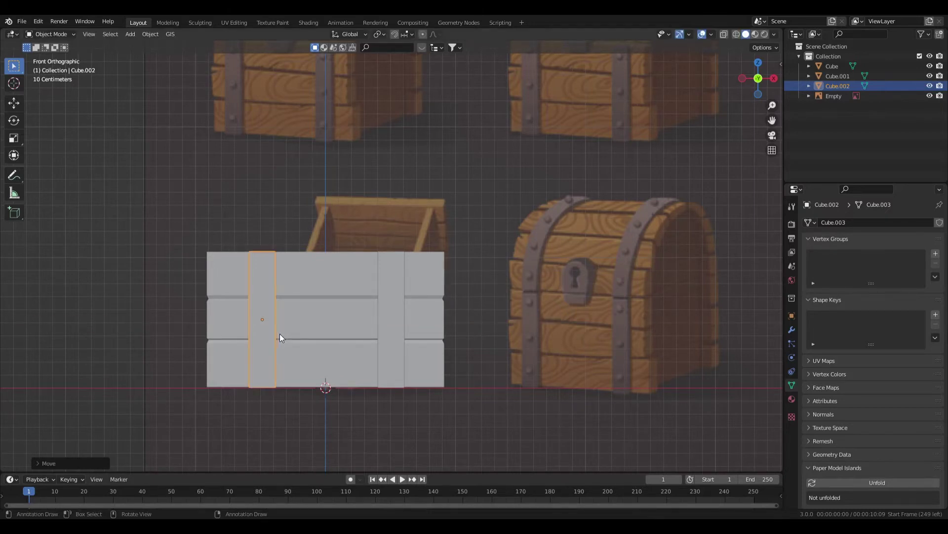
Step: Select both straps and move them together along Y against the chest's front planks
middle_click_drag(281, 338, 493, 355)
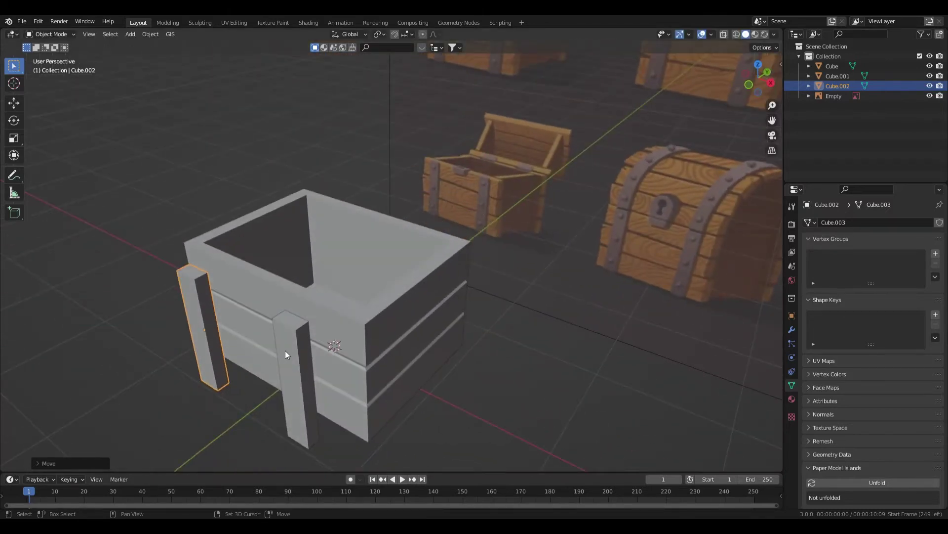
left_click(298, 360, "shift")
key("g")
key("y")
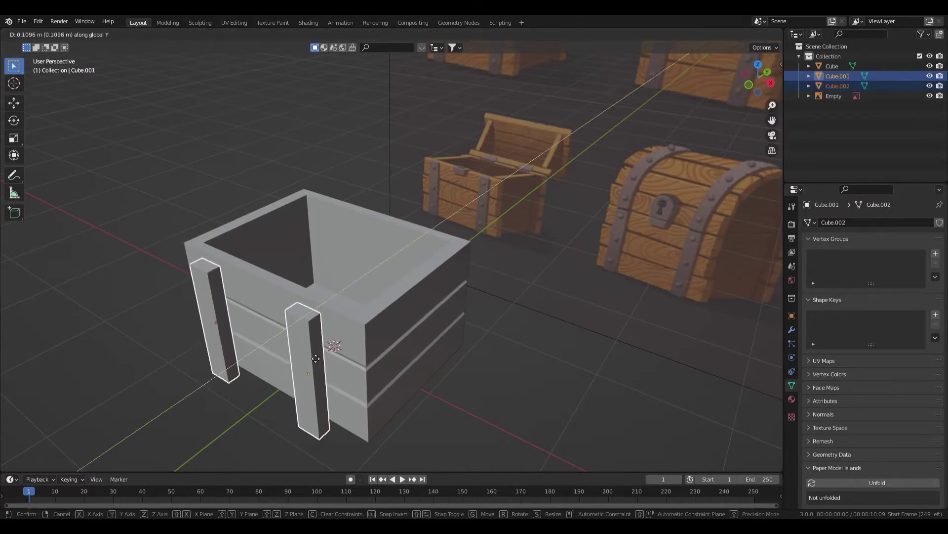
left_click(322, 353)
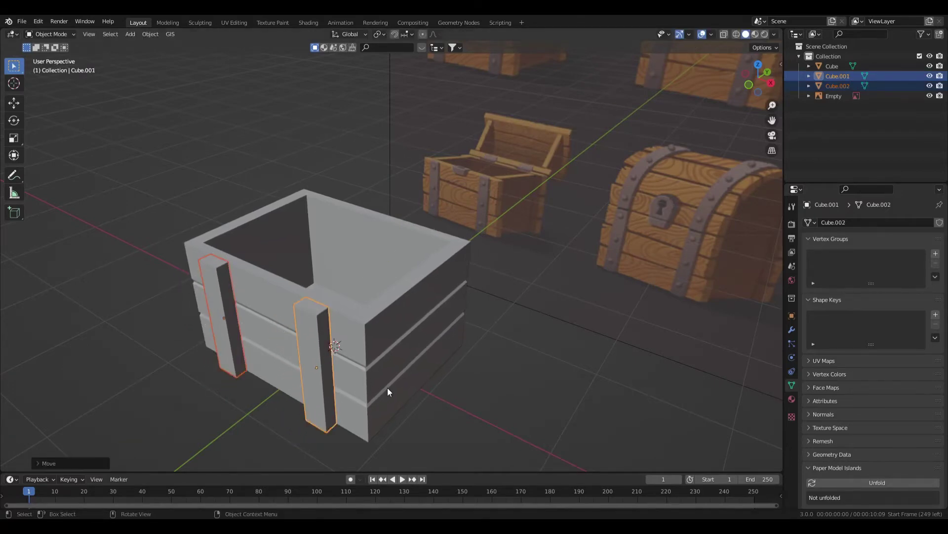
Step: Check the straps from the side and shift both slightly outward along Y from the chest's front face
middle_click_drag(387, 387, 440, 311)
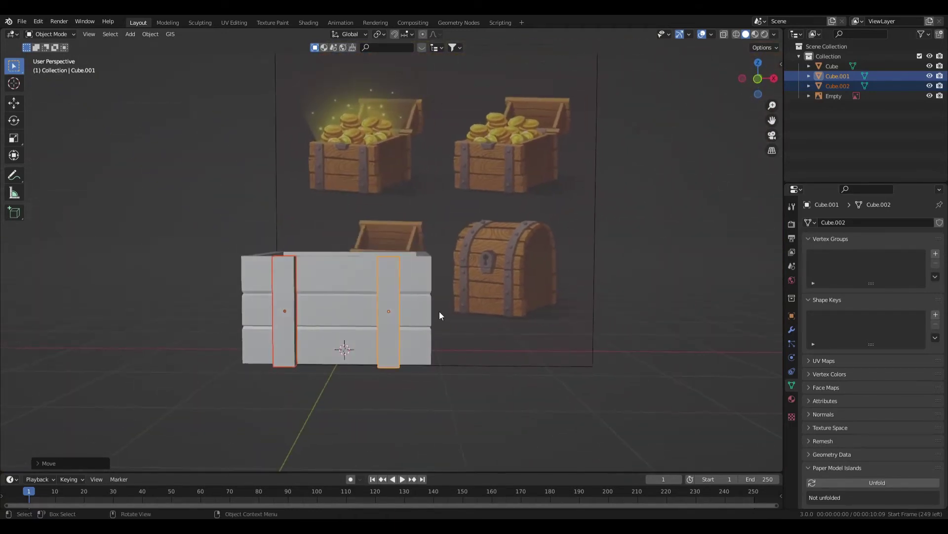
middle_click_drag(439, 349, 422, 317)
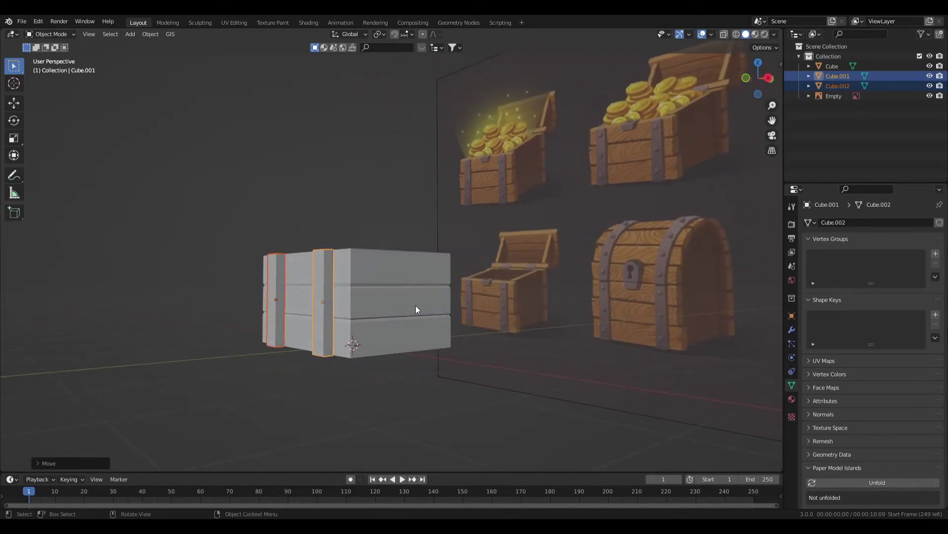
middle_click_drag(413, 303, 408, 308)
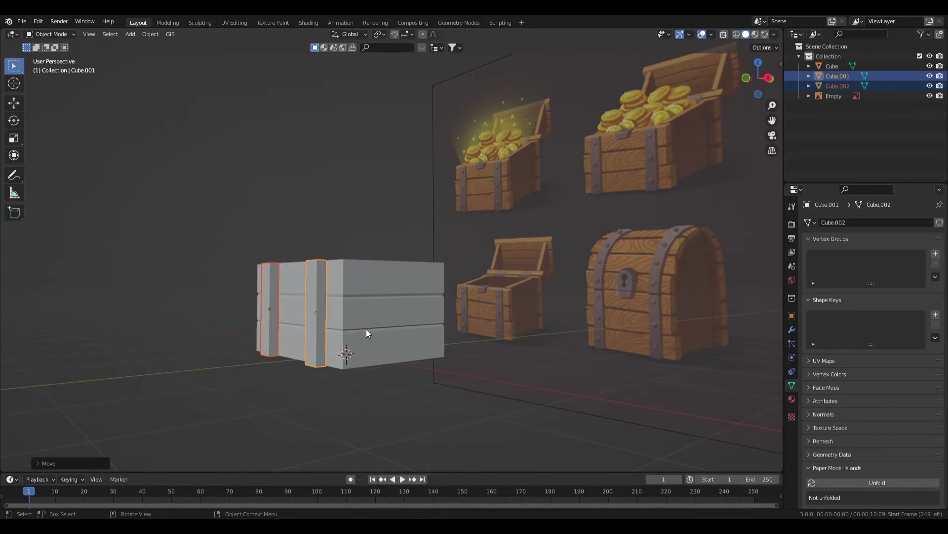
key("g")
key("x")
left_click(318, 329)
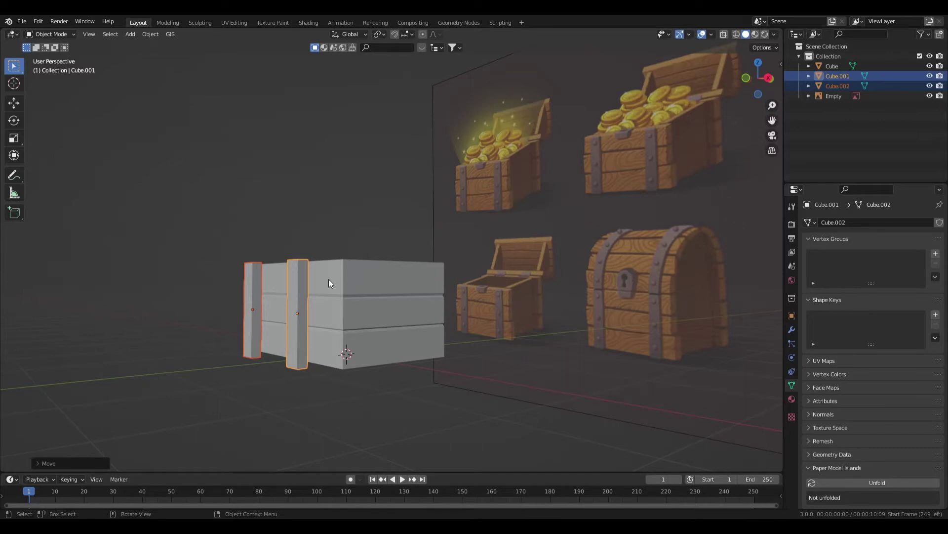
Step: Duplicate the strap on the right part of the chest's front and rotate the copy 90° about Y into a horizontal plank
left_click(301, 297)
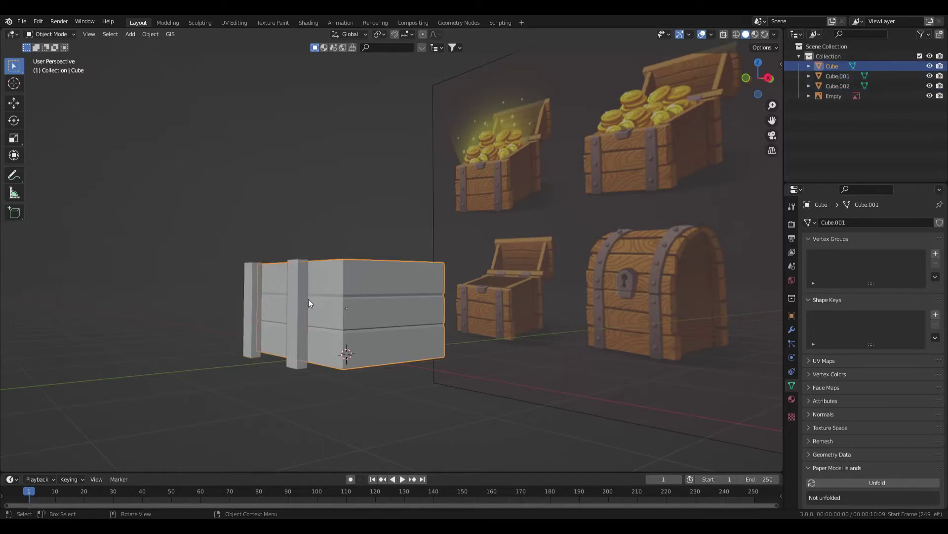
left_click(308, 298)
key("shift+d")
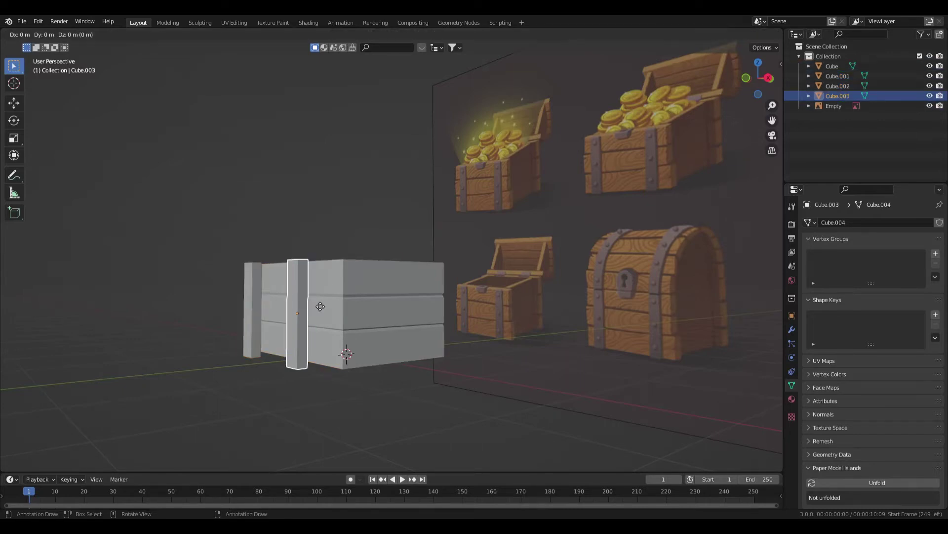
key("Escape")
key("r")
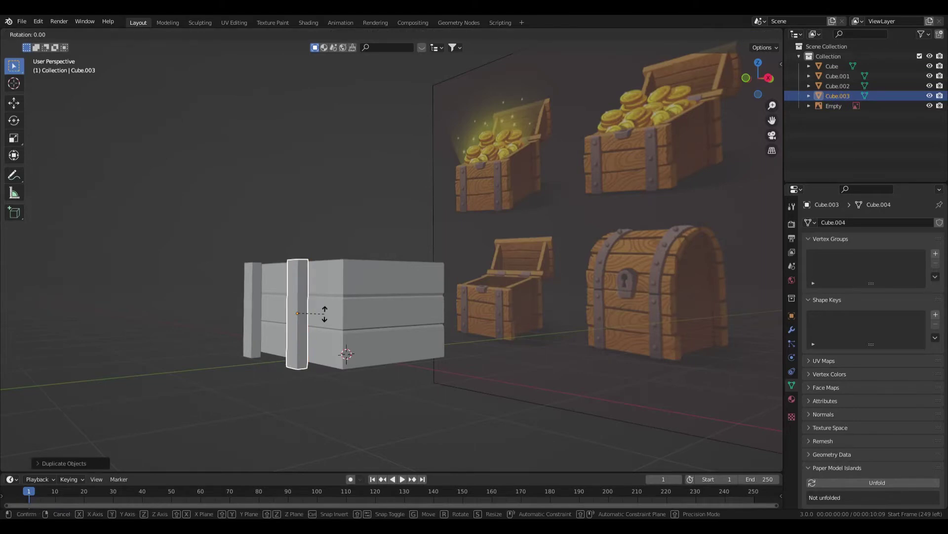
key("y")
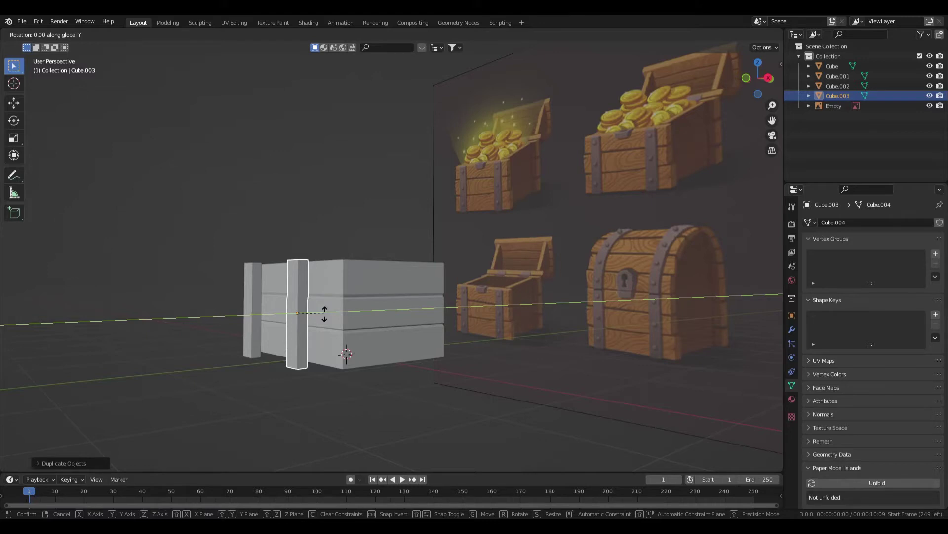
type("90")
key("Return")
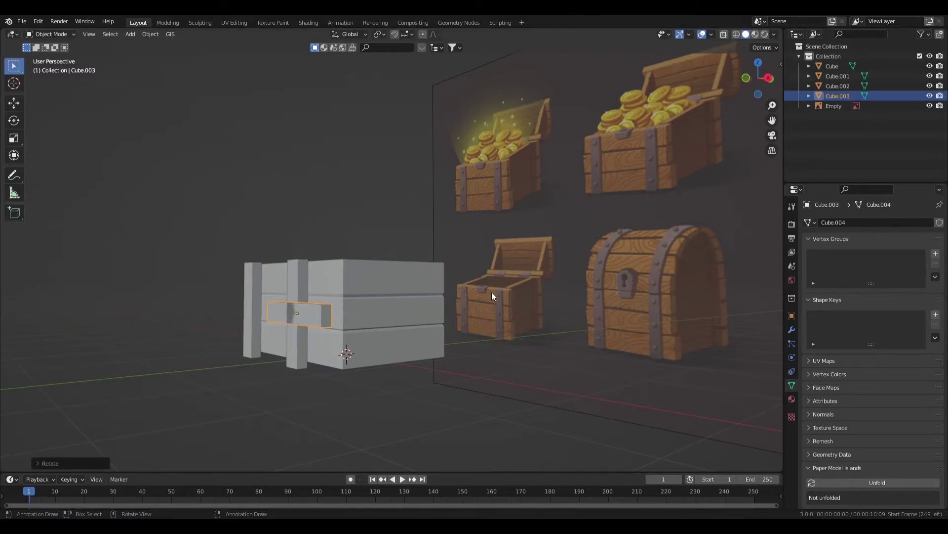
Step: Lengthen the horizontal plank along X and move it along X to the middle of the chest's front
middle_click_drag(371, 319, 426, 338)
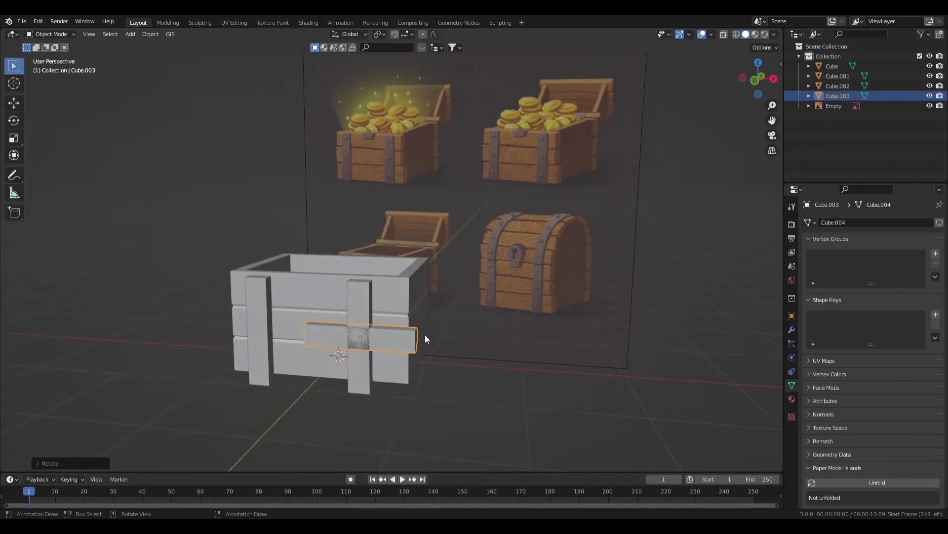
key("KP_1")
key("s")
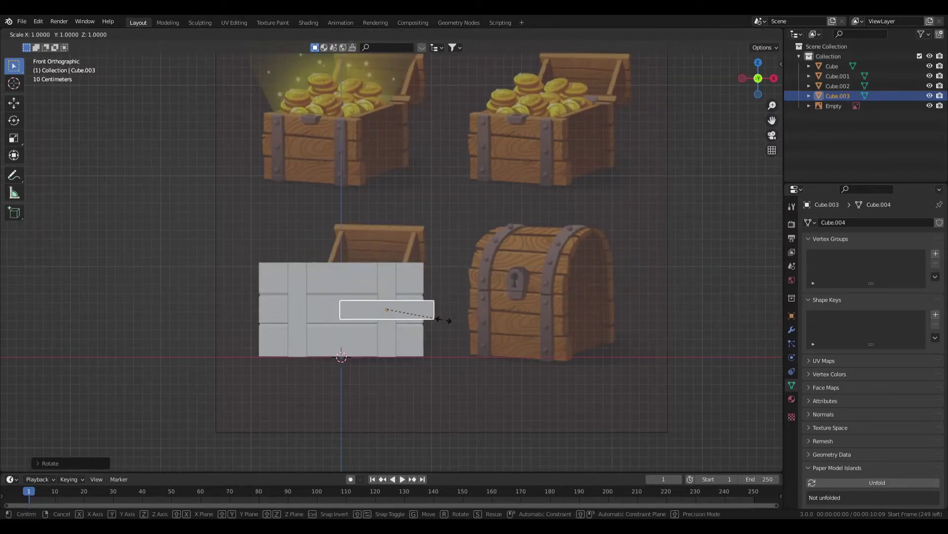
key("x")
left_click(475, 318)
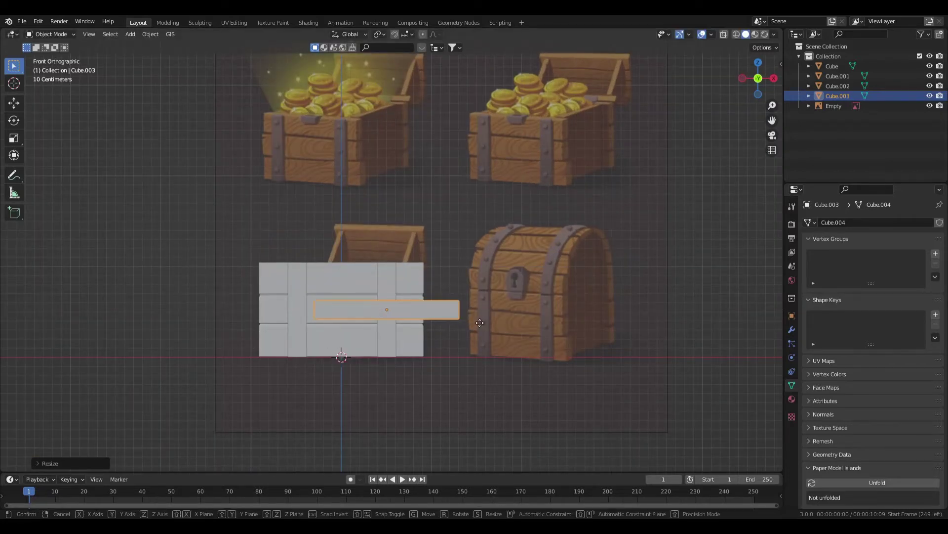
key("g")
key("x")
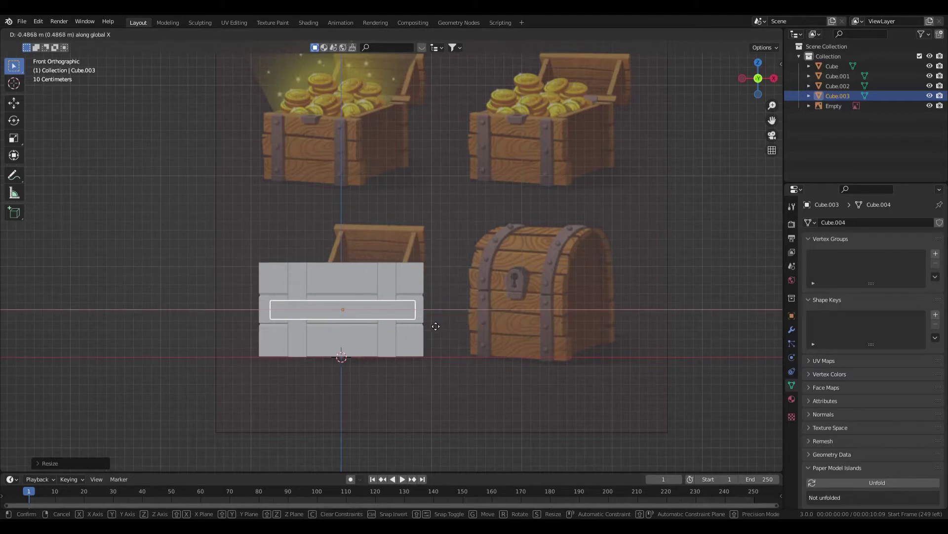
left_click(450, 321)
Step: Fine-tune the plank's length and centring along X so both ends slightly overhang the chest's sides
key("s")
key("x")
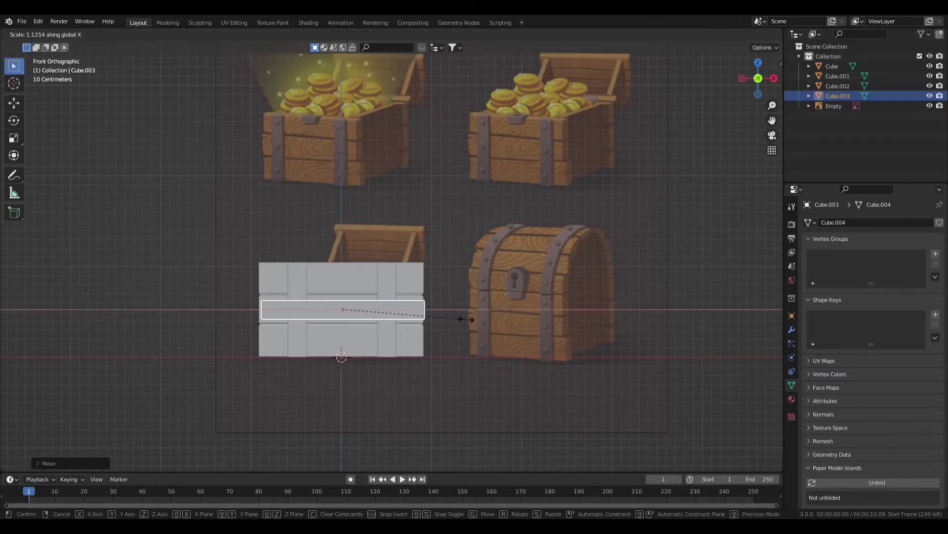
left_click(464, 320)
key("g")
key("x")
left_click(461, 321)
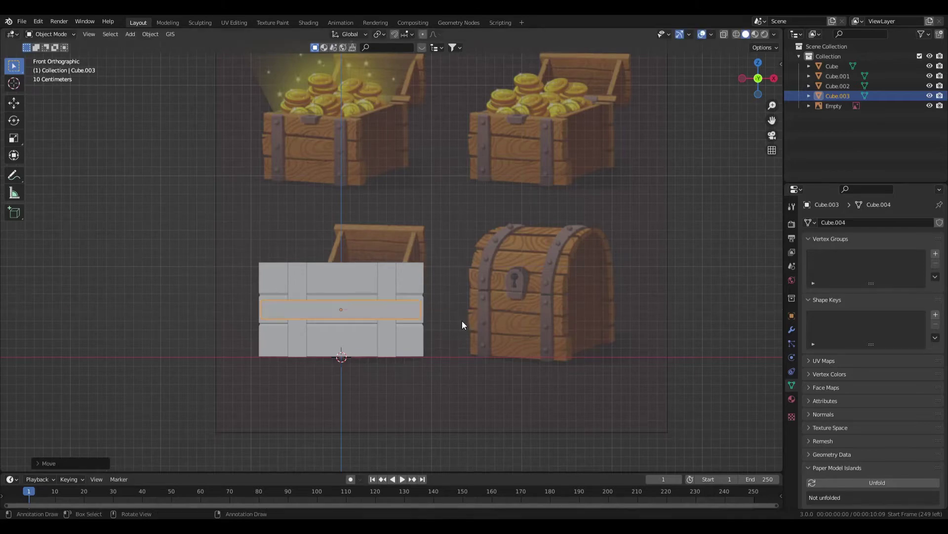
key("s")
key("x")
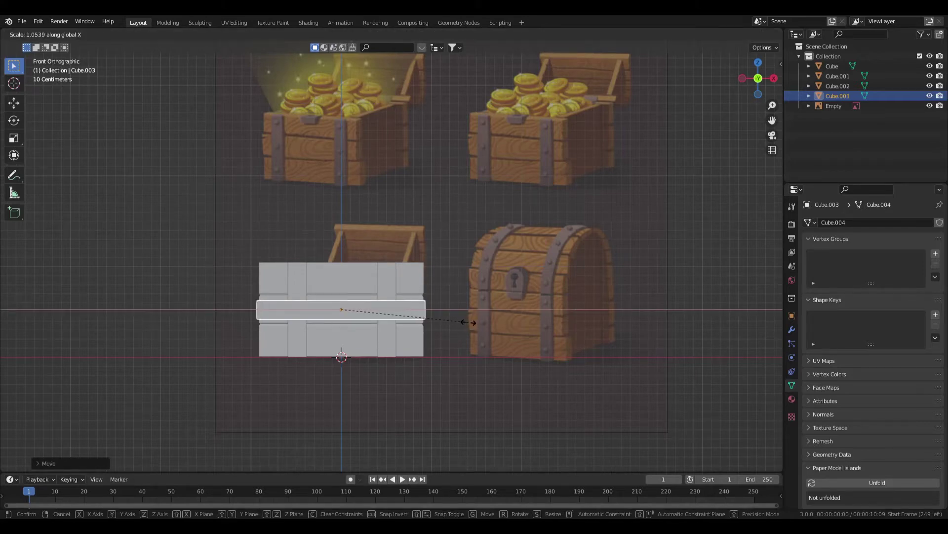
left_click(470, 322)
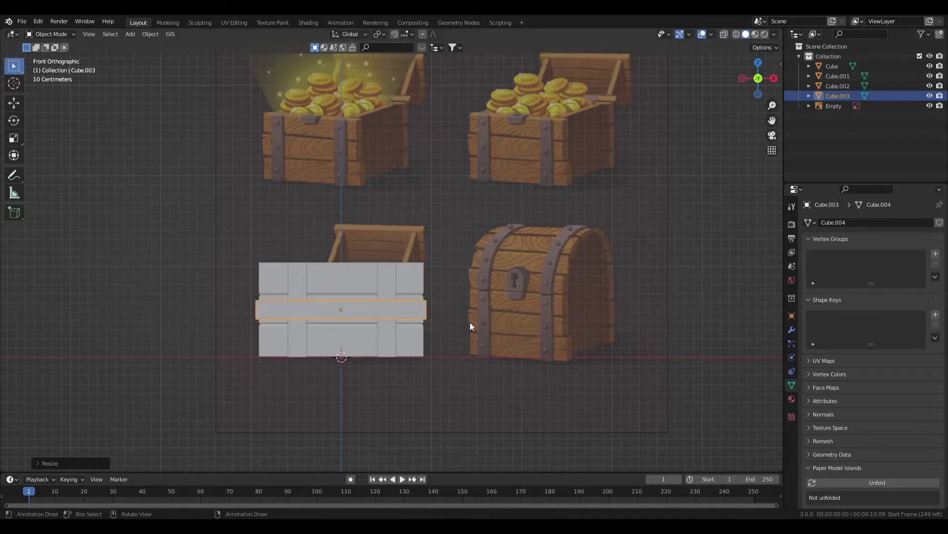
Step: Scale the plank along Z to nearly the height of one board row and move it up over the top row
key("s")
key("z")
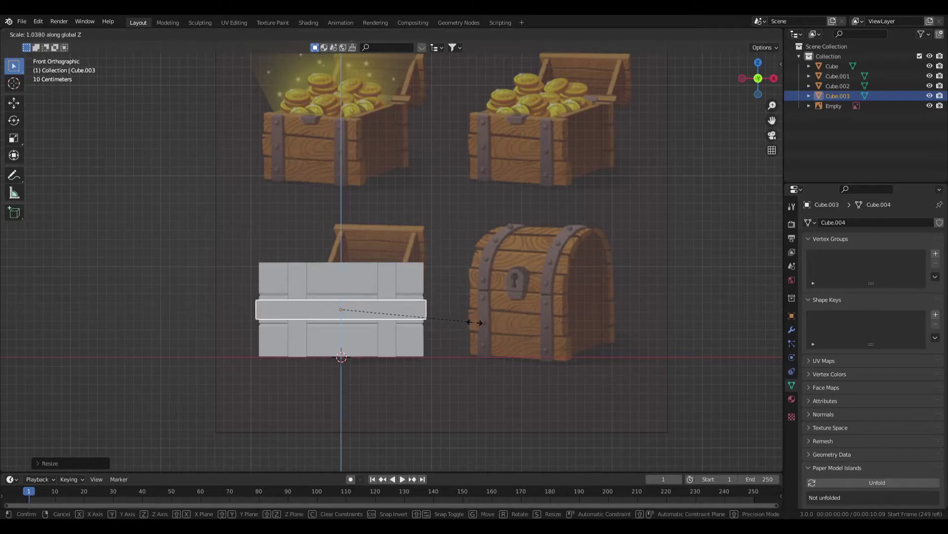
left_click(533, 313)
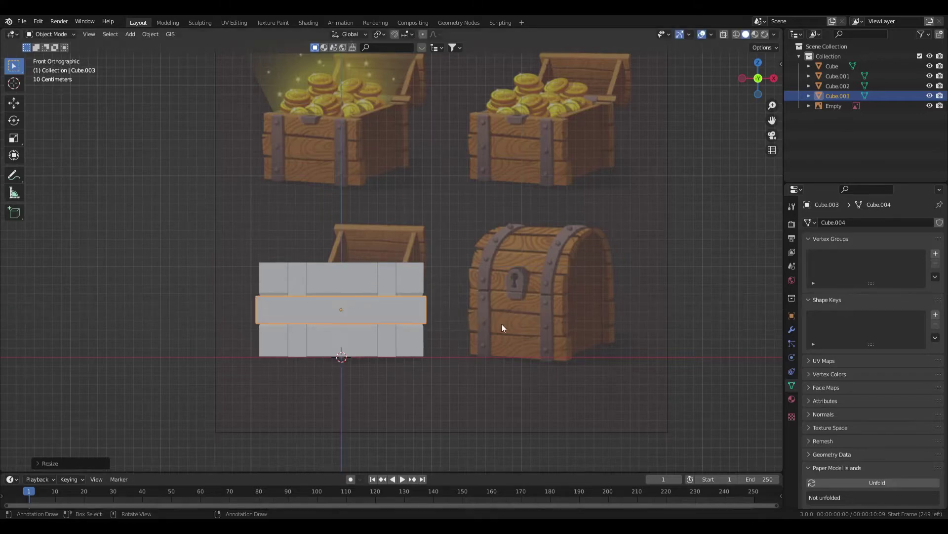
key("g")
key("z")
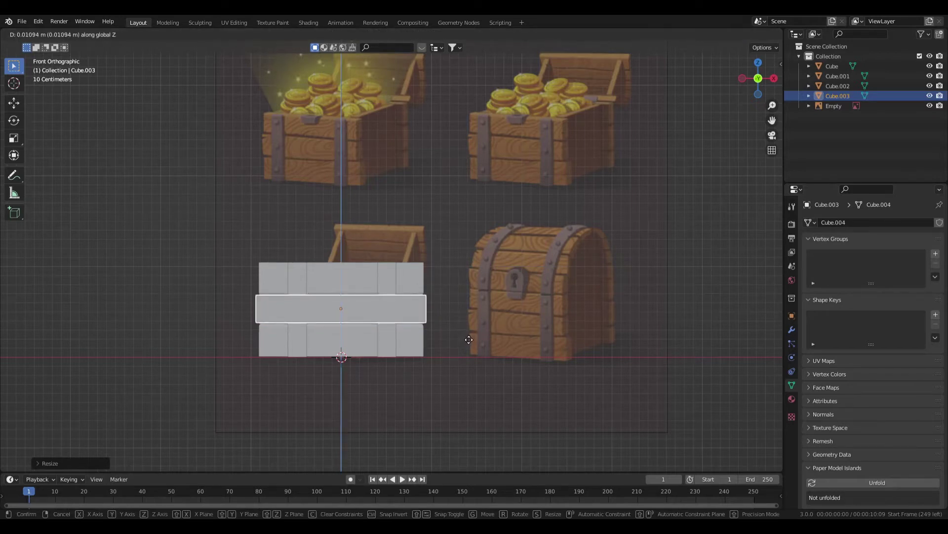
left_click(464, 339)
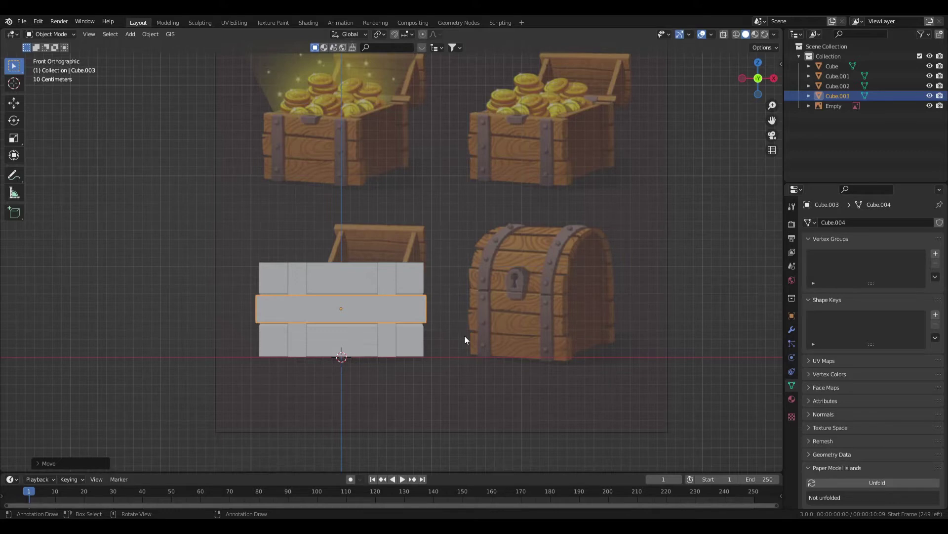
key("g")
key("z")
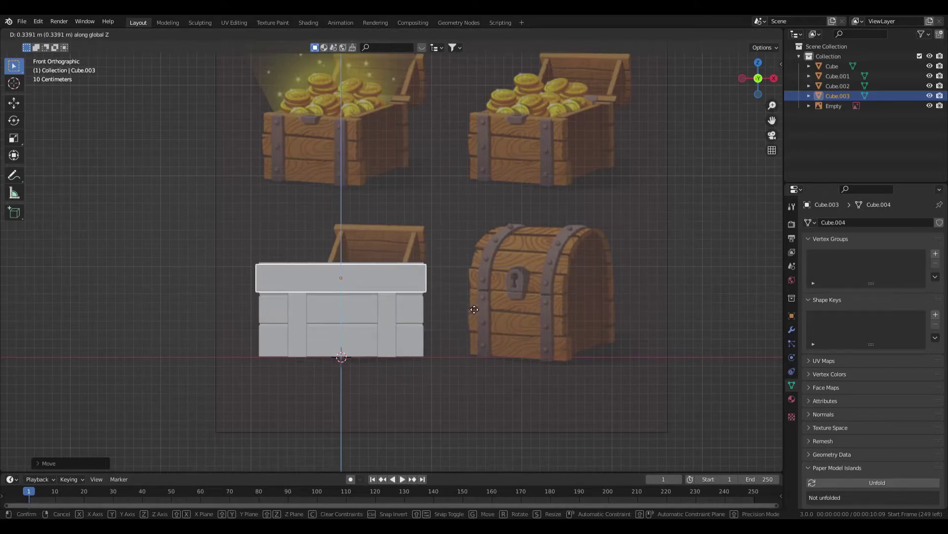
left_click(472, 310)
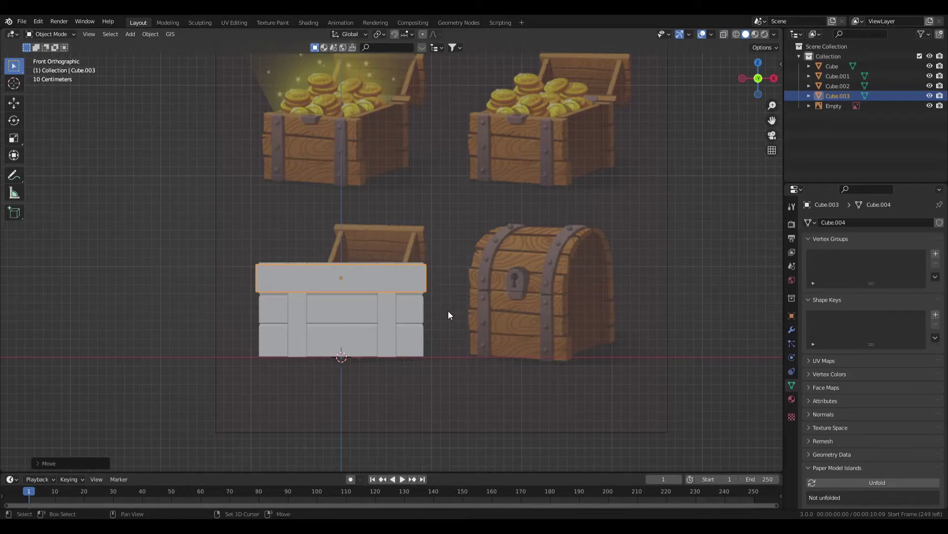
Step: Duplicate the plank twice downward along Z to cover the middle and bottom rows of the chest's front
key("shift+d")
key("z")
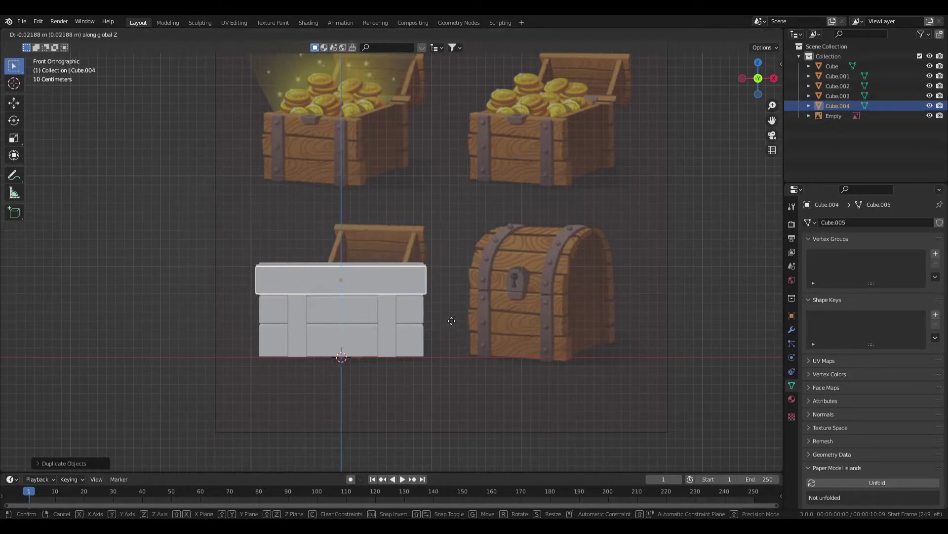
left_click(447, 346)
key("shift+d")
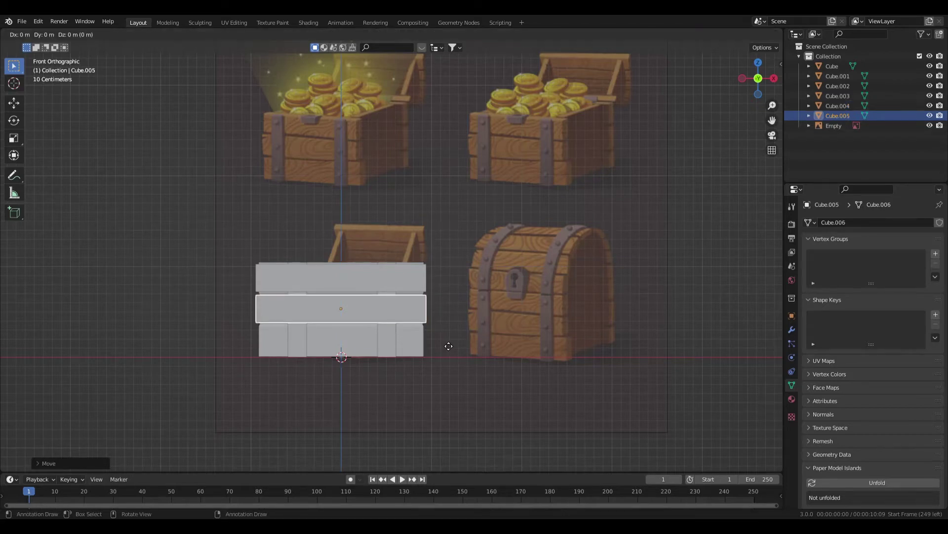
key("z")
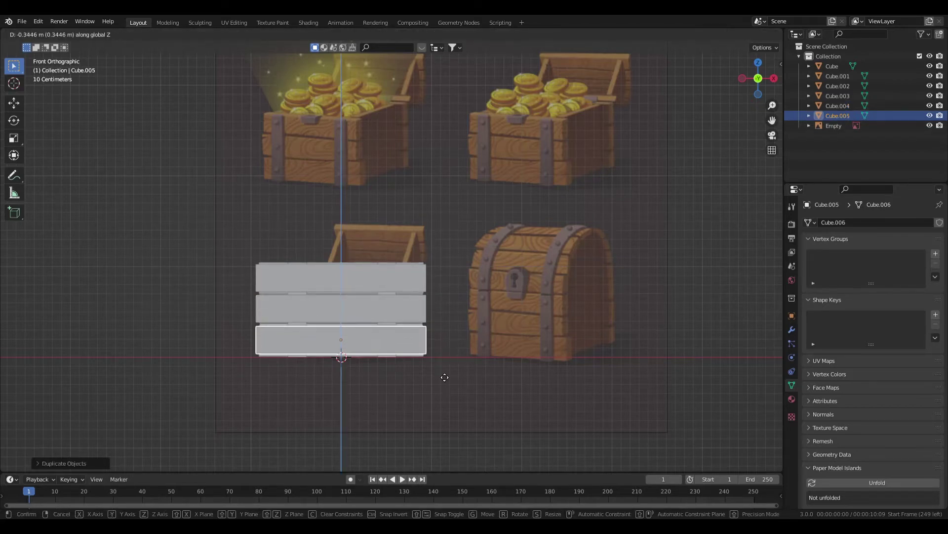
left_click(442, 372)
Step: Select all three front planks and move them about 0.22 m along Y toward the chest body, behind the straps
middle_click_drag(441, 372, 348, 346)
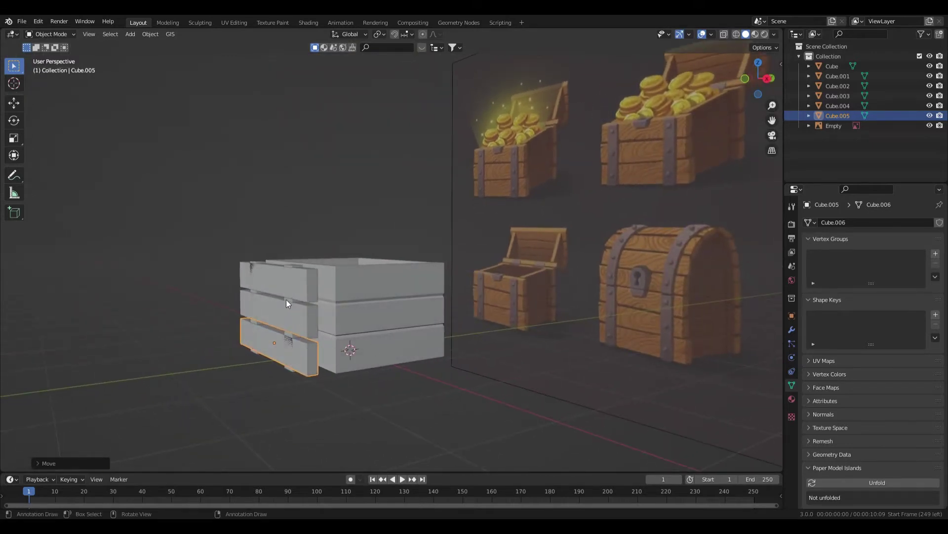
left_click(305, 290, "shift")
left_click(308, 323, "shift")
left_click(313, 351, "shift")
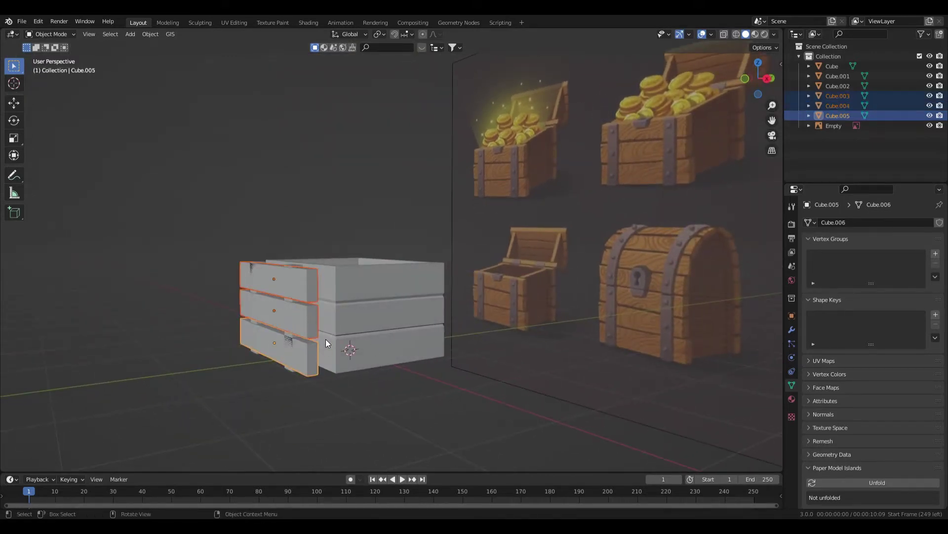
key("g")
key("y")
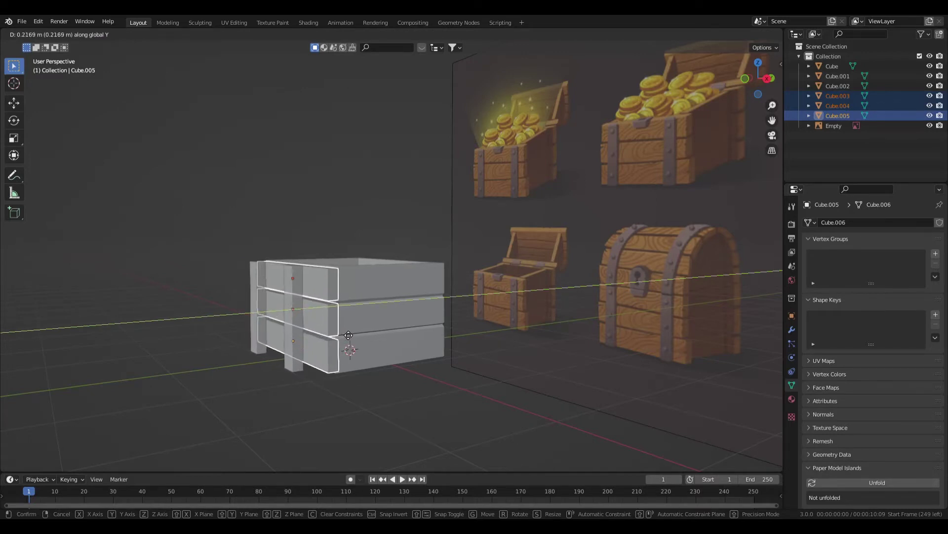
left_click(349, 335)
Step: Check the front planks from above and nudge them slightly further along Y toward the chest's front face
middle_click_drag(342, 331, 341, 354)
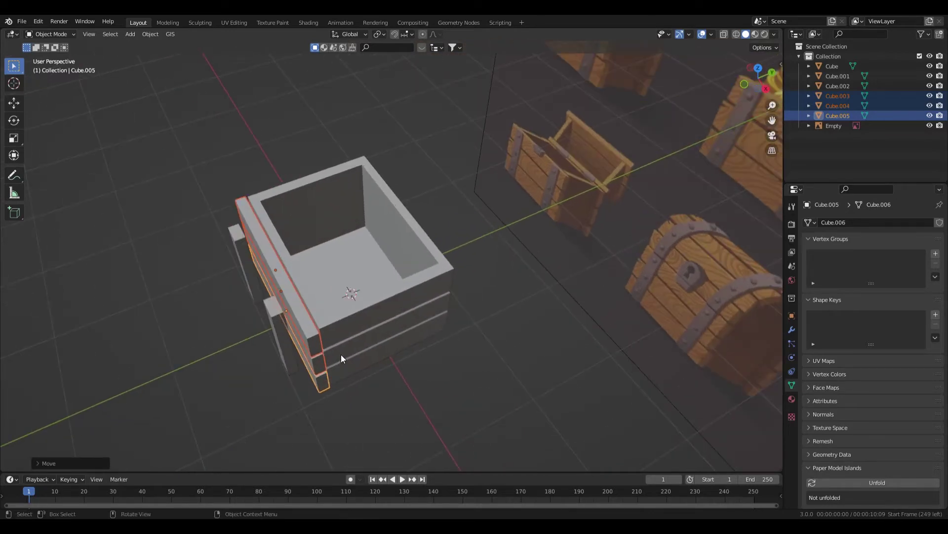
key("g")
key("y")
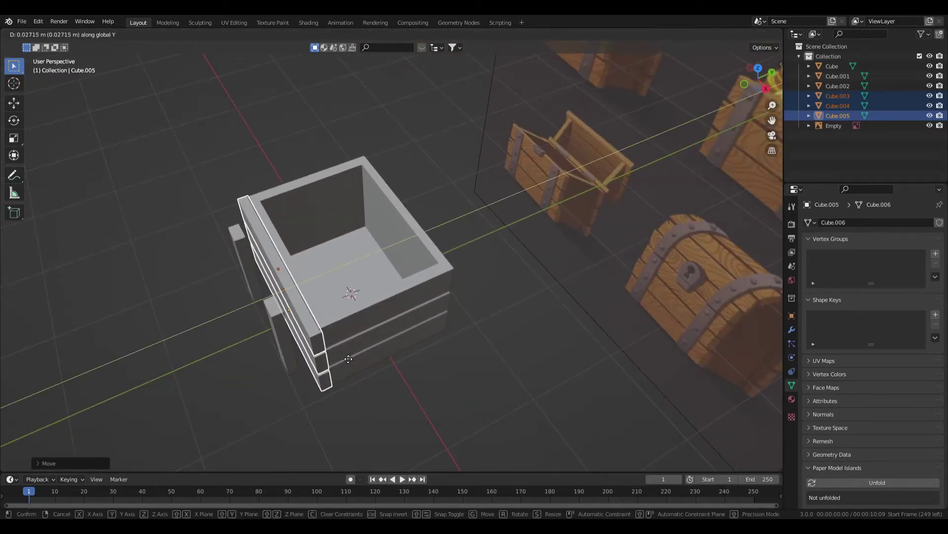
left_click(346, 356)
Step: Duplicate the three front planks and move the copies along Y to the back of the chest
middle_click_drag(343, 354, 380, 328)
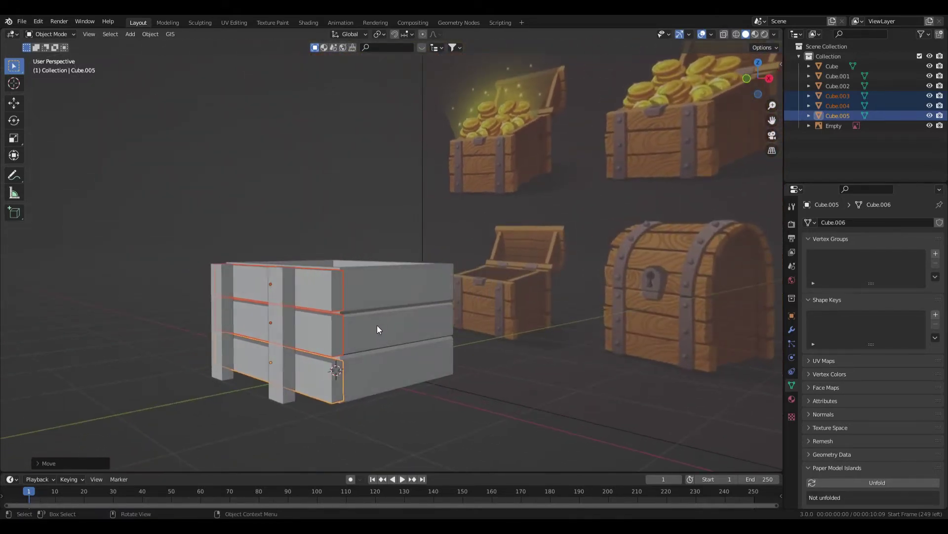
key("shift")
key("shift+d")
key("g")
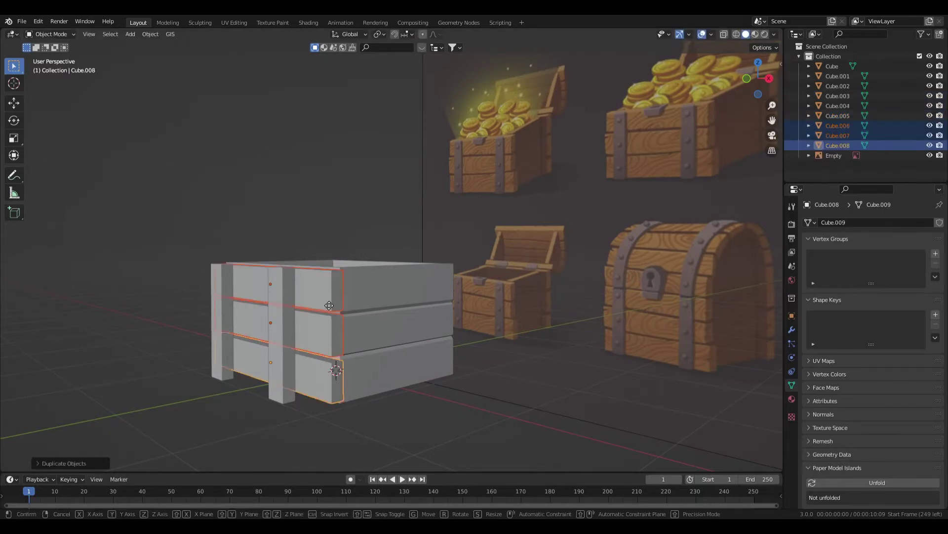
key("y")
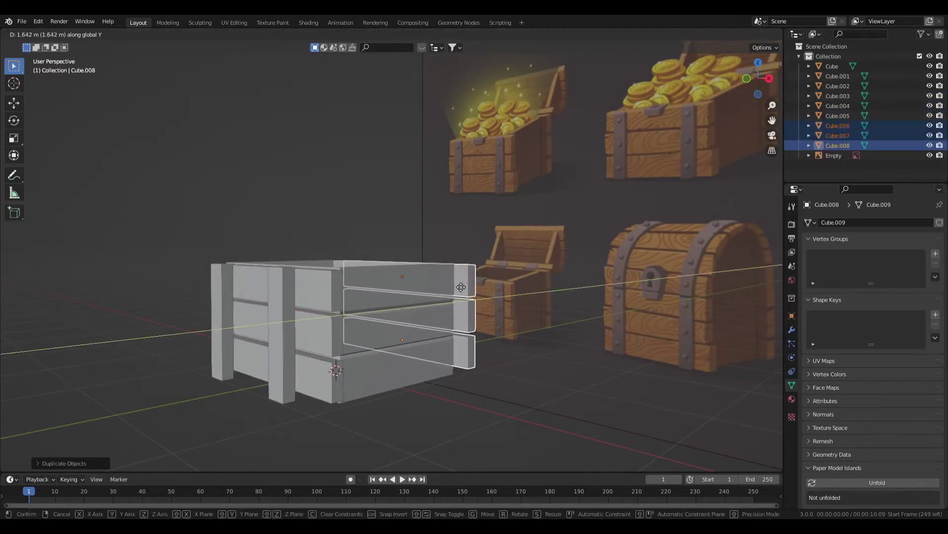
left_click(447, 288)
Step: From the side, shift the three rear planks about 0.03 m outward along Y and save the file
middle_click_drag(541, 315, 491, 314)
key("KP_3")
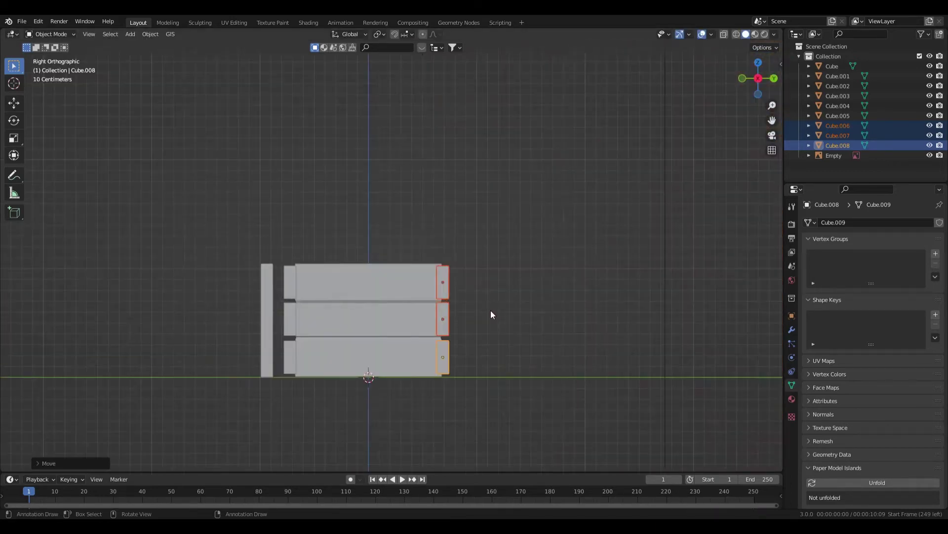
scroll(490, 311, "up", 2)
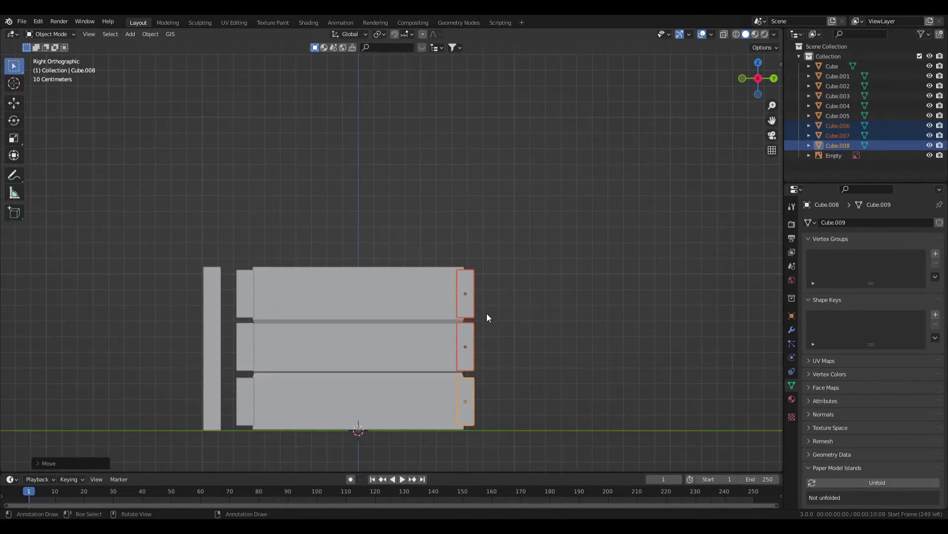
key("g")
key("y")
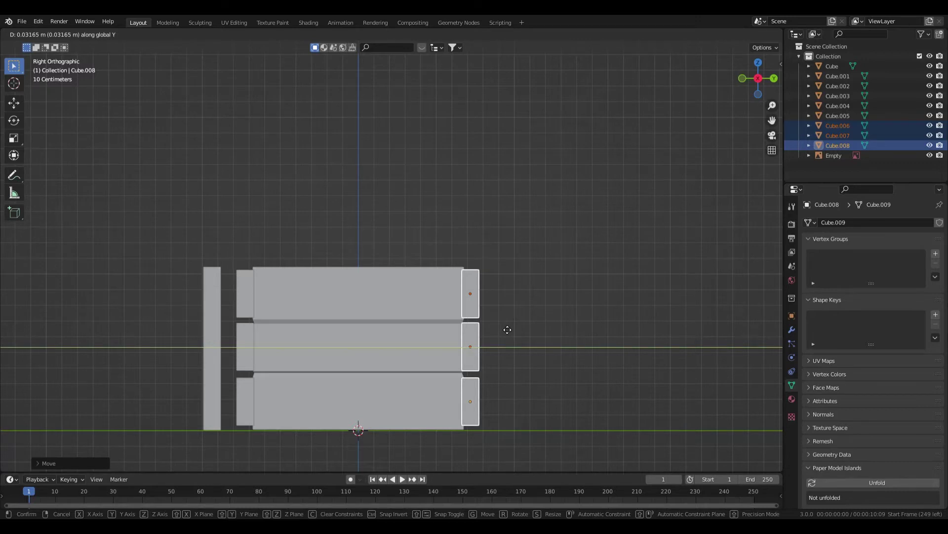
left_click(508, 330)
middle_click_drag(520, 336, 388, 330)
key("ctrl+s")
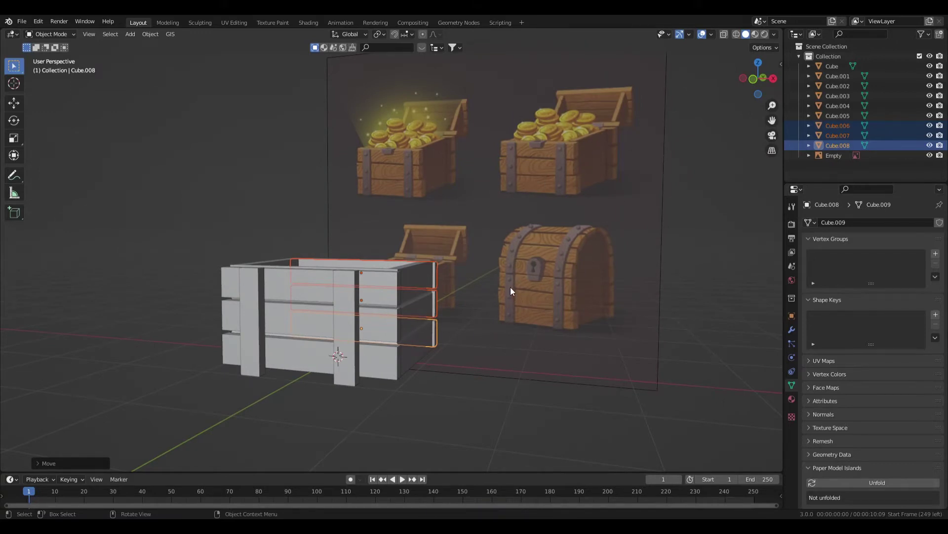
Step: Duplicate the two front vertical straps and move the copies along Y to the back of the chest
left_click(347, 328)
left_click(256, 325, "shift")
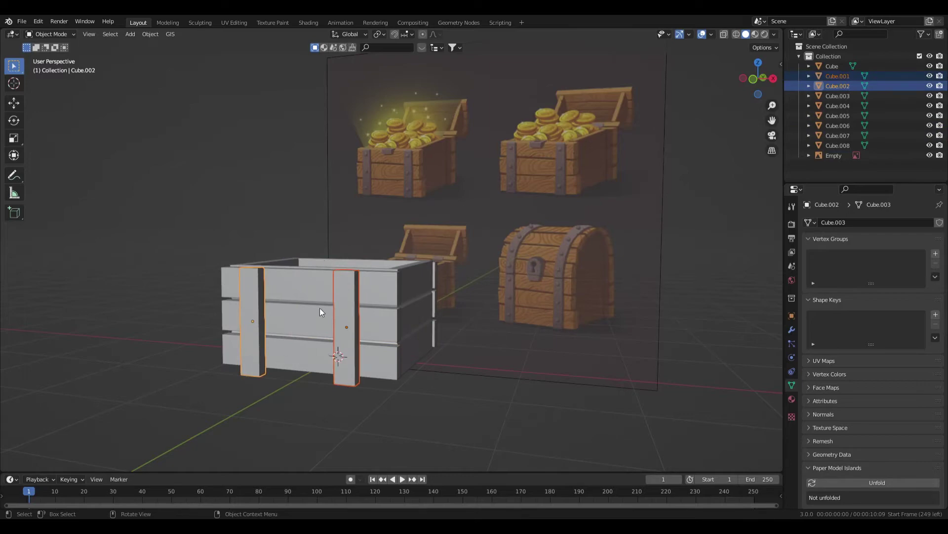
middle_click_drag(321, 311, 440, 293)
middle_click_drag(316, 345, 299, 284)
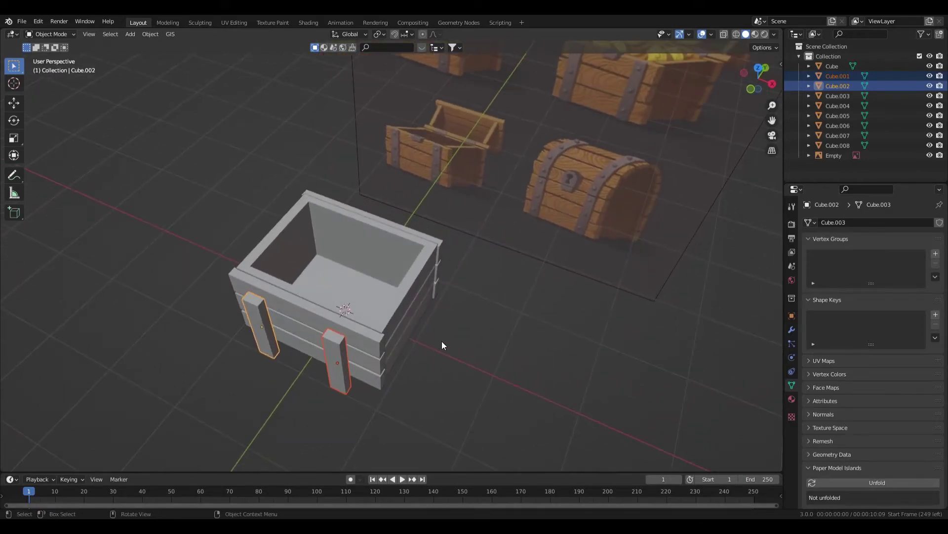
middle_click_drag(441, 341, 370, 301)
middle_click_drag(457, 305, 427, 304)
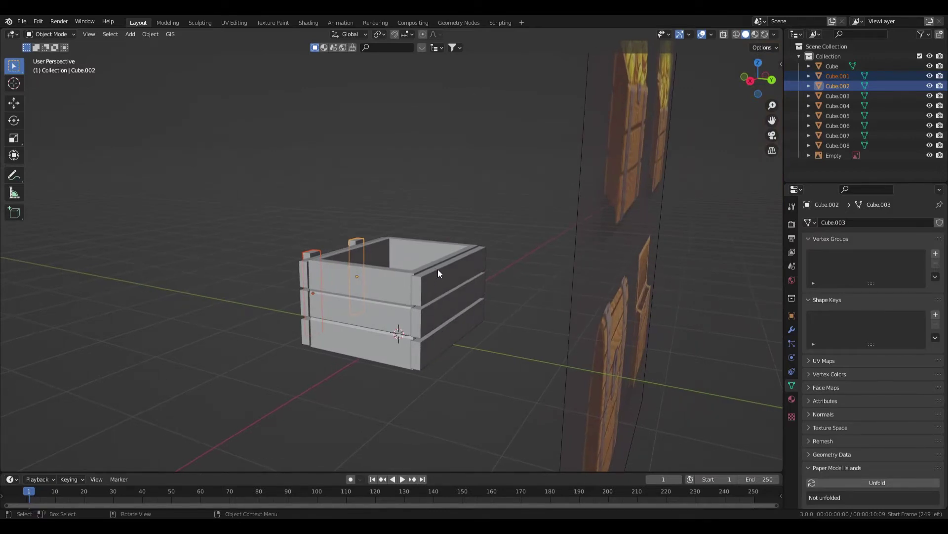
middle_click_drag(481, 261, 364, 303)
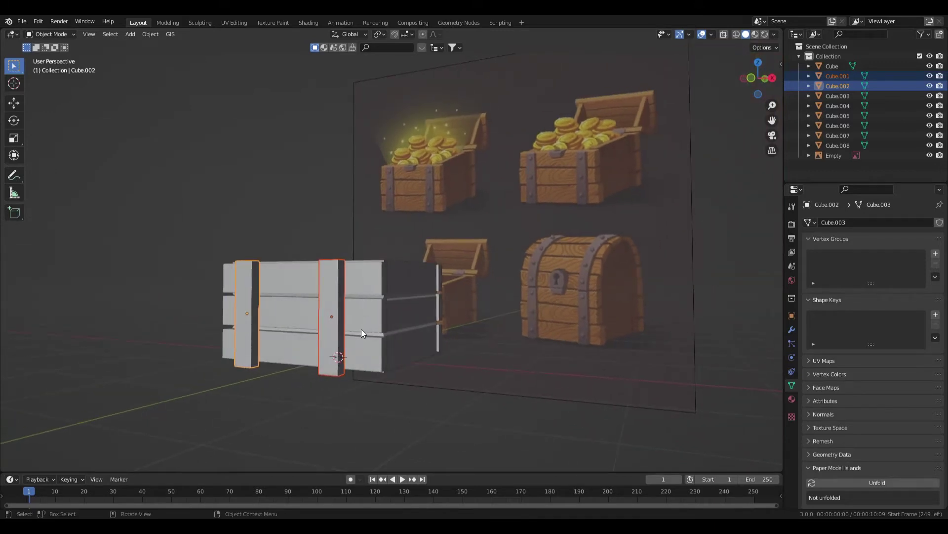
middle_click_drag(334, 297, 364, 329)
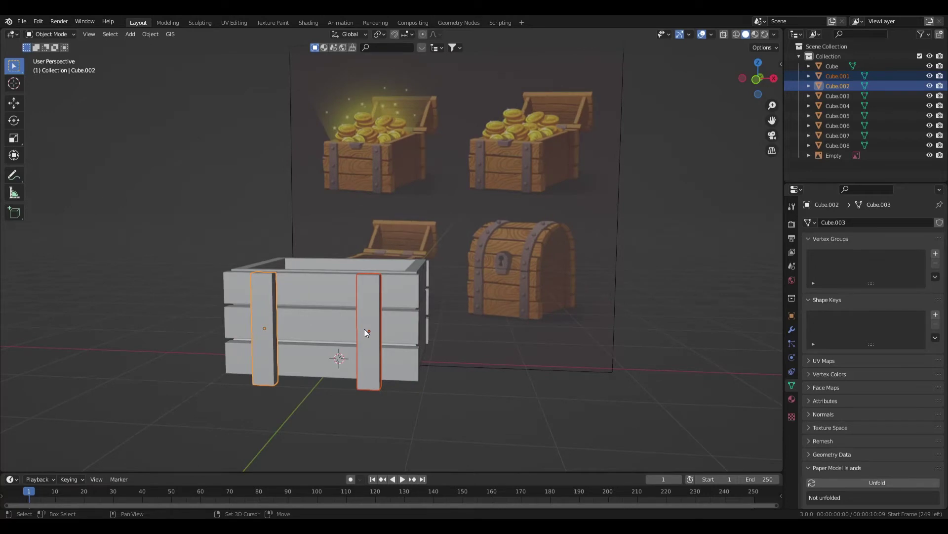
key("shift+d")
key("Escape")
middle_click_drag(364, 328, 293, 313)
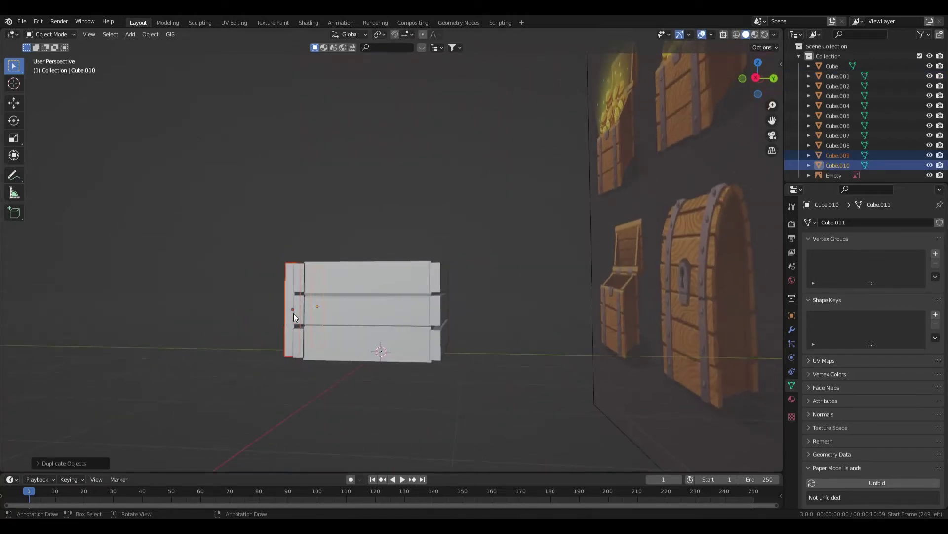
key("g")
key("y")
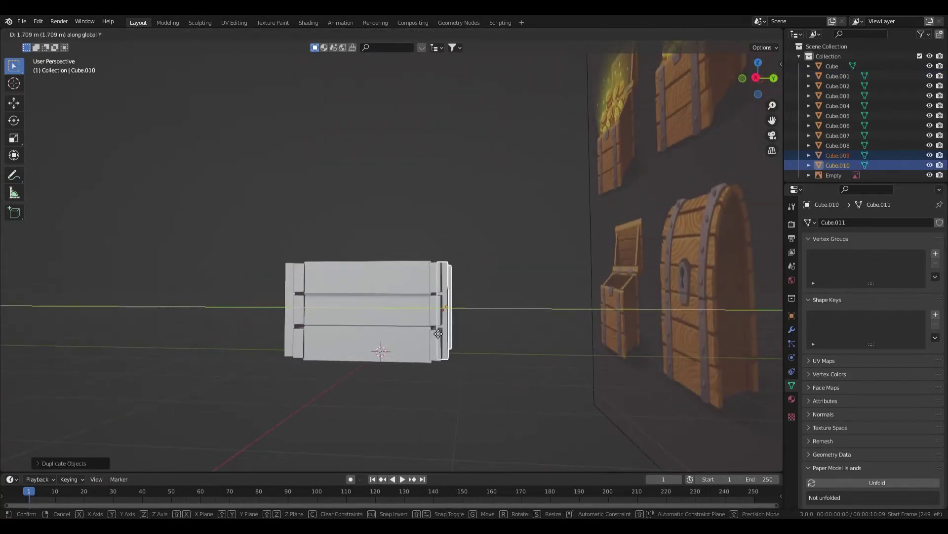
left_click(464, 325)
middle_click_drag(465, 327, 517, 401)
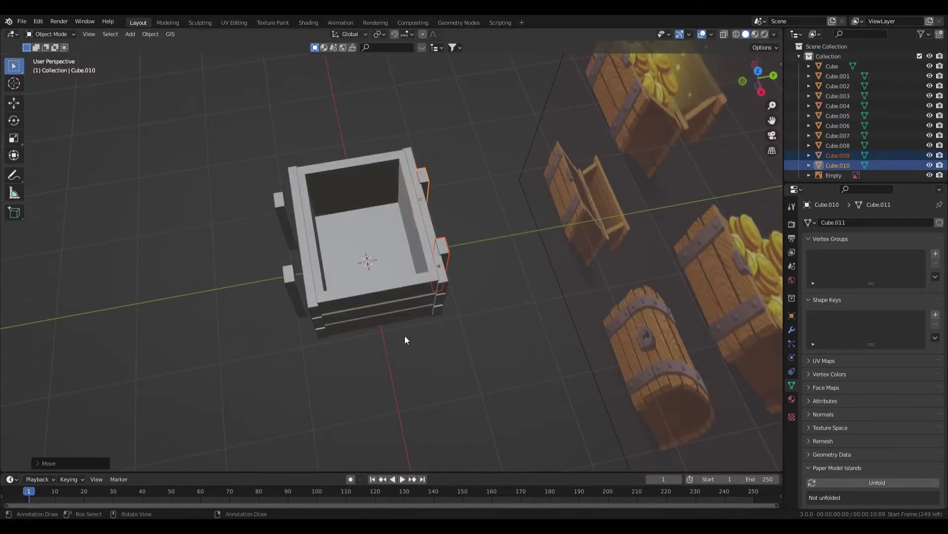
Step: Select the two front vertical straps, move them slightly along Y against the front planks, and save the file
left_click(275, 201)
left_click(290, 292, "shift")
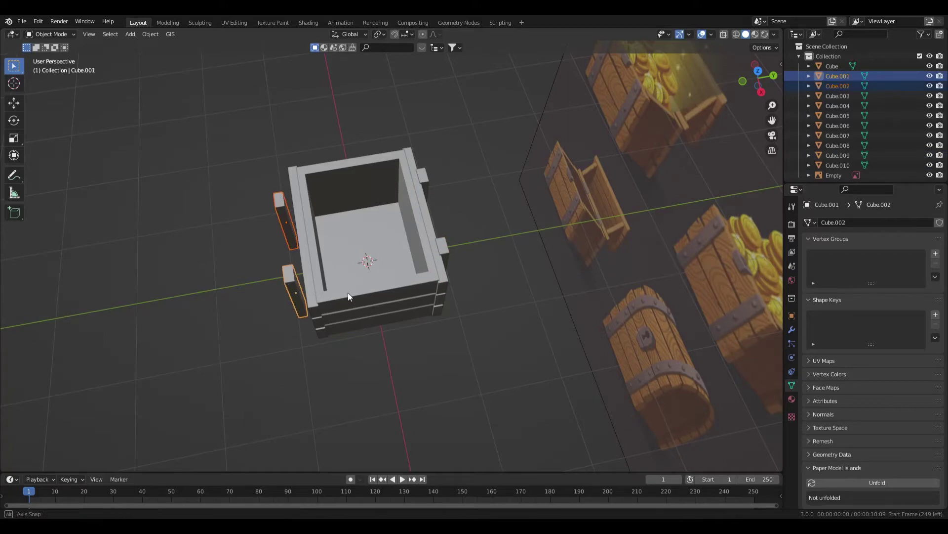
middle_click_drag(348, 292, 346, 281)
key("g")
key("y")
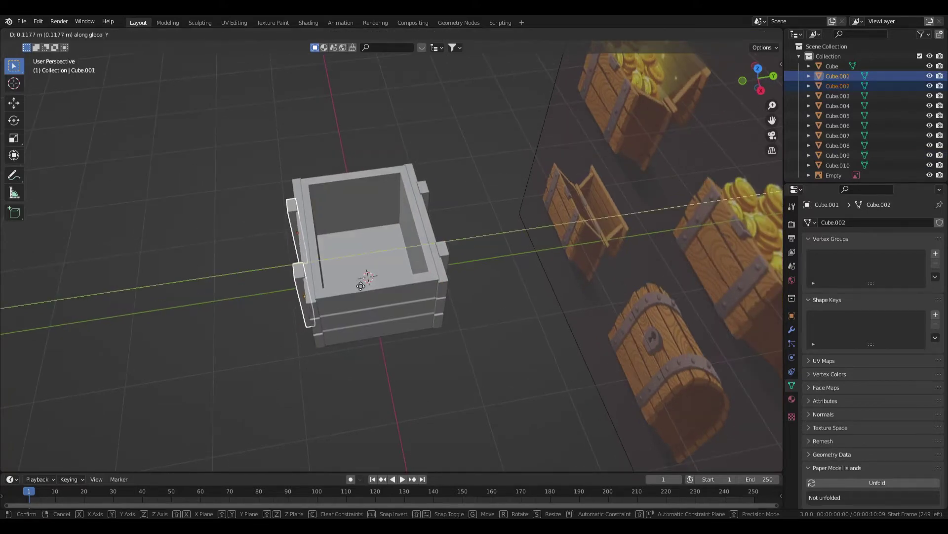
left_click(362, 321)
middle_click_drag(362, 321, 461, 280)
key("ctrl+s")
Step: Add a UV sphere to the scene as the base shape for a strap rivet
mouse_move(384, 278)
middle_mouse_down()
mouse_move(427, 314)
mouse_move(428, 334)
mouse_move(425, 265)
mouse_move(410, 266)
mouse_move(442, 258)
mouse_move(452, 301)
mouse_move(328, 291)
mouse_move(354, 283)
mouse_move(394, 292)
middle_mouse_up()
scroll(393, 286, "up", 1)
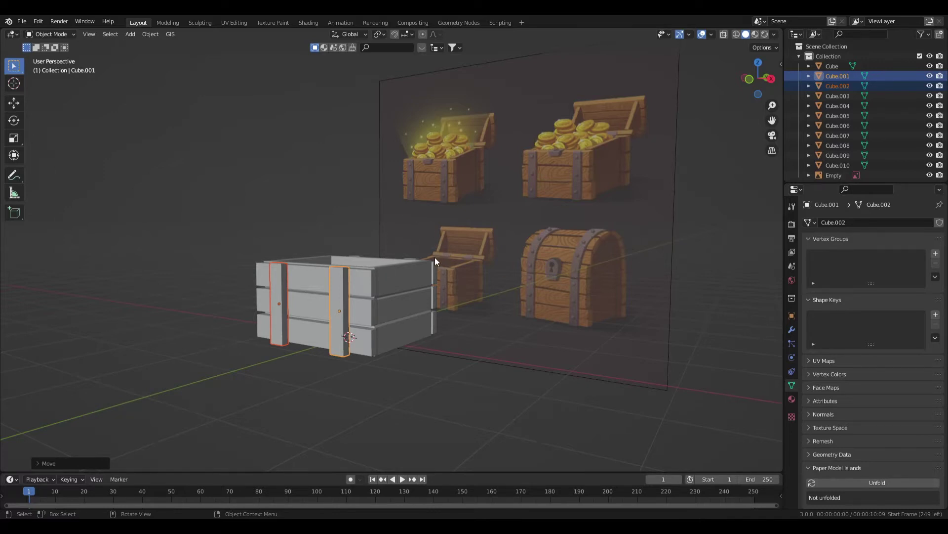
key("KP_3")
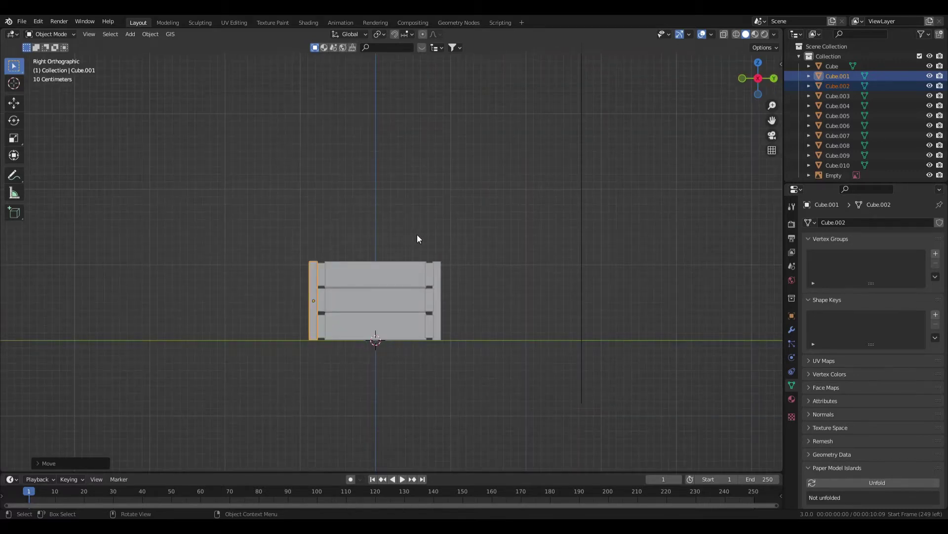
scroll(396, 246, "up", 1)
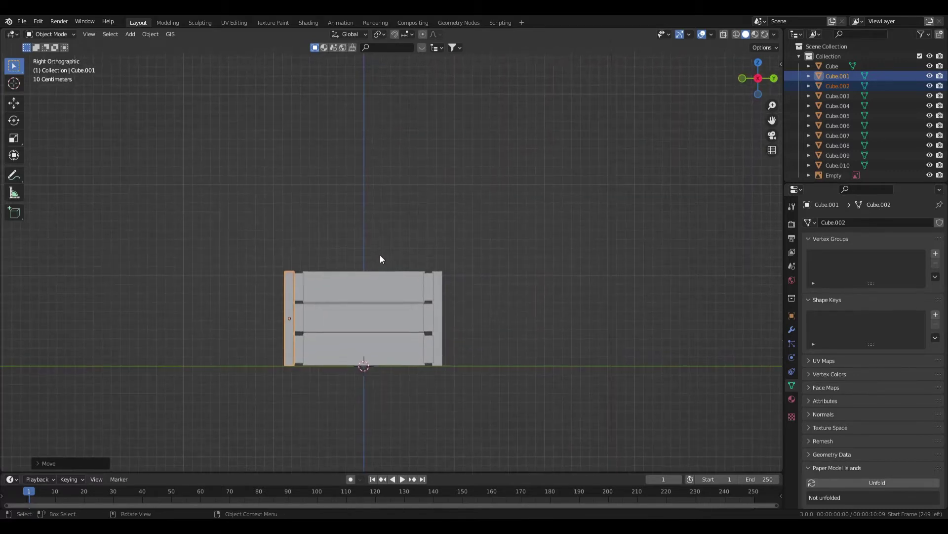
middle_click_drag(380, 254, 405, 310)
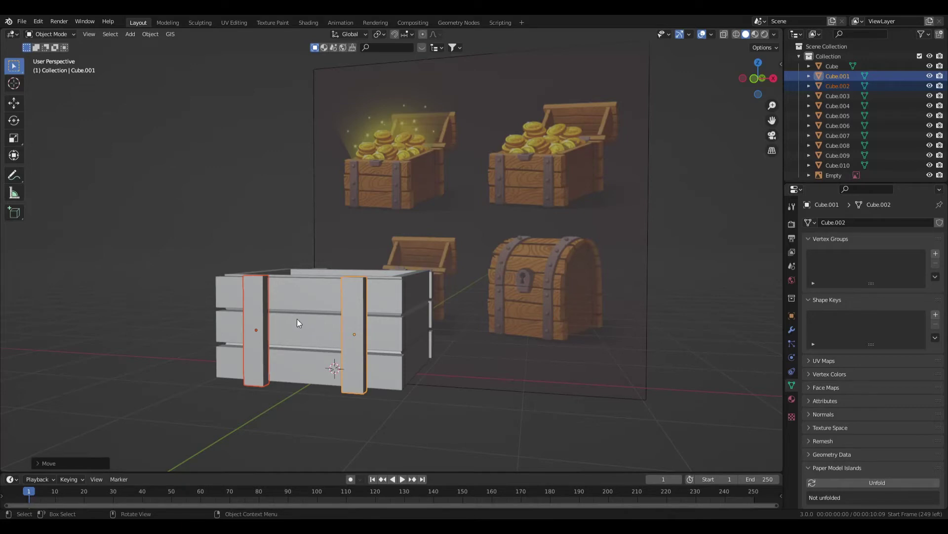
middle_click_drag(298, 323, 335, 336)
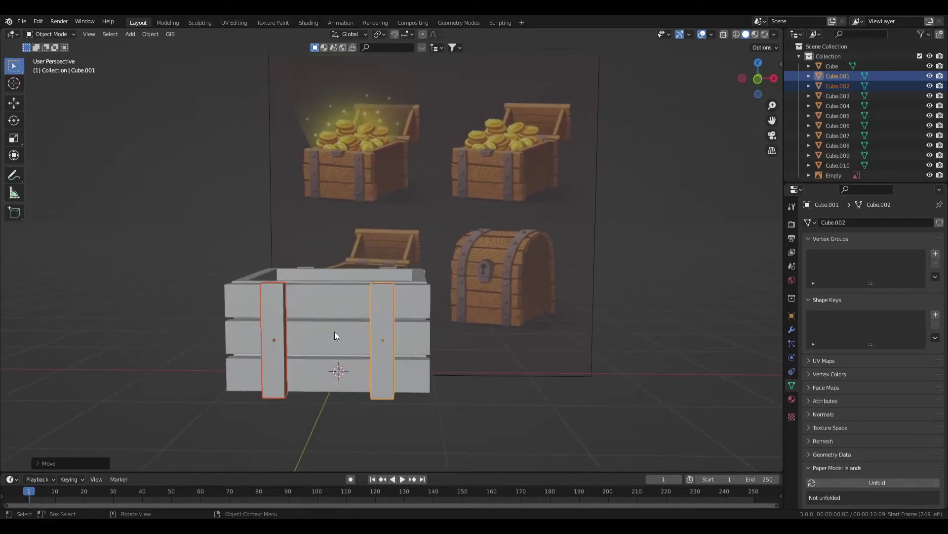
key("shift+a")
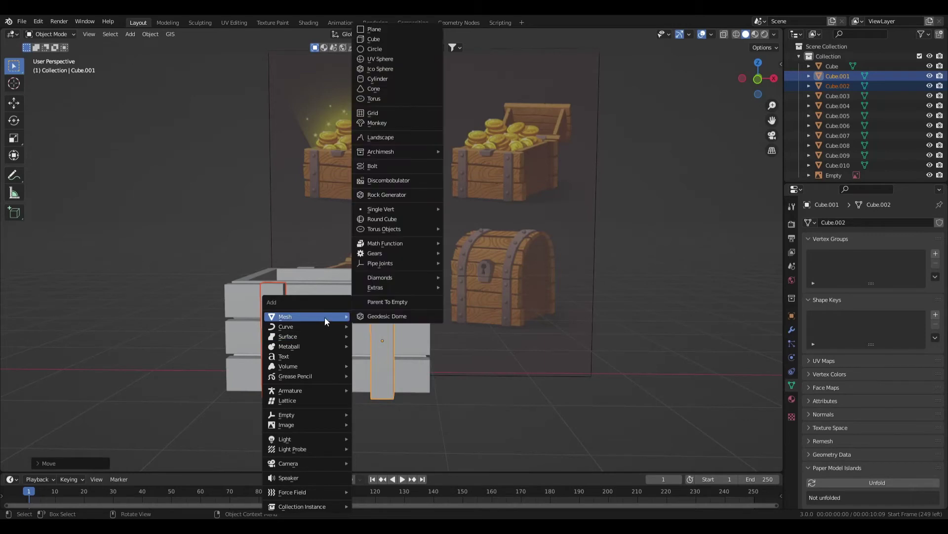
key("shift+a")
mouse_move(320, 188)
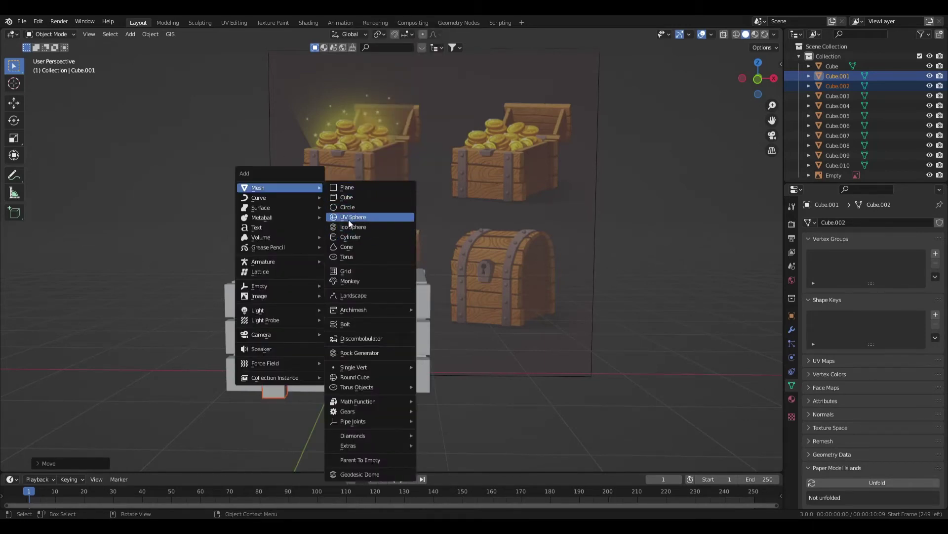
left_click(361, 218)
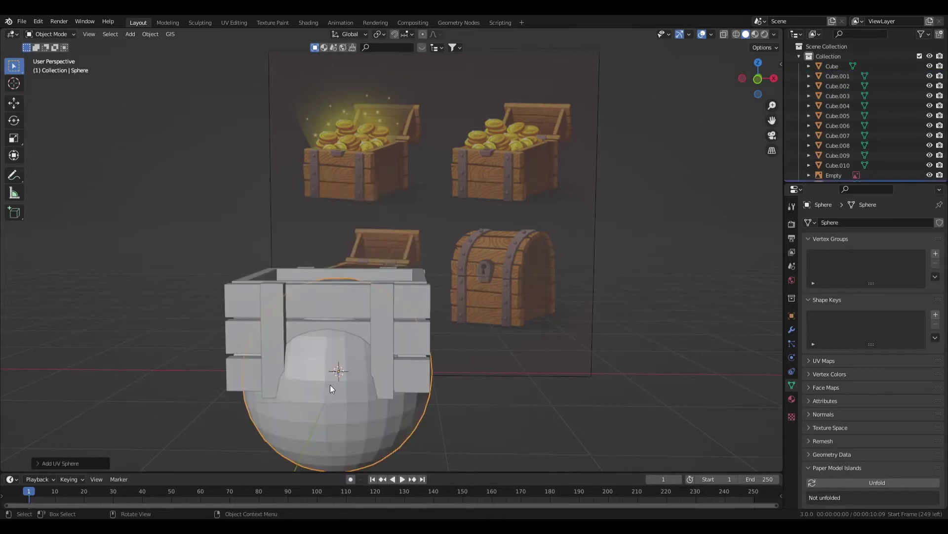
Step: Reduce the new sphere's resolution to 28 segments and 12 rings
left_click(38, 463)
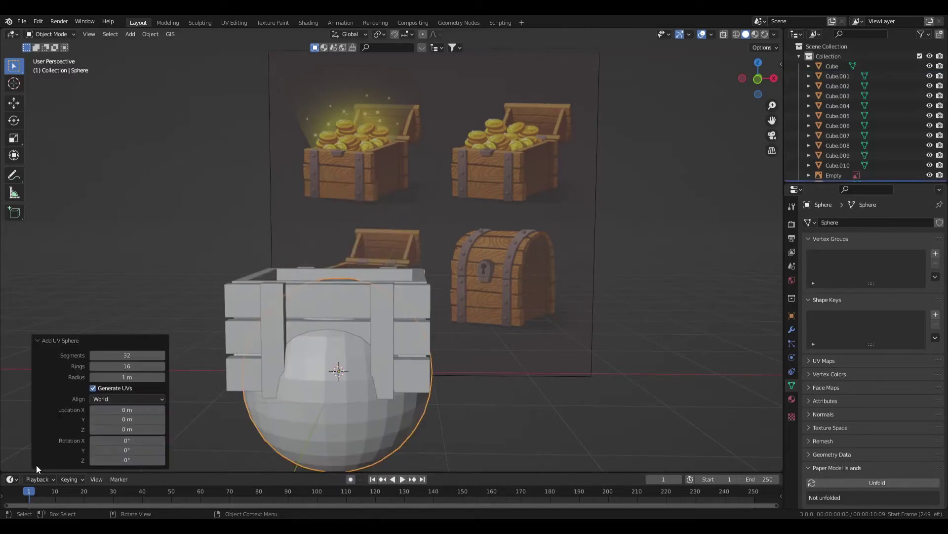
left_click(93, 356)
left_click(93, 366)
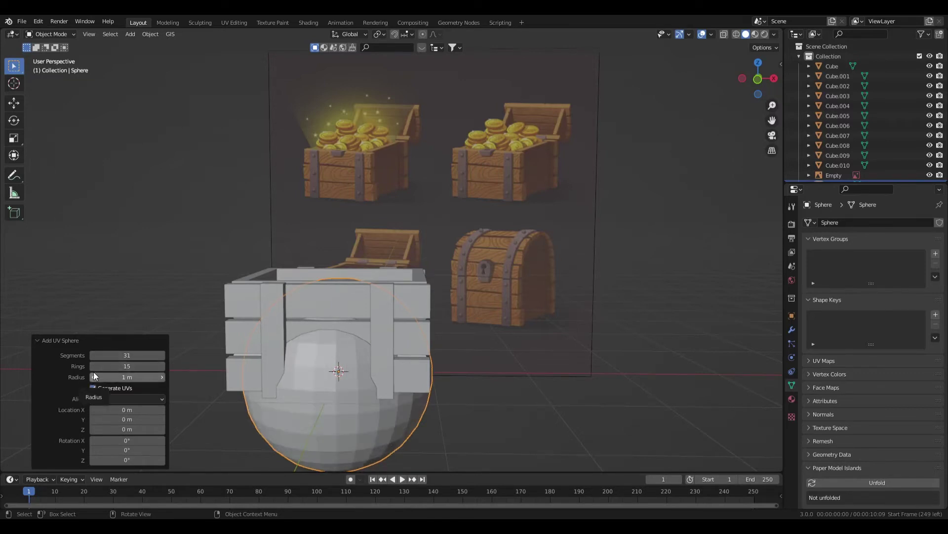
left_click(93, 367)
left_click(93, 355)
left_click(93, 356)
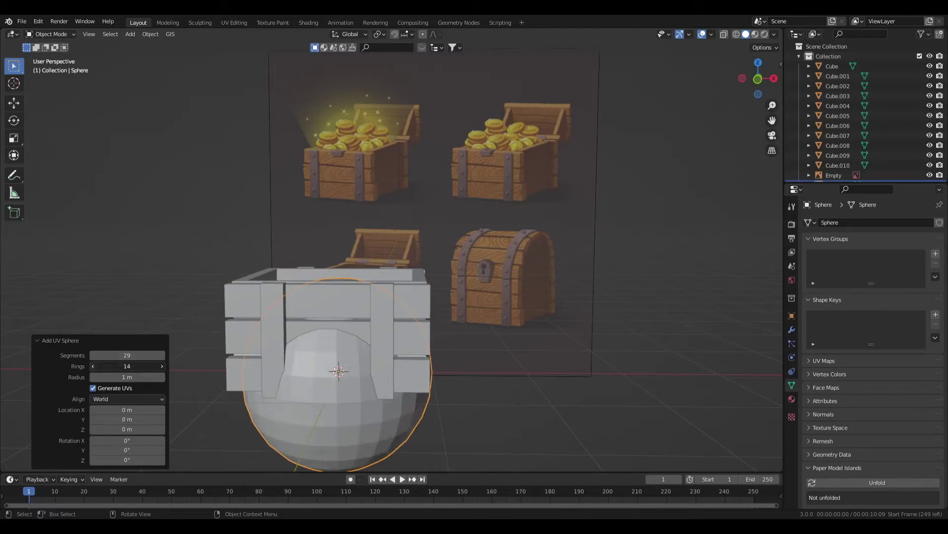
left_click(93, 366)
left_click(93, 355)
left_click(94, 366)
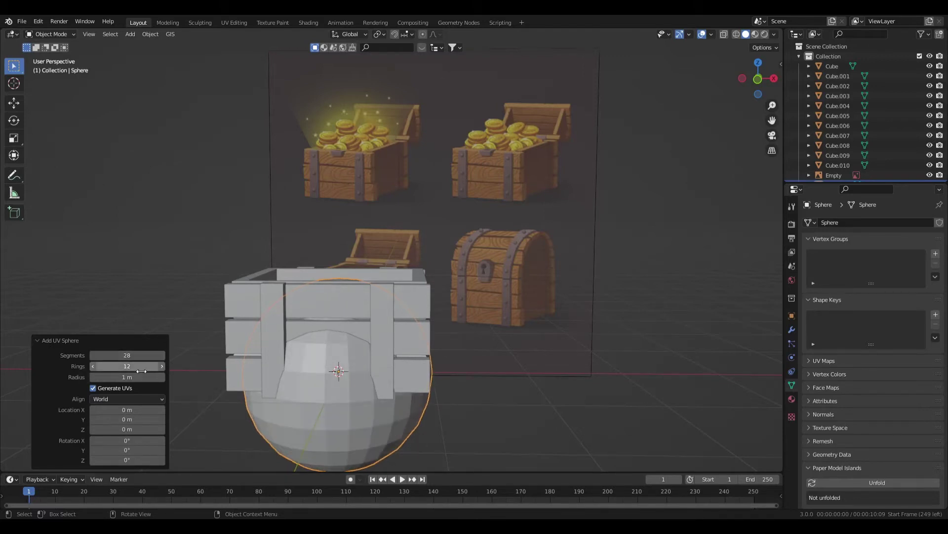
left_click(37, 340)
Step: Flatten the sphere along Y into a thin disc shape, using two successive scalings
middle_click_drag(490, 366, 441, 364)
key("s")
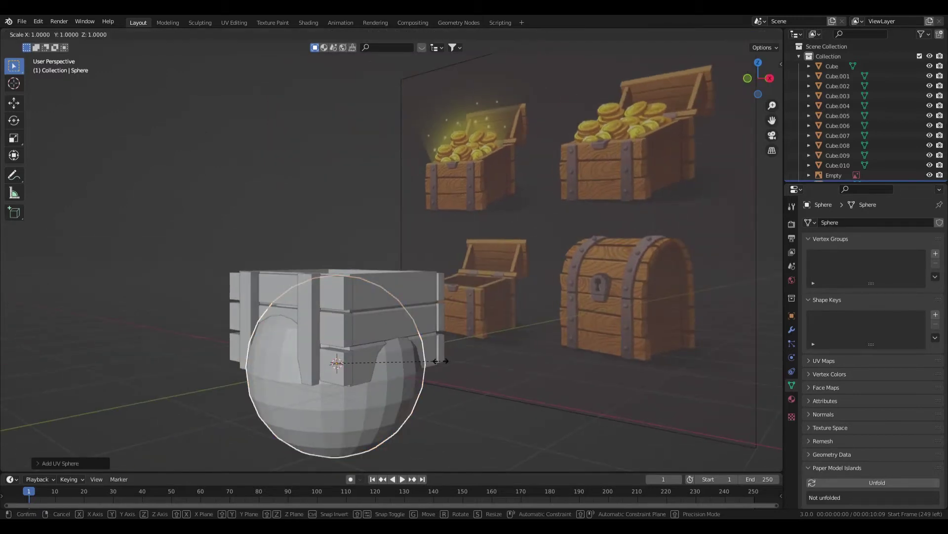
key("y")
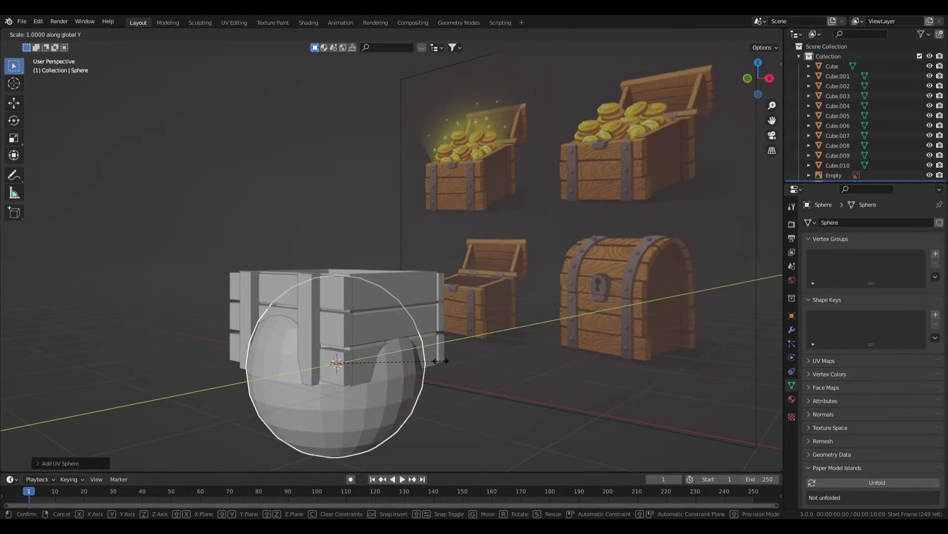
left_click(368, 364)
middle_click_drag(455, 385, 418, 381)
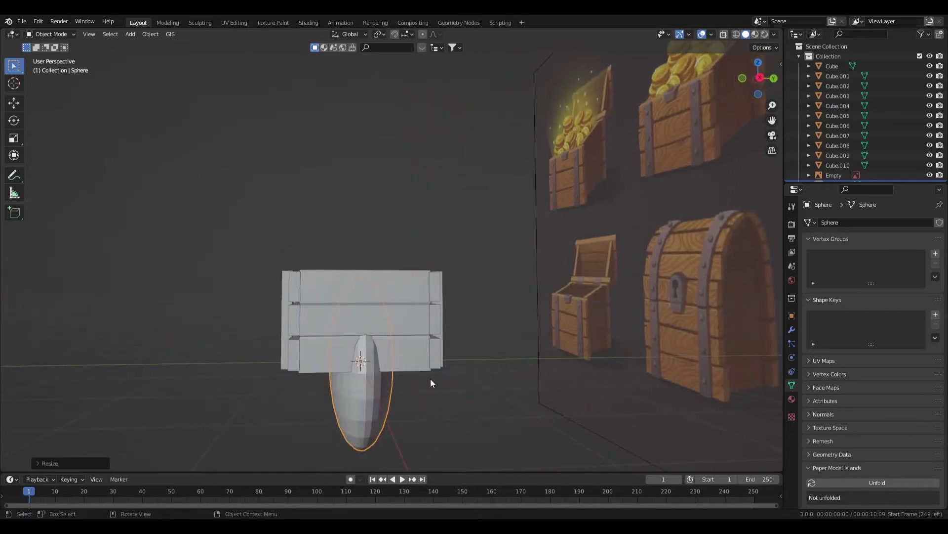
key("s")
key("y")
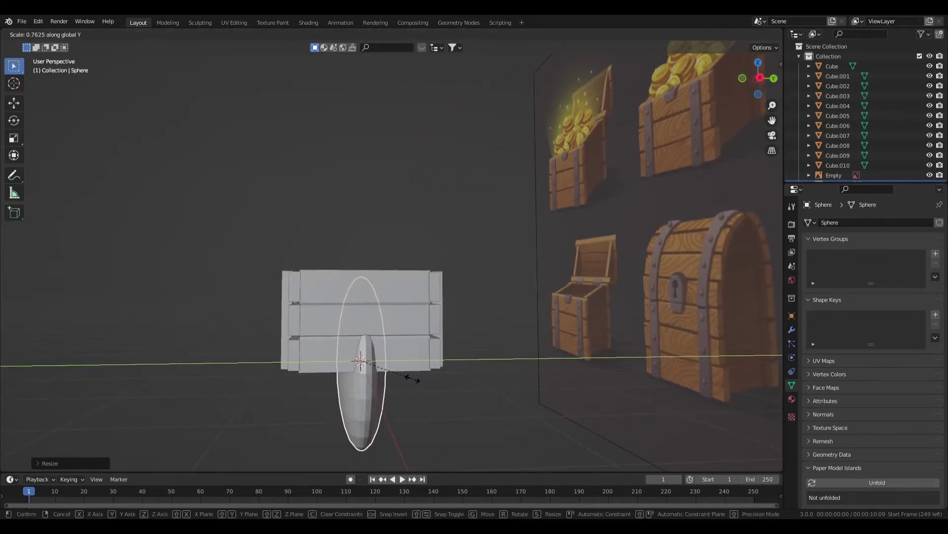
left_click(413, 378)
middle_click_drag(411, 378, 458, 388)
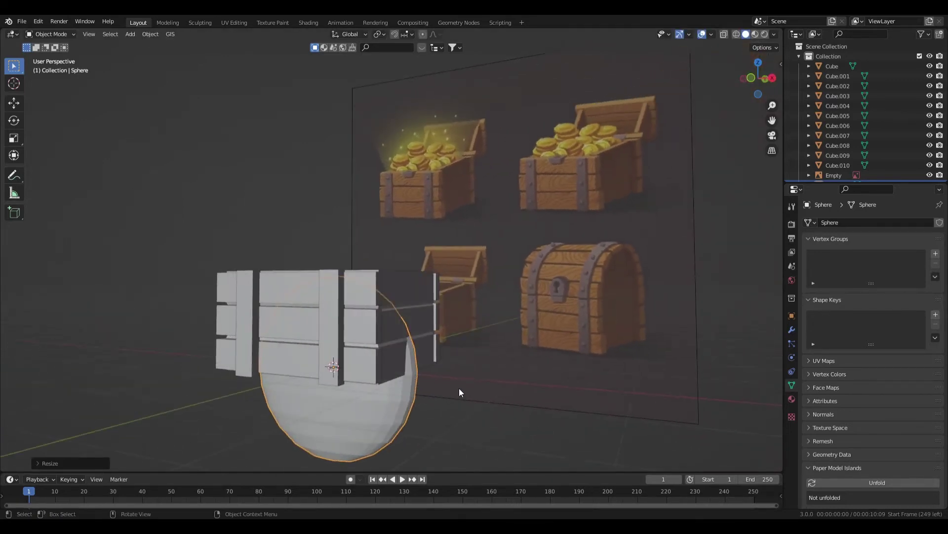
Step: Scale the flattened sphere down uniformly to the size of a small rivet, judging it from the front
key("KP_1")
key("s")
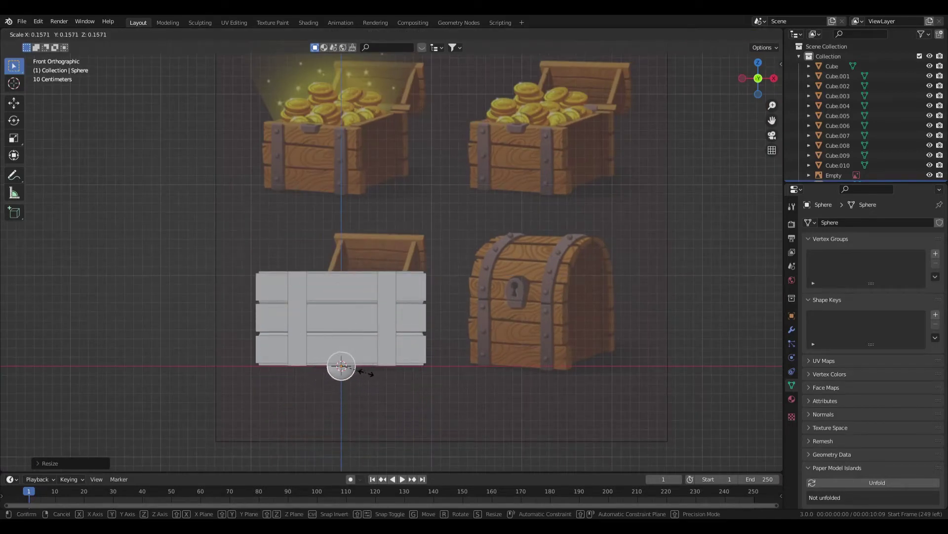
left_click(348, 368)
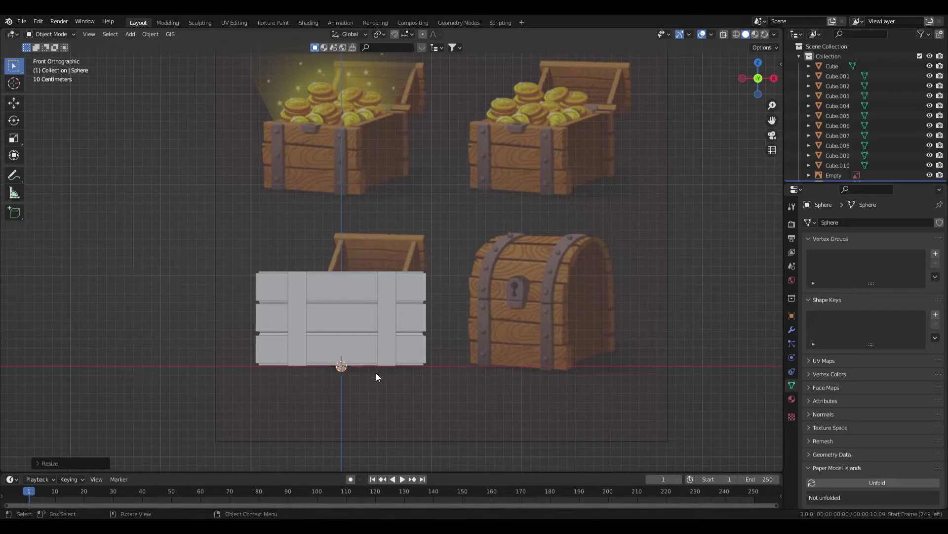
Step: Raise the rivet along Z to the chest's mid-height and shift it along X onto the left strap
key("g")
key("z")
left_click(377, 325)
key("g")
key("x")
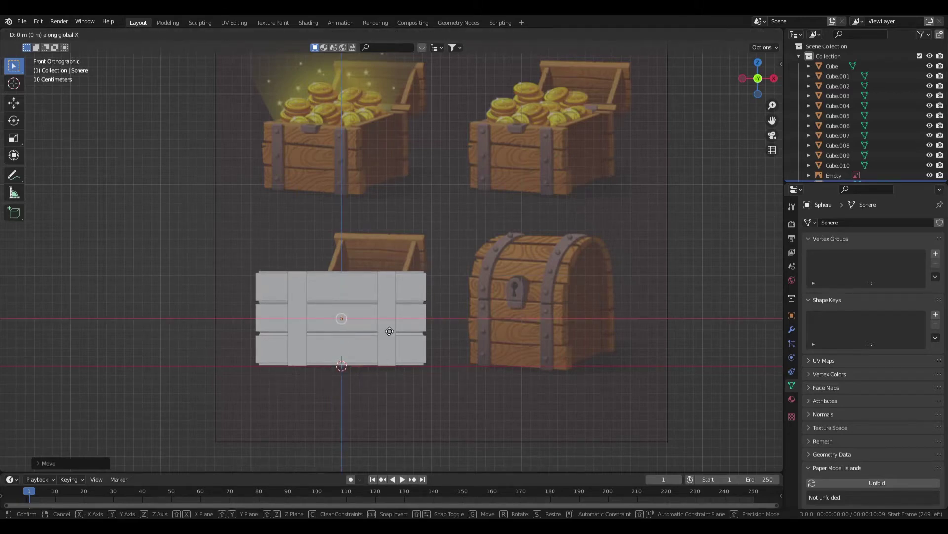
left_click(348, 333)
Step: Move the rivet about -0.88 m along Y so it sits on the left strap's front face
middle_click_drag(350, 331, 384, 335)
key("g")
key("y")
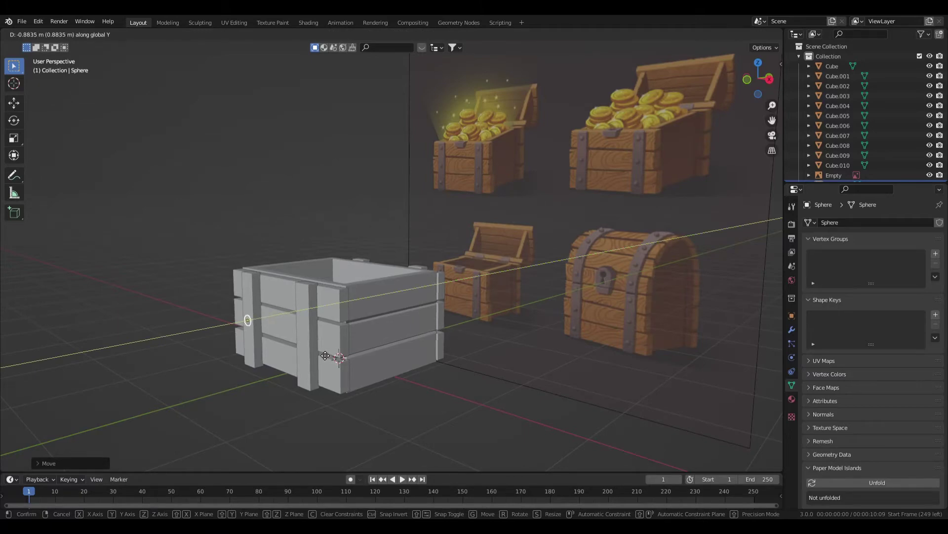
left_click(325, 355)
middle_click_drag(324, 354, 334, 336)
scroll(334, 336, "up", 3)
Step: Duplicate the rivet about 0.35 m up along Z onto the upper part of the left front strap
key("KP_1")
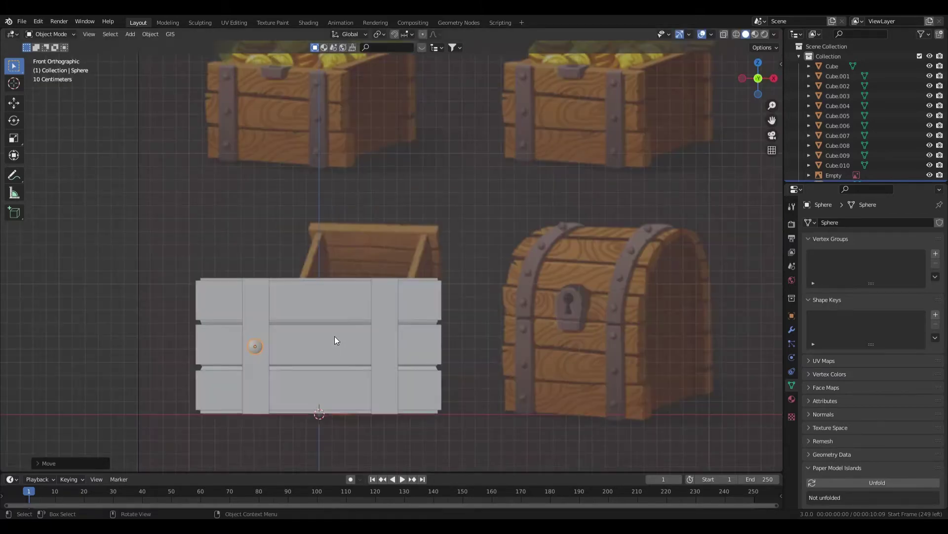
scroll(254, 385, "up", 3)
middle_click_drag(254, 386, 356, 302, "shift")
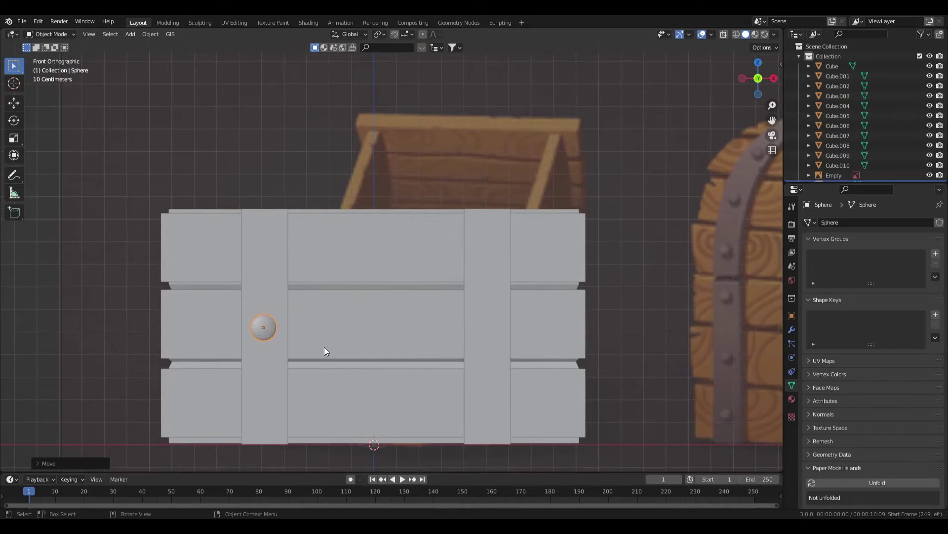
middle_click_drag(253, 327, 357, 342)
key("shift+d")
key("z")
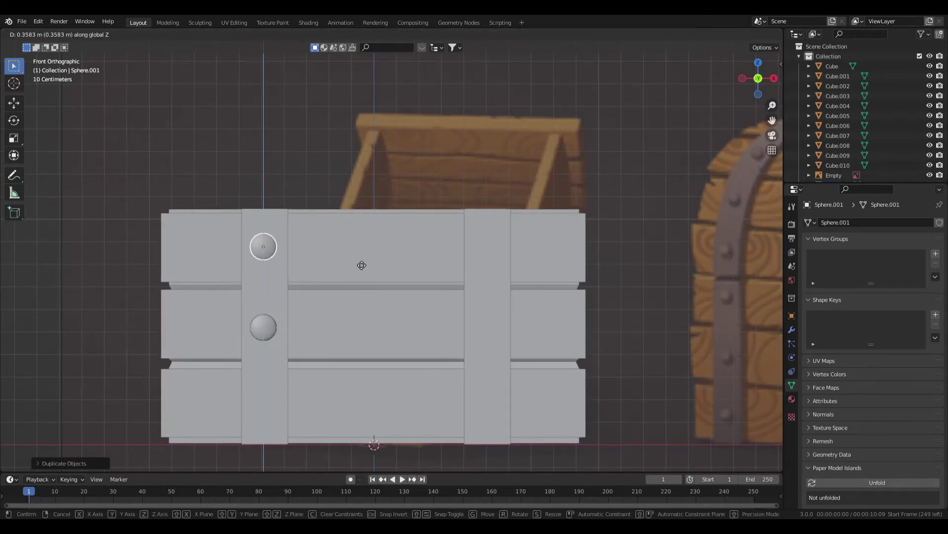
left_click(359, 267)
Step: Duplicate the middle rivet about 0.34 m down along Z onto the lower part of the left front strap
left_click(260, 333)
key("shift+d")
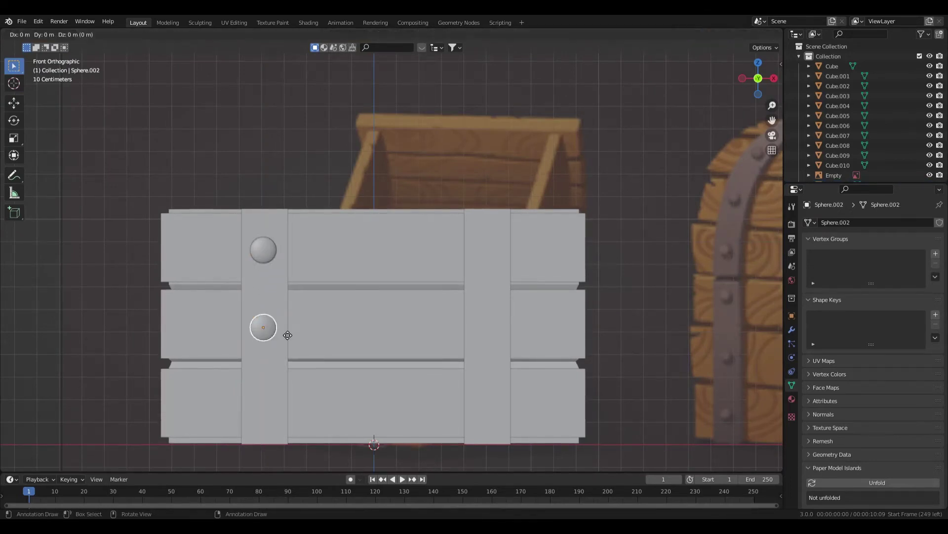
key("z")
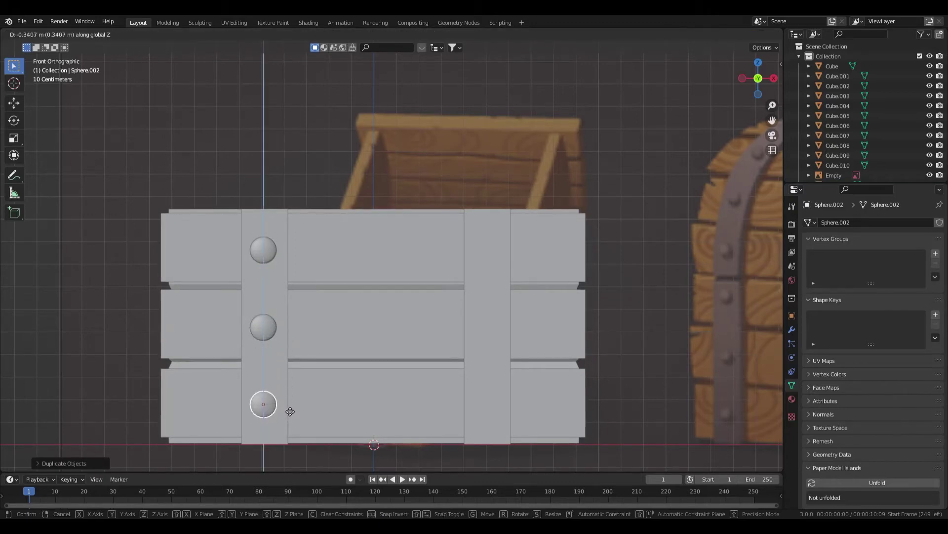
left_click(290, 412)
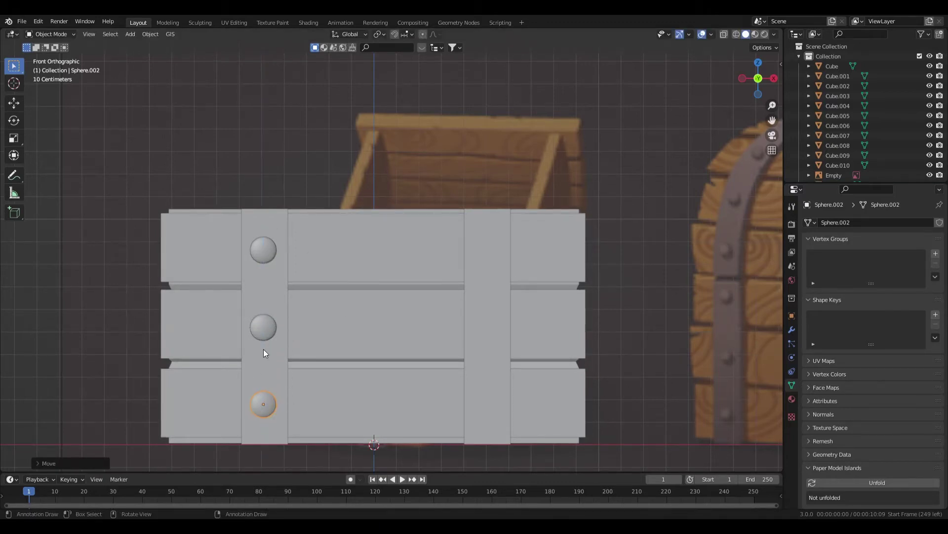
Step: Duplicate the left front strap's three rivets along X and center the copies on the right front strap
left_click(263, 257)
left_click(261, 329, "shift")
left_click(264, 407, "shift")
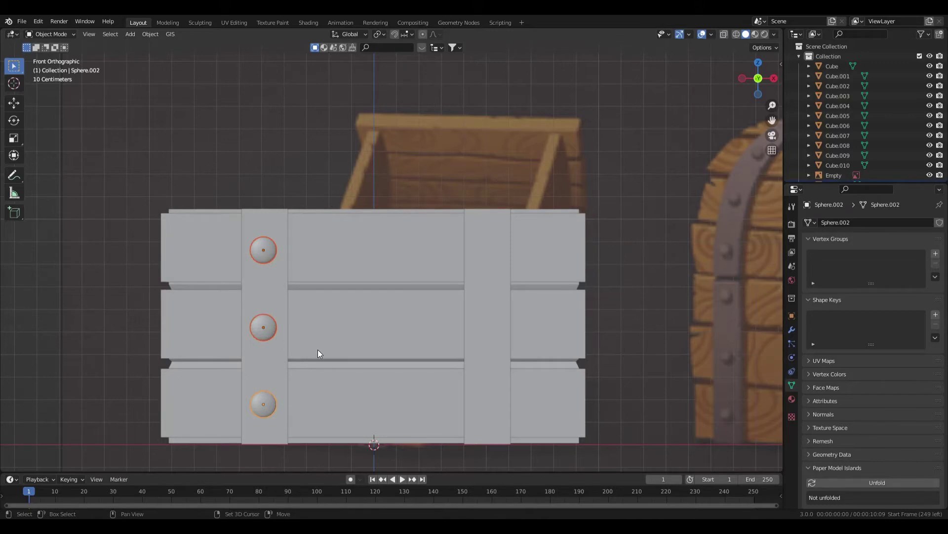
key("shift+d")
key("x")
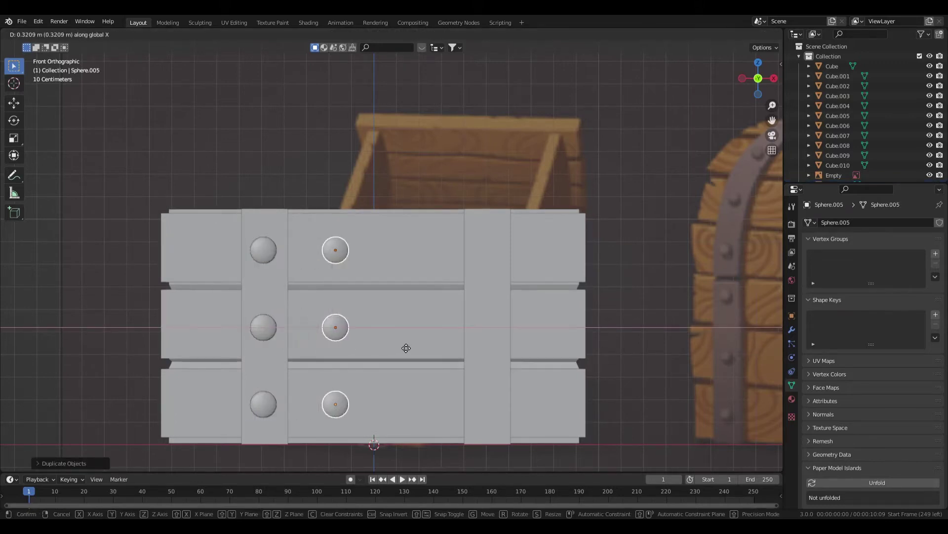
left_click(547, 346)
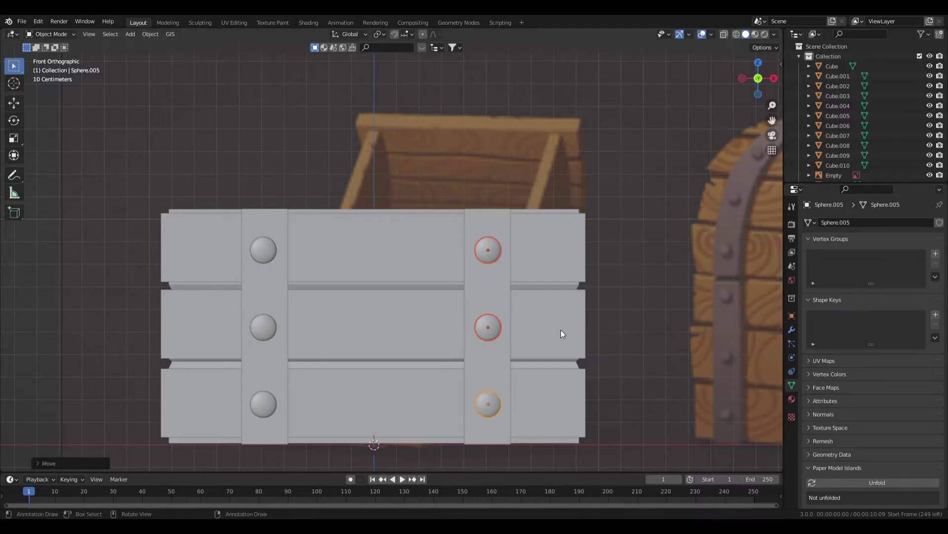
Step: Duplicate all six front rivets about 1.755 m along Y onto the outer faces of the back straps
scroll(539, 330, "down", 3)
middle_click_drag(538, 330, 319, 333)
left_click(317, 323)
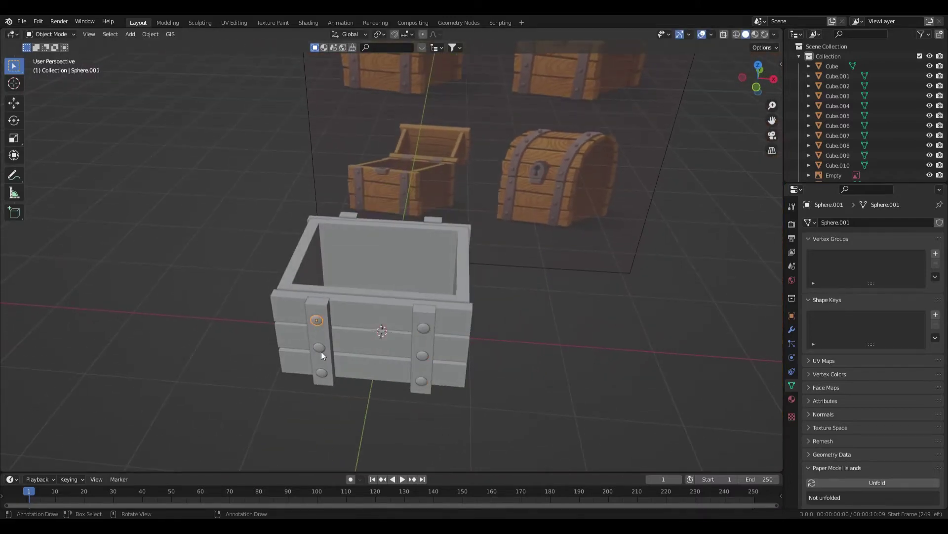
left_click(321, 351, "shift")
left_click(323, 374, "shift")
left_click(422, 381, "shift")
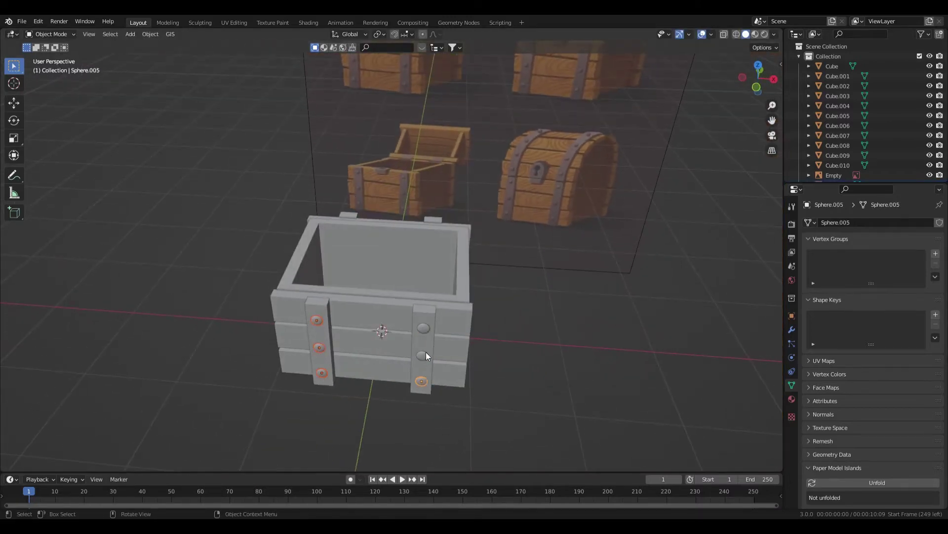
left_click(425, 351, "shift")
left_click(422, 325, "shift")
middle_click_drag(423, 325, 489, 287)
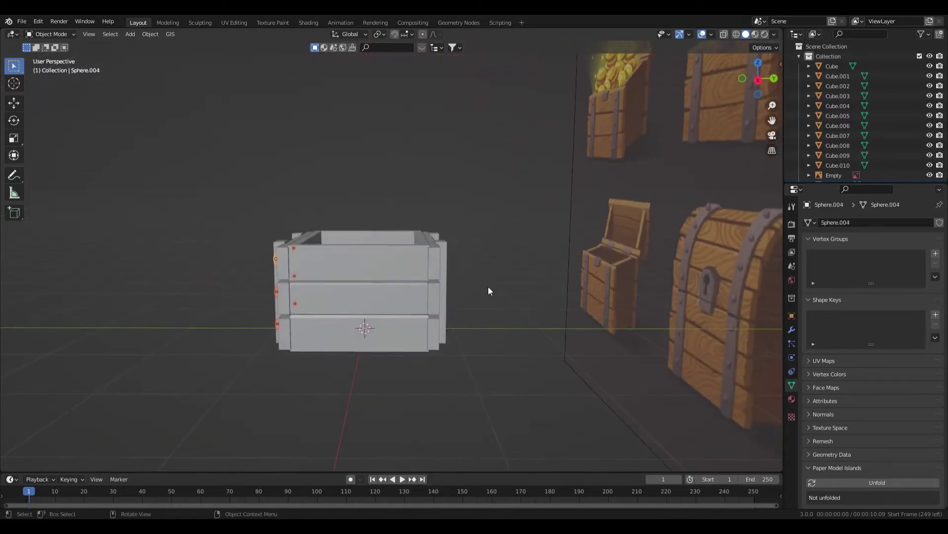
key("shift+d")
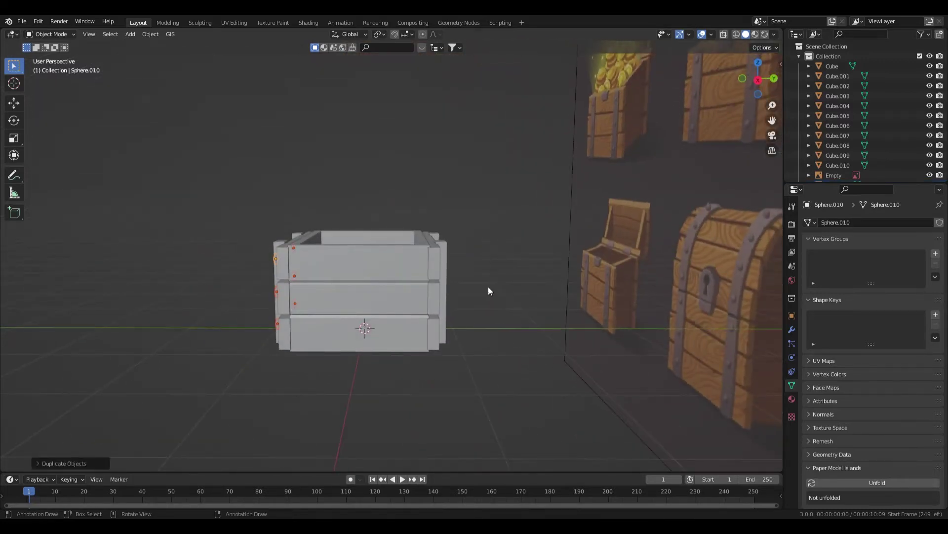
key("y")
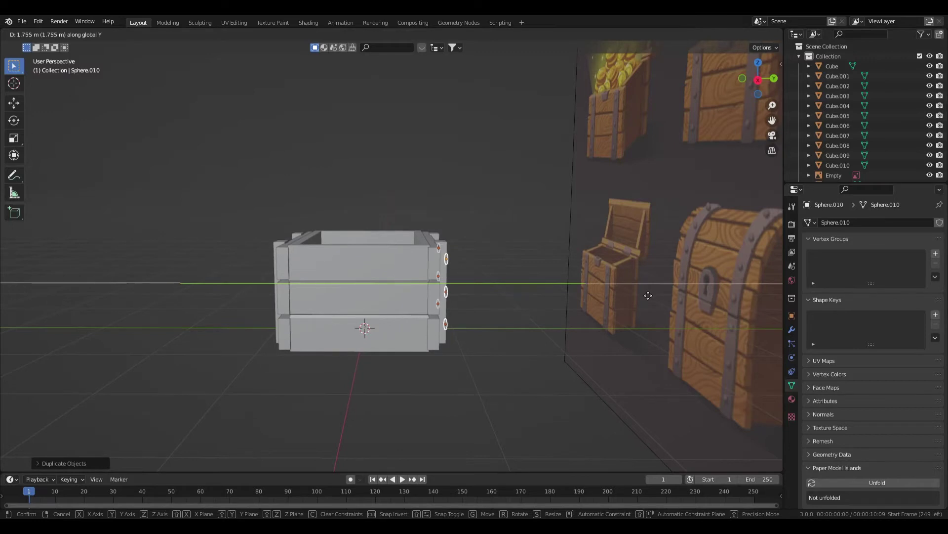
left_click(649, 294)
Step: Nudge the six back rivets about 0.006 m outward along Y so they protrude from the back straps
middle_click_drag(598, 307, 506, 306)
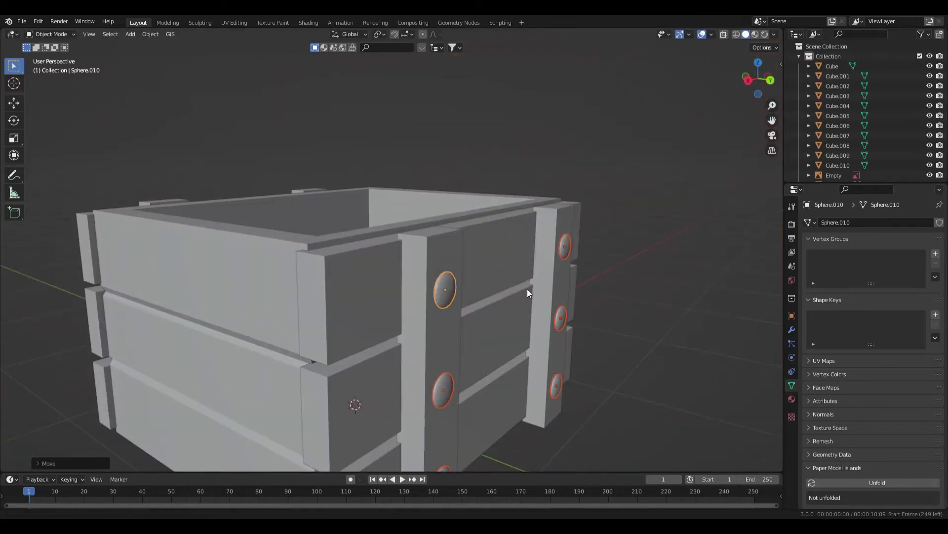
middle_click_drag(526, 289, 466, 285)
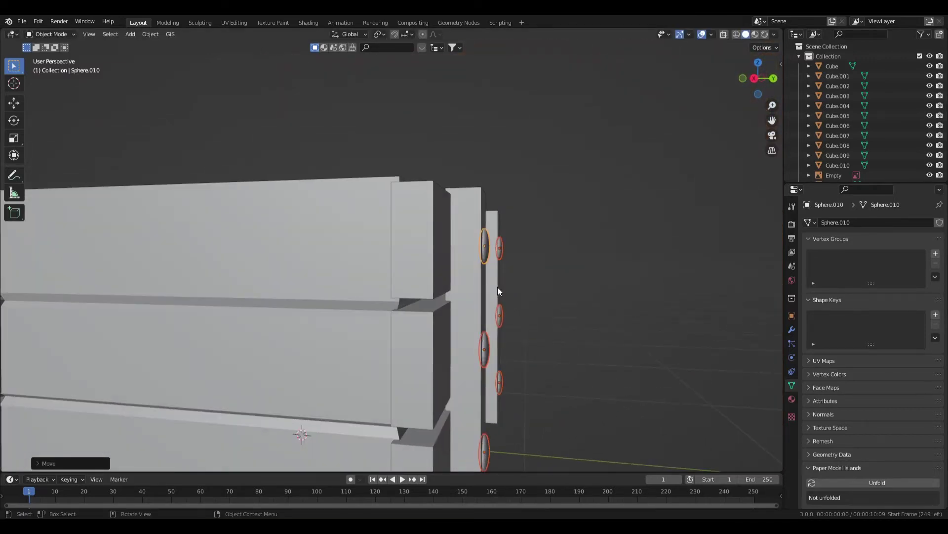
key("g")
key("y")
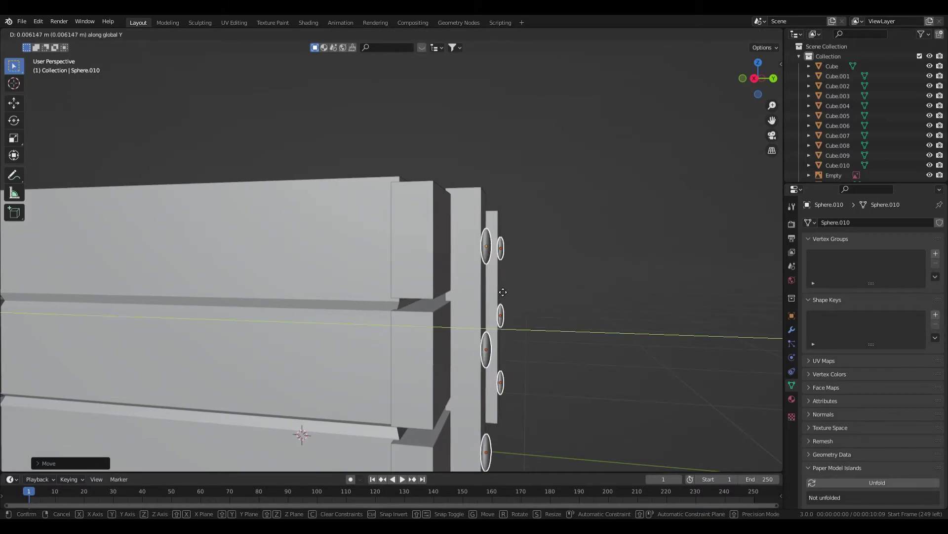
left_click(503, 292)
Step: Return to the front view and save the chest file
middle_click_drag(555, 272, 440, 295)
scroll(365, 296, "down", 4)
key("KP_1")
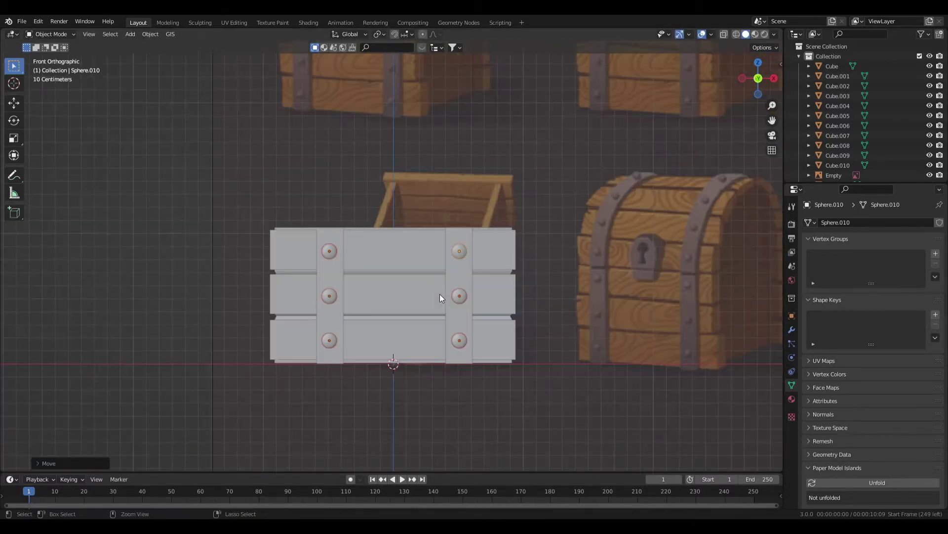
key("ctrl+s")
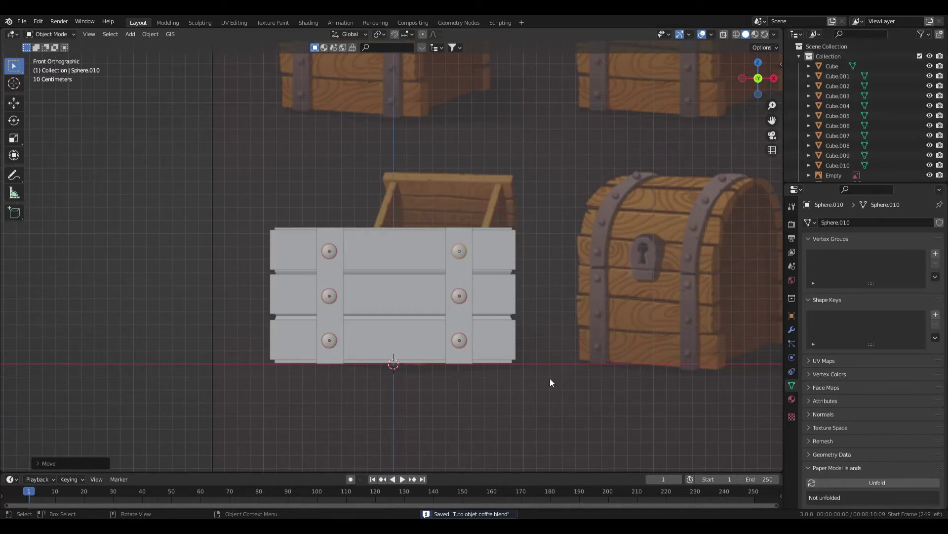
Step: Add a cube and scale it down uniformly to a small block for the chest's front latch
middle_click_drag(550, 378, 613, 356)
left_click(602, 367)
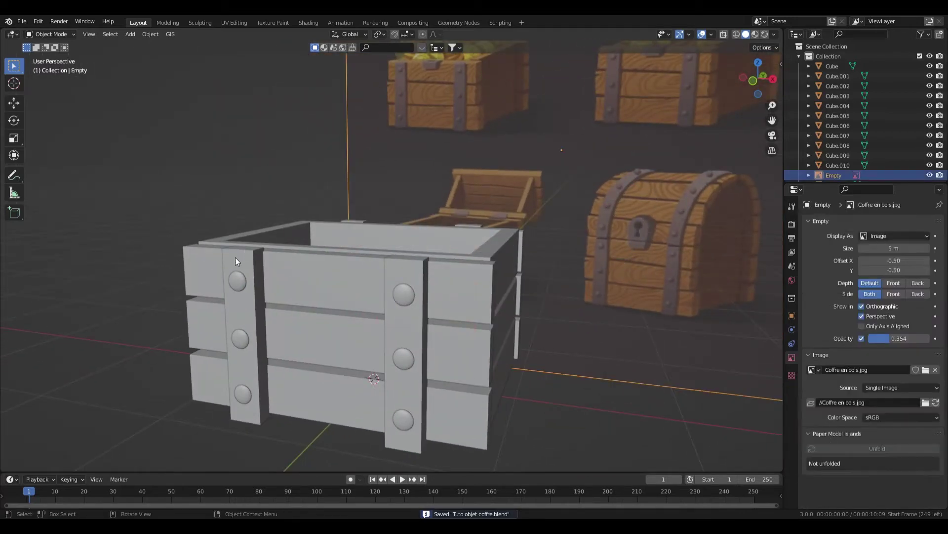
key("KP_Decimal")
middle_click_drag(380, 306, 370, 314)
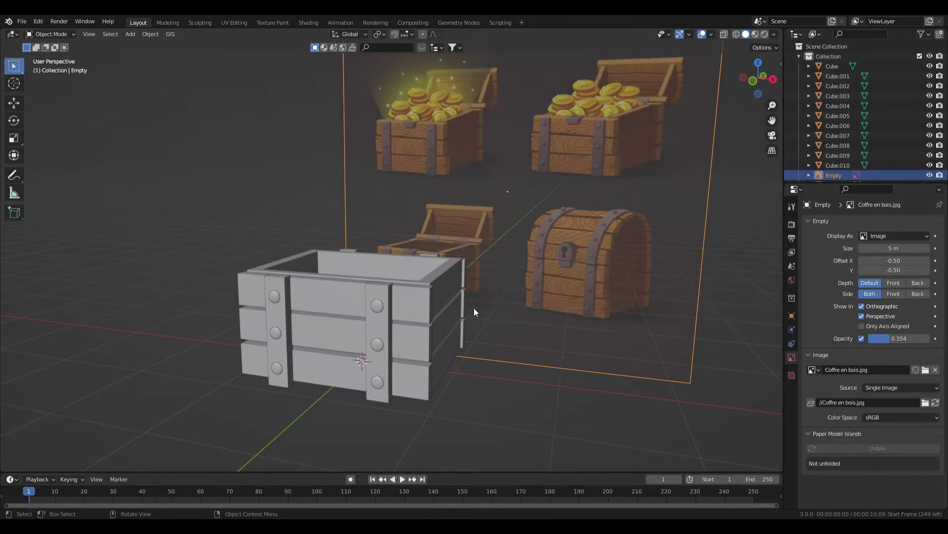
middle_click_drag(496, 350, 511, 334, "shift")
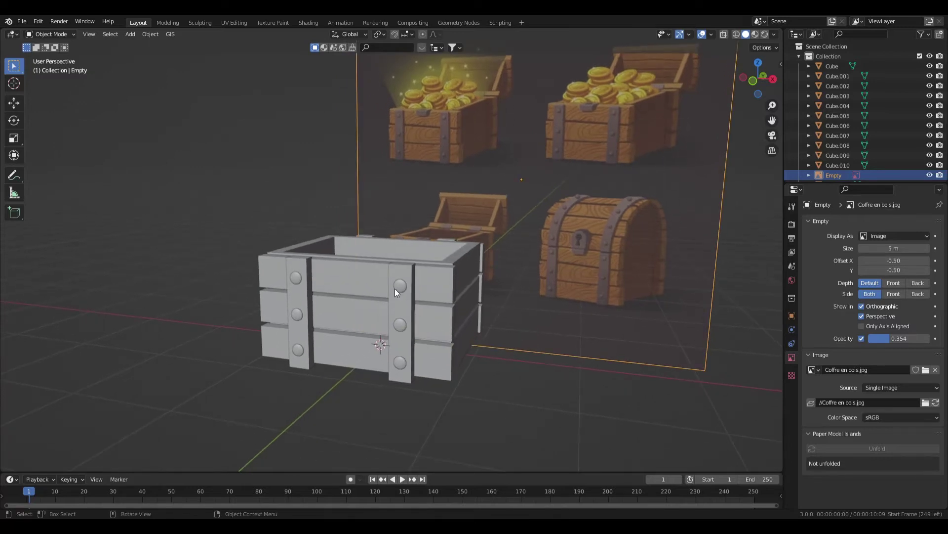
key("shift+a")
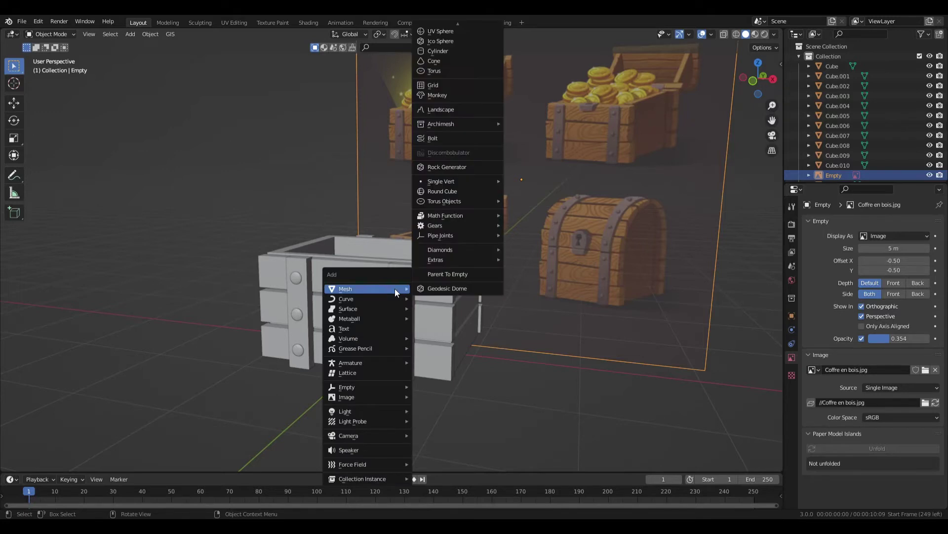
key("shift+a")
left_click(411, 194)
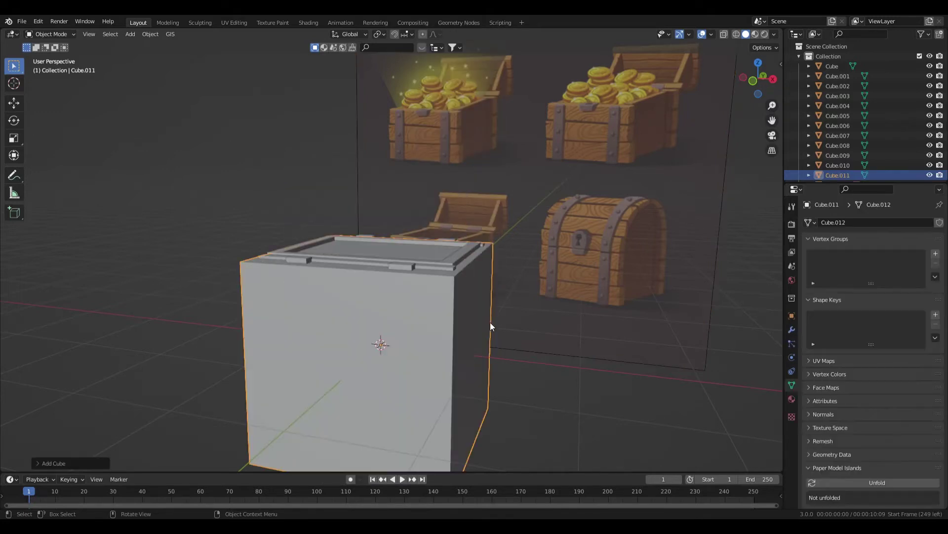
key("s")
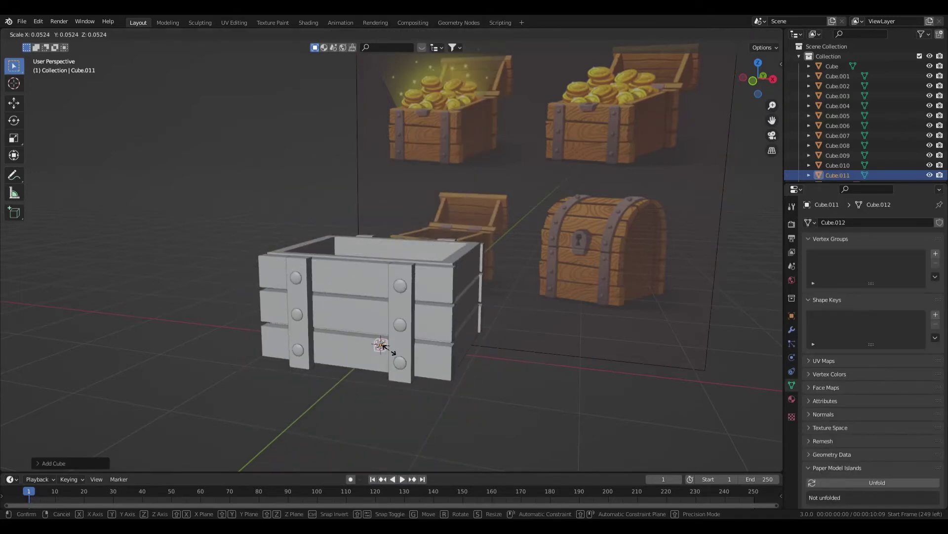
left_click(399, 348)
Step: Move the small block along Y to the chest's front face and raise it along Z to the upper edge
key("g")
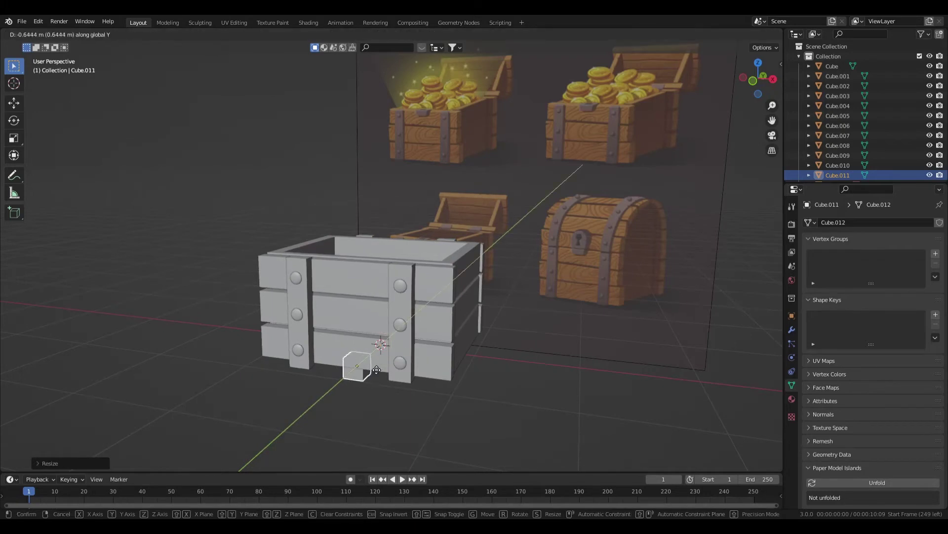
left_click(365, 368)
key("g")
key("z")
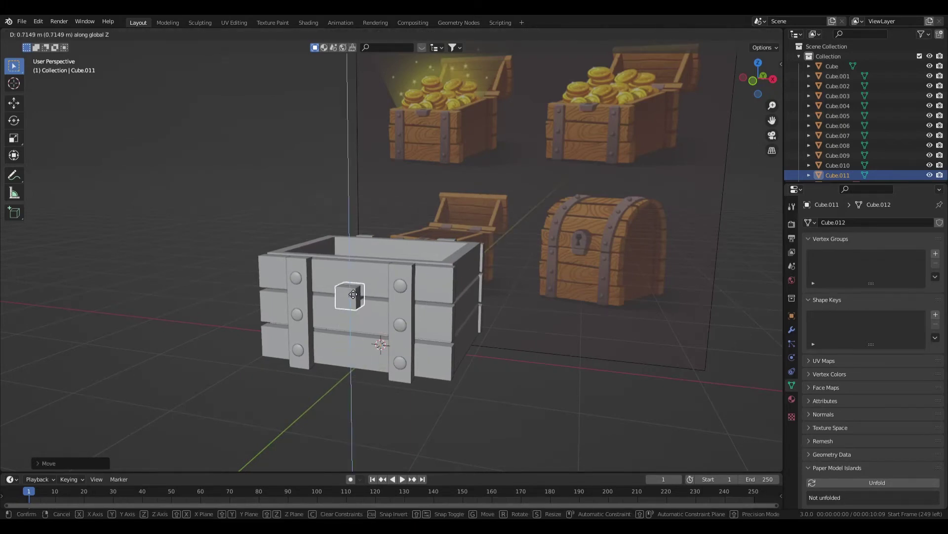
left_click(346, 317)
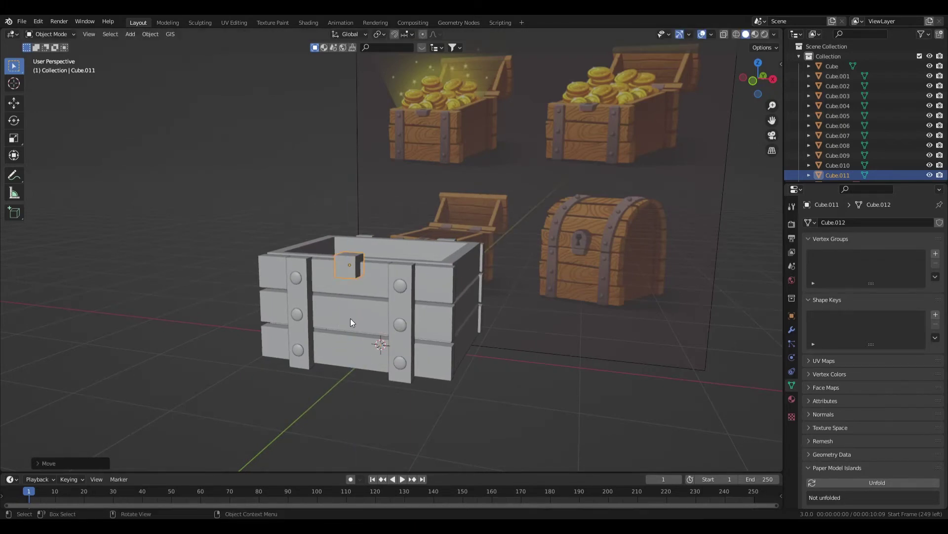
Step: Lower the block about 0.04 m along Z so its top lines up with the chest's rim from the front
key("KP_1")
scroll(420, 312, "up", 3)
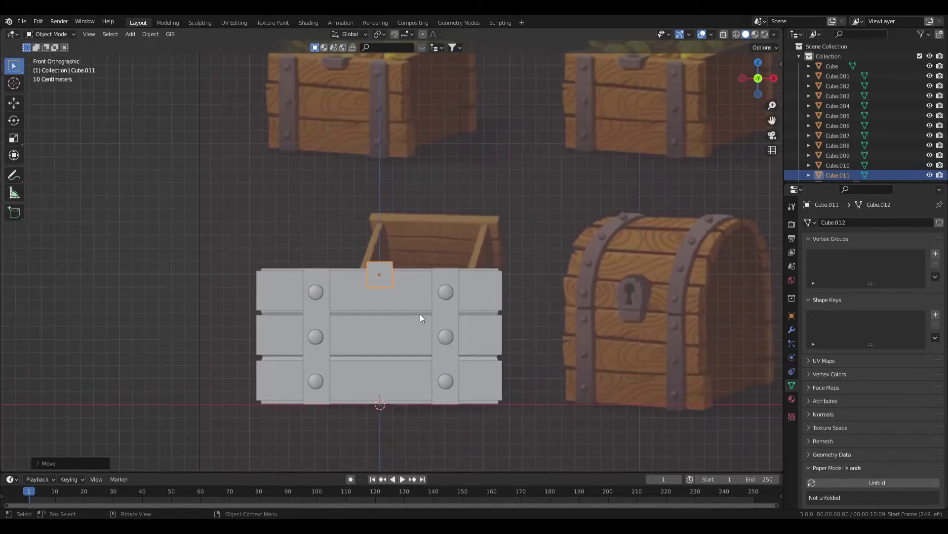
scroll(420, 316, "up", 1)
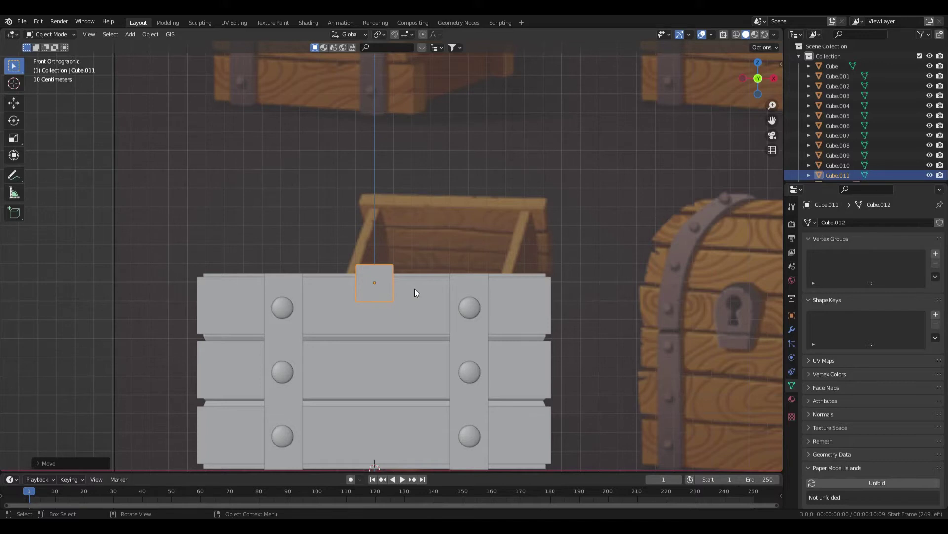
key("g")
key("z")
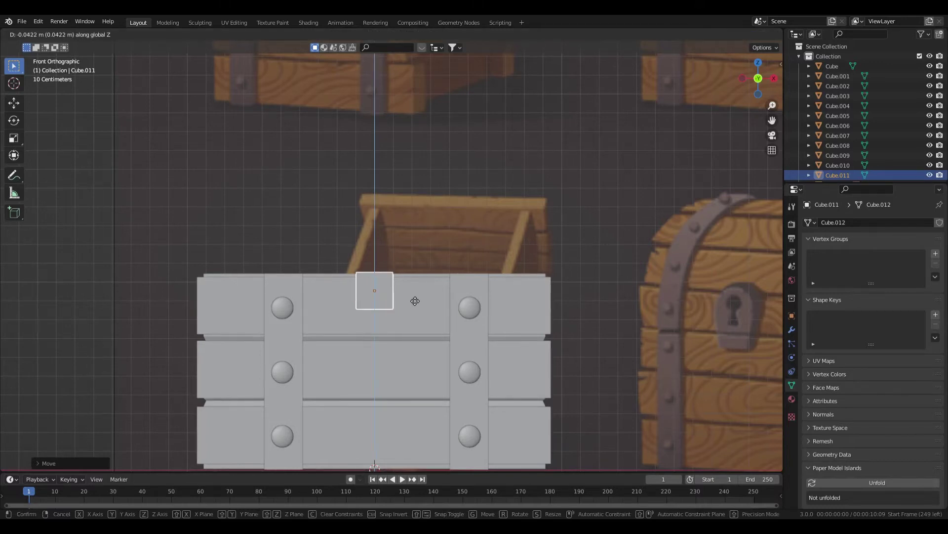
left_click(439, 296)
scroll(573, 240, "down", 2)
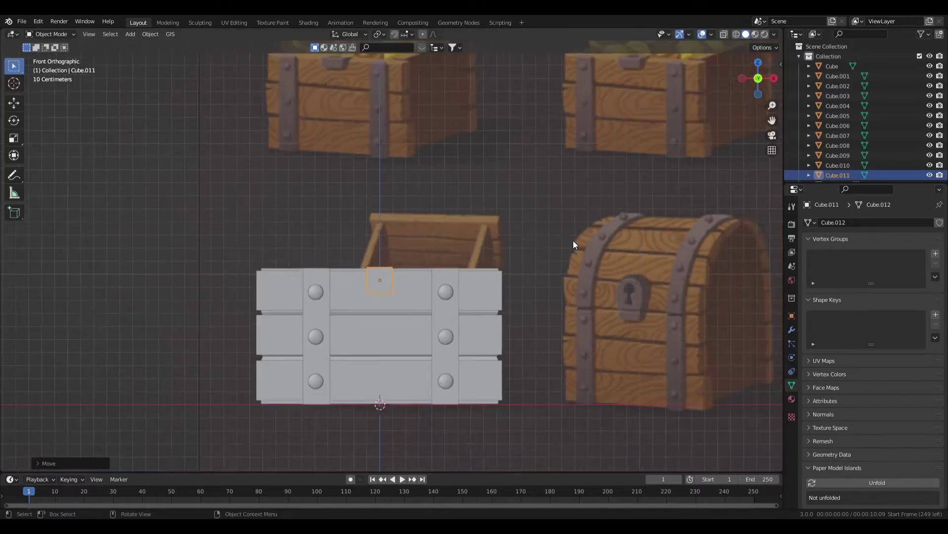
scroll(435, 261, "up", 1)
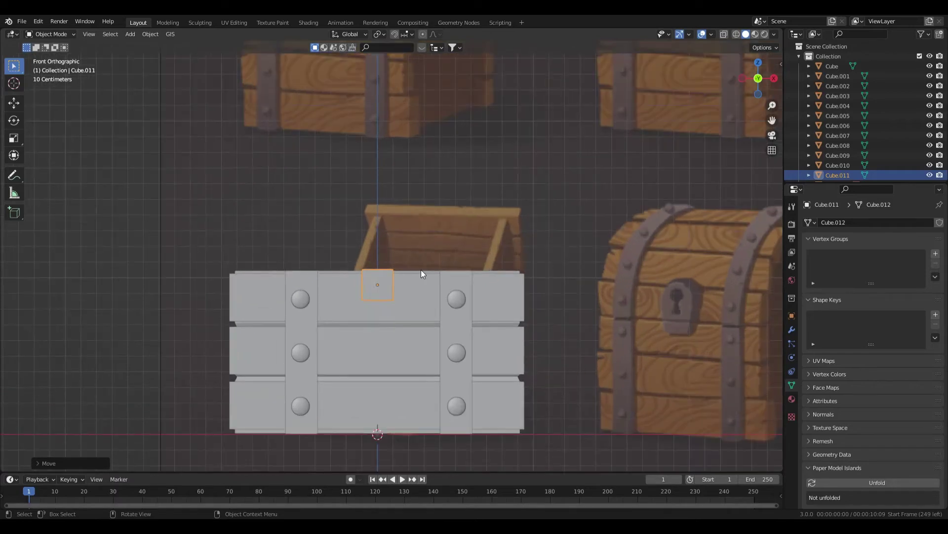
key("g")
key("z")
key("Escape")
middle_click_drag(422, 271, 451, 298)
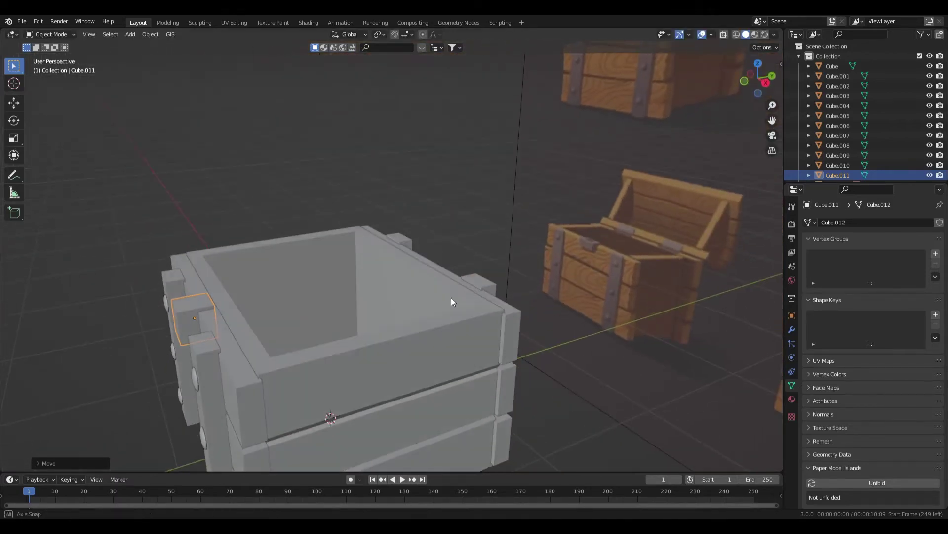
scroll(247, 303, "up", 2)
middle_click_drag(247, 303, 429, 298, "shift")
key("g")
key("y")
key("Escape")
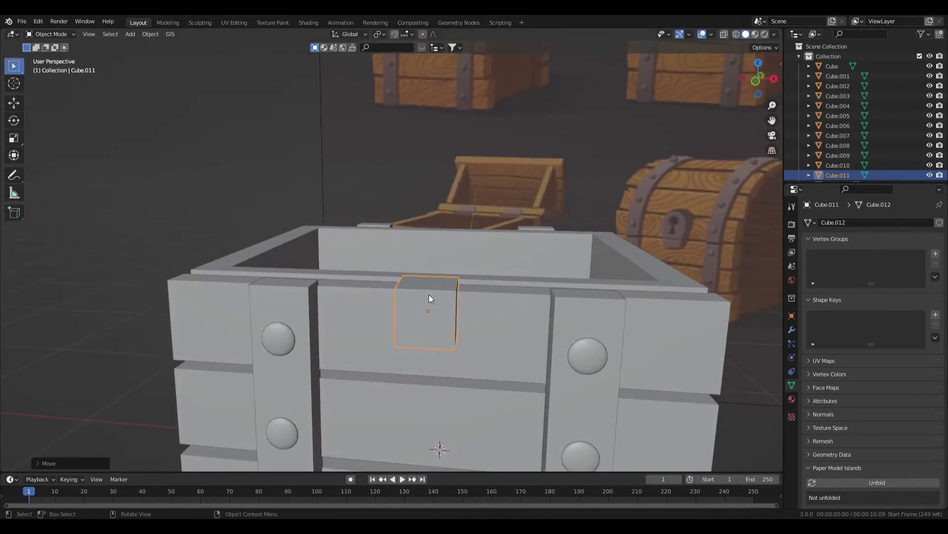
Step: Open the block's mesh for editing in the front view with X-ray display on
key("KP_1")
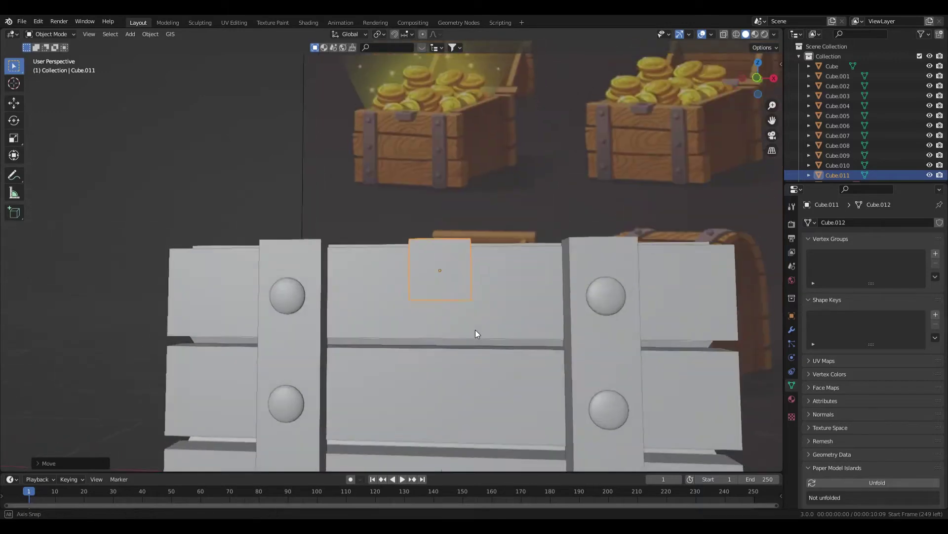
scroll(482, 334, "up", 3)
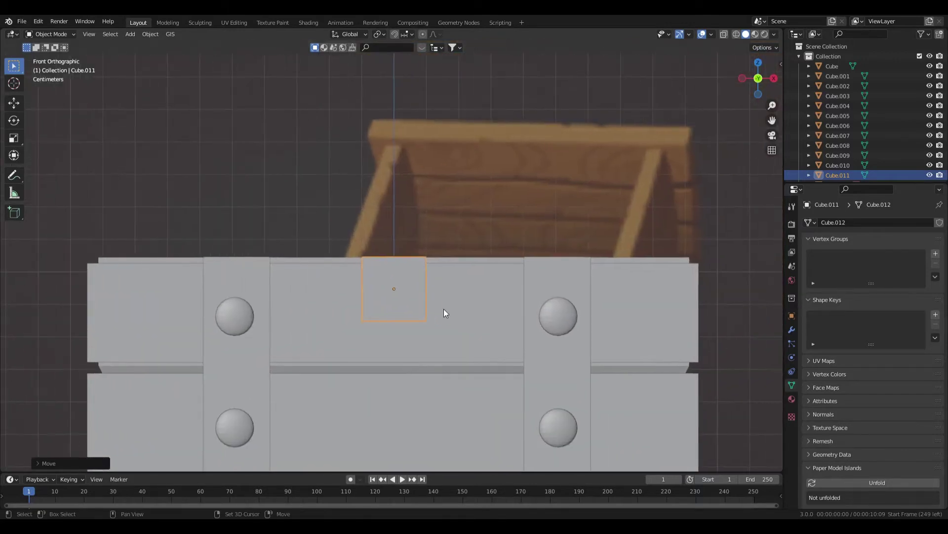
key("Tab")
key("alt+z")
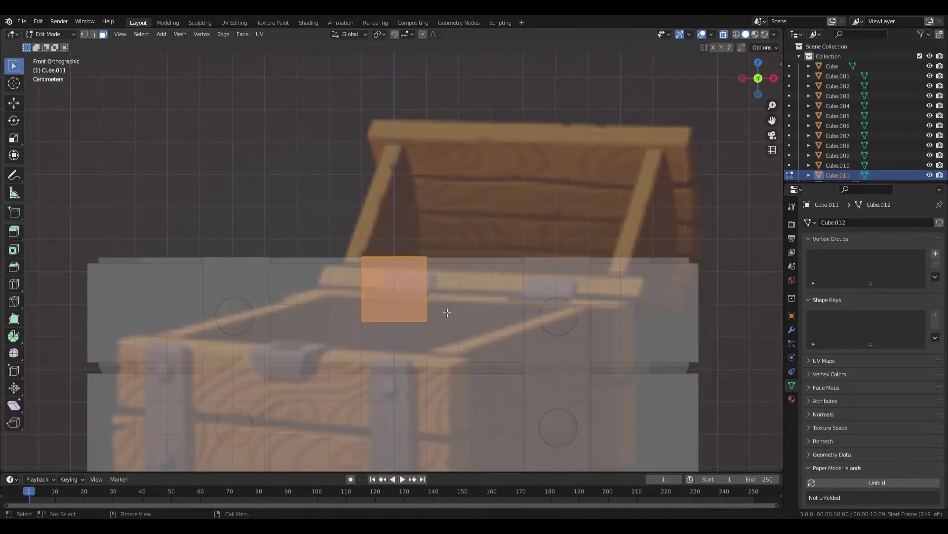
Step: Narrow the bottom vertices of the cube on the chest's front along the X axis
key("1")
scroll(400, 280, "up", 2)
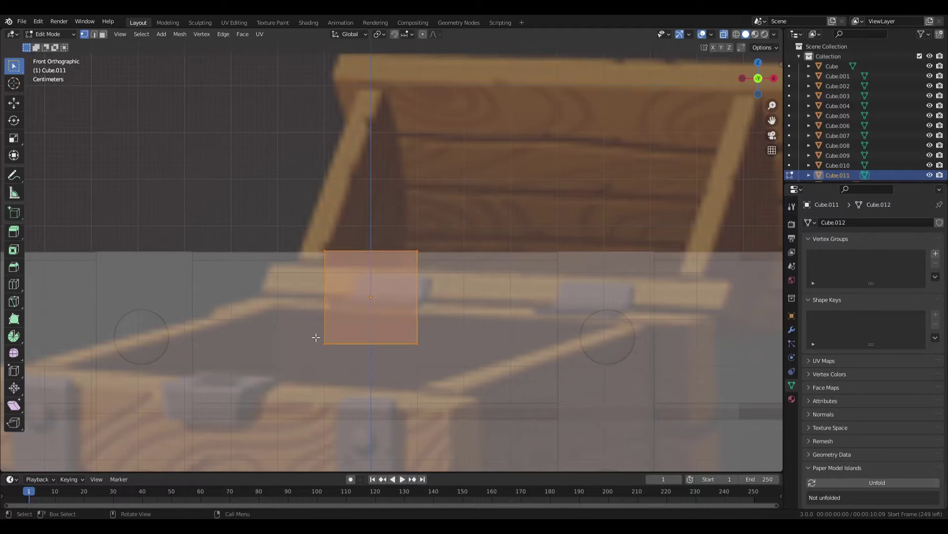
left_click_drag(313, 335, 464, 357)
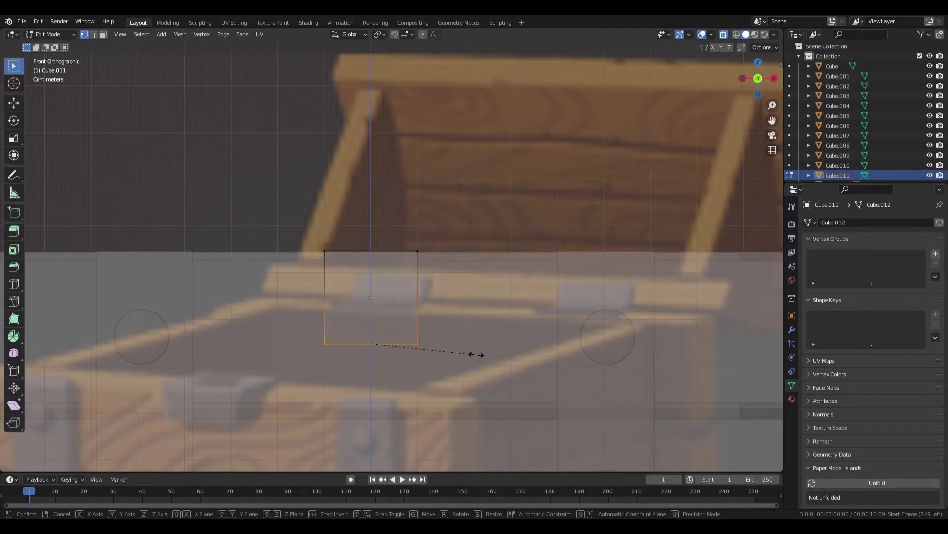
key("s")
key("x")
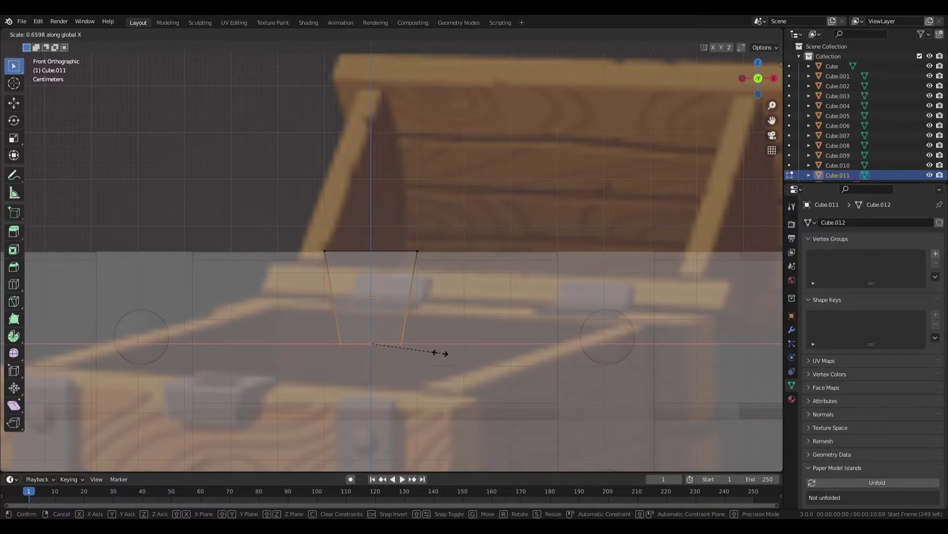
left_click(458, 351)
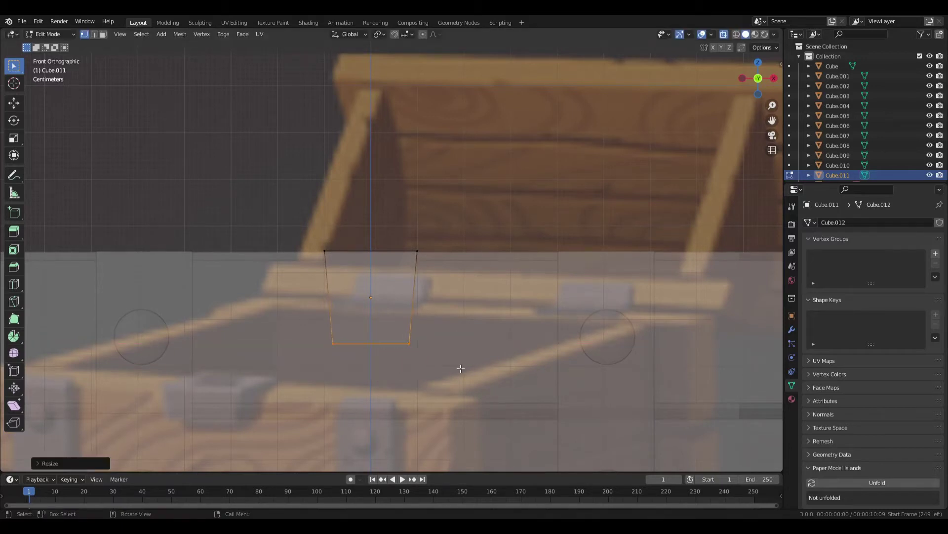
Step: Widen the cube's top vertices along the X axis to about 1.47 times their width
left_click_drag(277, 224, 466, 270)
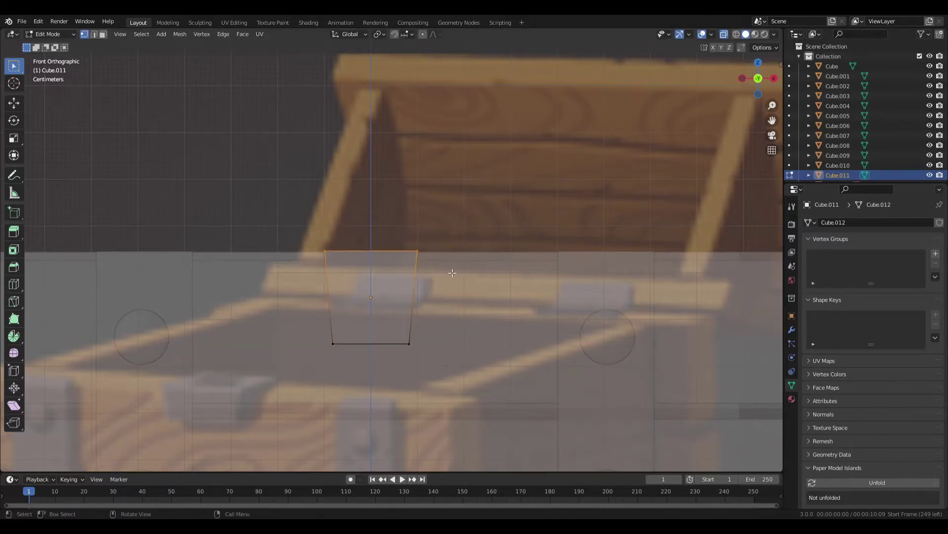
key("s")
key("x")
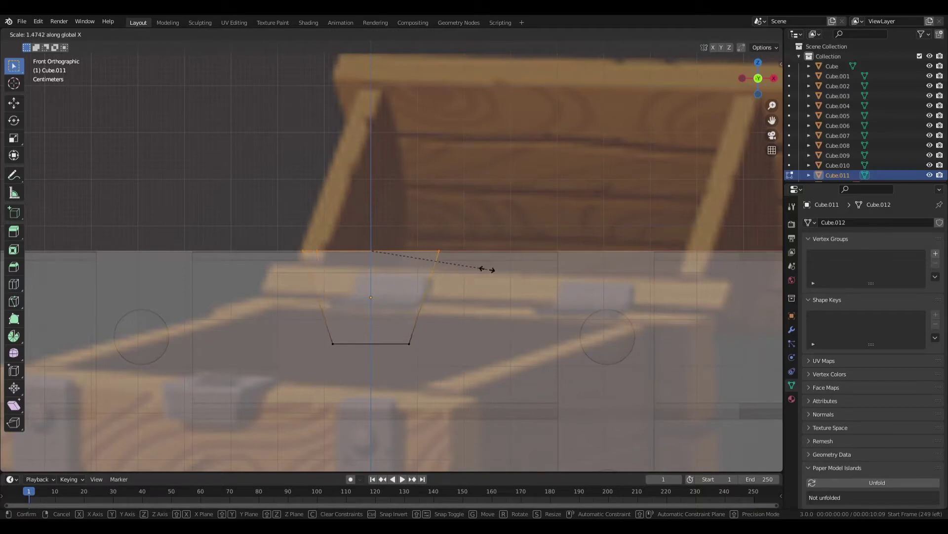
left_click(487, 269)
Step: Inset the top face of the tapered block to leave a thin rim around it
middle_click_drag(433, 311, 445, 314)
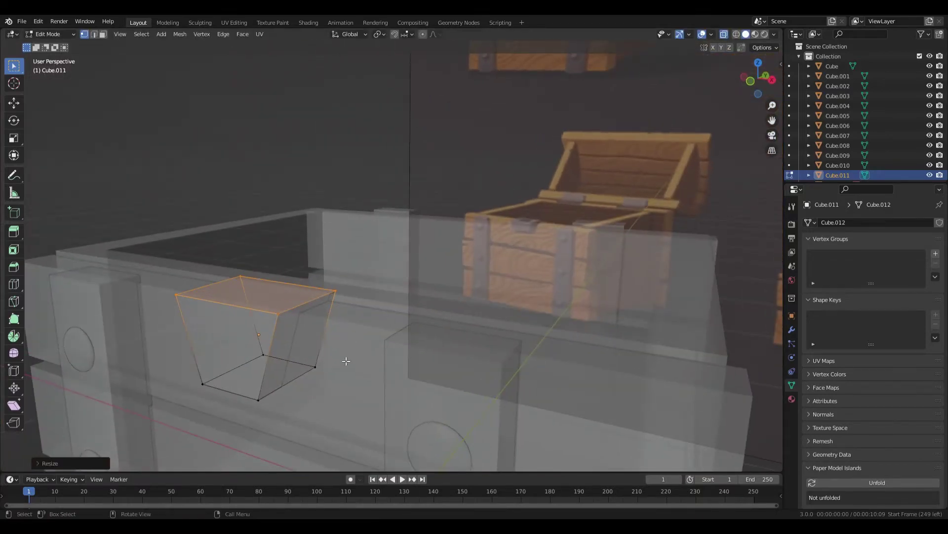
left_click(282, 303)
key("3")
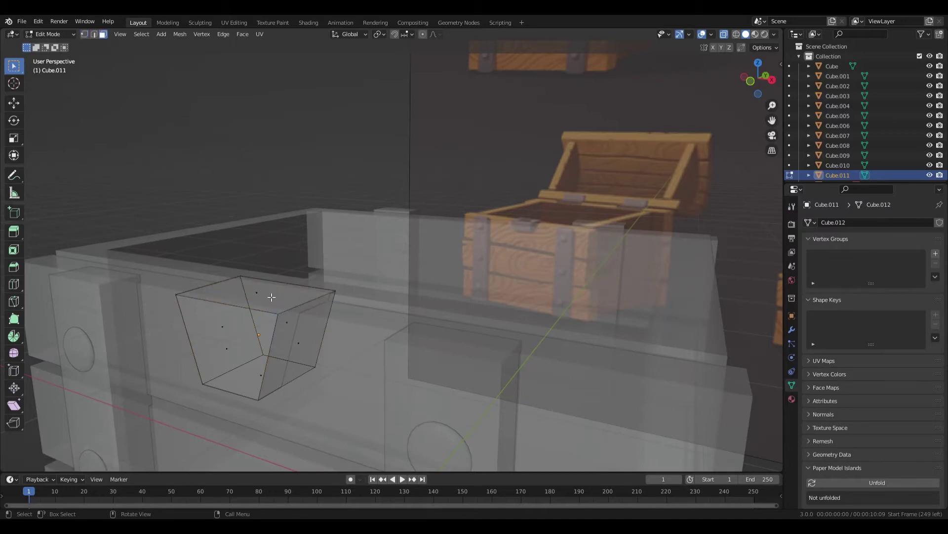
left_click(275, 298)
middle_click_drag(275, 298, 365, 363)
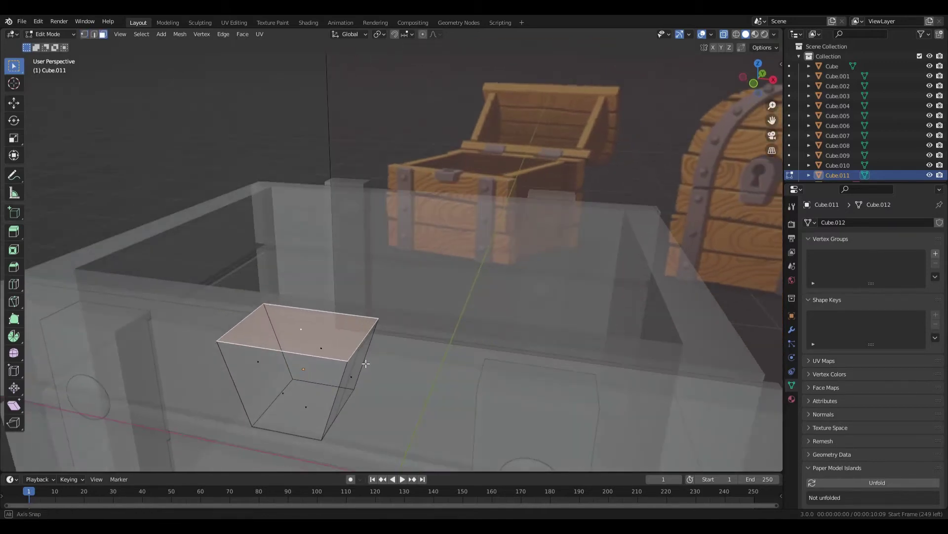
key("i")
left_click(395, 365)
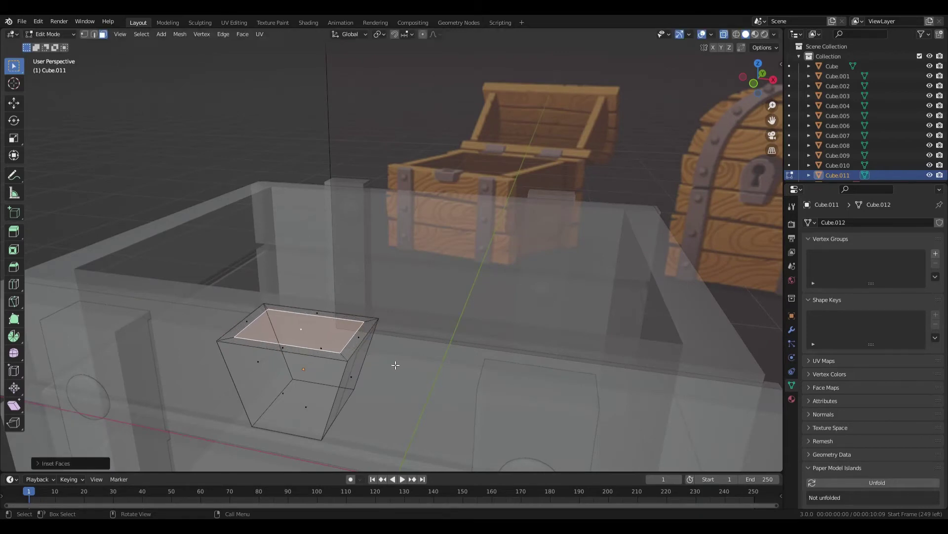
Step: Extrude the inset face about 0.074 m down into the block and scale the new face down slightly
key("e")
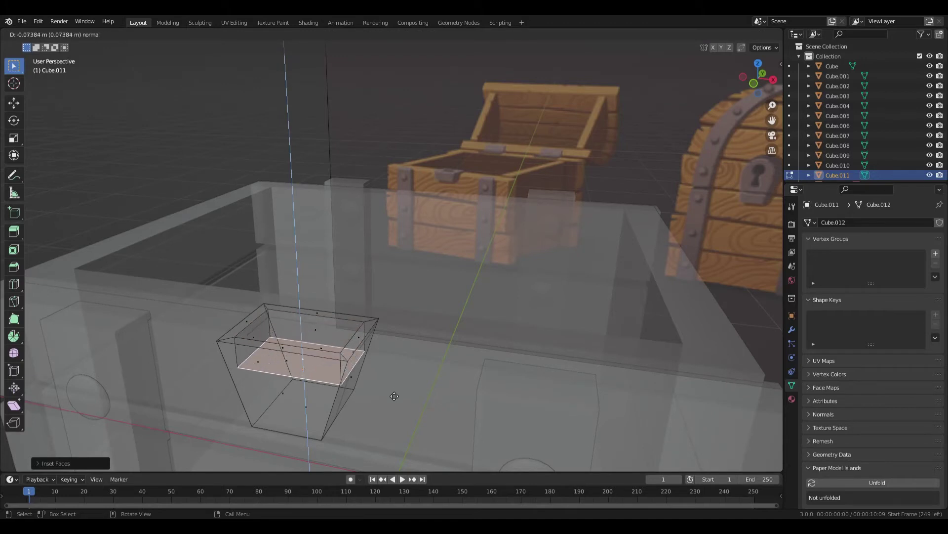
left_click(394, 396)
middle_click_drag(395, 396, 438, 345)
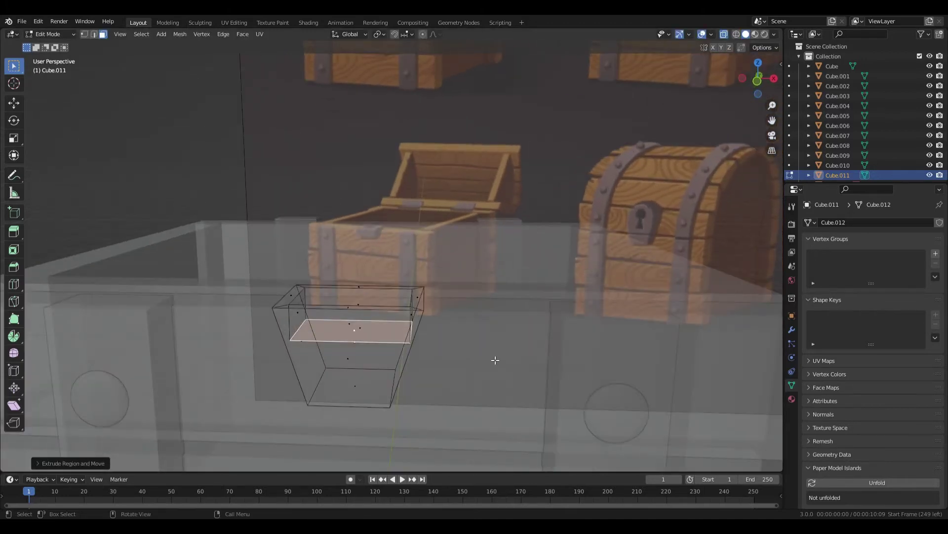
key("s")
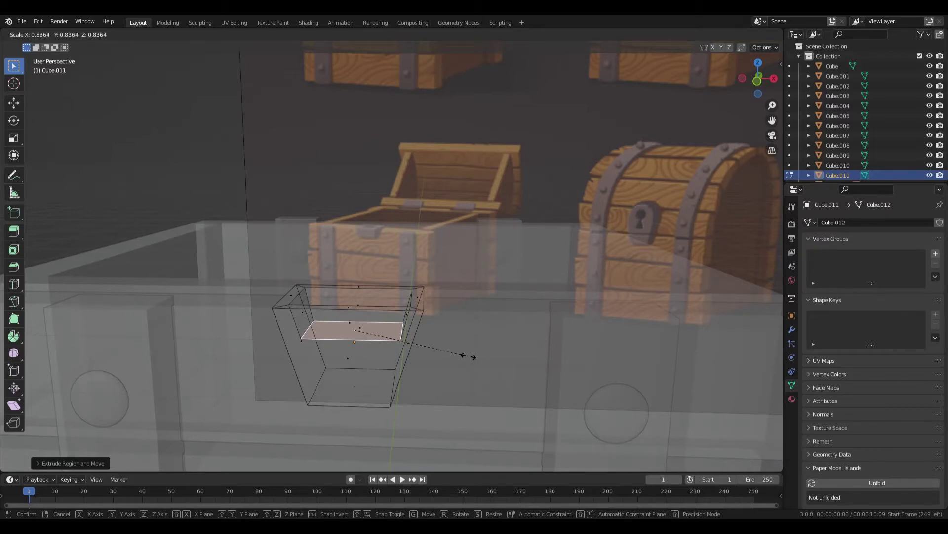
left_click(473, 359)
Step: In front view, lower the recess floor along Z and shrink it to follow the block's tapered sides
key("KP_1")
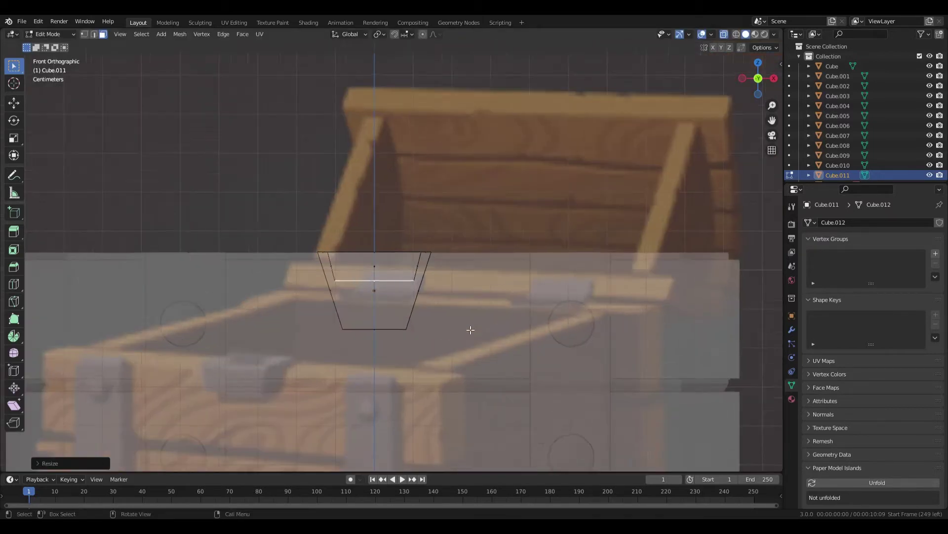
key("g")
key("z")
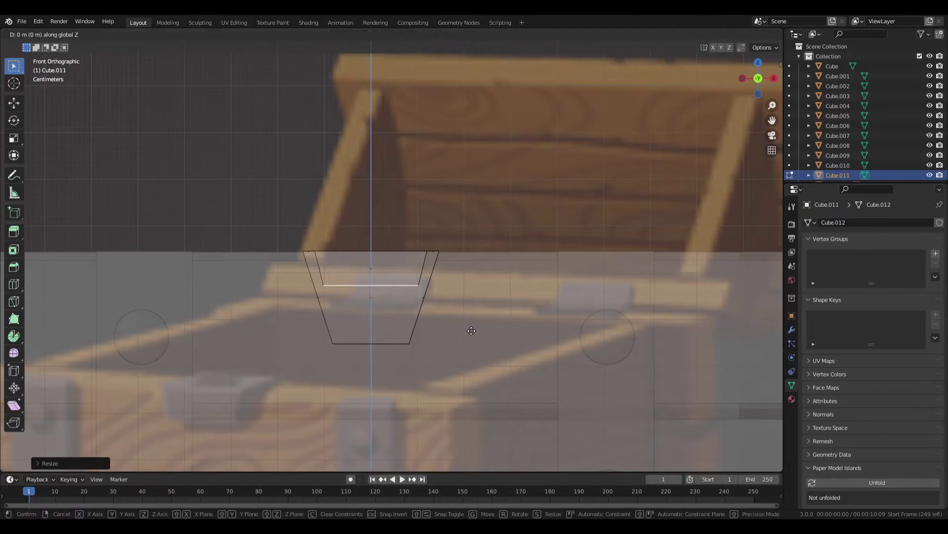
left_click(467, 351)
key("s")
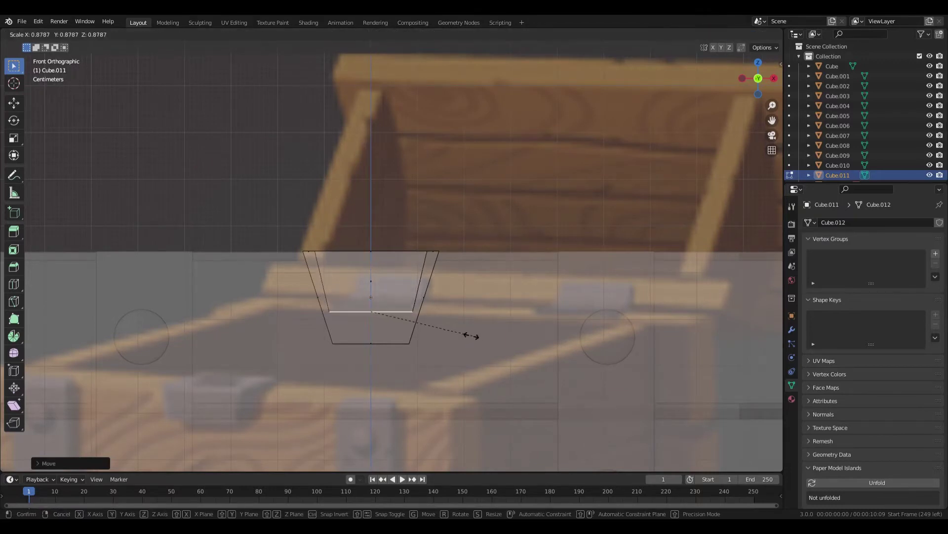
left_click(475, 336)
Step: Lower the recess floor a little further toward the block's bottom and fine-tune its size
key("g")
key("z")
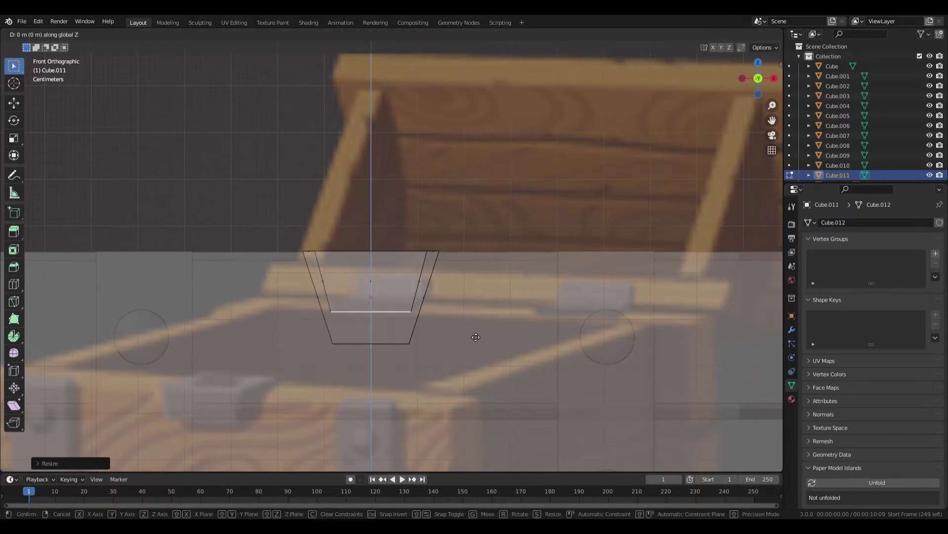
left_click(476, 341)
key("g")
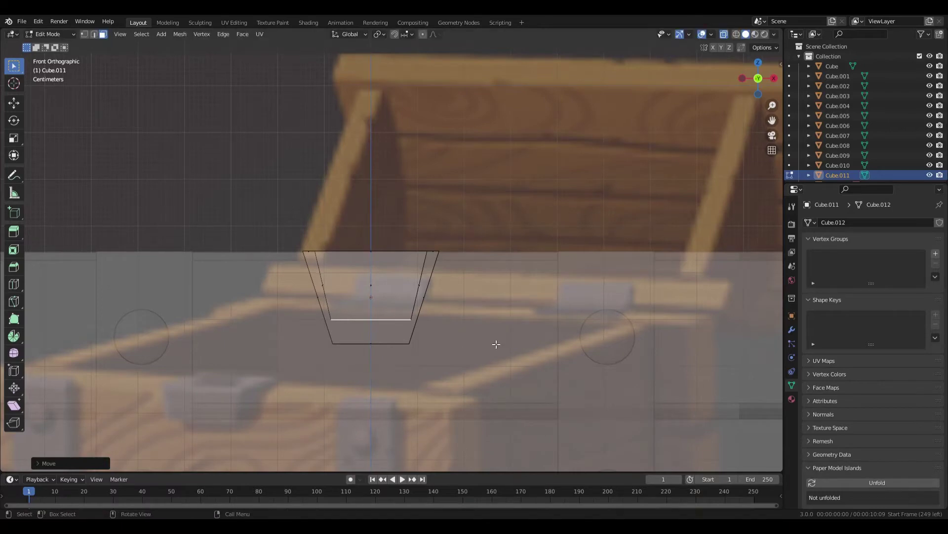
left_click(497, 341)
key("s")
left_click(495, 340)
Step: Turn off X-ray, return to Object Mode and thin the whole block along Y to roughly three quarters of its depth
middle_click_drag(505, 298, 491, 303)
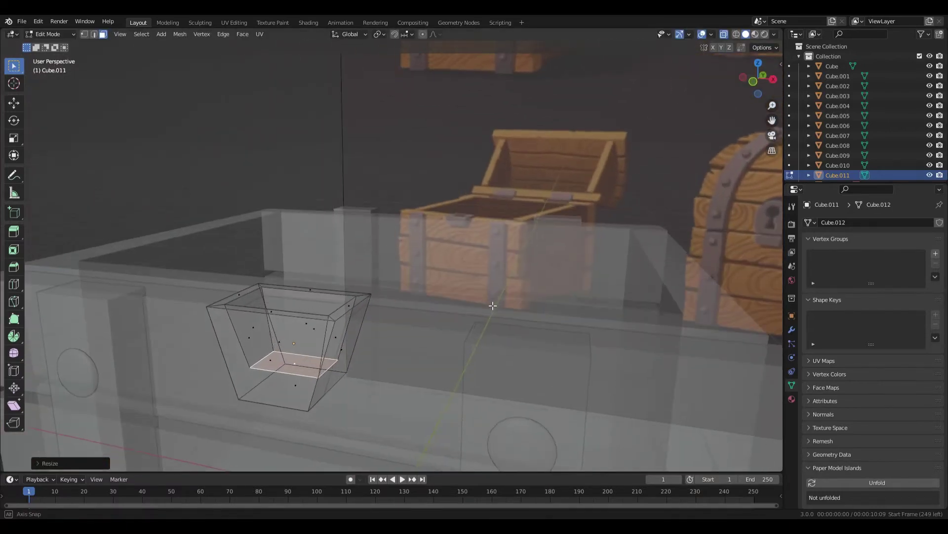
key("alt+z")
middle_click_drag(366, 351, 377, 400)
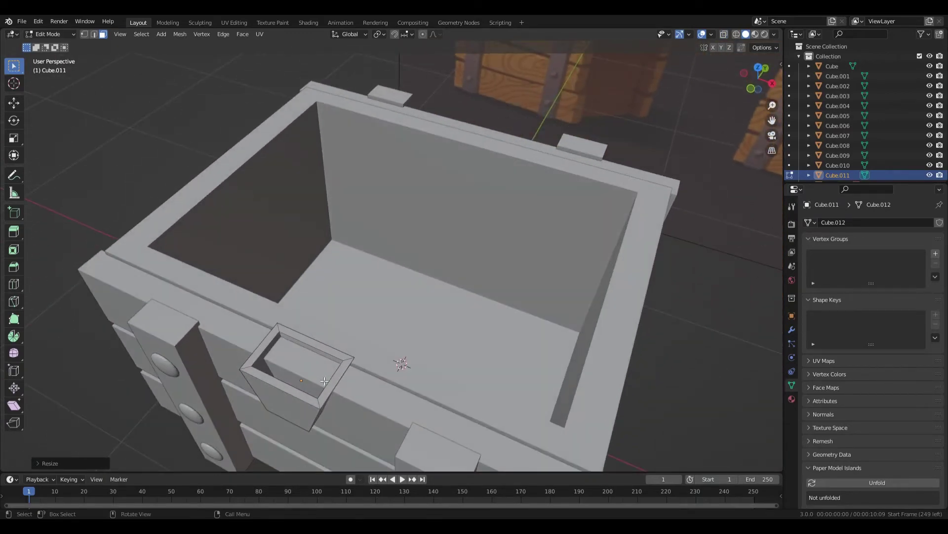
key("Tab")
key("s")
key("y")
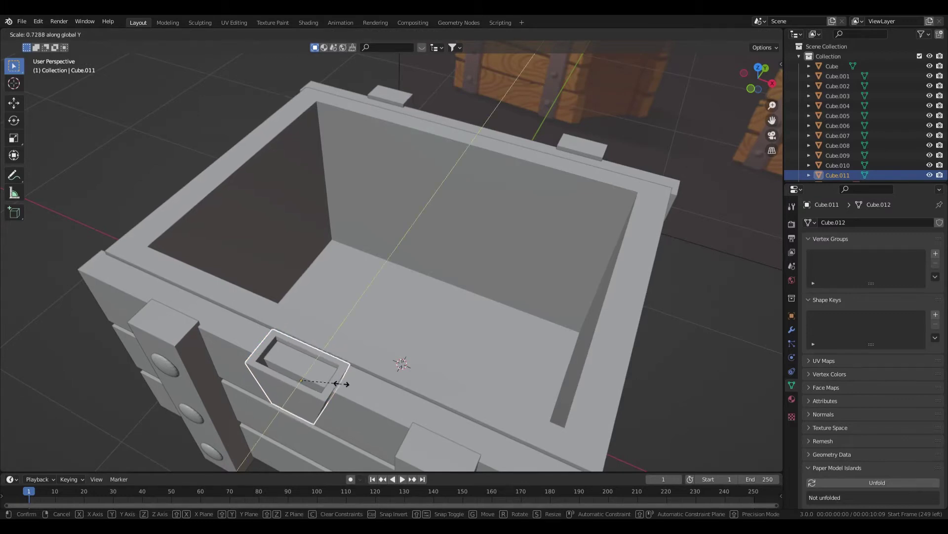
left_click(344, 385)
Step: Move the thinned block along Y slightly outward from the chest's front
key("g")
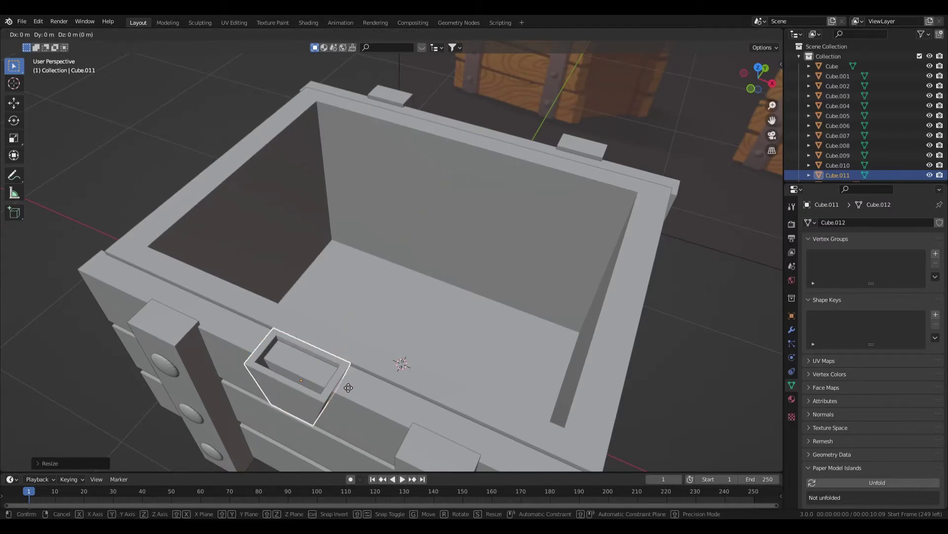
key("y")
left_click(344, 394)
Step: Widen the lower outer and recess-floor vertices of the block together along X to soften its taper
middle_click_drag(347, 392, 399, 349)
scroll(399, 349, "down", 6)
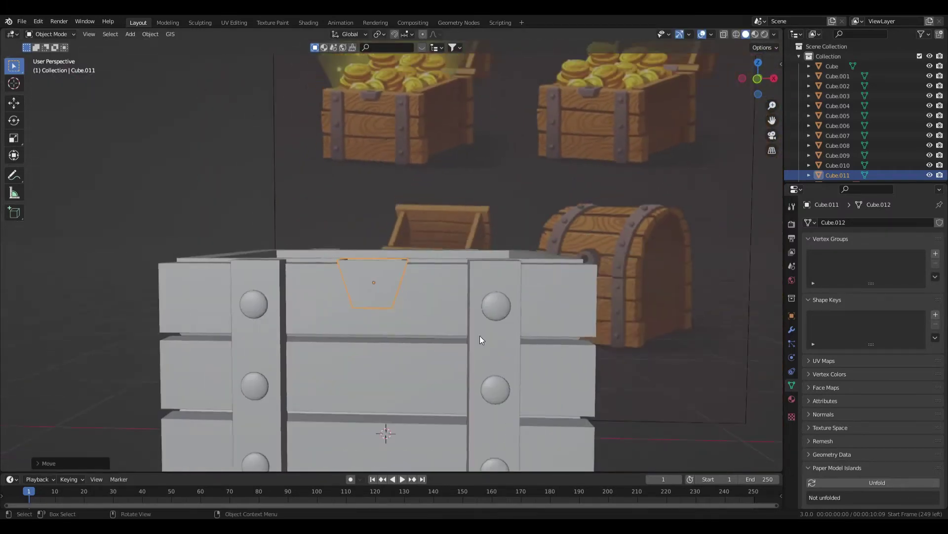
scroll(437, 299, "up", 3)
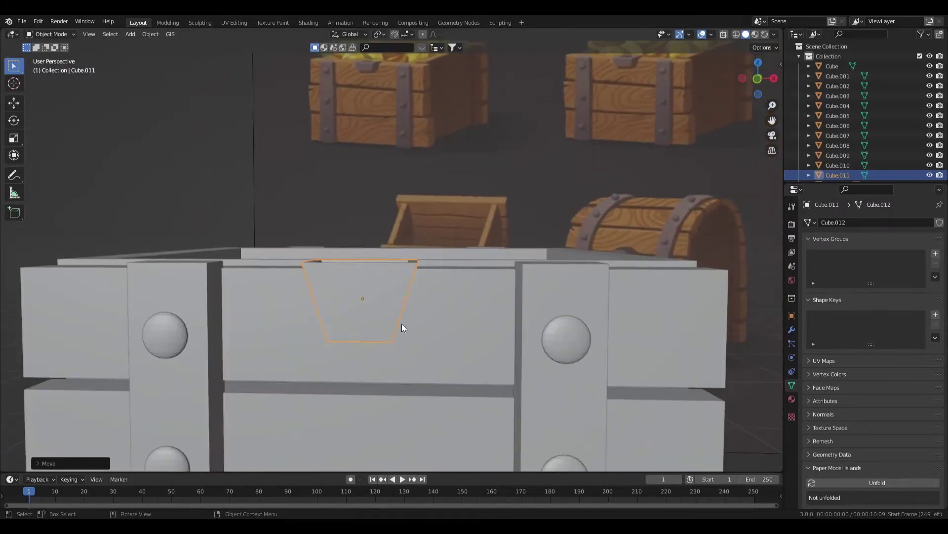
key("KP_1")
scroll(401, 324, "up", 3)
key("Tab")
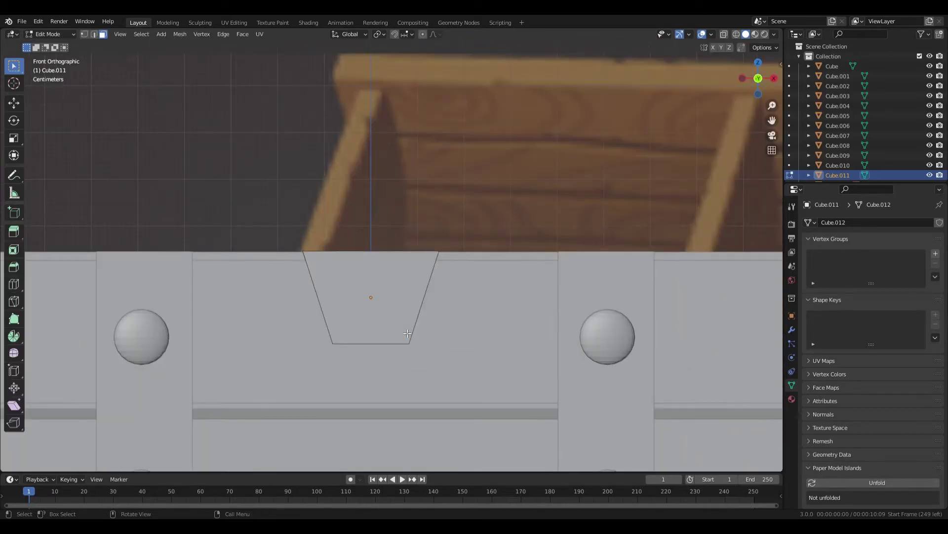
key("alt+z")
key("1")
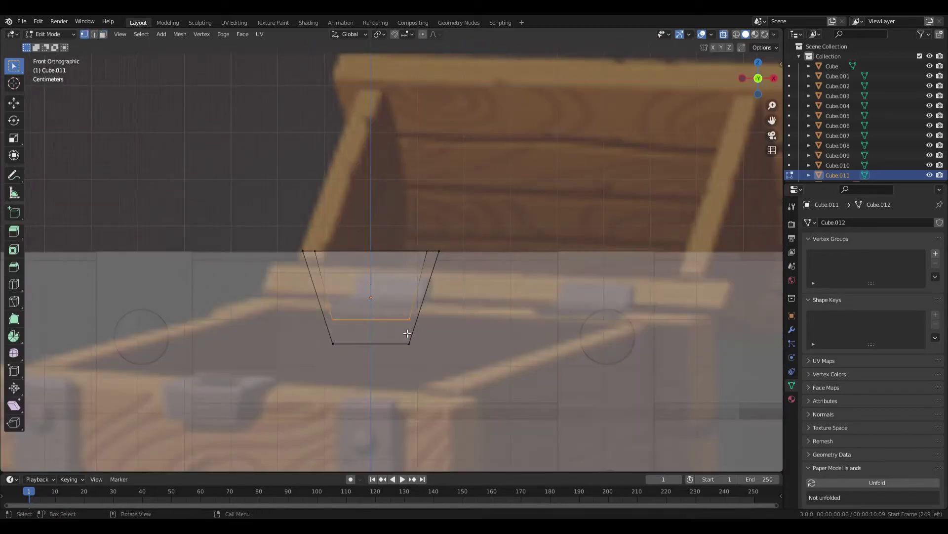
left_click_drag(326, 320, 455, 346, "shift")
key("s")
key("x")
left_click(471, 347)
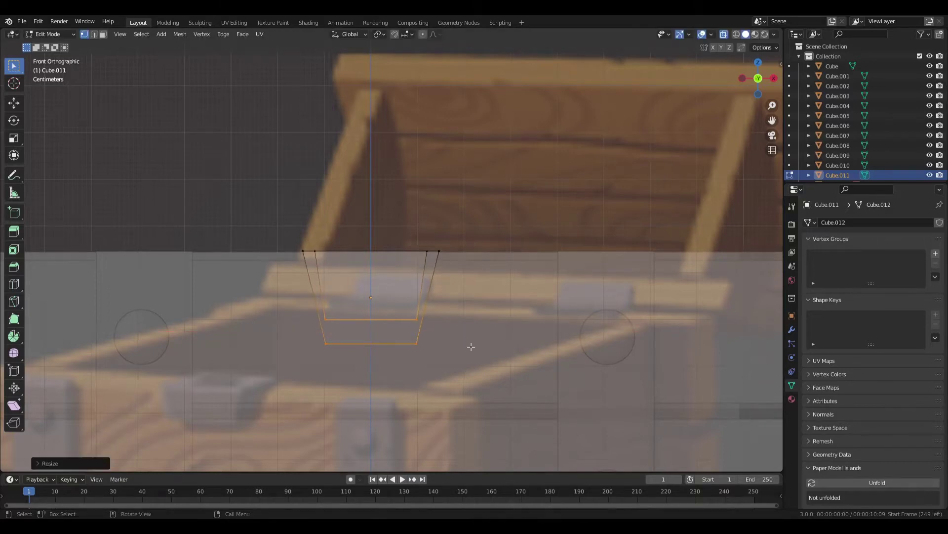
Step: Turn off X-ray, save the file and return to Object Mode
scroll(471, 347, "down", 3)
key("alt+z")
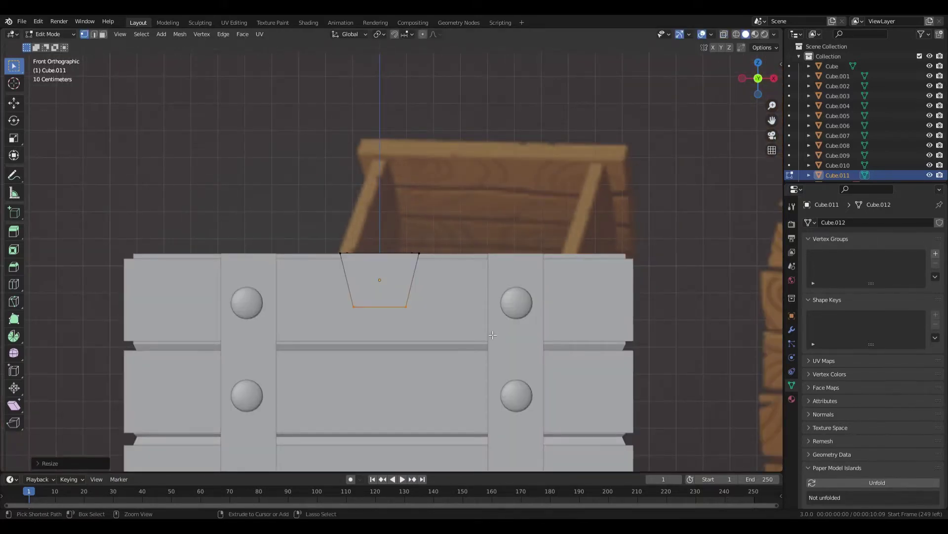
key("ctrl+s")
middle_click_drag(459, 335, 511, 337)
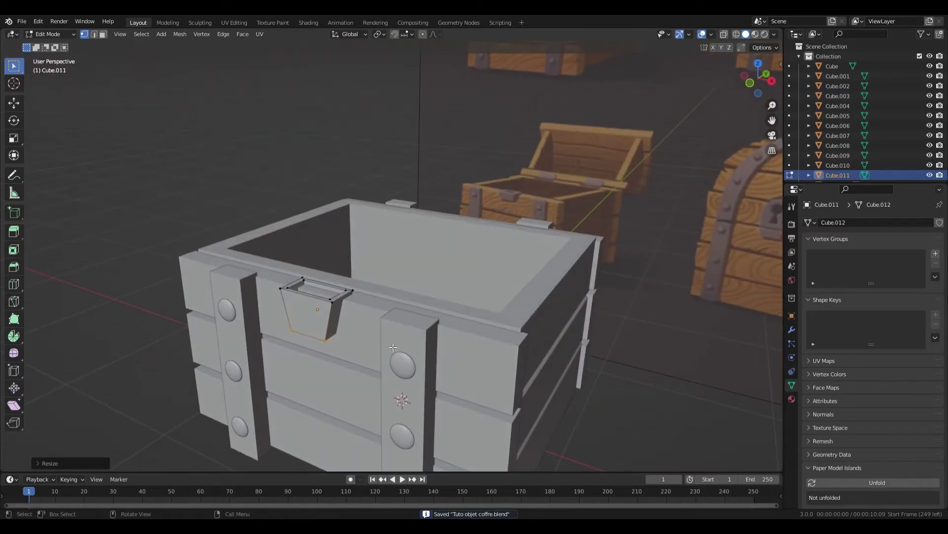
key("Tab")
Step: Examine the chest and its new front latch against the reference image and in the top and right orthographic views
middle_click_drag(357, 348, 458, 329)
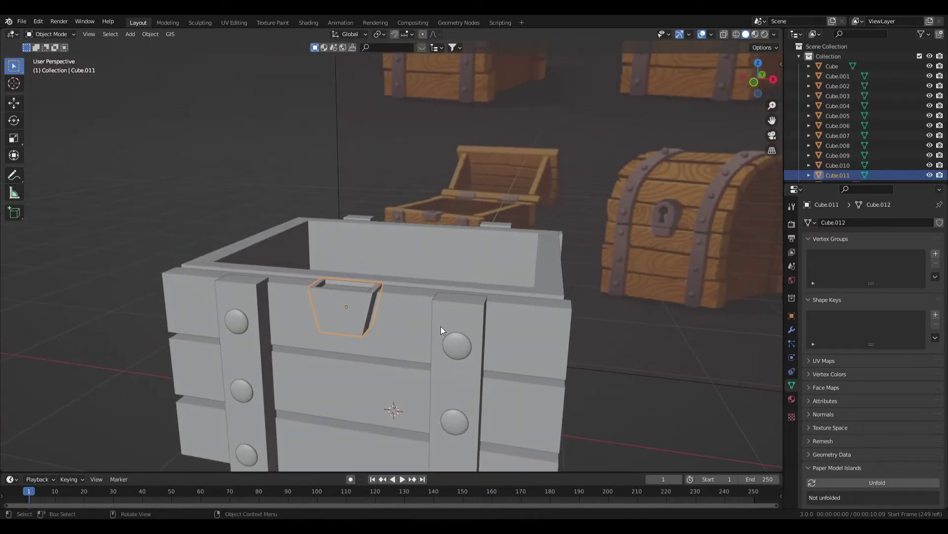
middle_click_drag(383, 304, 506, 254)
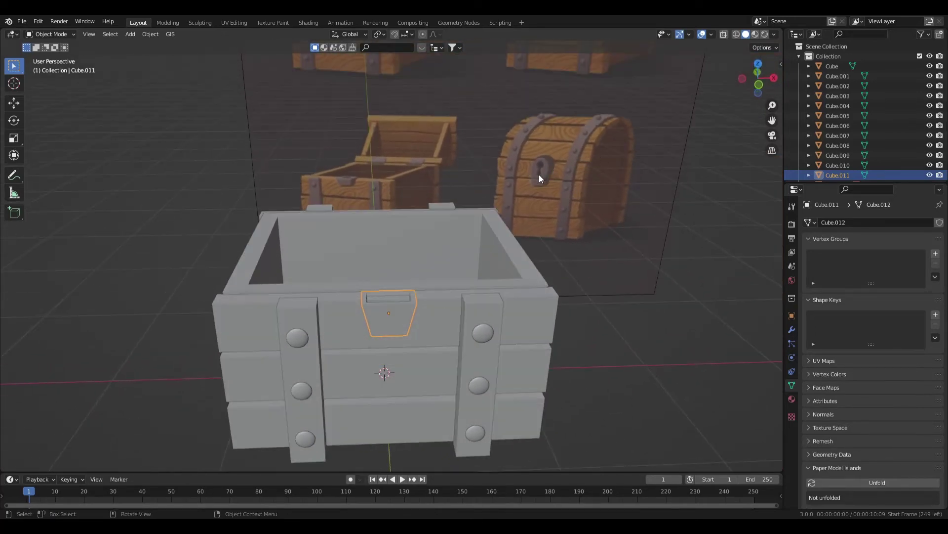
middle_click_drag(553, 207, 538, 247)
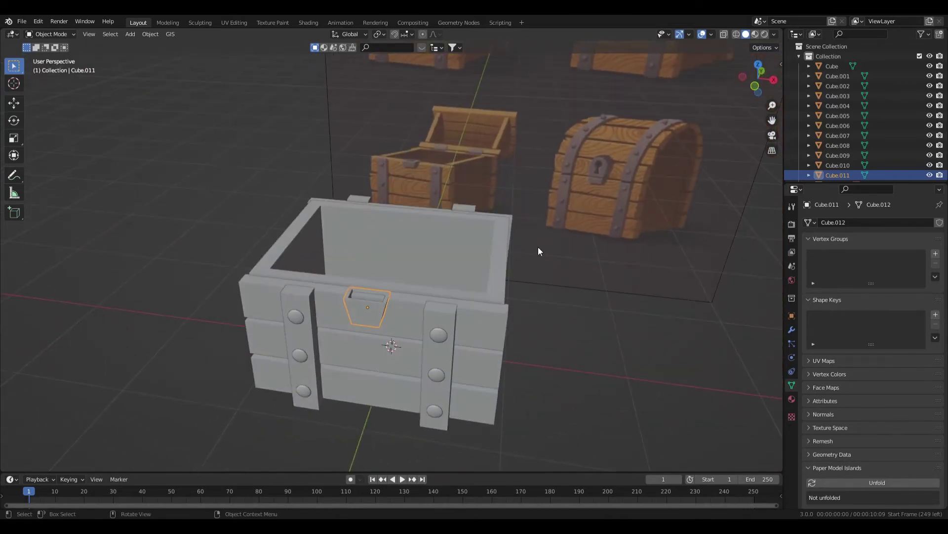
middle_click_drag(465, 235, 501, 294)
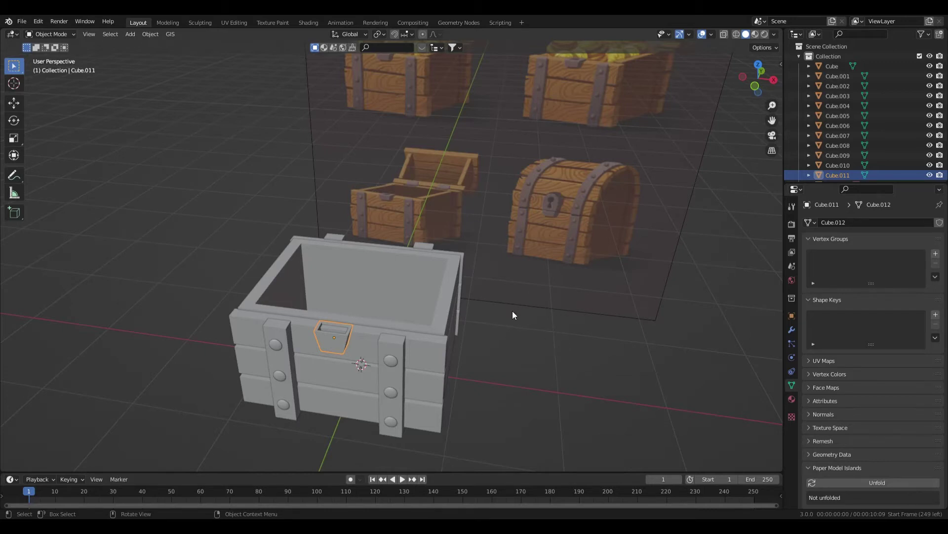
key("KP_7")
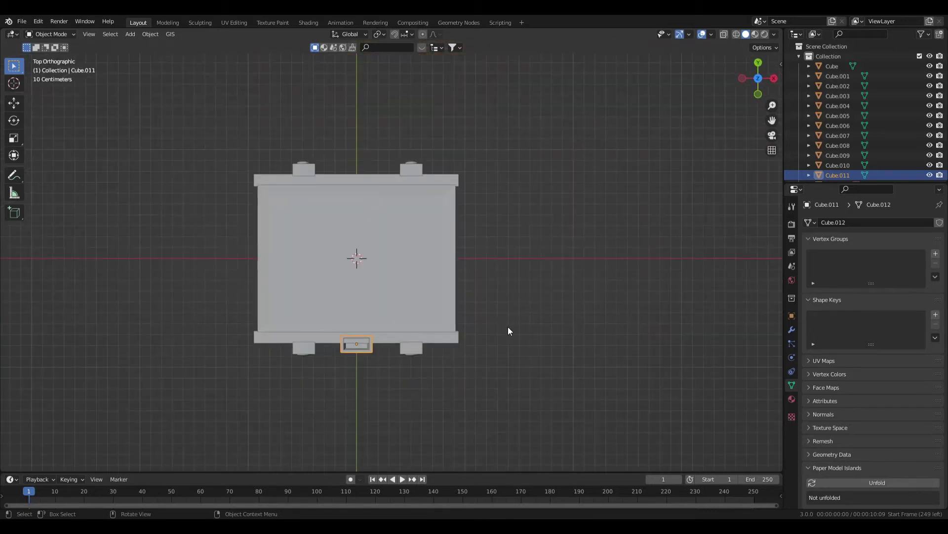
key("KP_3")
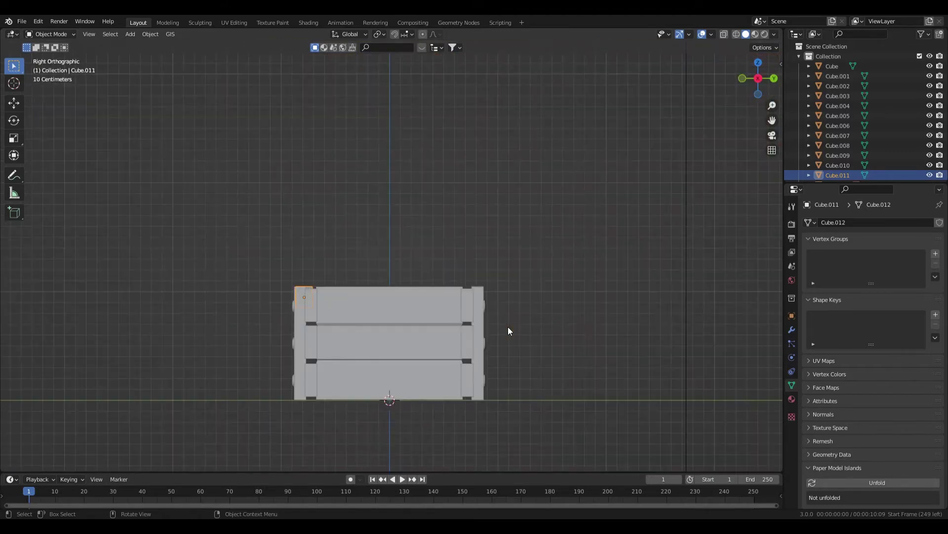
Step: Add a new single-vertex mesh object at the world origin, working in the right orthographic view
key("KP_7")
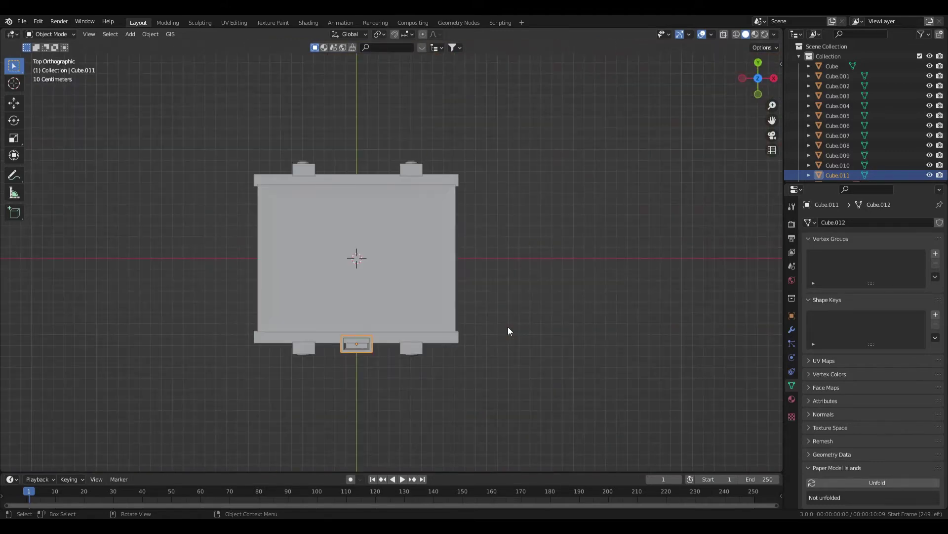
scroll(508, 327, "down", 1)
middle_click_drag(507, 327, 412, 213, "shift")
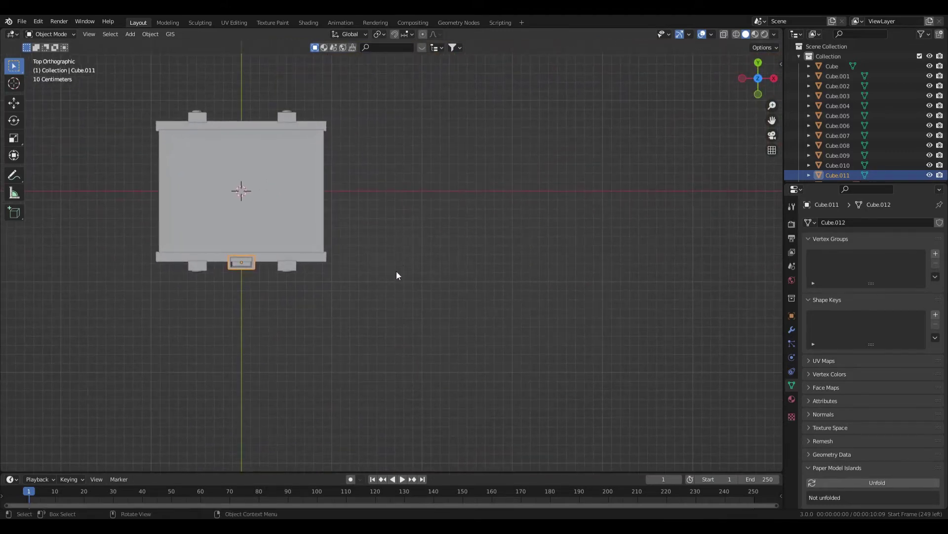
middle_click_drag(397, 274, 392, 202)
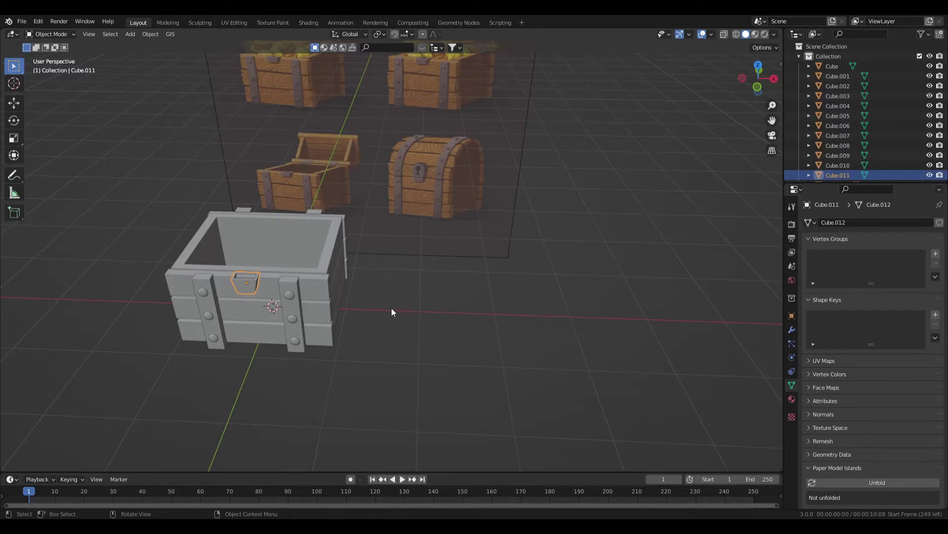
key("KP_3")
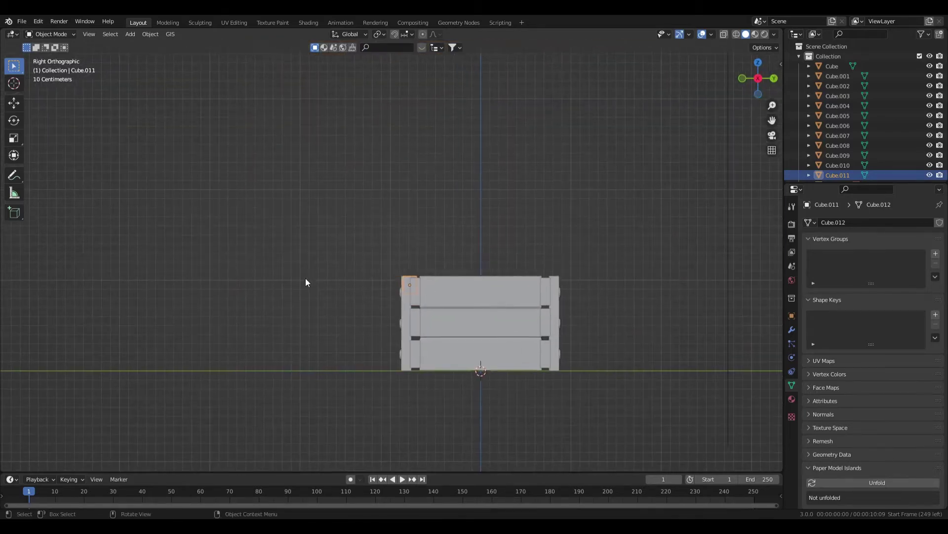
scroll(321, 282, "up", 2)
key("shift+a")
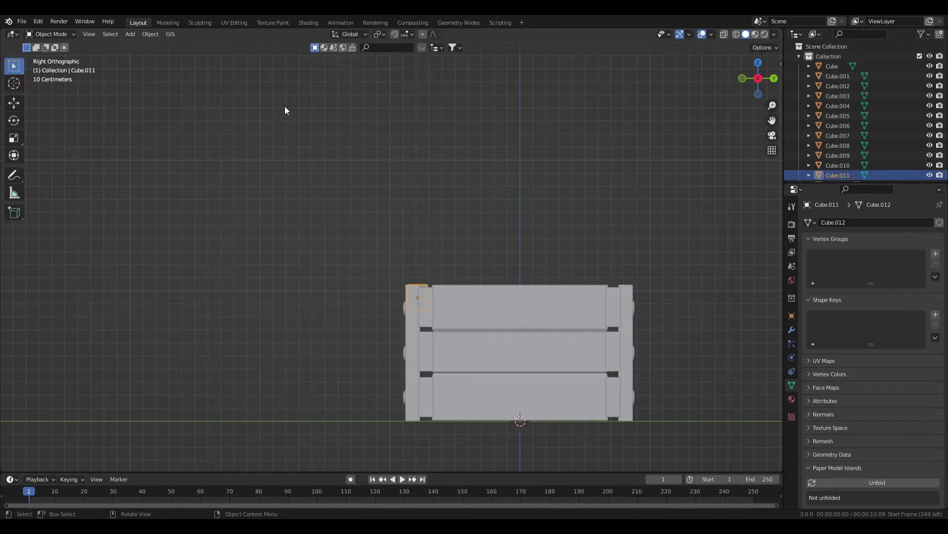
key("shift+a")
mouse_move(299, 104)
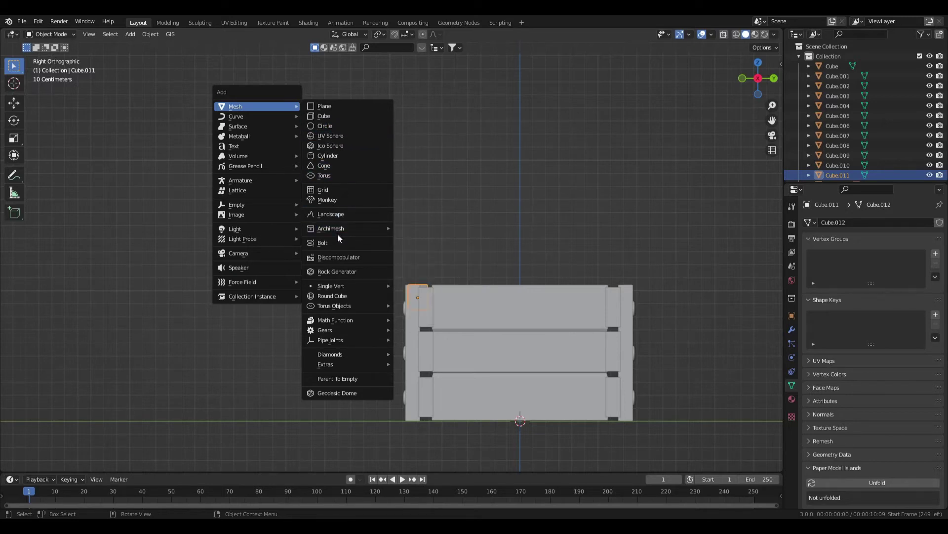
mouse_move(330, 285)
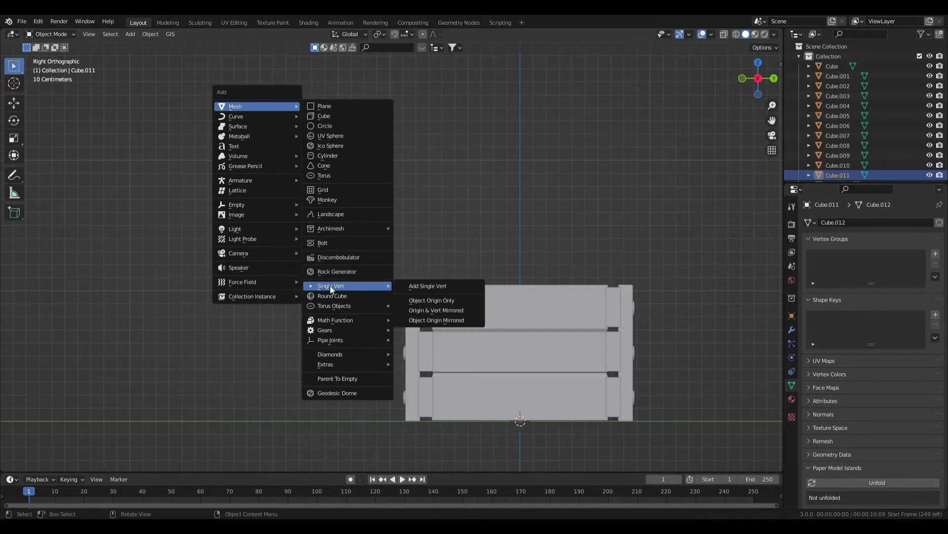
left_click(433, 285)
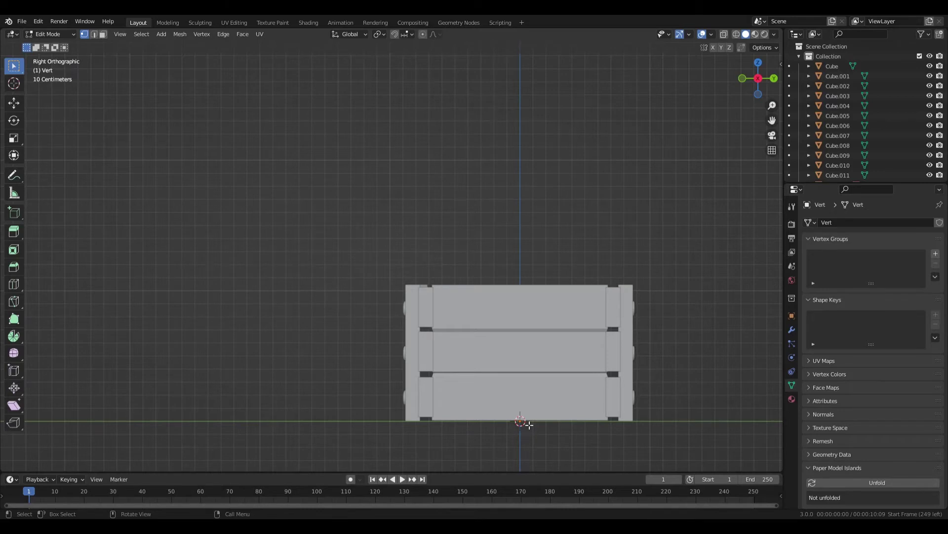
Step: Move the vertex about -1.69 m along Y, out in front of the chest, and raise it along Z to just above the rim
key("g")
key("x")
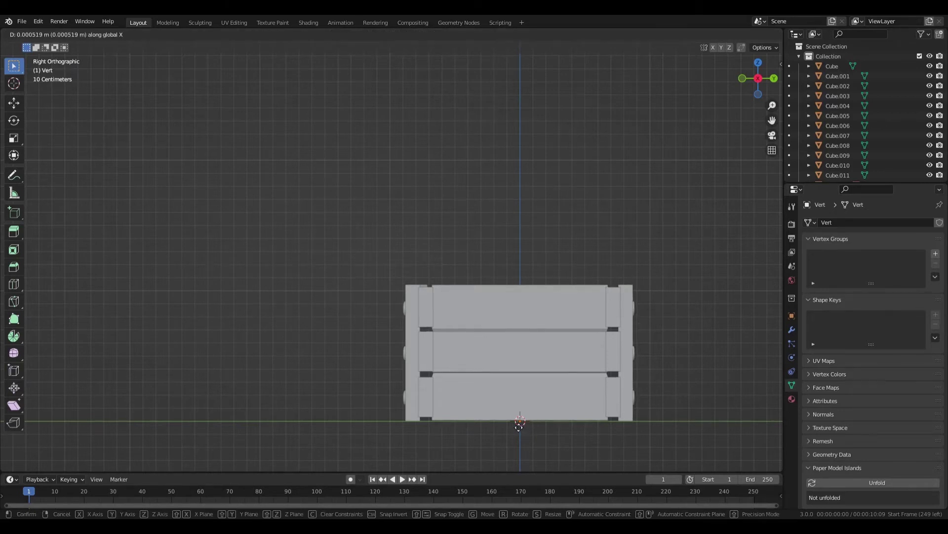
key("y")
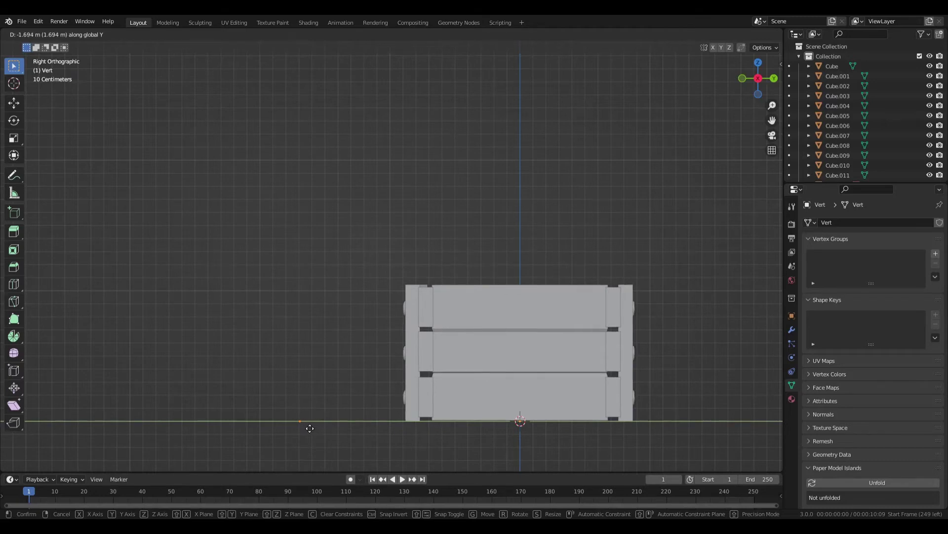
left_click(309, 428)
key("g")
key("z")
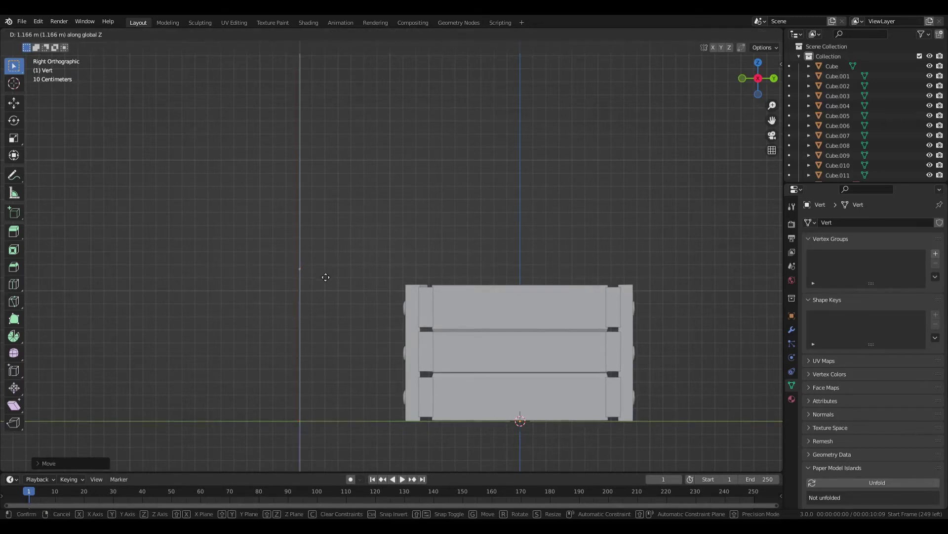
left_click(324, 285)
Step: Fine-tune the vertex's position along Y in front of the chest
scroll(333, 311, "up", 3)
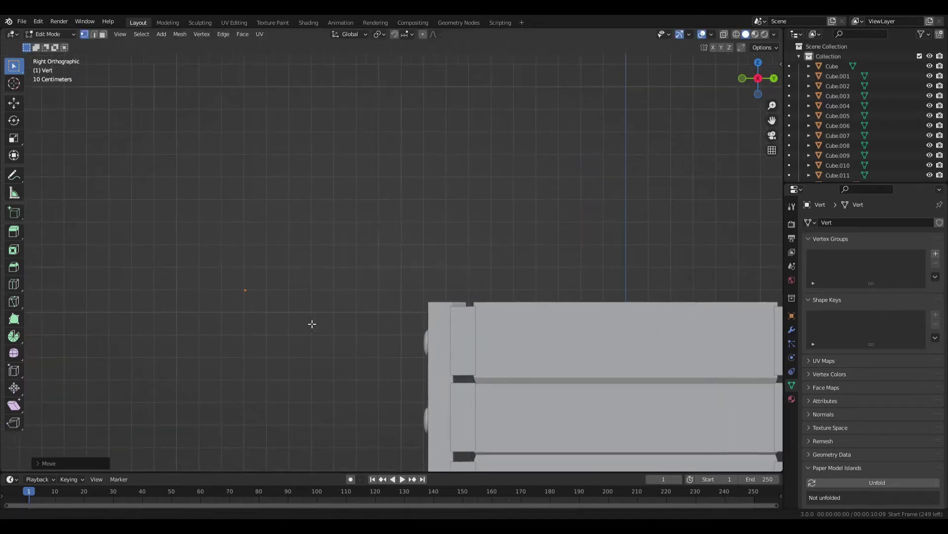
middle_click_drag(313, 324, 428, 289, "shift")
key("g")
key("x")
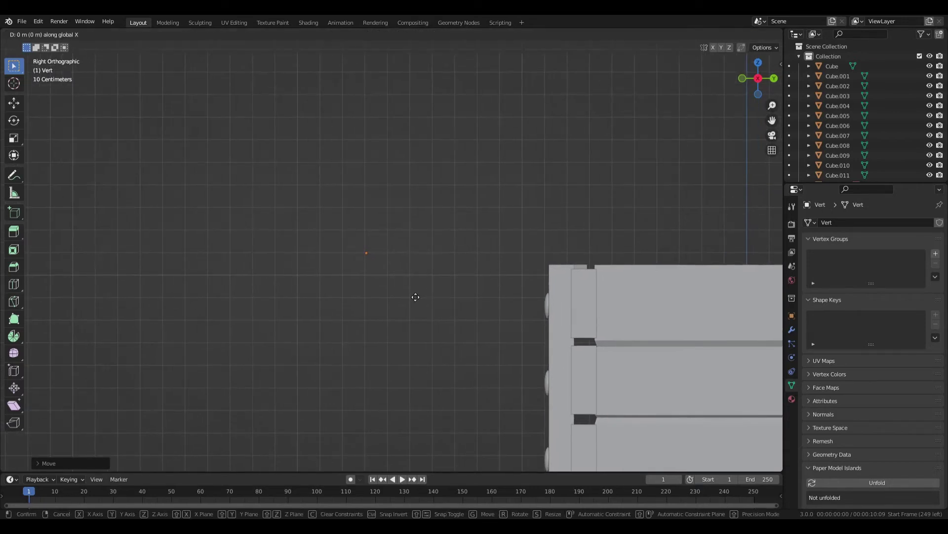
key("y")
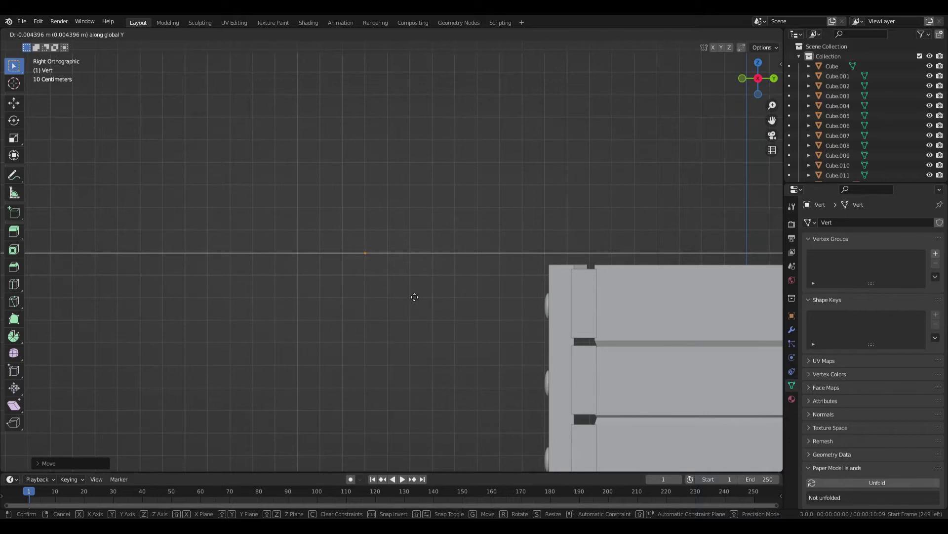
left_click(415, 297)
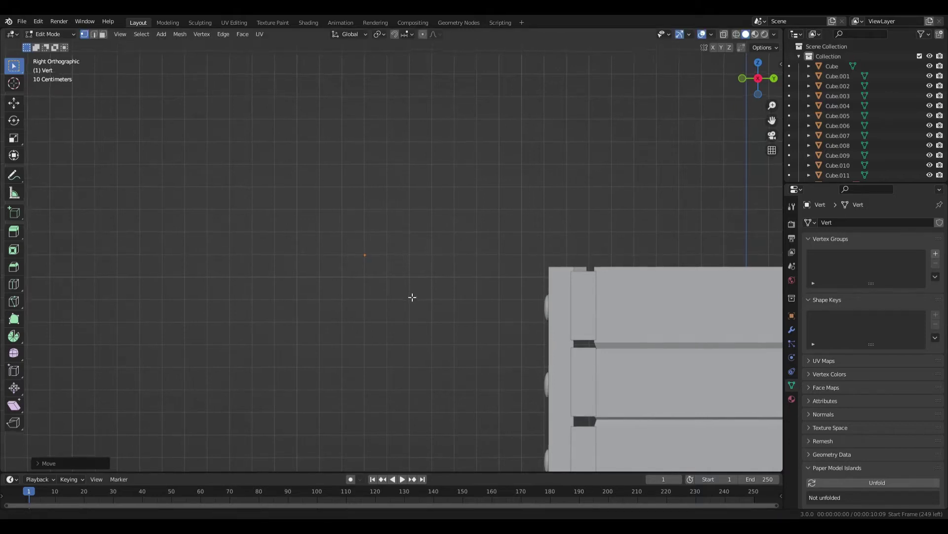
middle_click_drag(414, 296, 404, 347, "shift")
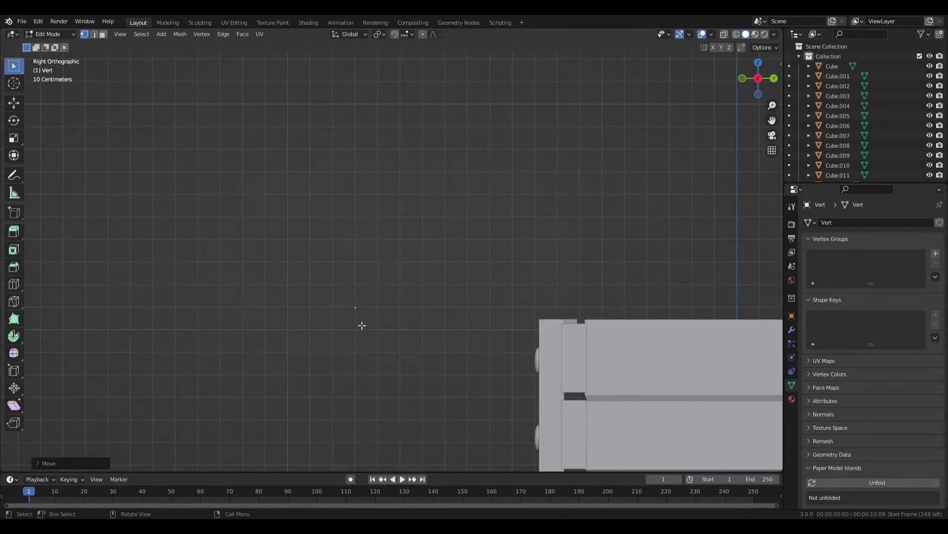
scroll(362, 325, "down", 4)
scroll(362, 325, "up", 1)
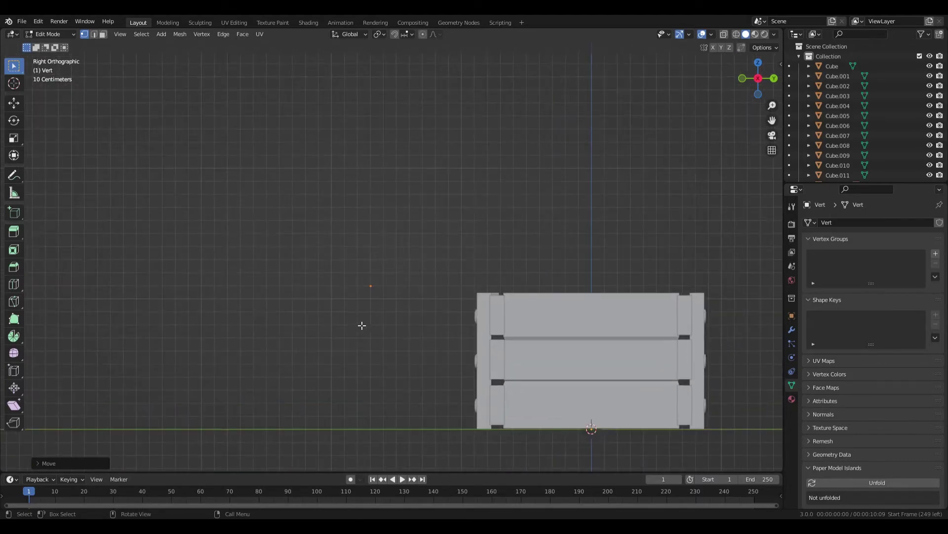
Step: Add a Mirror modifier to the single-vertex object from Object Mode, keeping its default X axis
key("KP_1")
middle_click_drag(362, 324, 543, 304, "shift")
scroll(375, 277, "up", 1)
middle_click_drag(353, 259, 375, 285, "shift")
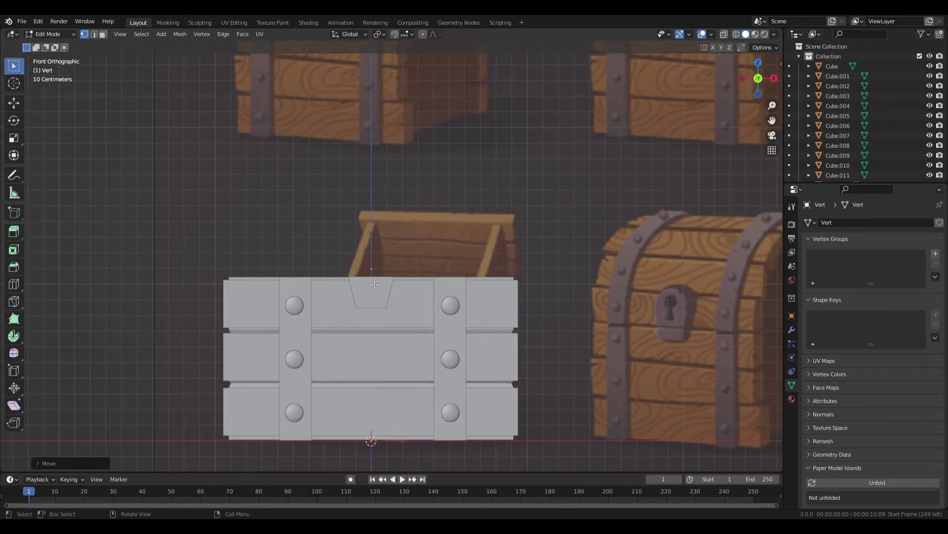
left_click(792, 333)
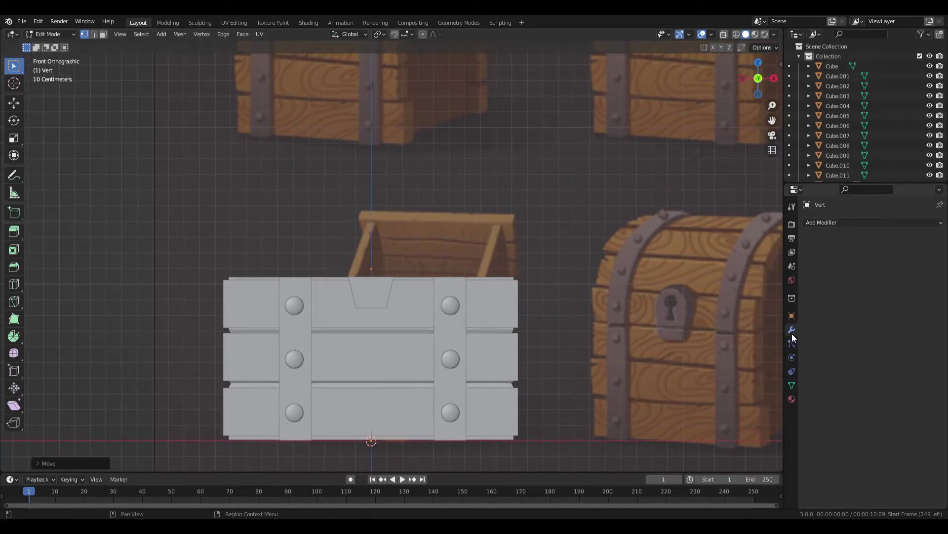
left_click(851, 224)
key("Tab")
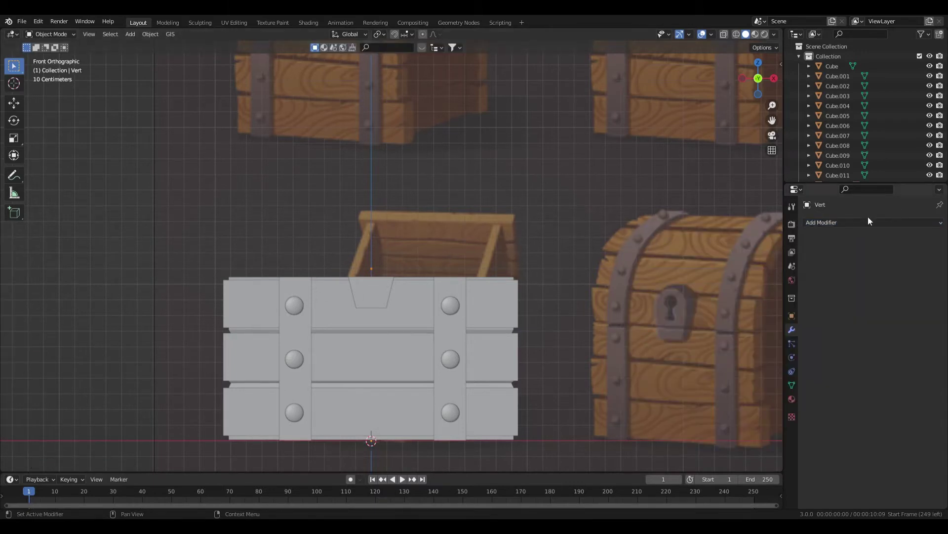
left_click(849, 222)
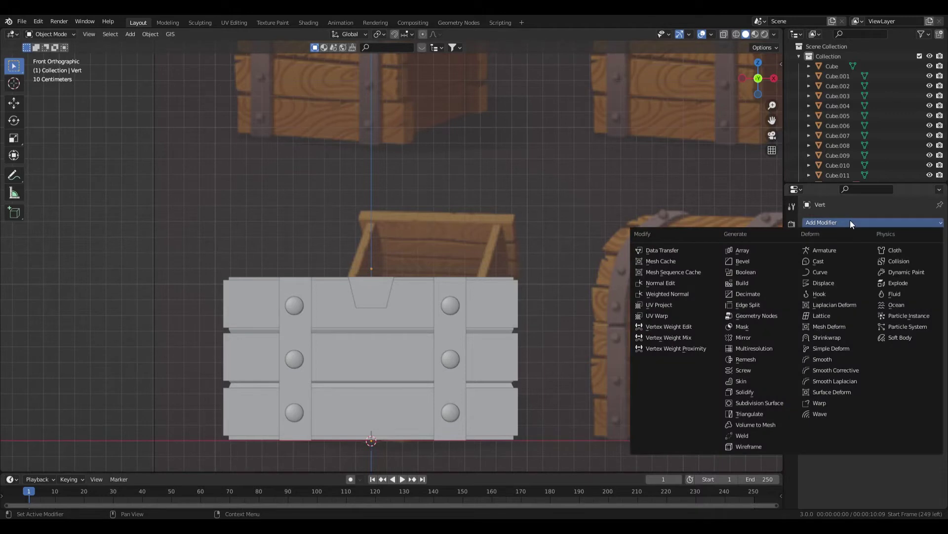
left_click(727, 341)
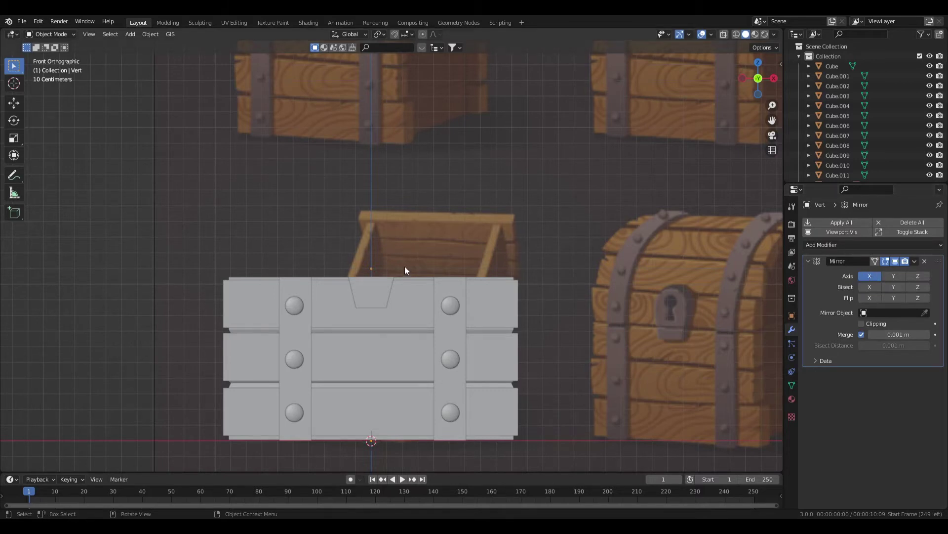
Step: Enter Edit Mode and try extruding the vertex sideways along X
key("Tab")
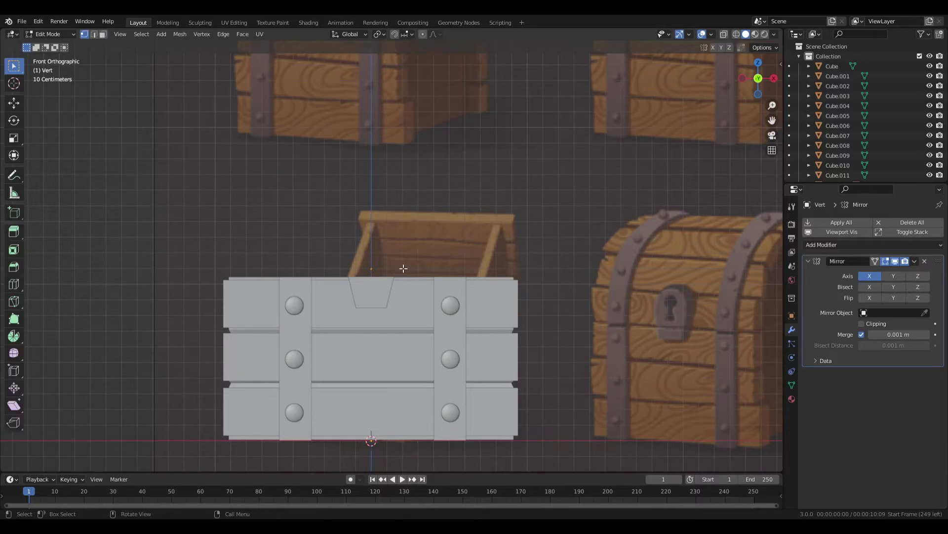
key("g")
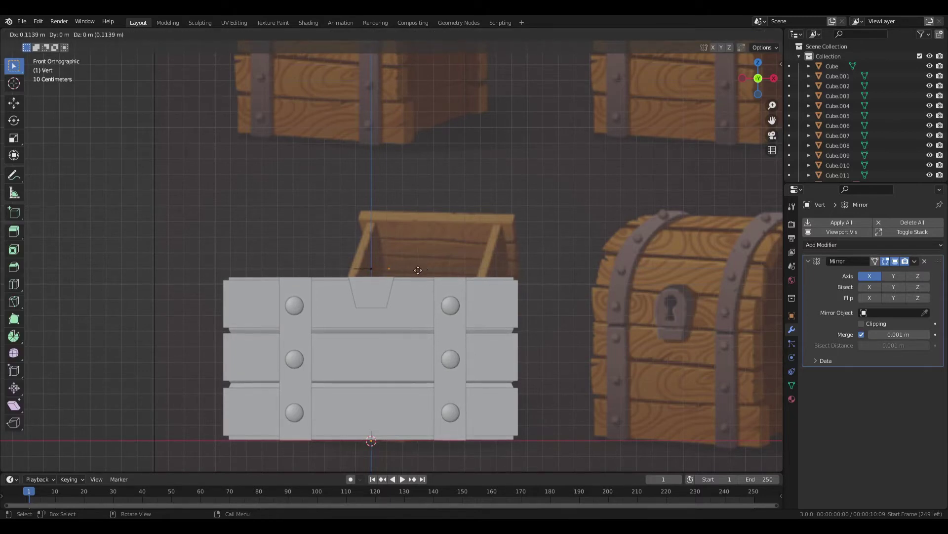
right_click(406, 269)
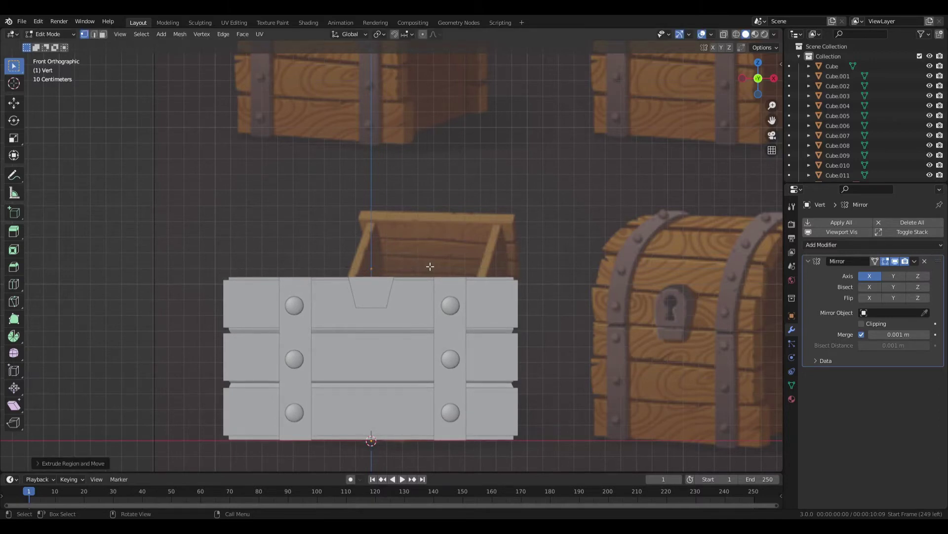
Step: Switch the Mirror modifier's axis to Y only and extrude the vertex about 0.2 m along Y toward the chest
left_click(893, 275)
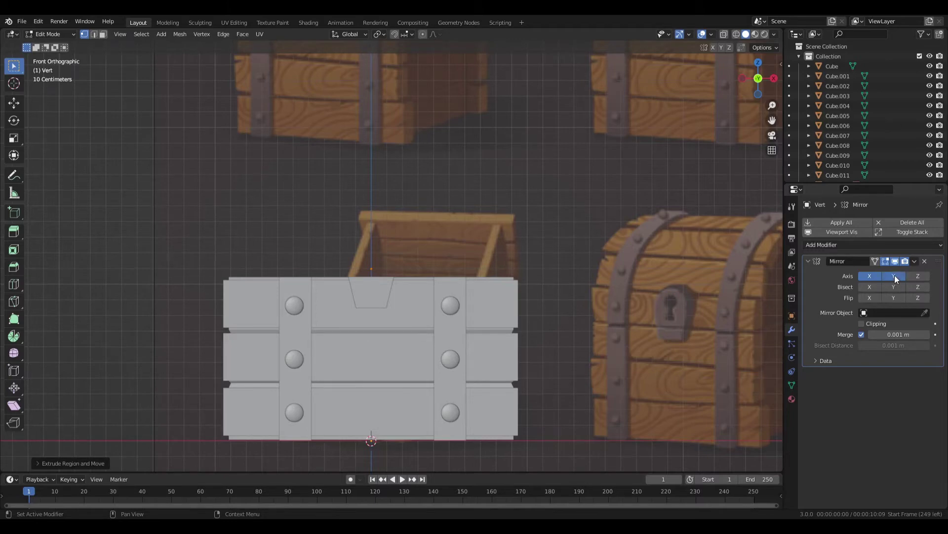
left_click(870, 276)
key("KP_3")
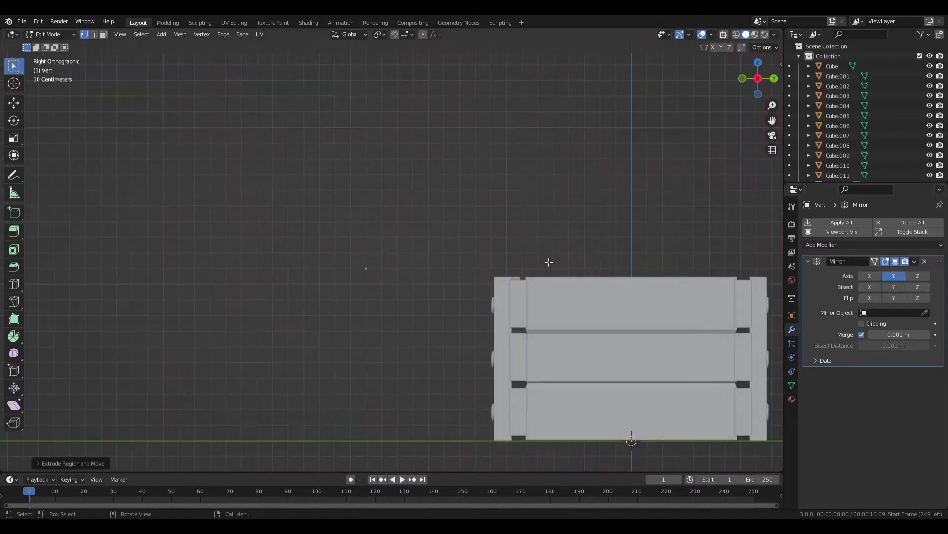
key("e")
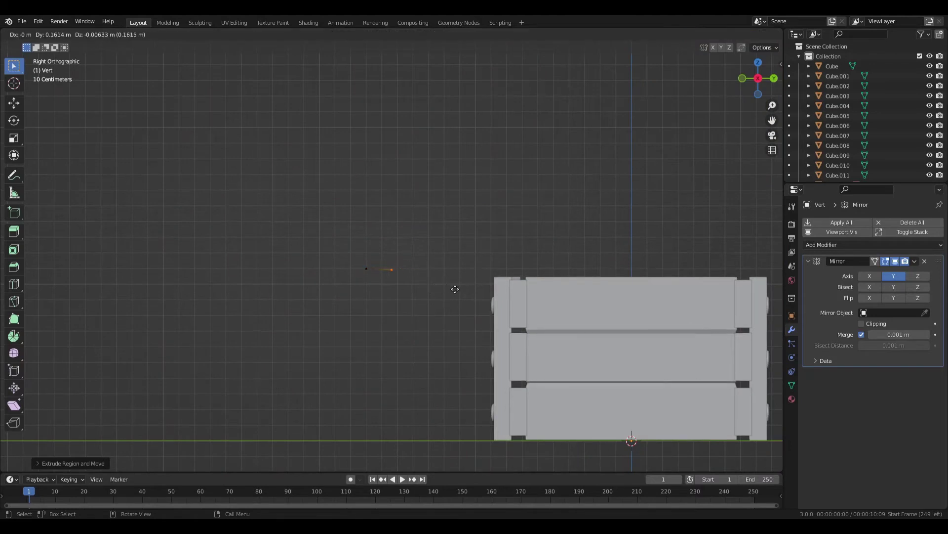
left_click(463, 287)
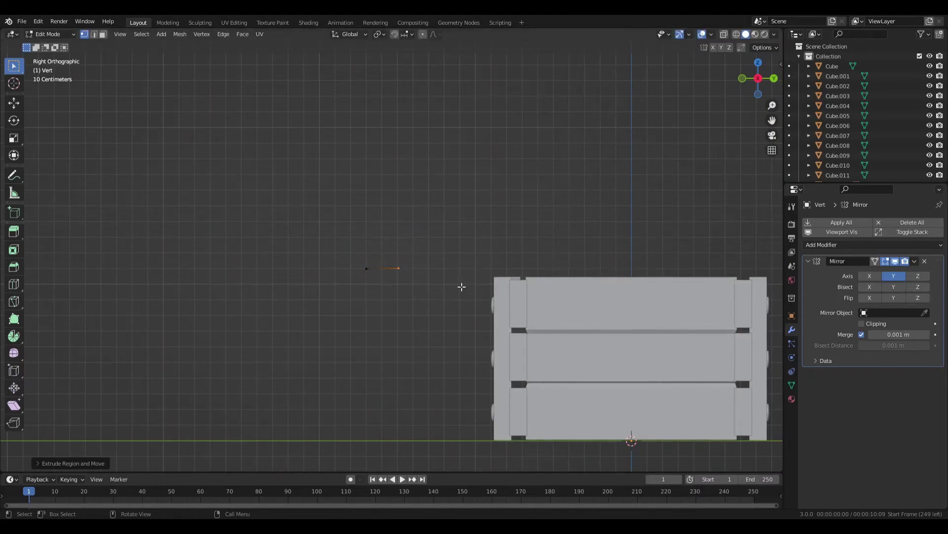
Step: Try to move the extruded vertex along X, and undo the vertex extrusion
middle_click_drag(355, 299, 410, 307)
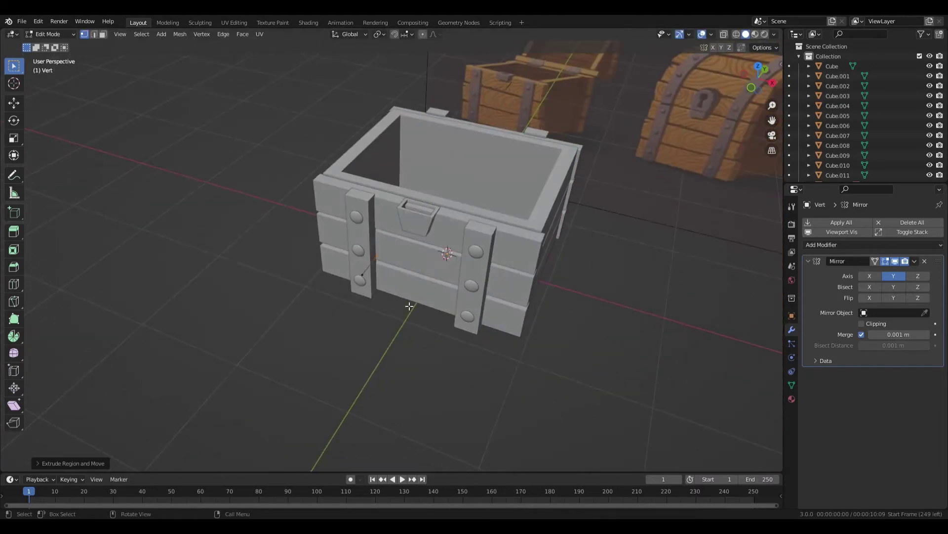
key("g")
key("x")
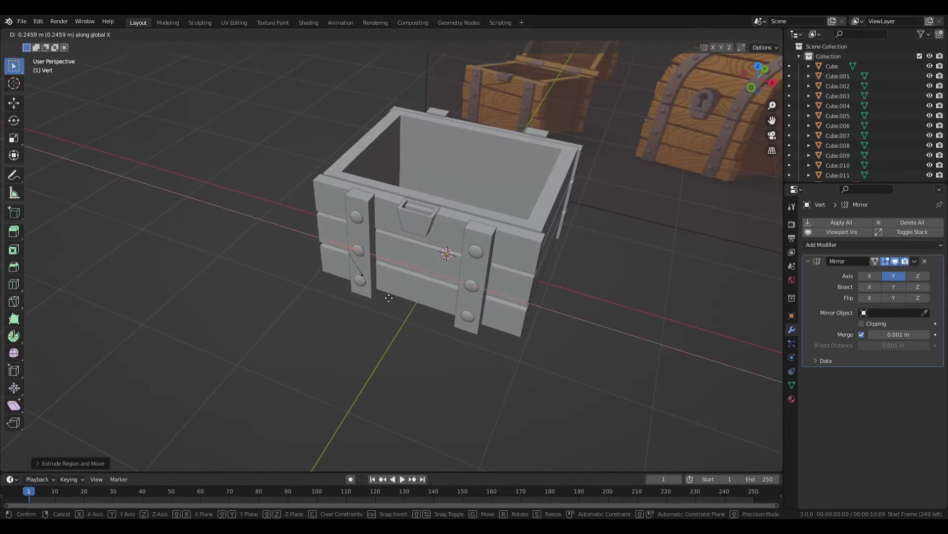
left_click(428, 326)
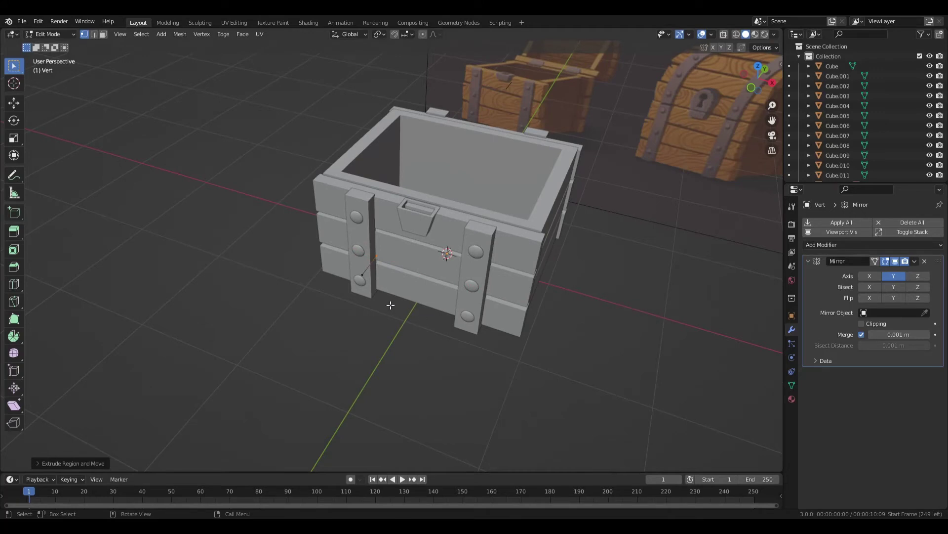
key("ctrl+z")
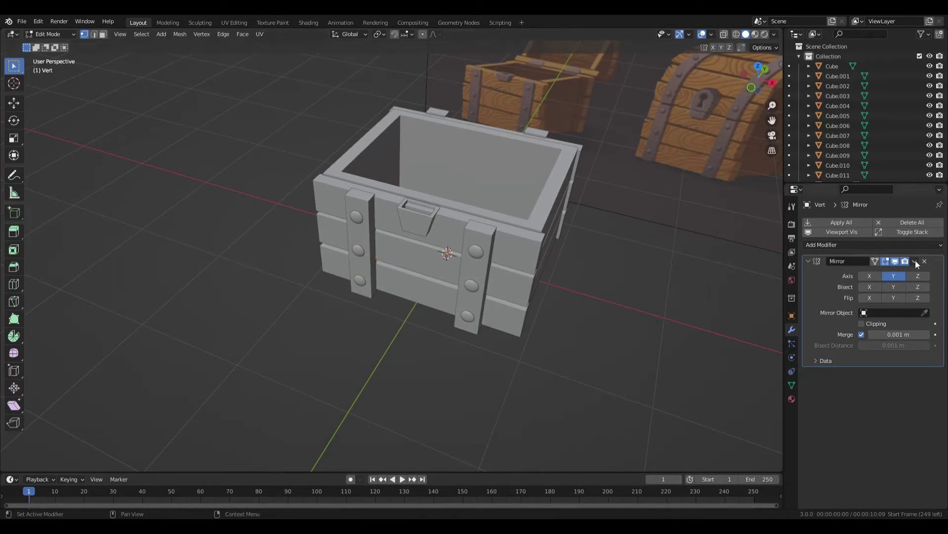
Step: Set the Mirror modifier to the Z axis only and try extruding the vertex again
middle_click_drag(474, 341, 422, 351)
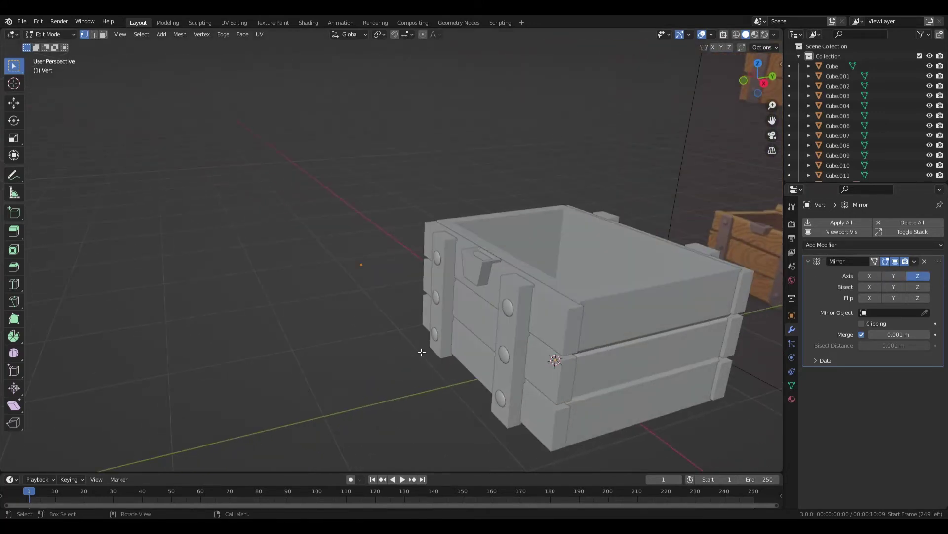
key("e")
left_click(438, 382)
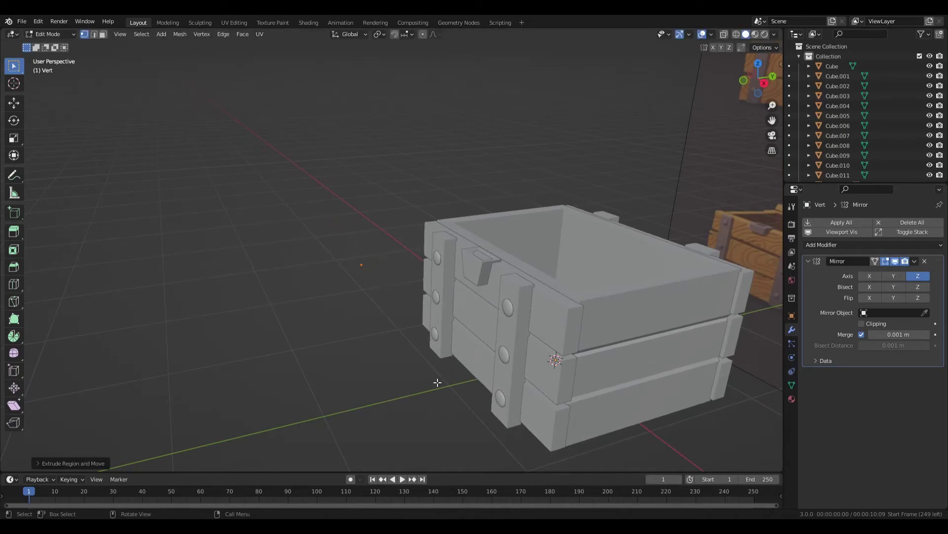
Step: Switch the Mirror modifier to the X axis only and extrude the vertex in place
left_click(876, 278)
key("e")
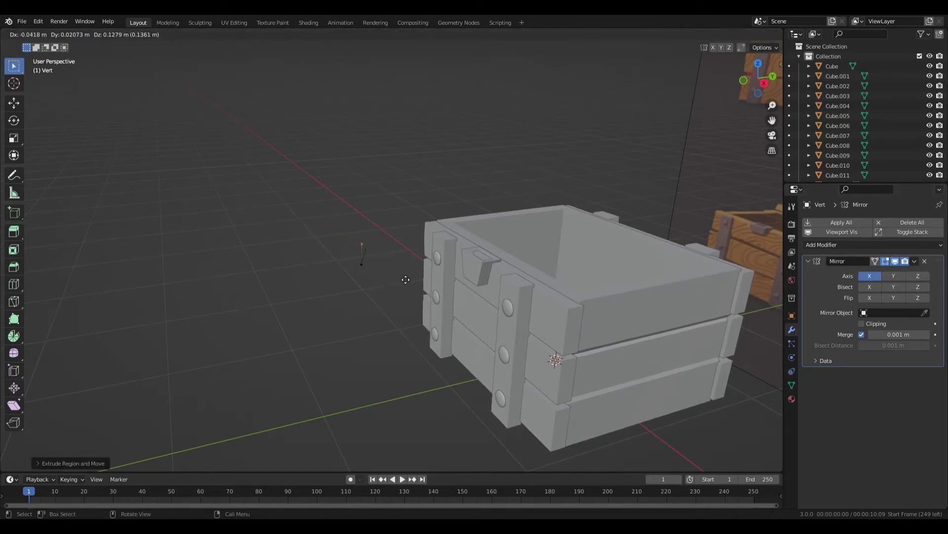
right_click(448, 312)
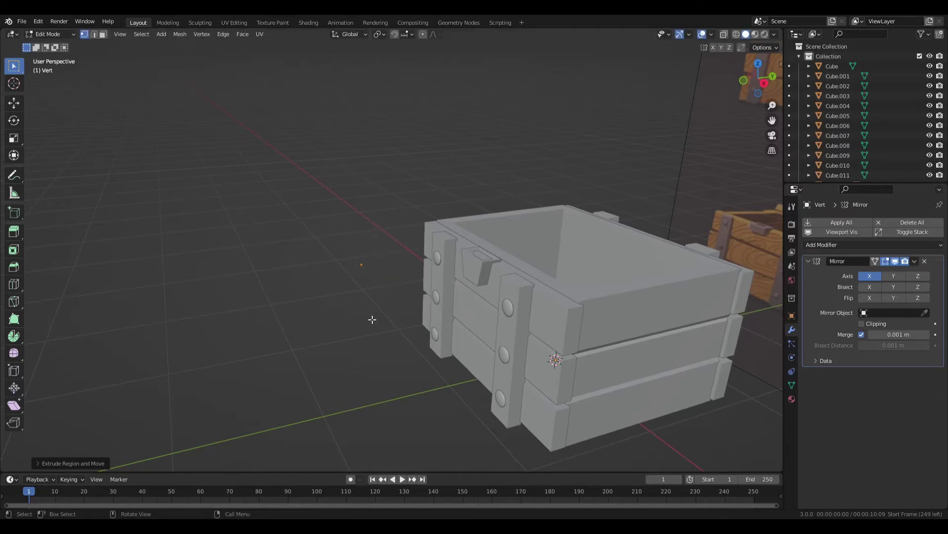
Step: In front view, move the extruded vertex about 0.1 m along X away from the centre line
key("KP_3")
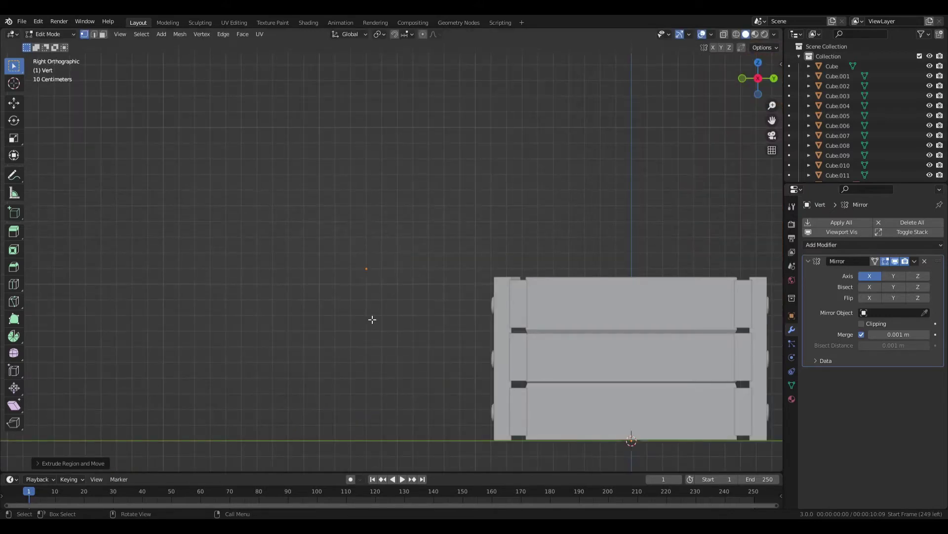
key("KP_1")
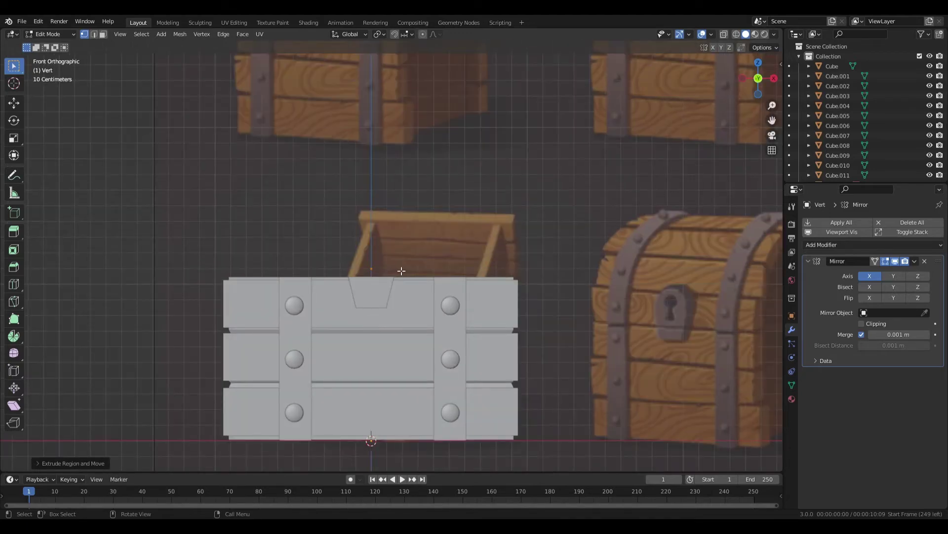
scroll(457, 144, "down", 1)
scroll(457, 143, "down", 1)
scroll(467, 121, "down", 1)
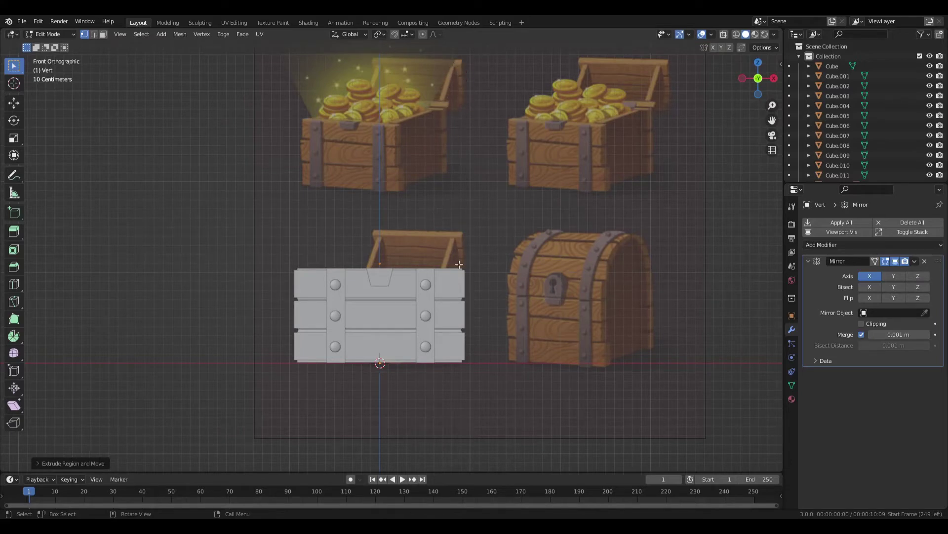
scroll(428, 265, "up", 3)
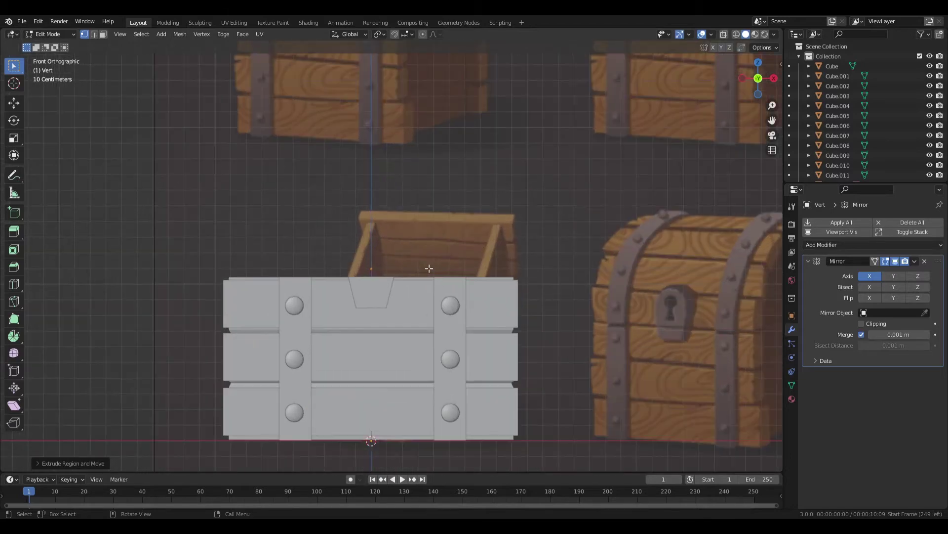
scroll(430, 276, "up", 1)
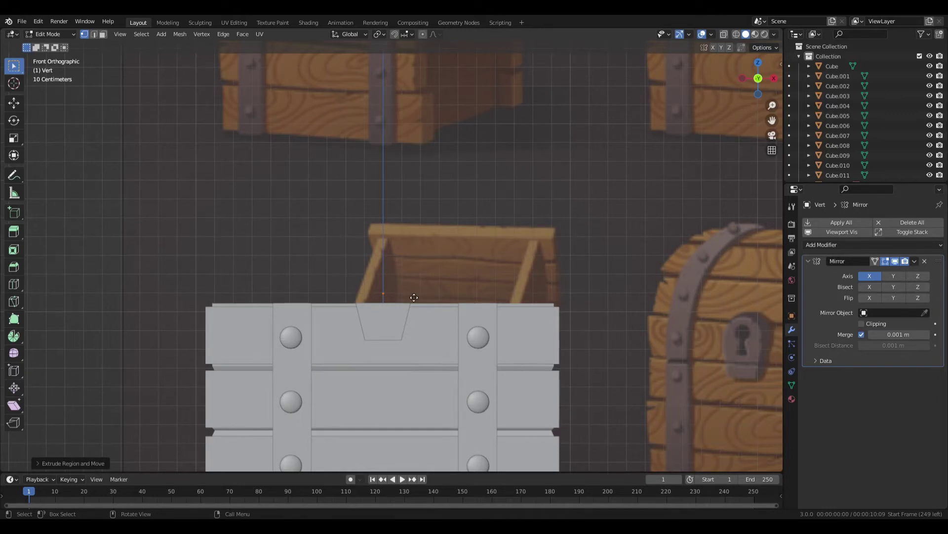
key("g")
key("x")
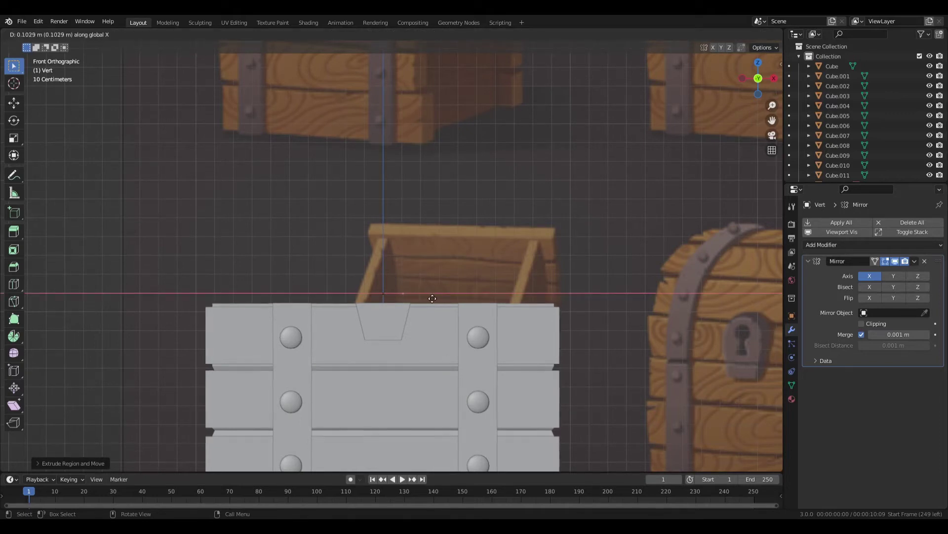
left_click(432, 298)
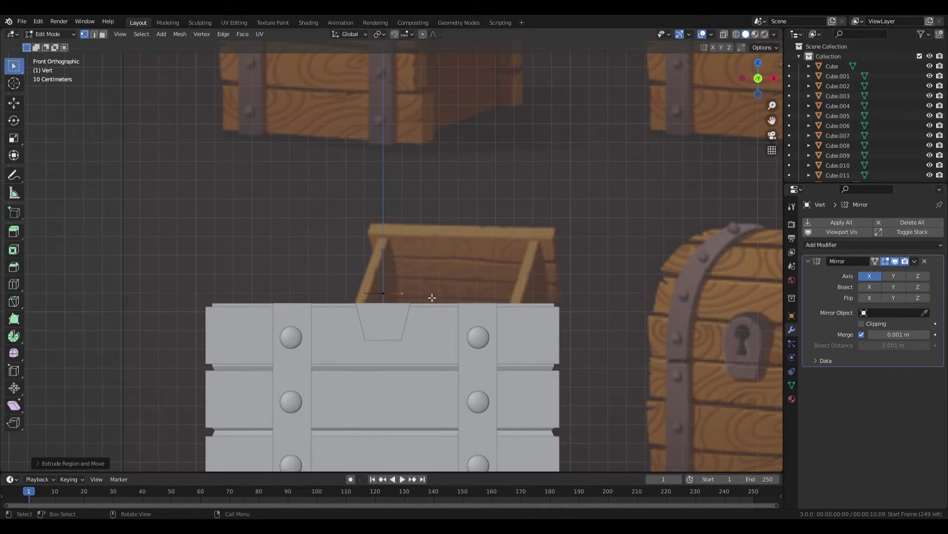
Step: Extrude the end vertex twice more along X, about 0.1 m each time
key("e")
key("x")
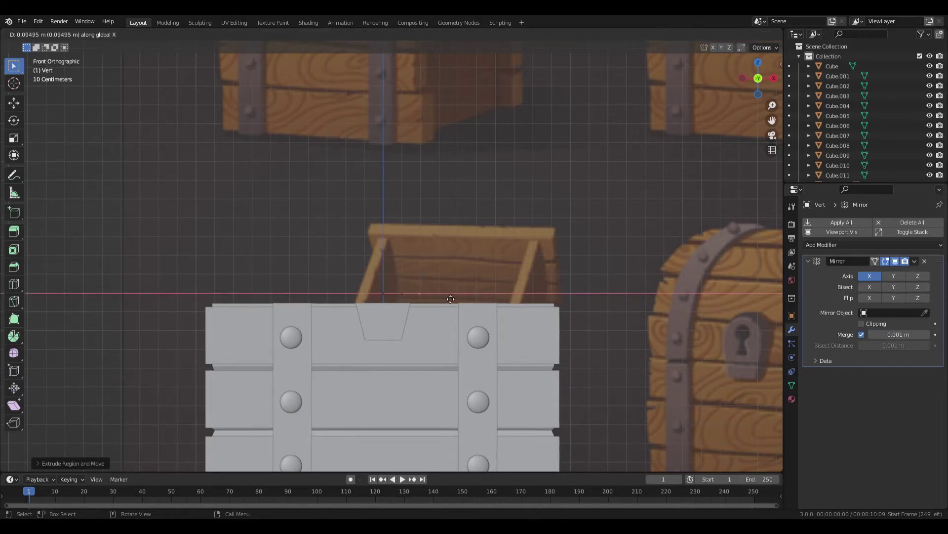
left_click(451, 298)
key("e")
key("x")
left_click(469, 299)
middle_click_drag(562, 323, 561, 348)
scroll(560, 348, "down", 1)
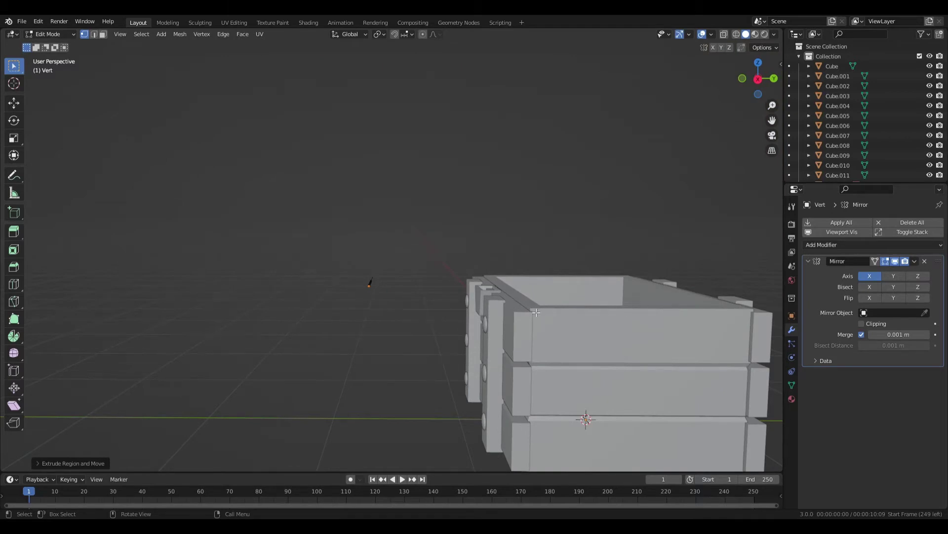
Step: Continue the base line in front view with three more X extrusions of about 0.1 m, reaching six segments
key("KP_1")
scroll(469, 307, "up", 4)
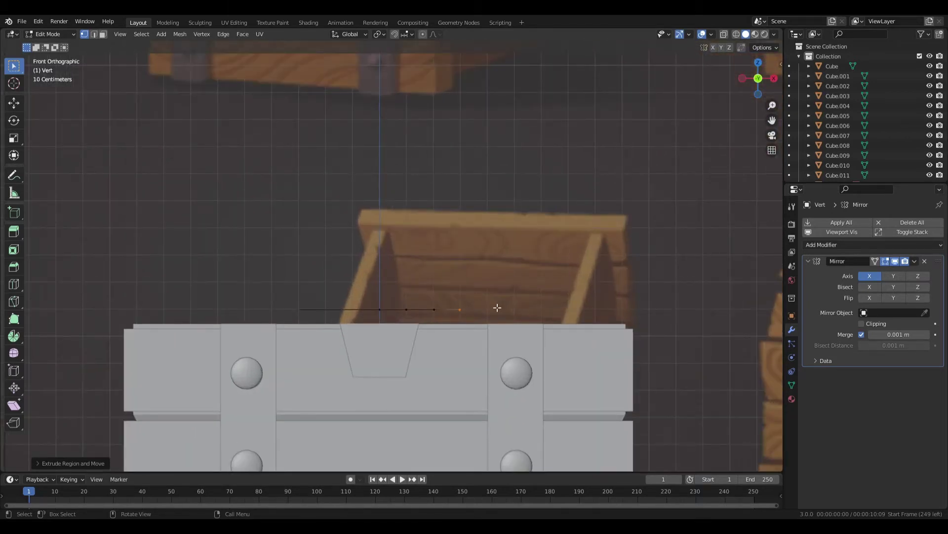
key("e")
key("x")
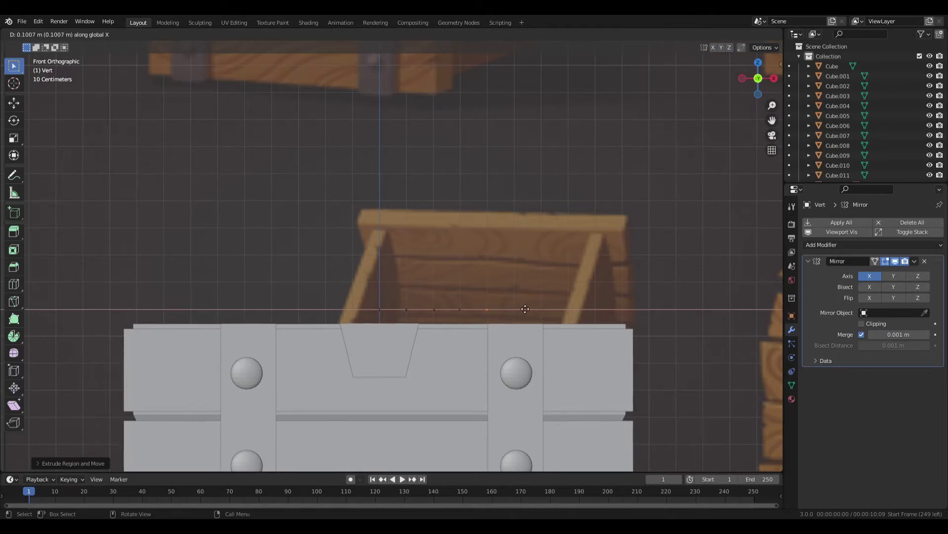
left_click(552, 308)
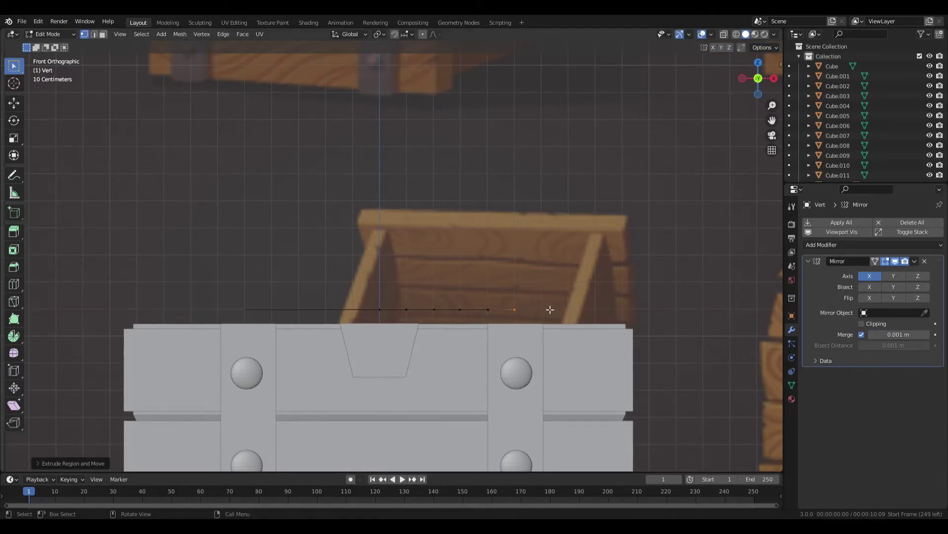
key("e")
key("x")
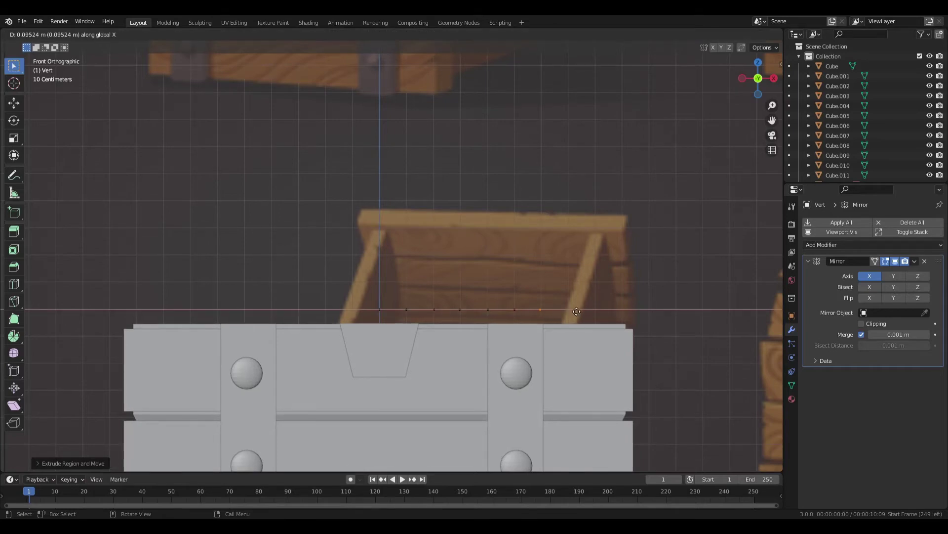
left_click(577, 312)
Step: In top view, extrude four vertices from the base line's outer end, curving toward the chest and inward as the arc's outer part
scroll(538, 319, "down", 4)
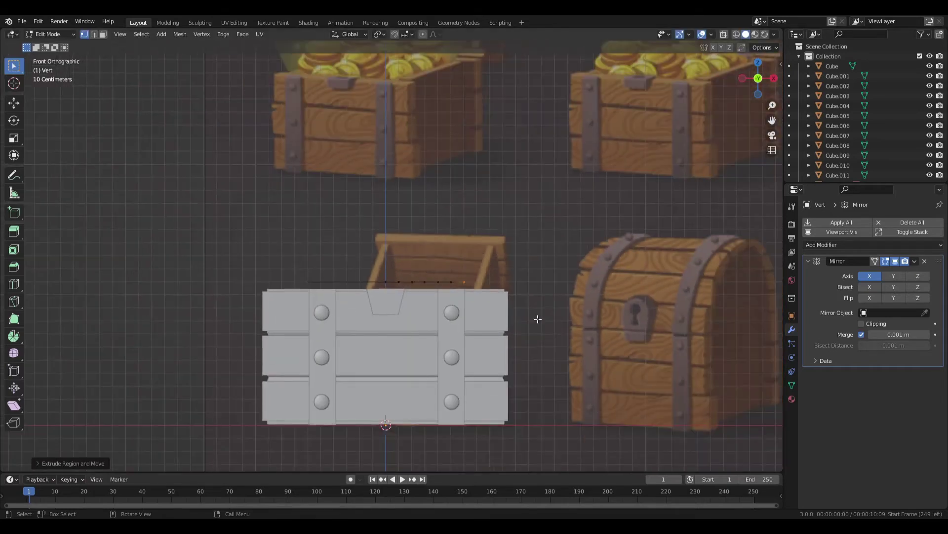
scroll(538, 319, "up", 3)
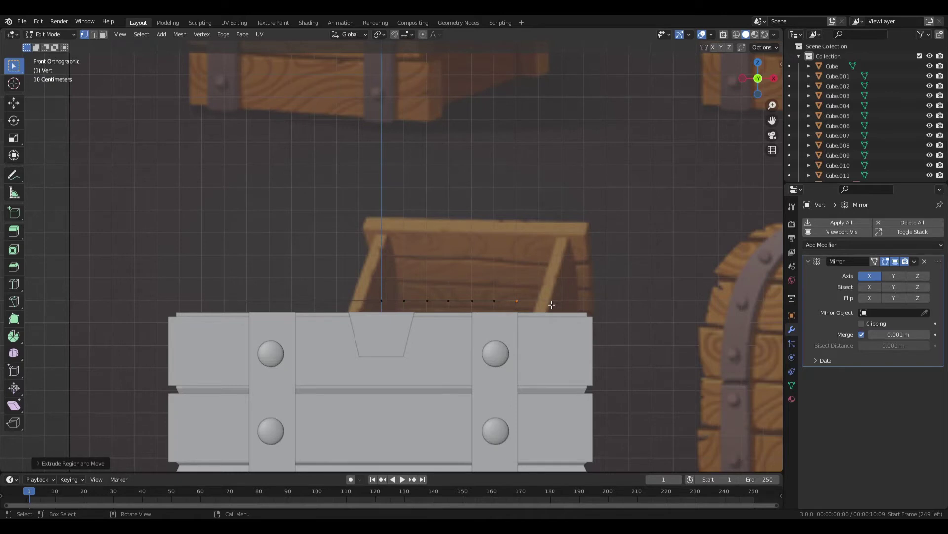
key("KP_7")
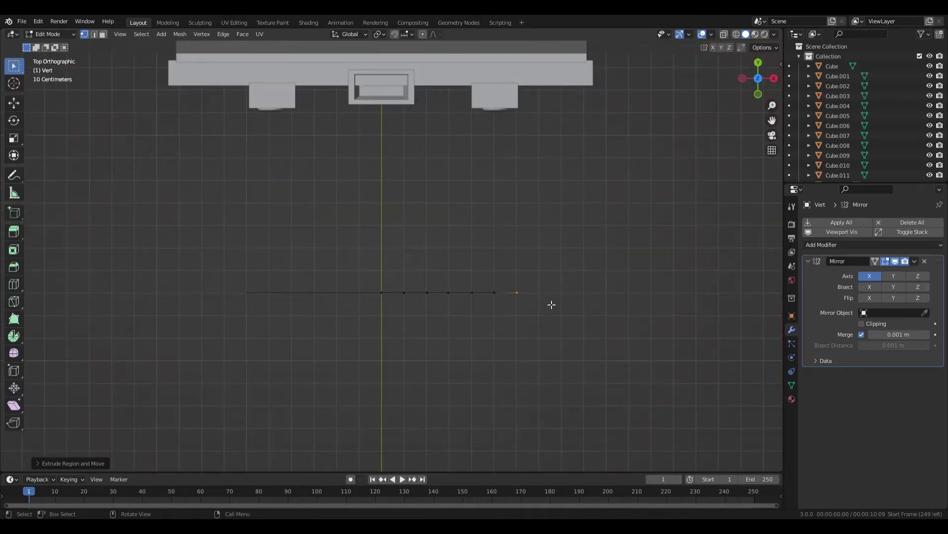
key("e")
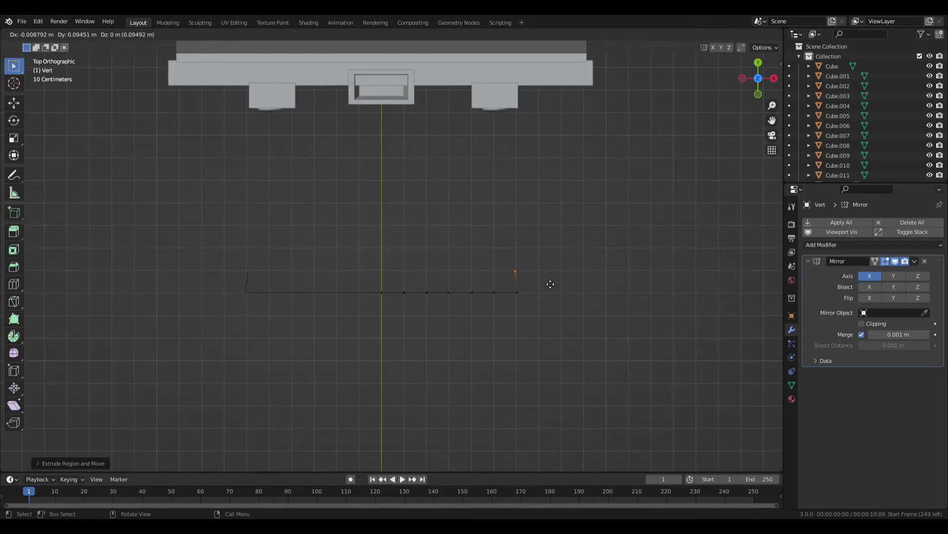
left_click(551, 284)
key("e")
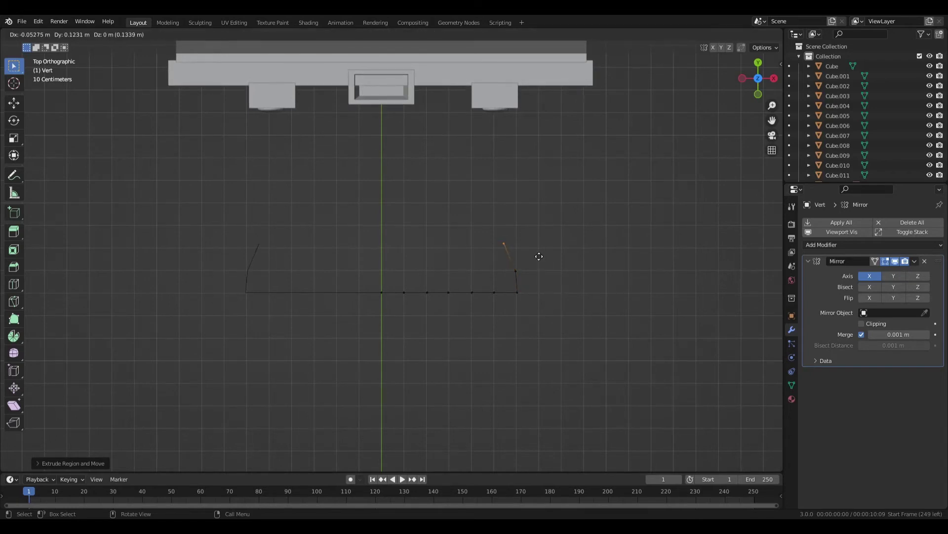
left_click(544, 262)
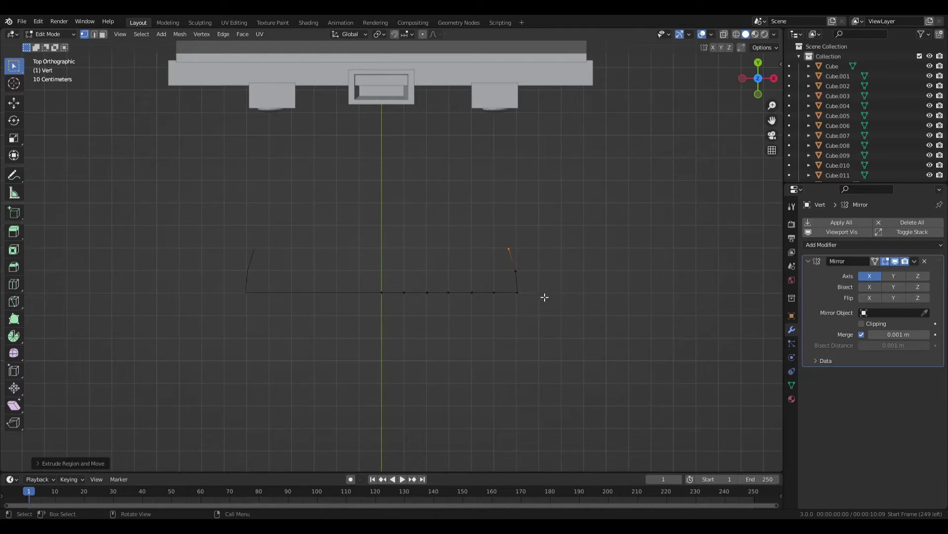
key("e")
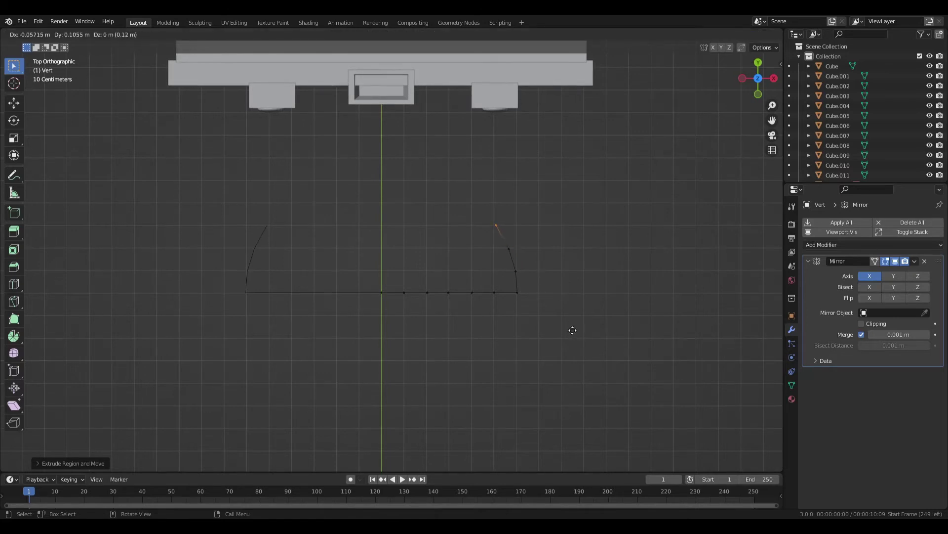
left_click(571, 330)
key("e")
left_click(557, 314)
Step: Extrude four more vertices to flatten the arc toward the centre line, completing the half dome outline
key("e")
left_click(593, 329)
key("e")
left_click(571, 324)
key("e")
left_click(547, 321)
key("e")
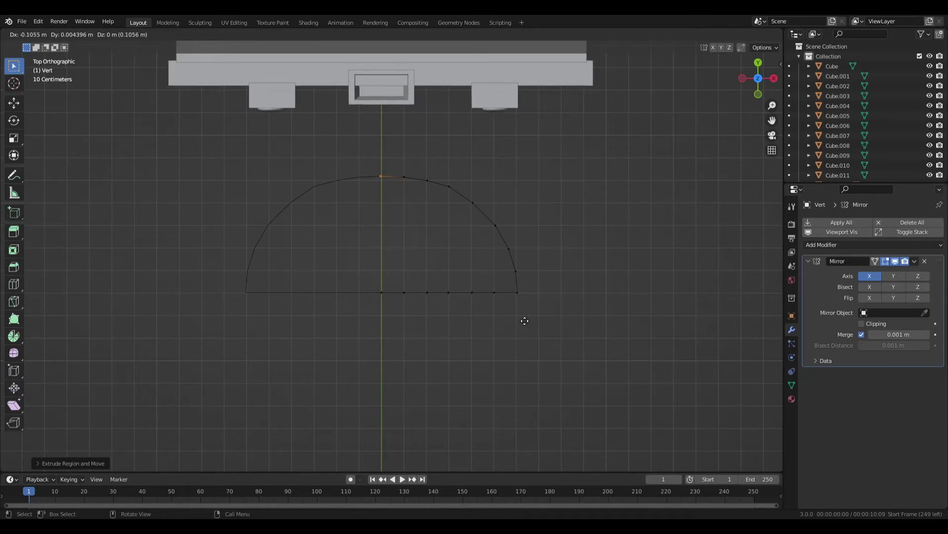
left_click(530, 321)
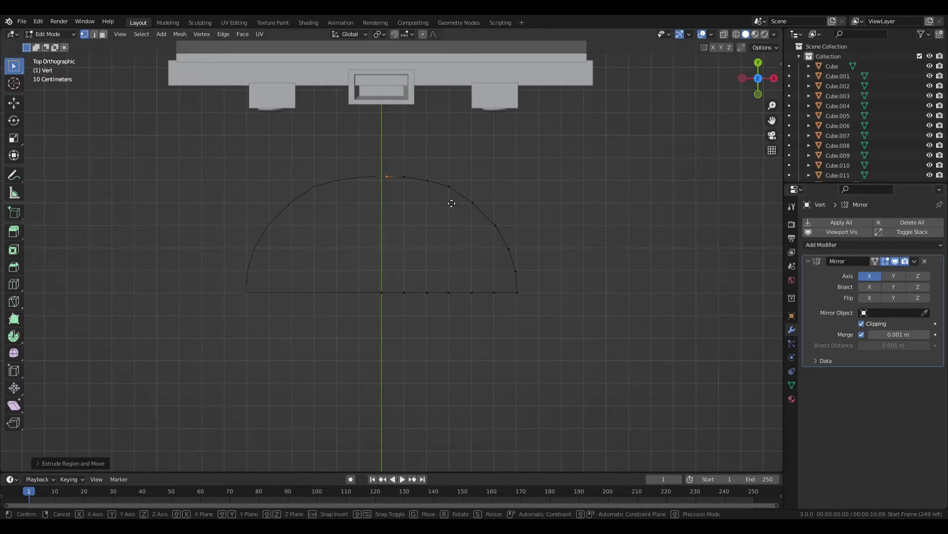
Step: Move the arc's last vertex along X onto the centre line so both mirrored halves meet
key("g")
key("x")
left_click(435, 202)
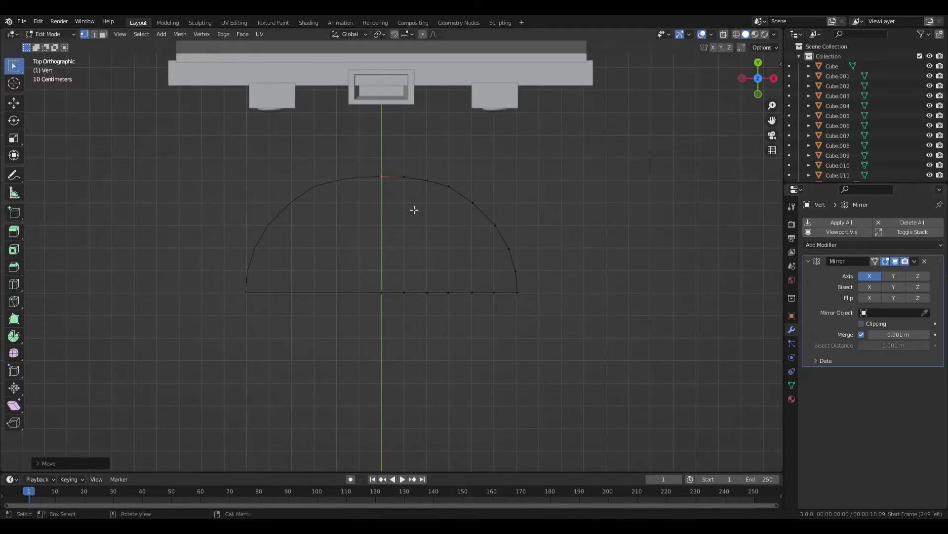
key("g")
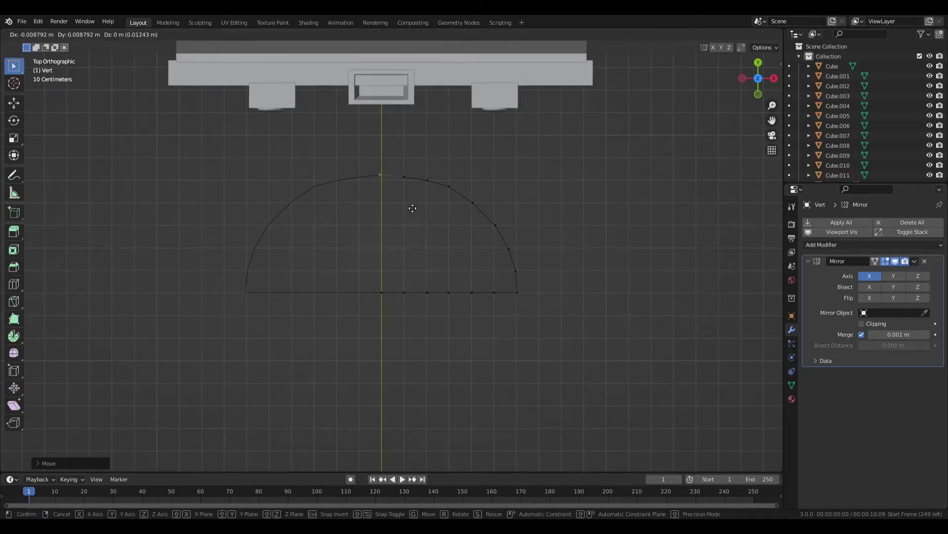
right_click(434, 210)
Step: Enable Clipping in the Mirror modifier and try moving the arc's centre vertex
left_click(862, 324)
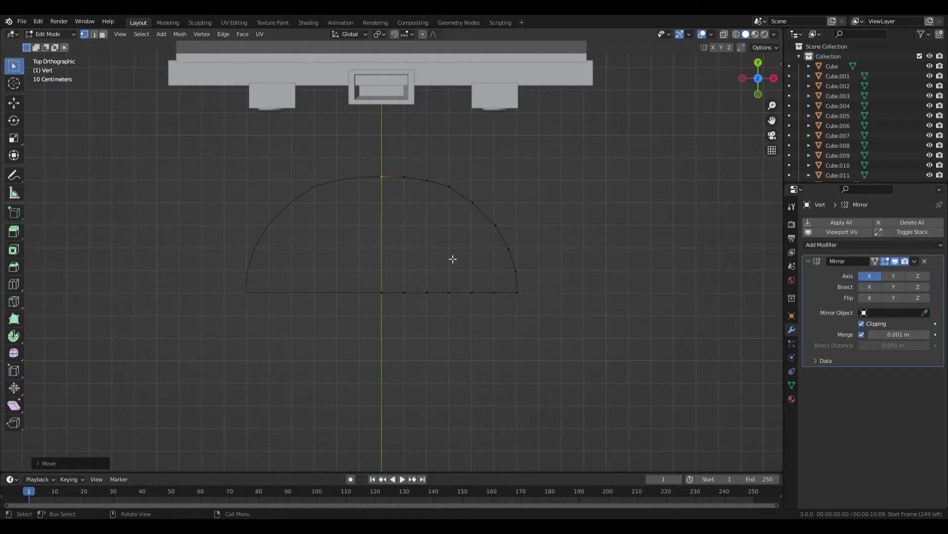
left_click(862, 324)
scroll(413, 199, "up", 2)
key("g")
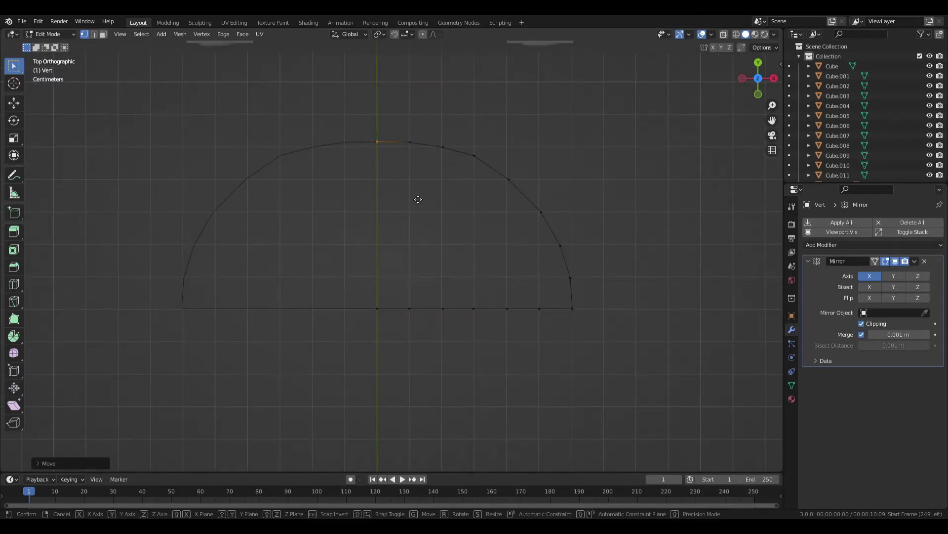
right_click(418, 196)
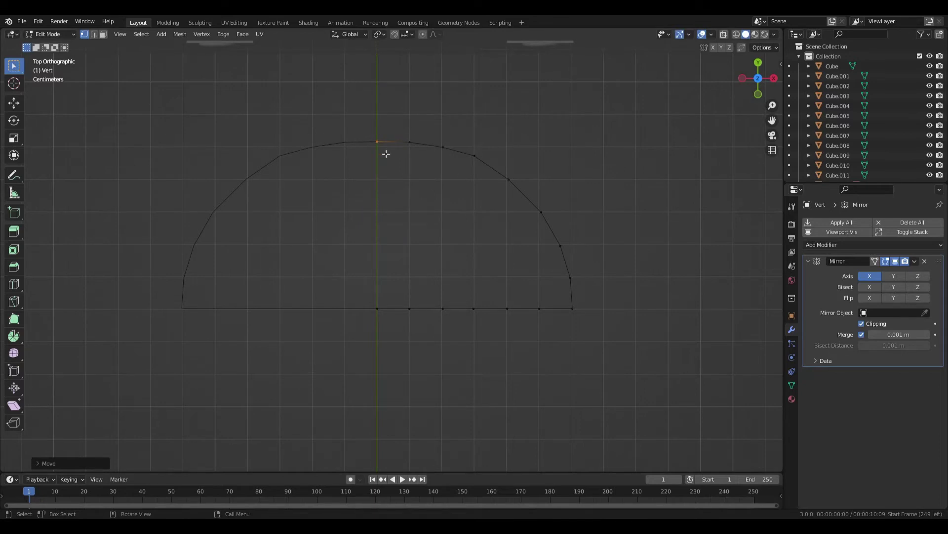
scroll(463, 246, "down", 4)
scroll(462, 246, "up", 3)
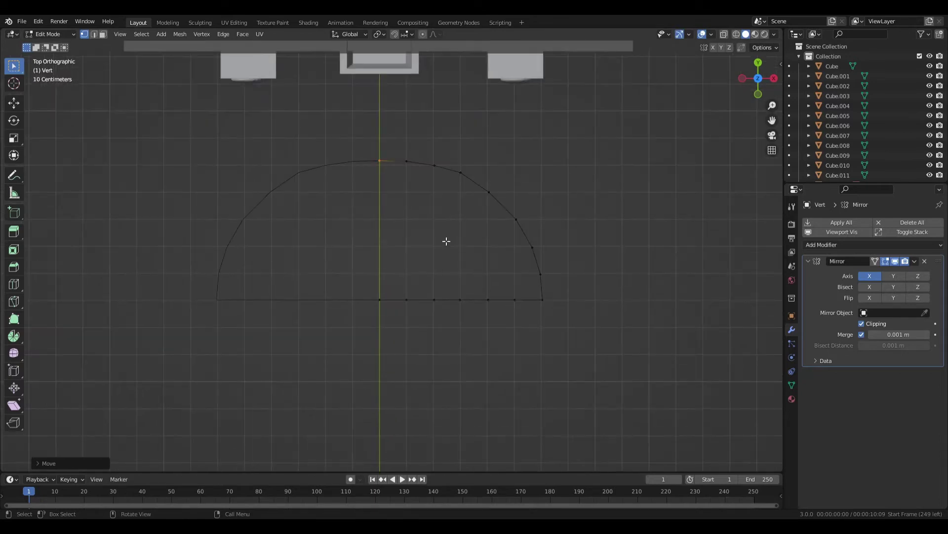
Step: Select all vertices of the half dome outline and fill them with a face
left_click_drag(577, 328, 299, 148)
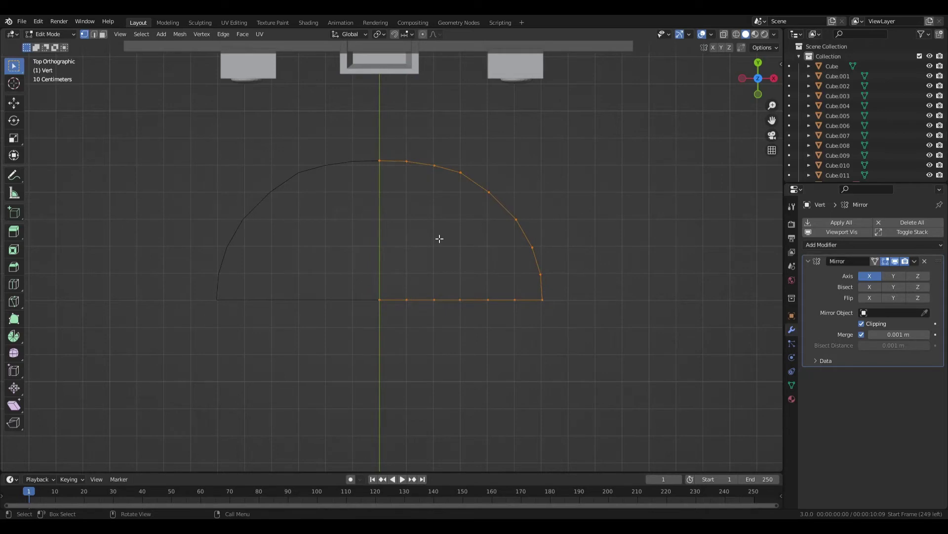
key("f")
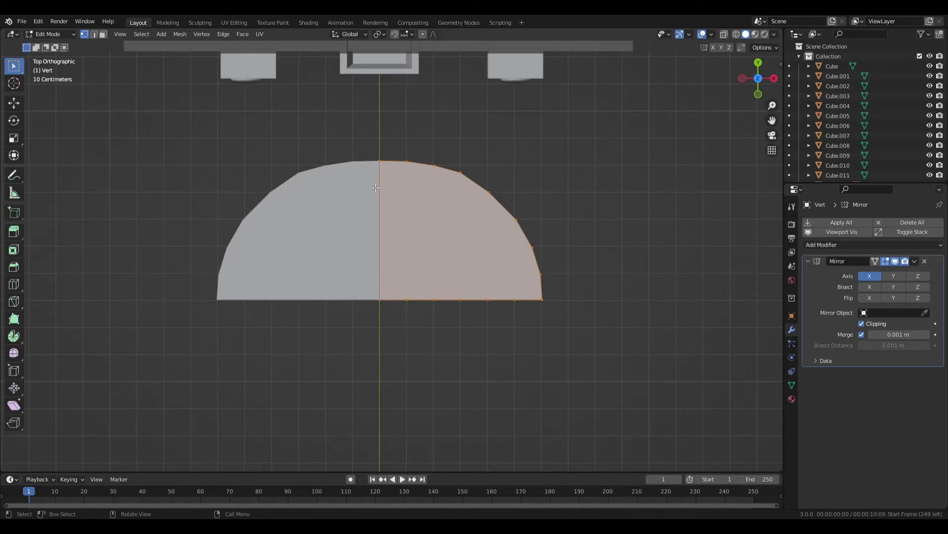
scroll(548, 208, "down", 5)
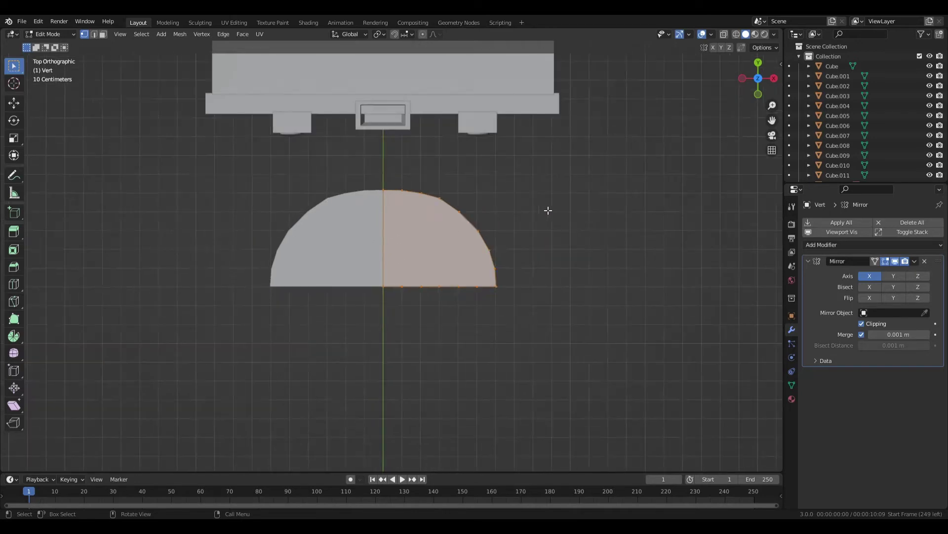
scroll(481, 245, "up", 2)
scroll(437, 253, "up", 2)
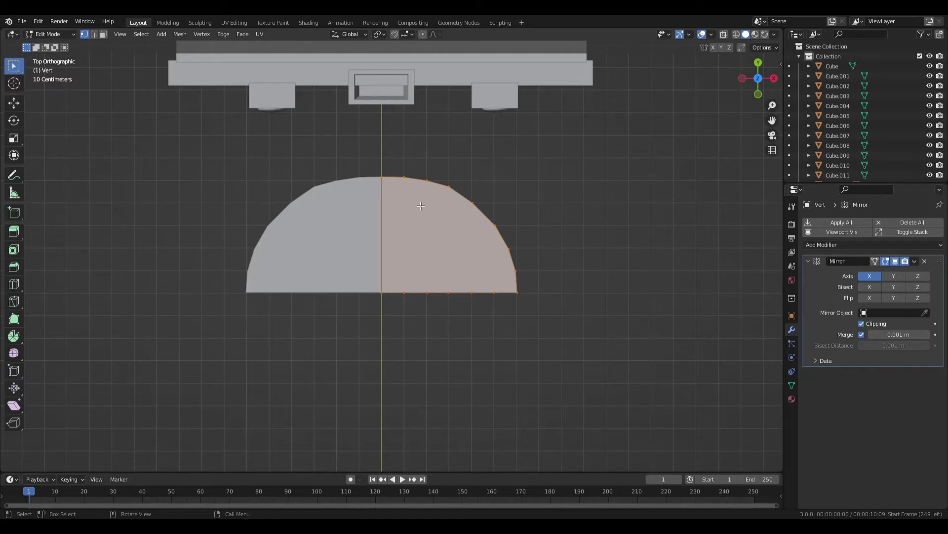
Step: Select the whole half dome face, check it against the reference chest, and extrude it about 0.083 m along its normal
left_click_drag(357, 162, 559, 322)
middle_click_drag(602, 254, 554, 279)
key("KP_1")
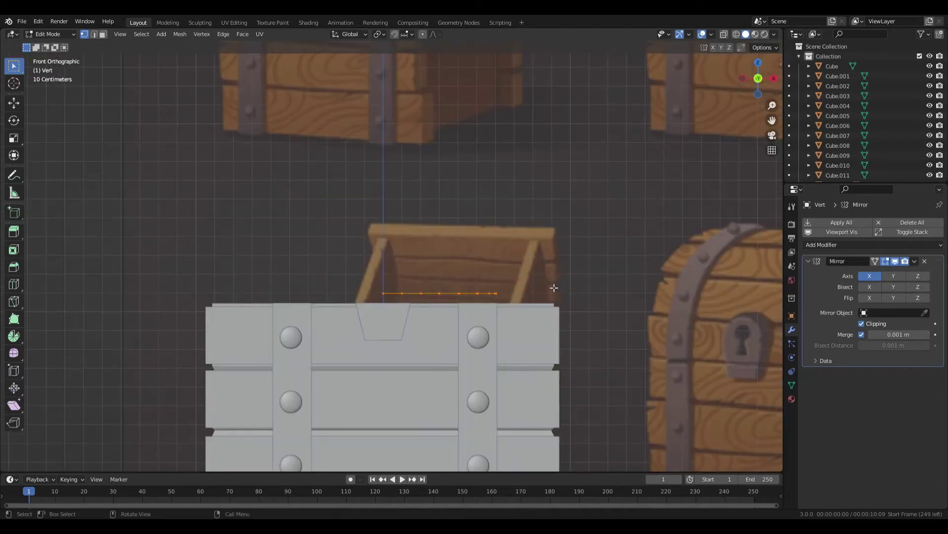
middle_click_drag(604, 342, 495, 274, "shift")
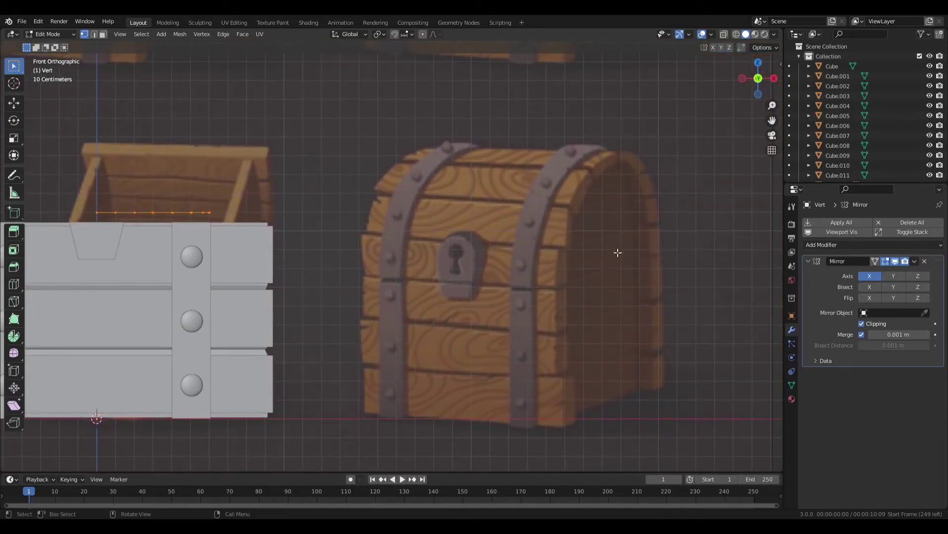
scroll(350, 181, "down", 3)
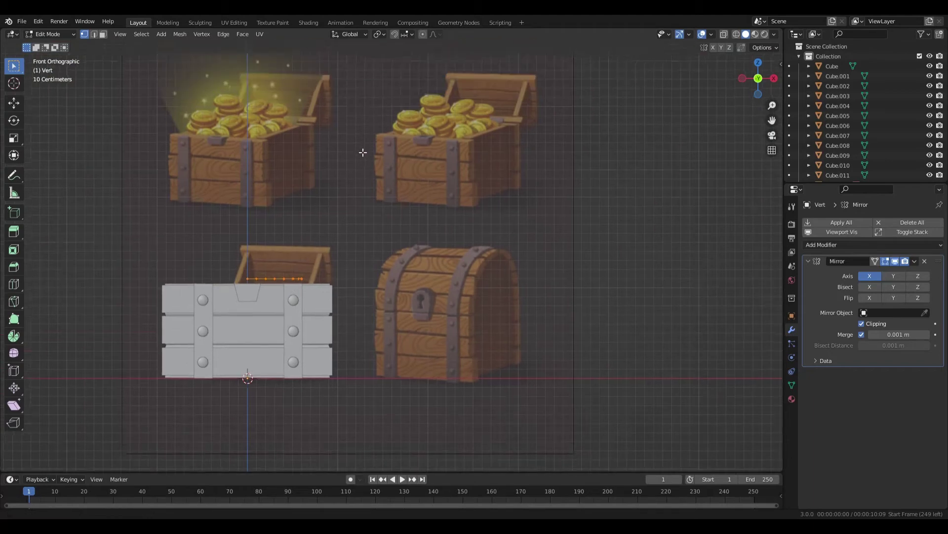
middle_click_drag(356, 91, 358, 159, "shift")
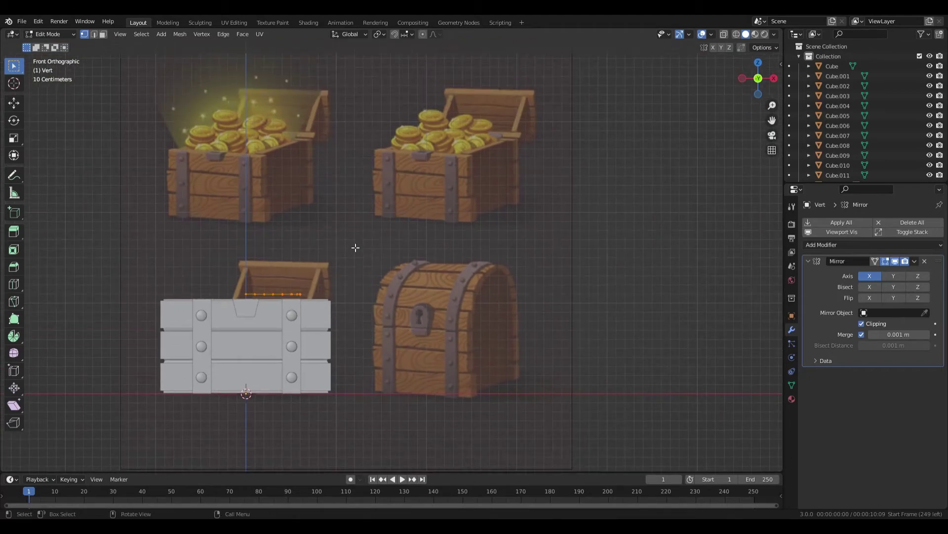
middle_click_drag(355, 248, 319, 188)
middle_click_drag(360, 252, 464, 274)
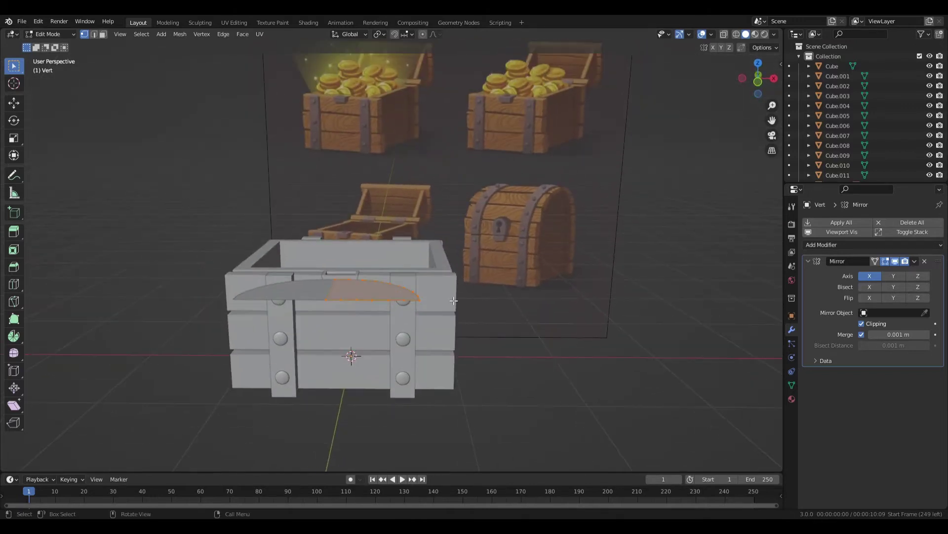
key("e")
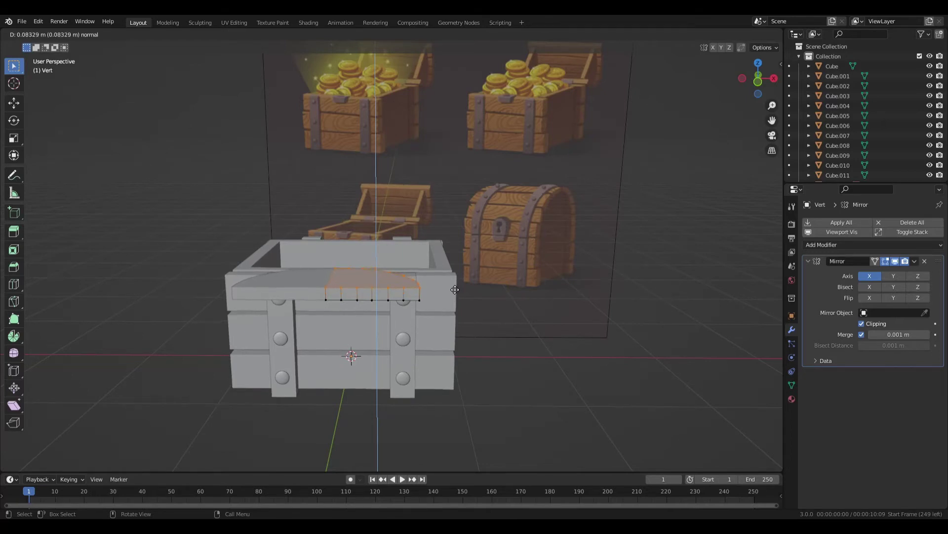
left_click(455, 290)
key("Tab")
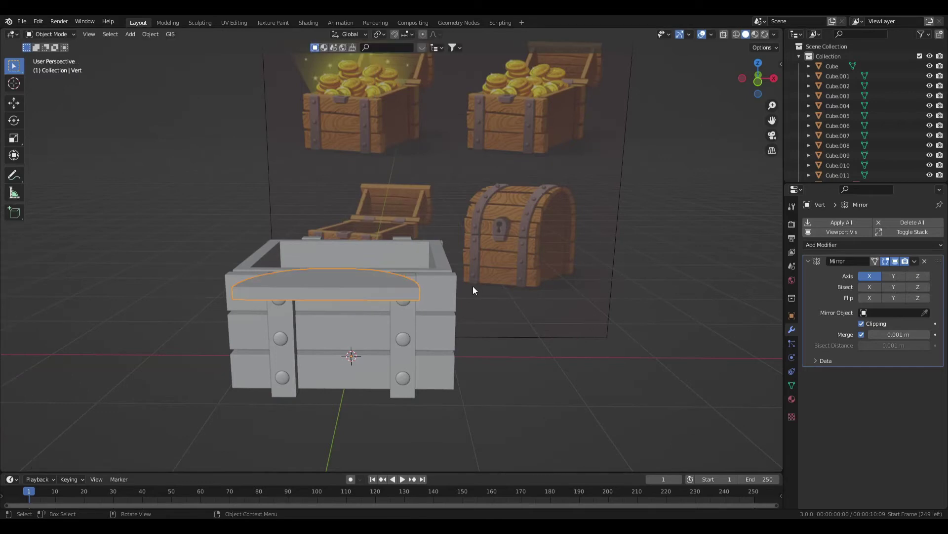
key("r")
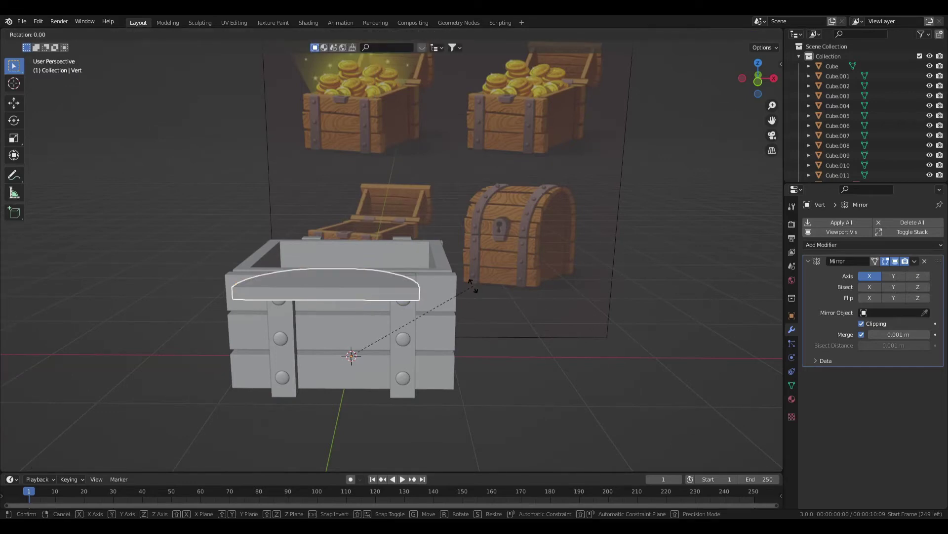
right_click(473, 286)
middle_click_drag(364, 352, 419, 331)
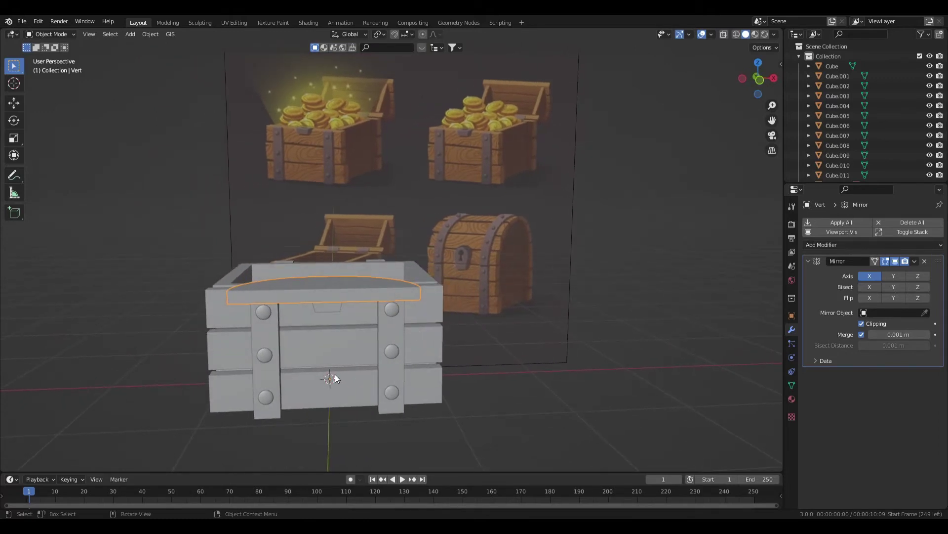
key("r")
key("x")
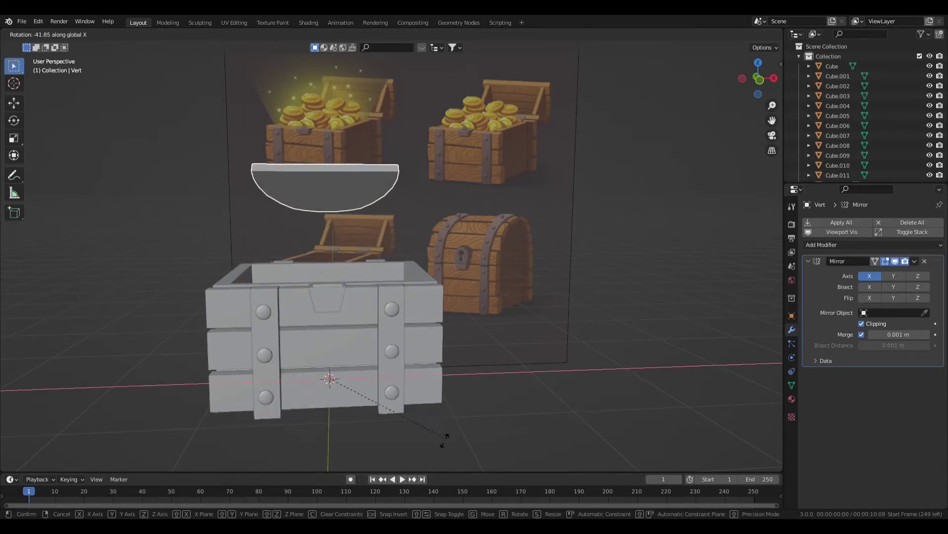
left_click(438, 356)
middle_click_drag(488, 352, 359, 300)
Step: Try setting the mirrored half dome's origin to its geometry and rotating it 90° about the X axis
right_click(348, 292)
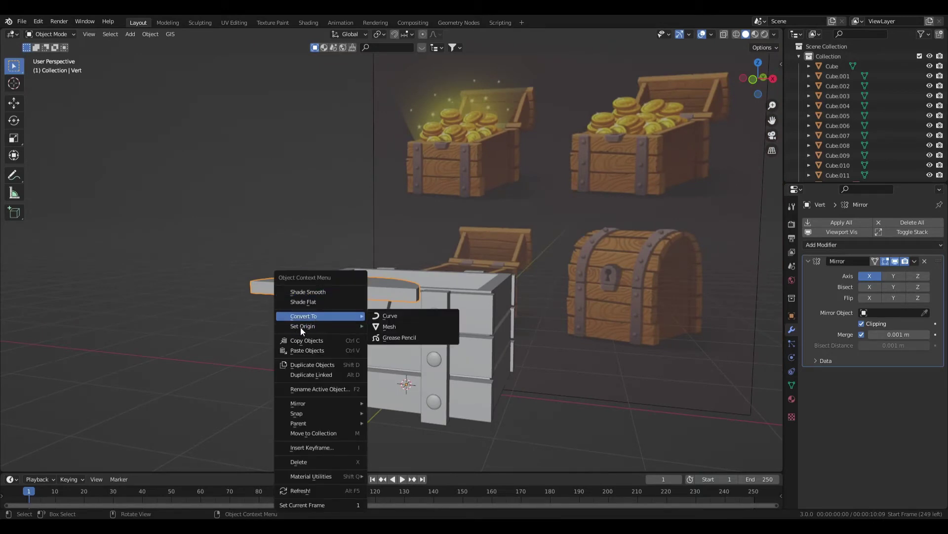
mouse_move(301, 327)
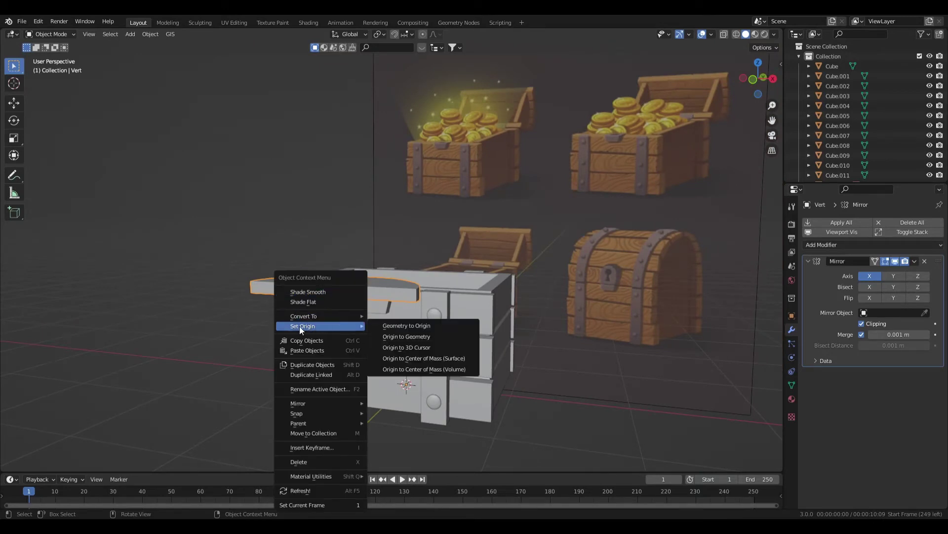
left_click(405, 337)
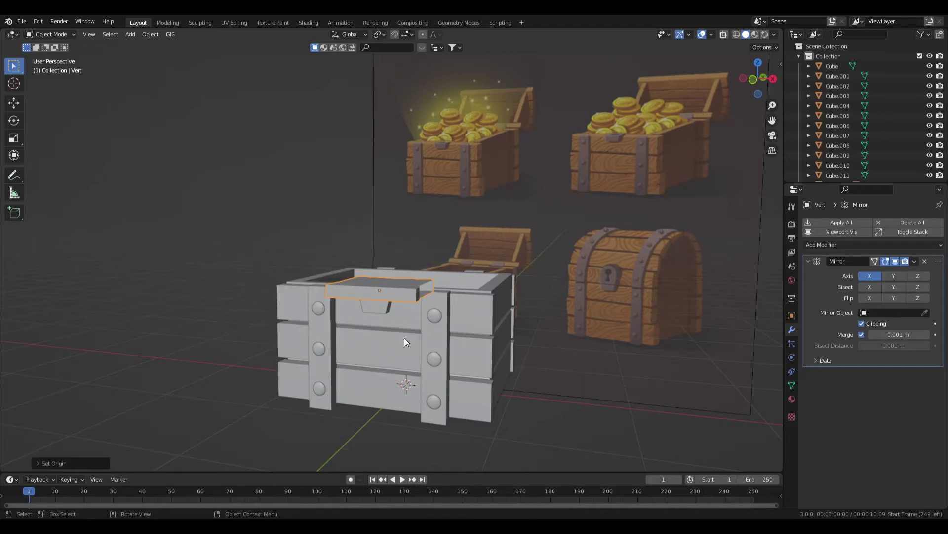
mouse_move(423, 297)
middle_mouse_down()
mouse_move(435, 367)
mouse_move(436, 301)
middle_mouse_up()
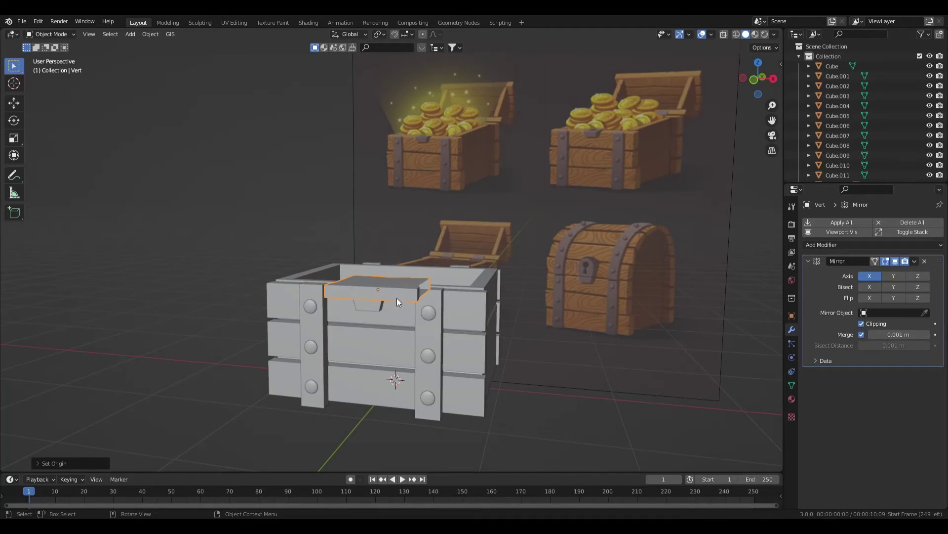
key("r")
key("x")
key("9")
key("0")
key("Return")
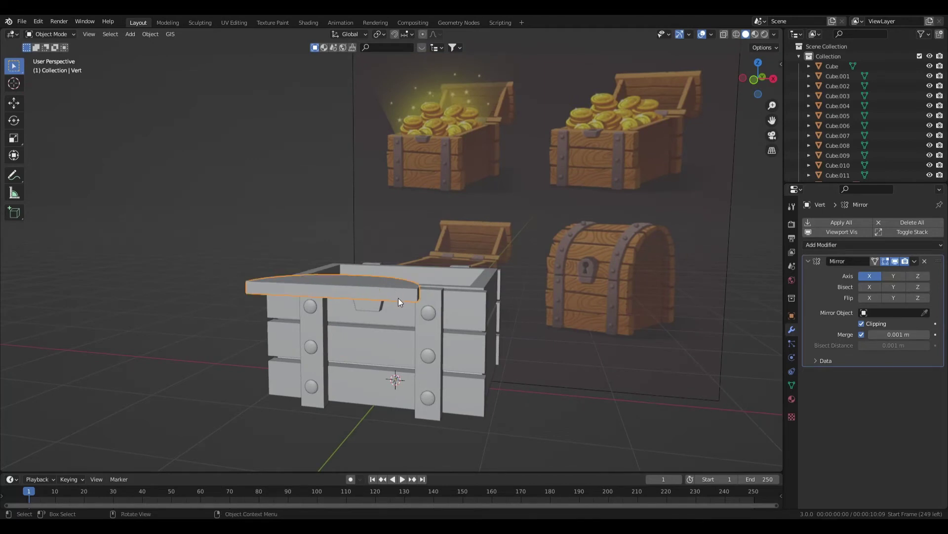
Step: Apply the half dome's Mirror modifier and set its origin to its geometry
middle_click_drag(398, 300, 476, 379)
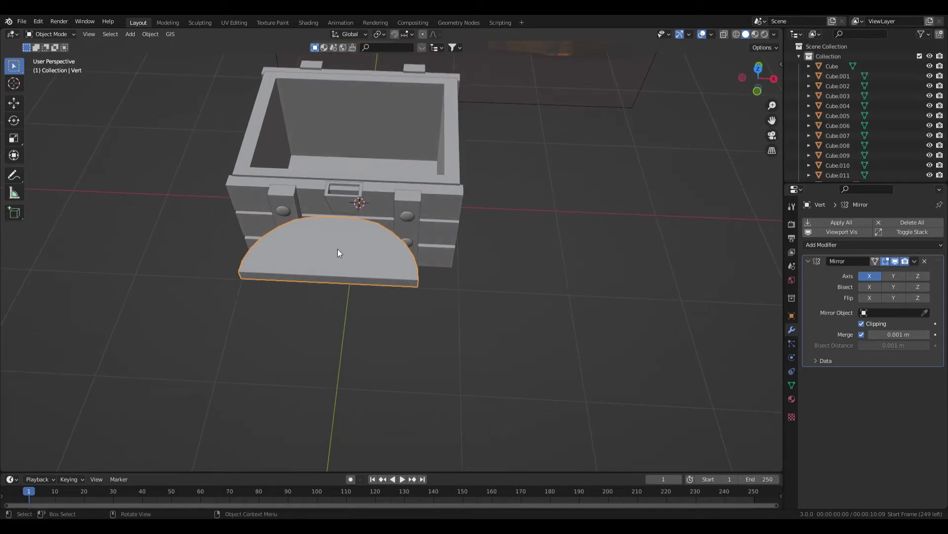
left_click(915, 261)
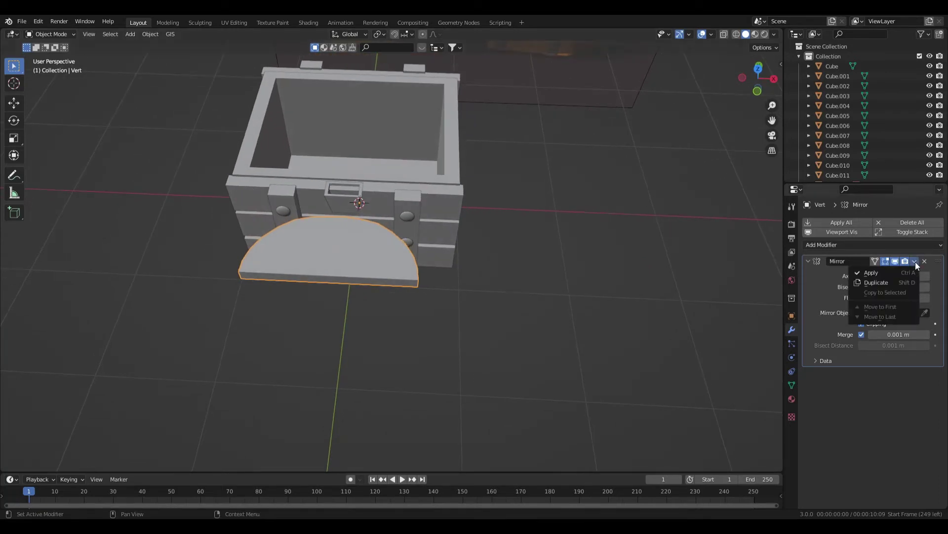
left_click(869, 273)
right_click(345, 250)
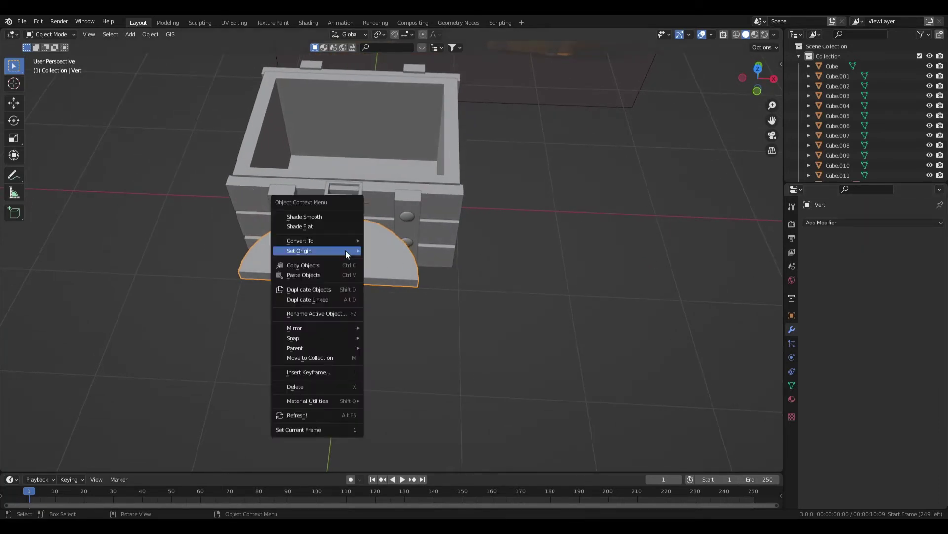
mouse_move(359, 250)
left_click(419, 264)
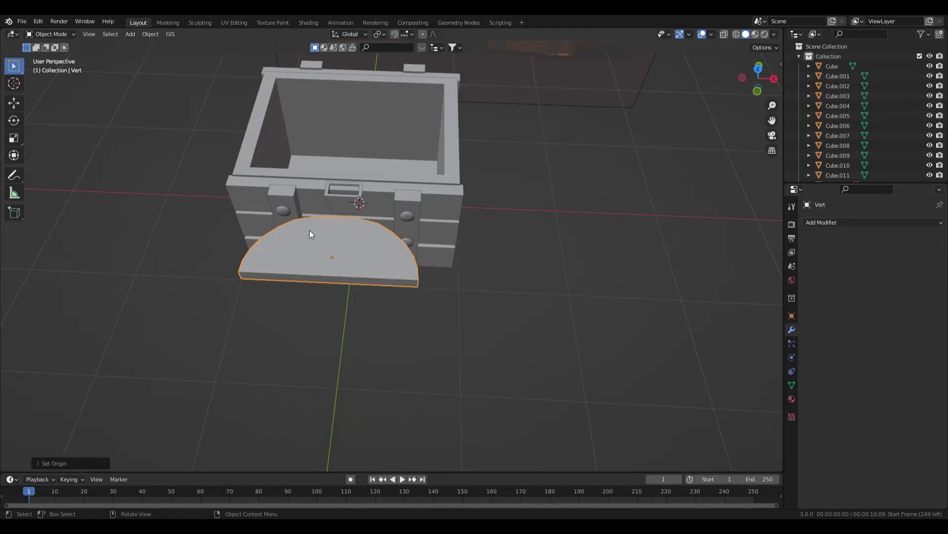
Step: Save the file, then rotate the half dome 90° about the global X axis to stand it upright
key("ctrl+s")
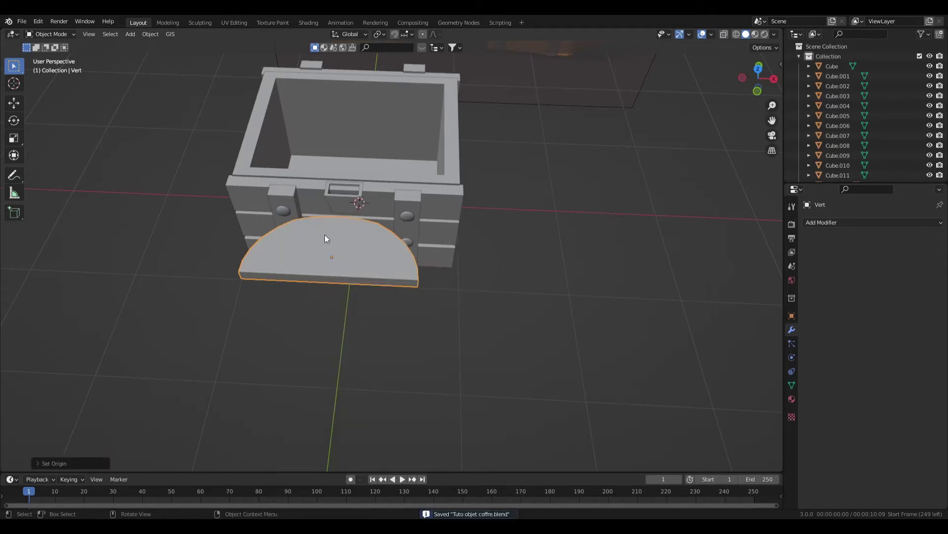
key("Tab")
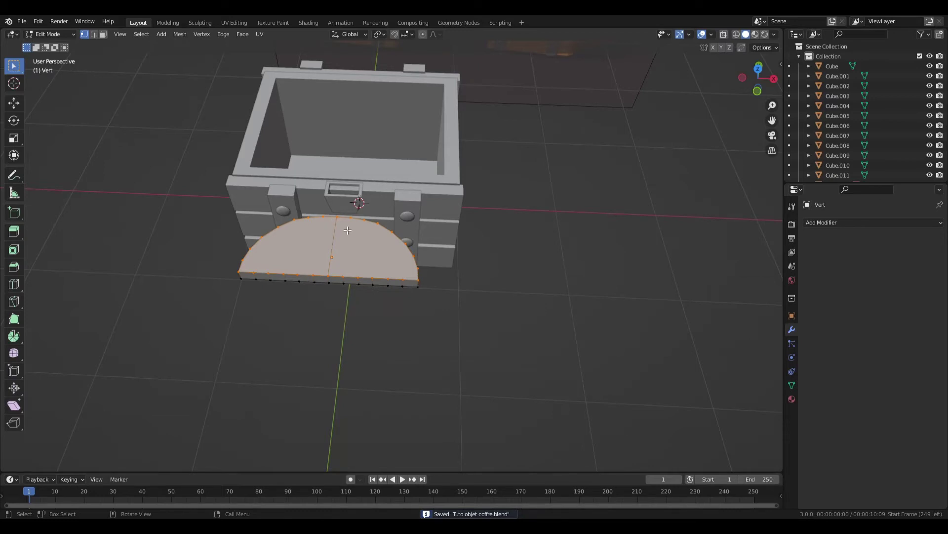
key("Tab")
key("r")
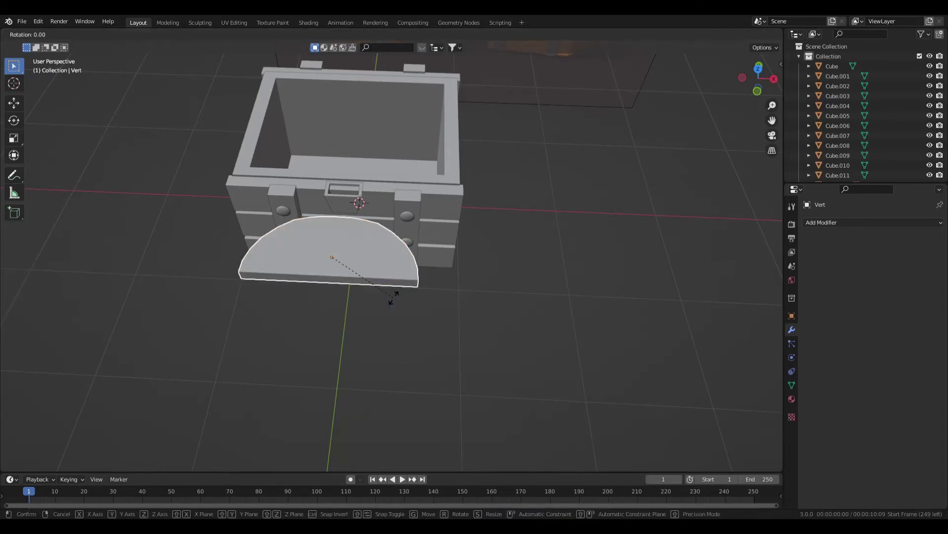
key("x")
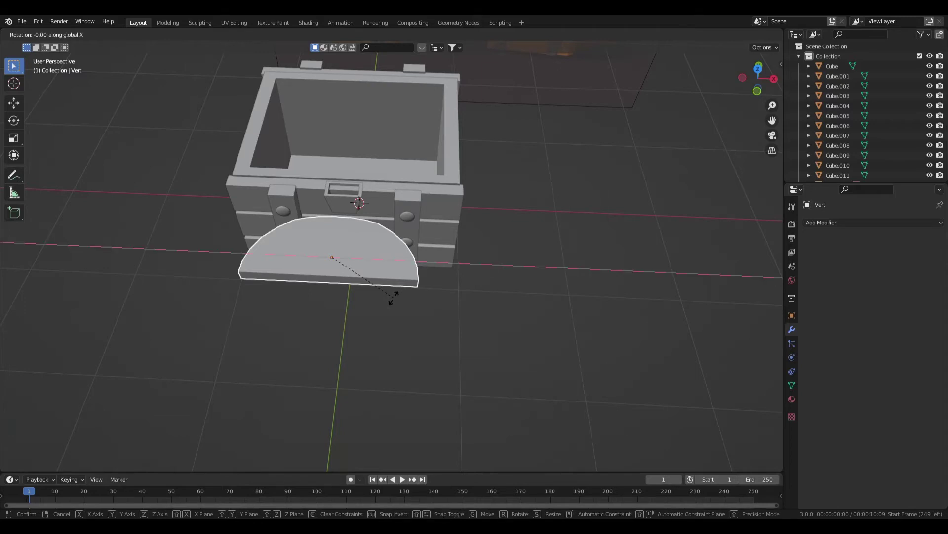
type("90")
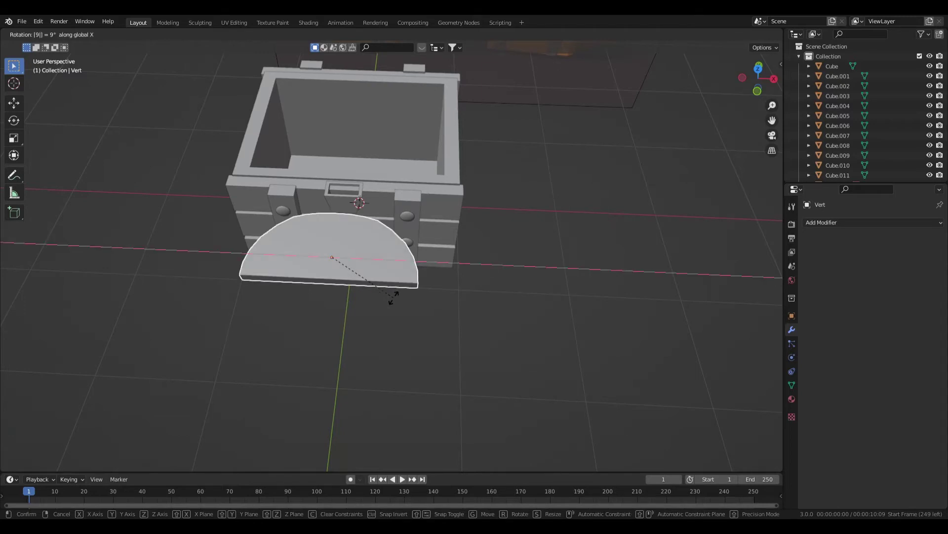
key("Return")
Step: Add a Subdivision Surface modifier to the half dome, keeping the viewport level at 1
key("KP_1")
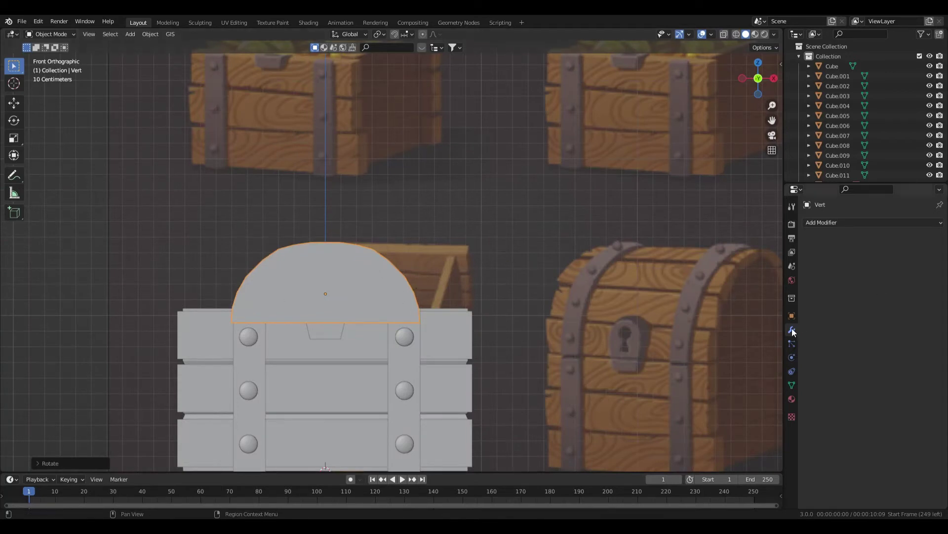
left_click(840, 223)
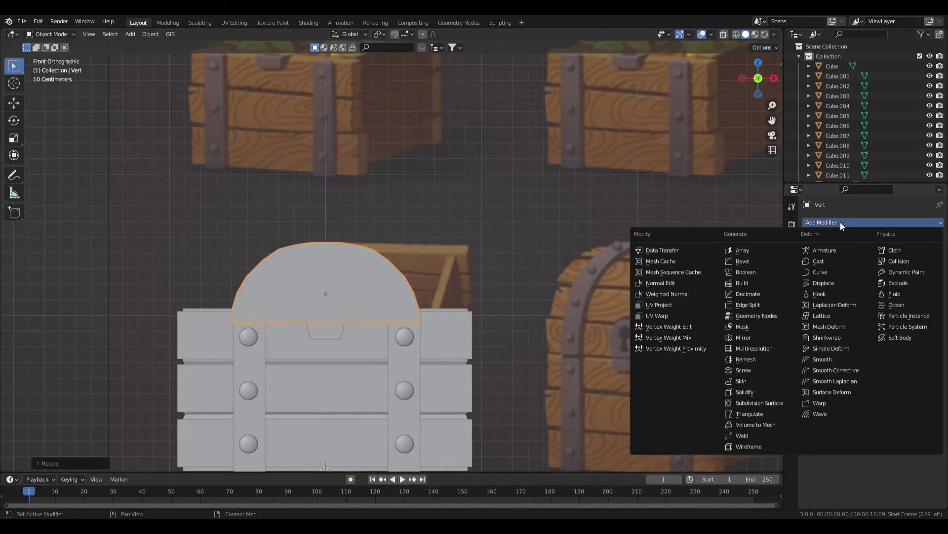
left_click(751, 404)
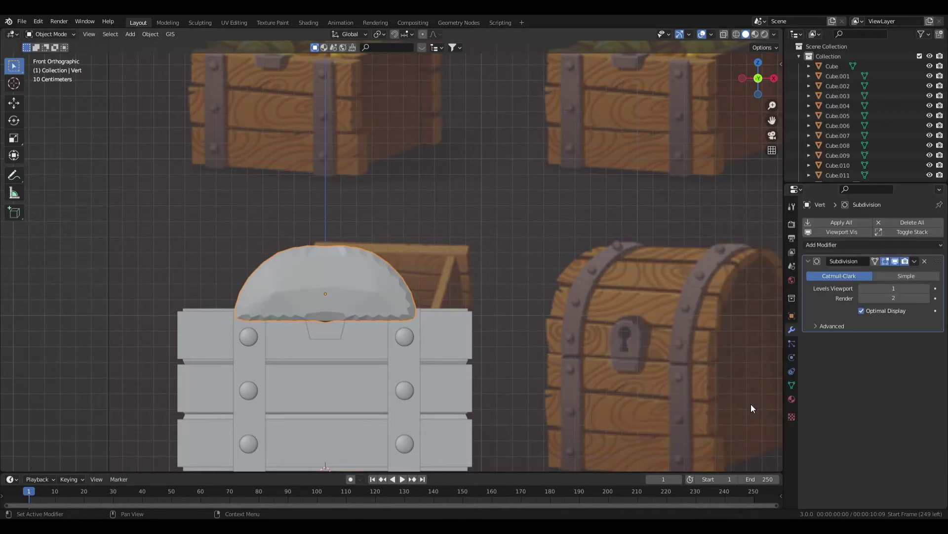
left_click(926, 289)
left_click(861, 288)
Step: Connect the first two arc vertices right of the half dome's centre line to the base vertices directly below them
key("Tab")
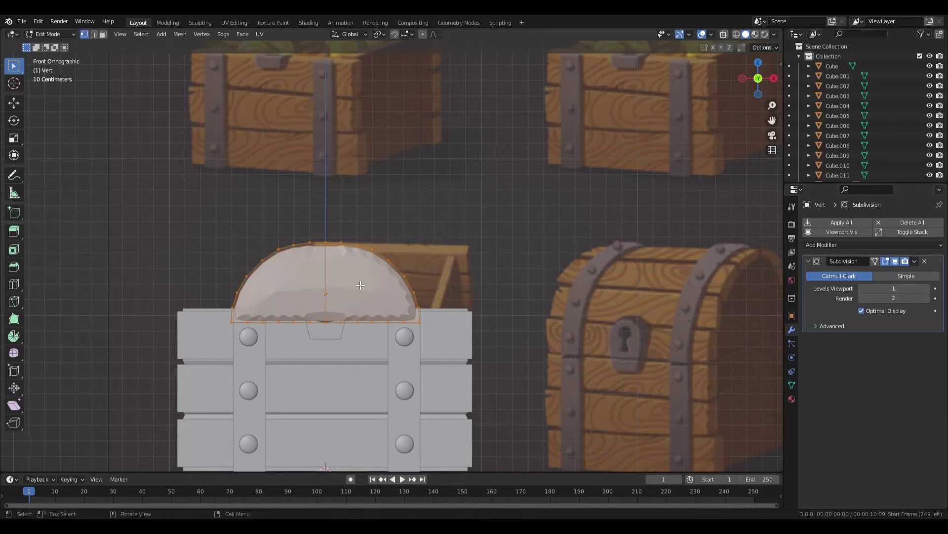
scroll(368, 290, "up", 2)
left_click(320, 351)
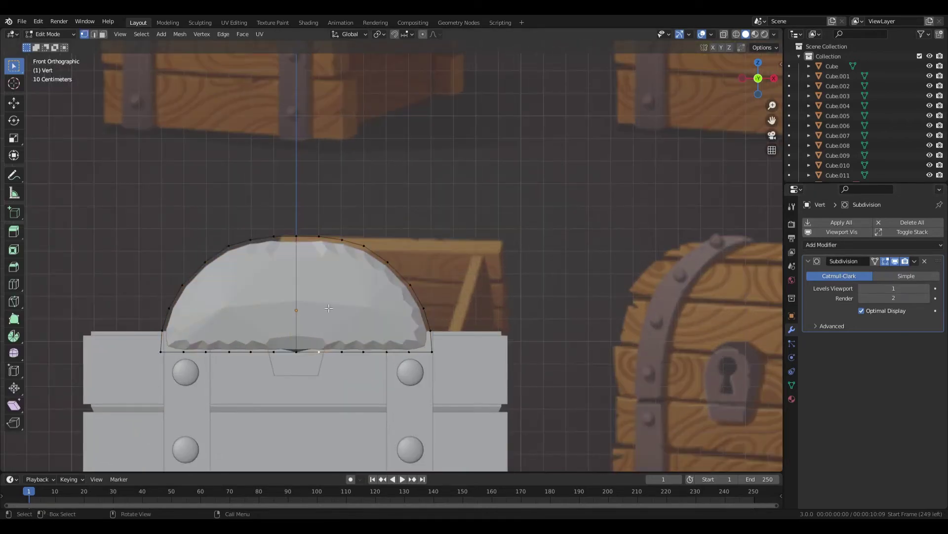
left_click(320, 236, "shift")
key("j")
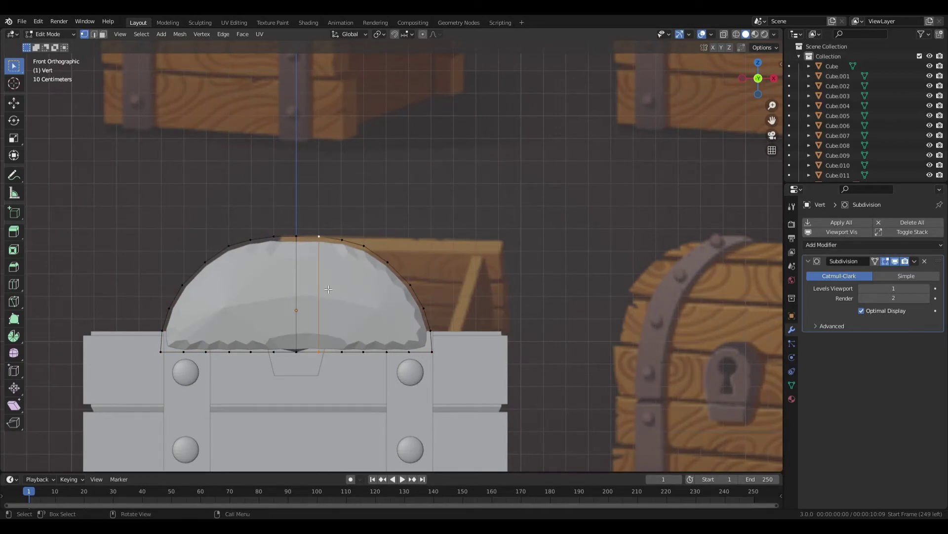
left_click(342, 239)
left_click(342, 352, "shift")
key("j")
Step: Connect the next three arc vertices toward the half dome's right end to the base vertices directly below them
left_click(365, 247)
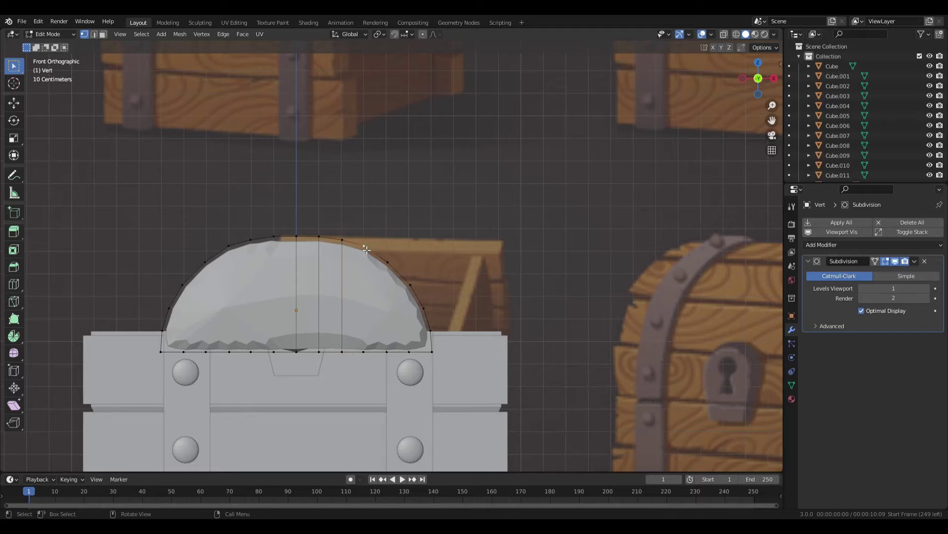
left_click(364, 351, "shift")
key("j")
left_click(387, 262)
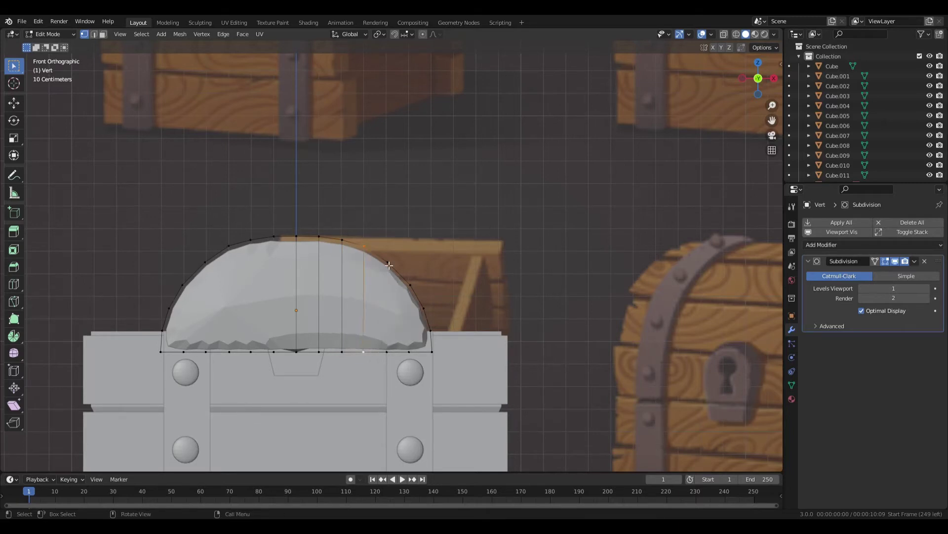
left_click(387, 351, "shift")
key("j")
left_click(410, 285)
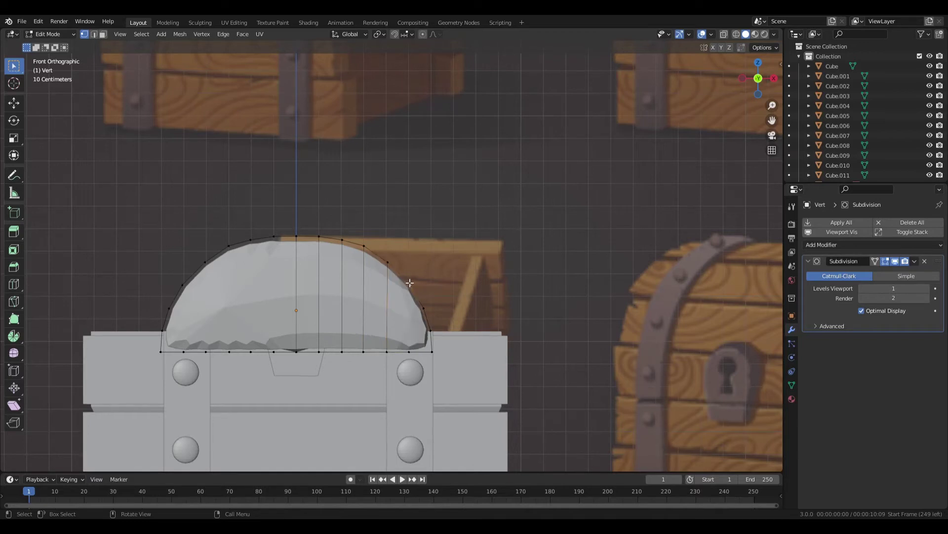
left_click(409, 352, "shift")
key("j")
Step: Connect the first arc vertex left of the half dome's centre line to the base vertex below it
left_click(424, 307)
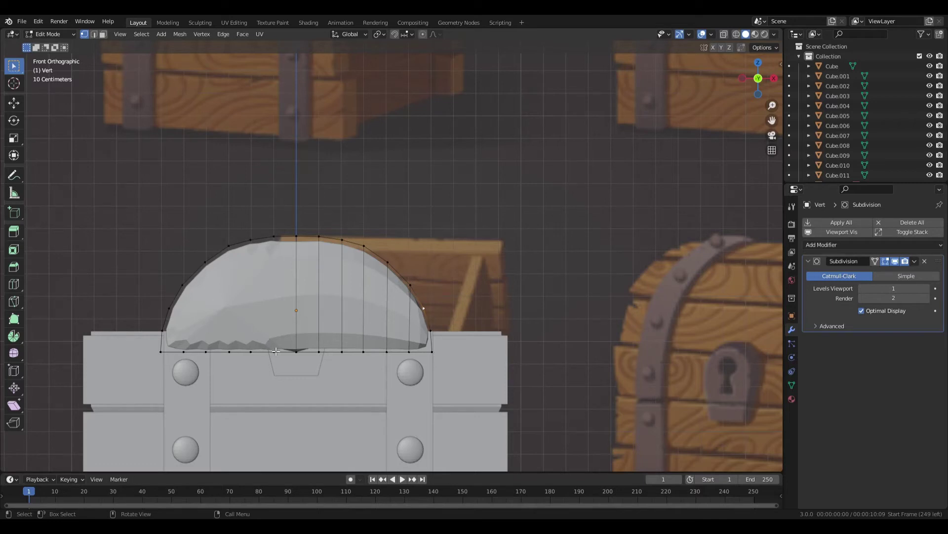
left_click(275, 238)
key("j")
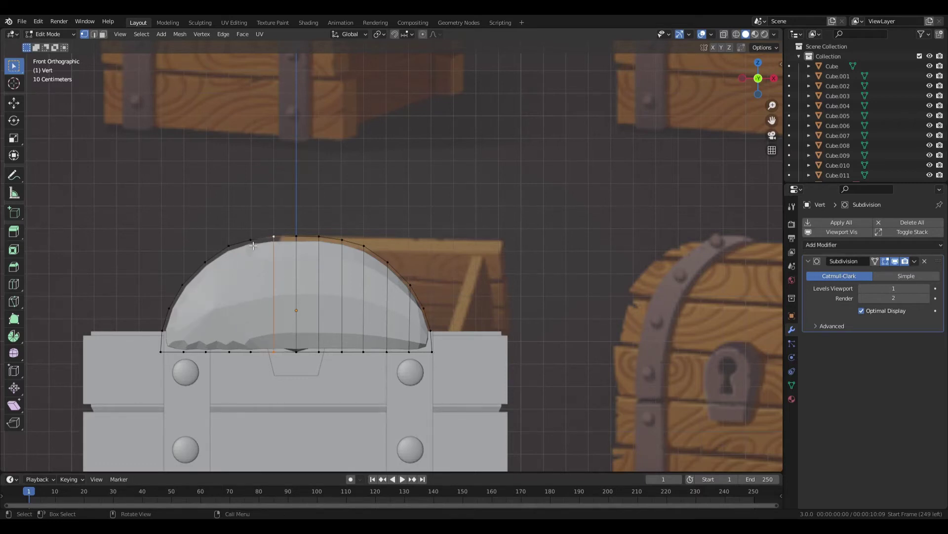
Step: Connect the next arc vertices toward the half dome's left end to the base vertices directly below them
left_click(251, 240)
left_click(250, 351, "shift")
key("j")
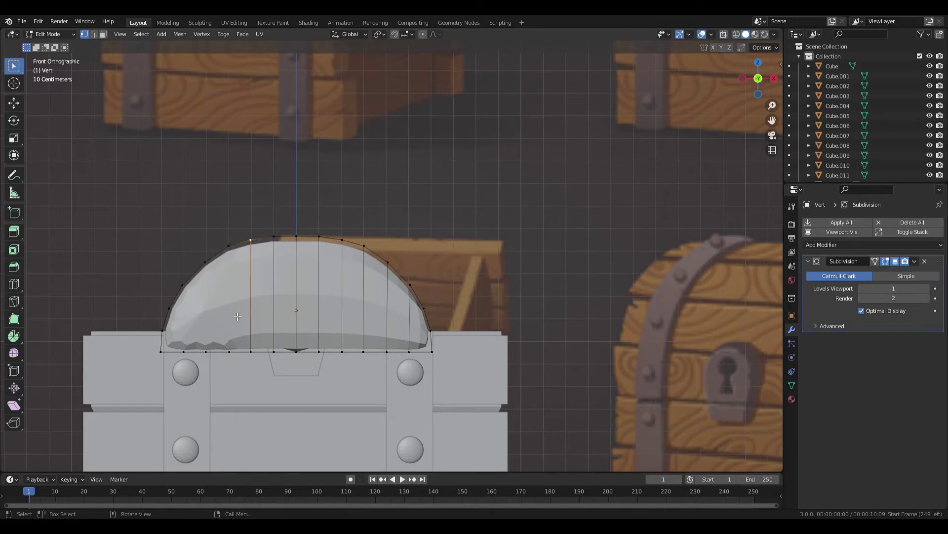
left_click(229, 246)
left_click(229, 351, "shift")
key("j")
left_click(205, 262)
left_click(206, 351, "shift")
key("j")
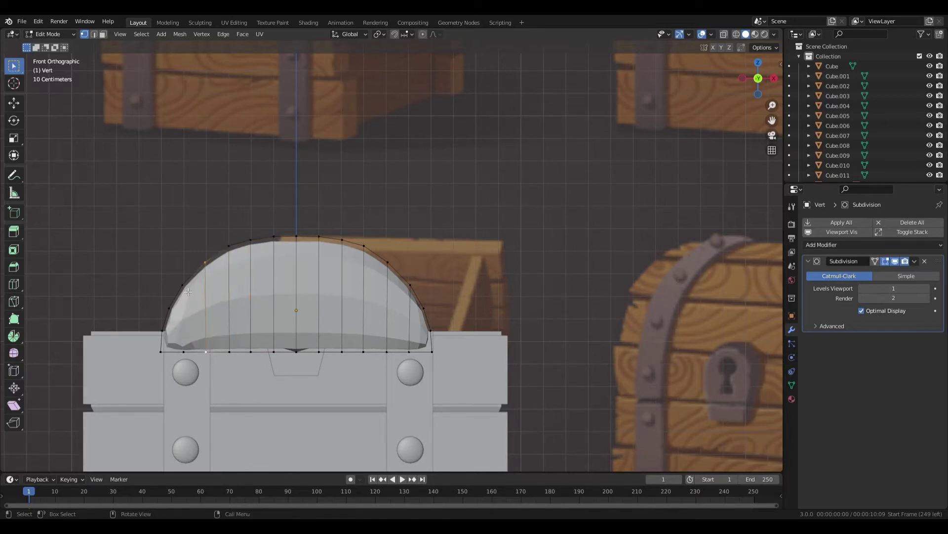
left_click(197, 320)
left_click(196, 324, "shift")
key("j")
Step: On the half dome's opposite face, connect two arc vertices near the left end to the base vertices directly below them
middle_click_drag(543, 319, 361, 316)
scroll(361, 316, "up", 3)
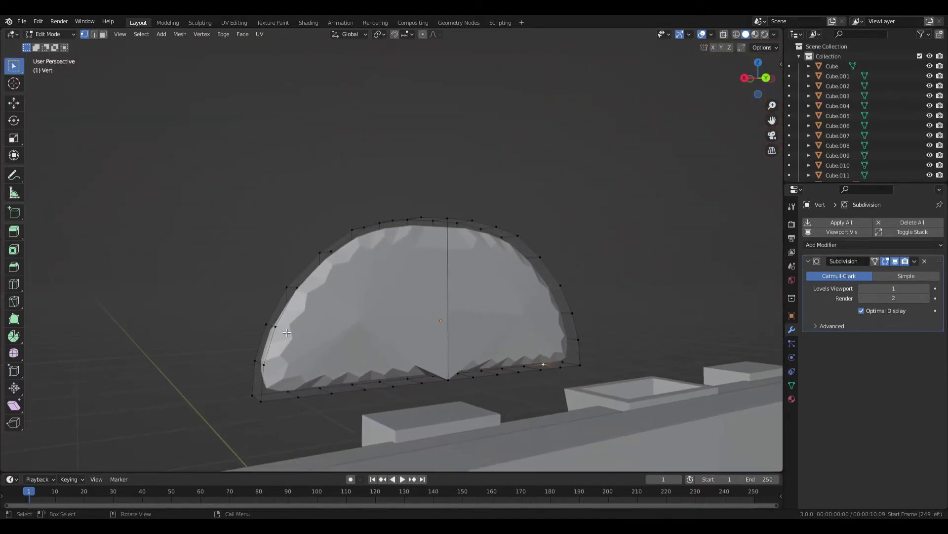
left_click(298, 287)
left_click(298, 397, "shift")
key("j")
left_click(329, 253)
left_click(338, 393, "shift")
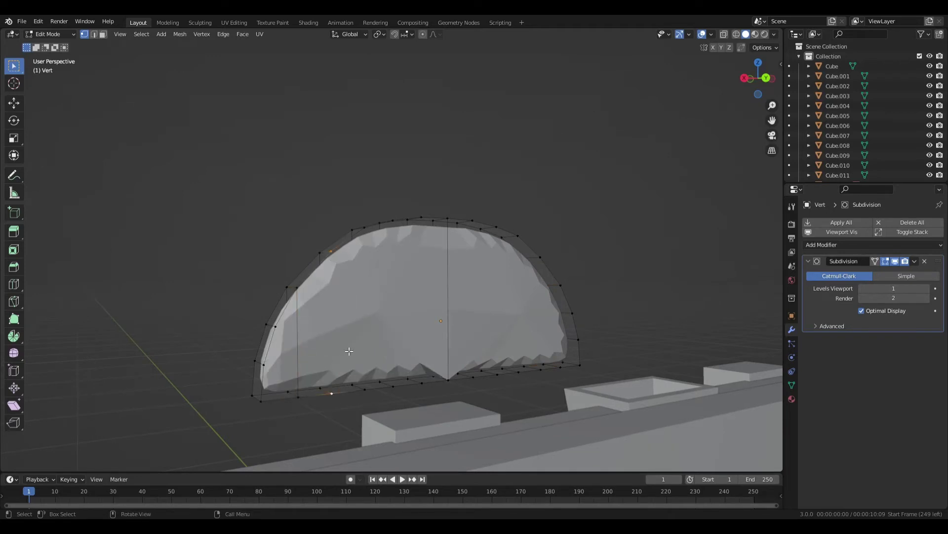
key("j")
Step: Connect the next three arc vertices toward the centre line of this face to the base vertices below them
left_click(364, 227)
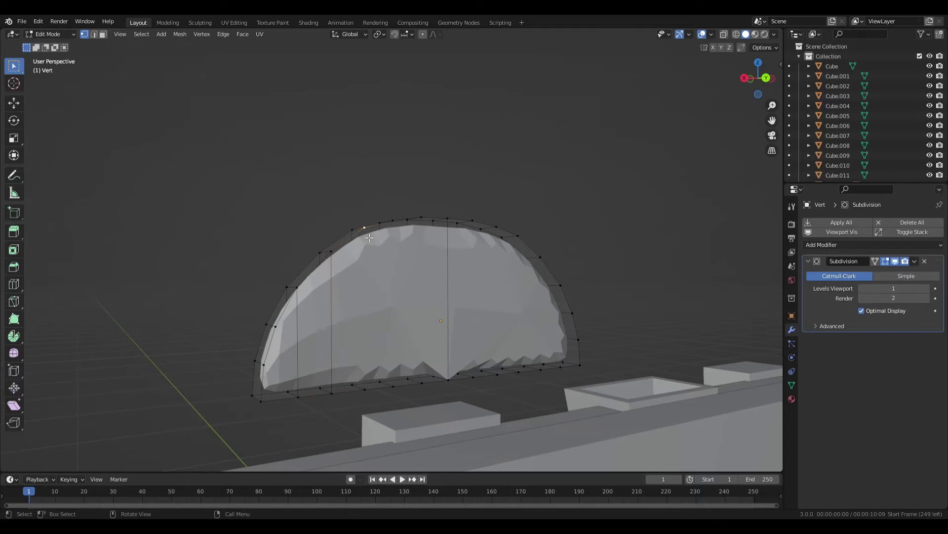
left_click(366, 389, "shift")
middle_click_drag(369, 392, 412, 313)
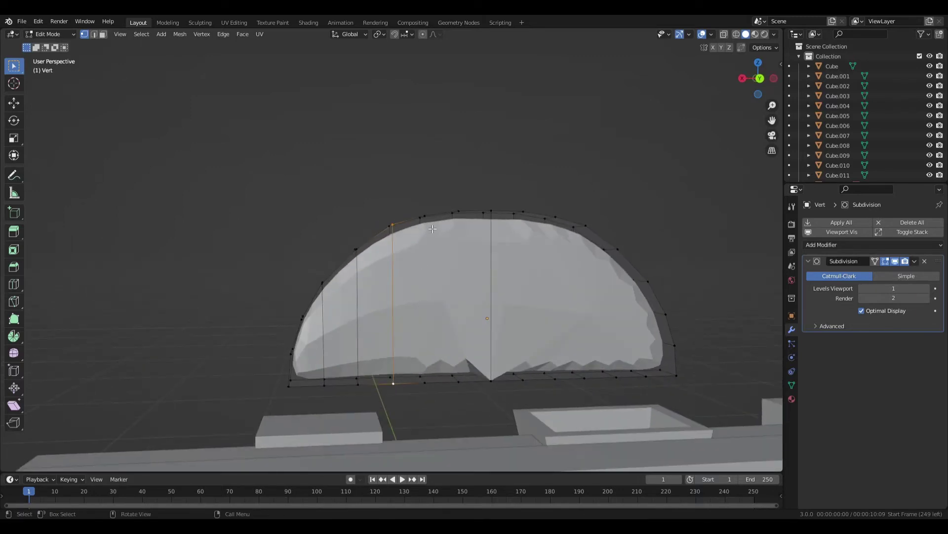
key("j")
left_click(426, 217)
left_click(427, 383, "shift")
middle_click_drag(429, 384, 449, 336)
key("j")
left_click(454, 197)
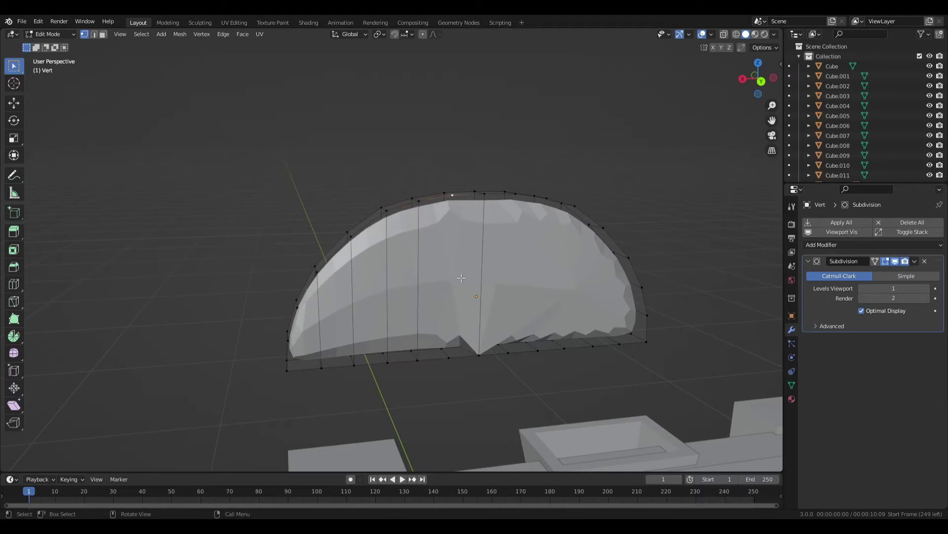
left_click(453, 358, "shift")
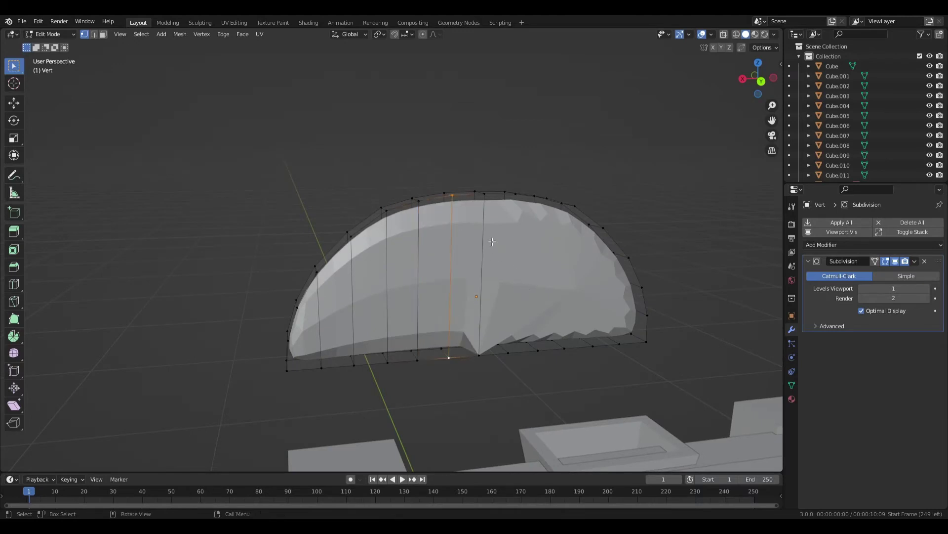
Step: Connect the arc vertices right of the centre line on this face to the base vertices below them
middle_click_drag(499, 333, 503, 310)
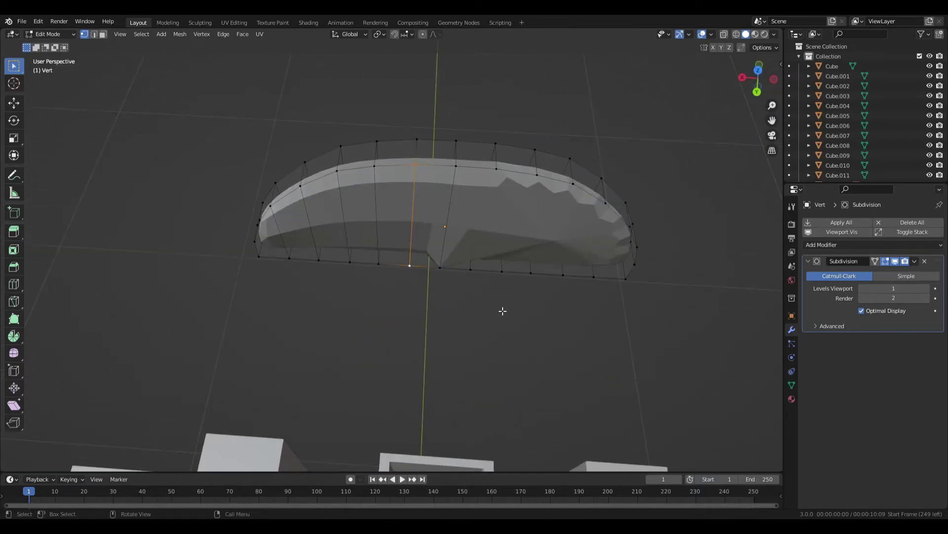
middle_click_drag(447, 272, 476, 280)
left_click(468, 188)
left_click(449, 334, "shift")
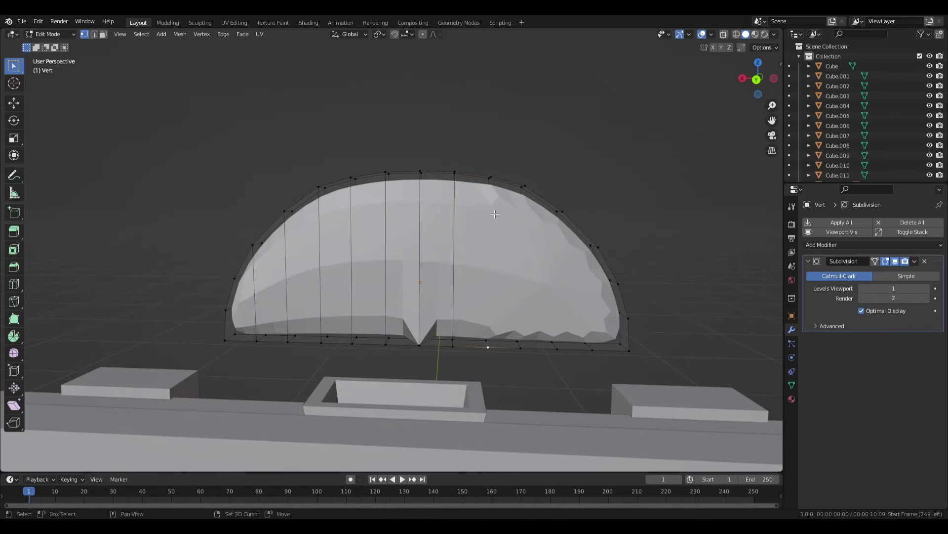
middle_click_drag(516, 239, 530, 286)
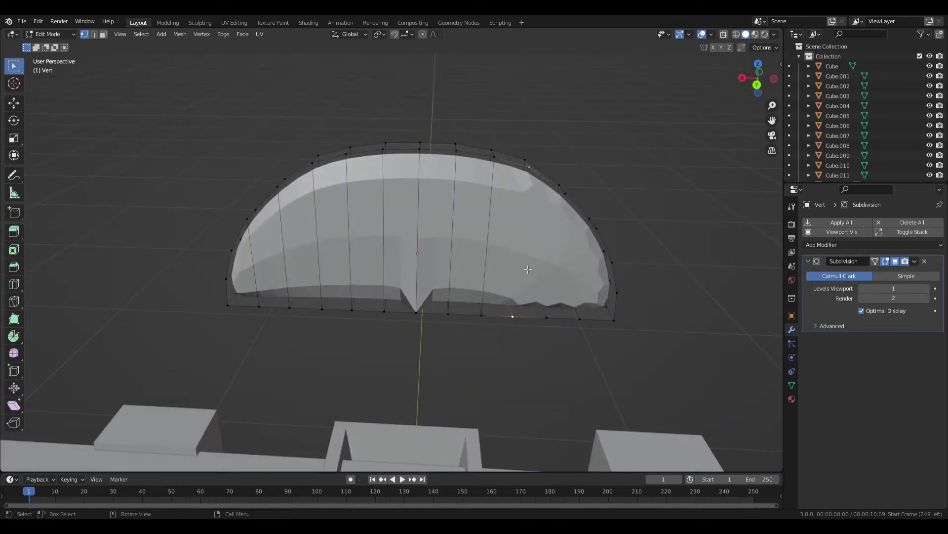
key("j")
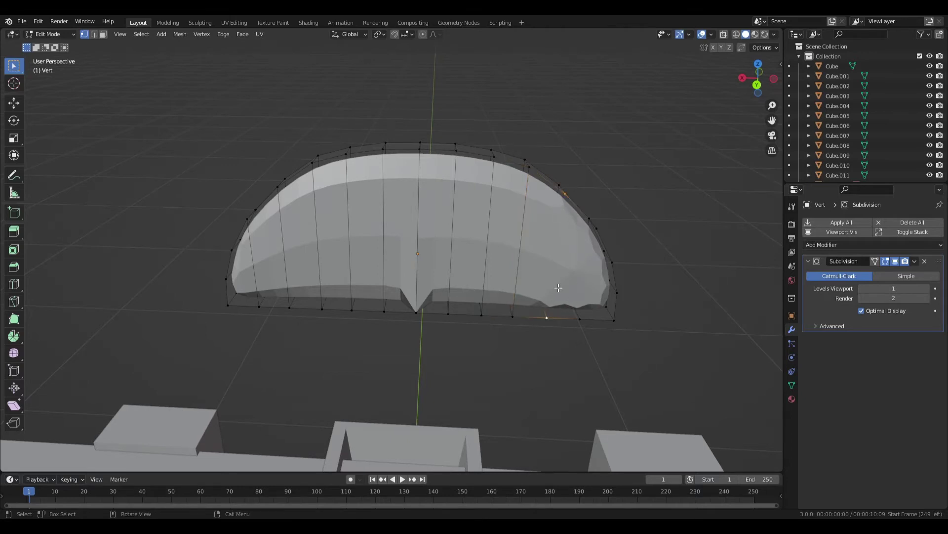
key("j")
left_click(590, 223)
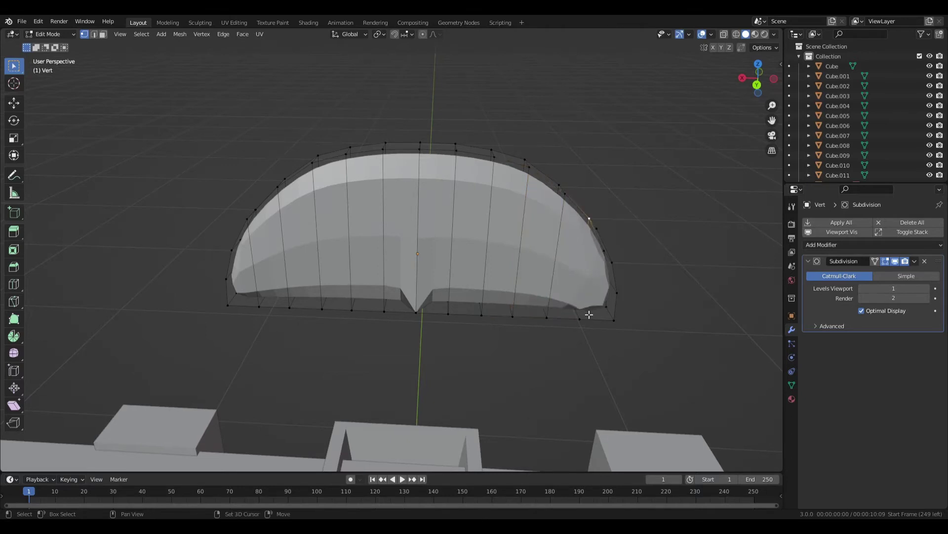
left_click(584, 316, "shift")
Step: Undo the added vertical edges between arc and base on both faces, back to only the centre edge
middle_click_drag(631, 276, 652, 325)
middle_click_drag(674, 358, 496, 303)
key("ctrl")
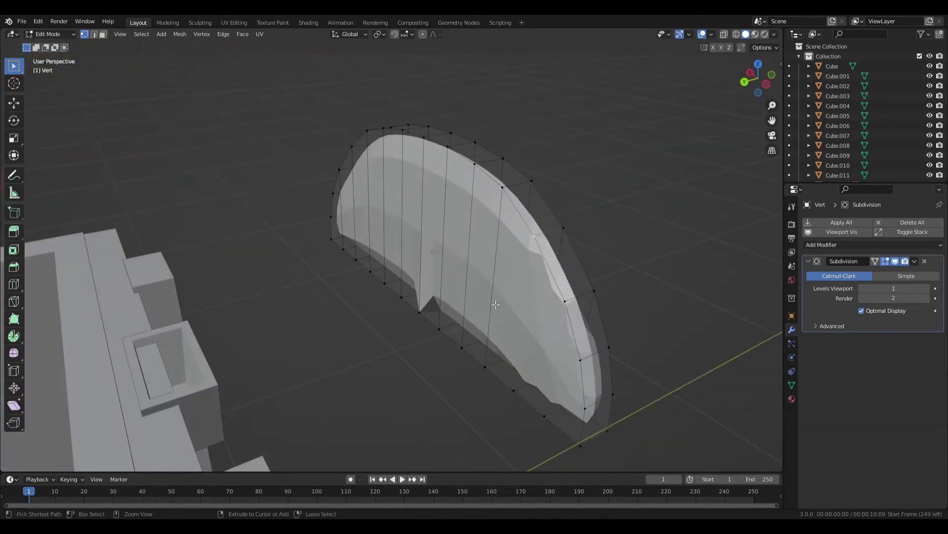
key("ctrl+z")
key("ctrl+z")
key("ctrl+z")
key("ctrl+z")
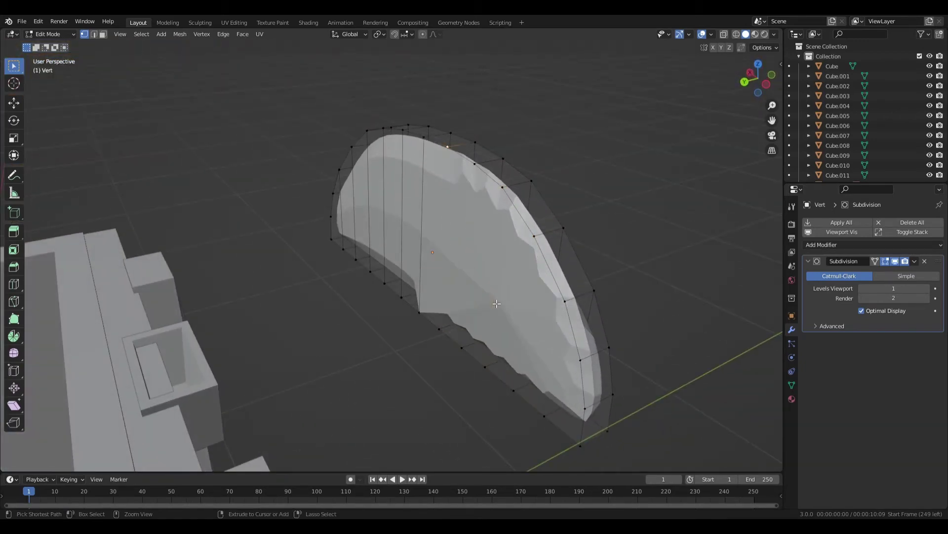
key("ctrl+z")
key("ctrl+z")
key("ctrl+z")
key("ctrl+z")
key("ctrl+z")
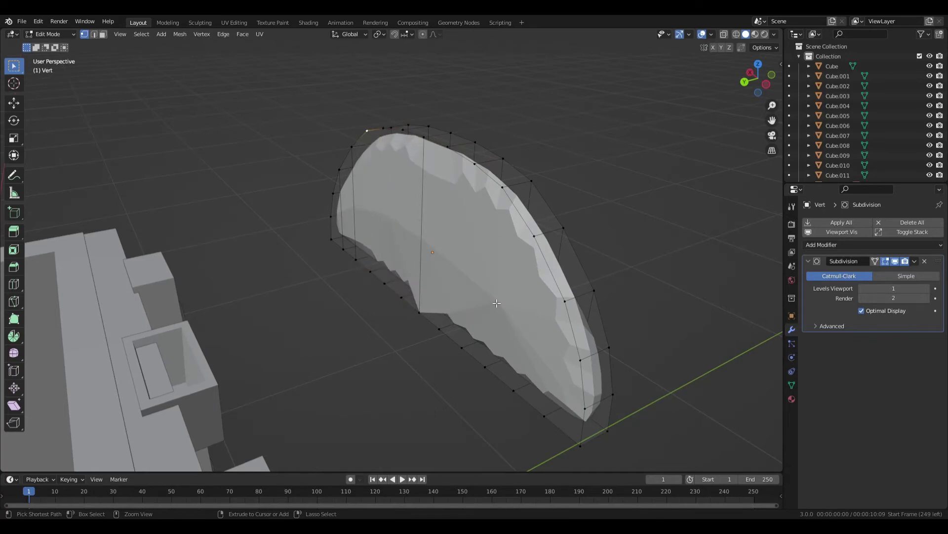
key("ctrl+z")
key("ctrl+z")
key("ctrl+z")
key("ctrl+z")
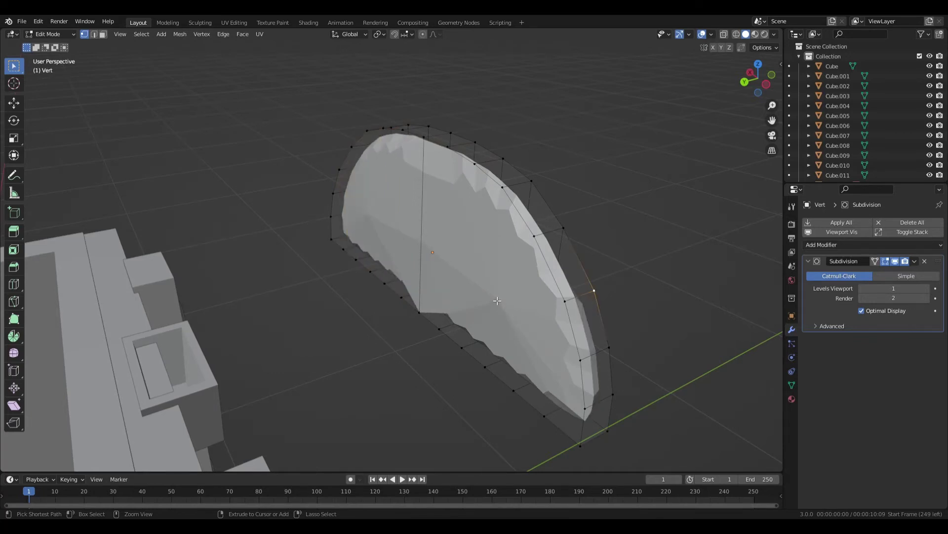
key("ctrl+z")
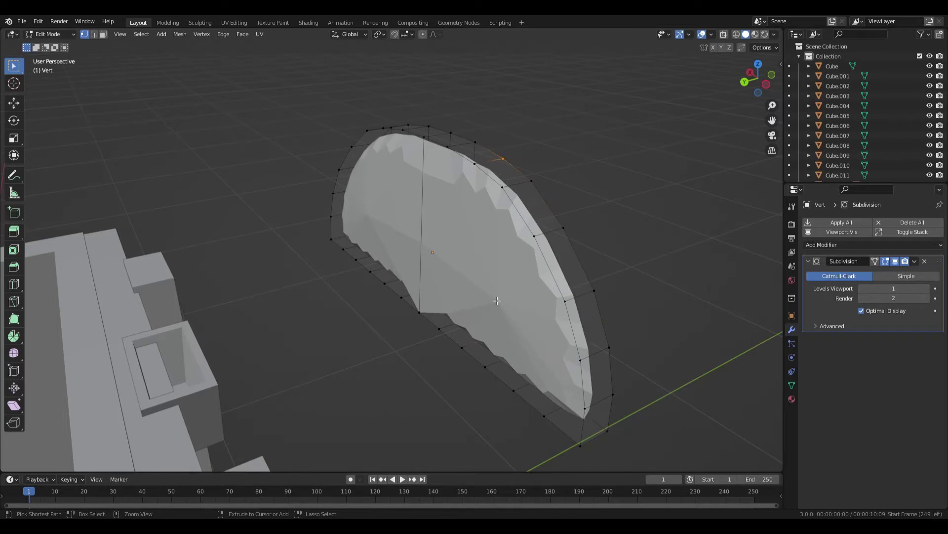
key("ctrl+z")
Step: Remove the Subdivision Surface modifier from the half dome in Object Mode
key("Tab")
middle_click_drag(494, 298, 499, 271)
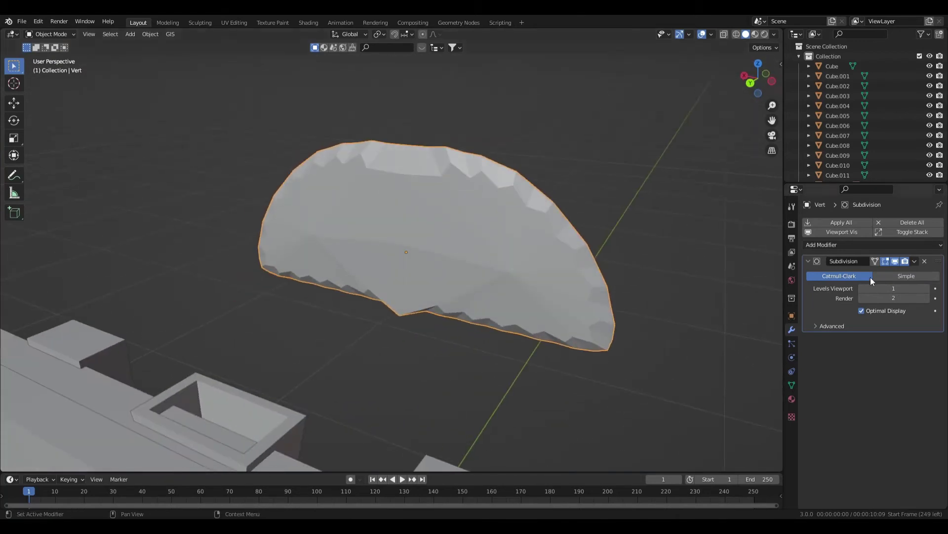
left_click(924, 262)
Step: Turn on X-ray and select all vertices of the half dome in Edit Mode
middle_click_drag(417, 308, 462, 407)
key("Tab")
key("KP_1")
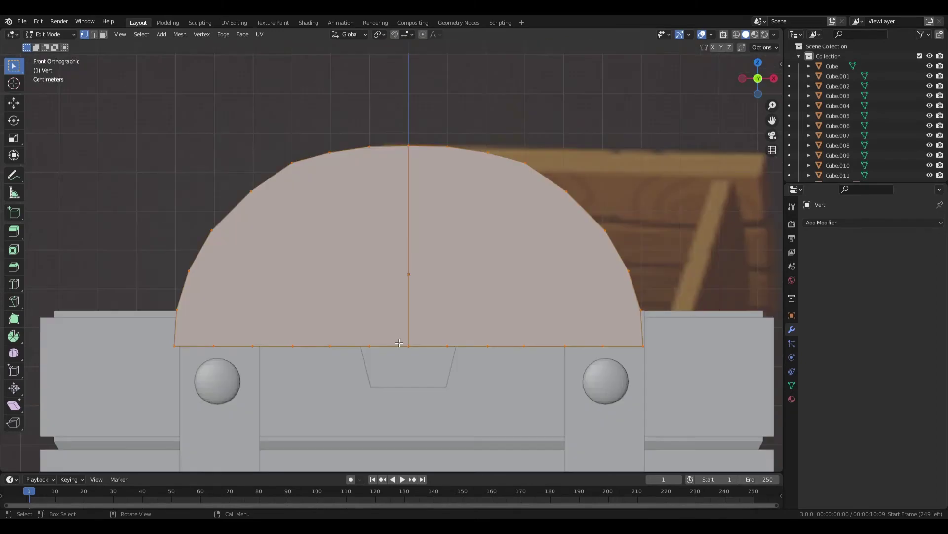
middle_click_drag(428, 298, 334, 307)
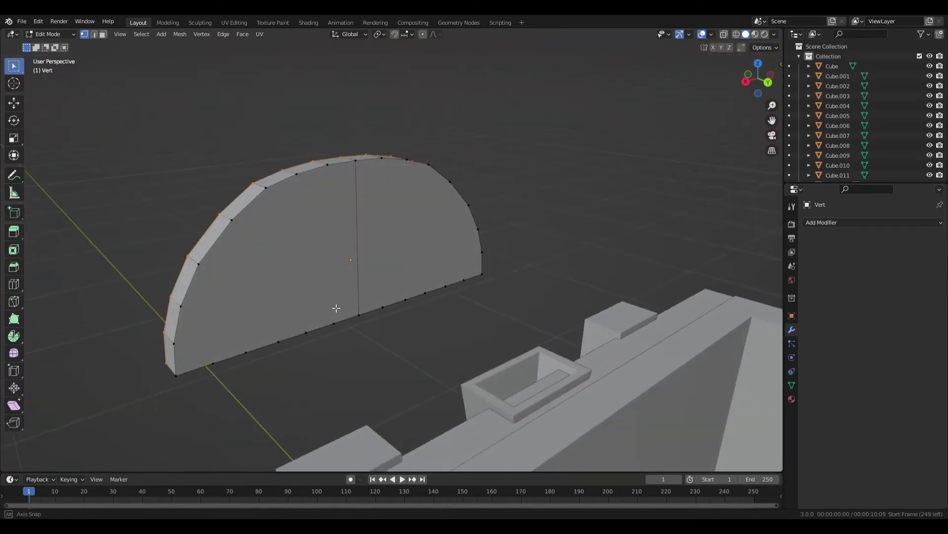
key("alt+z")
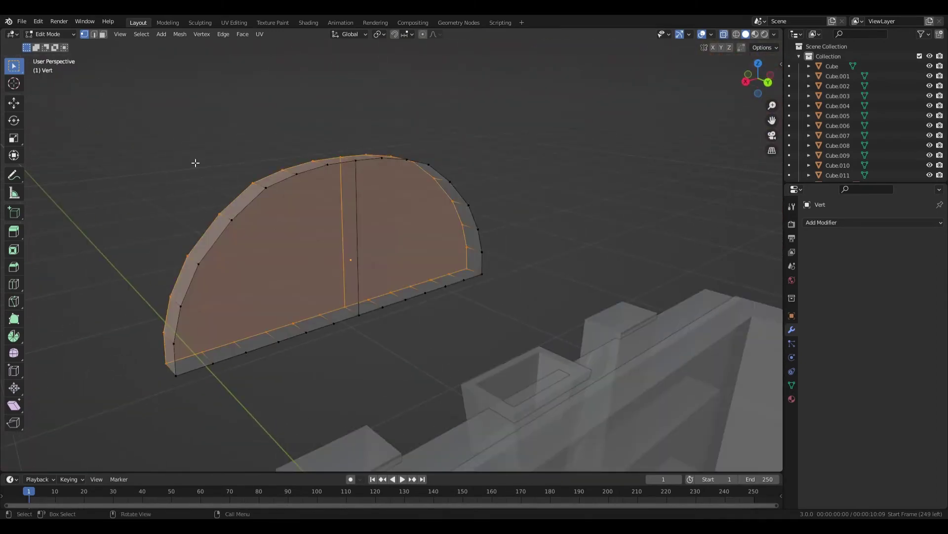
left_click_drag(146, 114, 410, 390)
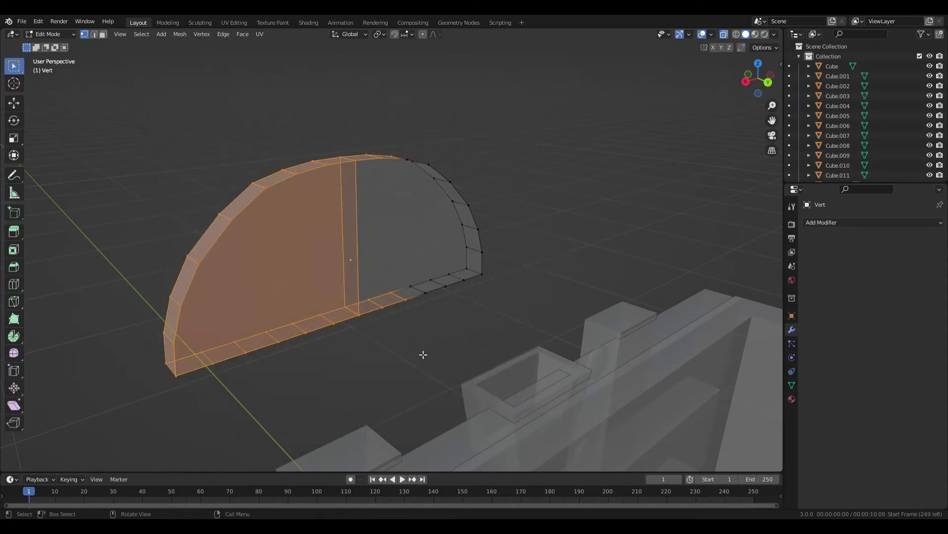
left_click_drag(318, 138, 519, 321, "shift")
middle_click_drag(440, 340, 468, 332)
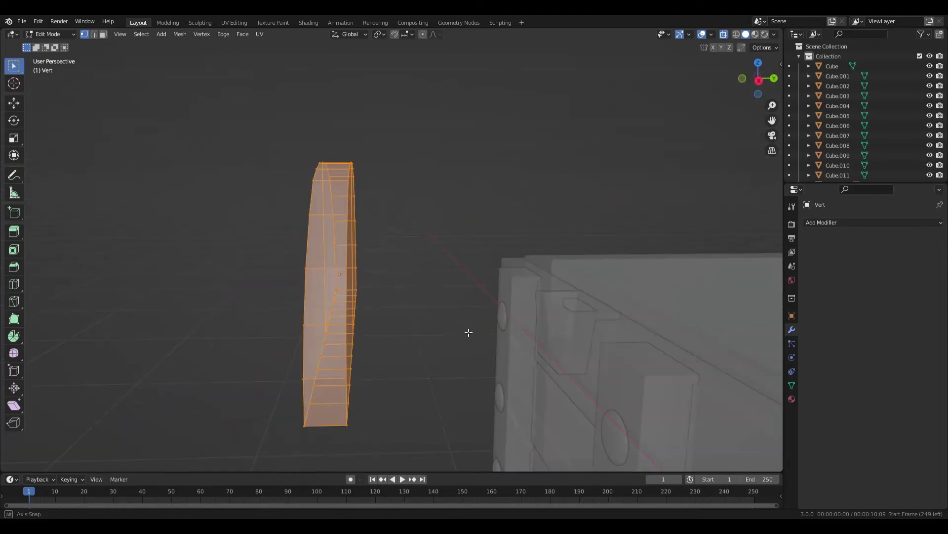
key("Tab")
middle_click_drag(420, 352, 375, 354)
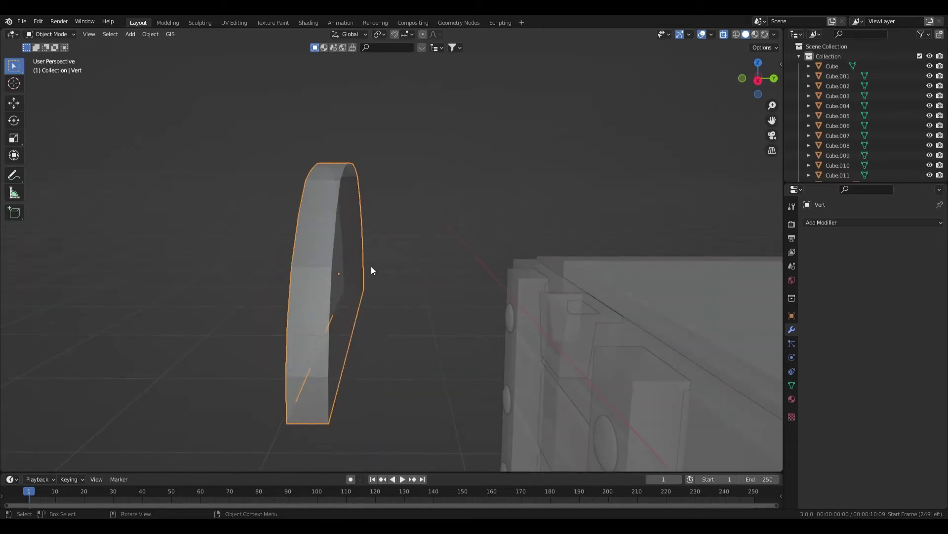
Step: Try a Catmull-Clark Subdivision Surface modifier on the half dome again, then remove it
left_click(846, 223)
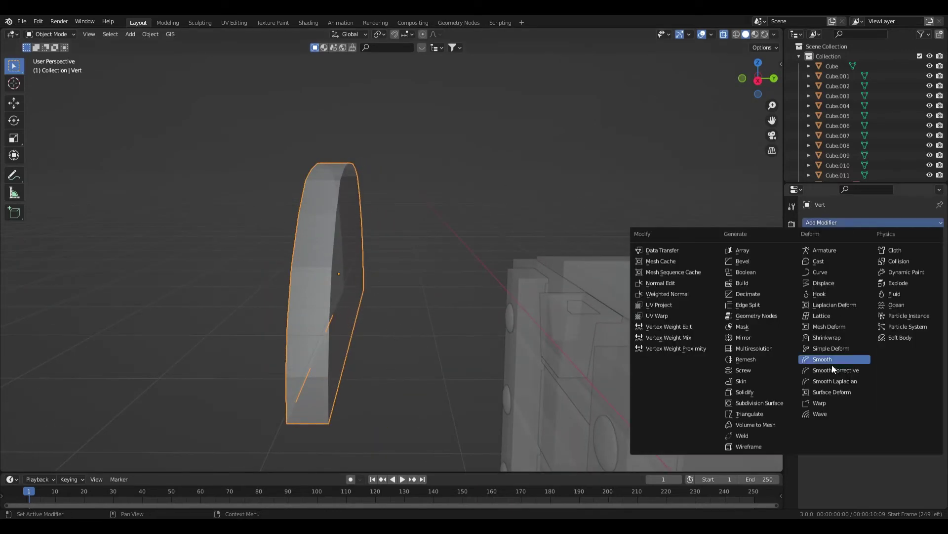
left_click(715, 394)
middle_click_drag(417, 339, 330, 290)
key("Tab")
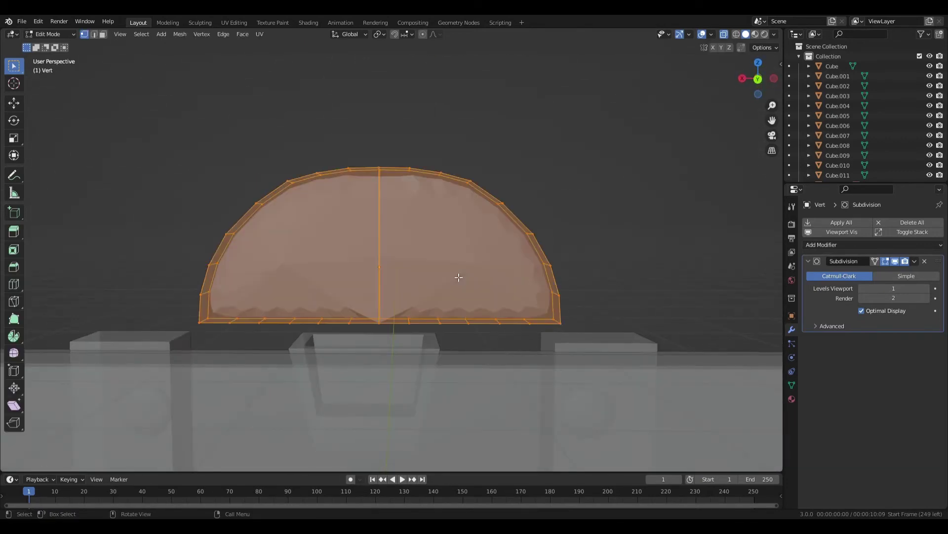
mouse_move(425, 282)
middle_mouse_down()
mouse_move(434, 322)
mouse_move(441, 273)
middle_mouse_up()
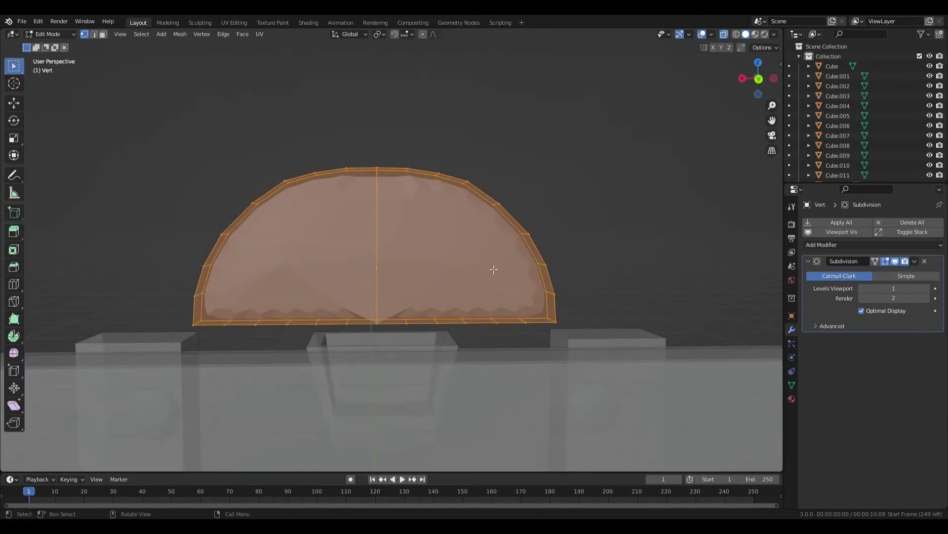
left_click(924, 262)
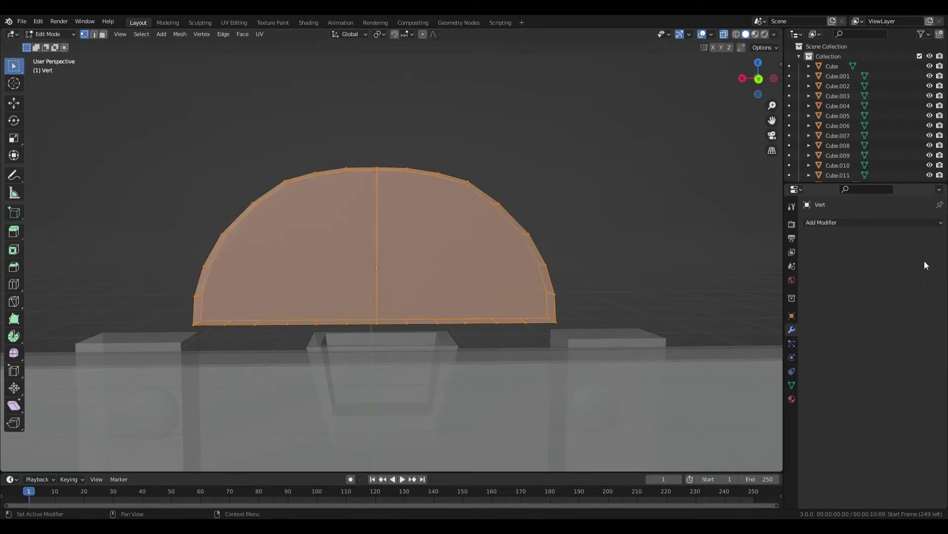
Step: Rotate the half dome 90° about the global Z axis in Object Mode
middle_click_drag(409, 273, 416, 242)
key("KP_1")
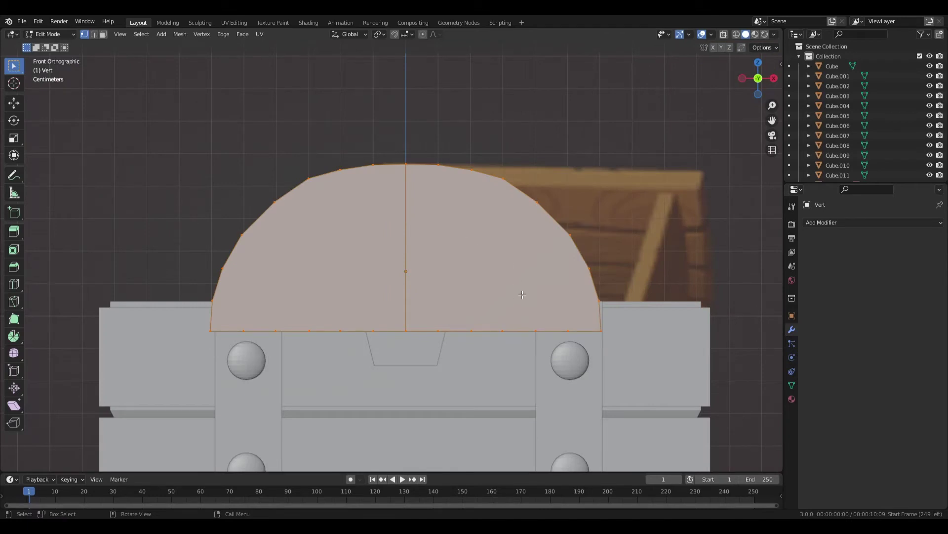
middle_click_drag(519, 338, 494, 377, "shift")
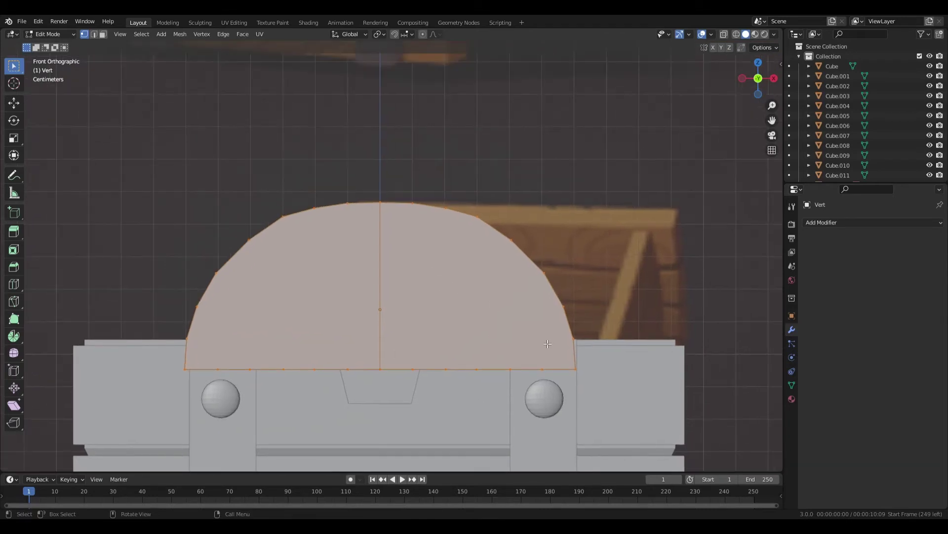
key("Tab")
scroll(547, 343, "down", 3)
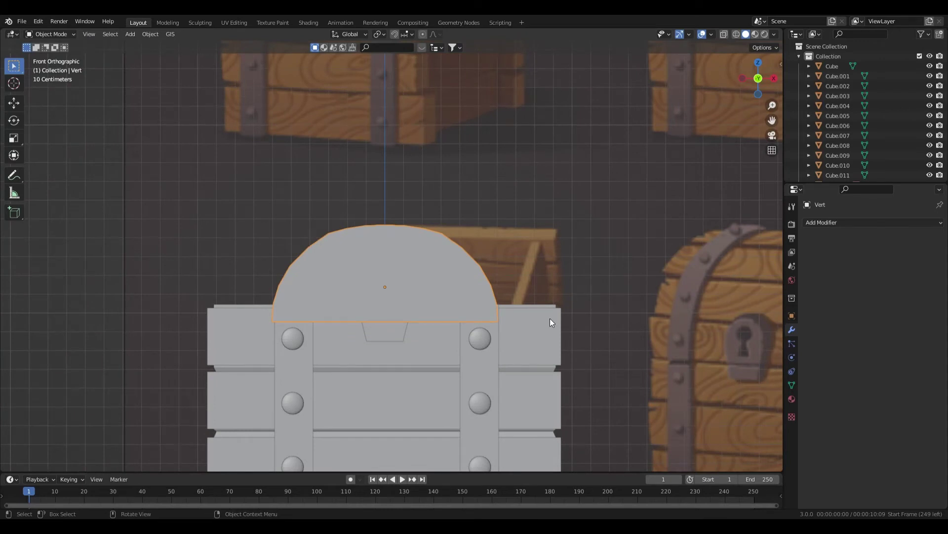
key("KP_3")
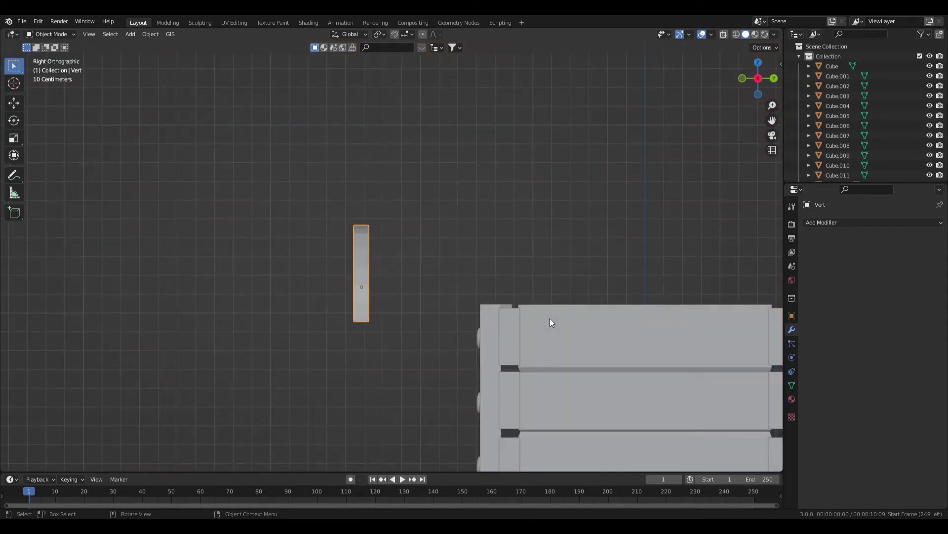
key("r")
type("z")
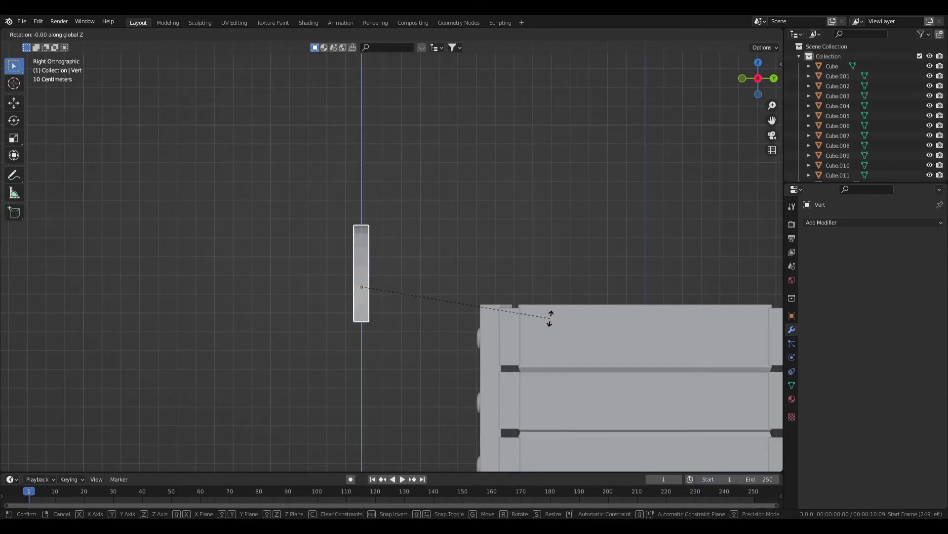
type("90")
key("Return")
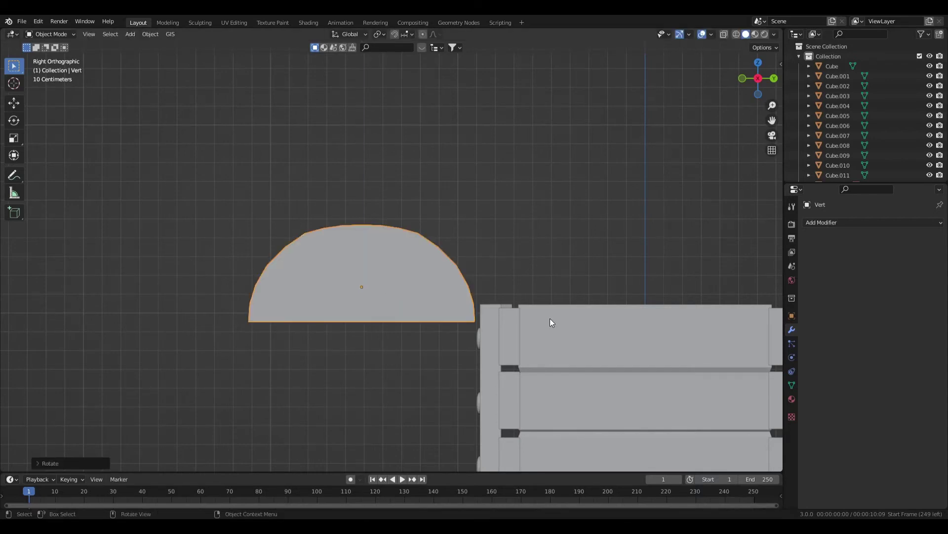
Step: Centre the half dome over the chest along global Y, then raise it about 0.1 m along Z to just above the rim
scroll(550, 318, "down", 4)
scroll(578, 303, "up", 2)
middle_click_drag(597, 331, 470, 337, "shift")
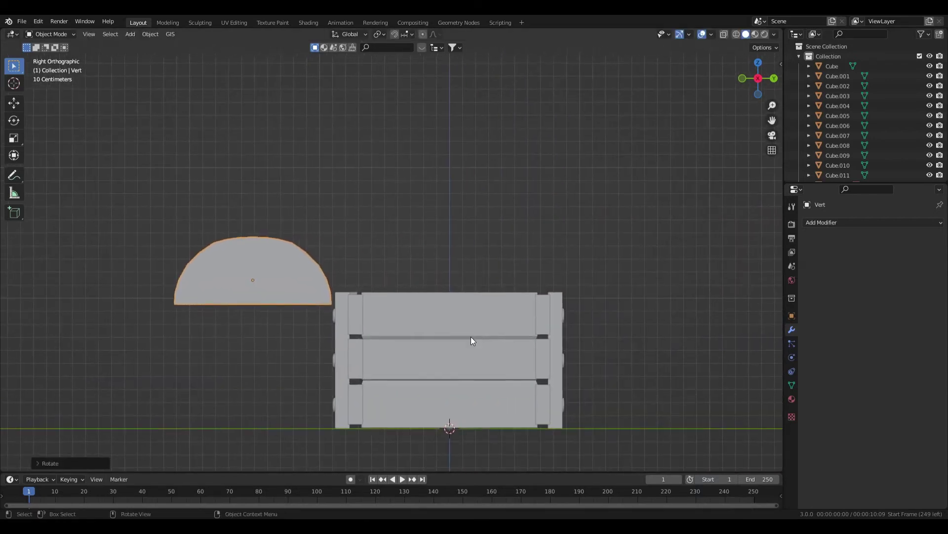
key("g")
key("y")
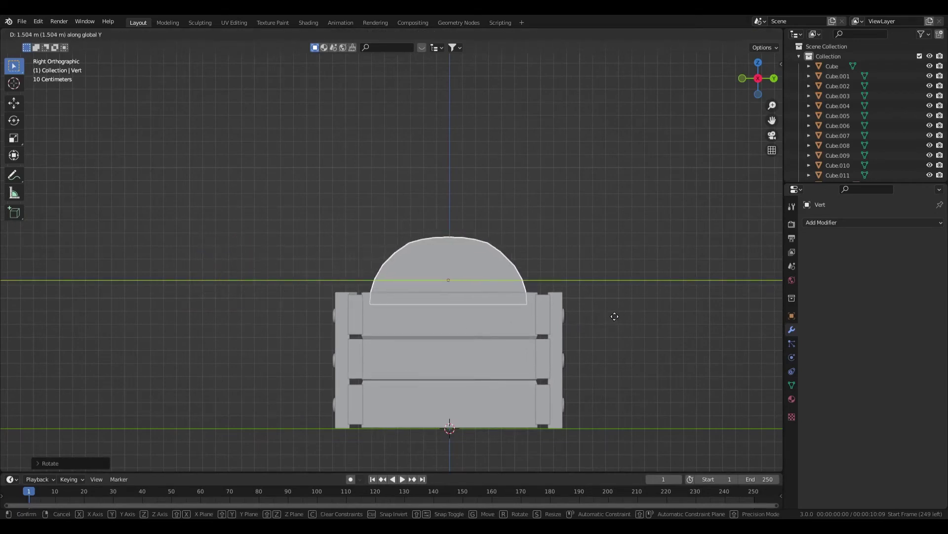
left_click(583, 334)
key("g")
key("z")
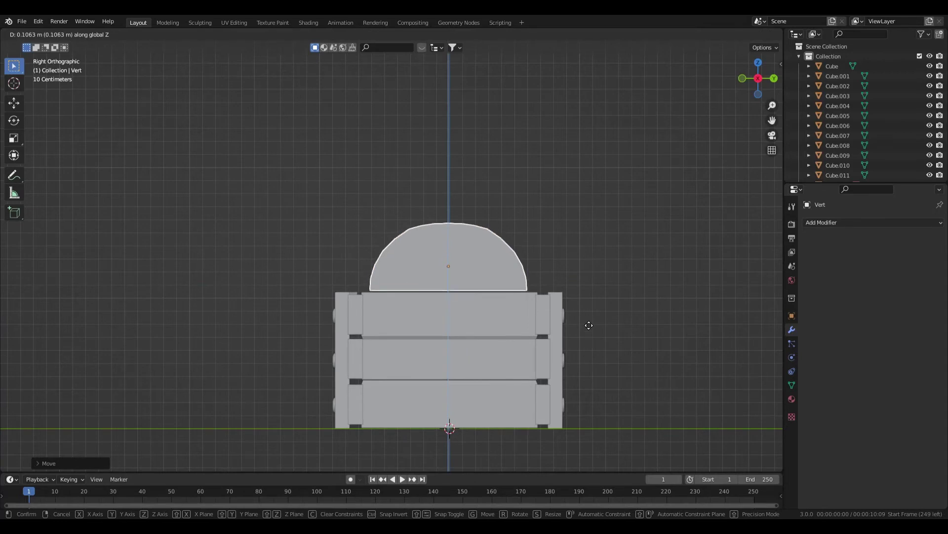
left_click(585, 325)
Step: Widen the half dome along global Y by a factor of about 1.13 and recentre it over the chest's side planks
key("s")
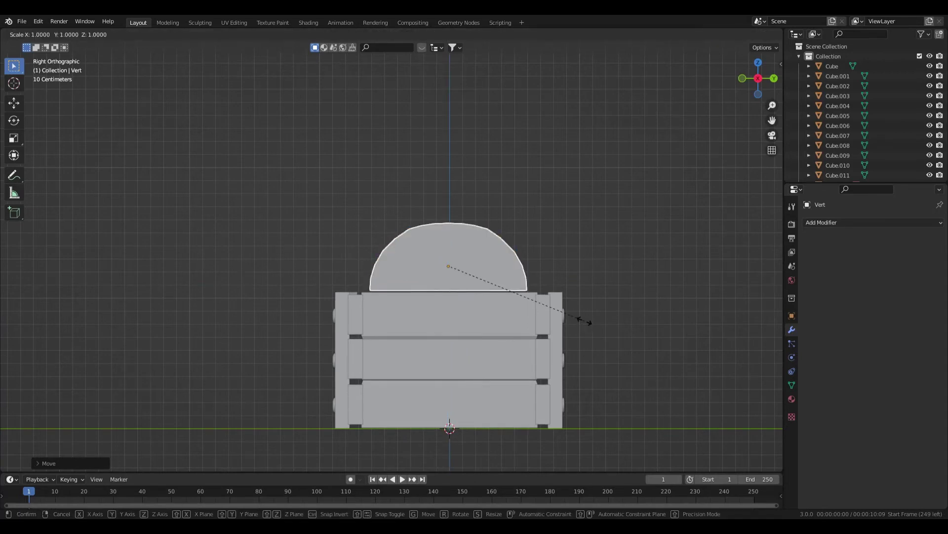
key("y")
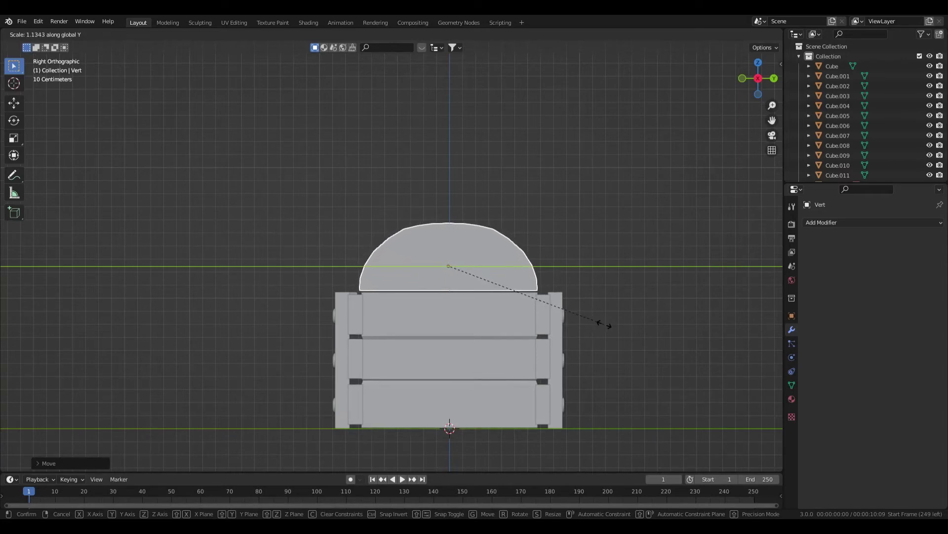
left_click(601, 327)
key("g")
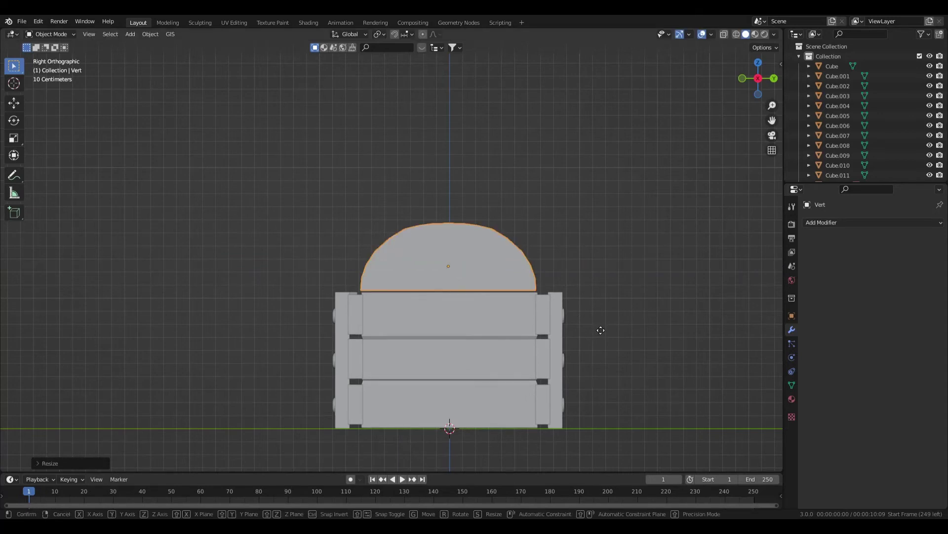
key("y")
left_click(601, 330)
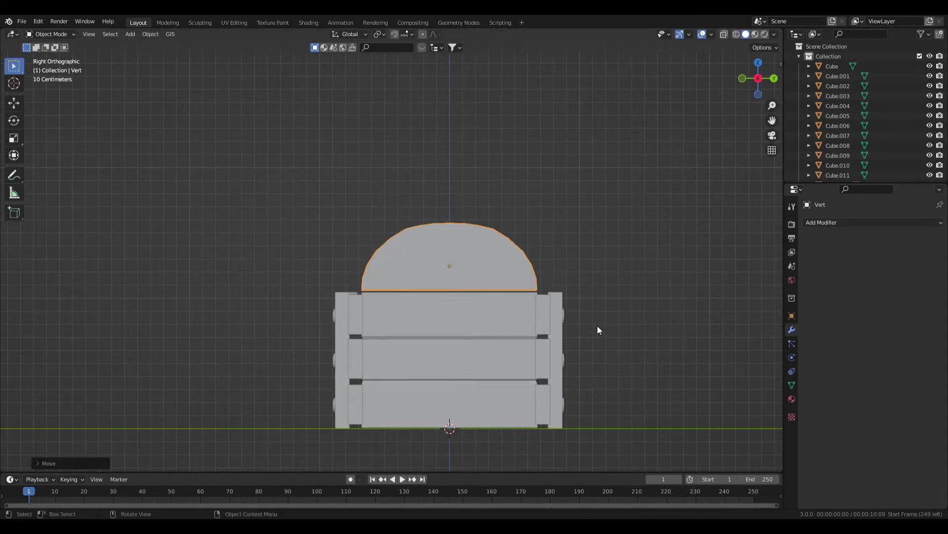
key("s")
key("y")
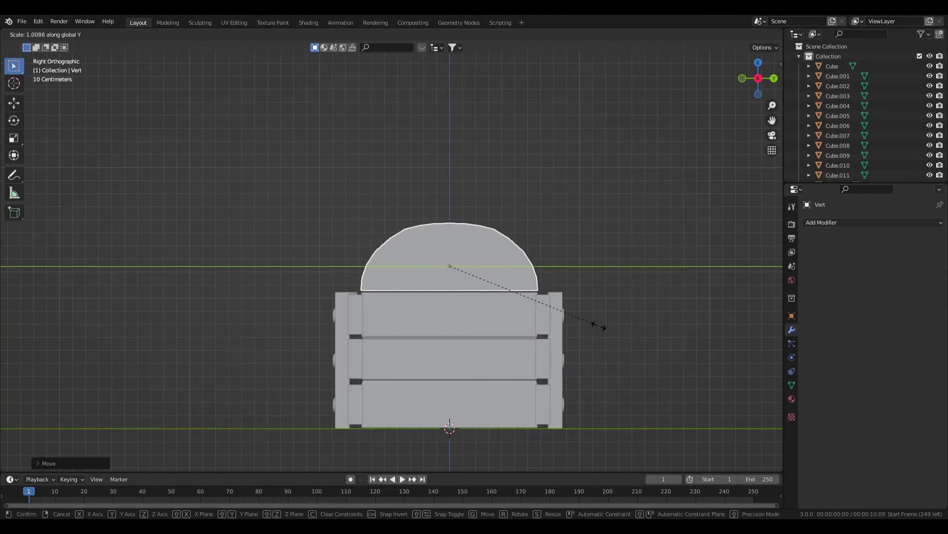
left_click(601, 326)
Step: Move the half dome along global X so it stands above the chest's end wall on the positive X side
middle_click_drag(514, 339, 479, 336)
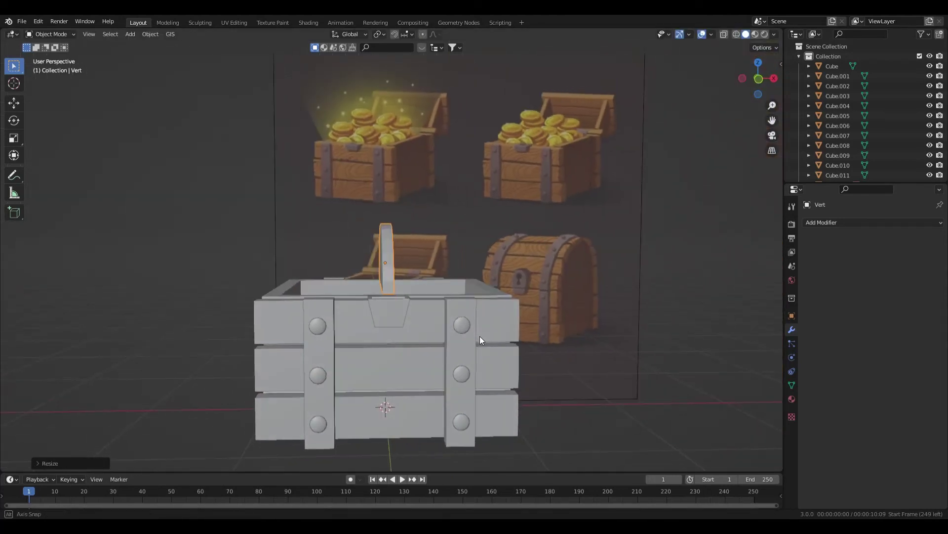
key("g")
key("x")
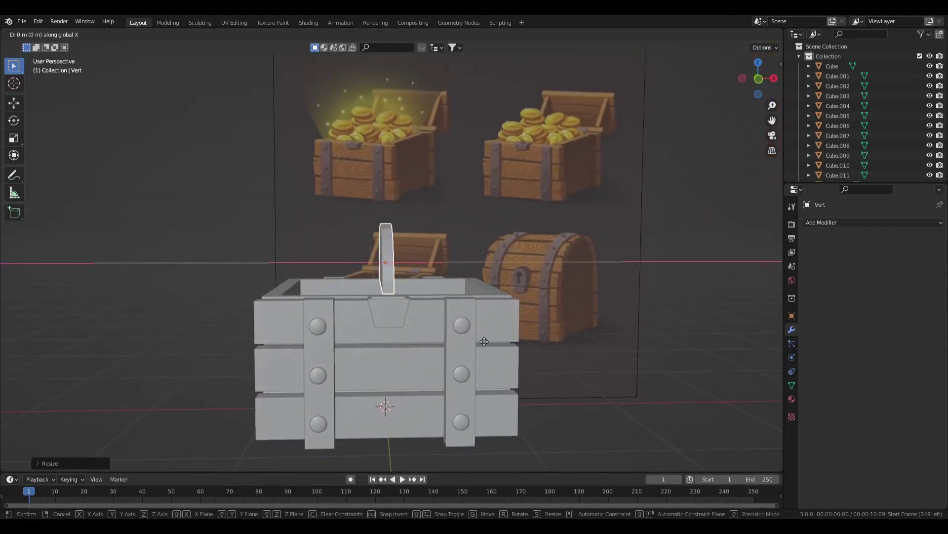
left_click(578, 342)
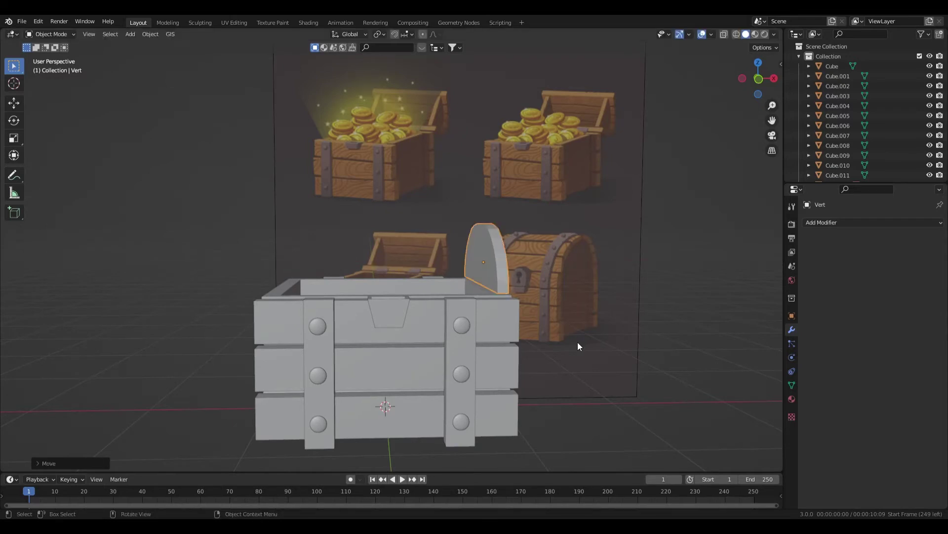
key("KP_1")
scroll(576, 342, "up", 4)
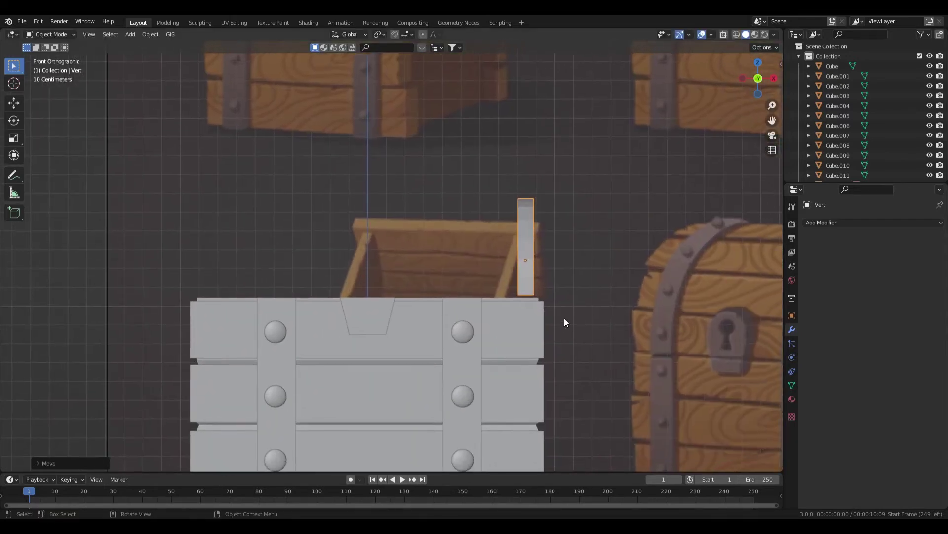
key("g")
key("x")
left_click(569, 322)
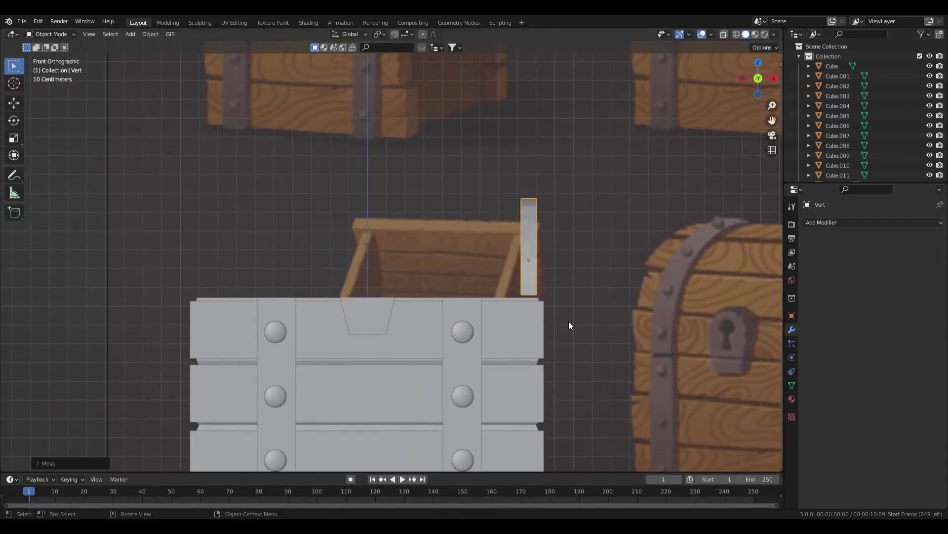
Step: Thicken the half dome along global X in top view toward the width of the chest's end wall
middle_click_drag(569, 324, 565, 405)
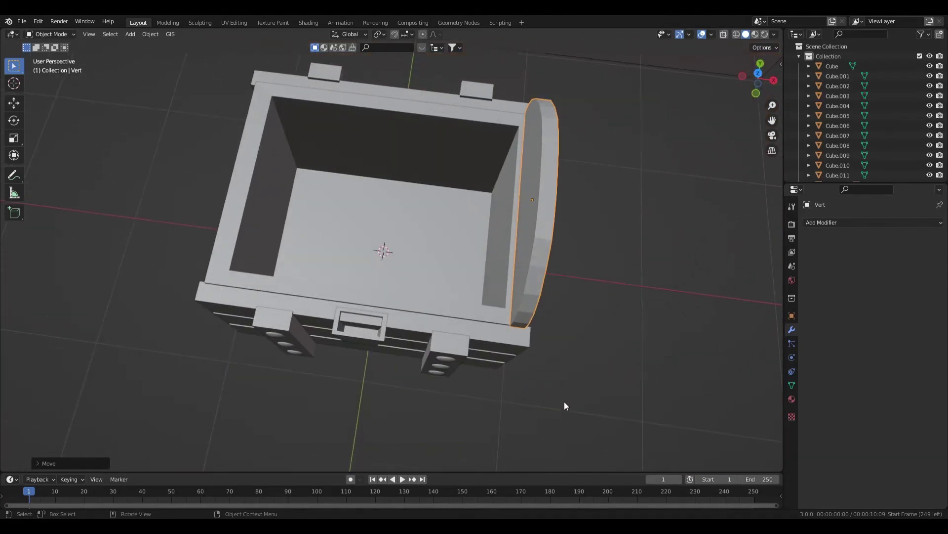
key("KP_7")
scroll(579, 262, "up", 3)
middle_click_drag(580, 262, 452, 393, "shift")
key("s")
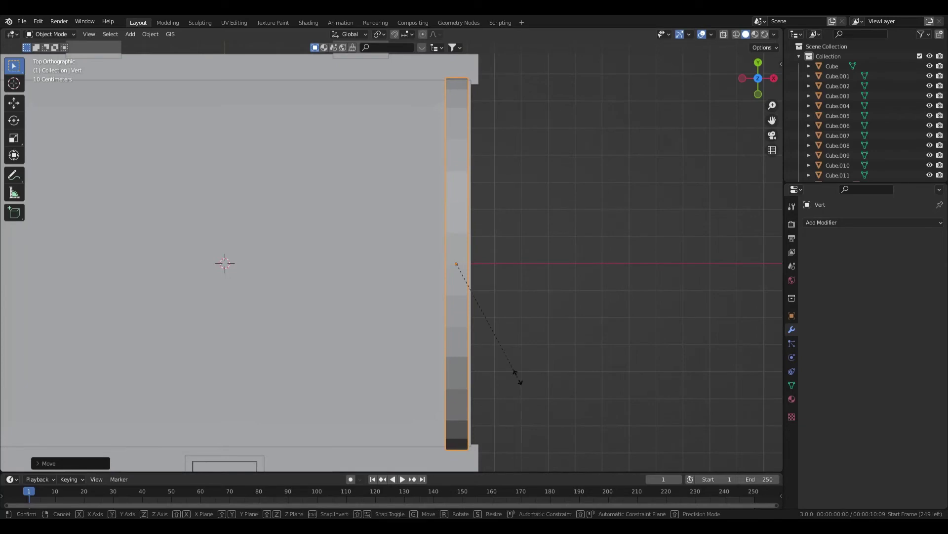
key("x")
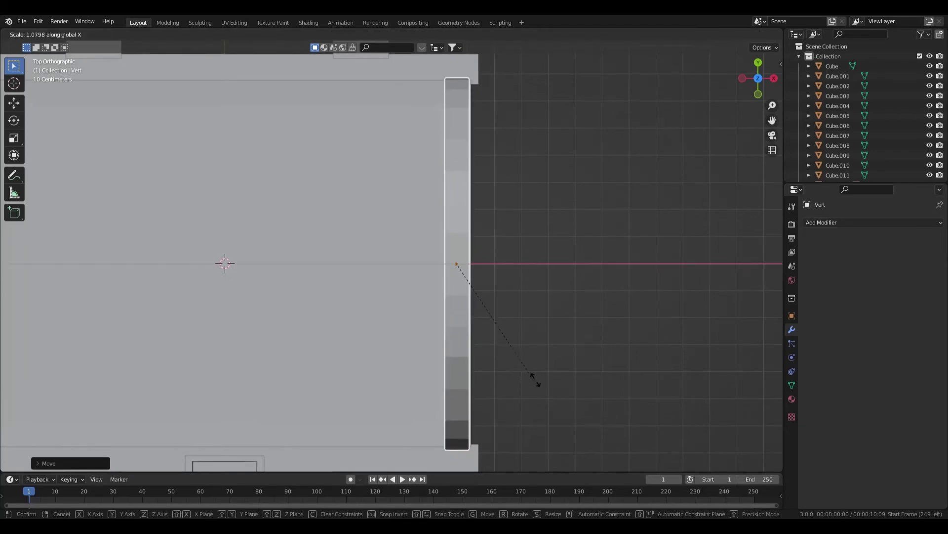
left_click(569, 381)
Step: Nudge the half dome about 0.01 m inward along global X to line it up with the end wall's outer face
scroll(571, 381, "down", 2)
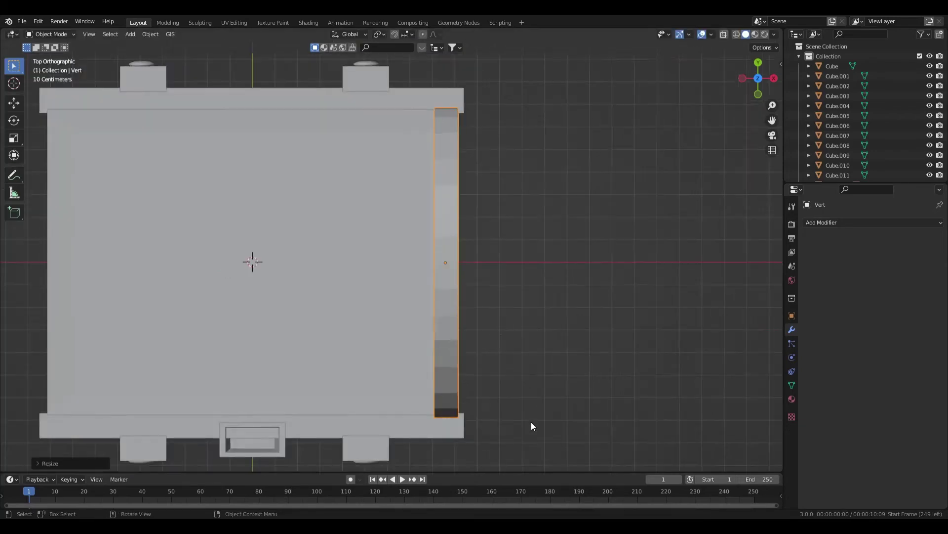
middle_click_drag(531, 422, 445, 355)
key("g")
key("y")
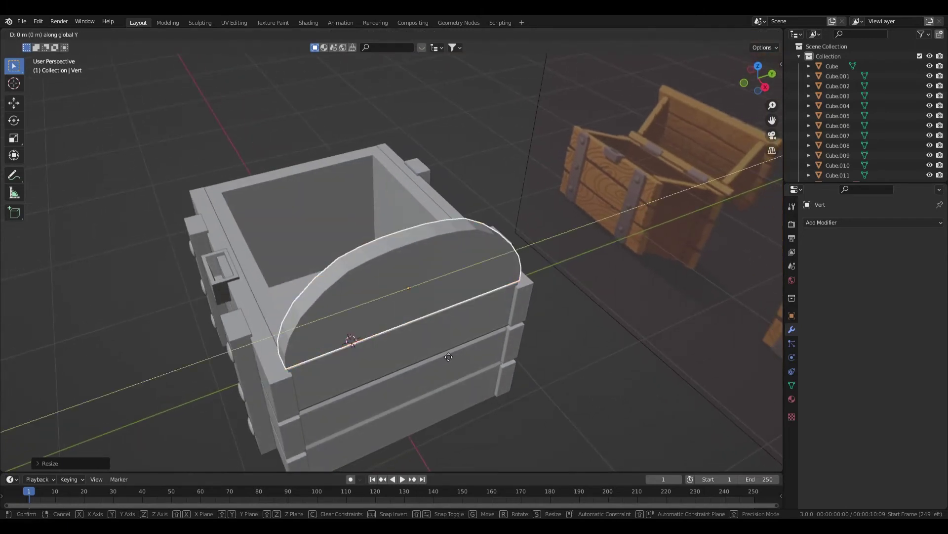
key("x")
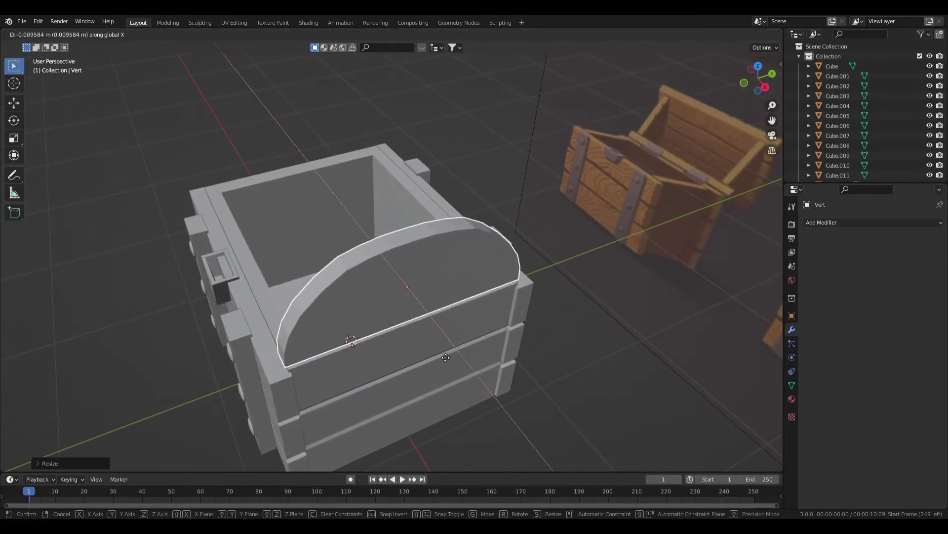
left_click(446, 355)
Step: Thicken the half dome slightly more along global X and shift it inward to match the end wall
middle_click_drag(401, 384, 522, 340)
key("s")
key("x")
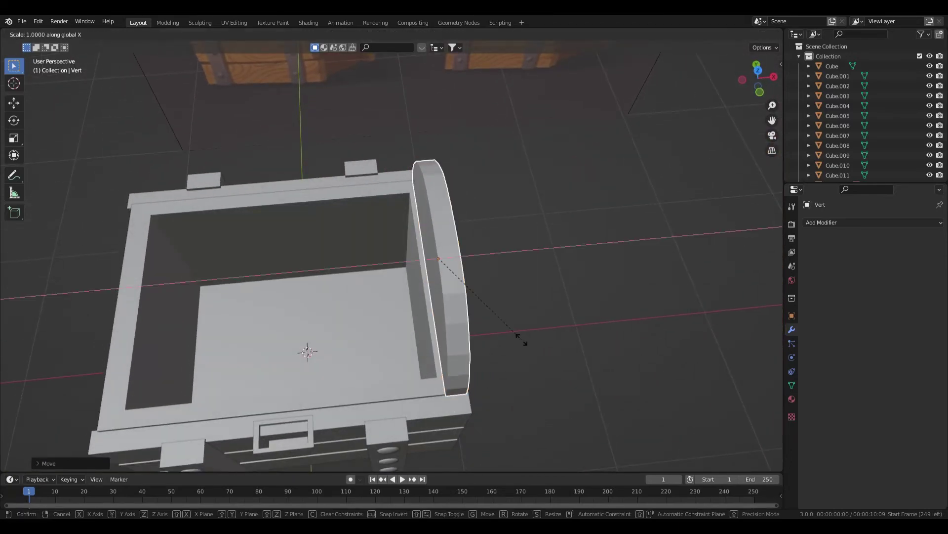
left_click(544, 336)
key("g")
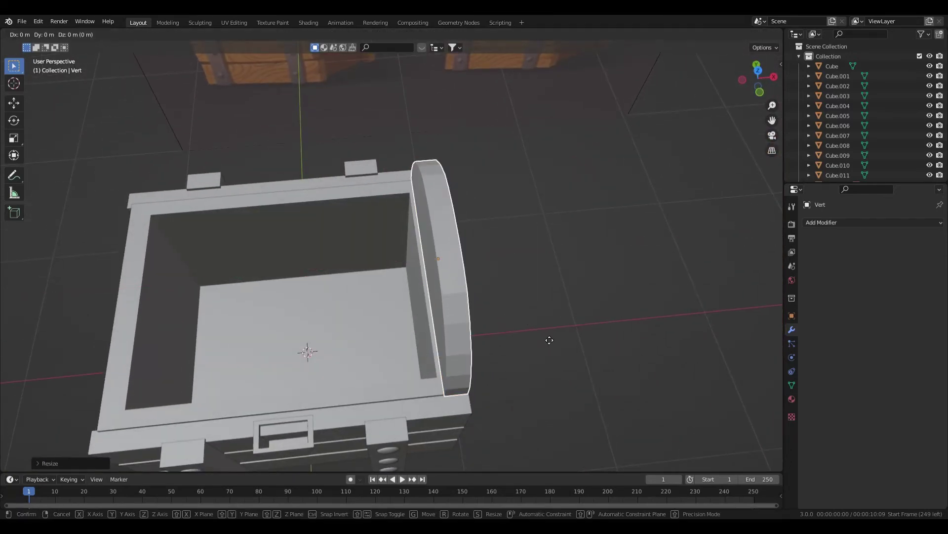
key("x")
left_click(547, 340)
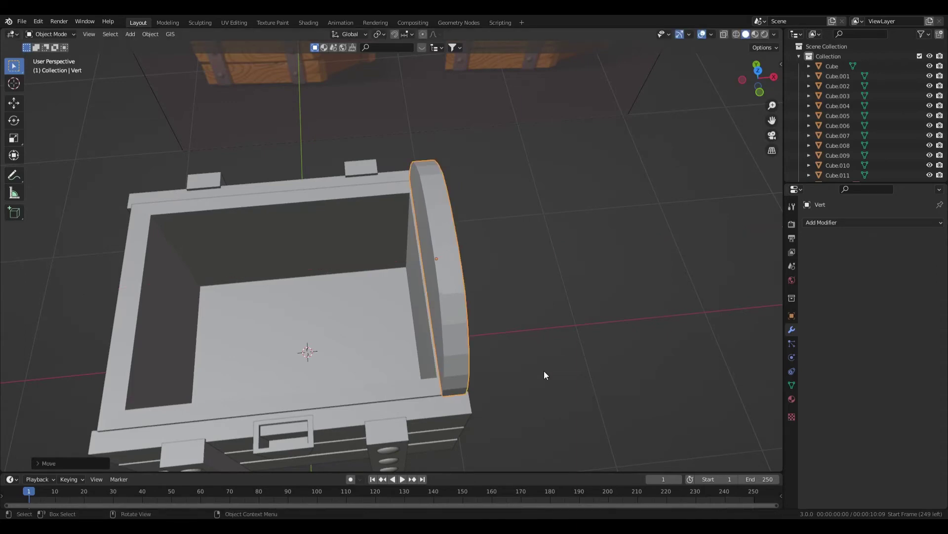
Step: Duplicate the half dome along global X onto the chest's opposite end wall and fine-tune its X position
middle_click_drag(544, 371, 491, 380)
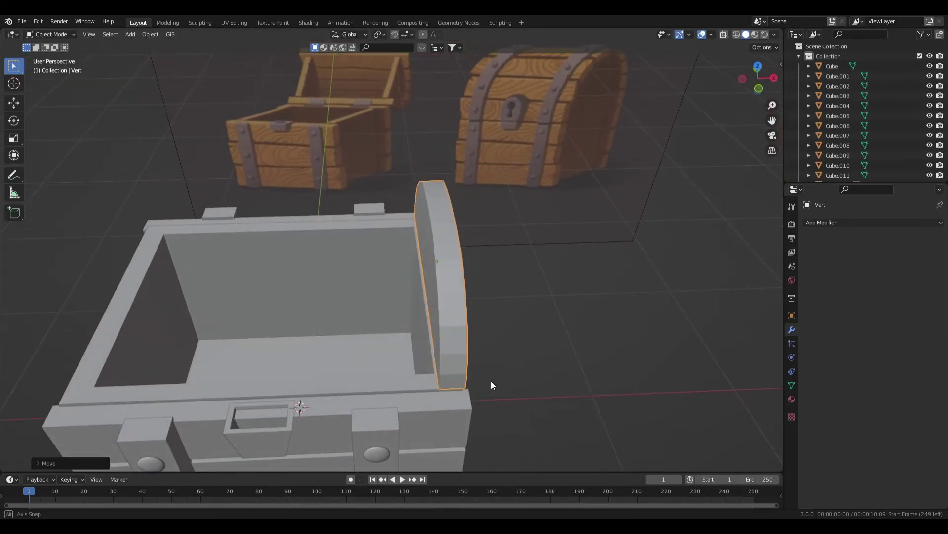
key("KP_7")
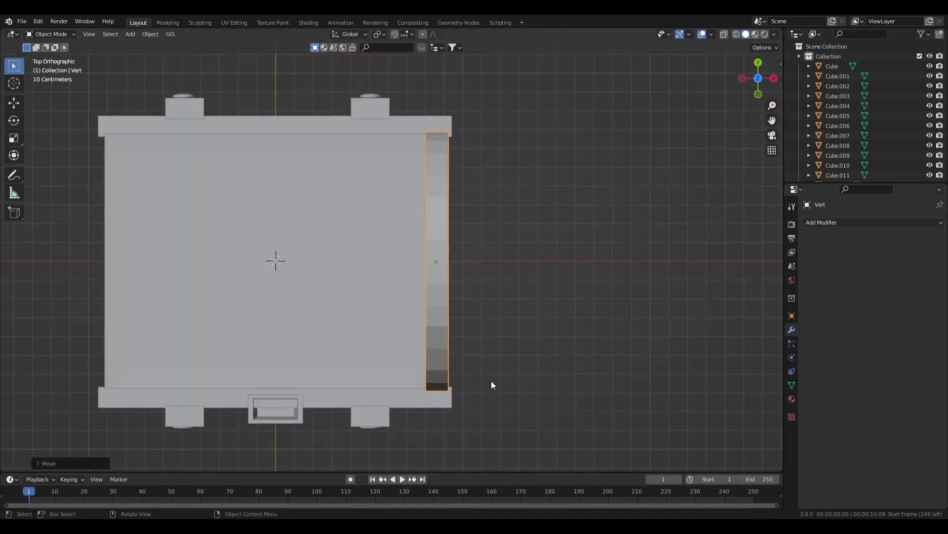
key("shift+d")
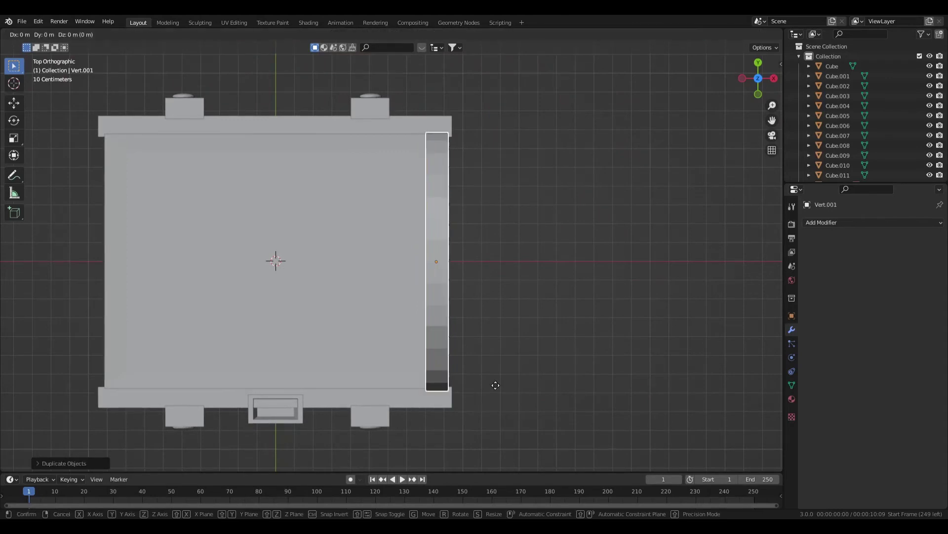
key("x")
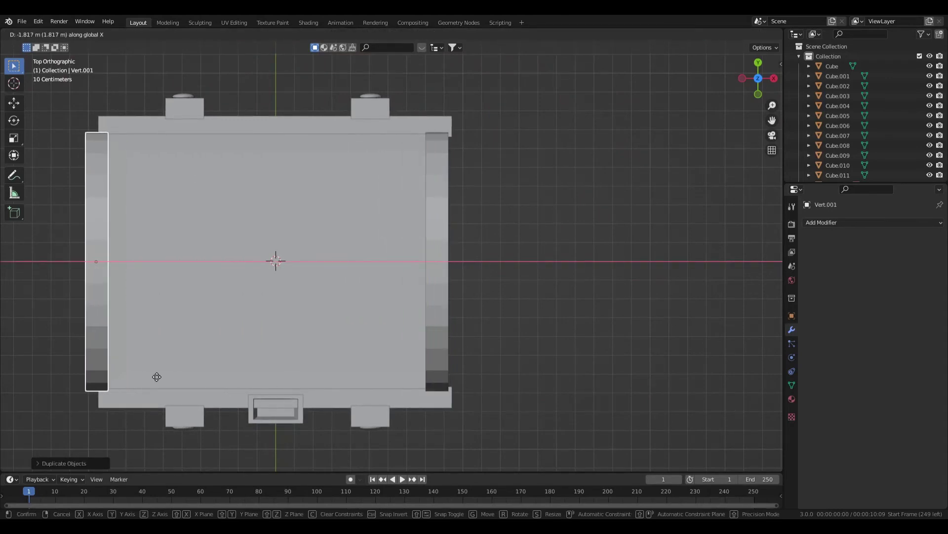
left_click(170, 375)
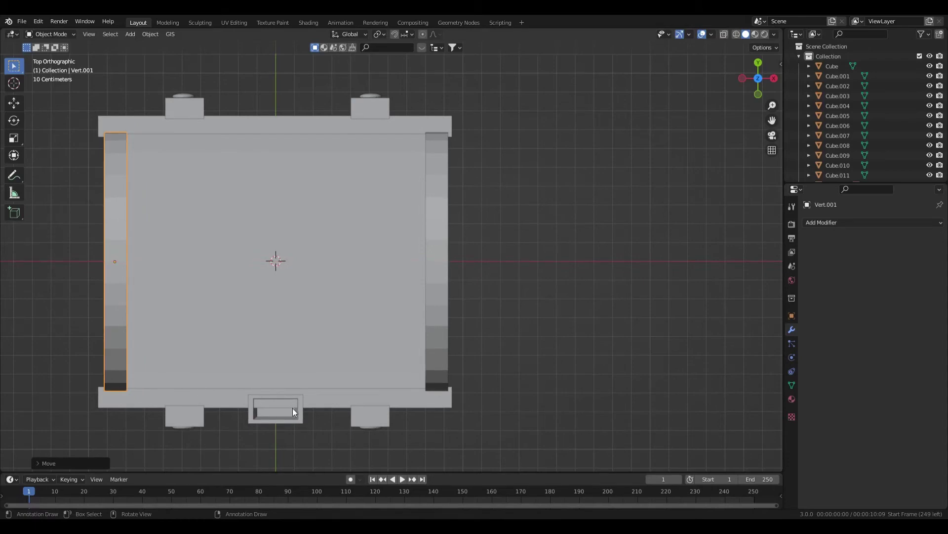
middle_click_drag(293, 408, 349, 317)
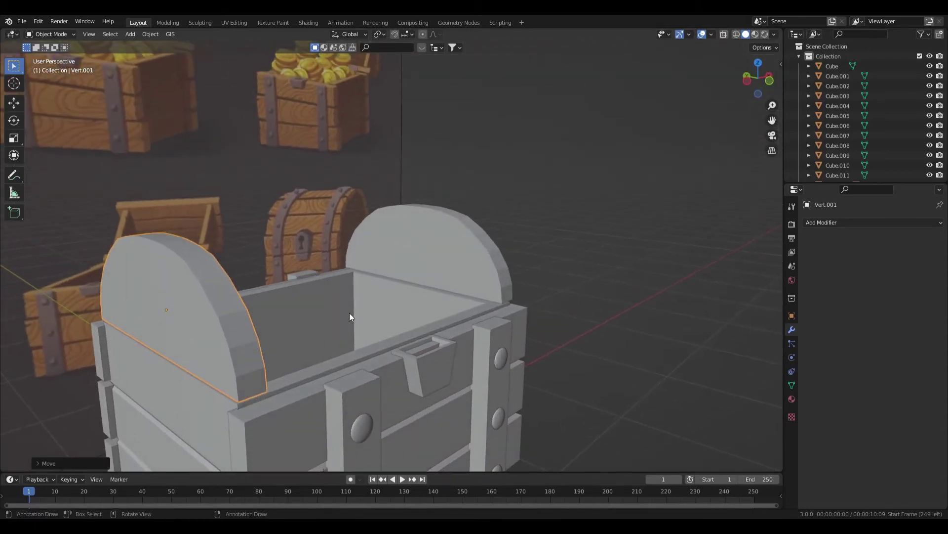
key("g")
key("x")
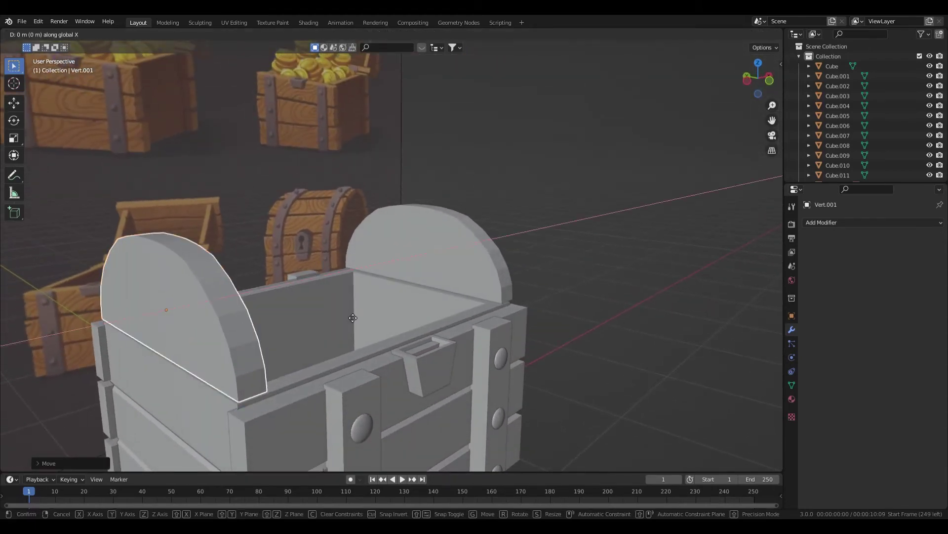
left_click(351, 316)
Step: Select both half domes, lower them about 0.013 m along global Z onto the chest rim, and save the file
middle_click_drag(350, 314, 398, 345)
key("KP_1")
scroll(339, 289, "up", 3)
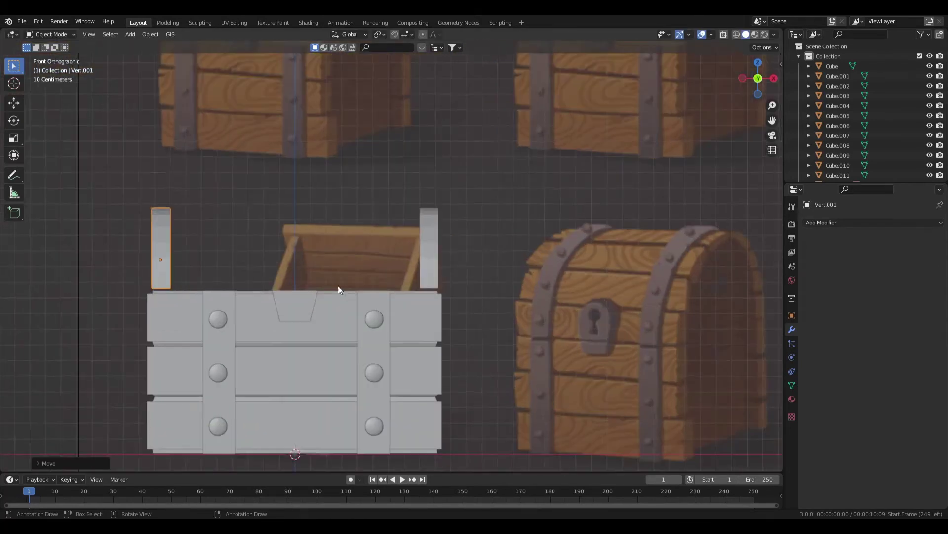
left_click(446, 247, "shift")
key("g")
key("z")
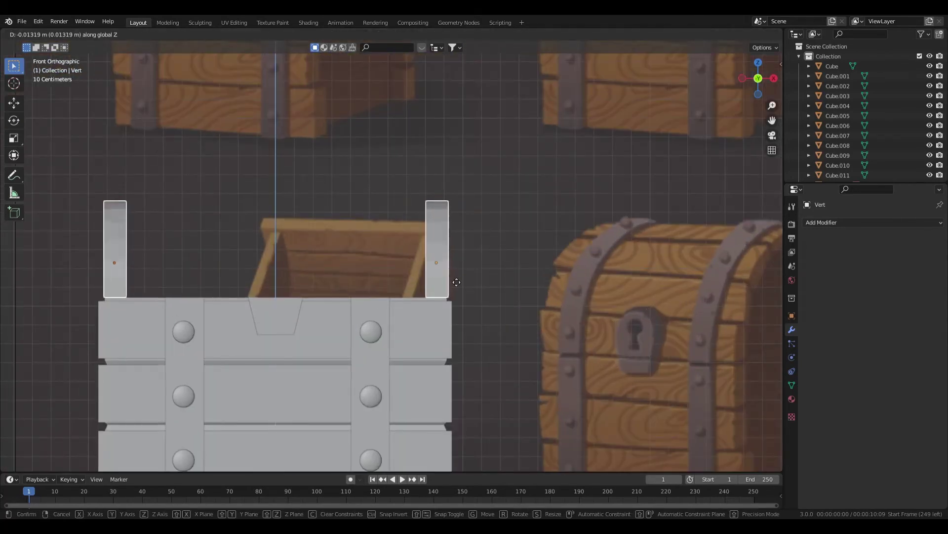
left_click(456, 280)
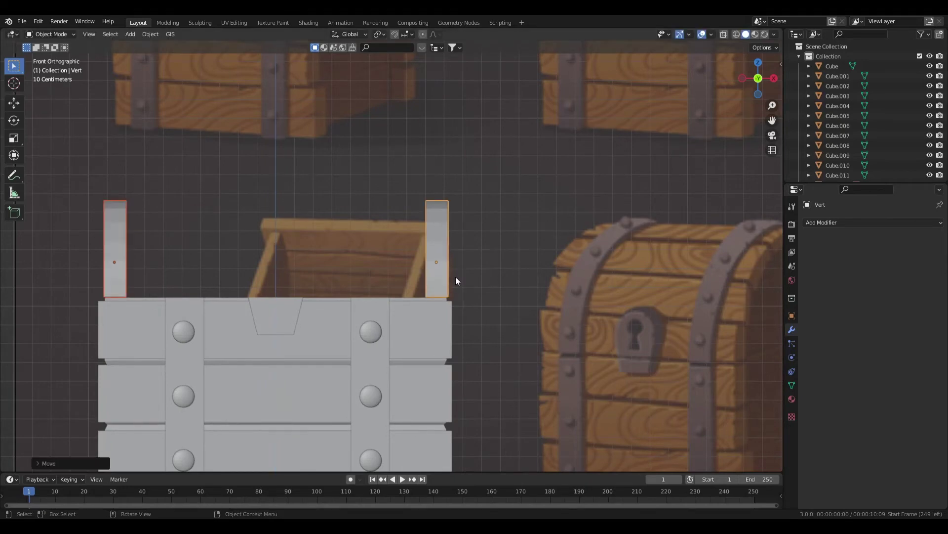
key("ctrl+s")
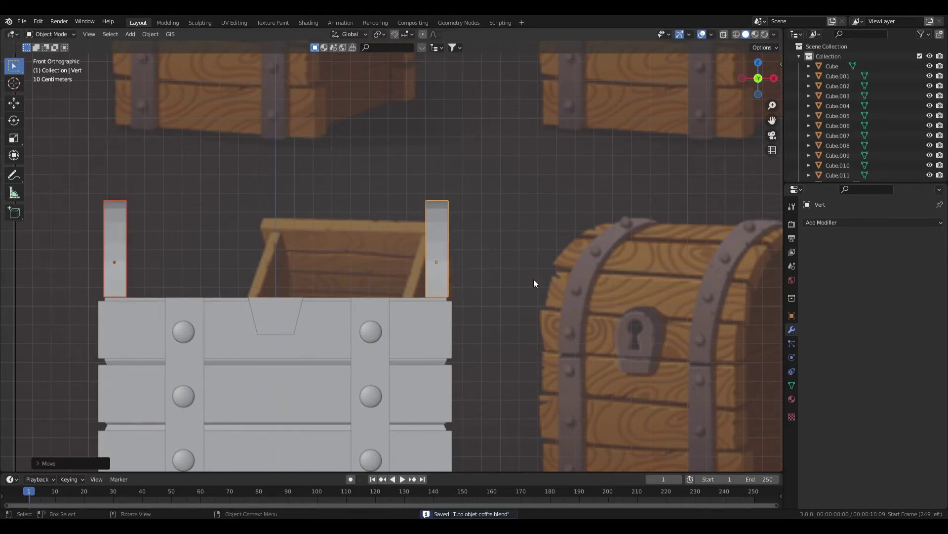
Step: Duplicate the chest's top front plank and raise the copy along global Z until it sits just above the front rim
middle_click_drag(534, 280, 497, 321)
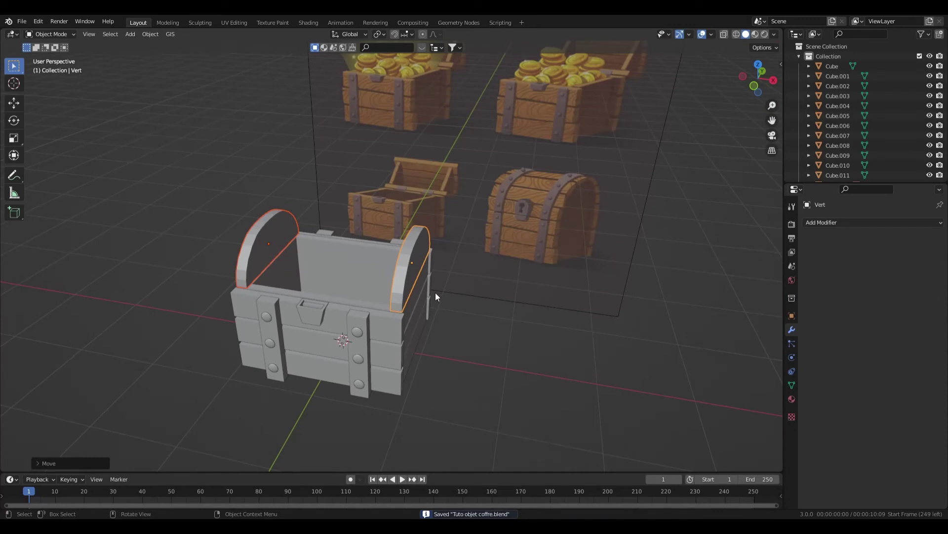
left_click(395, 324)
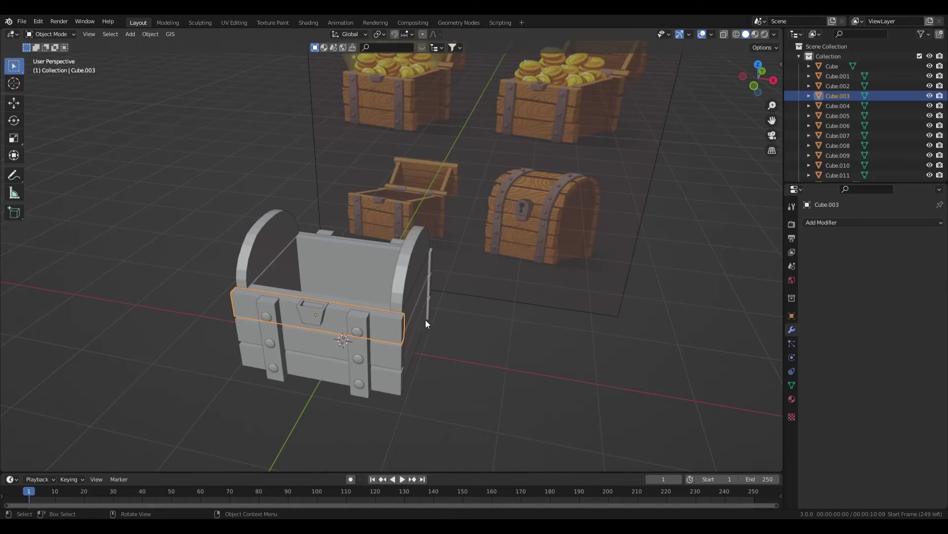
key("shift+d")
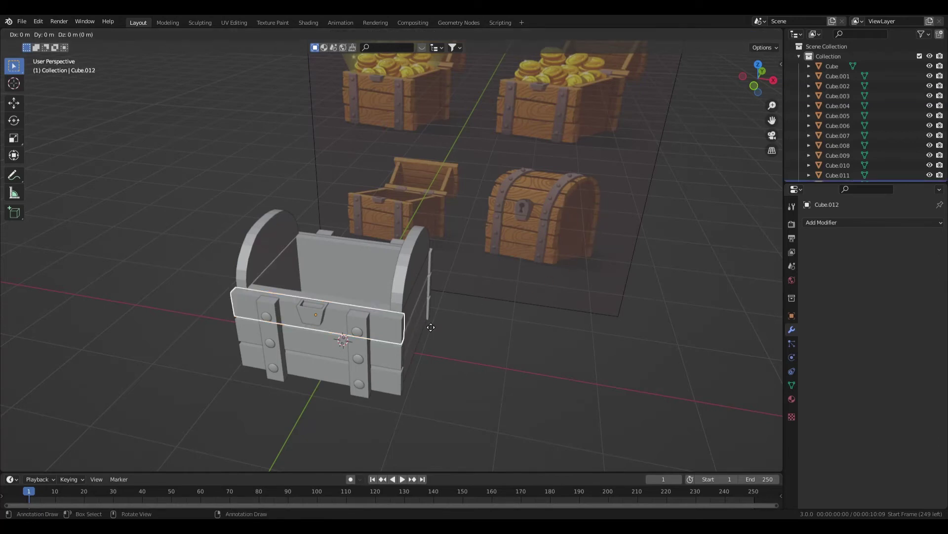
key("Escape")
key("g")
key("z")
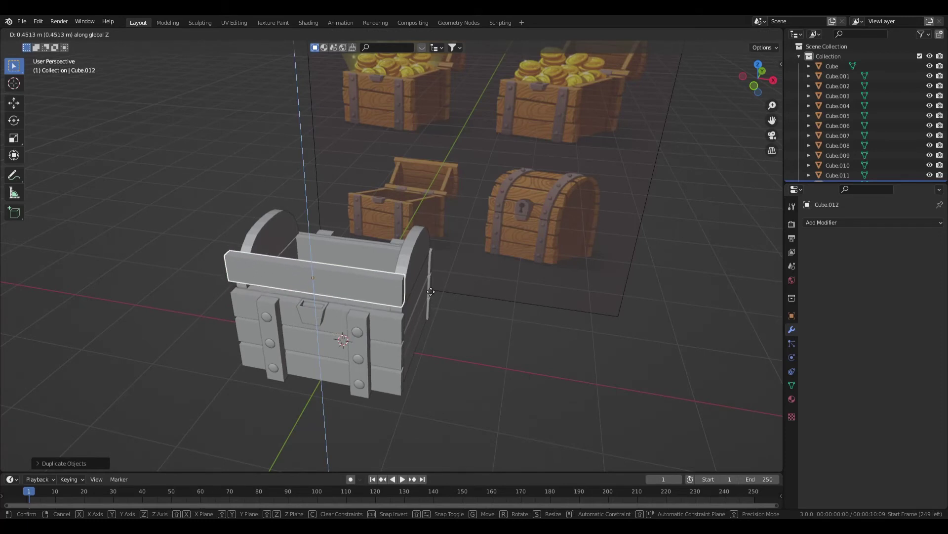
left_click(428, 310)
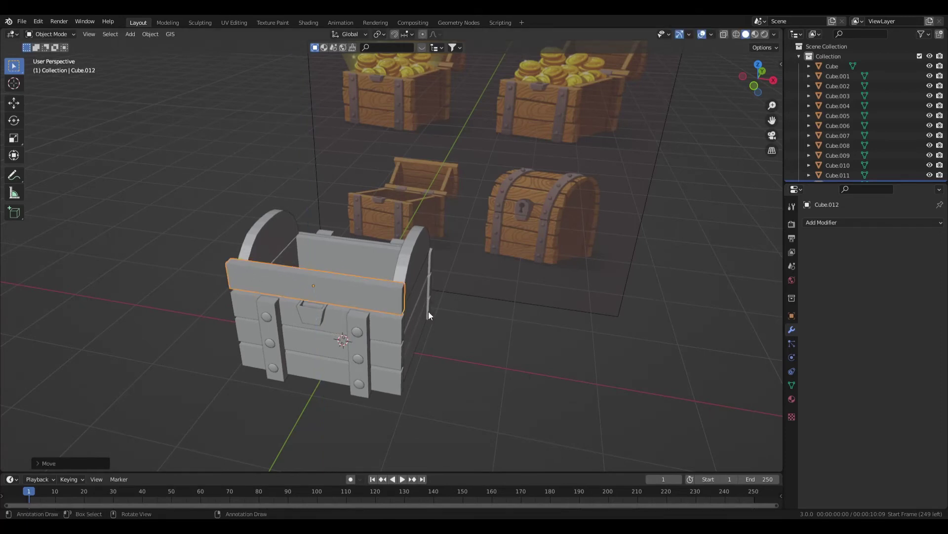
key("g")
key("z")
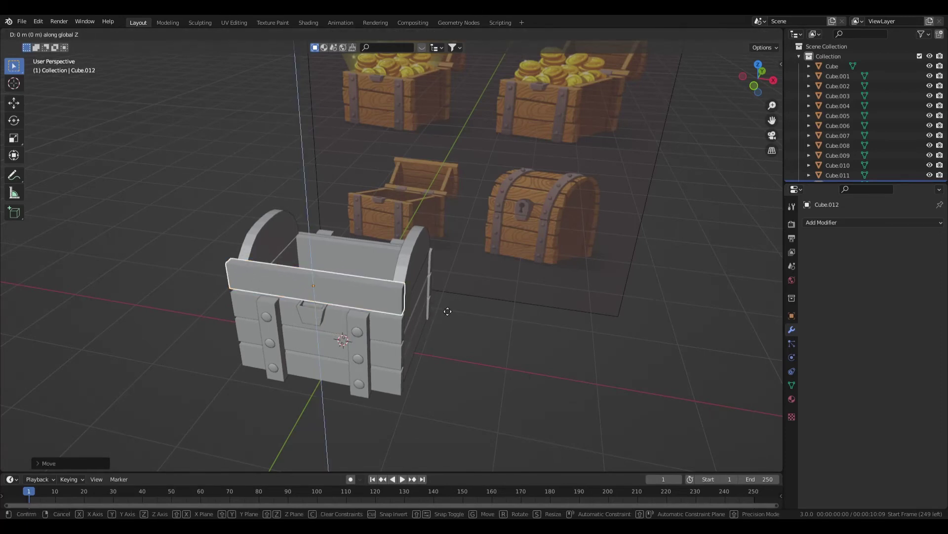
left_click(444, 312)
Step: In right orthographic view, tilt the raised plank inward so it leans against the half dome's front edge
middle_click_drag(444, 311, 377, 292)
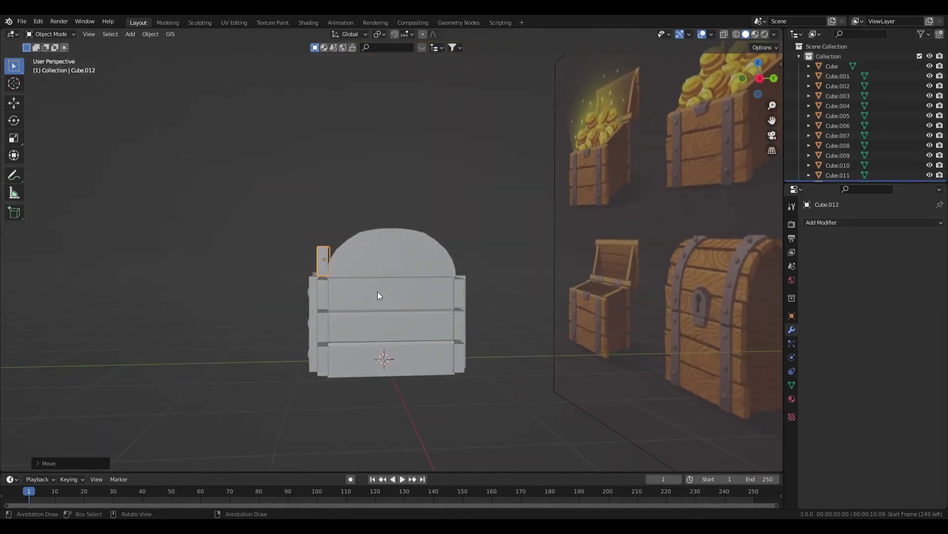
key("KP_3")
scroll(377, 291, "up", 3)
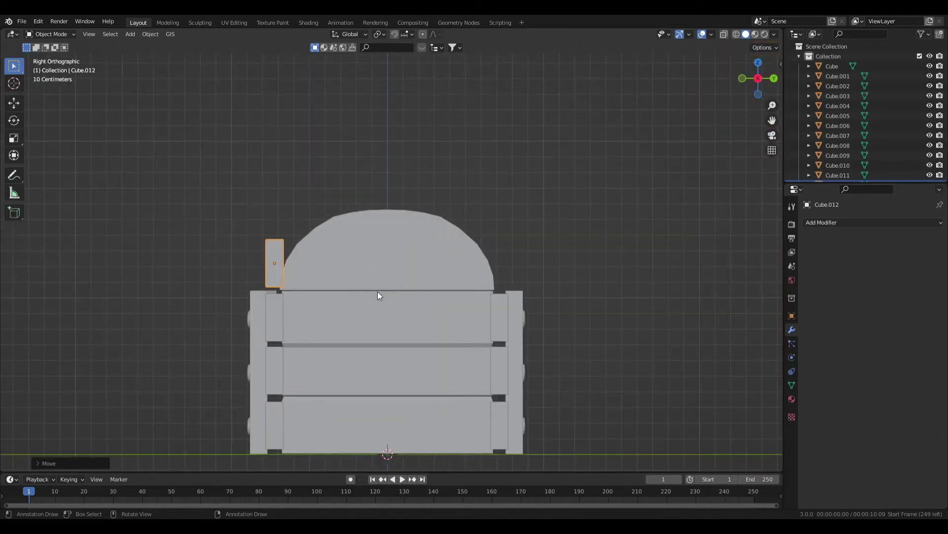
key("r")
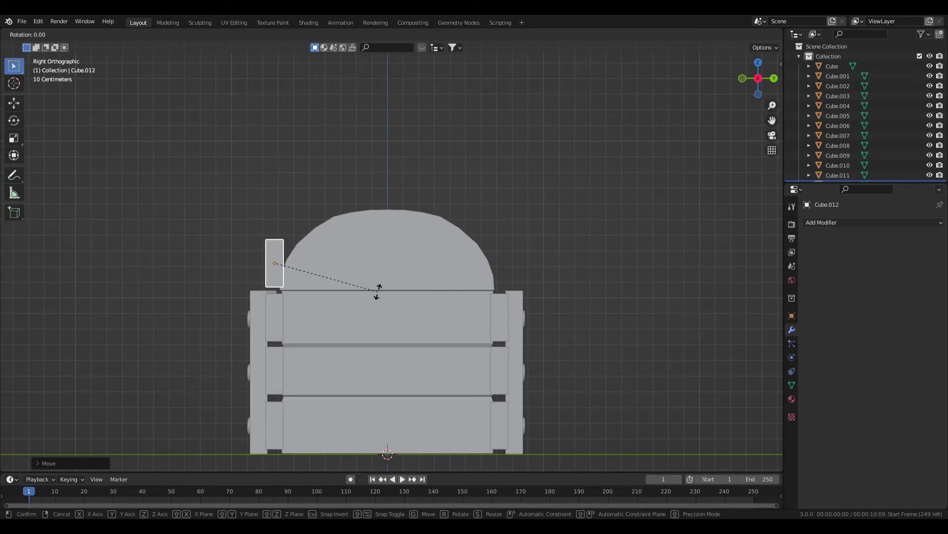
left_click(373, 308)
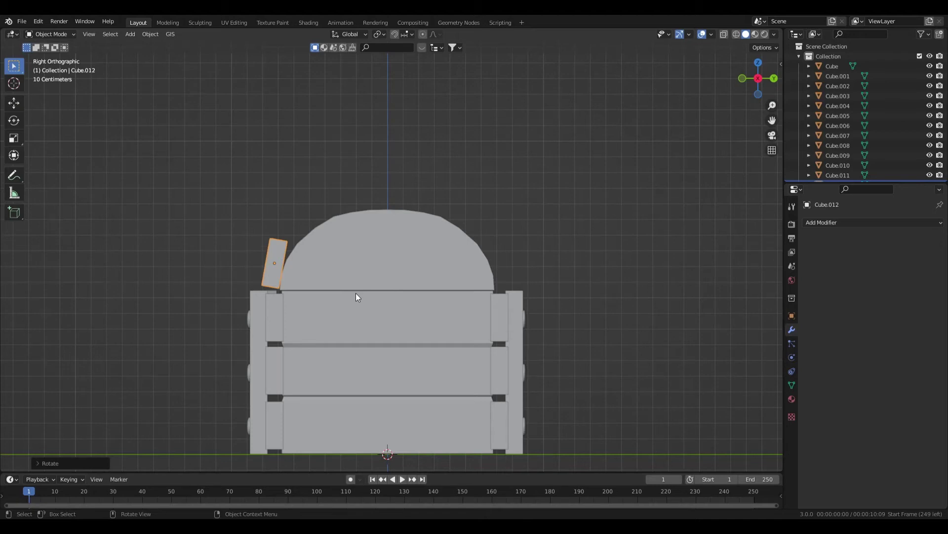
key("r")
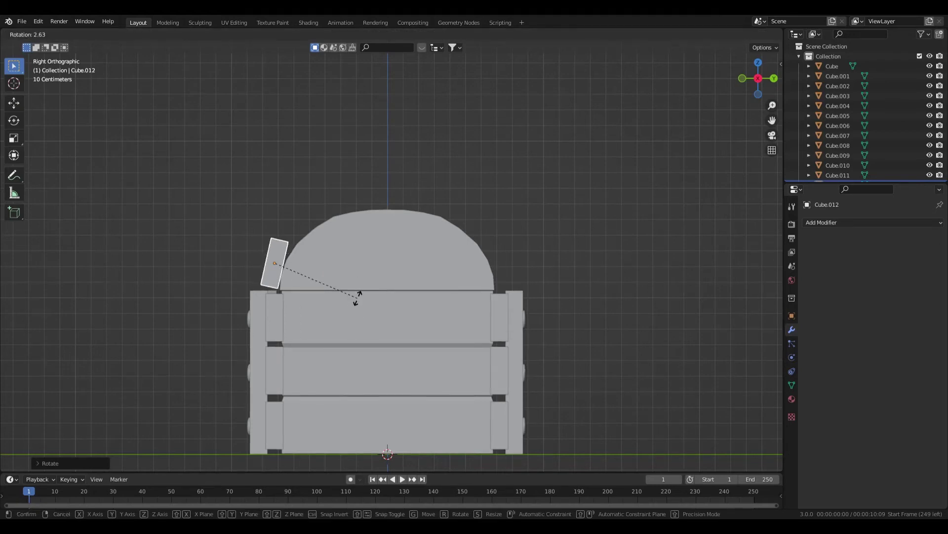
left_click(302, 267)
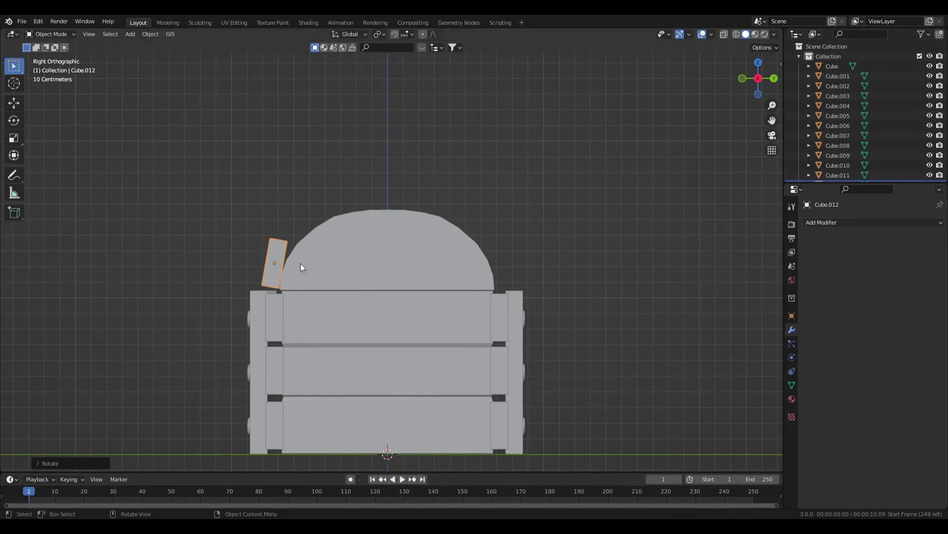
Step: Duplicate the tilted plank, raise the copy along global Z, and shift it along global Y toward the half dome
key("shift+d")
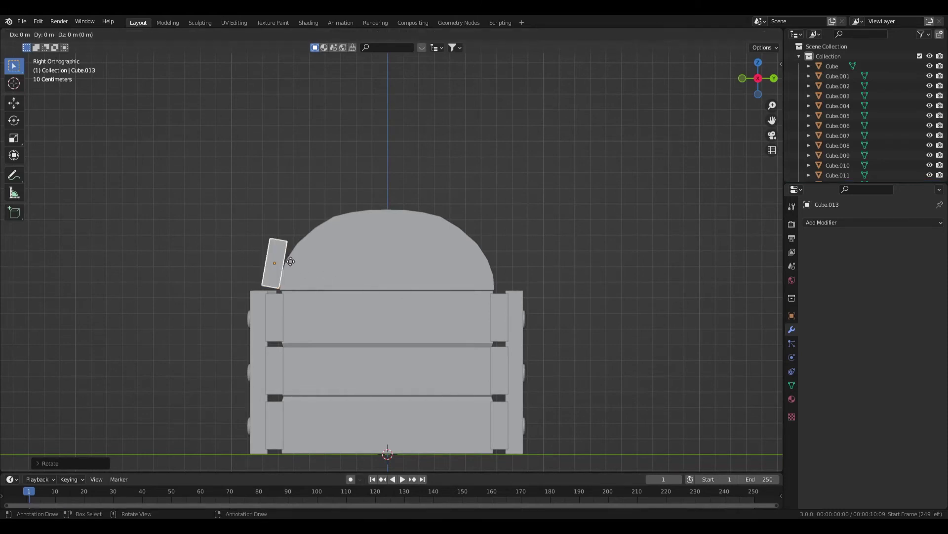
right_click(291, 262)
key("g")
key("z")
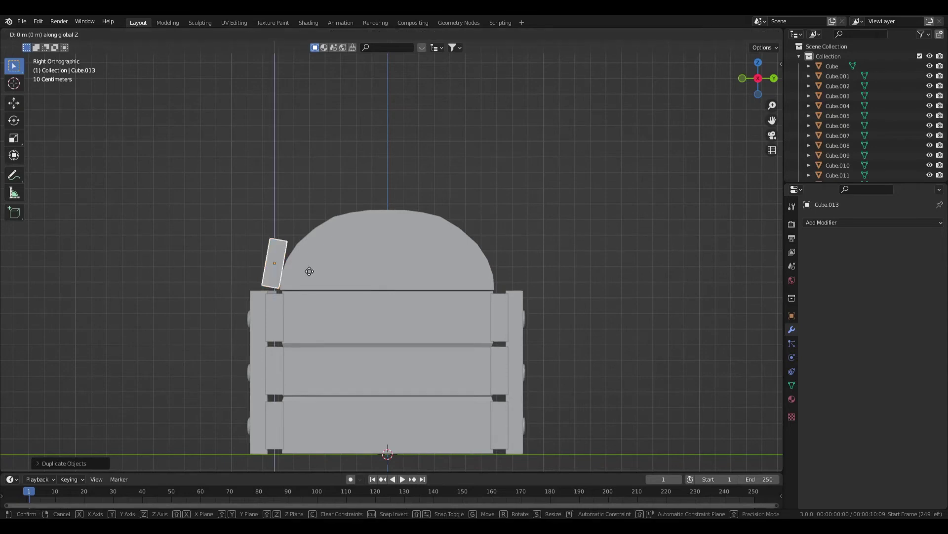
left_click(281, 239)
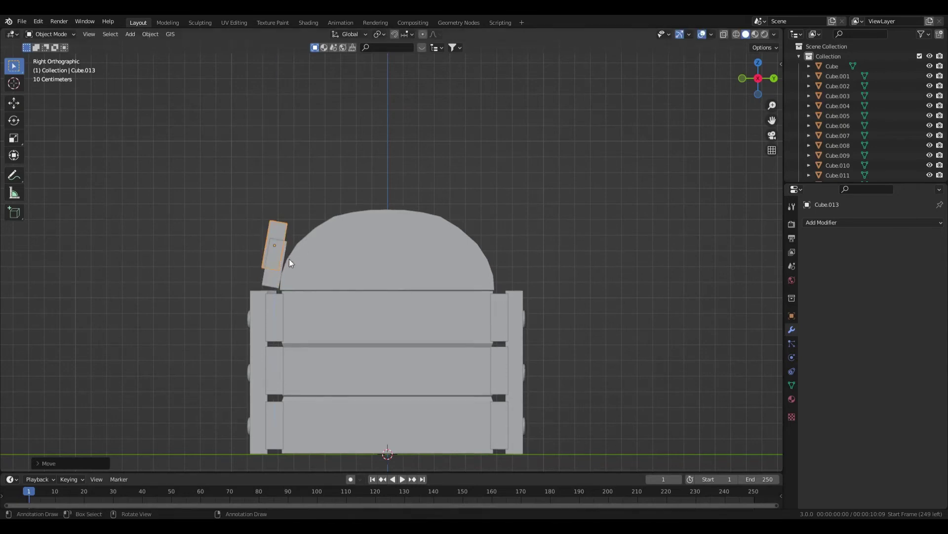
key("g")
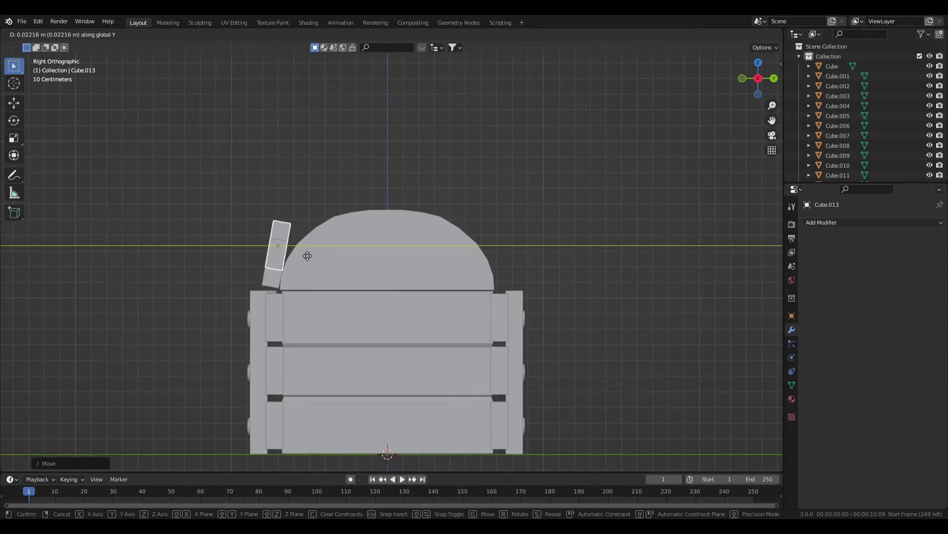
left_click(312, 255)
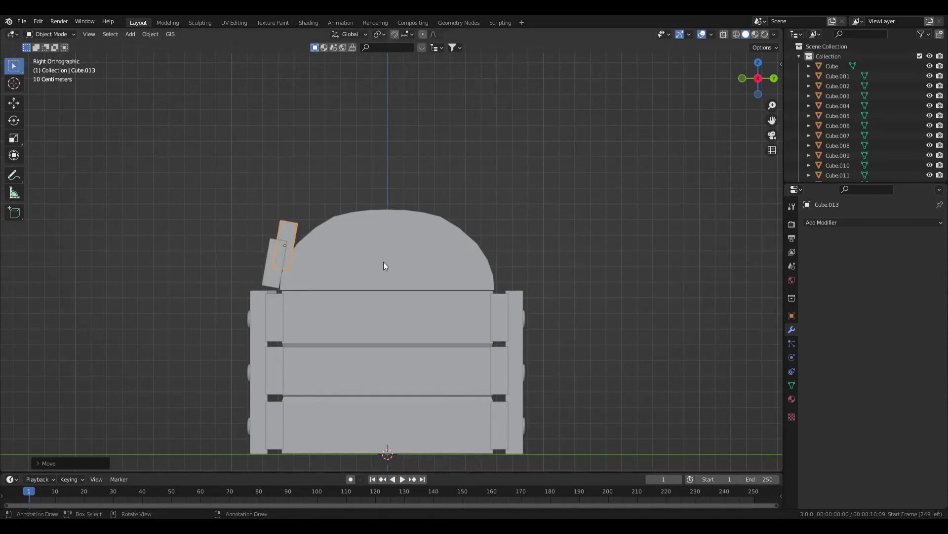
Step: Tilt the second lid plank toward the dome's curve, move it up and inward, and rotate it about 15° more
key("r")
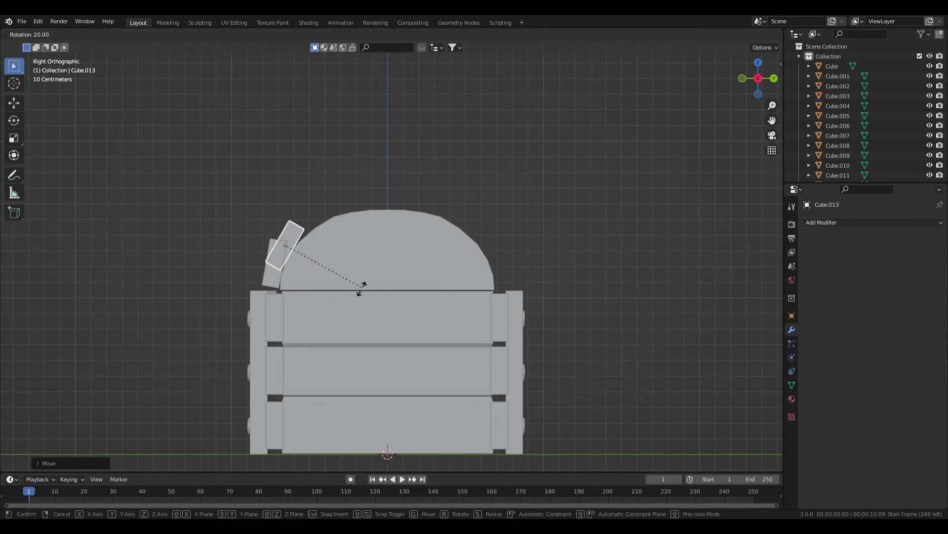
left_click(358, 290)
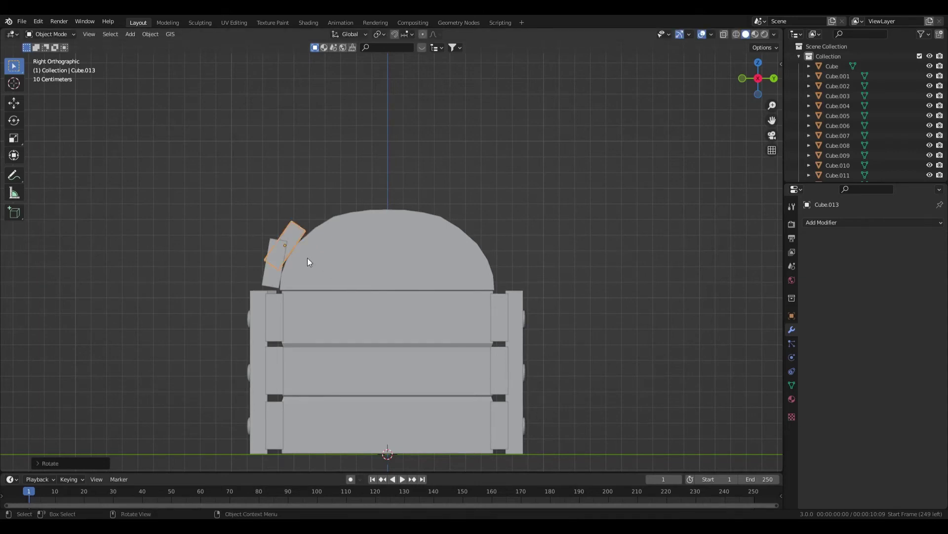
key("g")
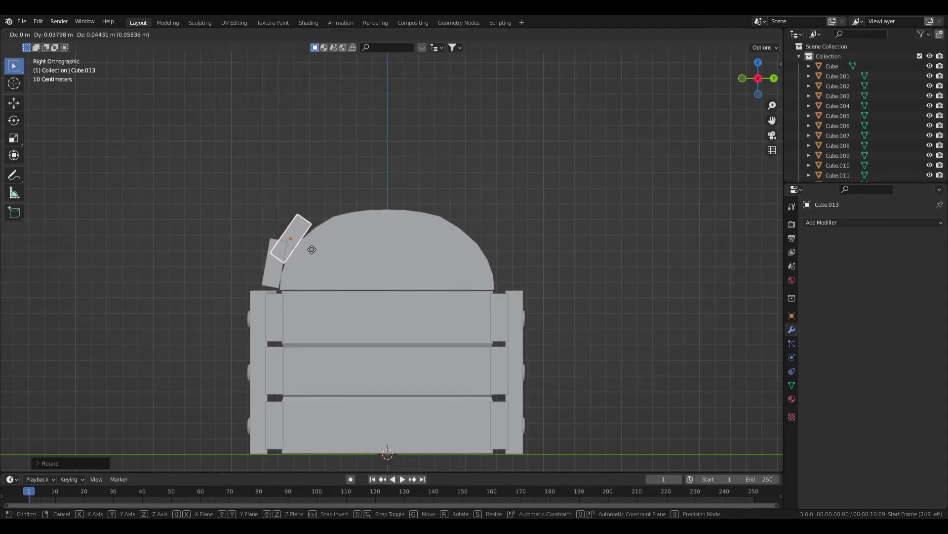
left_click(317, 243)
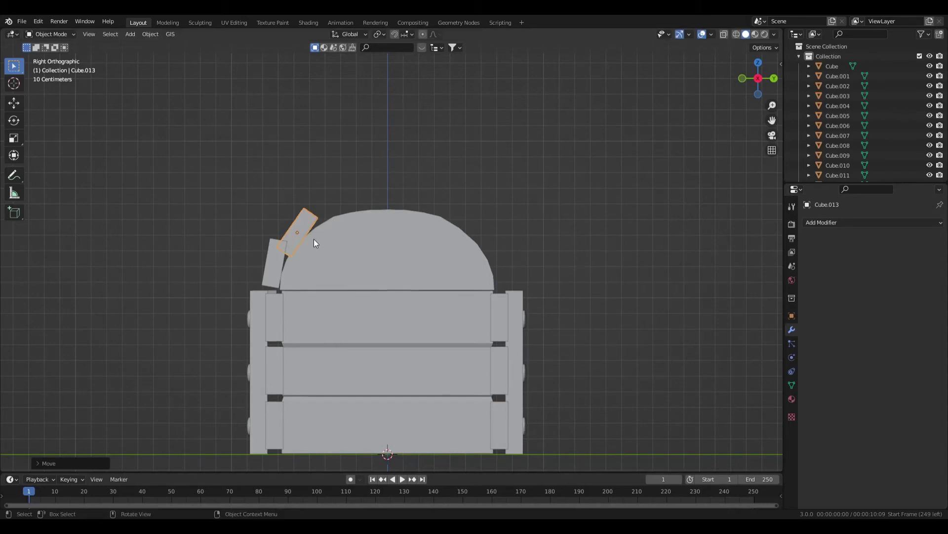
key("r")
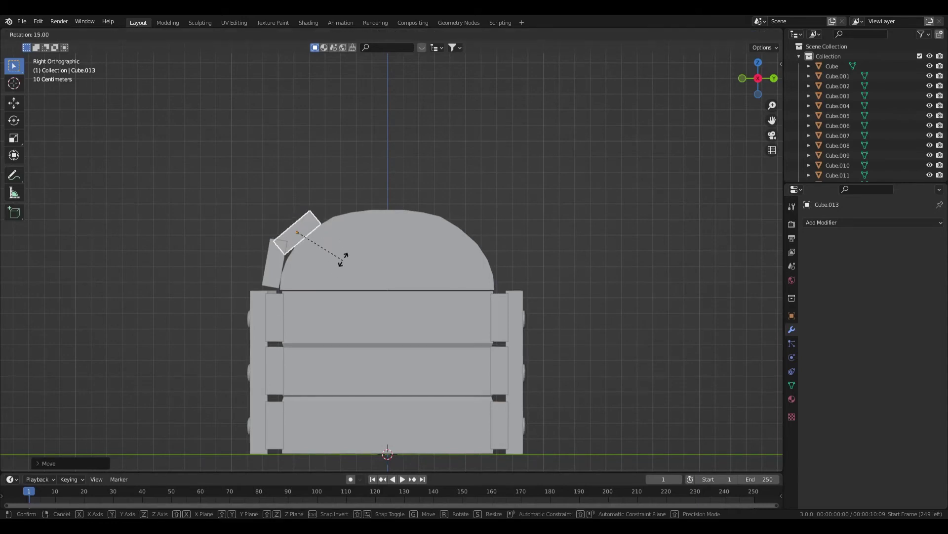
left_click(341, 258)
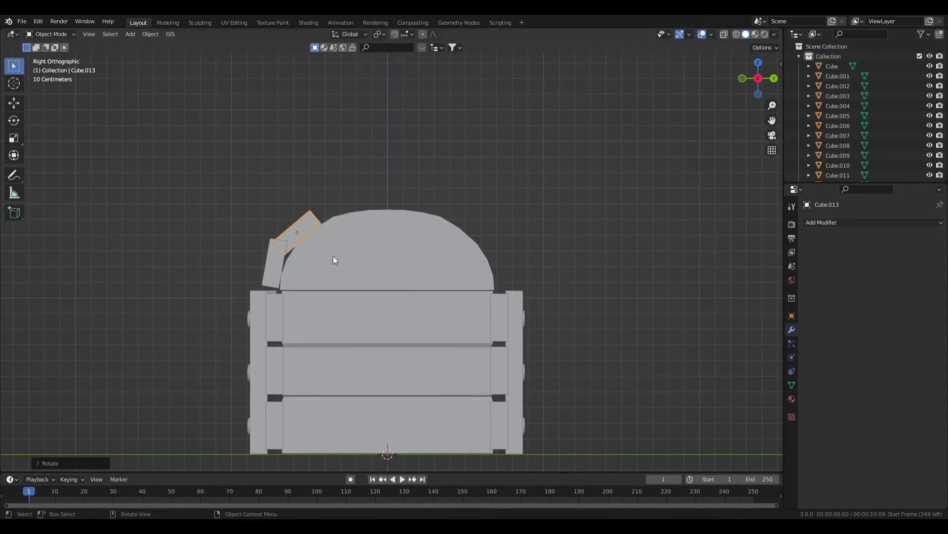
Step: Fine-tune the second lid plank's position along global Y and Z so it rests on the dome just above the first plank
key("g")
key("y")
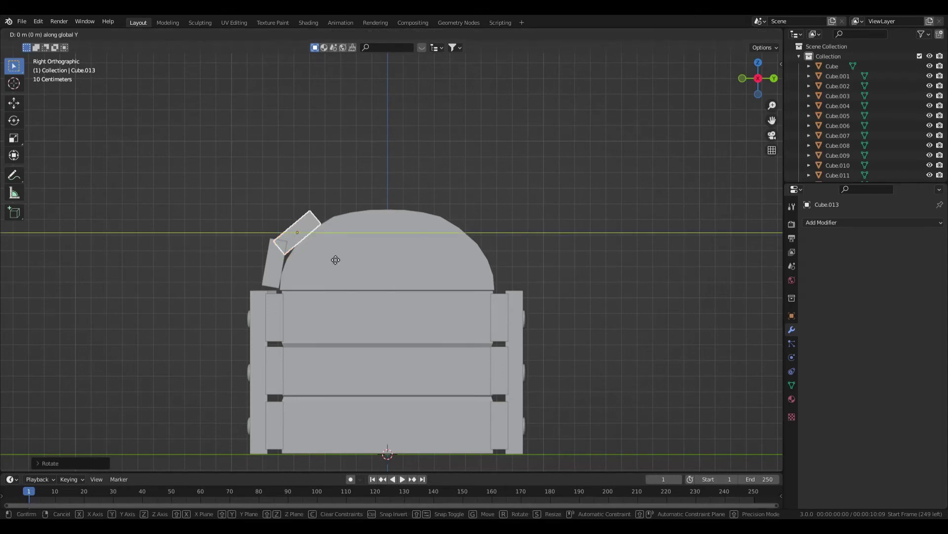
left_click(344, 251)
key("g")
key("z")
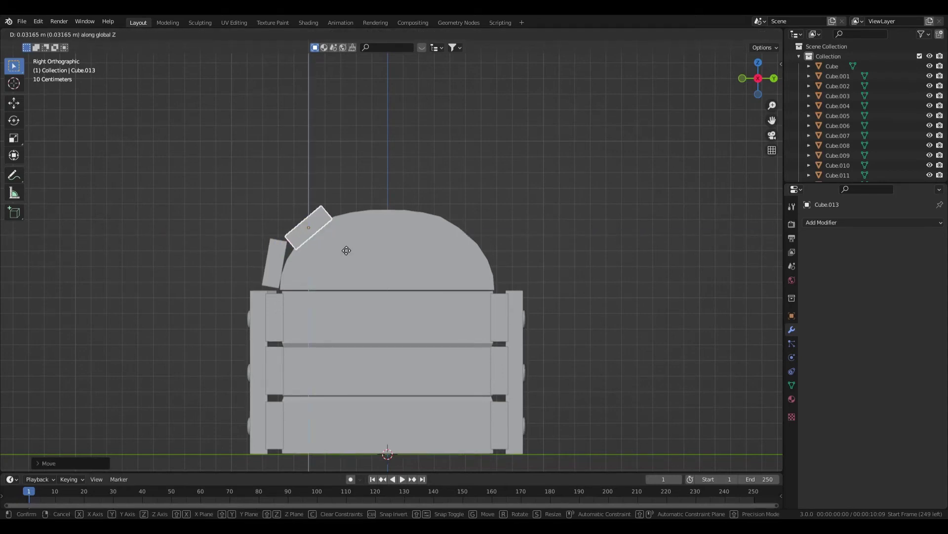
left_click(349, 249)
key("g")
key("y")
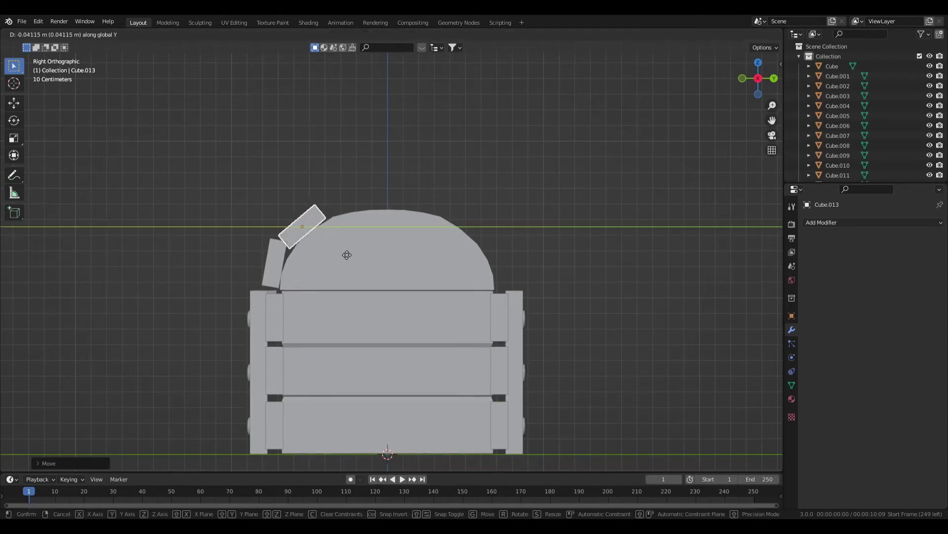
left_click(345, 255)
key("g")
key("z")
left_click(348, 255)
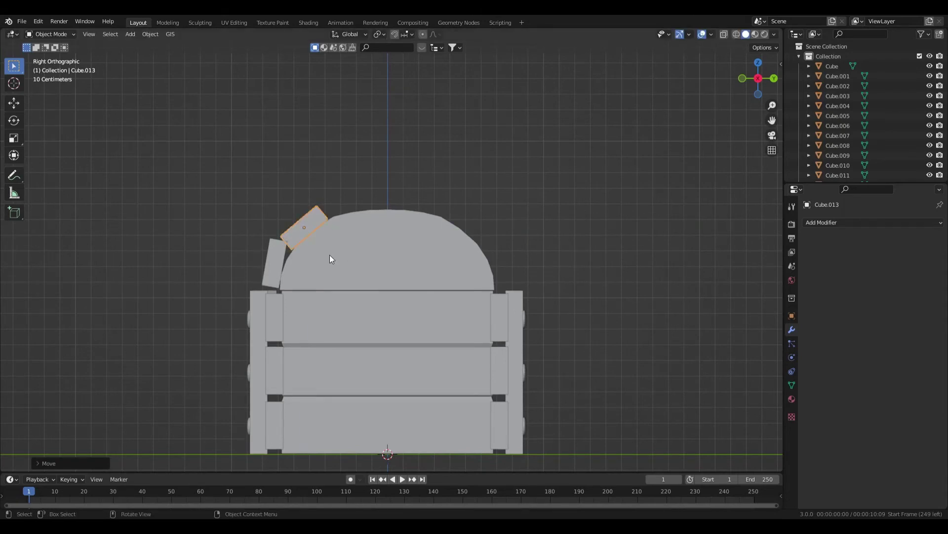
Step: Rotate the lower lid plank about 10° more inward and shift it slightly along global Y to meet the upper plank
left_click(275, 264)
key("r")
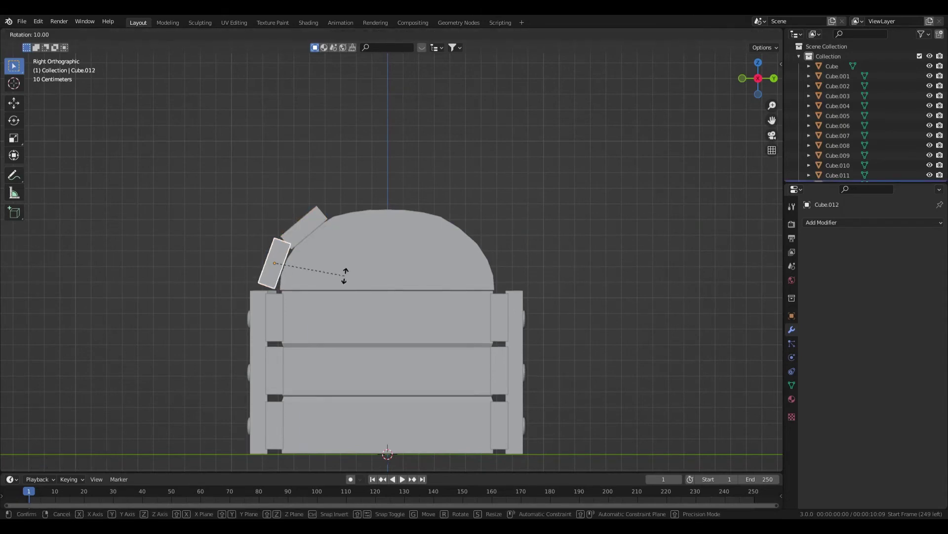
left_click(345, 275)
key("g")
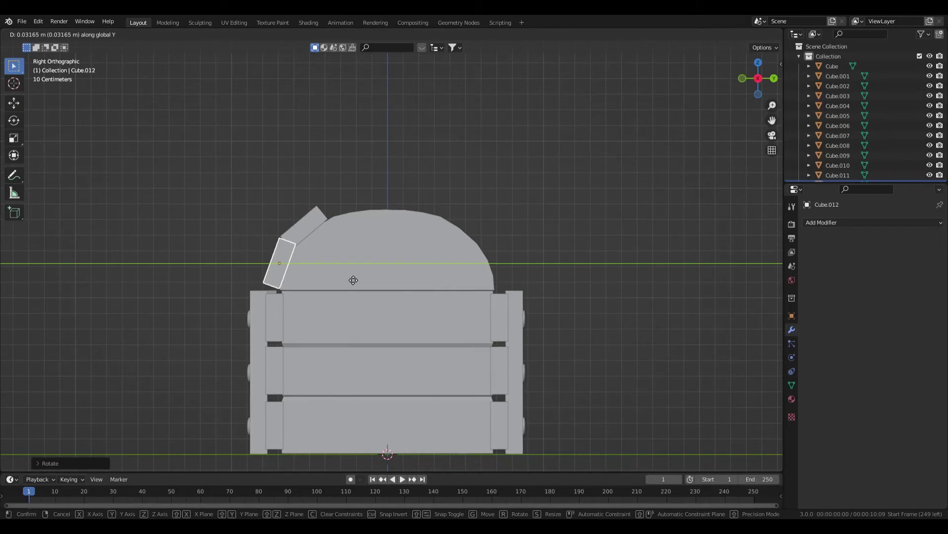
left_click(349, 277)
Step: Duplicate the second lid plank and move the copy up and inward along the dome
scroll(341, 274, "down", 3)
middle_click_drag(340, 273, 369, 291)
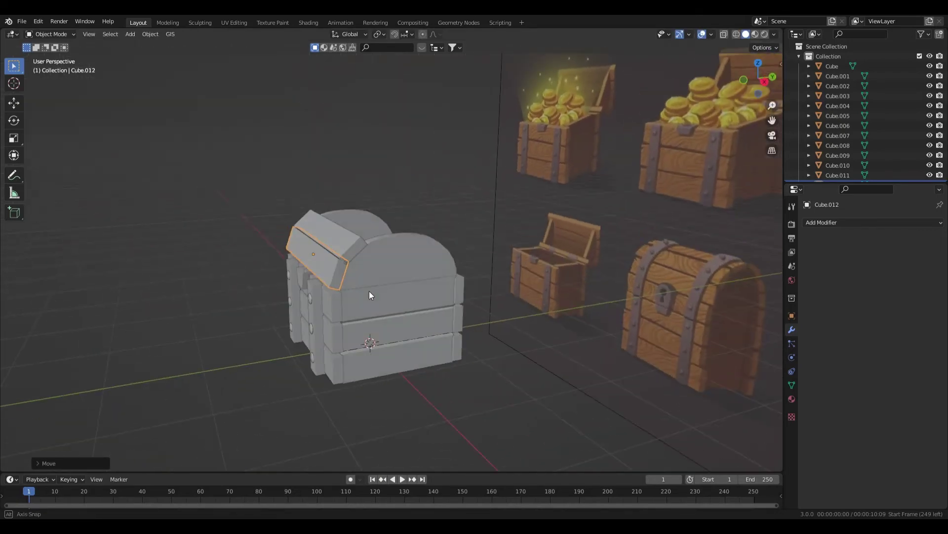
left_click(366, 234)
middle_click_drag(366, 234, 407, 293)
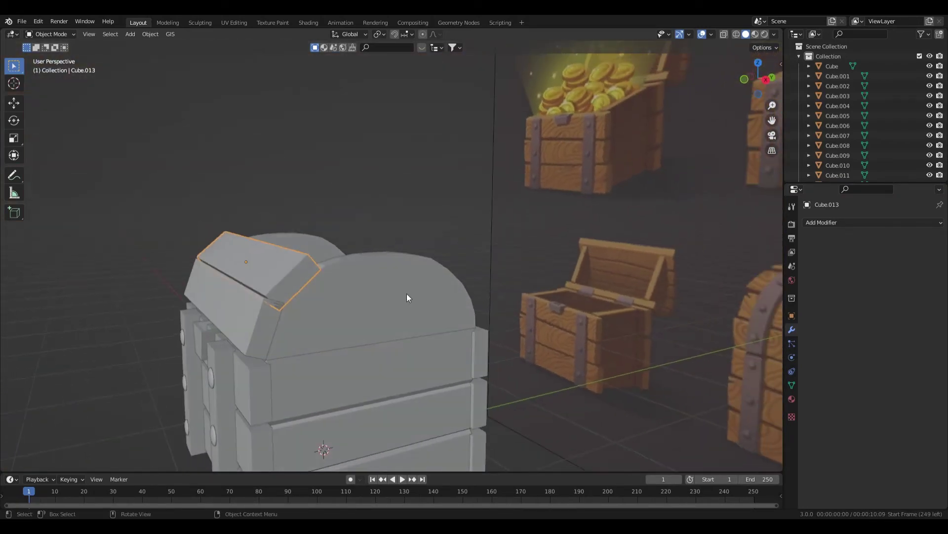
middle_click_drag(362, 258, 292, 271)
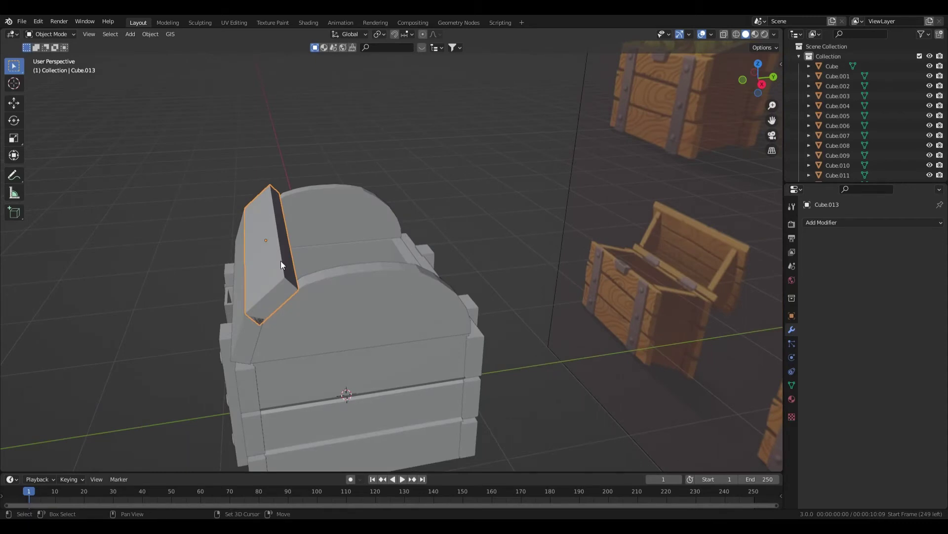
key("shift+d")
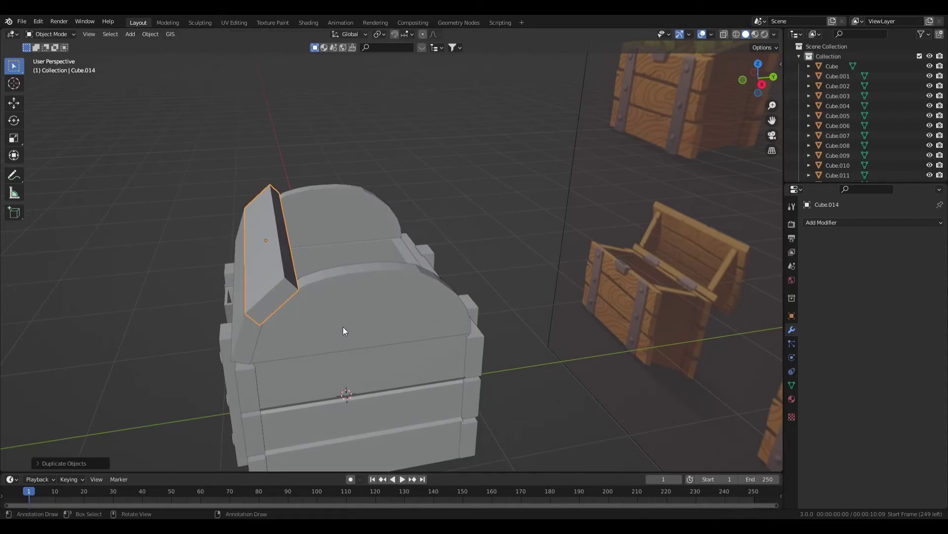
key("KP_3")
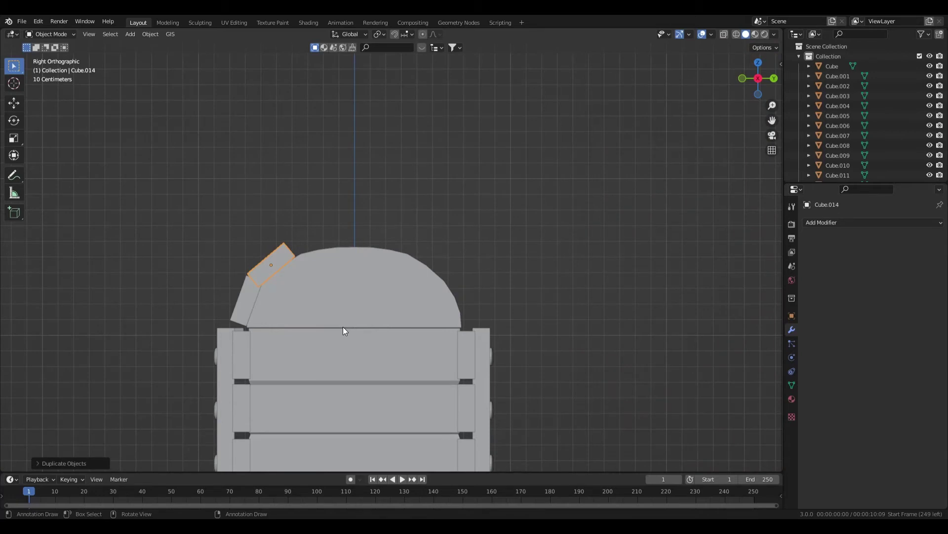
key("g")
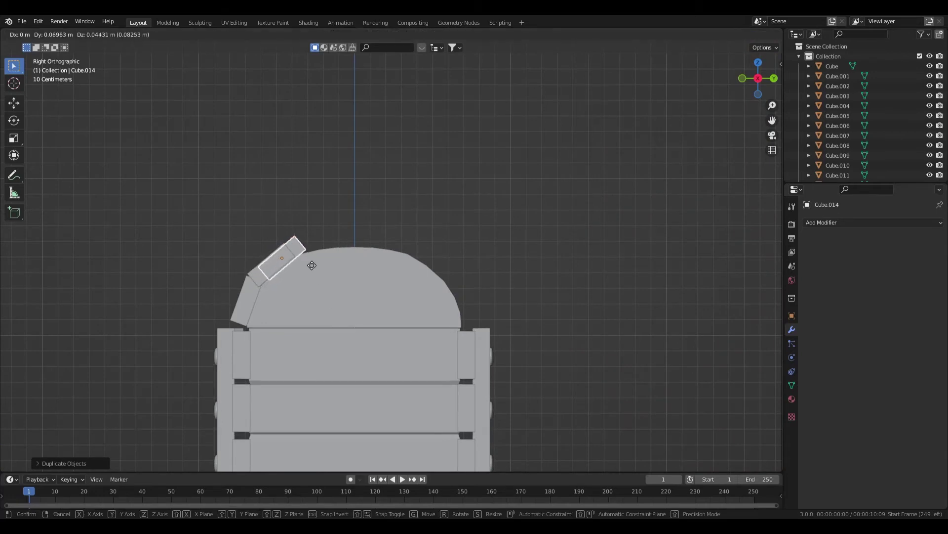
left_click(323, 258)
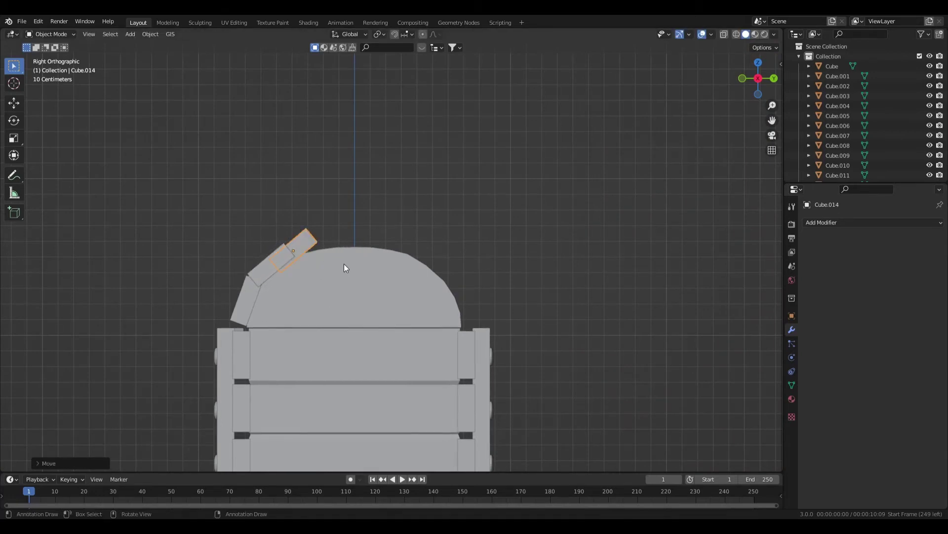
Step: Rotate the third lid plank about 20° flatter, then shift it along global Y and Z to meet the second plank
key("r")
left_click(349, 287)
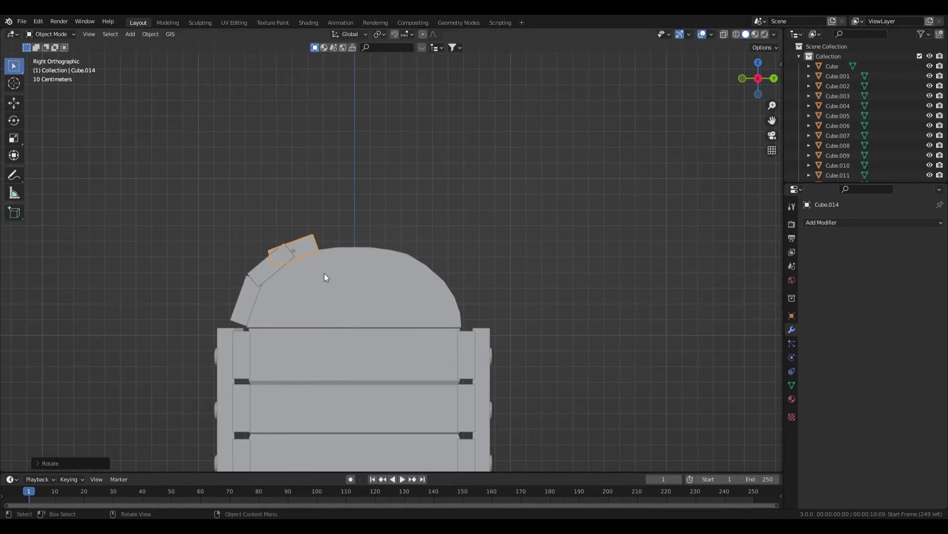
key("g")
key("y")
left_click(341, 268)
key("g")
key("z")
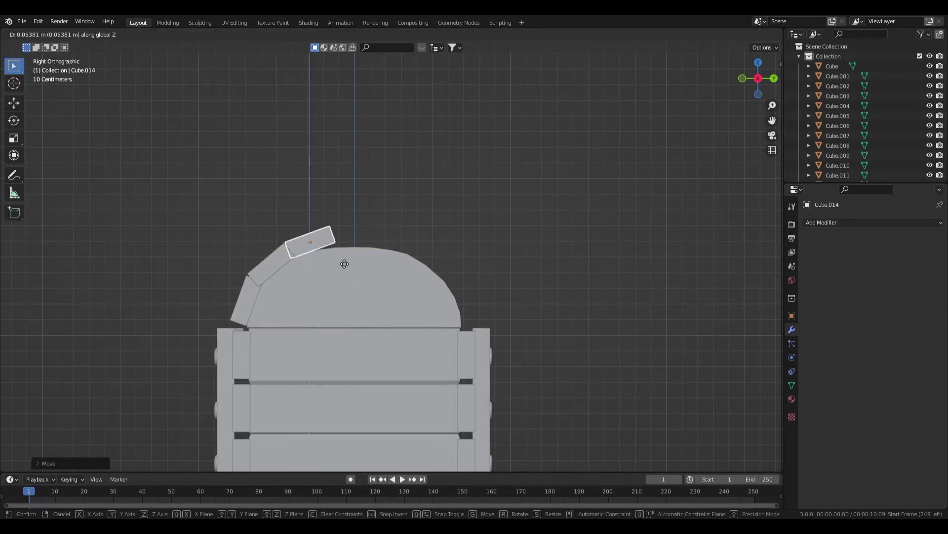
left_click(364, 267)
Step: Flatten the third lid plank about 10° more and fine-tune its position along global Z and Y to rest on the dome
key("r")
left_click(365, 272)
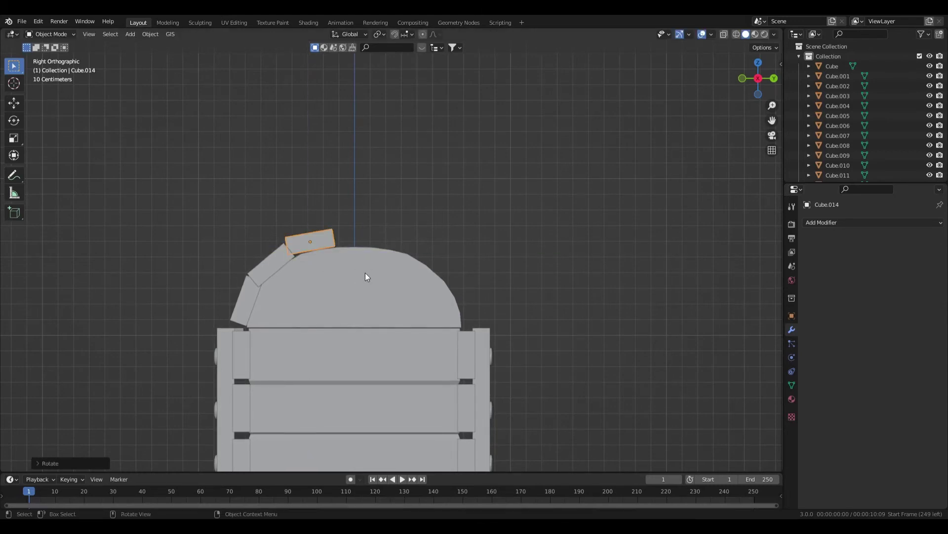
key("g")
key("z")
left_click(368, 276)
key("g")
key("y")
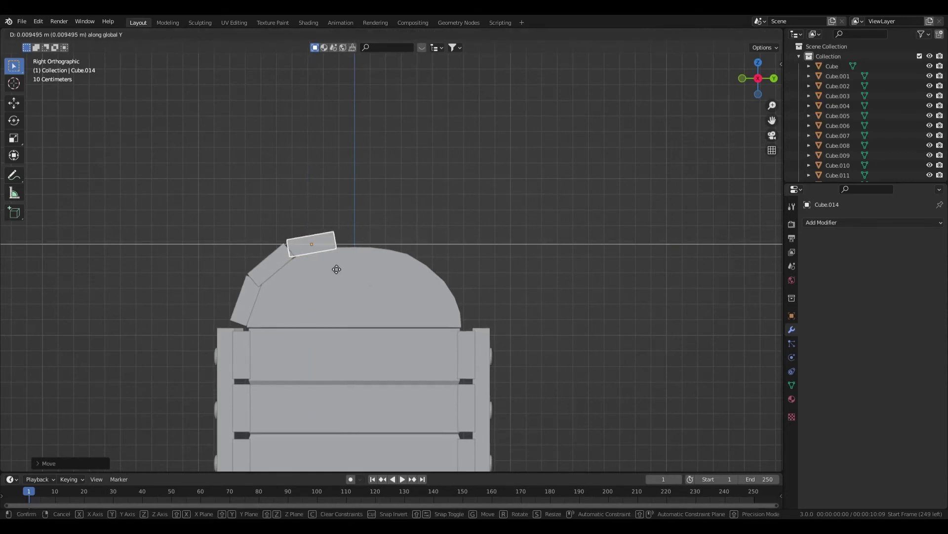
left_click(338, 269)
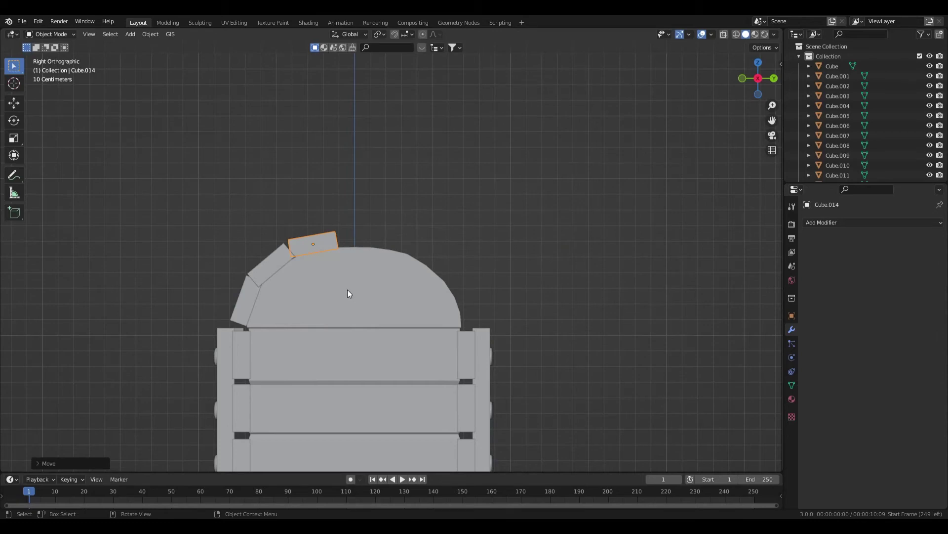
Step: Resize the third lid plank and another chest plank individually along global X to vary their lengths
middle_click_drag(328, 297, 418, 314)
key("s")
key("x")
left_click(452, 318)
left_click(436, 326)
key("s")
key("x")
left_click(453, 335)
Step: Lengthen the middle front plank of the chest body slightly along global X
left_click(328, 372)
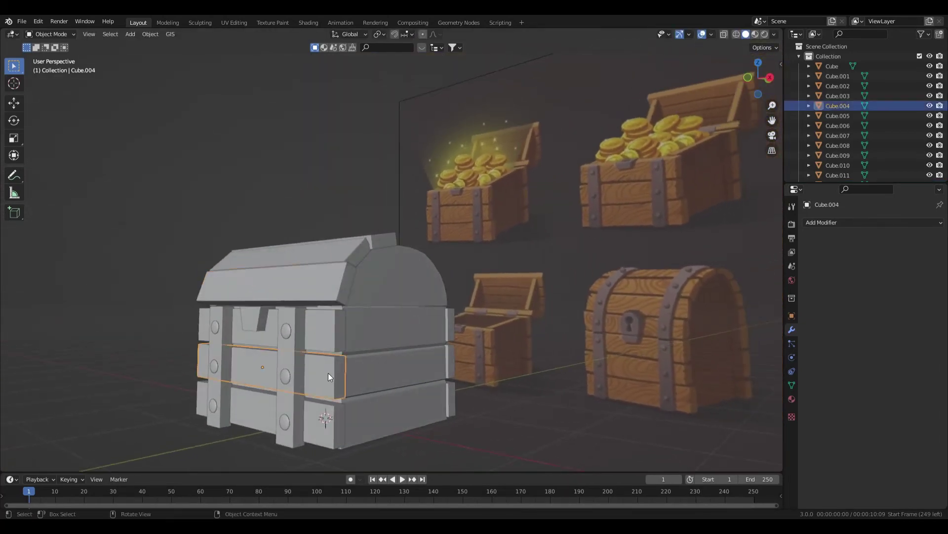
middle_click_drag(328, 372, 415, 374)
key("s")
key("x")
left_click(406, 382)
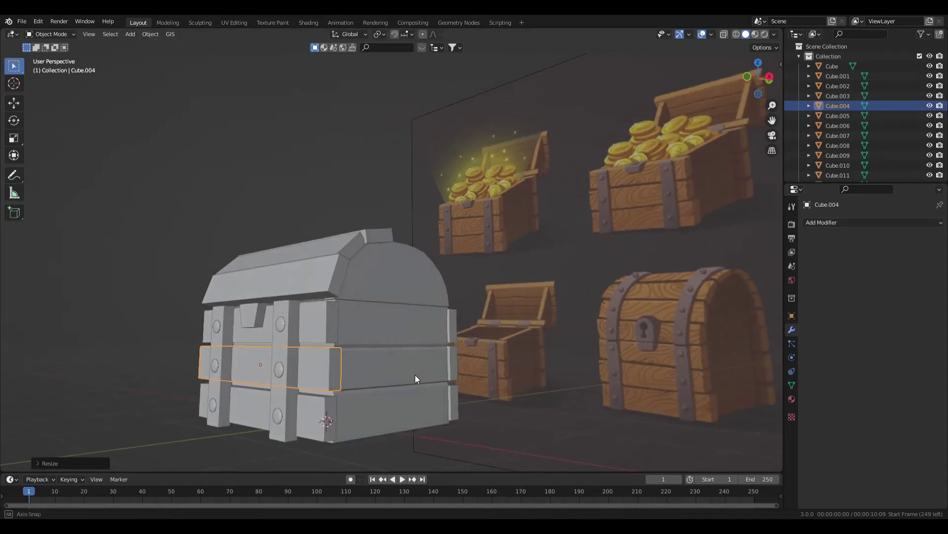
Step: Lengthen the upper rear plank along global X and slightly shorten the middle rear plank along the same axis
left_click(451, 335)
key("s")
key("x")
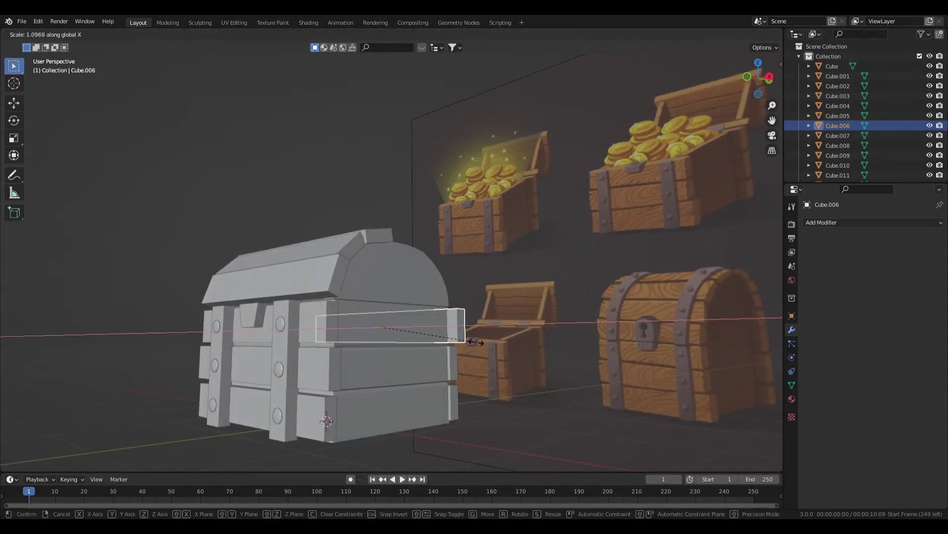
left_click(468, 342)
middle_click_drag(472, 344, 457, 370)
left_click(457, 367)
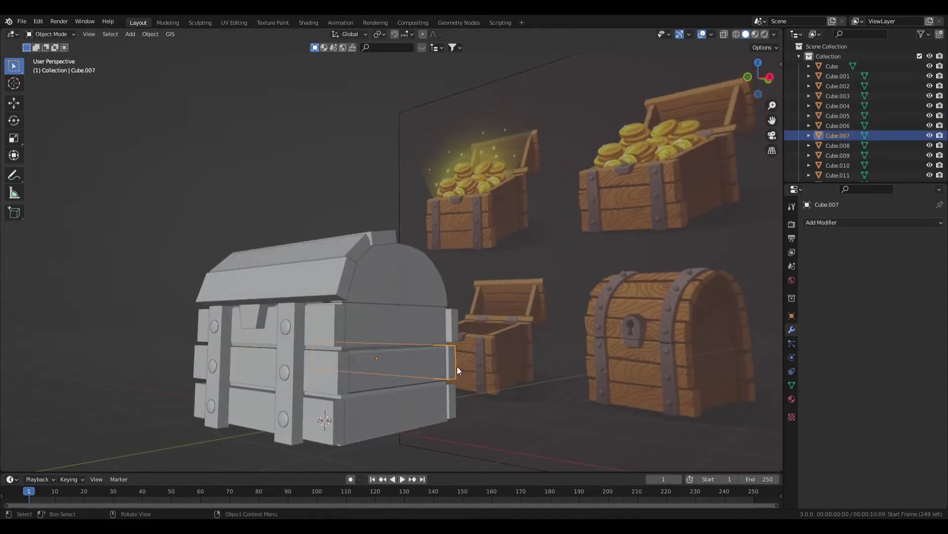
key("s")
key("x")
left_click(456, 394)
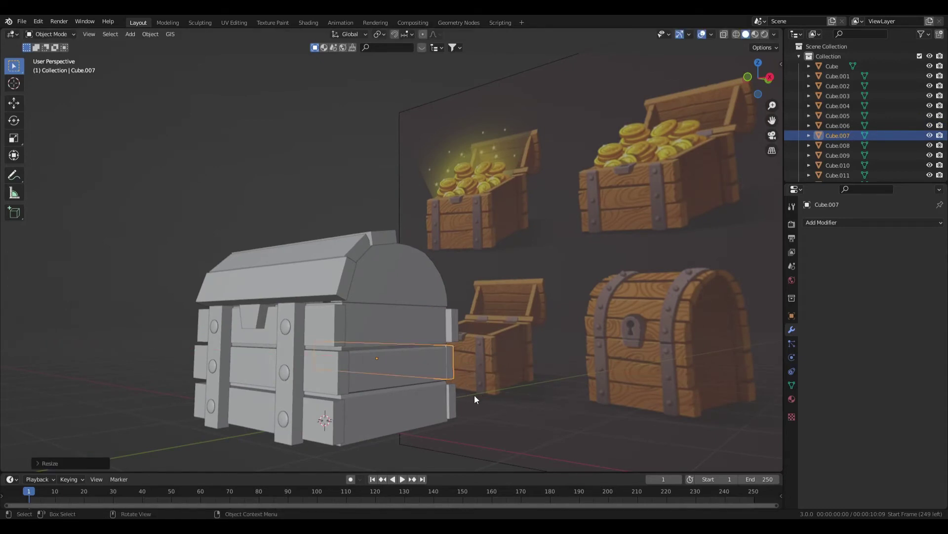
Step: Duplicate the third lid plank, move the copy about 0.25 m along global Y, and raise it slightly along global Z
middle_click_drag(448, 357, 349, 363)
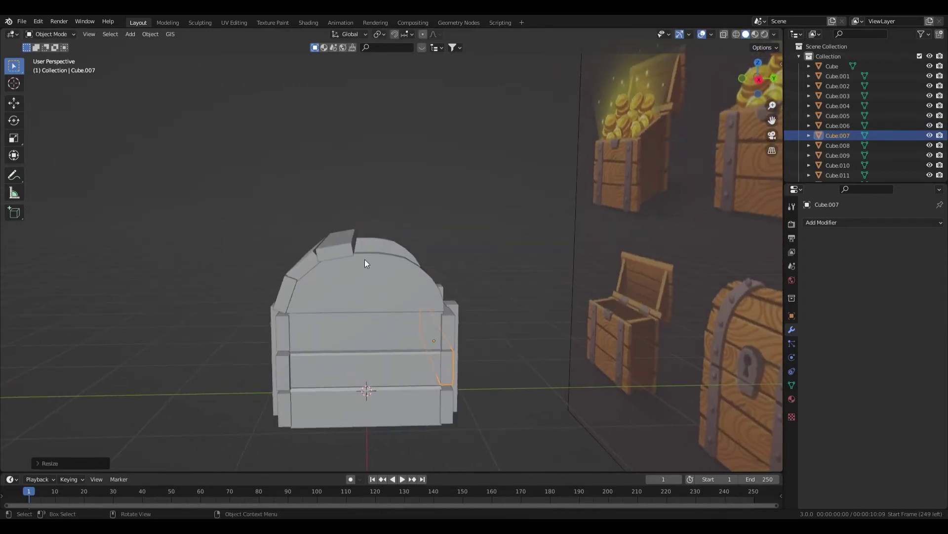
left_click(354, 249)
key("KP_3")
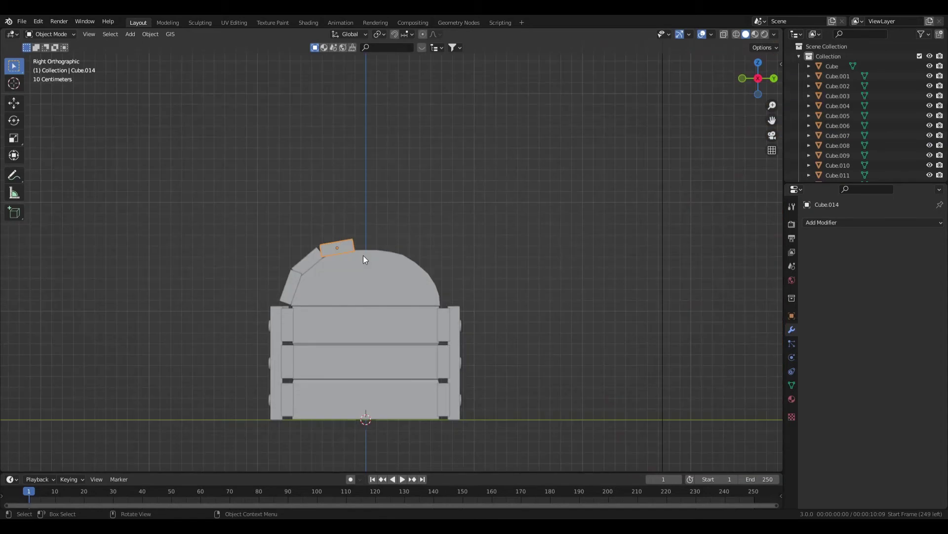
key("shift+d")
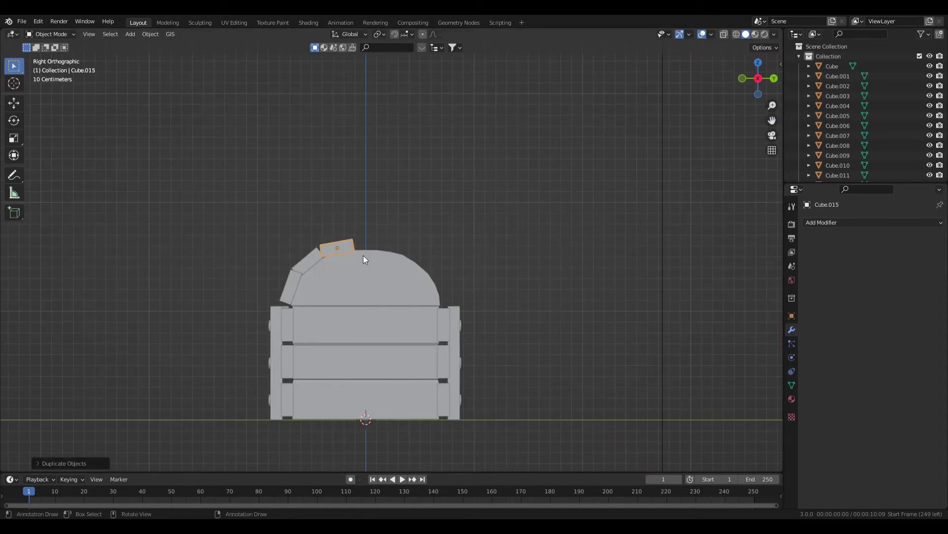
key("y")
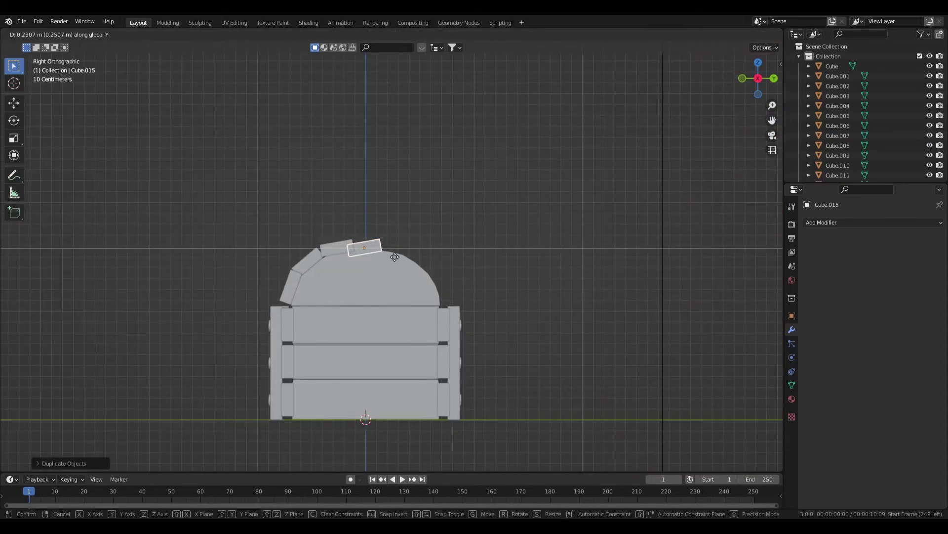
left_click(395, 262)
key("g")
key("z")
left_click(398, 261)
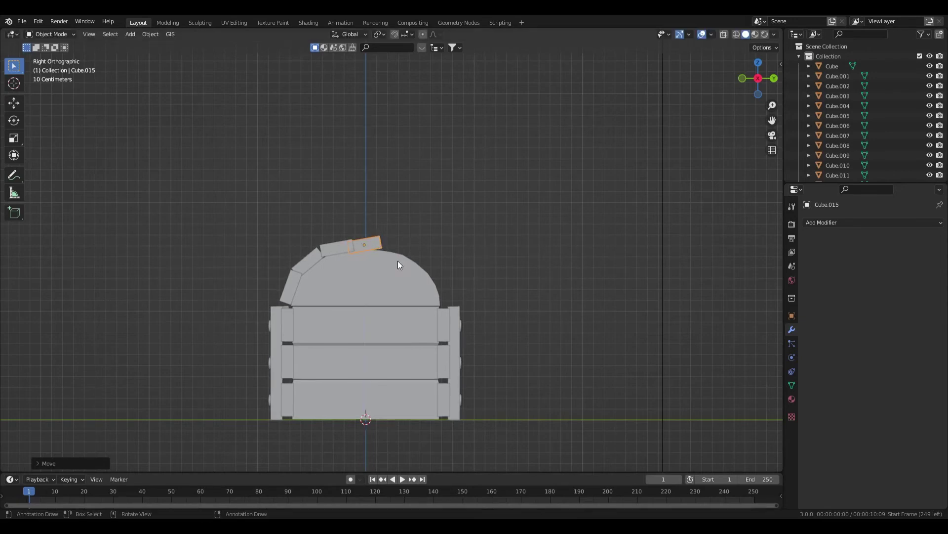
Step: Rotate the fourth lid plank level and shift it about 0.05 m along global Y to sit beside the third plank
key("r")
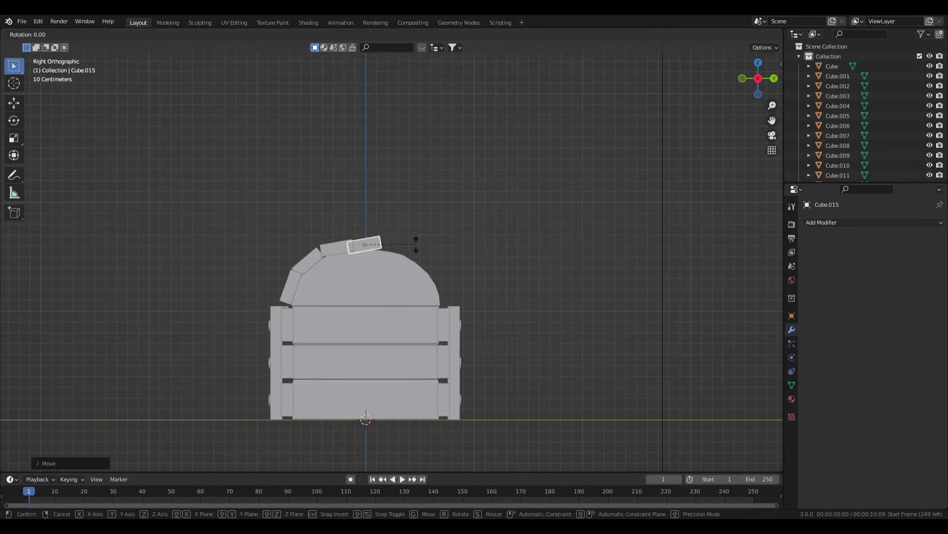
left_click(405, 268)
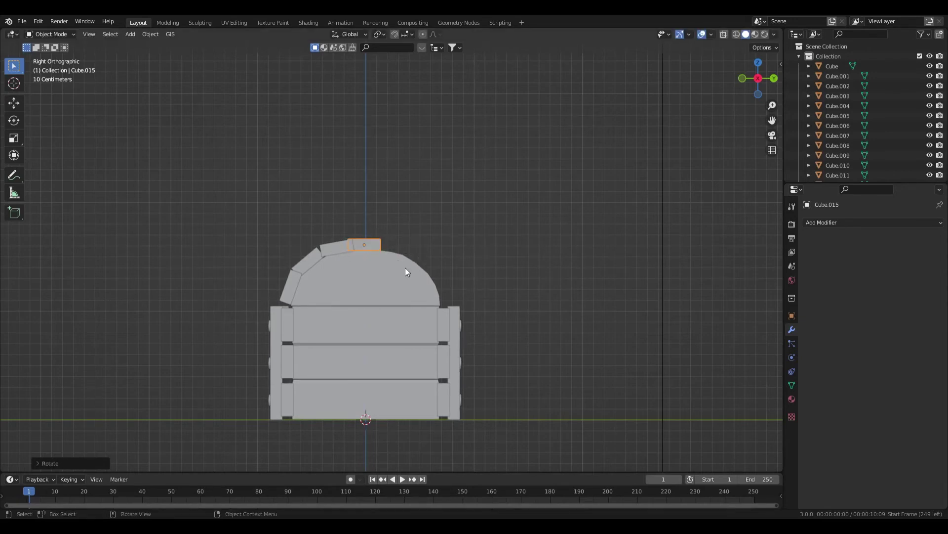
key("g")
key("y")
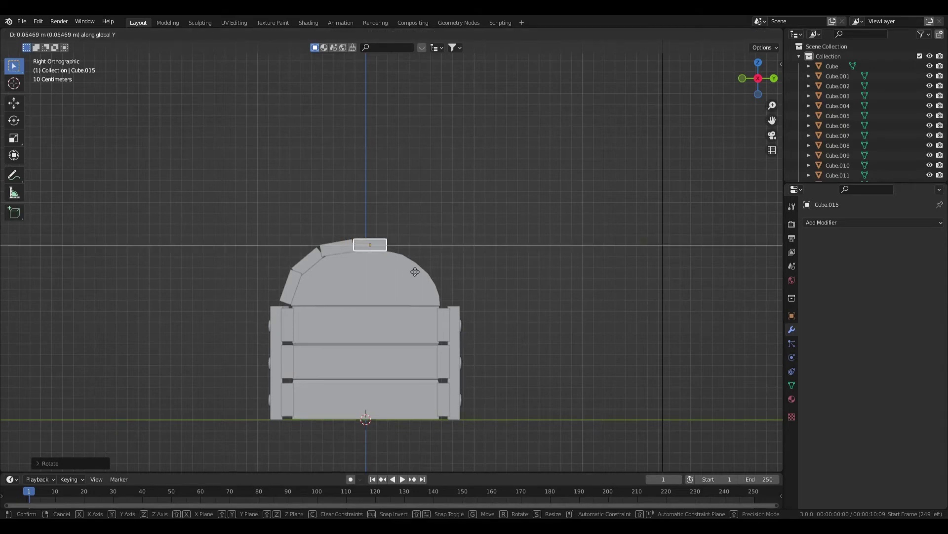
left_click(410, 267)
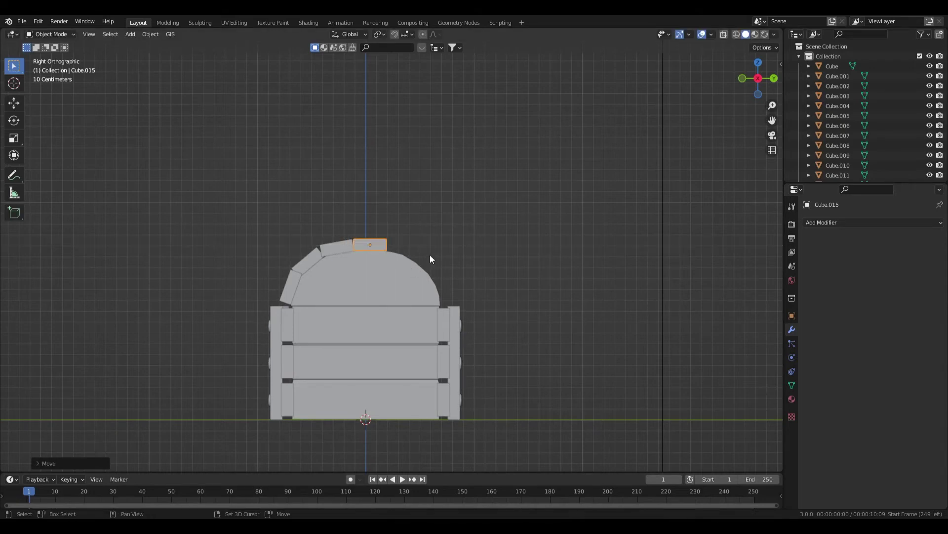
Step: Duplicate the level top plank, move the copy along global Y toward the rear, and lower it slightly along global Z
key("shift+d")
key("y")
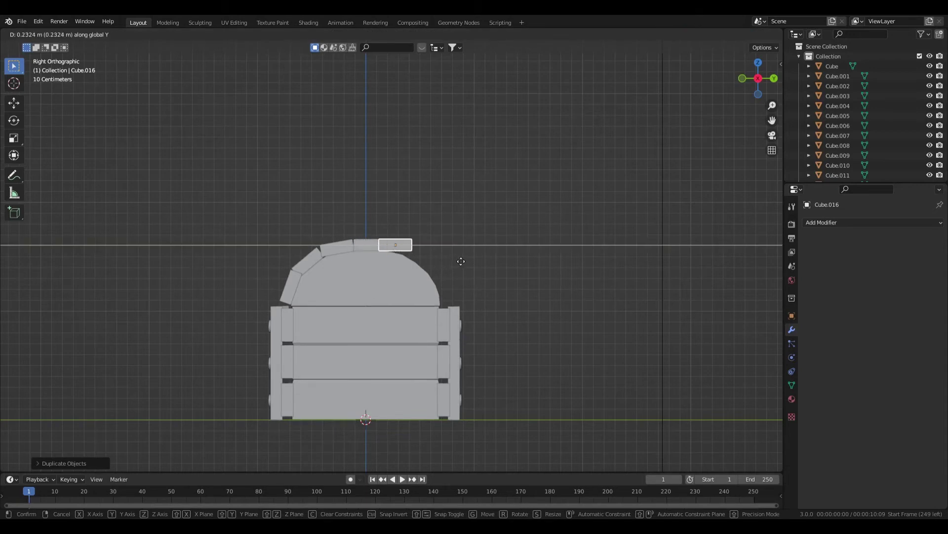
left_click(459, 261)
key("g")
key("z")
left_click(461, 269)
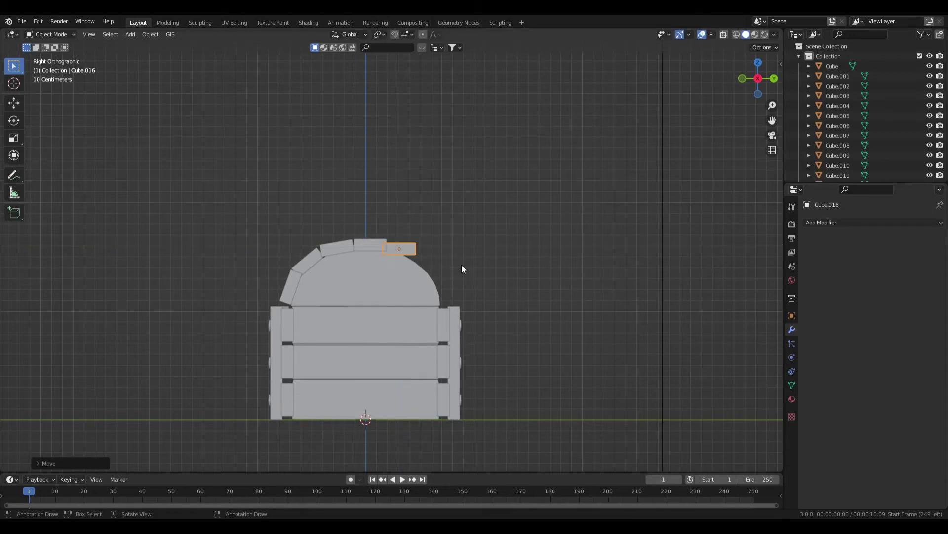
Step: Tilt the fifth lid plank about 15° toward the rear, shift it about 0.05 m along global Y, and lower it slightly
key("r")
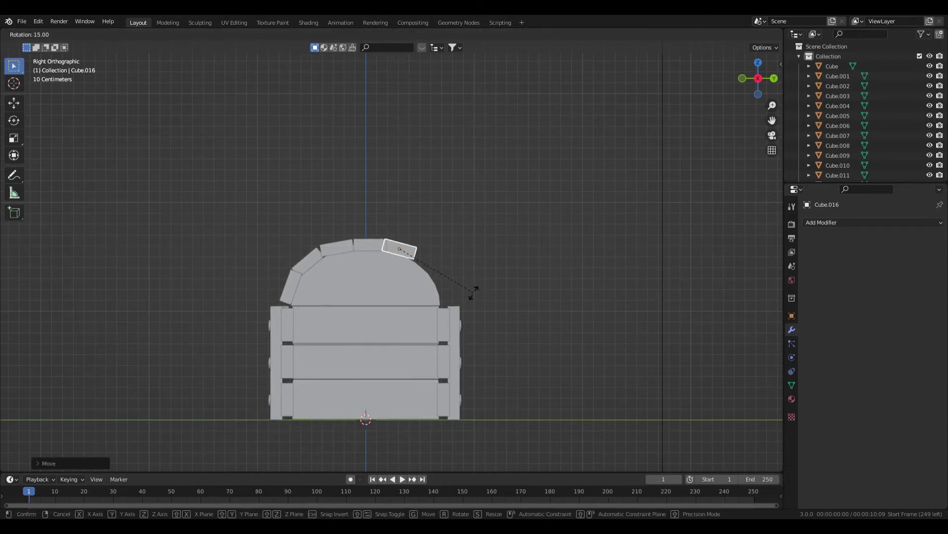
left_click(469, 290)
key("g")
key("y")
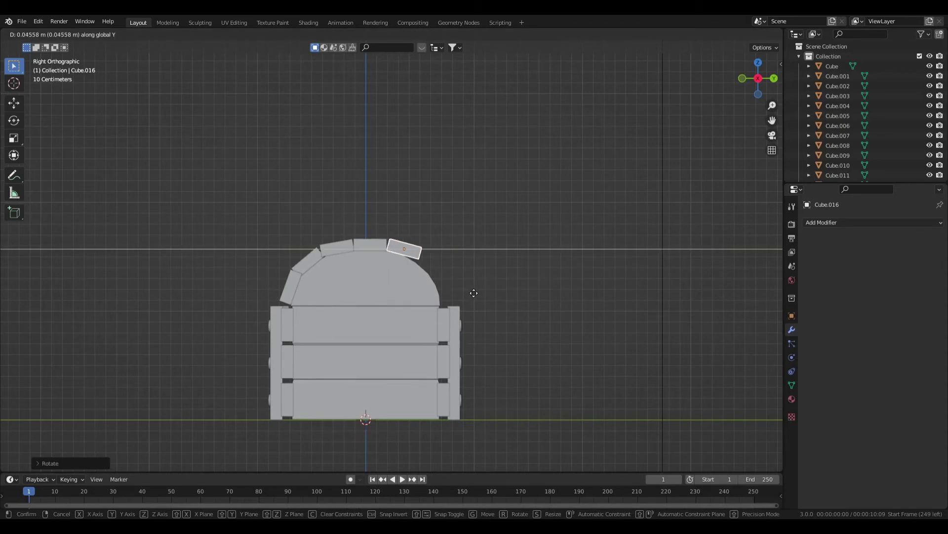
left_click(473, 292)
key("g")
key("z")
left_click(458, 276)
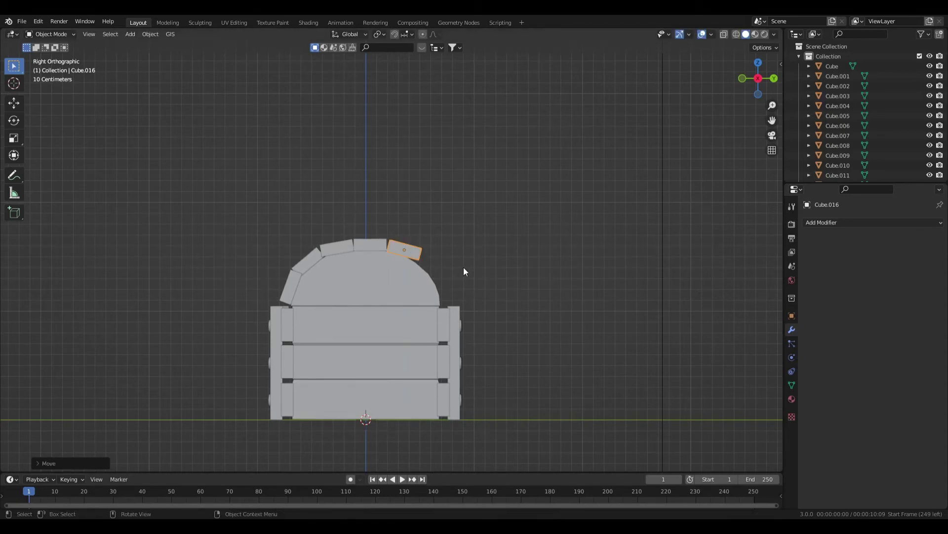
Step: Tilt the fifth lid plank a few degrees more and nudge it back along global Y against the top plank
key("r")
left_click(463, 272)
key("g")
key("y")
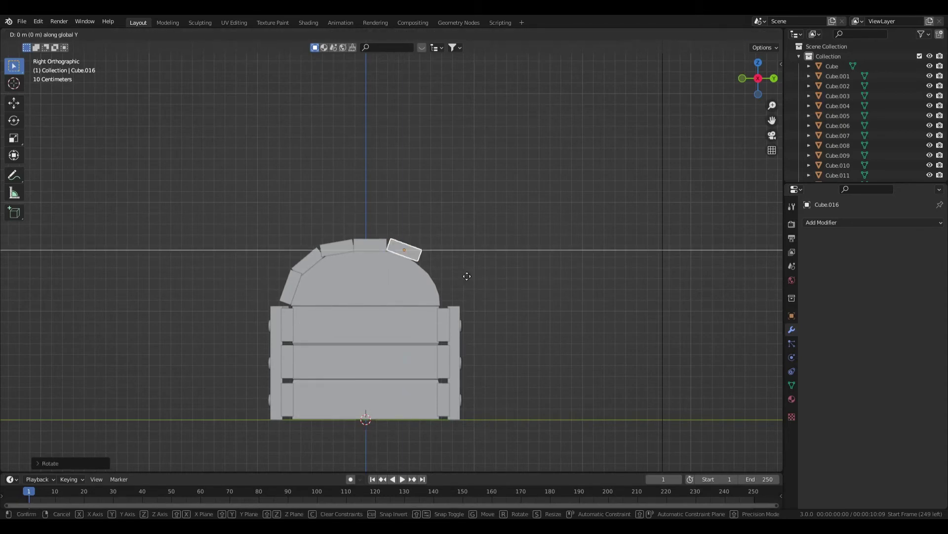
left_click(461, 272)
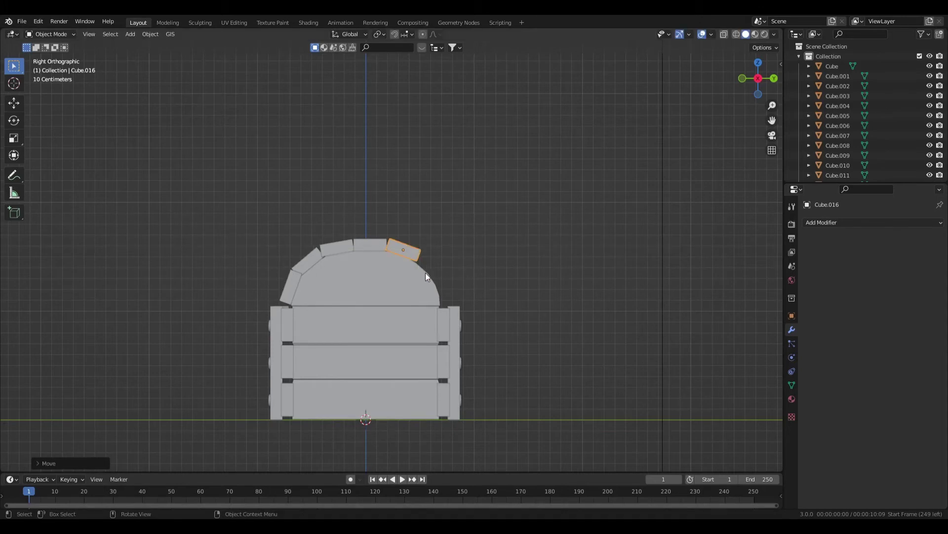
Step: Duplicate the fifth lid plank and place the copy lower along the lid's rear curve, tilted more steeply
key("shift+d")
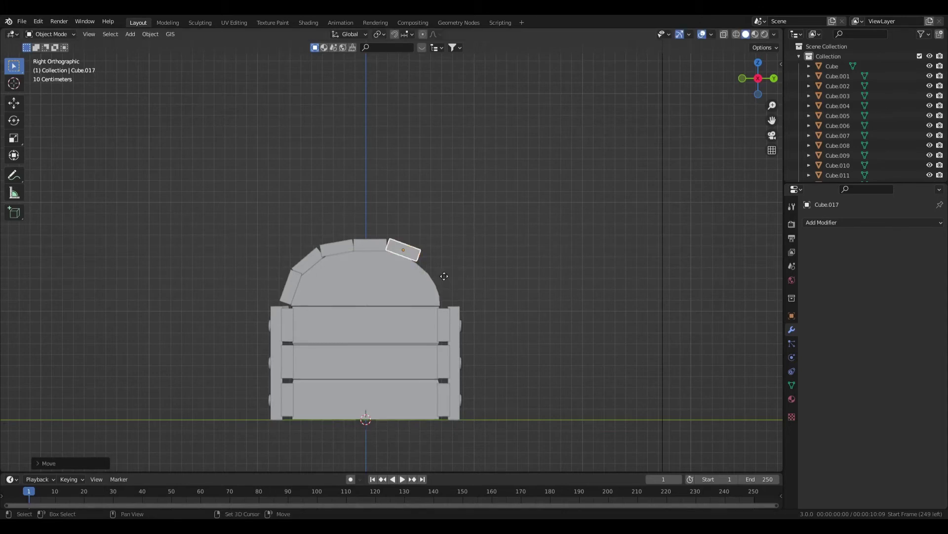
key("y")
left_click(463, 296)
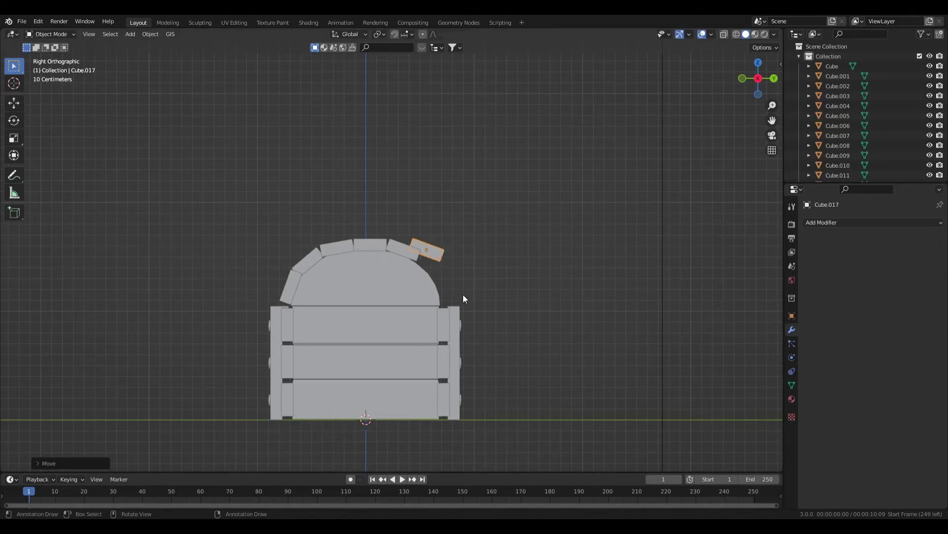
key("g")
key("z")
left_click(472, 304)
key("r")
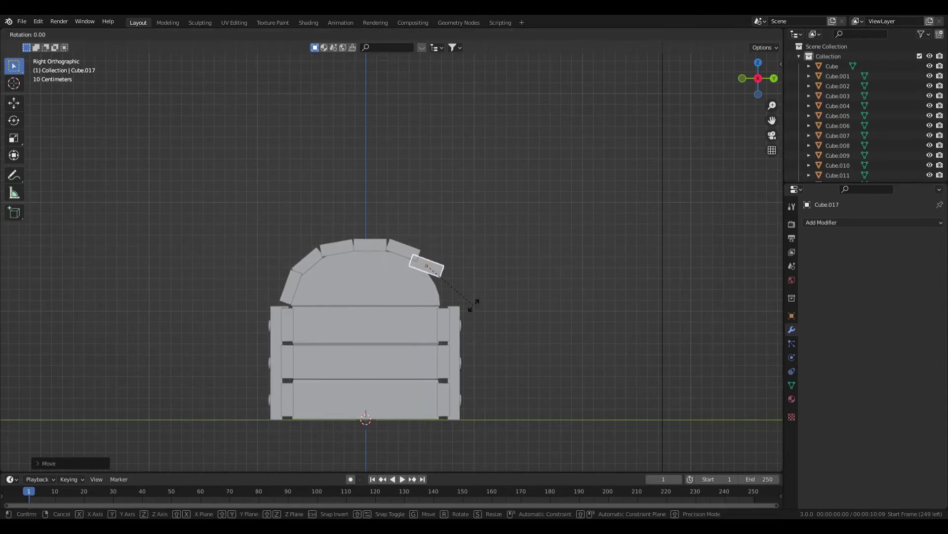
left_click(463, 352)
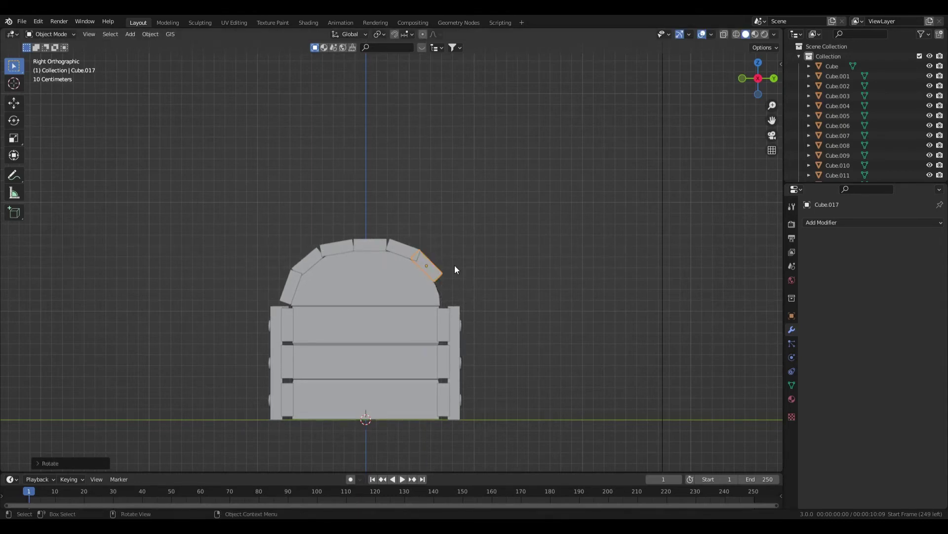
Step: Fine-tune the sixth lid plank's tilt and its position along global Y and Z so it sits against the fifth plank
key("g")
key("y")
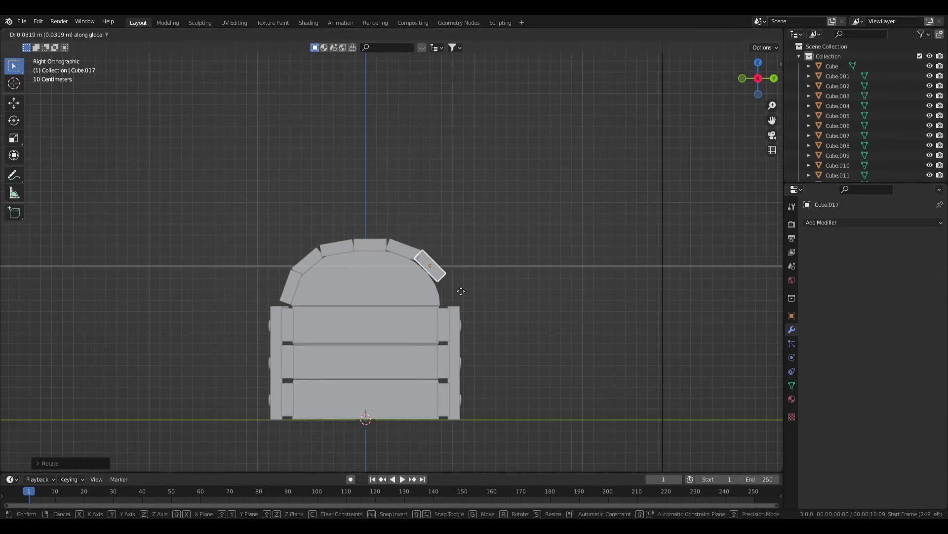
key("z")
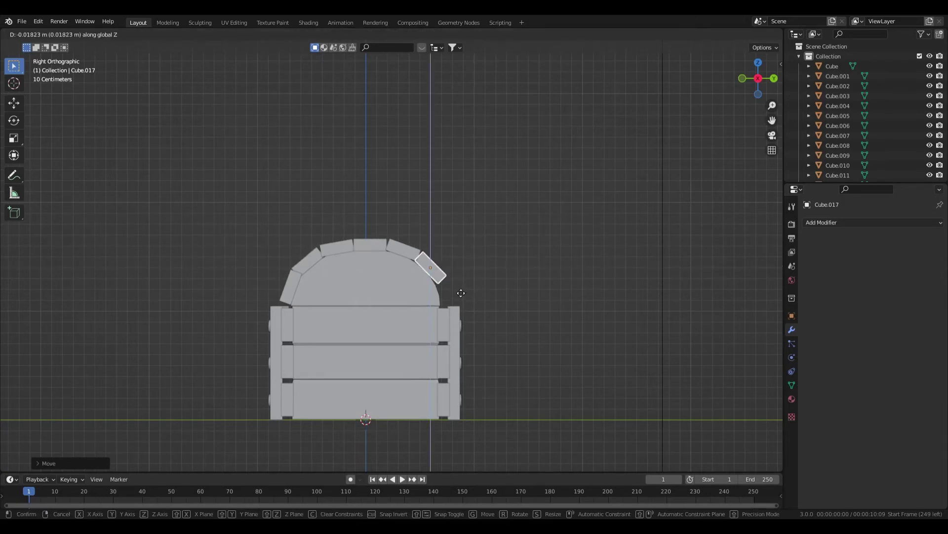
left_click(467, 288)
key("r")
left_click(478, 286)
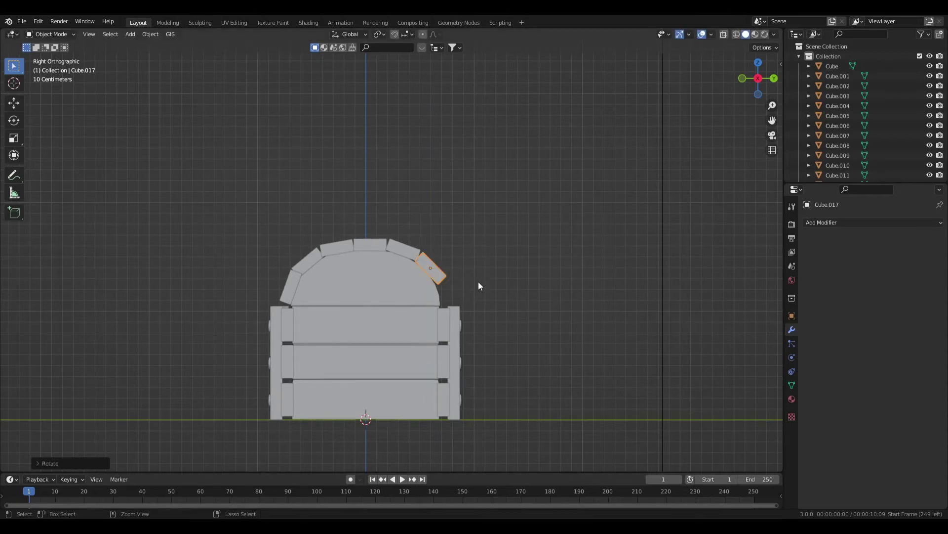
key("g")
key("y")
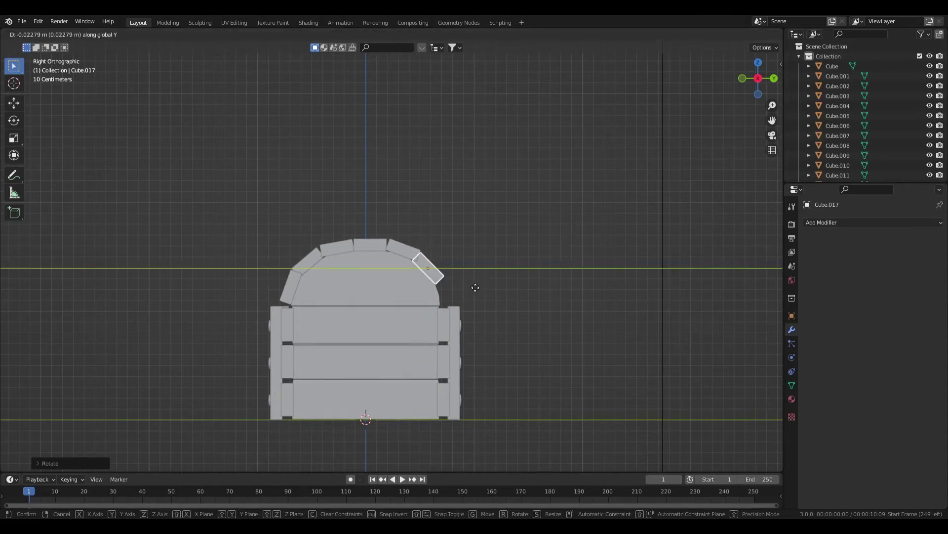
left_click(472, 288)
Step: Duplicate the sixth lid plank, move the copy down to the lid's rear lower edge, and rotate it nearly upright
key("shift+d")
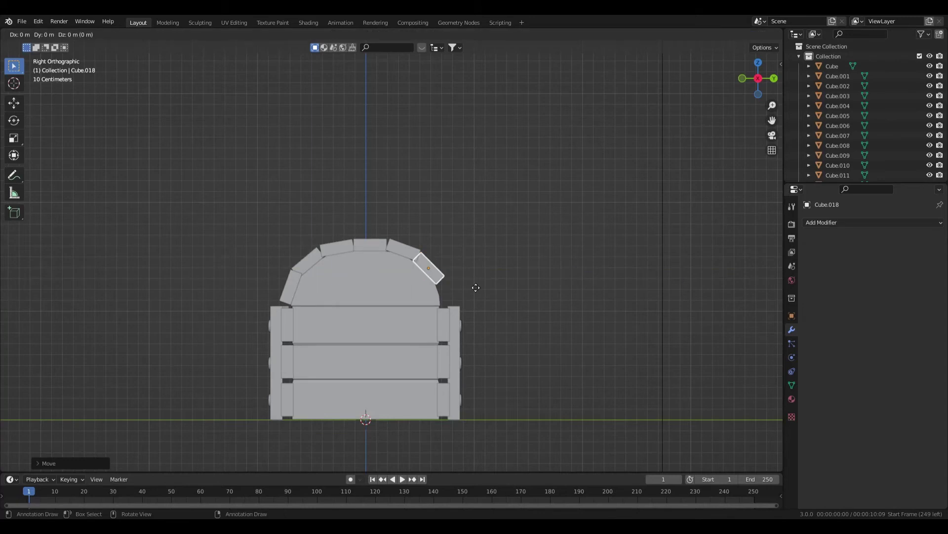
right_click(471, 285)
key("g")
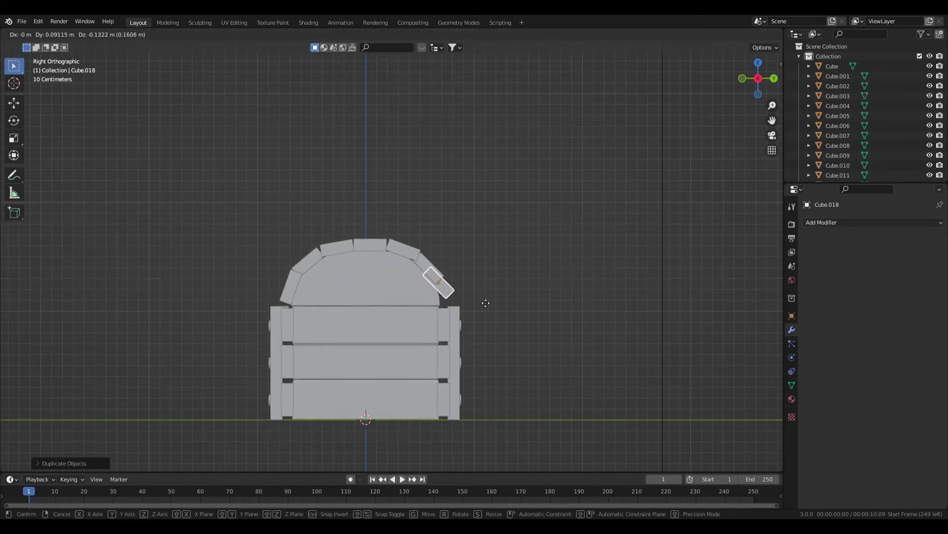
left_click(483, 302)
key("r")
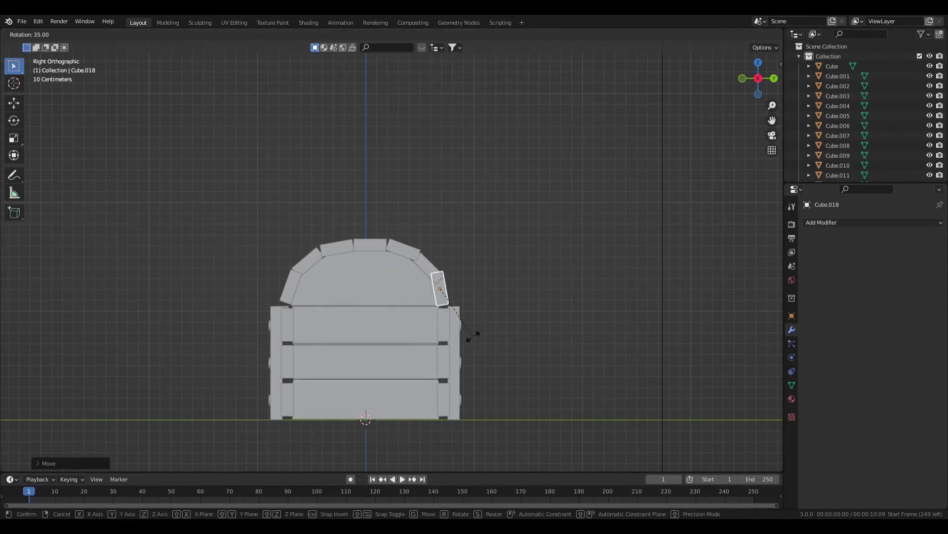
left_click(480, 329)
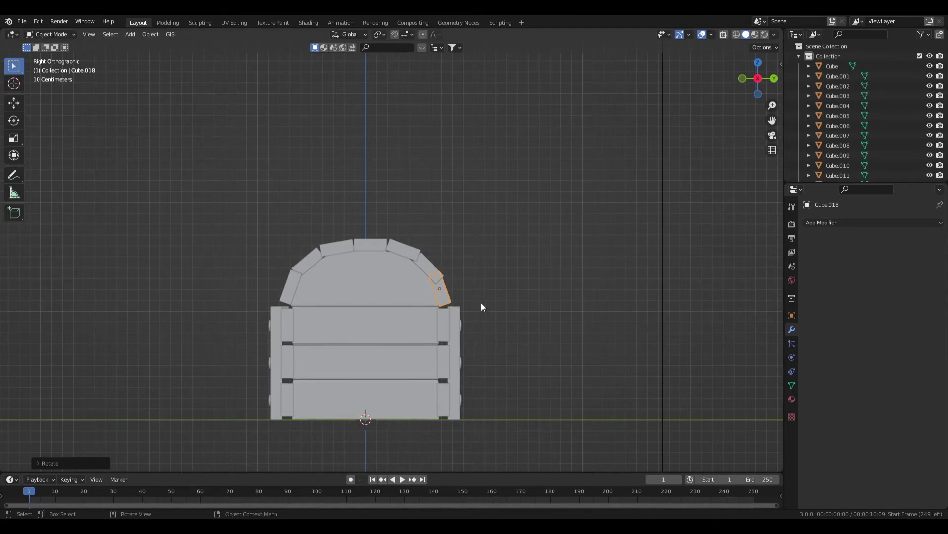
key("g")
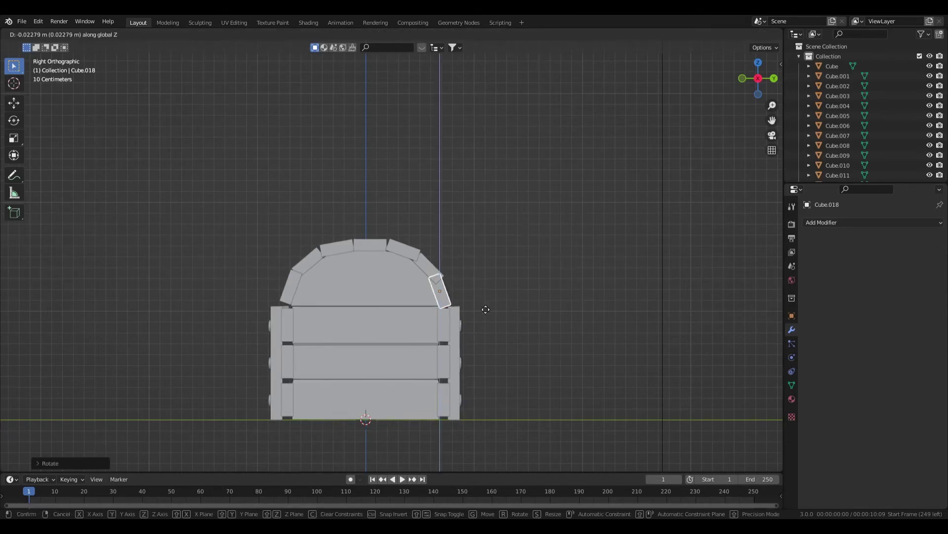
left_click(486, 307)
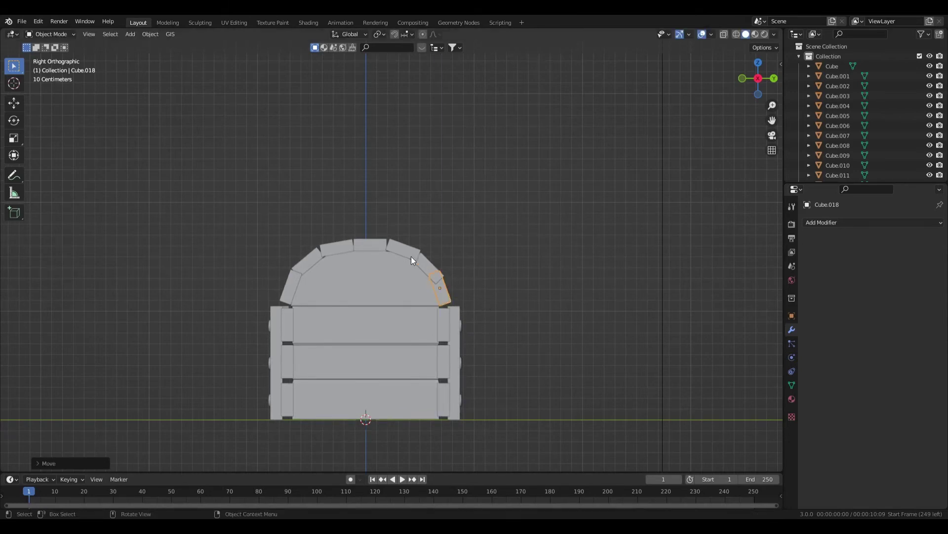
Step: Shrink the sixth lid plank along global Z and raise it slightly between its neighbouring planks
left_click(428, 263)
middle_click_drag(531, 284, 405, 329)
key("s")
key("z")
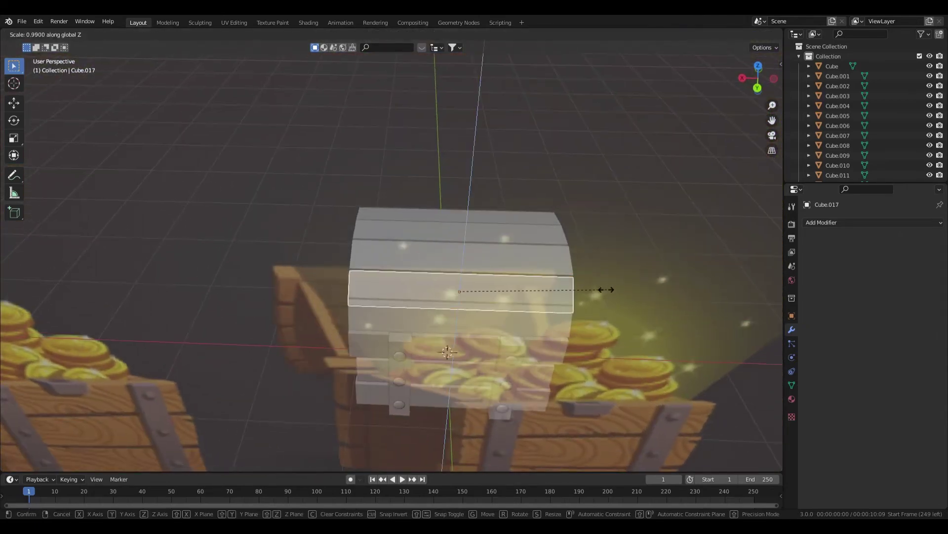
left_click(565, 285)
key("g")
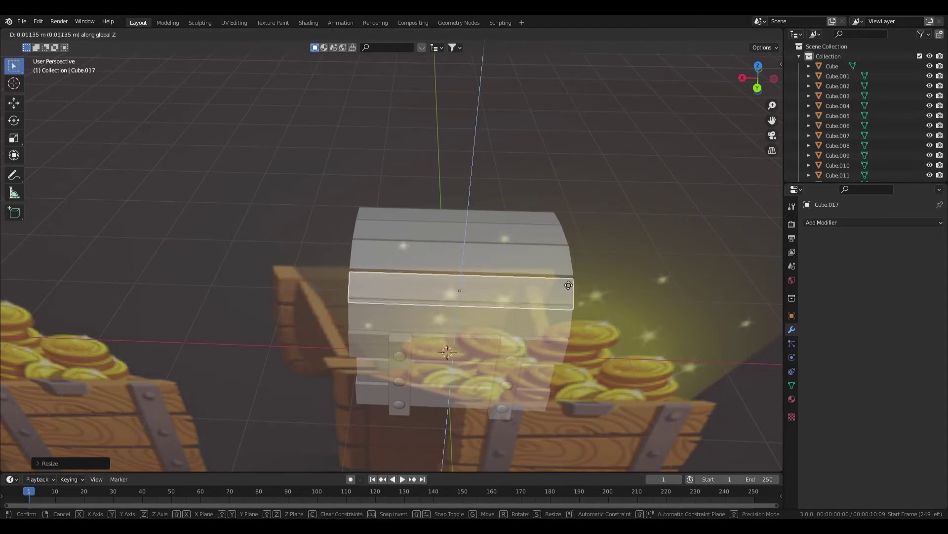
left_click(564, 278)
middle_click_drag(565, 279, 533, 256)
key("KP_3")
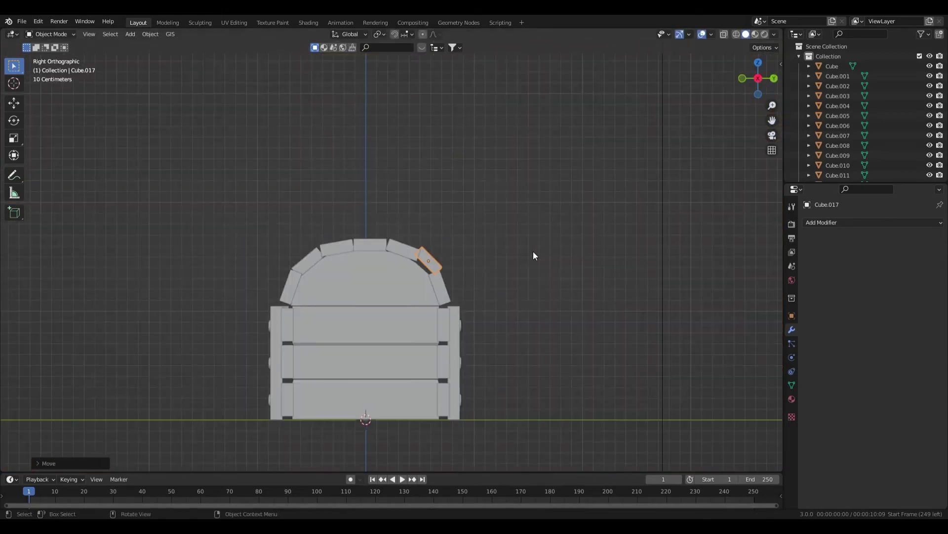
Step: Move the sixth lid plank inward against the curved lid and shrink it slightly more along global Z
key("g")
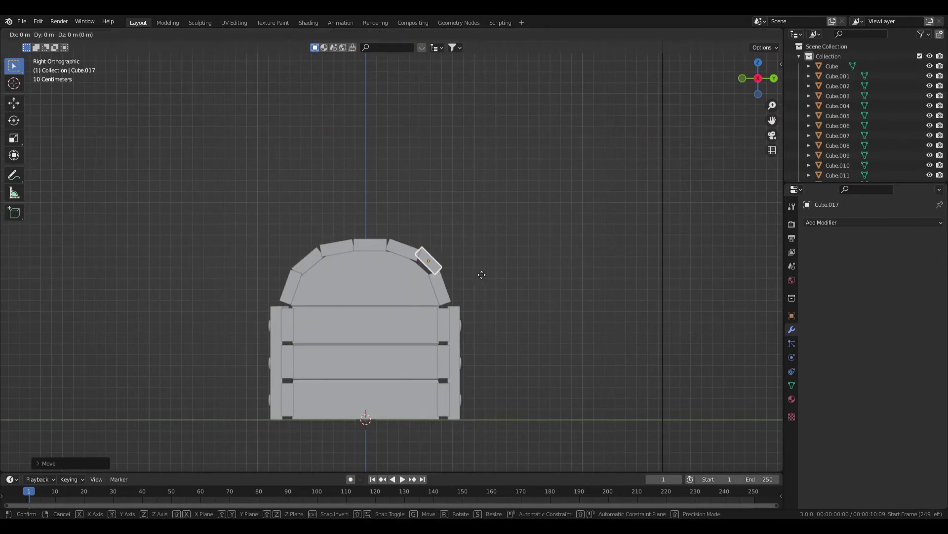
left_click(480, 276)
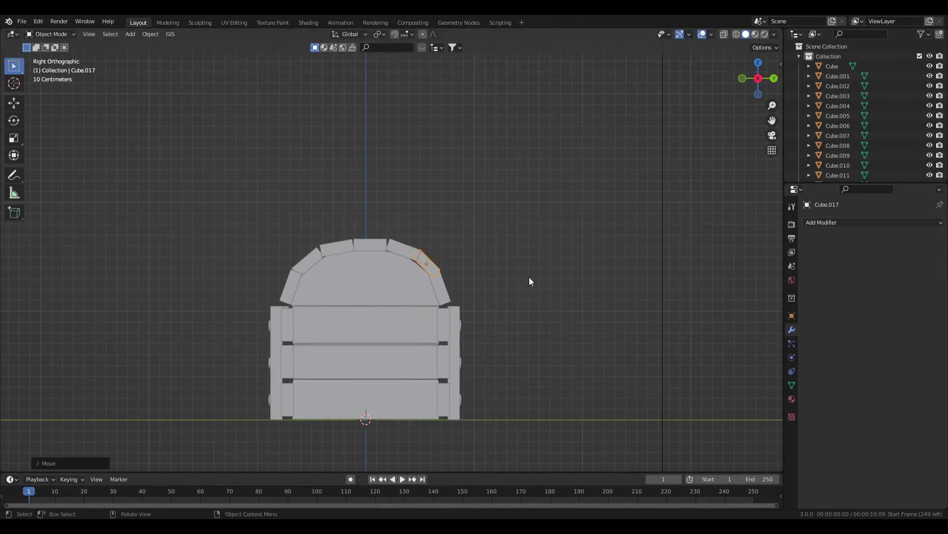
key("s")
key("z")
key("z")
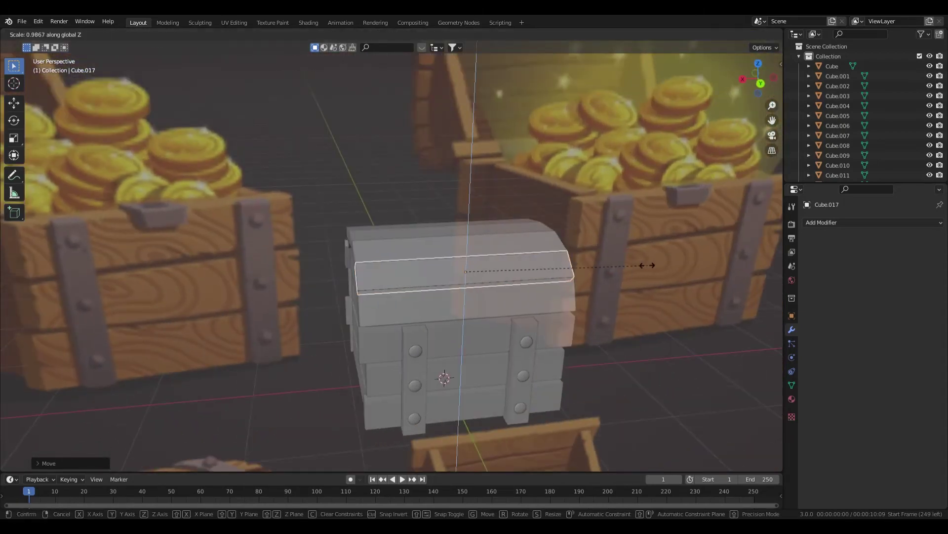
left_click(642, 266)
Step: Resize the fifth lid plank slightly and save the file
middle_click_drag(642, 265, 441, 279)
left_click(441, 279)
middle_click_drag(506, 229, 470, 268)
key("s")
left_click(612, 242)
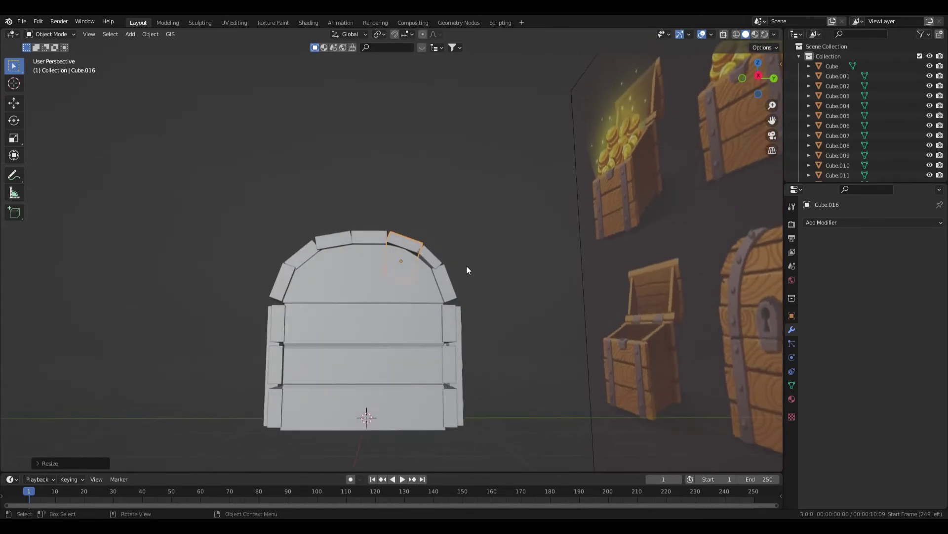
key("KP_3")
key("ctrl+s")
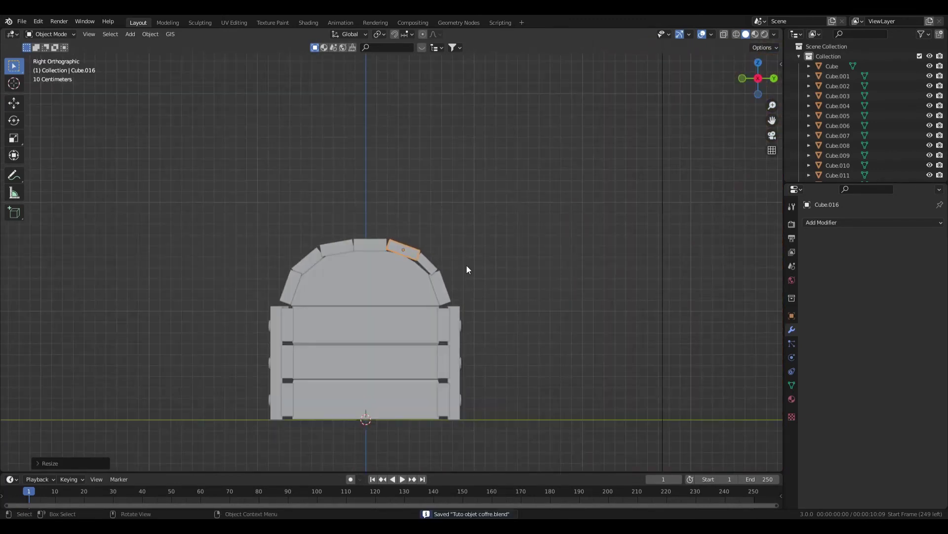
Step: Nudge the sixth lid plank about 0.01 m inward to close its gap with the curved lid
left_click(429, 262)
key("g")
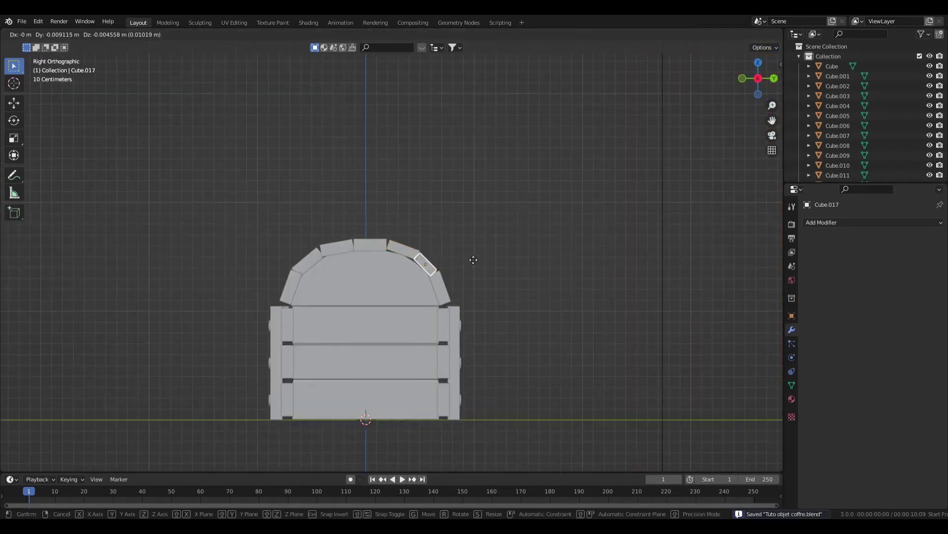
left_click(473, 260)
key("g")
key("Escape")
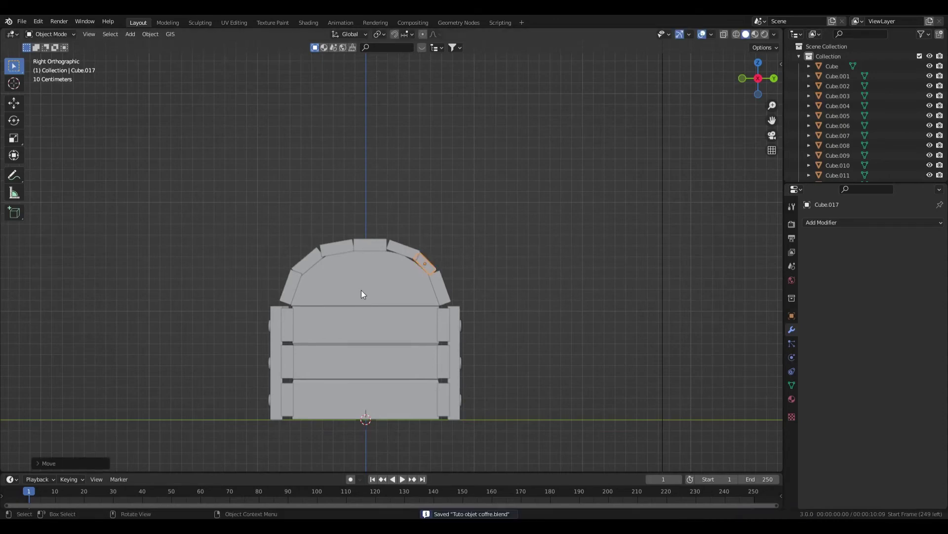
Step: Scale the upper rear plank of the chest body along global X
middle_click_drag(362, 294, 437, 346)
left_click(452, 317)
key("s")
key("x")
left_click(524, 346)
Step: Stretch the middle rear plank of the chest body slightly along global X
left_click(437, 345)
key("x")
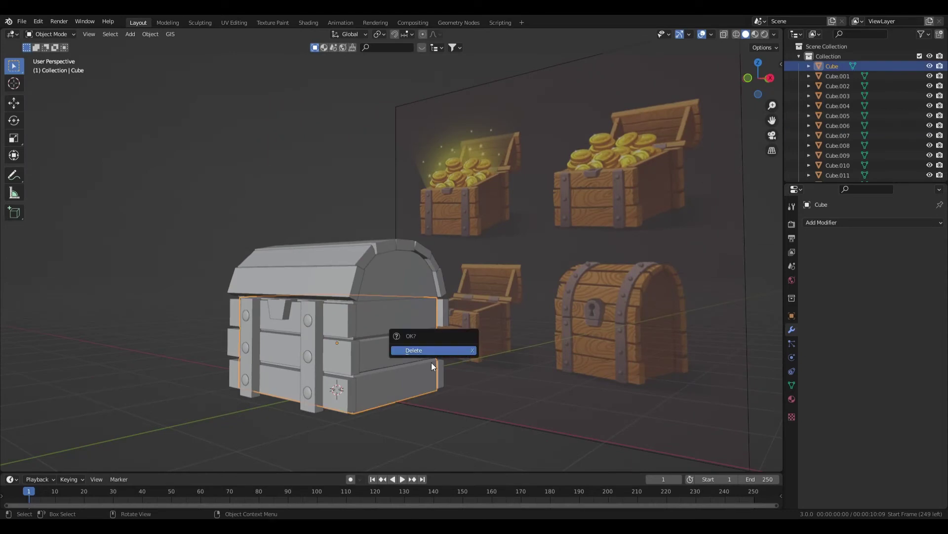
left_click(443, 346)
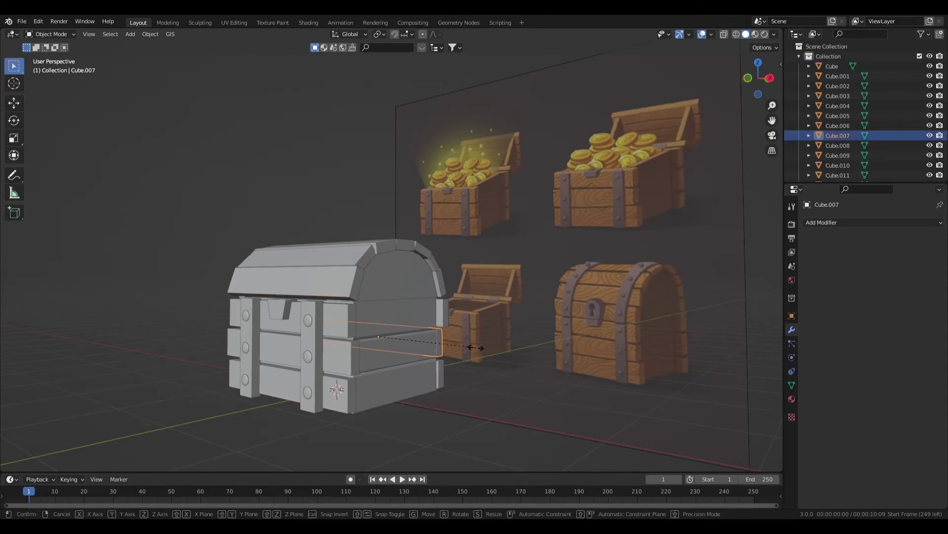
key("s")
key("x")
left_click(486, 349)
Step: Stretch the bottom front plank of the chest body slightly along global X
middle_click_drag(448, 354, 479, 359)
left_click(392, 394)
key("s")
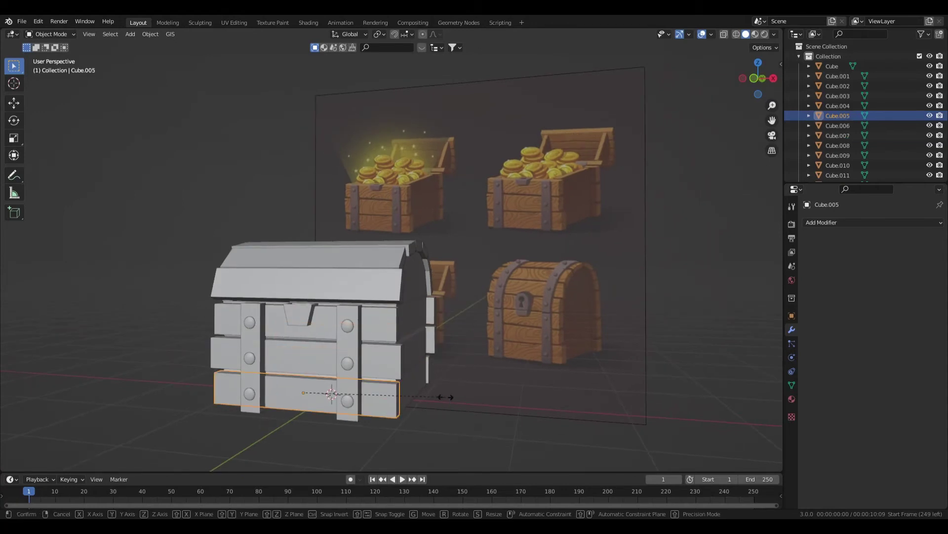
key("x")
left_click(483, 387)
middle_click_drag(482, 387, 466, 366)
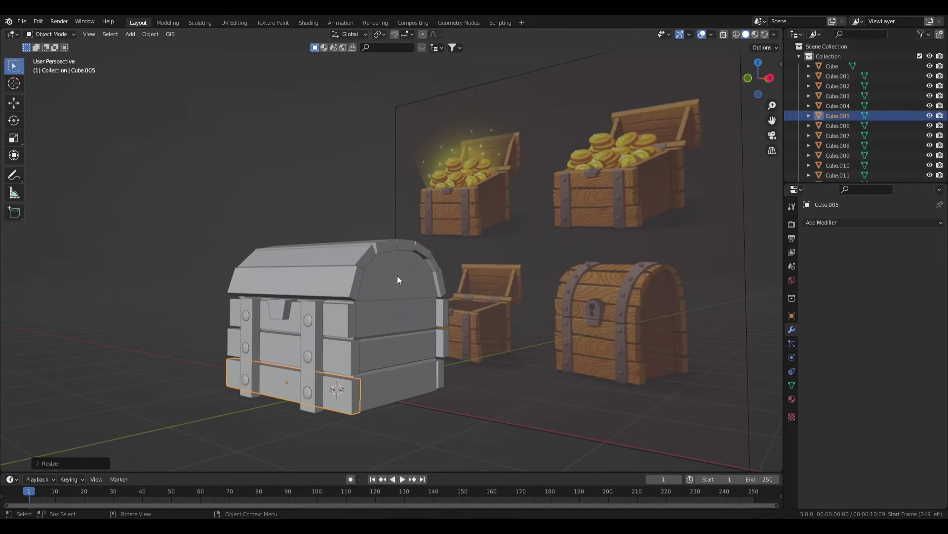
Step: Scale the second lid plank from the front along global X to vary its length
left_click(380, 268)
middle_click_drag(380, 268, 453, 311)
key("s")
key("x")
left_click(460, 316)
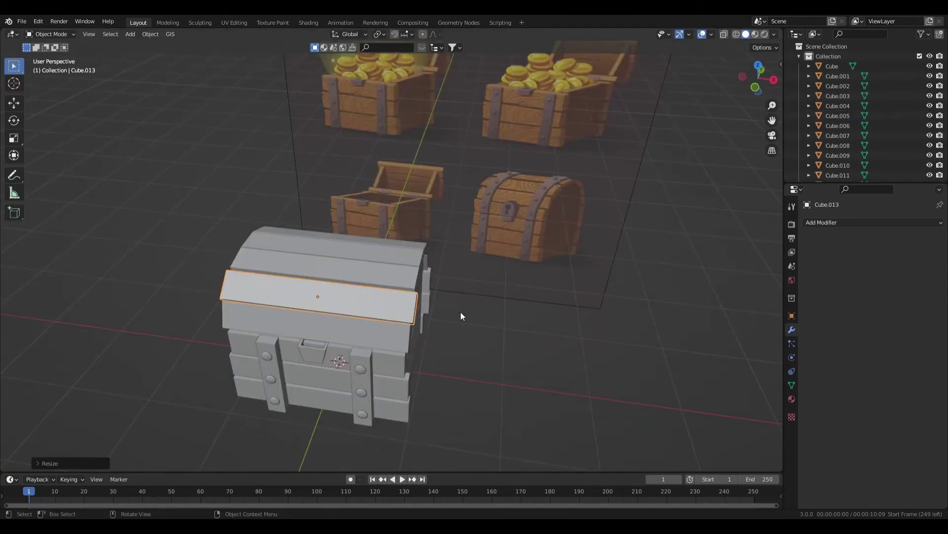
Step: Scale the level top lid plank and the third lid plank along global X to give them different lengths
left_click(406, 261)
key("s")
key("x")
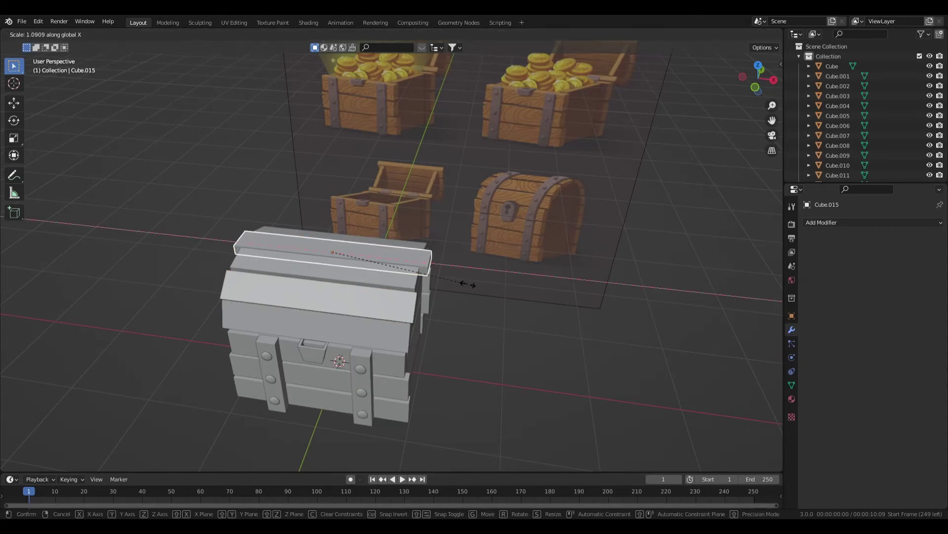
left_click(460, 285)
left_click(405, 281)
key("s")
key("x")
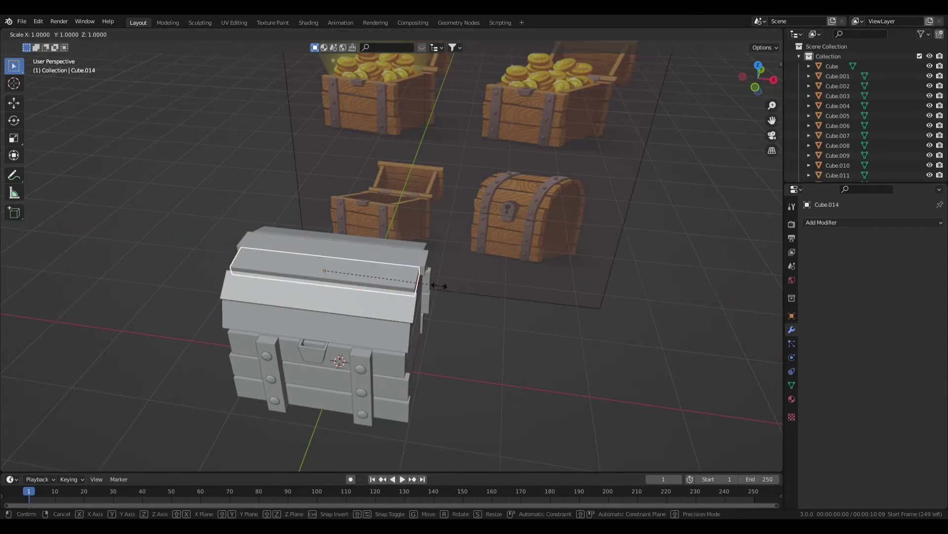
left_click(444, 287)
Step: Stretch the lowest front lid plank along global X by a factor of about 1.03
left_click(402, 338)
key("s")
key("x")
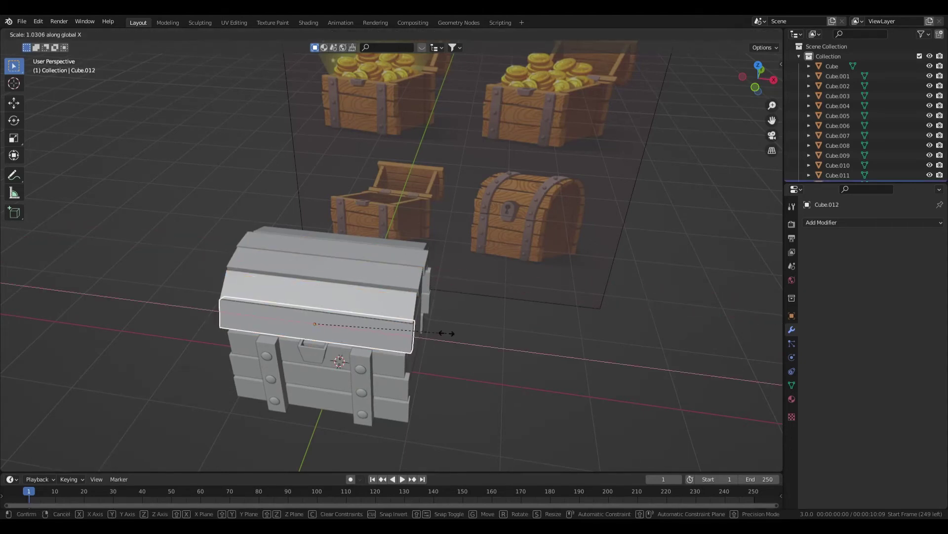
left_click(445, 328)
middle_click_drag(444, 329, 417, 287)
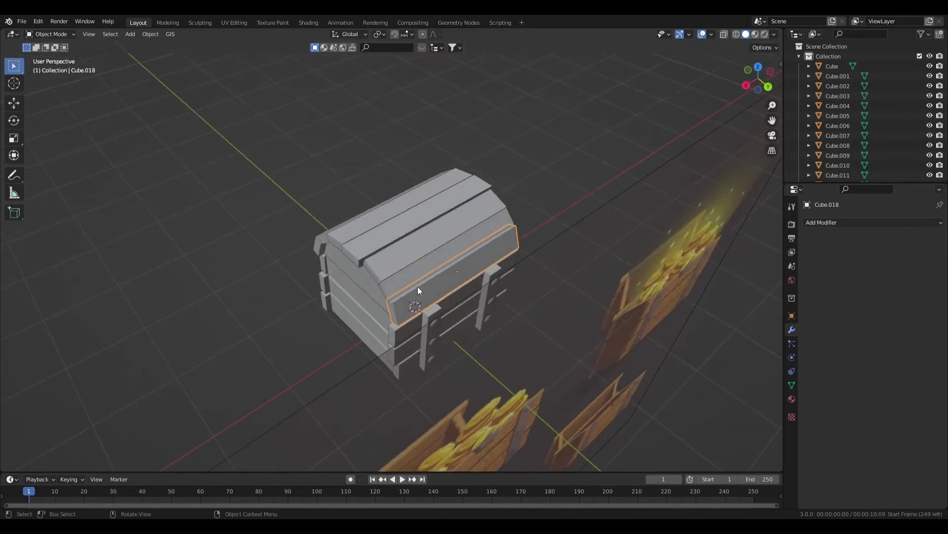
Step: Lengthen the second- and third-lowest planks on this side of the lid along X, by factors of about 1.06 and 1.12
left_click(467, 249)
key("s")
key("x")
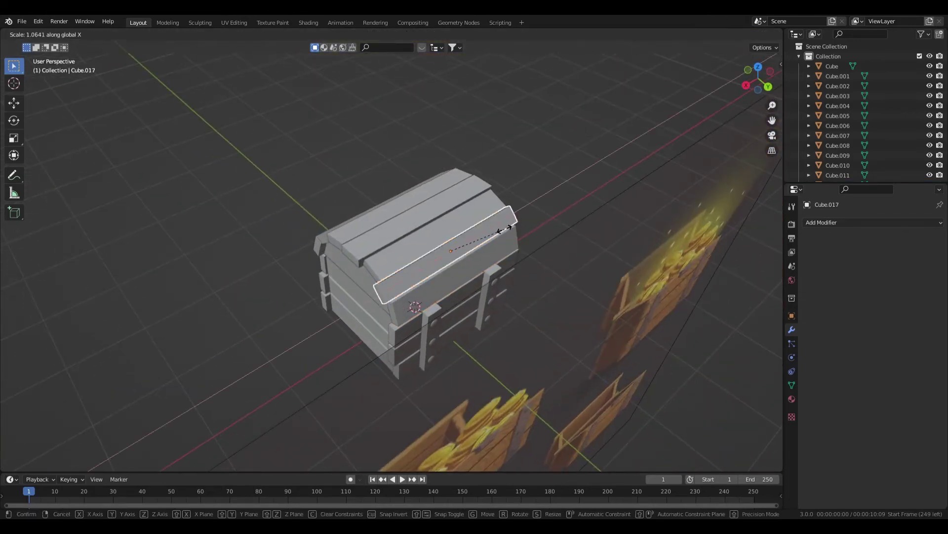
left_click(503, 231)
left_click(462, 208)
key("s")
key("x")
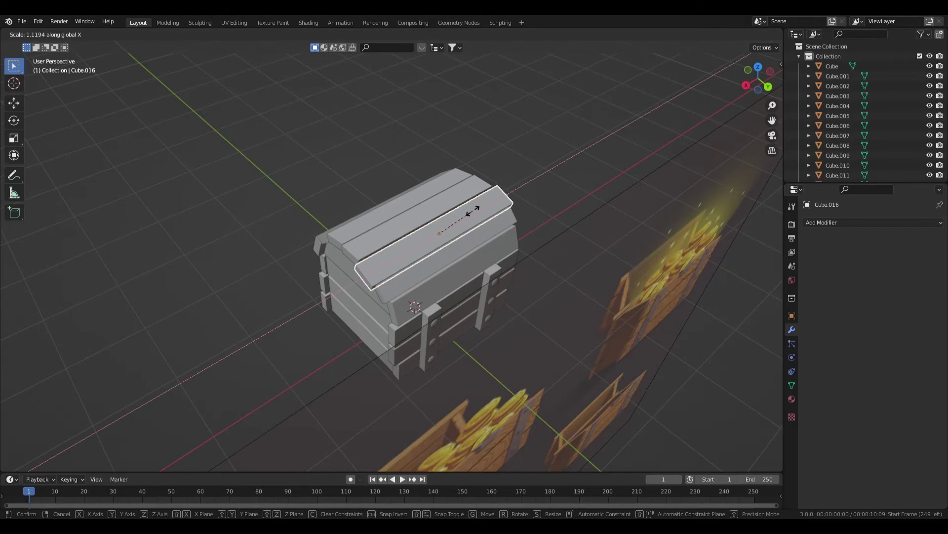
left_click(431, 209)
Step: Lengthen the fourth lid plank near the top along X, and the lowest plank on the same side by about 1.02
left_click(463, 209)
key("s")
key("x")
left_click(459, 213)
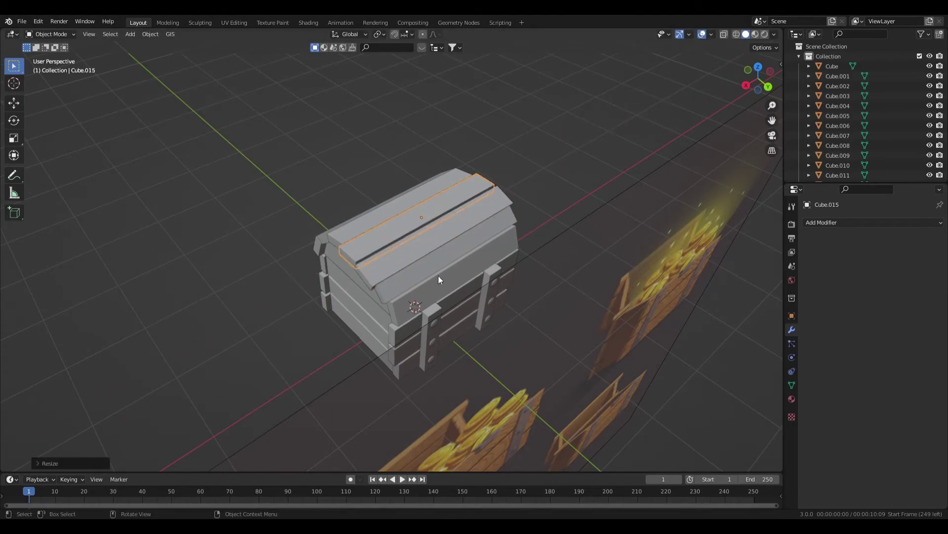
middle_click_drag(438, 275, 458, 243)
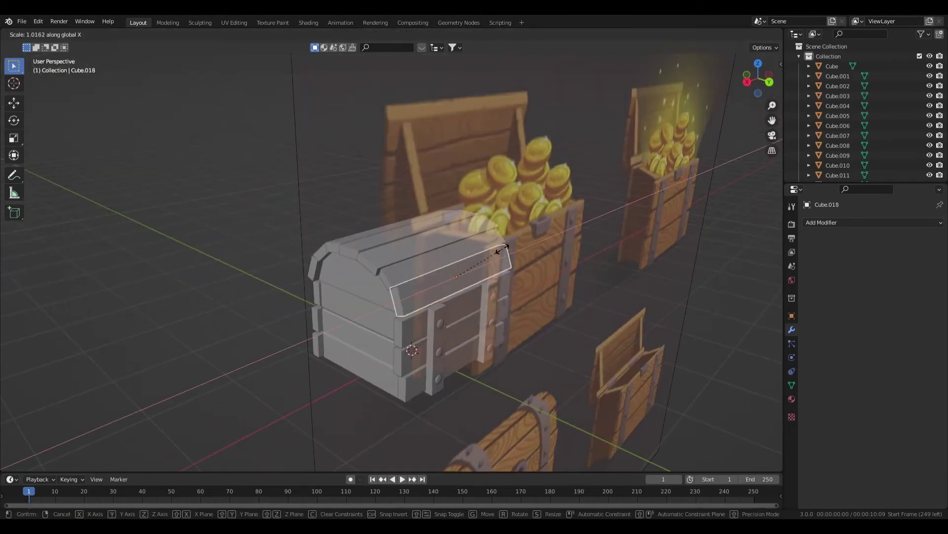
left_click(394, 279)
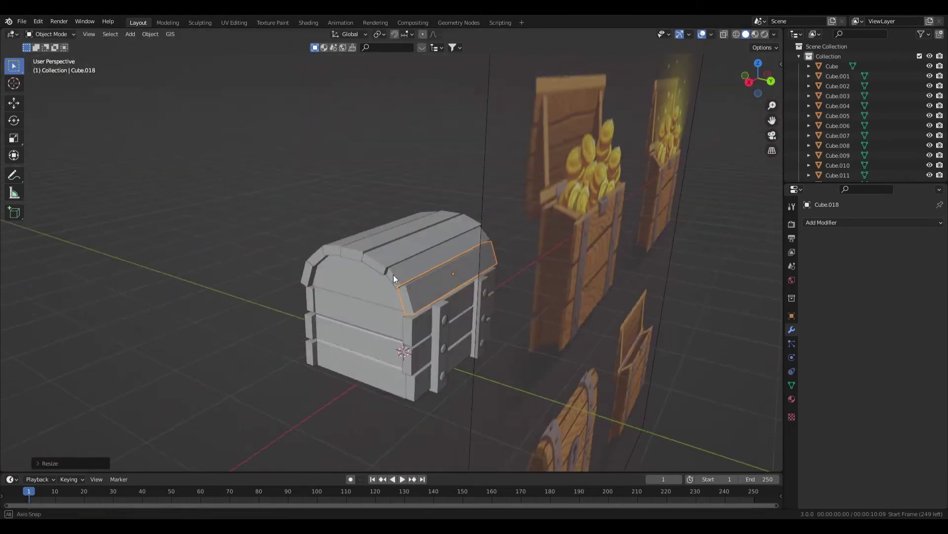
Step: Save the chest file
middle_click_drag(394, 278, 516, 251)
middle_click_drag(494, 313, 446, 295)
key("ctrl+s")
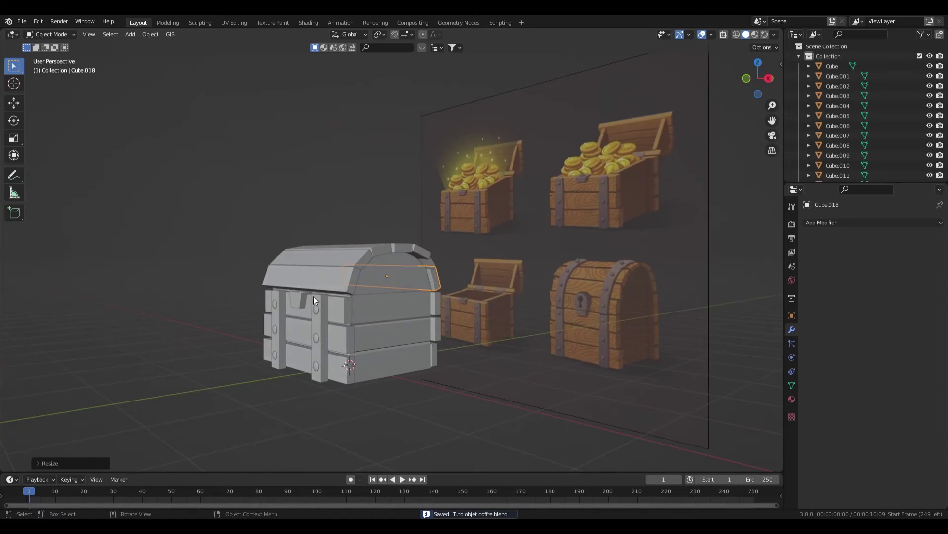
Step: Move the lock plate on the chest's front outward along Y by about 0.02 m
scroll(278, 294, "up", 4)
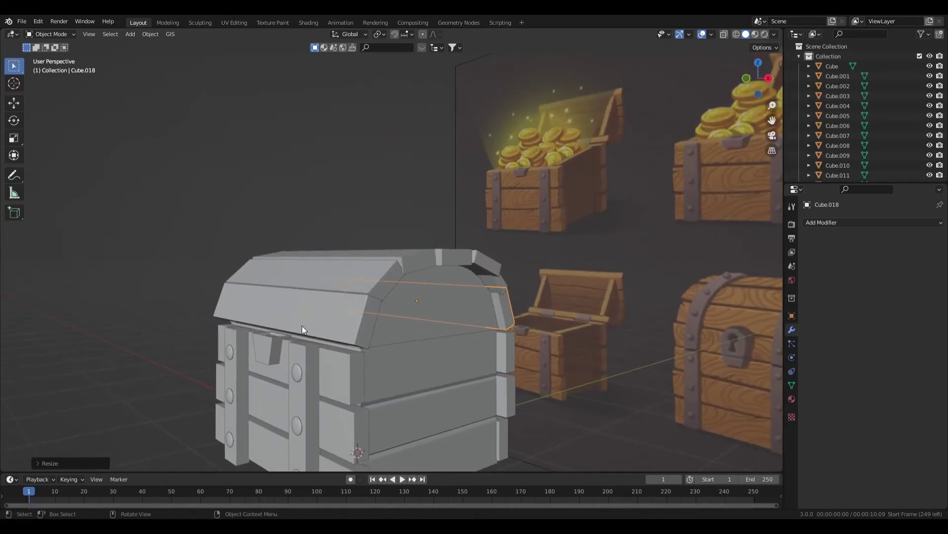
left_click(284, 321)
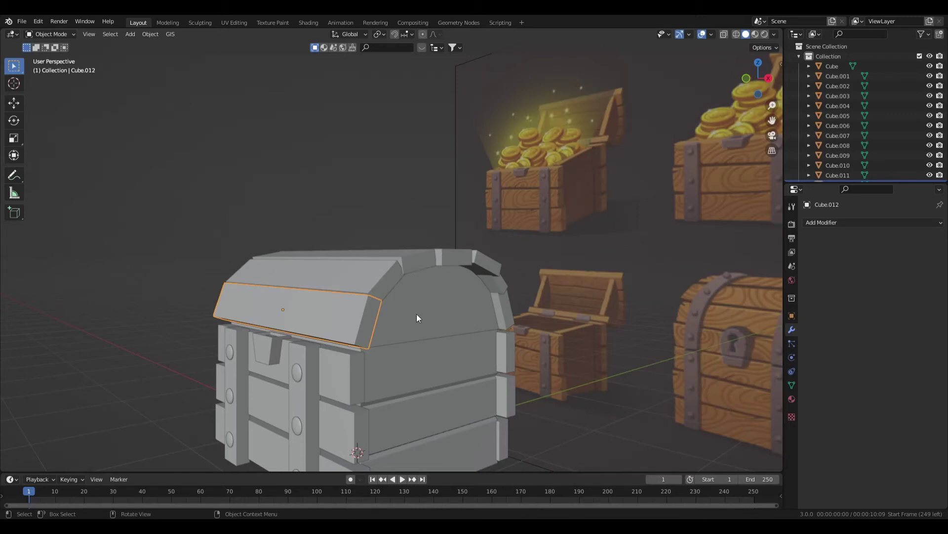
scroll(291, 357, "up", 2)
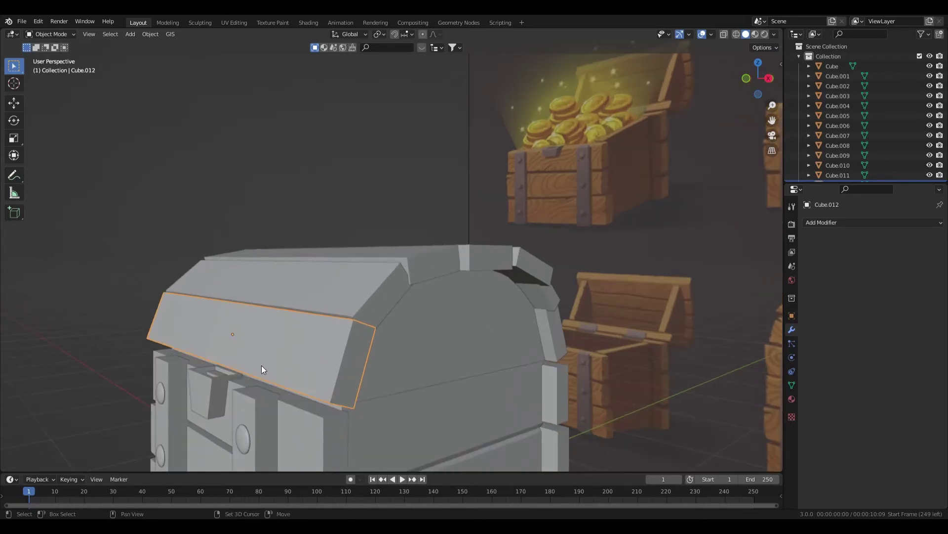
middle_click_drag(262, 366, 412, 360, "shift")
left_click(384, 344)
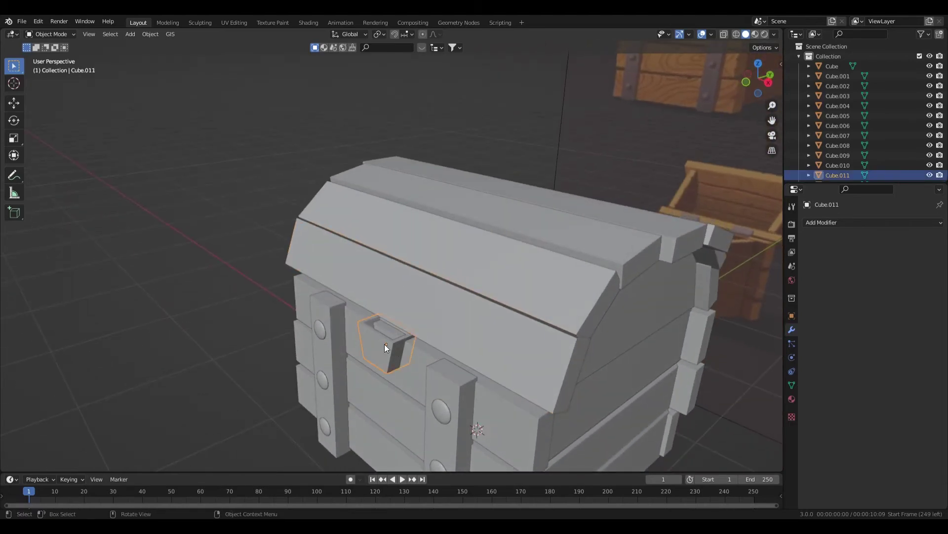
key("g")
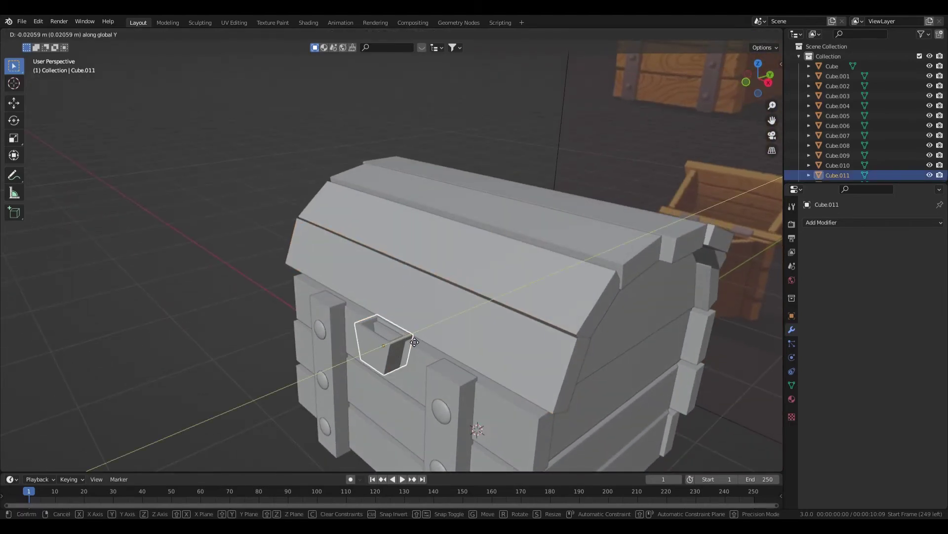
left_click(408, 339)
Step: Duplicate the lock plate upward along Z onto the lid's lowest front plank and rotate the copy upside down in front view
middle_click_drag(408, 339, 481, 259)
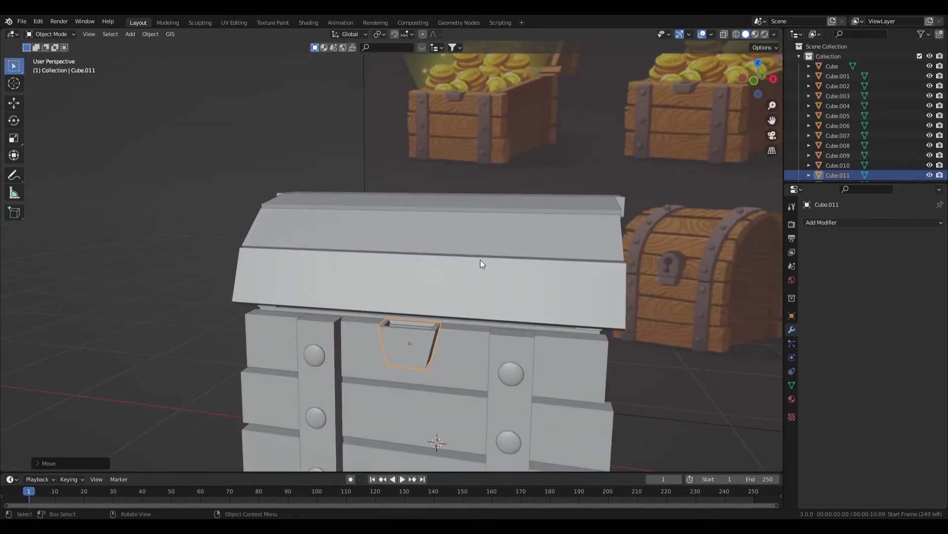
key("KP_5")
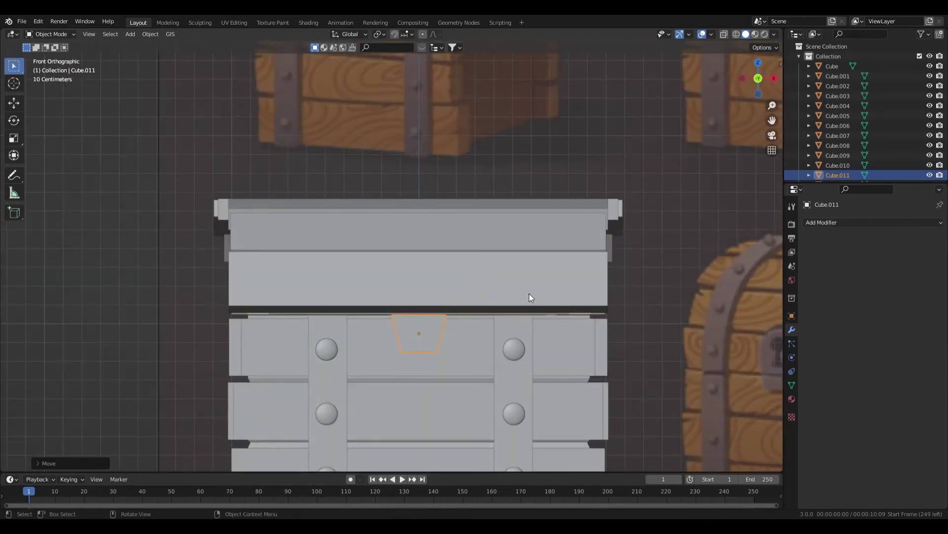
scroll(523, 319, "down", 1)
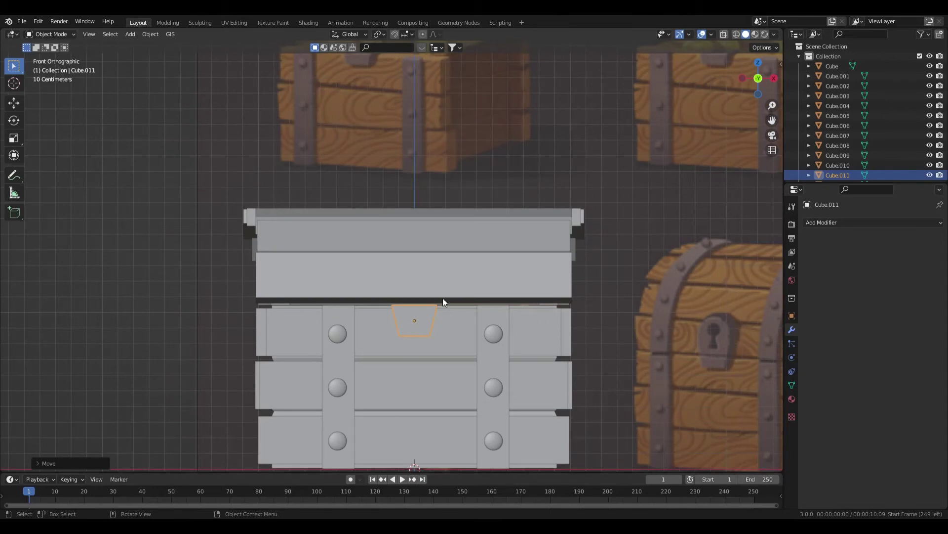
key("shift+d")
key("Escape")
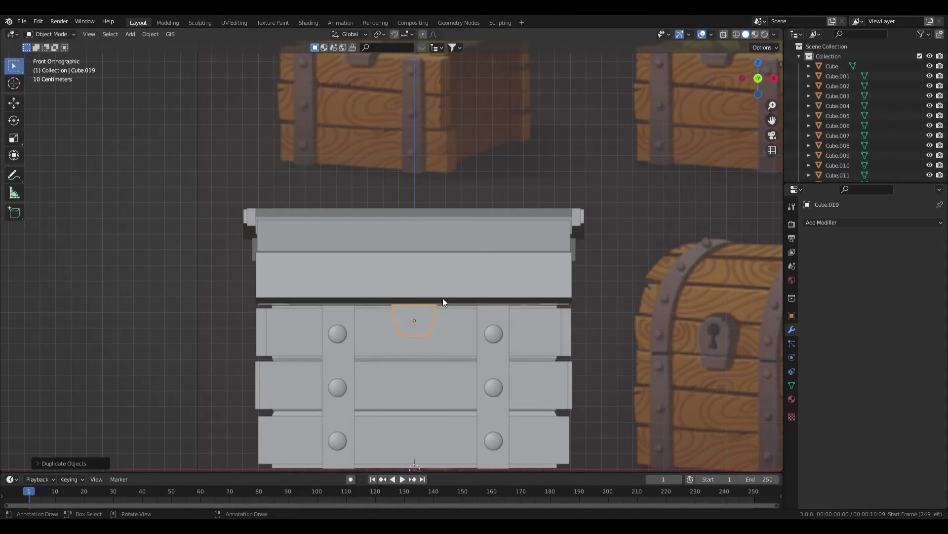
key("g")
key("z")
left_click(478, 249)
key("r")
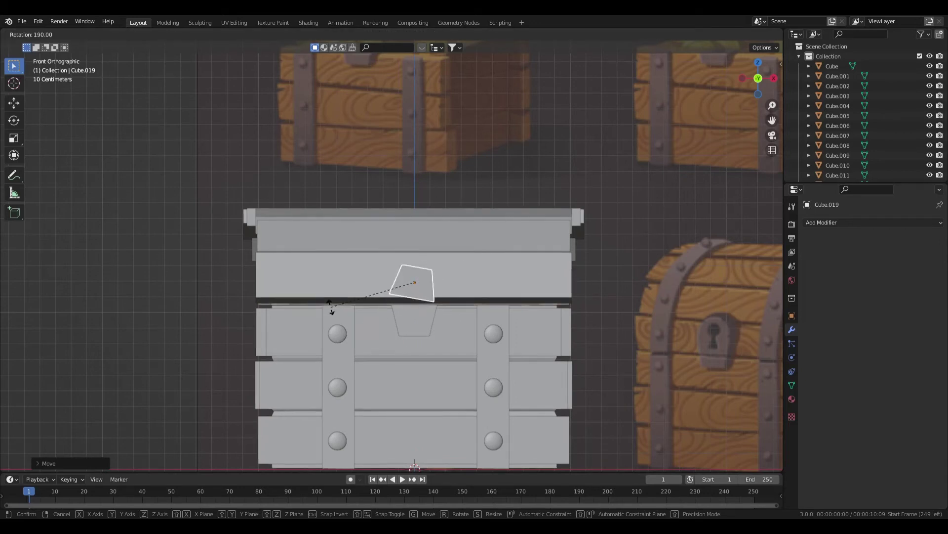
left_click(341, 316)
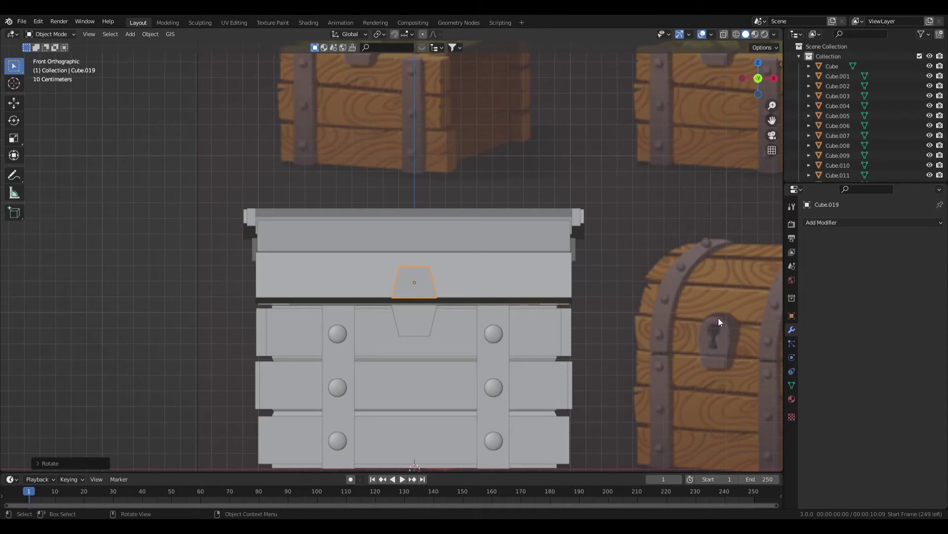
Step: Shorten the lower lock plate along Z and move it up about 0.04 m towards the lid plate
scroll(447, 316, "up", 2)
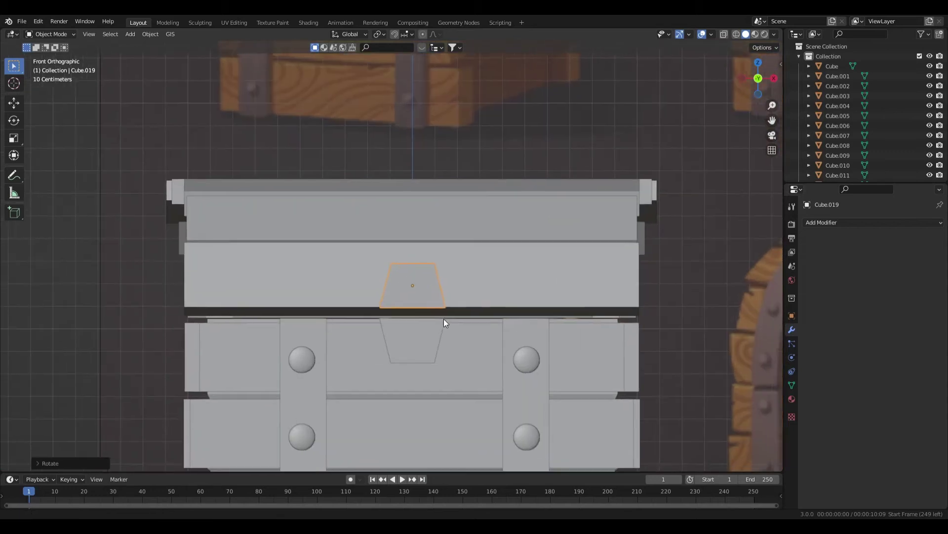
middle_click_drag(444, 322, 330, 296, "shift")
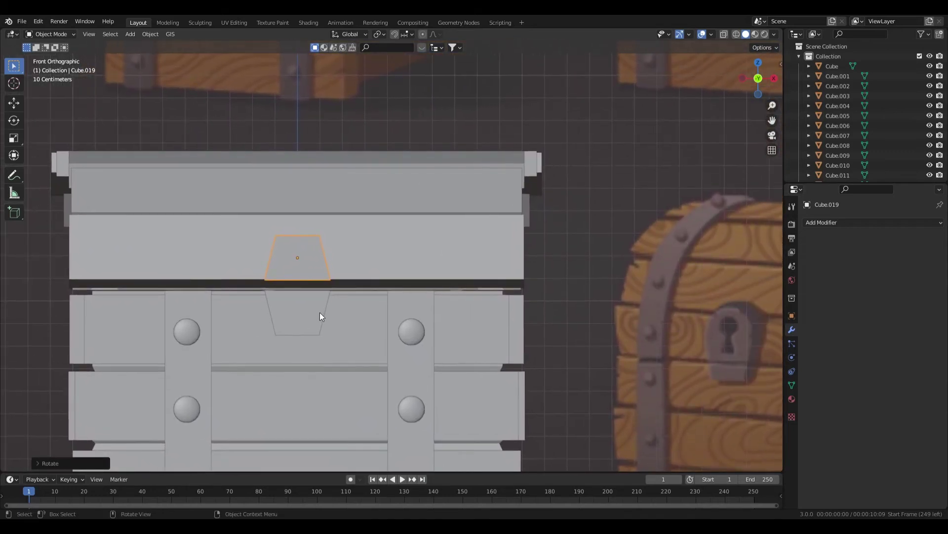
left_click(313, 321)
key("s")
key("z")
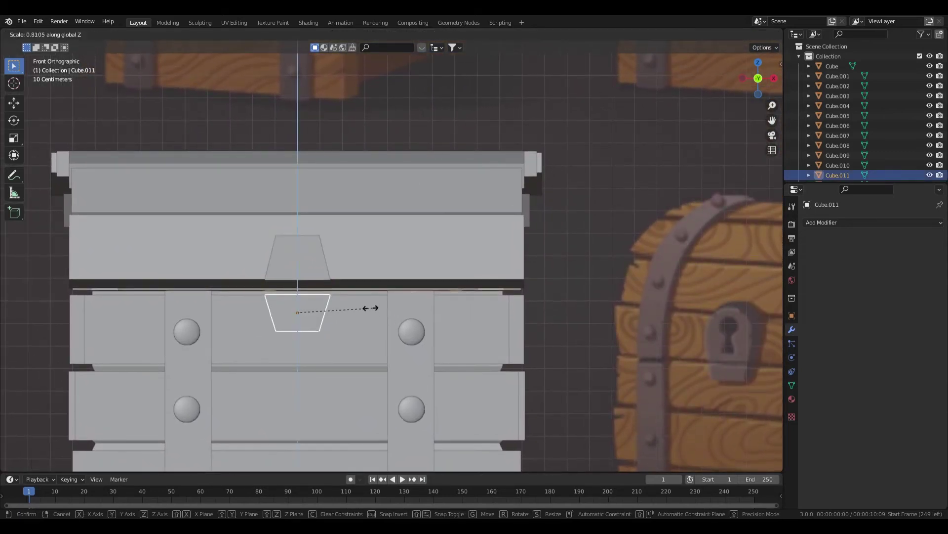
left_click(369, 307)
key("g")
key("z")
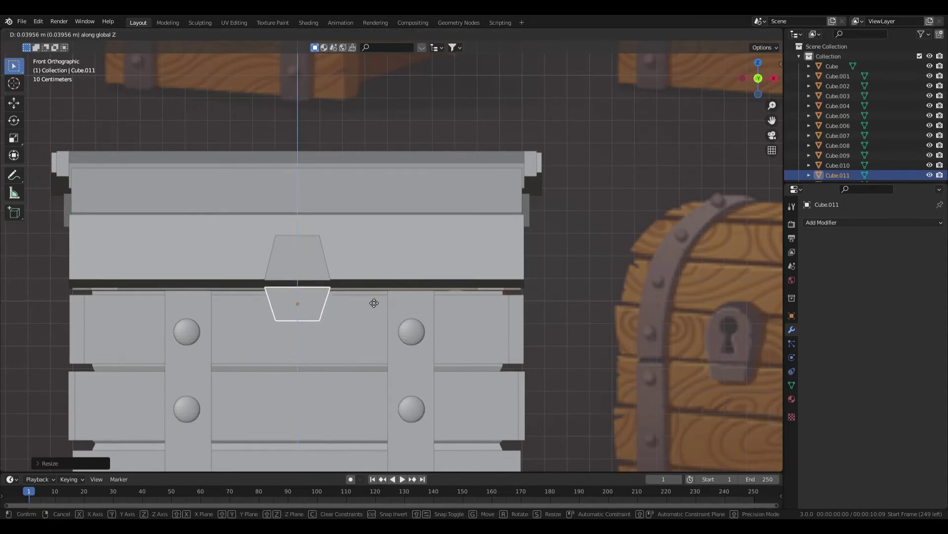
left_click(374, 302)
Step: Open the lid's lock plate in Edit Mode and turn on X-ray display
left_click(296, 267)
key("g")
left_click(344, 273)
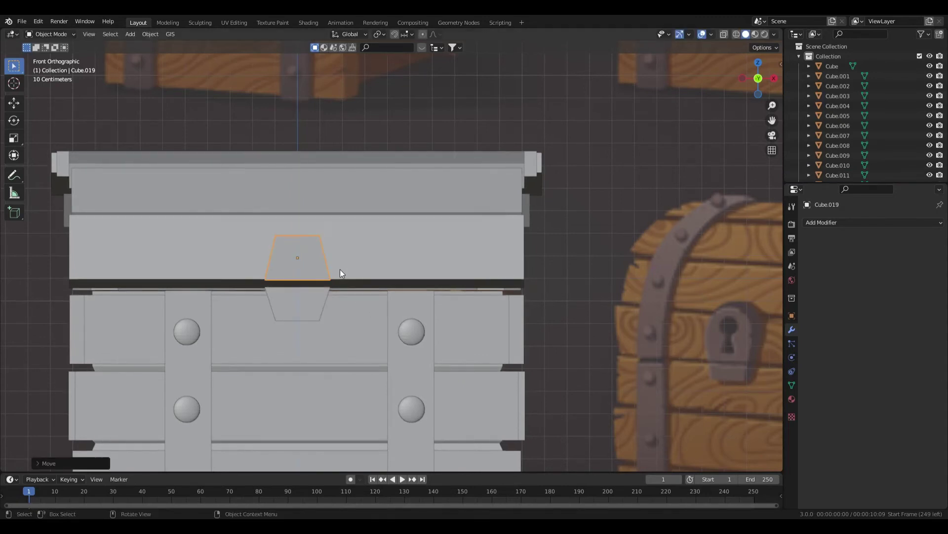
key("Tab")
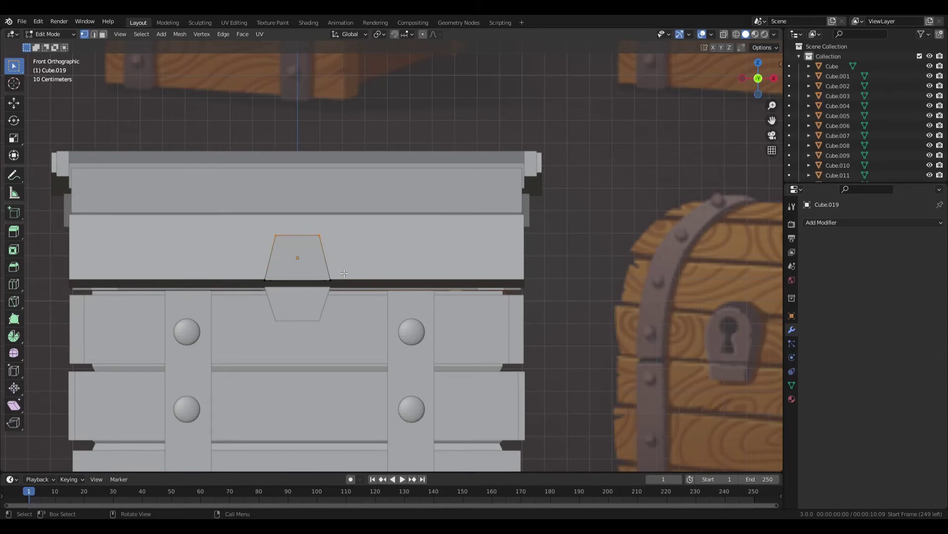
scroll(345, 273, "up", 2)
middle_click_drag(365, 281, 372, 282, "shift")
key("alt+z")
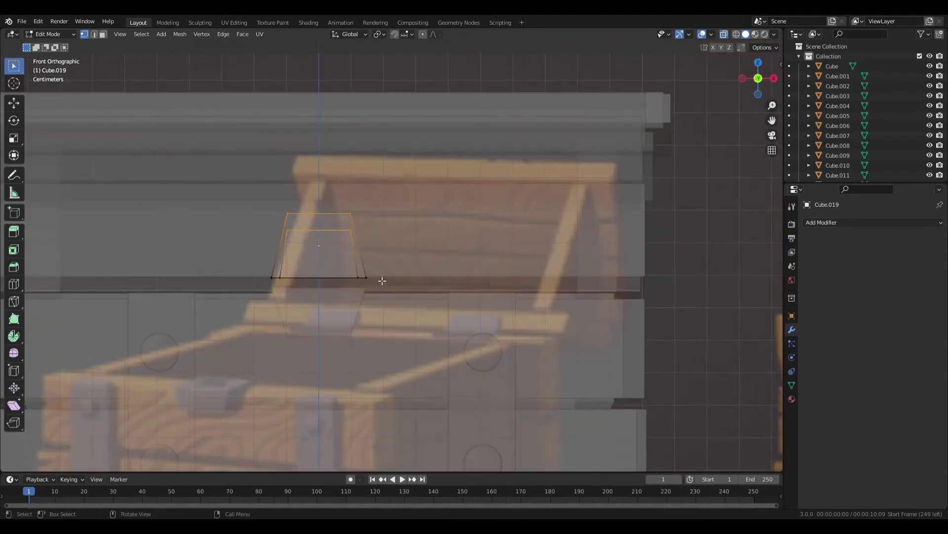
Step: Add a centred vertical loop cut to the lid's lock plate and raise its top vertices along Z into a peak
key("ctrl+r")
left_click(331, 243)
right_click(334, 243)
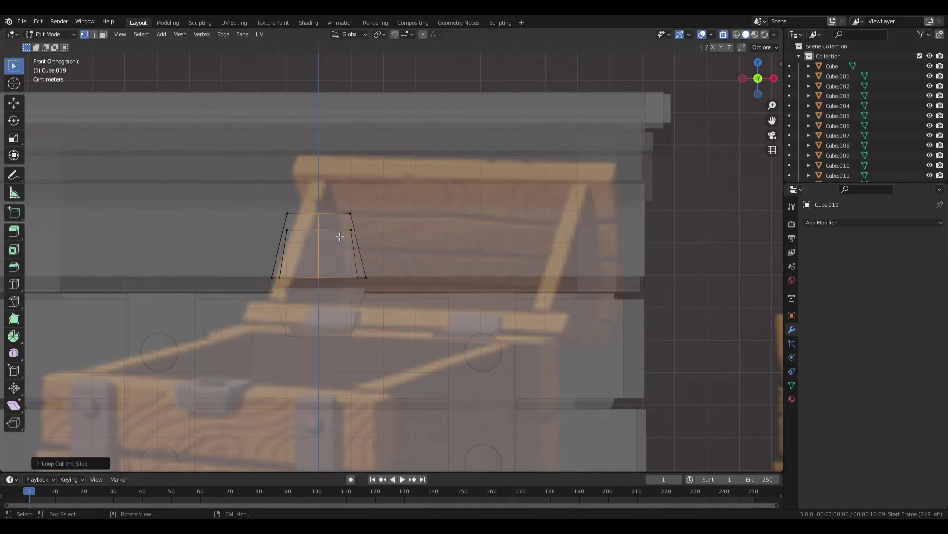
key("g")
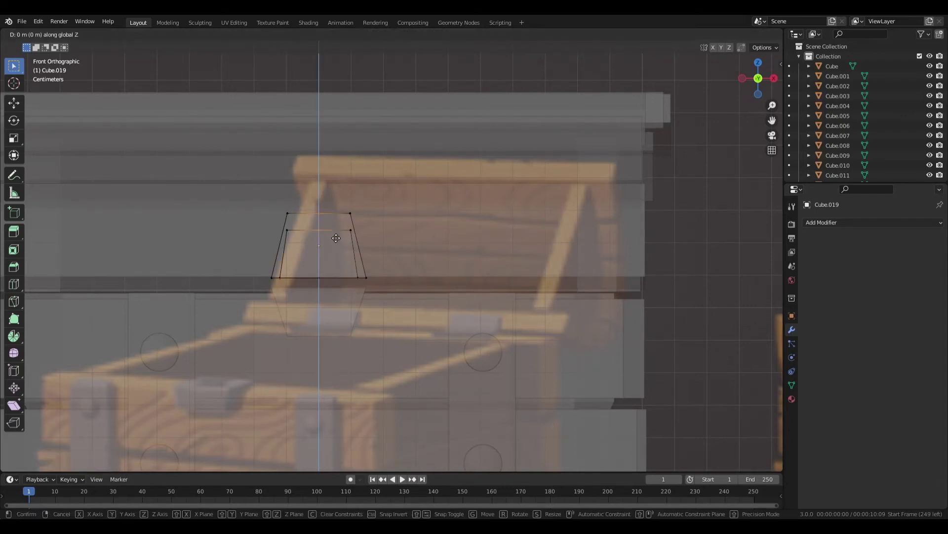
key("z")
left_click(336, 223)
Step: Add a centred vertical loop cut to the plate's right half and raise its top vertices slightly along Z to round the peak
key("ctrl+r")
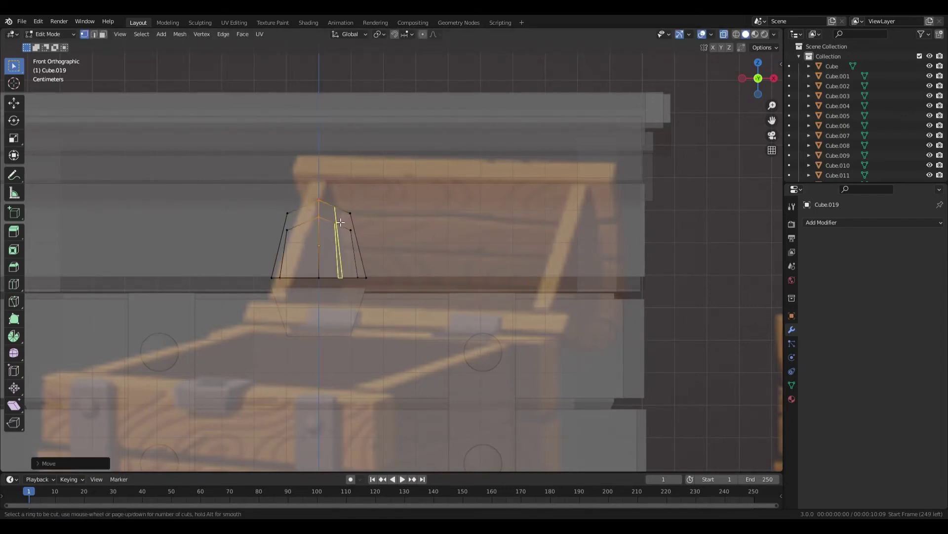
left_click(340, 224)
right_click(340, 224)
left_click_drag(327, 199, 352, 242)
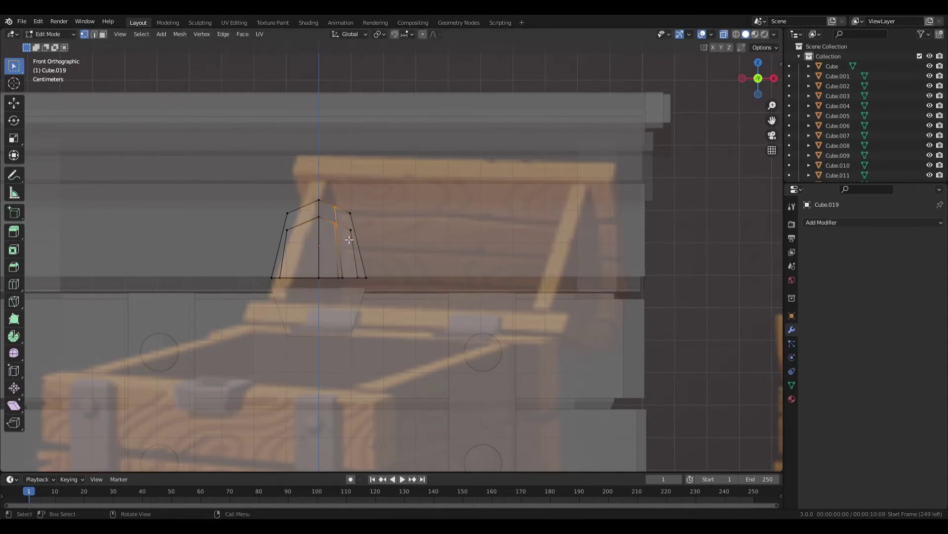
key("g")
key("z")
left_click(342, 232)
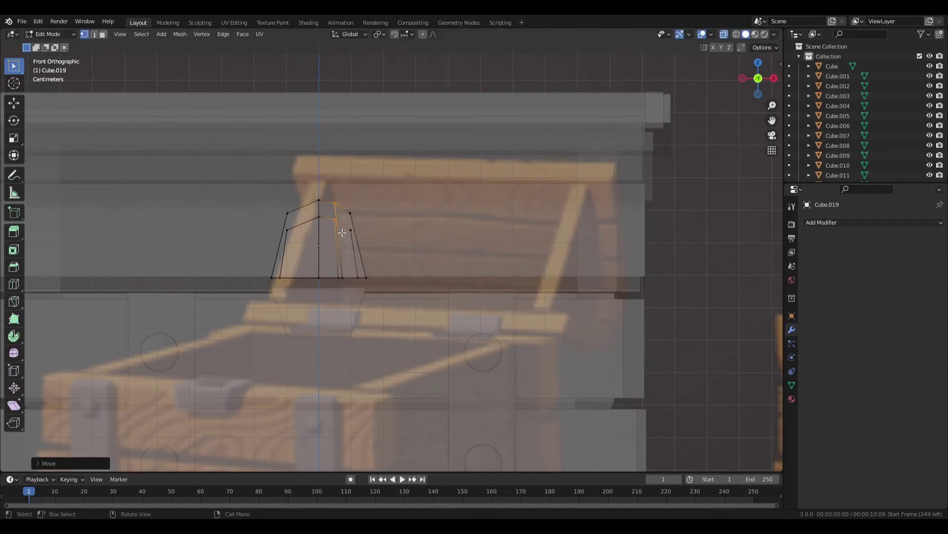
Step: Add a matching loop cut to the plate's left half and raise its top vertices along Z by about 0.009 m
key("ctrl+r")
left_click(310, 205)
right_click(318, 211)
key("g")
key("z")
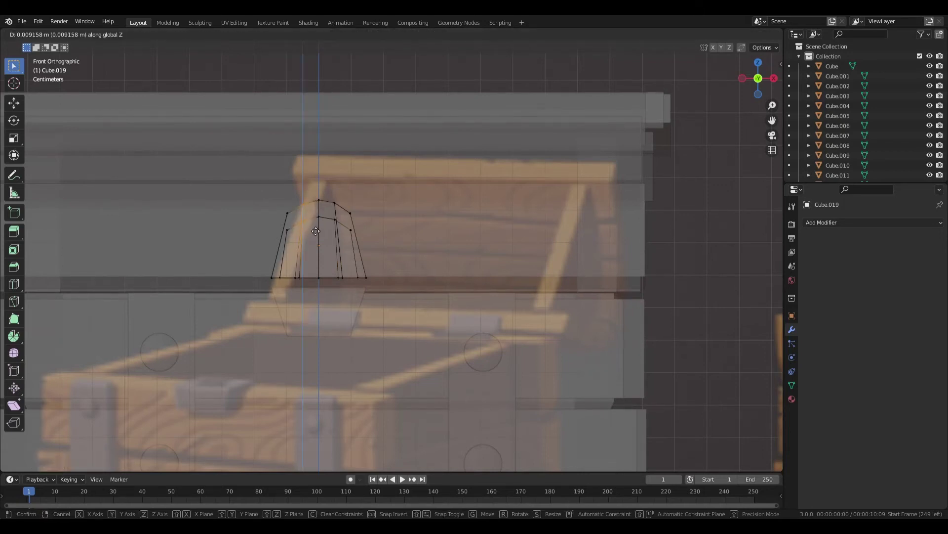
left_click(316, 230)
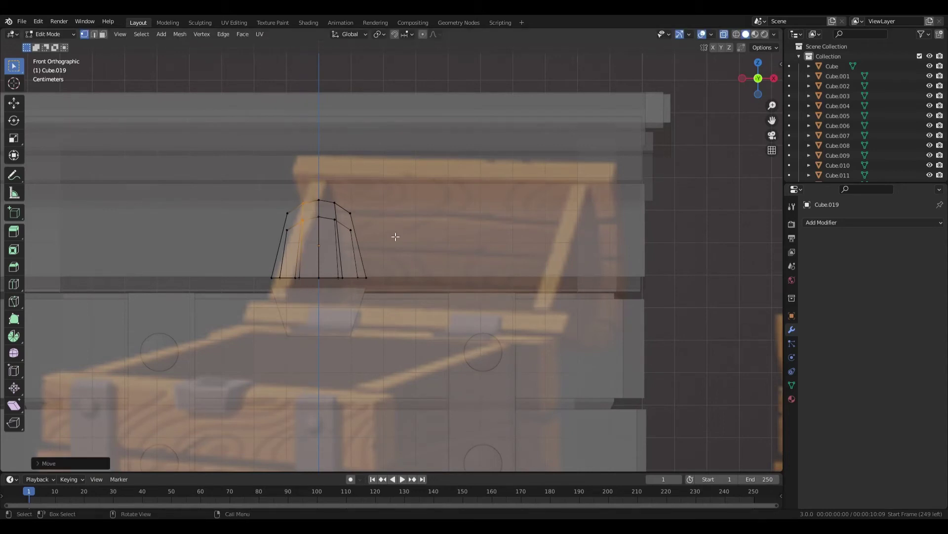
Step: Narrow the bottom vertices of the lid's lock plate along X to a scale of about 0.8
scroll(352, 276, "down", 3)
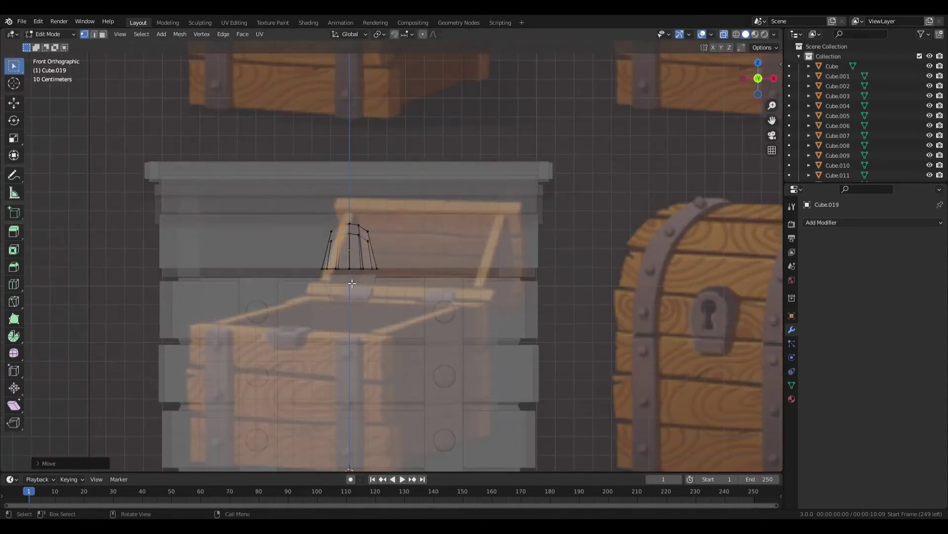
left_click_drag(317, 264, 426, 277)
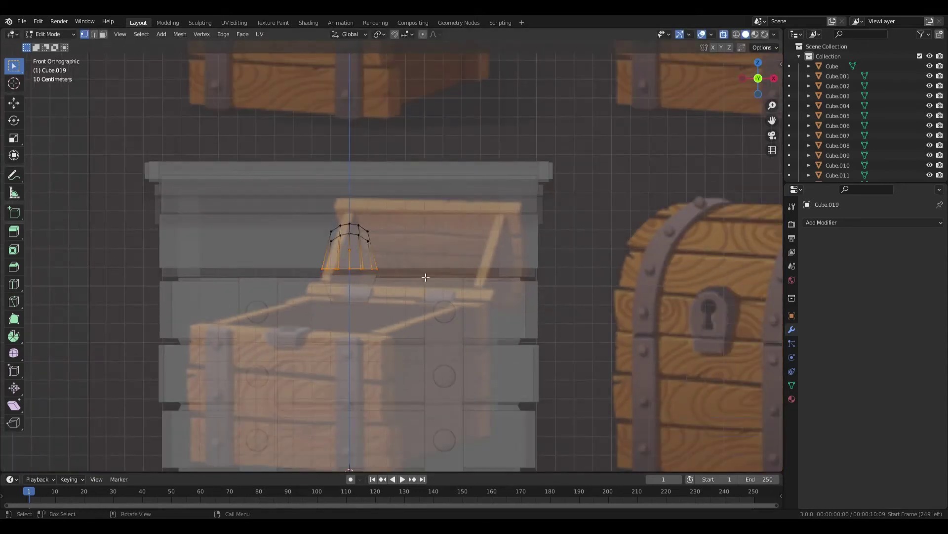
key("s")
key("x")
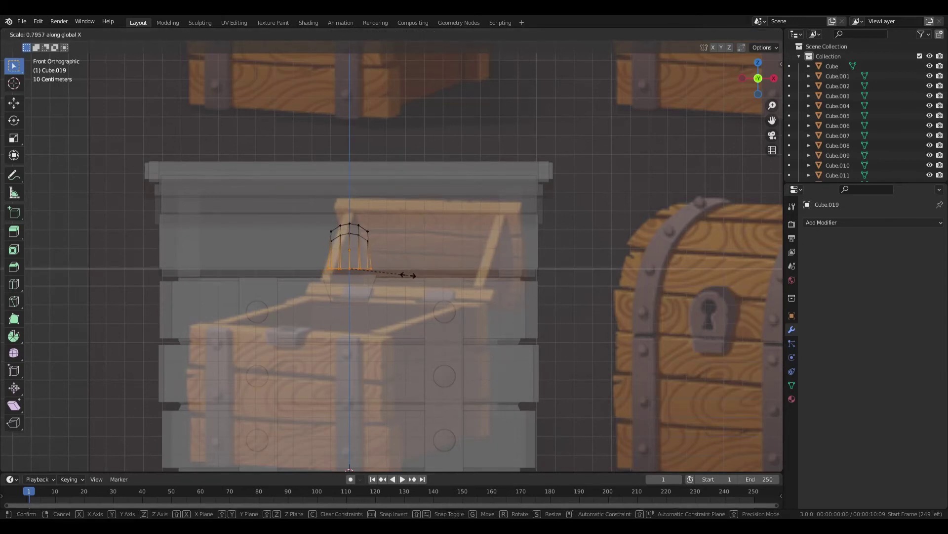
left_click(410, 275)
Step: Widen the top vertices of the lid's lock plate along X so the plate flares out toward its rounded top
left_click_drag(314, 219, 415, 253)
key("s")
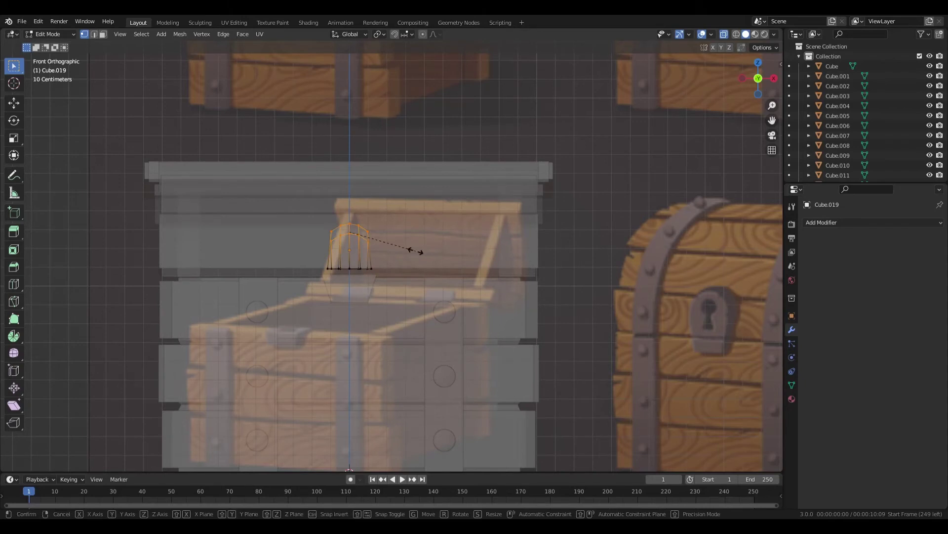
key("x")
left_click(438, 258)
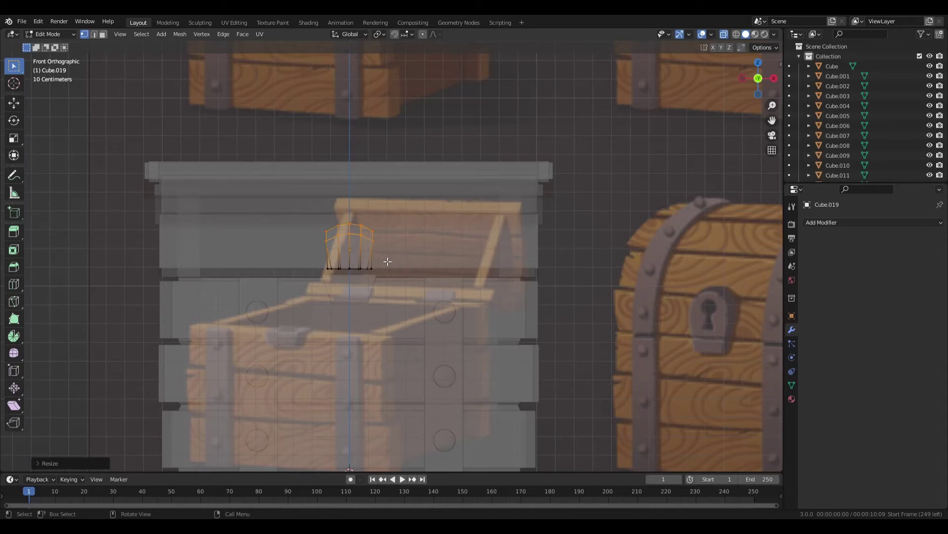
mouse_move(418, 263)
middle_mouse_down()
mouse_move(344, 267)
mouse_move(459, 288)
mouse_move(401, 266)
mouse_move(411, 264)
middle_mouse_up()
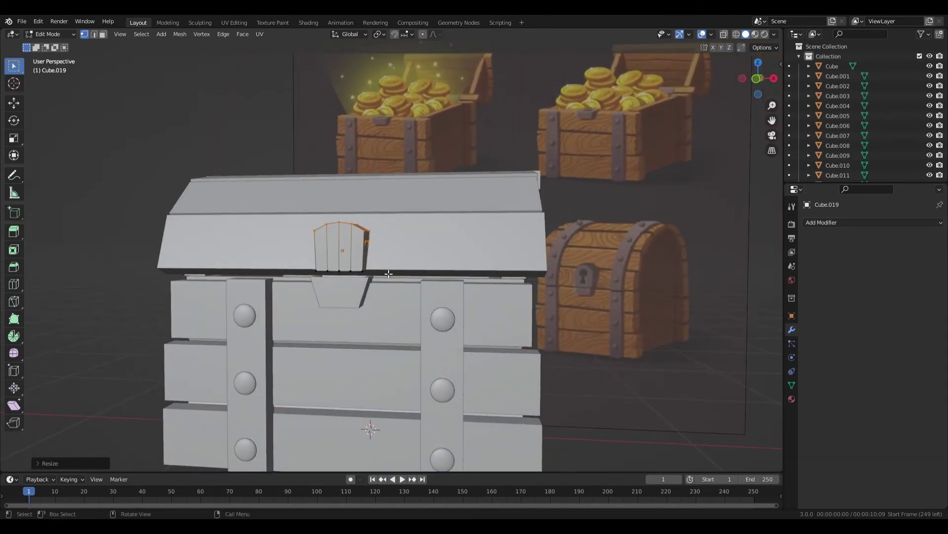
key("Tab")
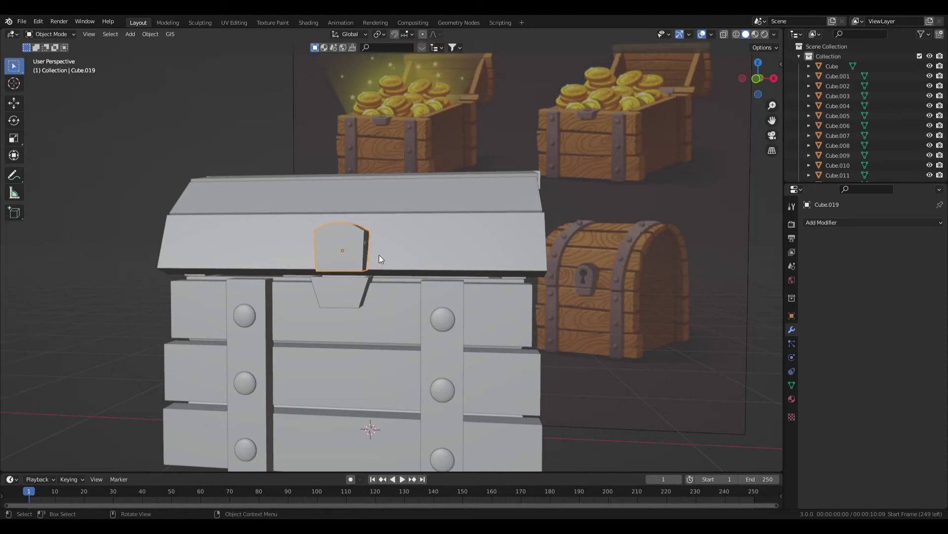
key("s")
left_click(386, 254)
Step: Narrow the two outer upper vertices at the back of the lid's lock plate along X to line up with the back's bottom corners
middle_click_drag(386, 254, 346, 256)
key("Tab")
scroll(339, 254, "up", 3)
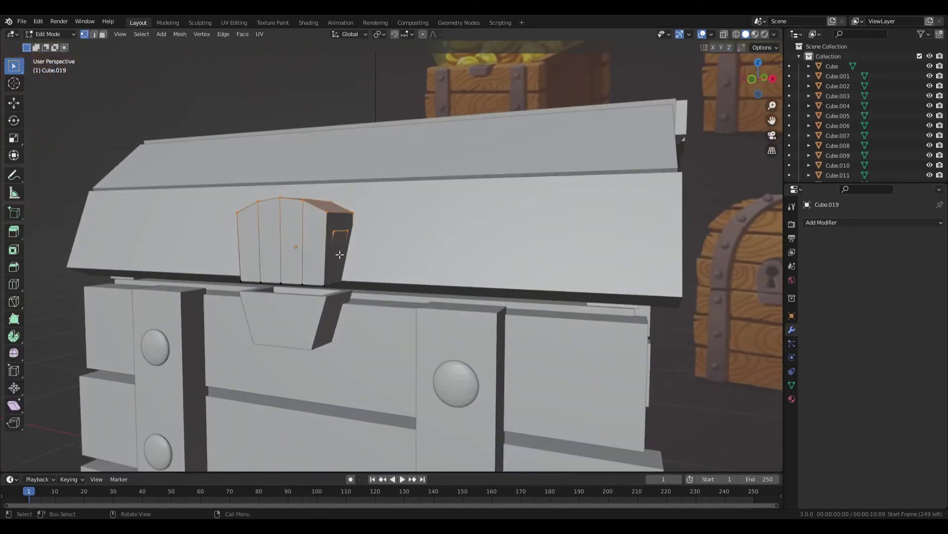
key("alt+z")
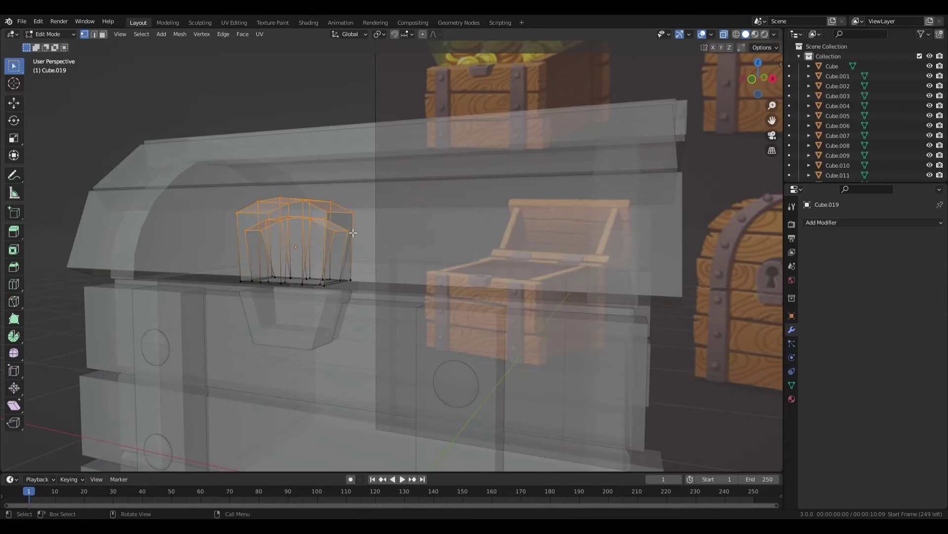
middle_click_drag(326, 251, 402, 271)
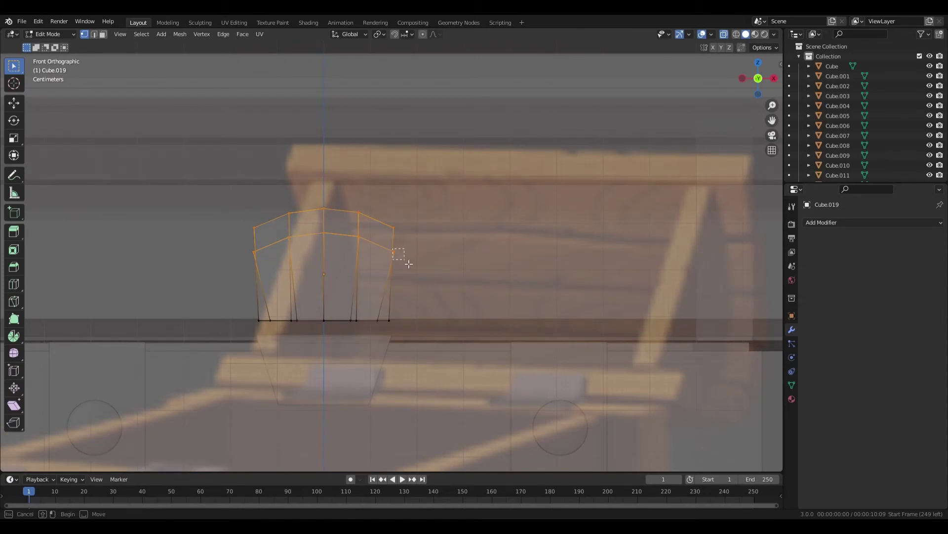
left_click(400, 258)
left_click_drag(251, 245, 259, 266)
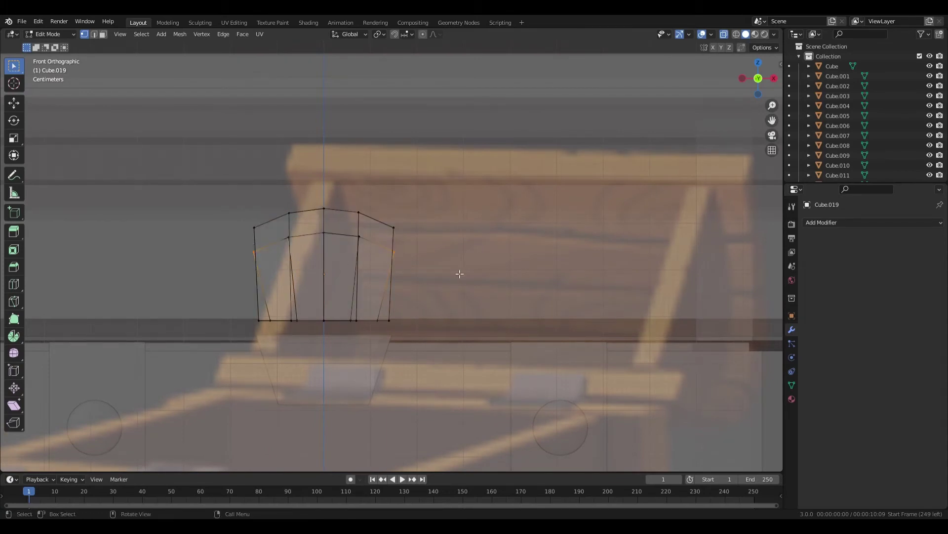
key("s")
key("x")
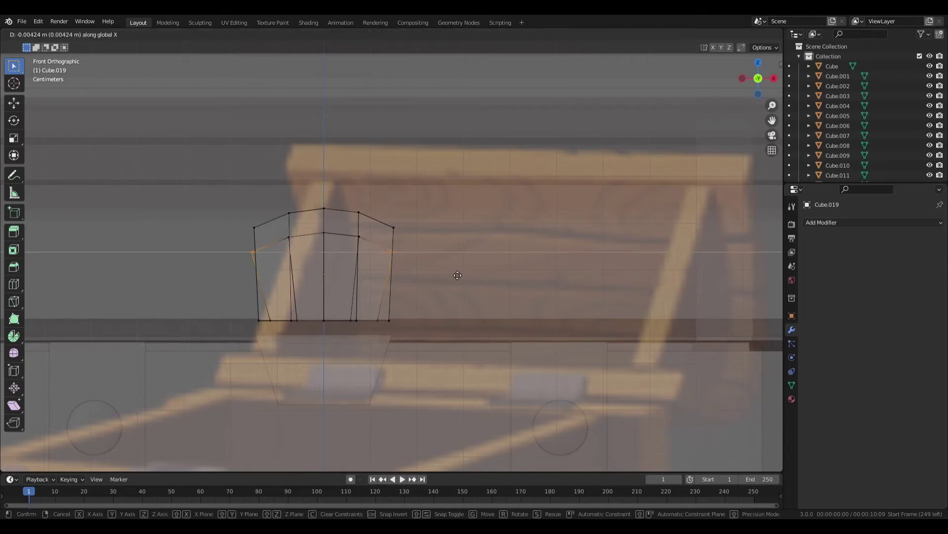
left_click(465, 277)
key("s")
key("x")
left_click(439, 275)
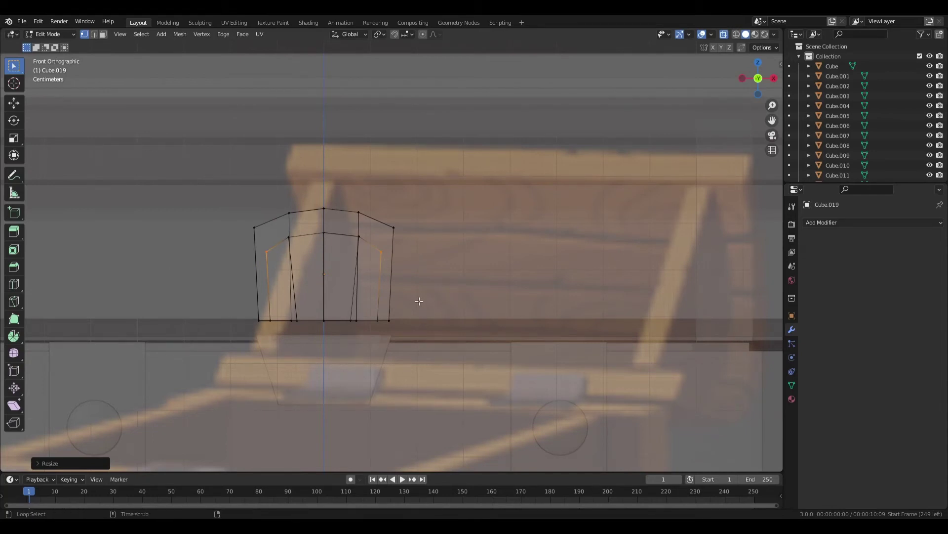
key("alt+z")
key("Tab")
Step: Try to tilt the lid's lock plate toward the lid's slope from a perspective view
middle_click_drag(417, 296, 305, 285)
middle_click_drag(383, 271, 422, 282)
key("r")
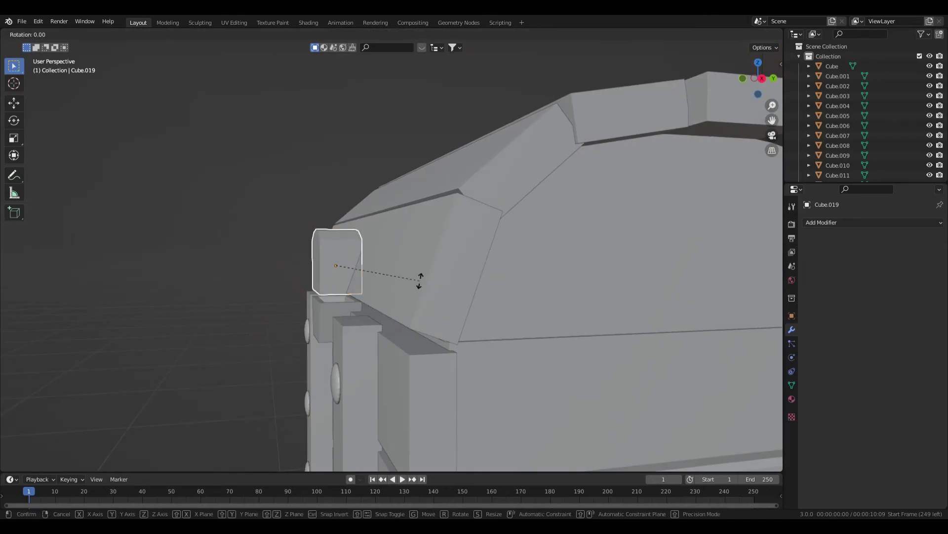
left_click(424, 285)
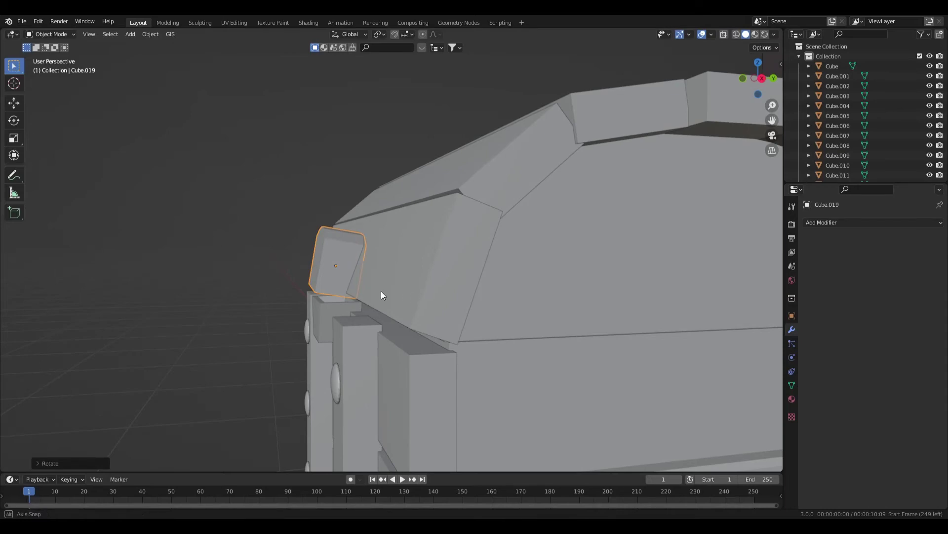
middle_click_drag(381, 292, 445, 277)
key("ctrl+z")
Step: Tilt the lid's lock plate slightly toward the lid in the right side view and move it along Y into the front plank
key("r")
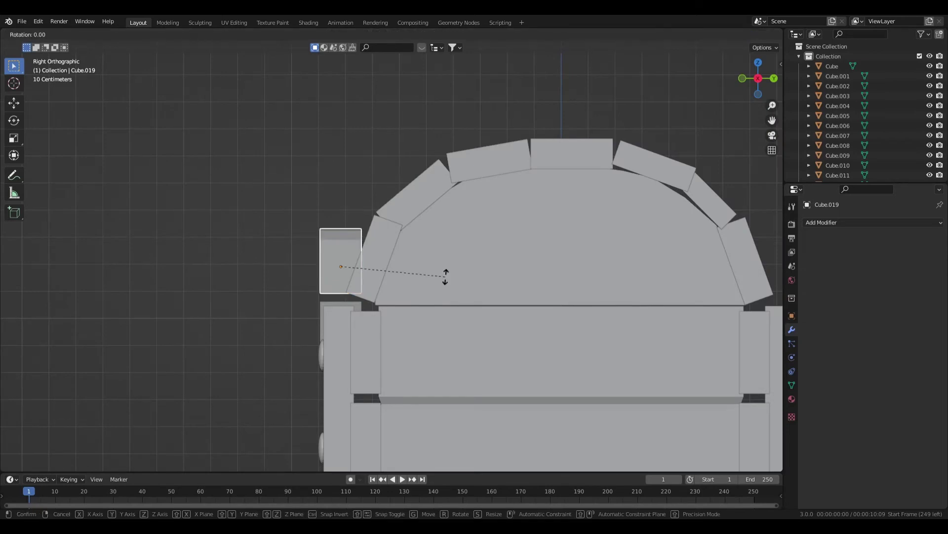
left_click(449, 296)
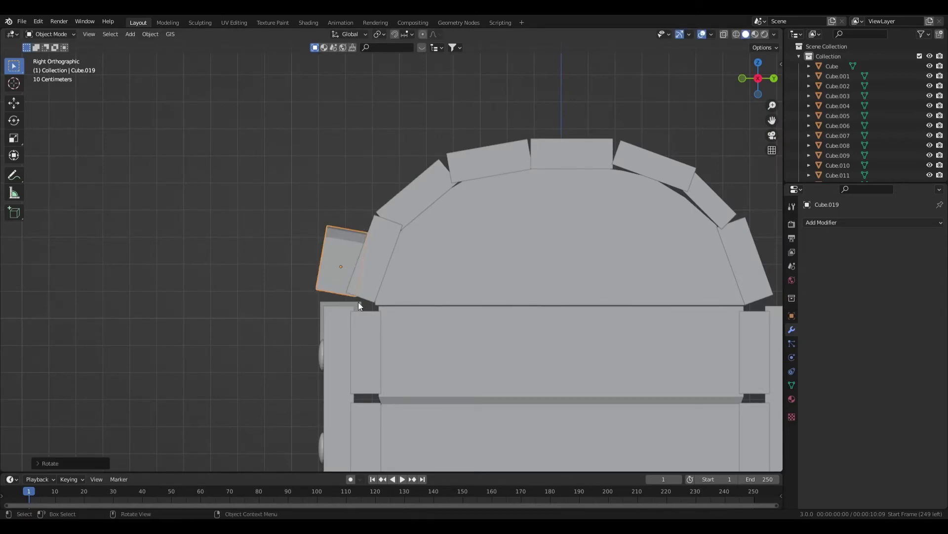
key("r")
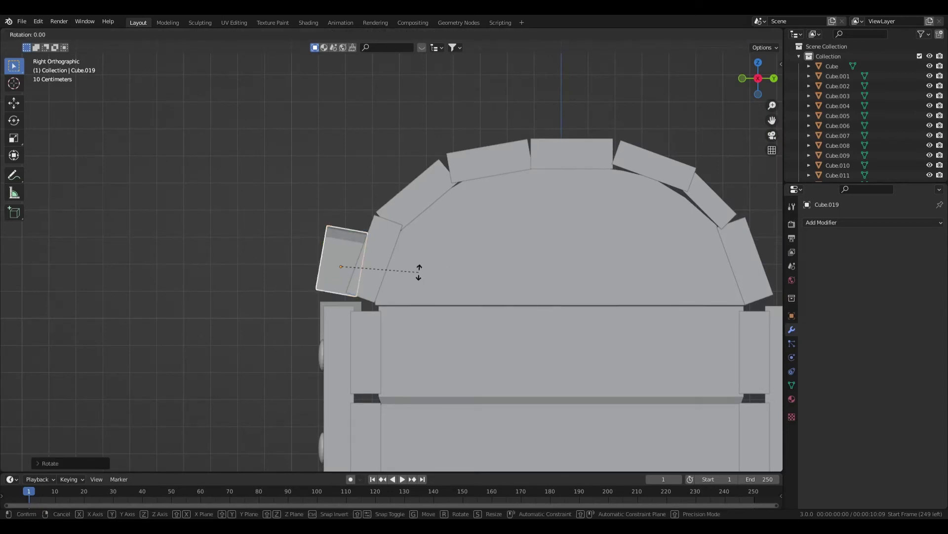
left_click(421, 267)
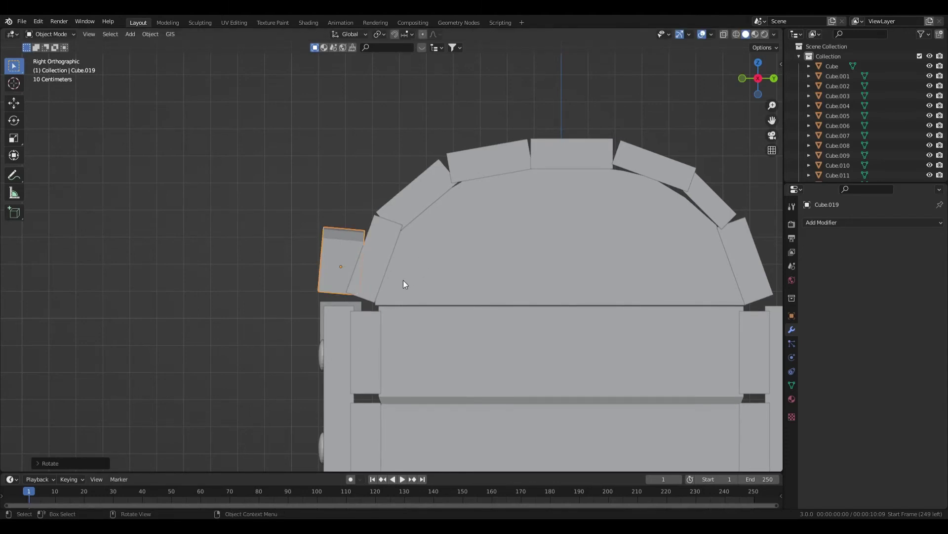
key("g")
key("y")
left_click(410, 280)
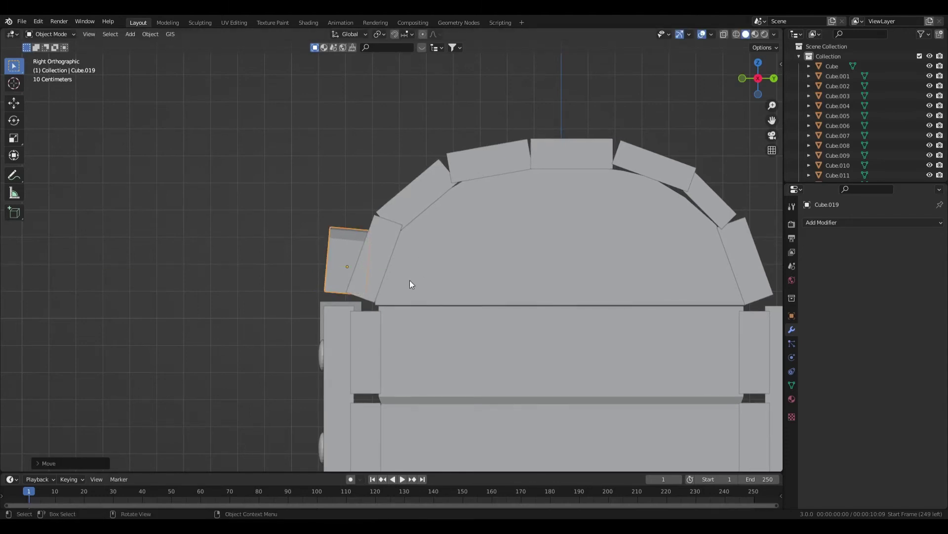
Step: Move the lower lock plate about 0.004 m along Y toward the chest body
left_click(361, 304)
key("g")
key("y")
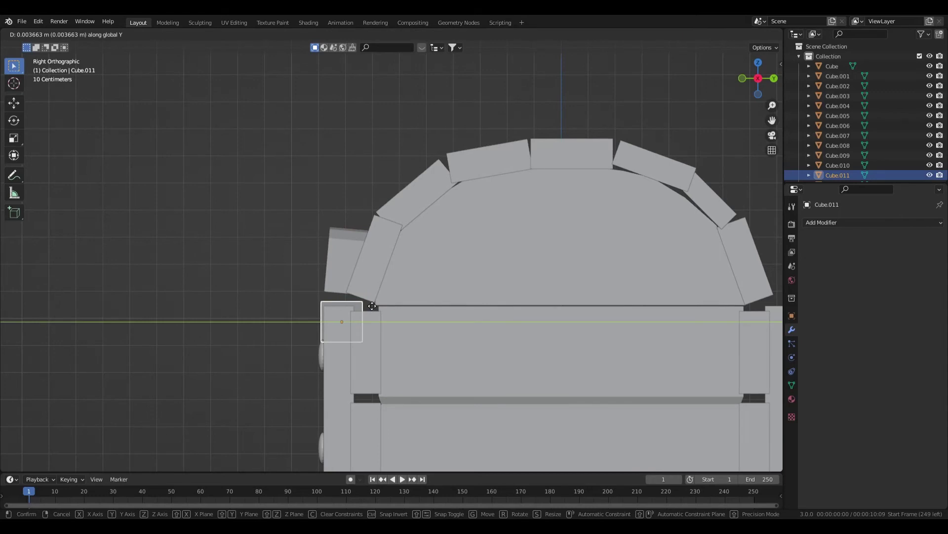
left_click(351, 275)
Step: Shift the lid's lock plate slightly outward along Y and lower it along Z to just above the lower lock plate
left_click(362, 273)
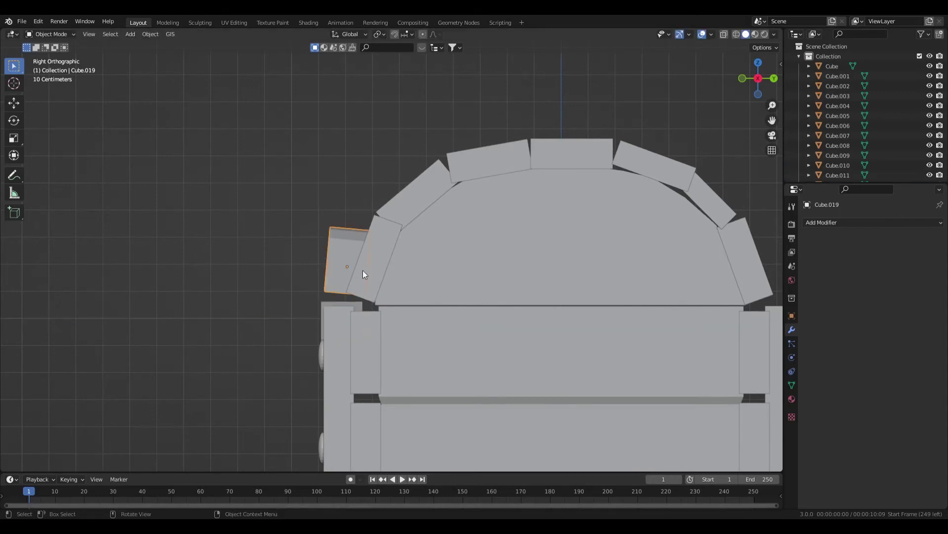
key("g")
key("y")
left_click(361, 271)
key("g")
key("z")
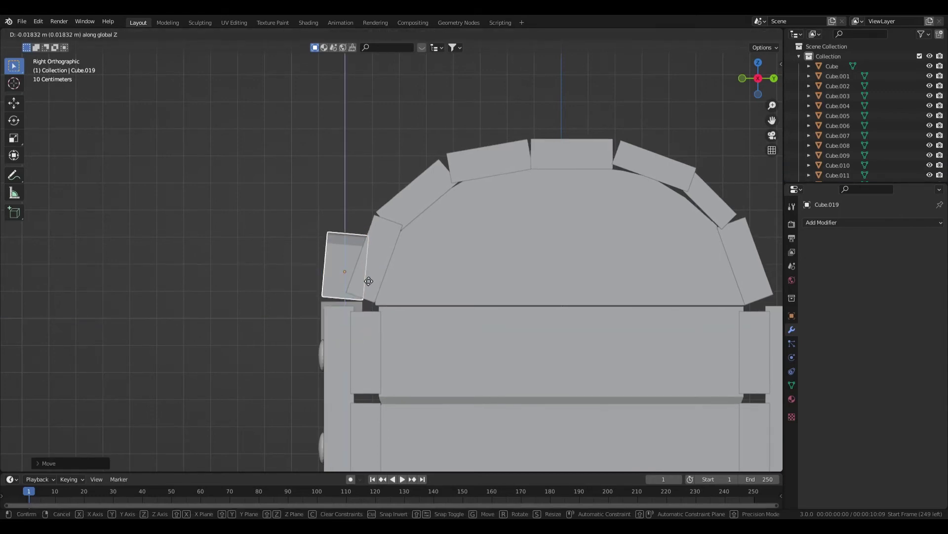
left_click(343, 290)
Step: Tilt the lower lock plate about 5° in the right side view to match the angle of the lid's plate
middle_click_drag(343, 290, 366, 291)
left_click(366, 291)
scroll(378, 291, "up", 4)
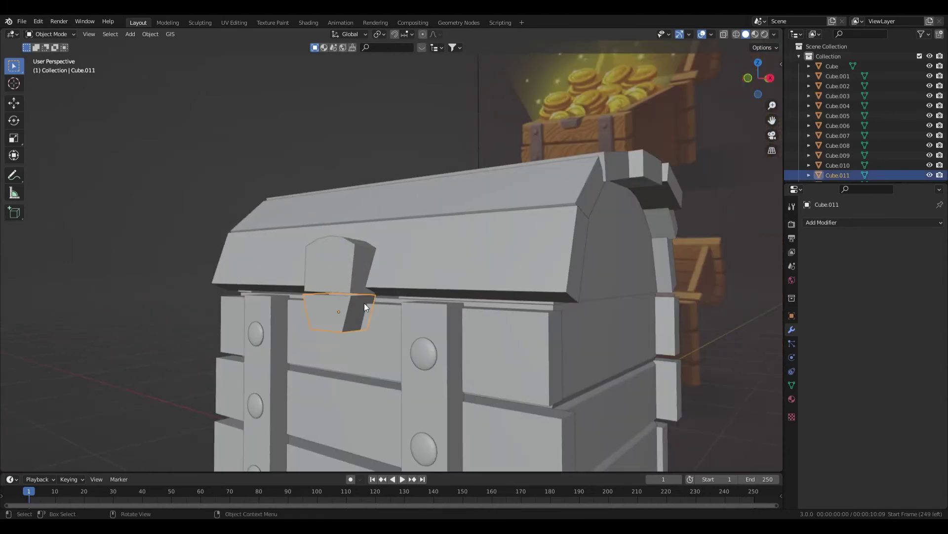
scroll(384, 304, "down", 4)
scroll(365, 315, "up", 6)
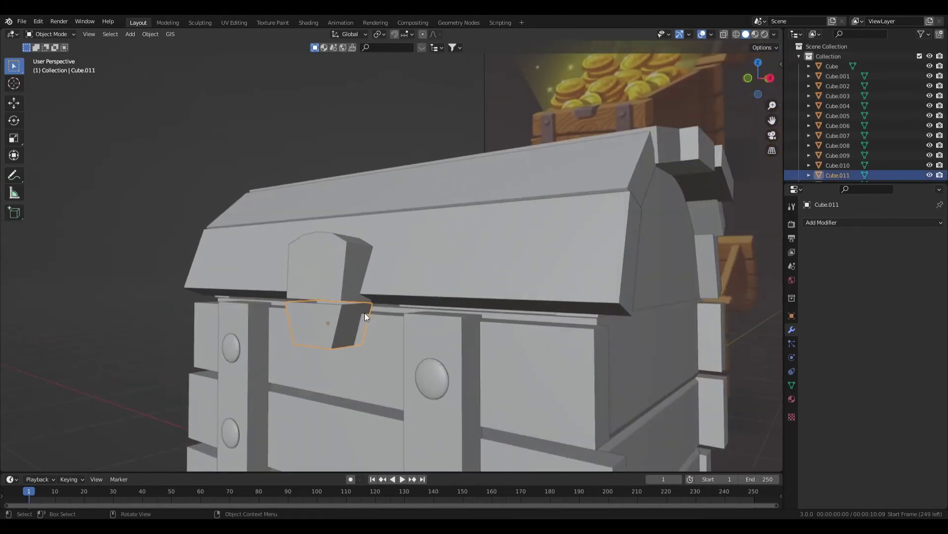
middle_click_drag(365, 313, 342, 310)
key("KP_3")
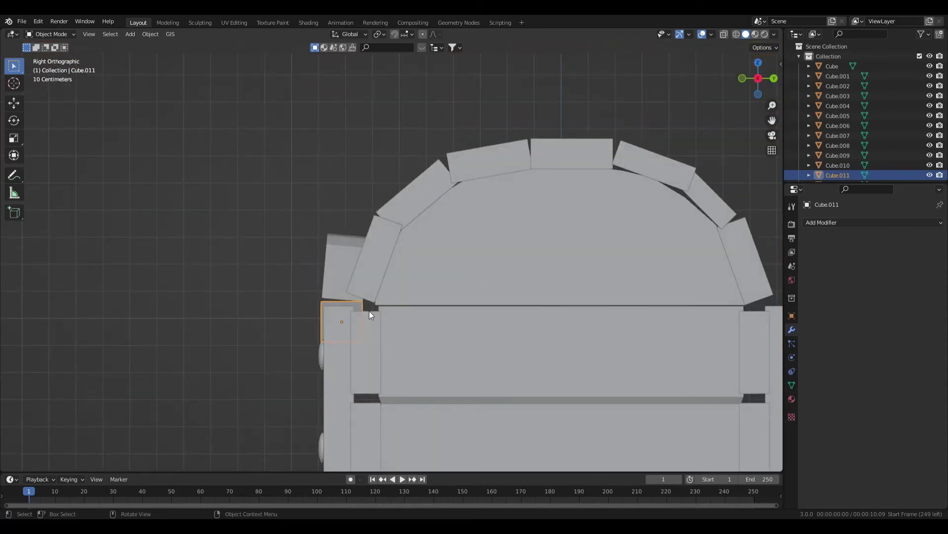
key("r")
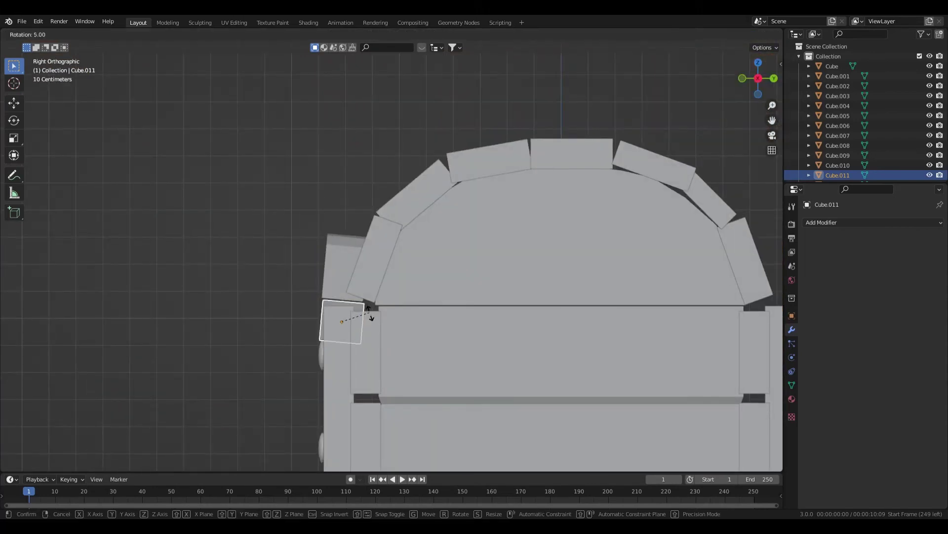
left_click(372, 315)
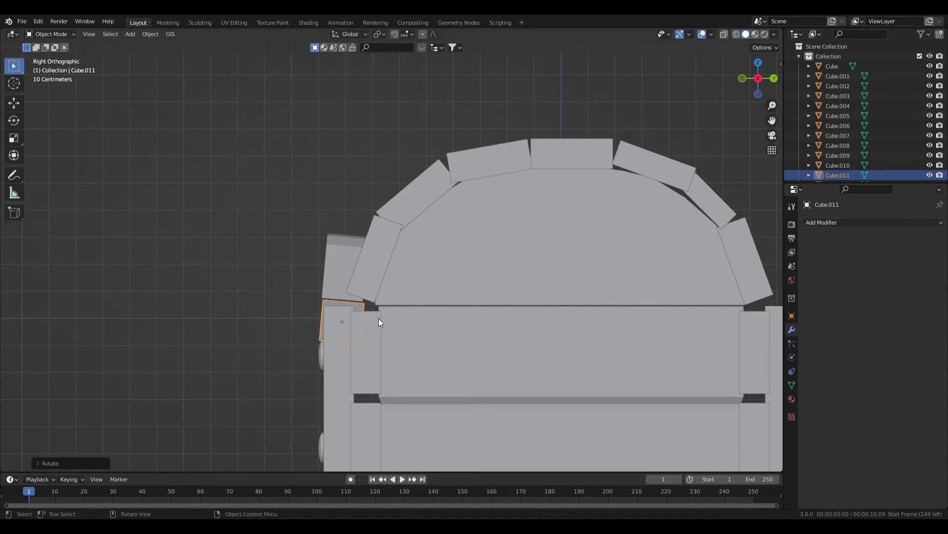
key("r")
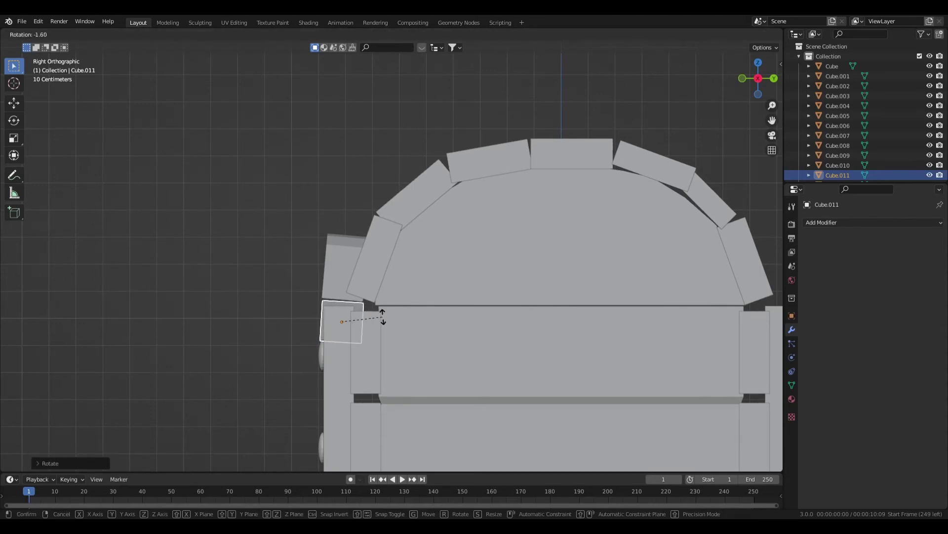
left_click(383, 319)
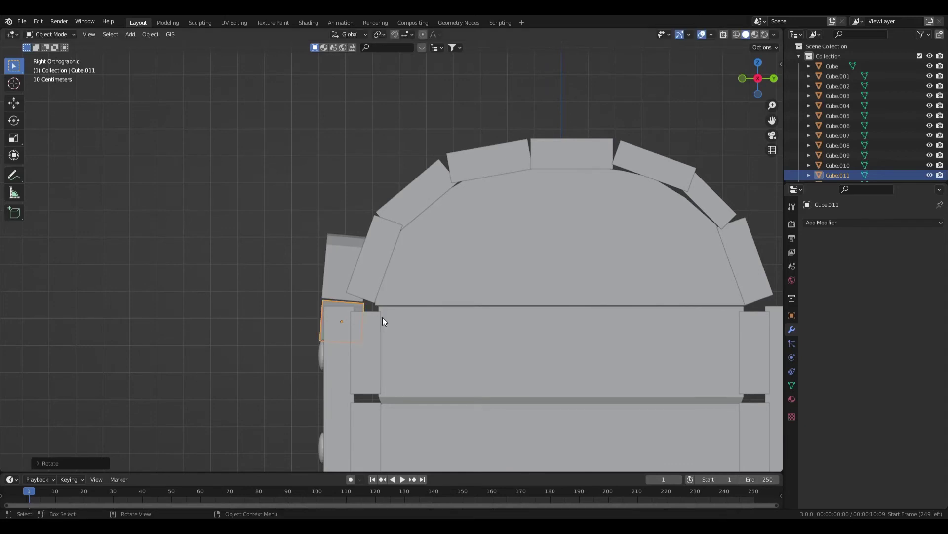
Step: Fit the lower lock plate against the lid's plate with a small Y shift and a rise of about 0.005 m along Z, and save the file
key("g")
key("y")
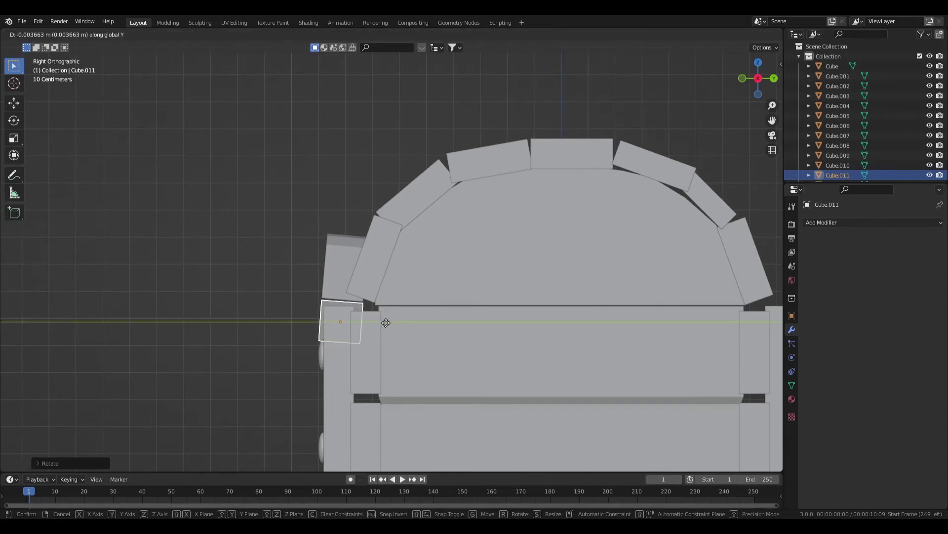
left_click(381, 313)
middle_click_drag(347, 302, 441, 295)
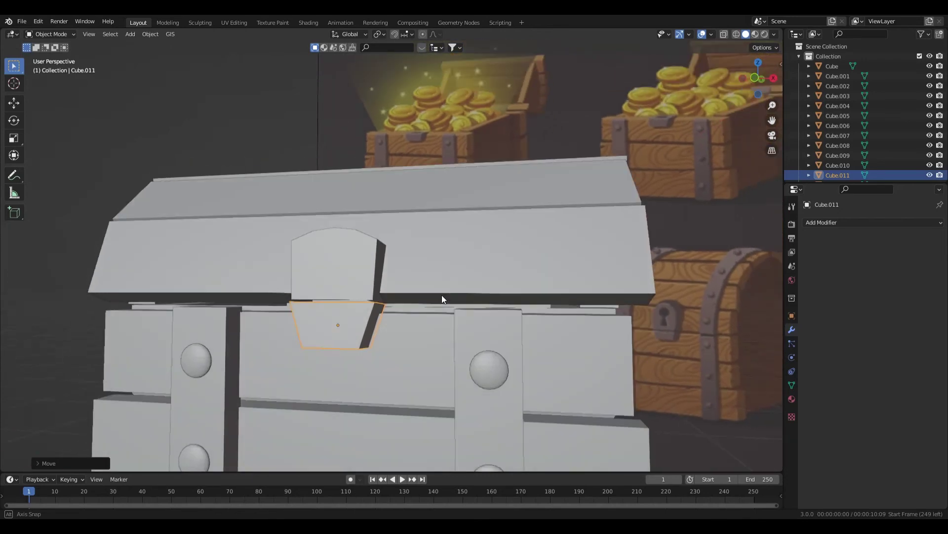
key("g")
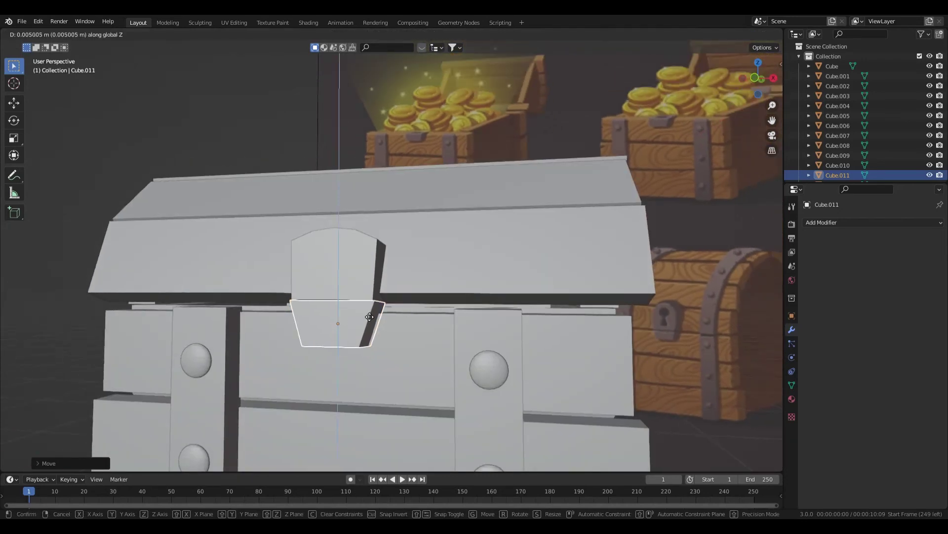
left_click(366, 313)
middle_click_drag(366, 313, 398, 319)
key("KP_1")
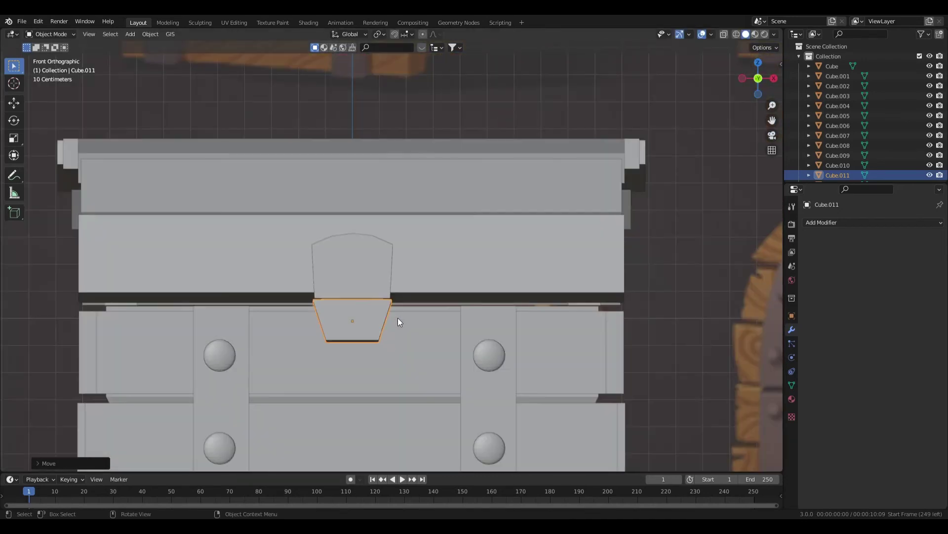
key("ctrl+s")
Step: Select the lid's lock plate in the front view and open its mesh for editing
left_click(354, 283)
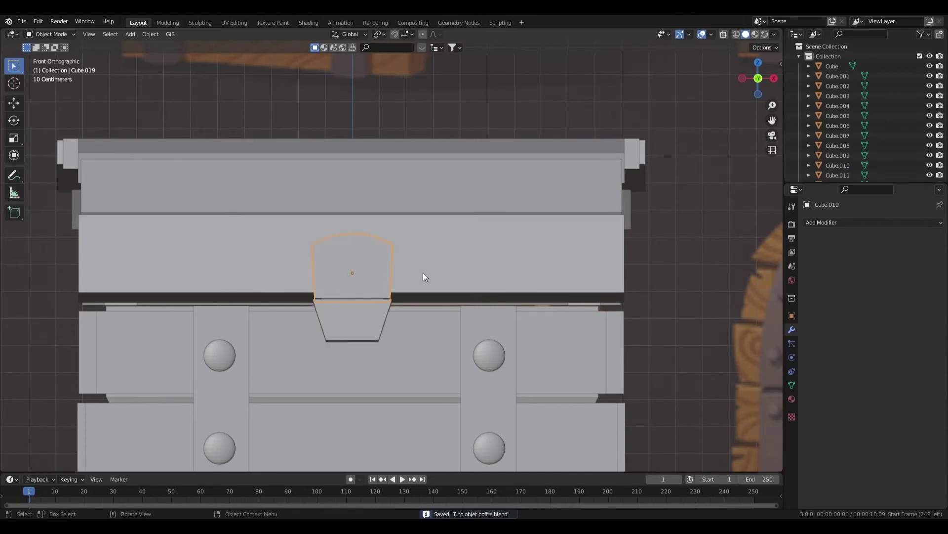
scroll(405, 276, "down", 2)
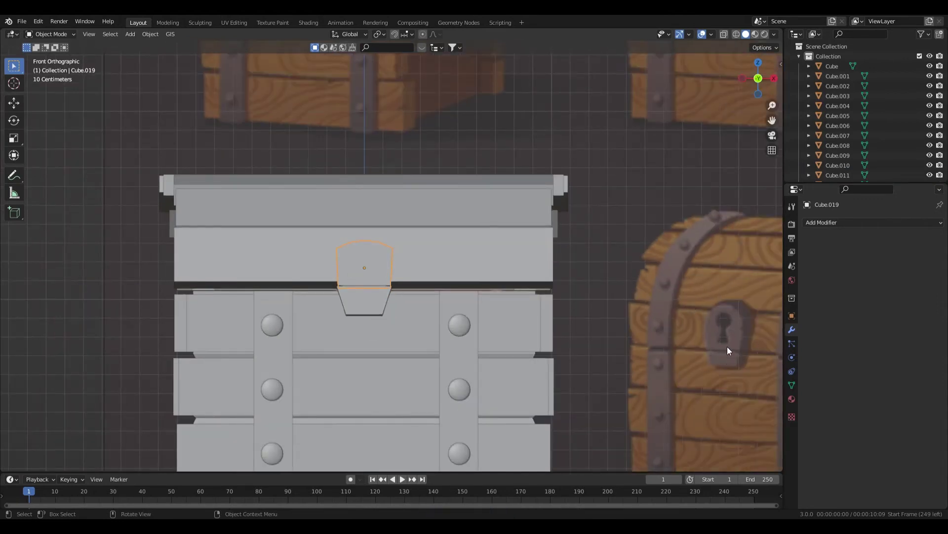
scroll(395, 296, "up", 4)
key("Tab")
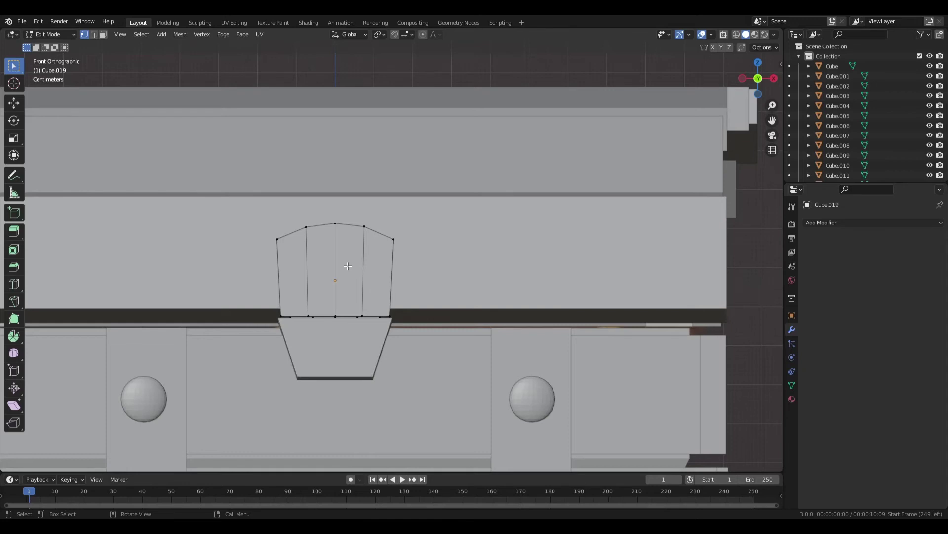
key("k")
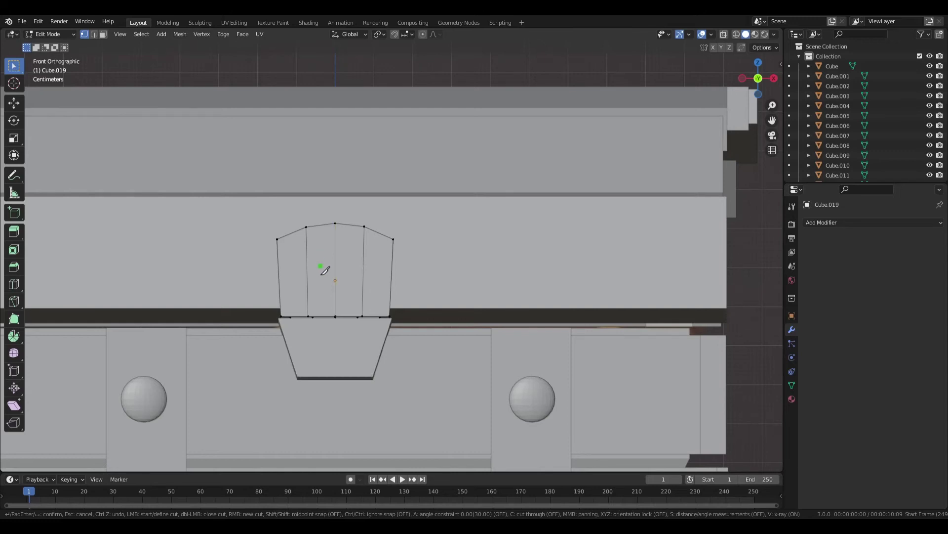
left_click(320, 266)
left_click(316, 256)
left_click(317, 246)
left_click(326, 242)
left_click(336, 242)
left_click(347, 243)
left_click(358, 246)
key("Return")
key("ctrl")
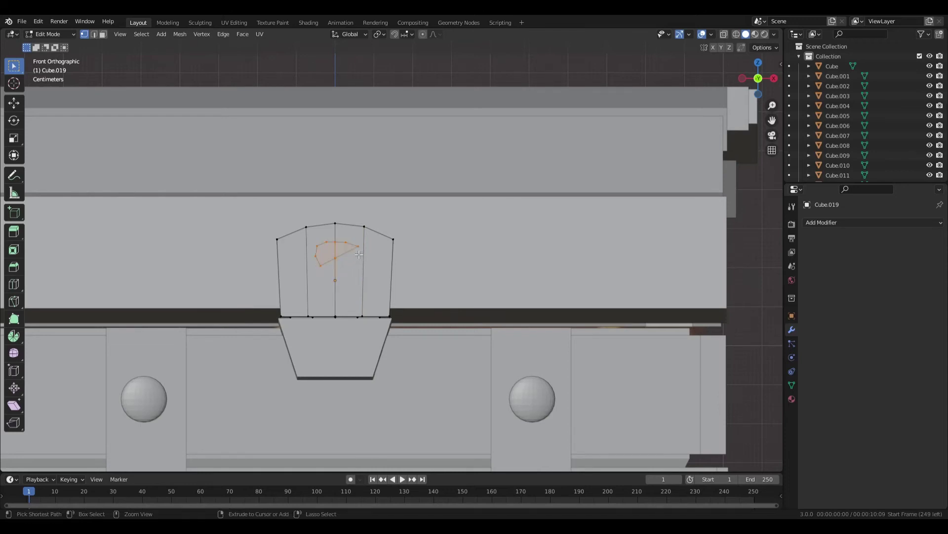
key("ctrl+z")
Step: Cut a closed keyhole outline into the front of the lid's lock plate with the Knife tool, round head above a flared stem
key("k")
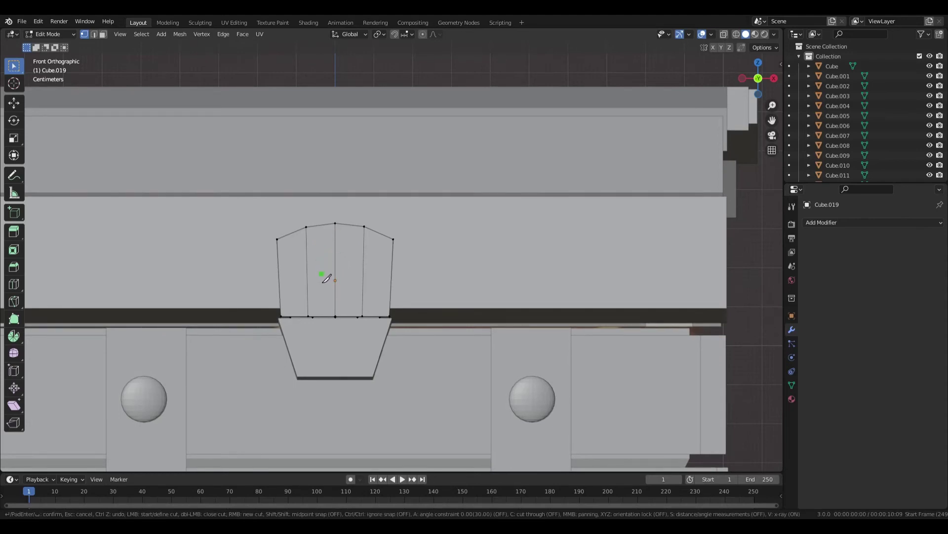
left_click(326, 270)
left_click(324, 277)
left_click(322, 288)
left_click(328, 296)
left_click(335, 297)
left_click(349, 289)
left_click(345, 278)
left_click(343, 271)
left_click(346, 262)
left_click(353, 255)
left_click(355, 245)
left_click(348, 236)
left_click(322, 237)
left_click(312, 245)
left_click(313, 255)
left_click(322, 259)
key("Return")
Step: Reposition the vertices around the keyhole's neck and the lower left of its head to define a cleaner narrowing
scroll(346, 277, "up", 3)
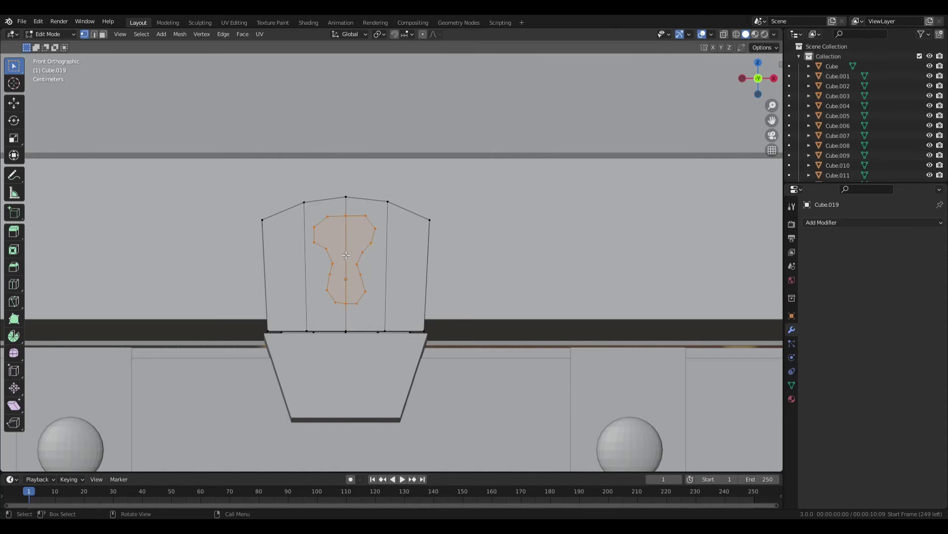
key("g")
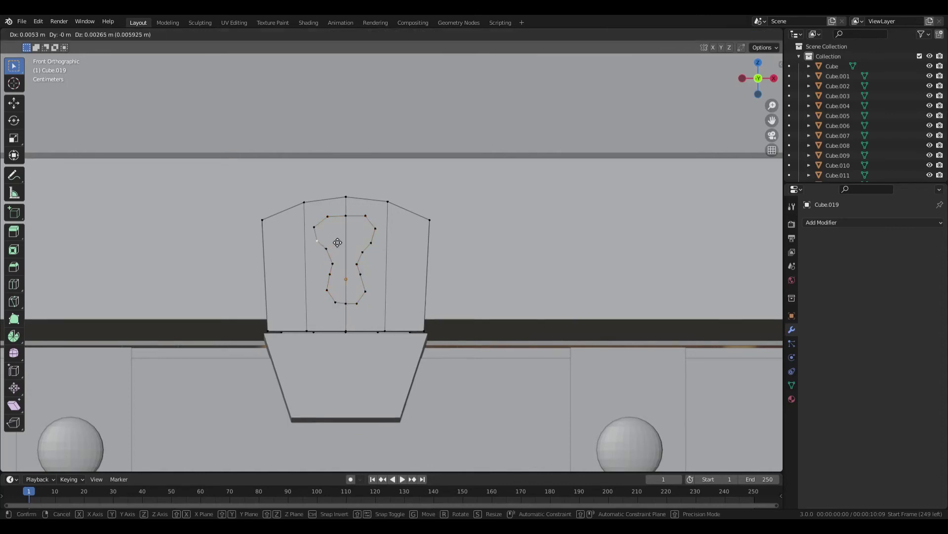
left_click(350, 252)
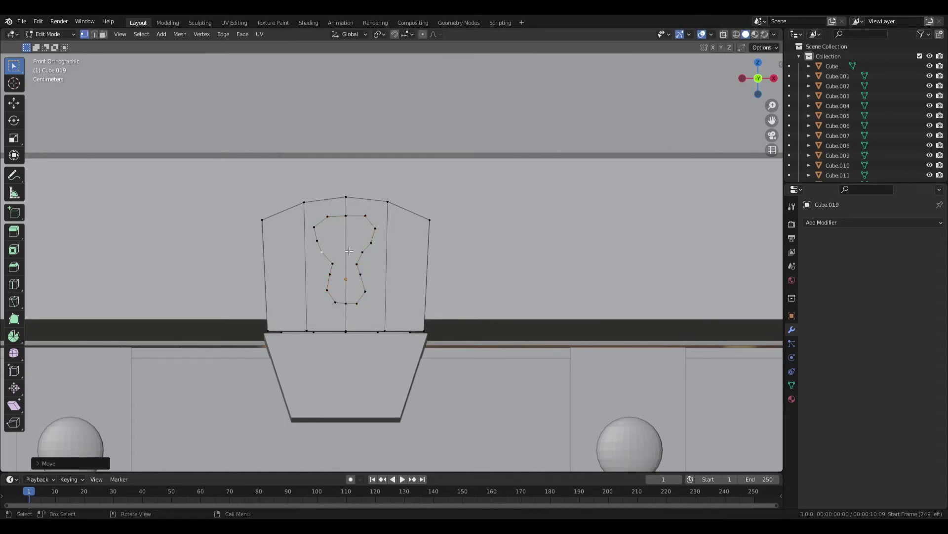
left_click(340, 267)
key("g")
left_click(344, 264)
left_click(363, 267)
key("g")
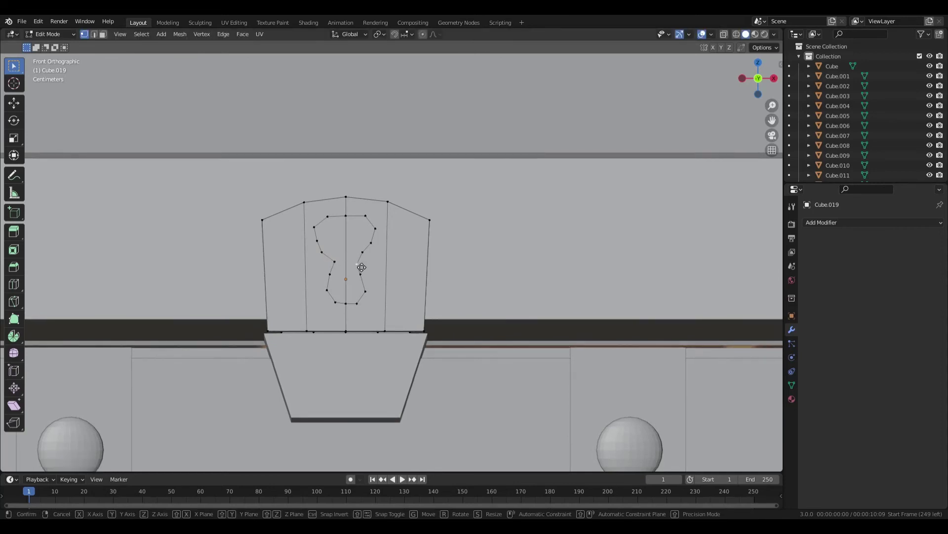
left_click(361, 265)
Step: Move the vertices along the right side of the keyhole's head into a rounder curve
left_click(377, 256)
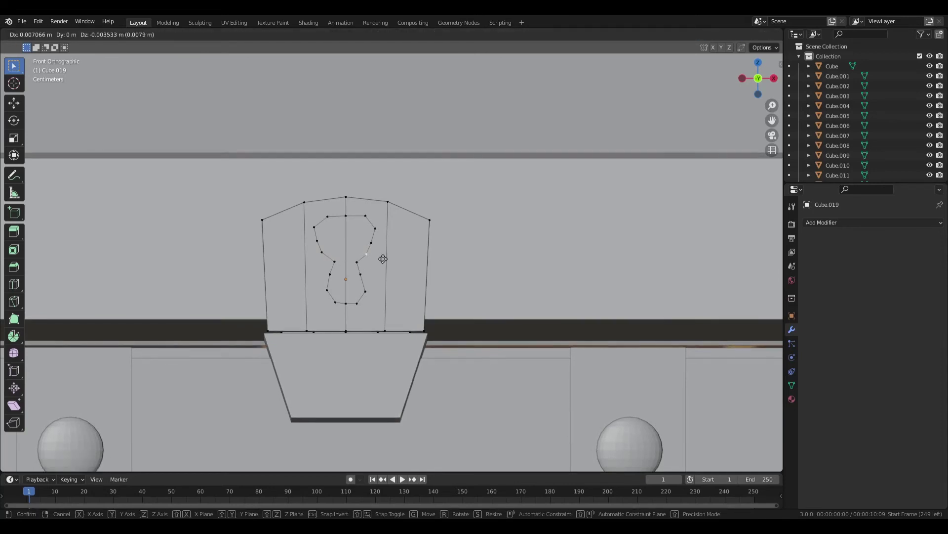
left_click(382, 259)
key("g")
left_click(386, 247)
key("g")
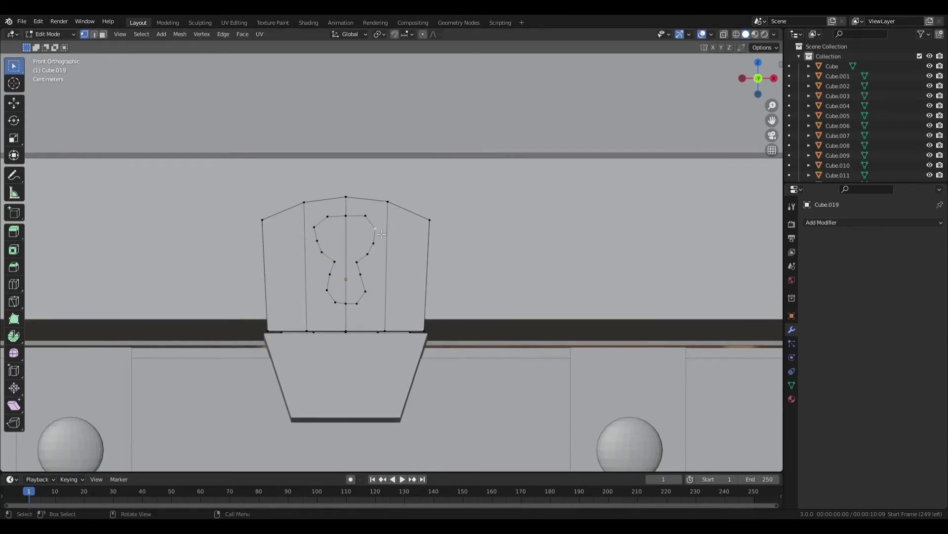
left_click(382, 232)
key("g")
left_click(373, 219)
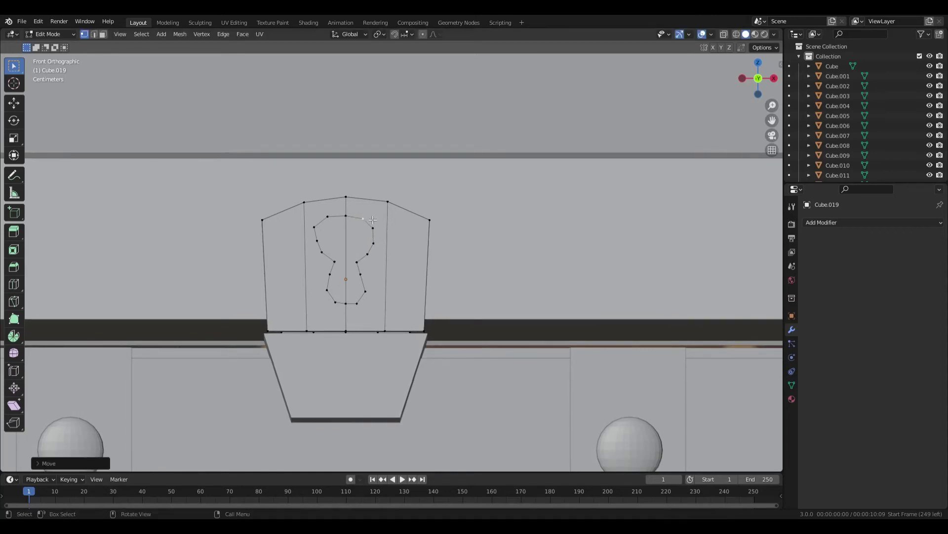
Step: Pull the two upper-left vertices of the keyhole's head inward to mirror the curve on its right side
left_click(327, 217)
key("g")
left_click(327, 221)
left_click(314, 226)
key("g")
left_click(329, 234)
Step: Nudge the left-side vertices of the keyhole's stem slightly inward, down to its bottom edge
left_click(330, 274)
key("g")
left_click(338, 279)
left_click(328, 291)
key("g")
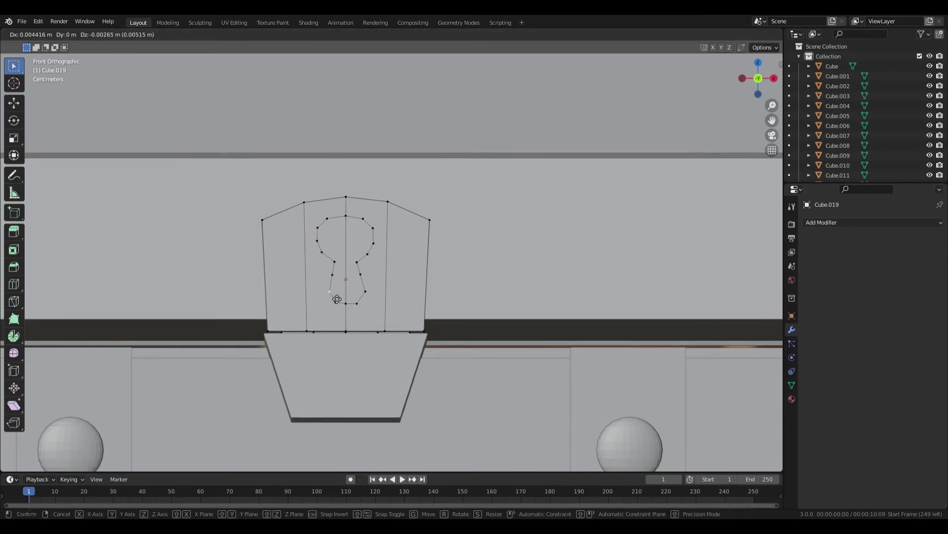
left_click(342, 308)
left_click(336, 302)
key("g")
left_click(340, 305)
Step: Shift the right-side vertices of the keyhole's stem inward, from its bottom edge up to the neck, to match the left side
left_click(356, 303)
key("g")
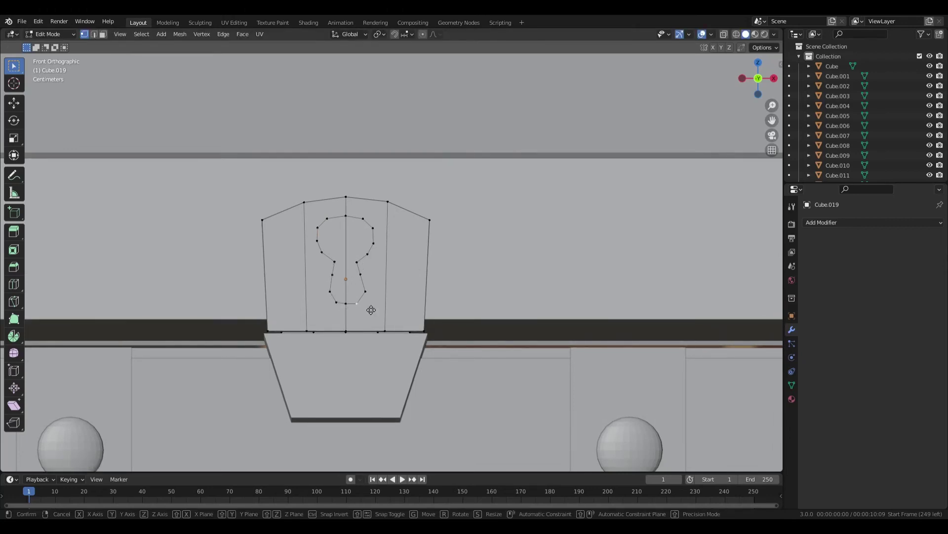
left_click(369, 308)
left_click(367, 292)
key("g")
left_click(376, 296)
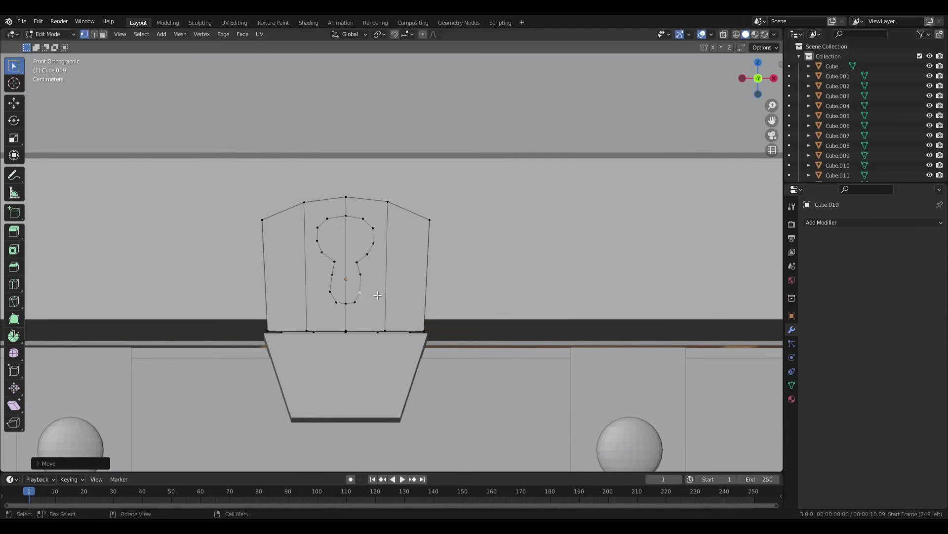
left_click(362, 276)
key("g")
left_click(369, 279)
left_click(368, 267)
key("g")
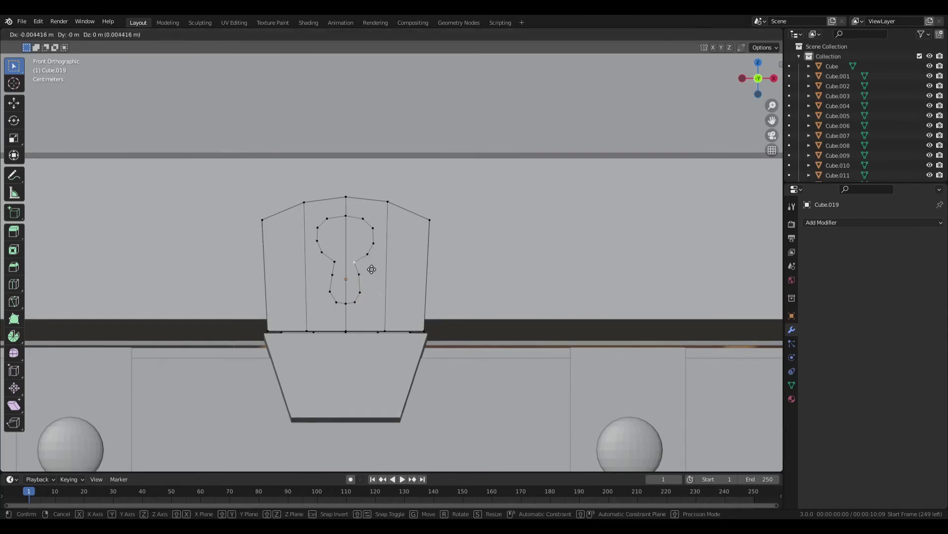
left_click(370, 269)
Step: Fine-tune the right-side stem and neck vertices of the keyhole for better symmetry
left_click(360, 301)
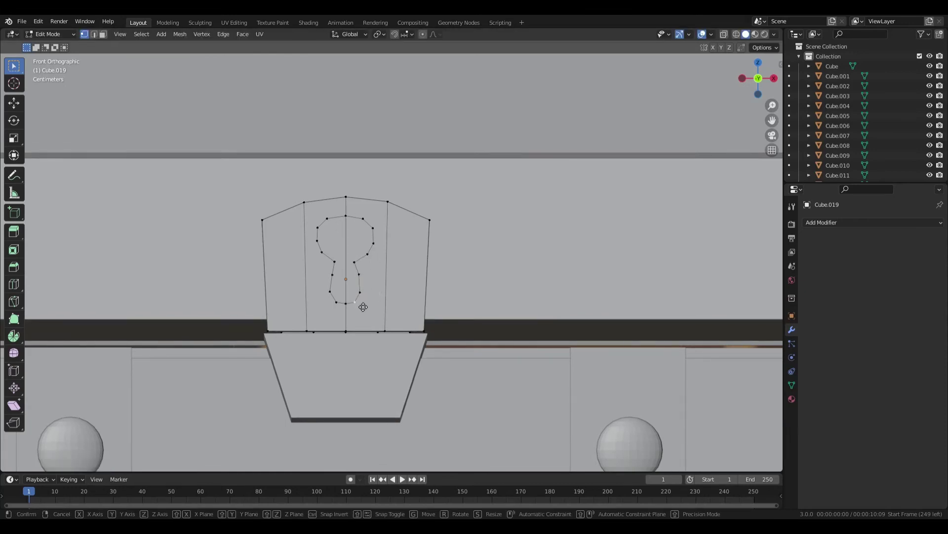
key("g")
left_click(366, 300)
left_click(374, 299)
key("g")
left_click(374, 299)
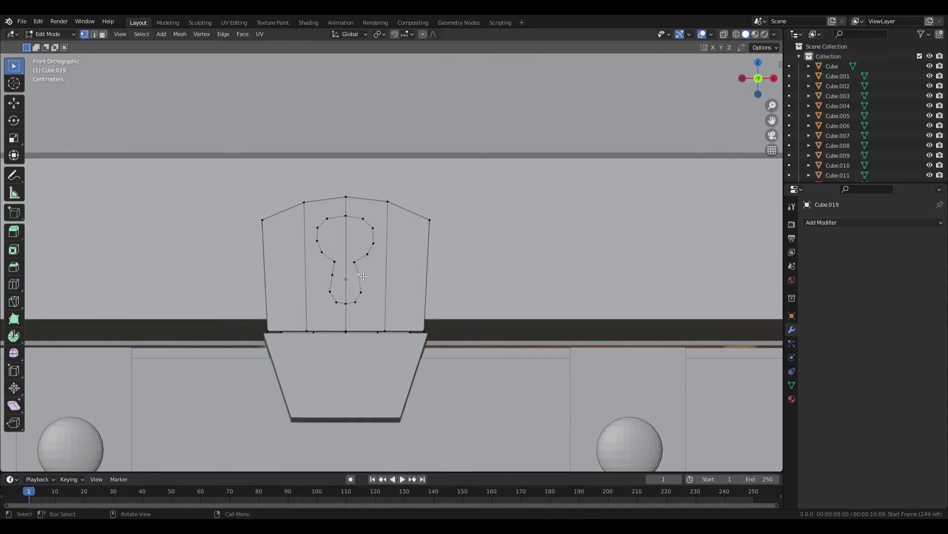
left_click(369, 277)
key("g")
left_click(370, 275)
left_click(363, 265)
key("g")
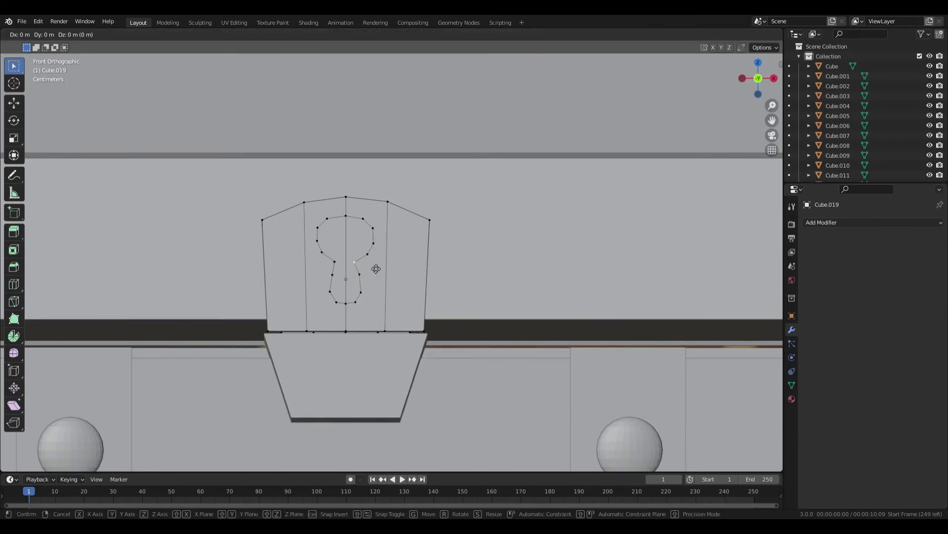
left_click(377, 270)
Step: Move the lower-left and lower-right stem vertices outward to flare the base of the keyhole
scroll(390, 289, "down", 2)
scroll(392, 294, "down", 4)
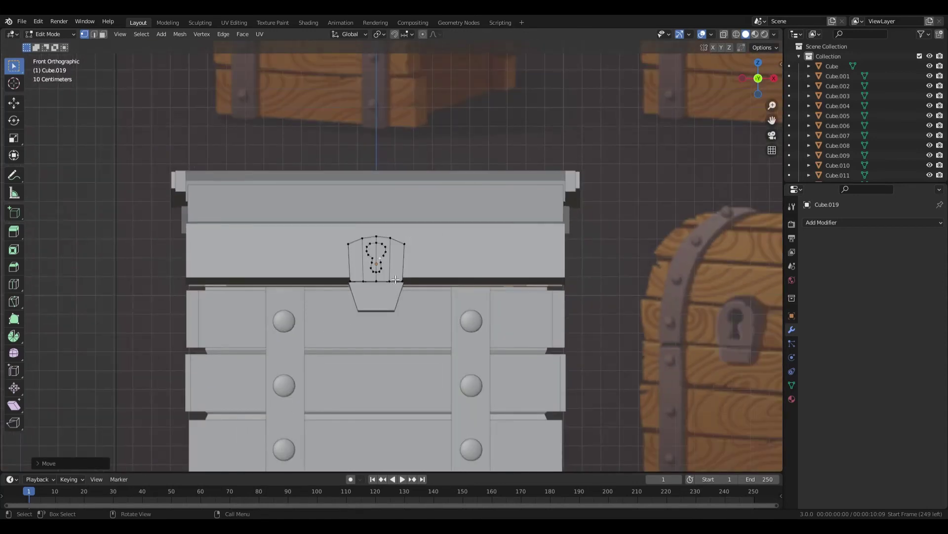
scroll(395, 279, "up", 6)
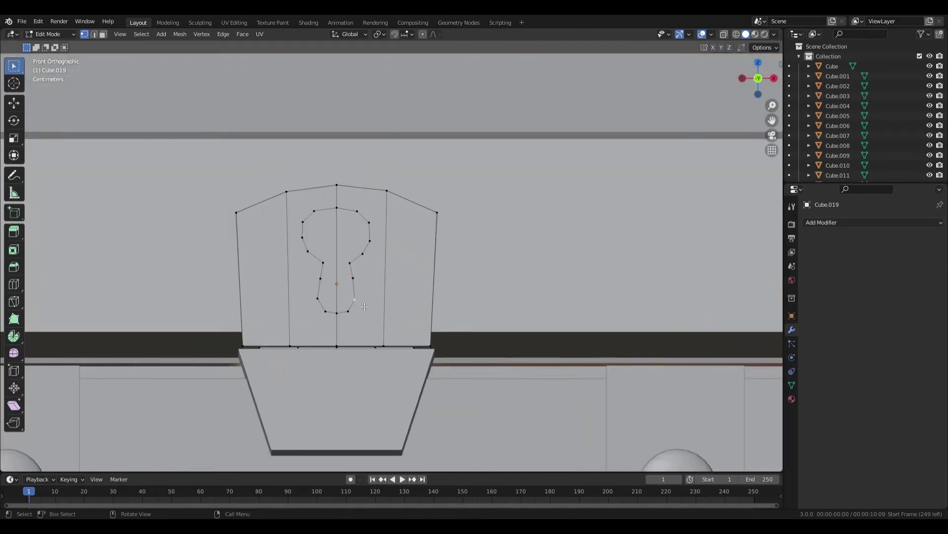
key("g")
left_click(377, 318)
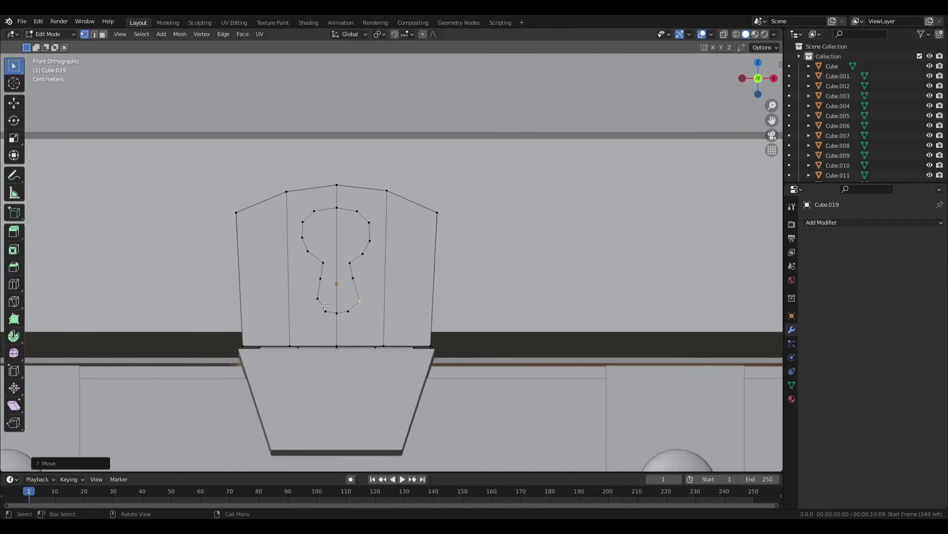
left_click(325, 306)
key("g")
left_click(334, 304)
Step: Connect the keyhole's upper and lower outline vertices to the plate's nearest top and bottom edge vertices on both sides
left_click(362, 212)
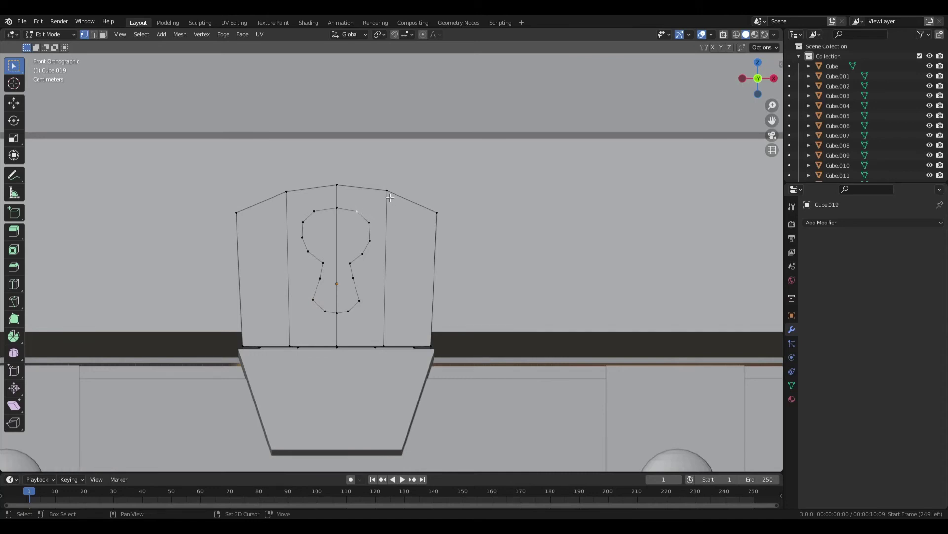
left_click(388, 193, "shift")
key("j")
left_click(314, 211)
left_click(287, 191, "shift")
key("j")
left_click(383, 345, "shift")
key("j")
left_click(312, 307)
left_click(291, 344, "shift")
Step: Delete the two front faces inside the keyhole outline to open the hole
key("3")
left_click(353, 247)
left_click(320, 247, "shift")
key("x")
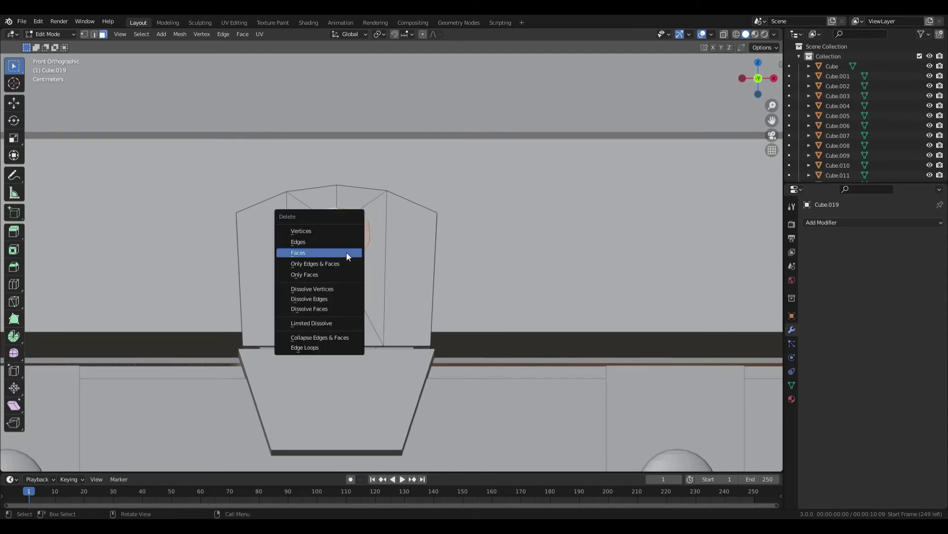
left_click(347, 253)
Step: Examine the keyhole opening from an angle and against the reference chest's lock in the front view
middle_click_drag(461, 293, 394, 270)
key("alt+z")
key("alt+z")
key("Tab")
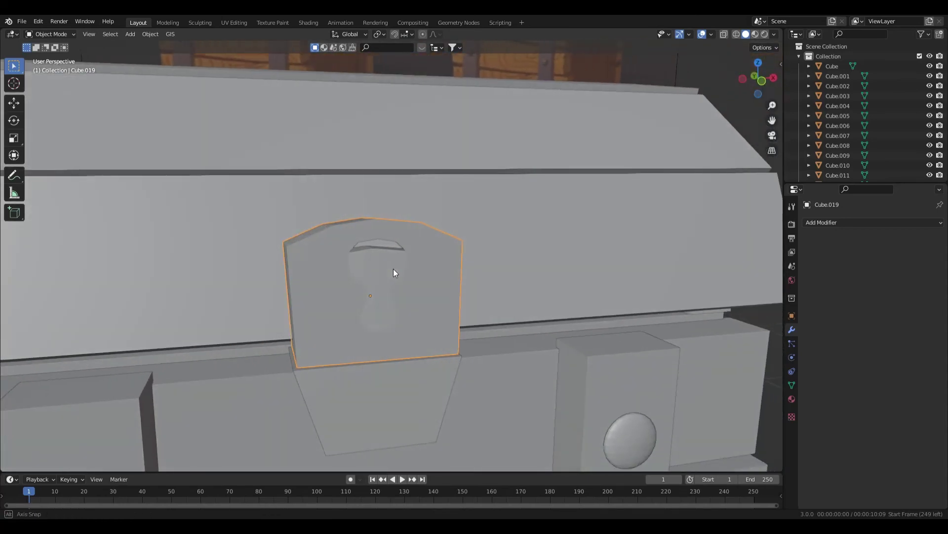
scroll(468, 302, "down", 6)
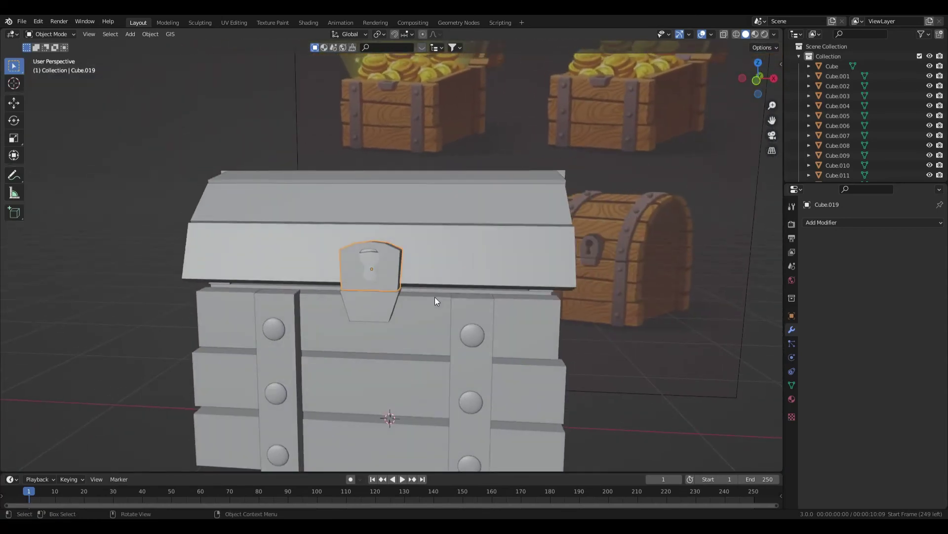
key("KP_1")
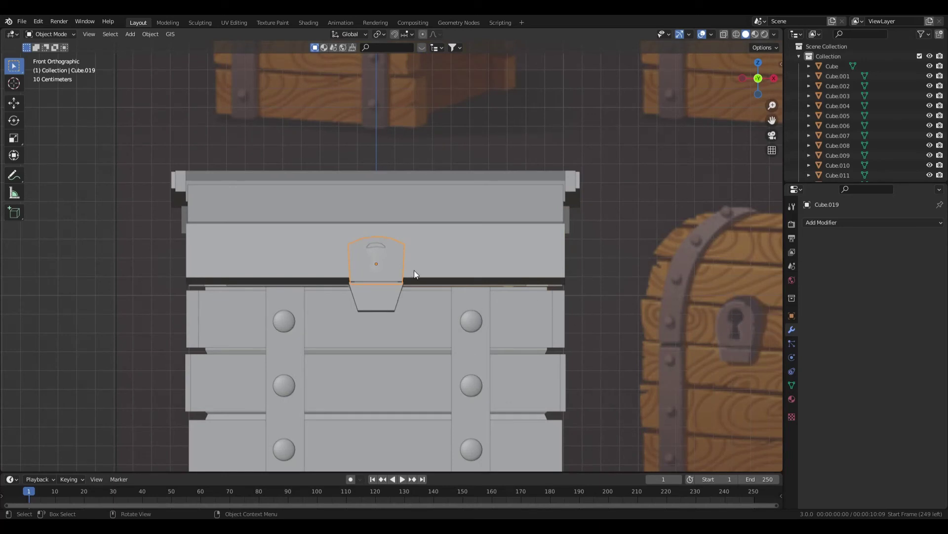
Step: Select the two inner faces behind the keyhole and the cavity's remaining upper vertices, and raise them until the cavity's top edge clears the keyhole
scroll(368, 270, "up", 5)
key("Tab")
scroll(362, 241, "up", 1)
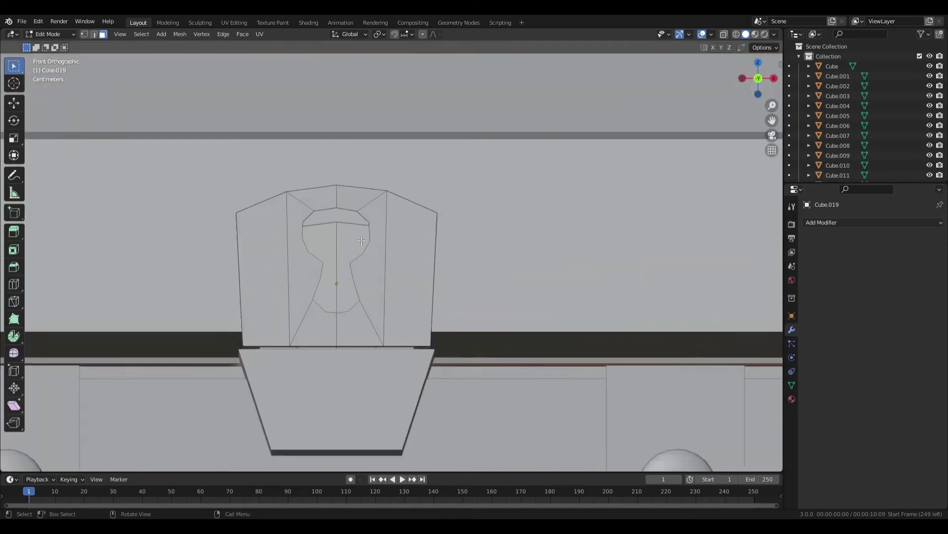
scroll(361, 241, "up", 1)
left_click(367, 245)
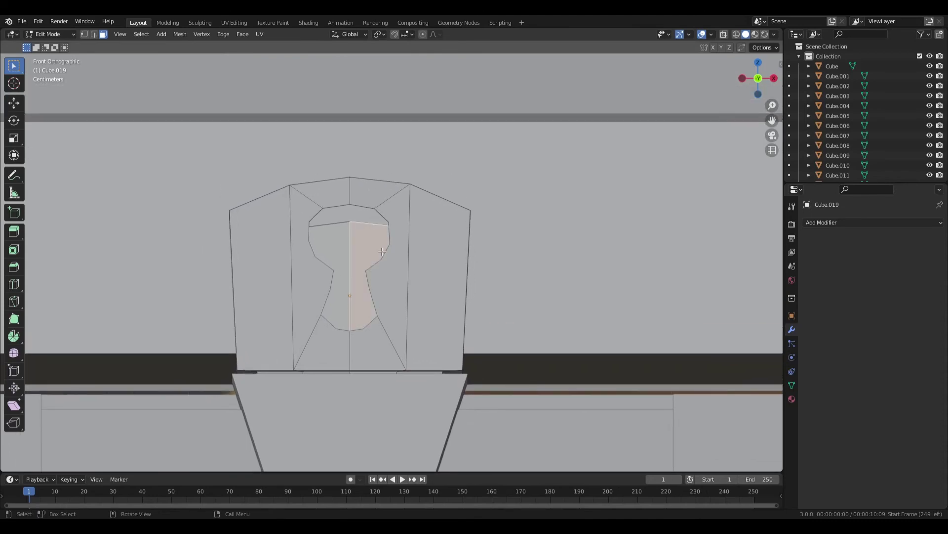
left_click(346, 249, "shift")
middle_click_drag(483, 264, 381, 279)
scroll(330, 290, "down", 3)
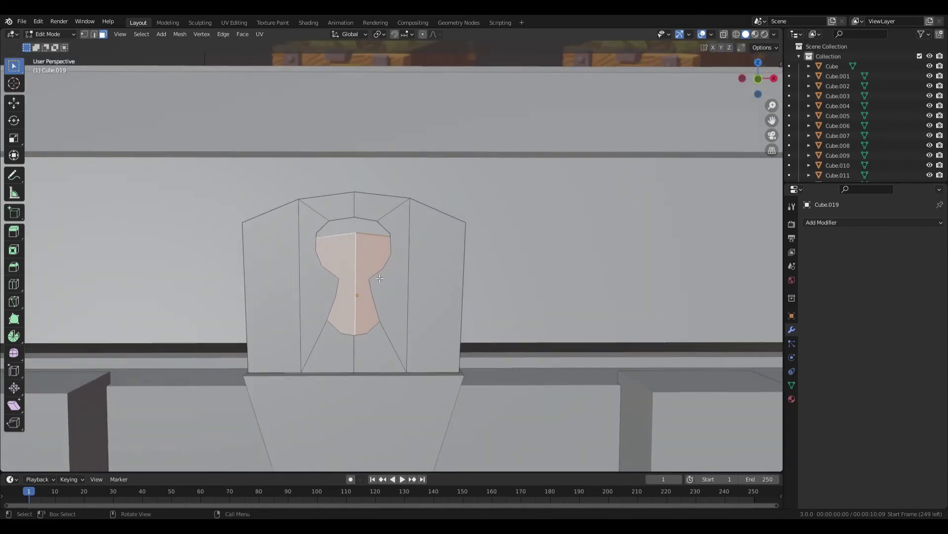
key("alt+z")
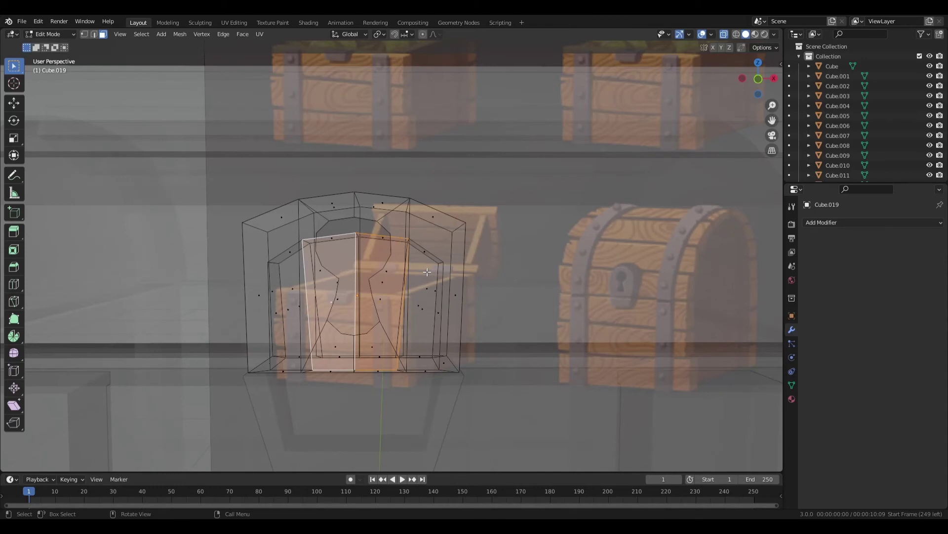
key("1")
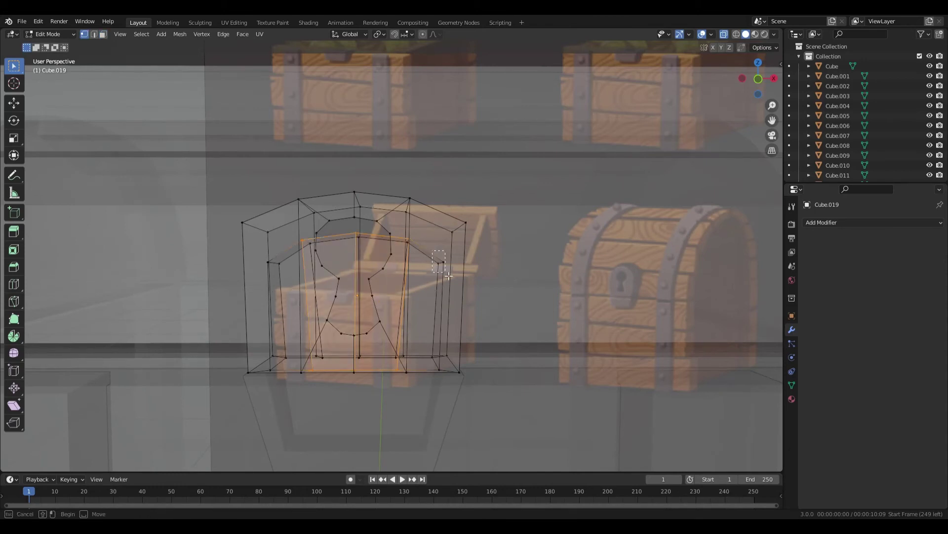
left_click(438, 256, "shift")
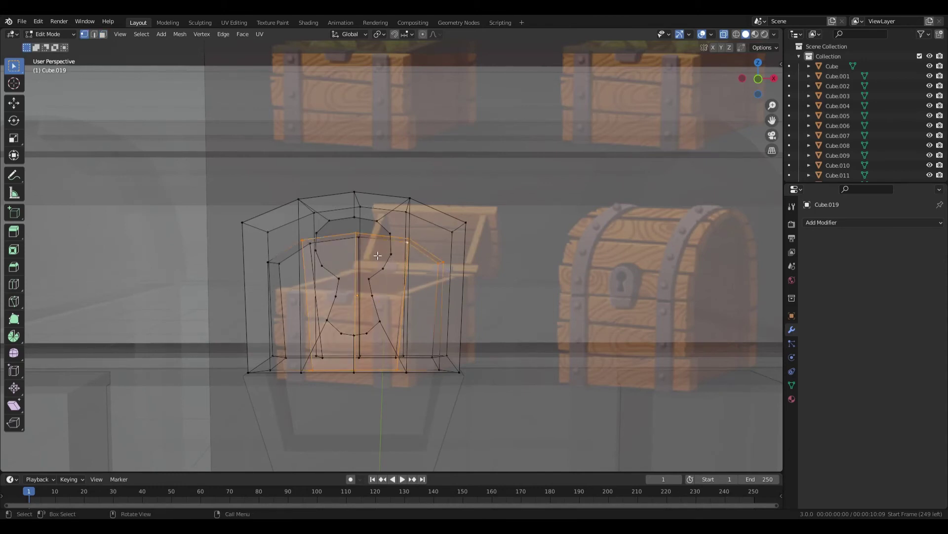
left_click(360, 241, "shift")
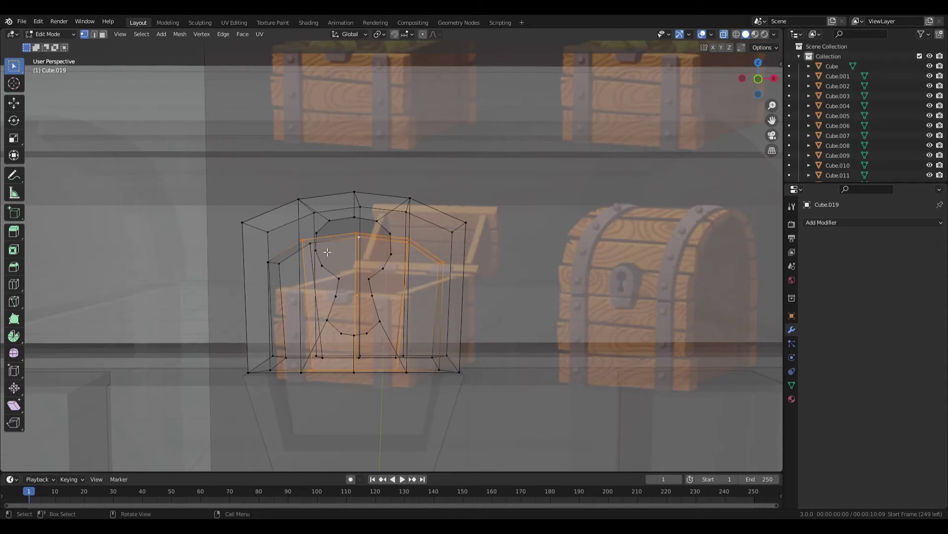
left_click(279, 263, "shift")
key("KP_1")
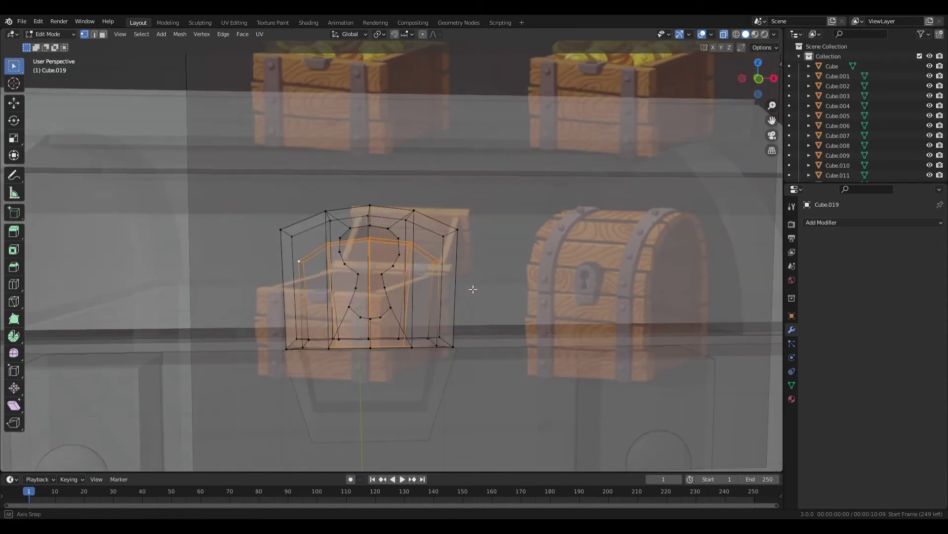
scroll(470, 290, "up", 2)
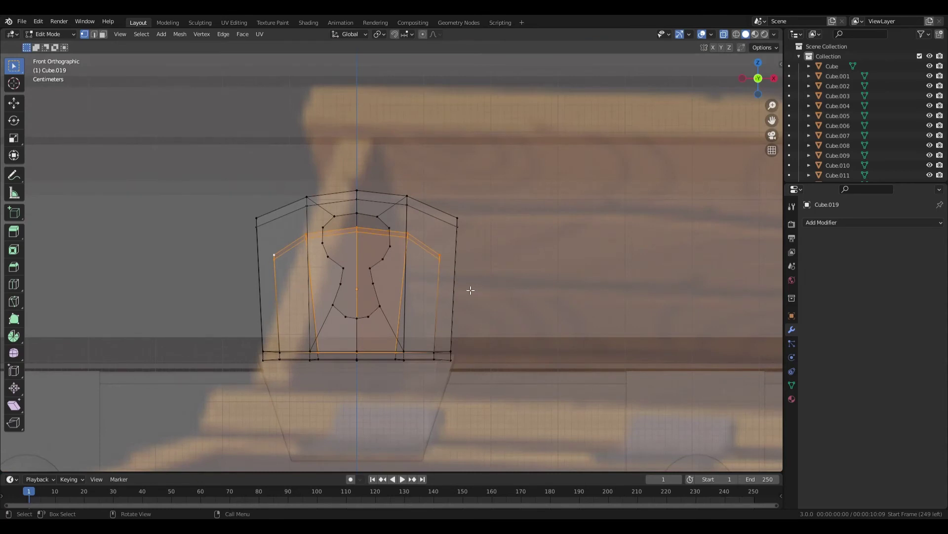
key("g")
left_click(479, 270)
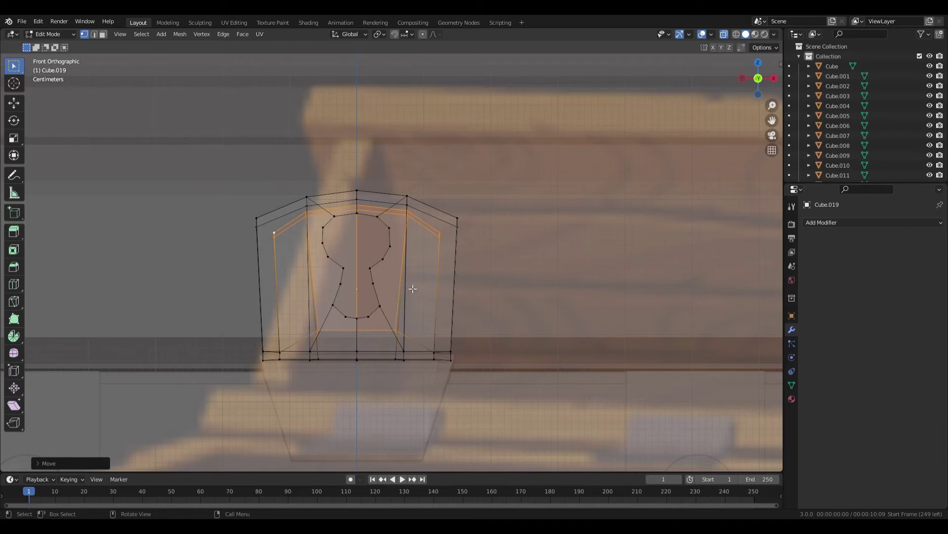
key("Tab")
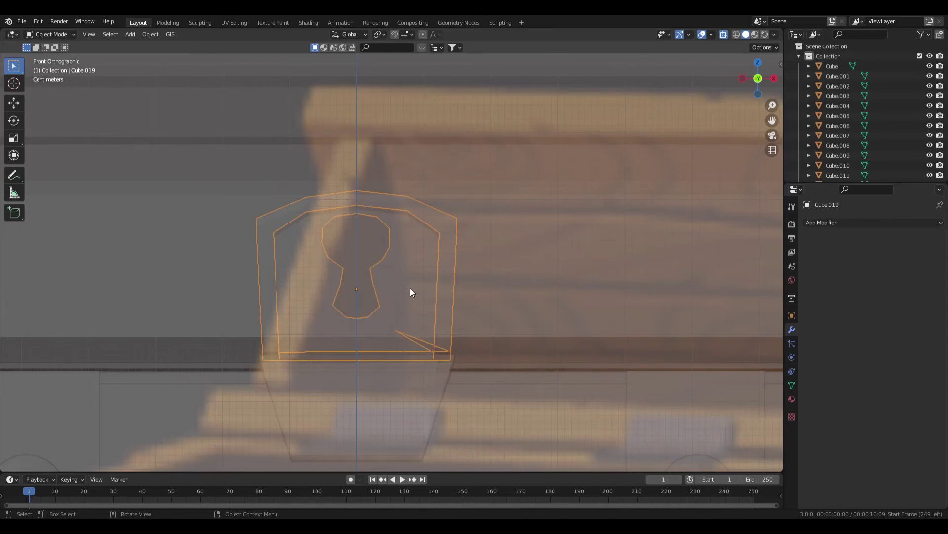
key("alt+z")
scroll(428, 298, "down", 5)
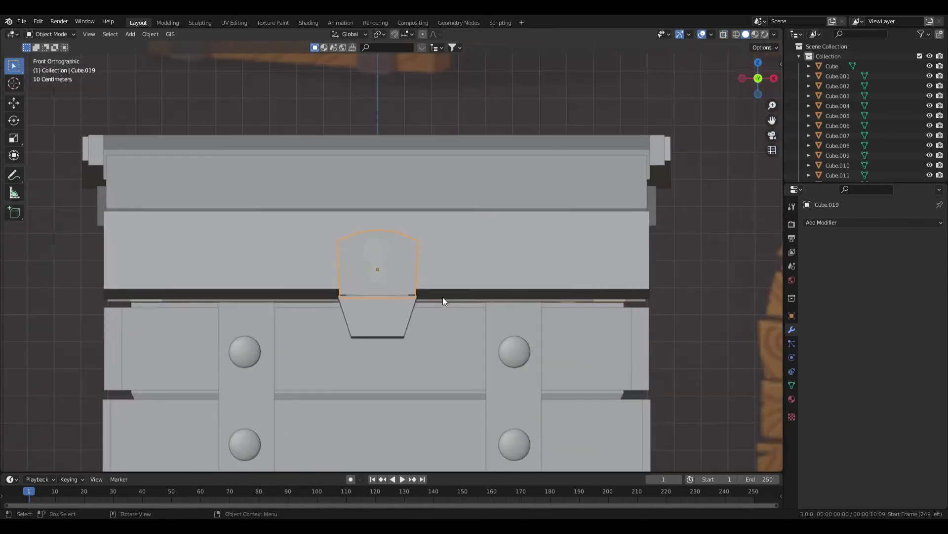
Step: Select all vertices of the keyhole outline and extrude them about 0.02 m inward along Y to give the hole walls
scroll(425, 297, "up", 5)
key("Tab")
scroll(386, 285, "up", 3)
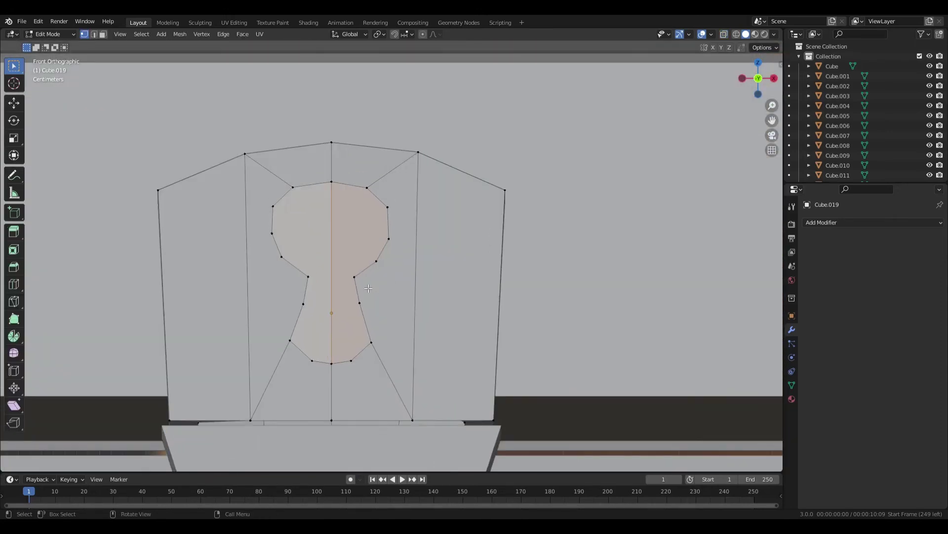
left_click(378, 344)
left_click(361, 304, "shift")
left_click(358, 280, "shift")
left_click(380, 268, "shift")
left_click(389, 239, "shift")
left_click(378, 259, "shift")
left_click(275, 225, "alt")
left_click(333, 184, "shift")
left_click(315, 362, "shift")
left_click(332, 364, "shift")
scroll(399, 272, "down", 3)
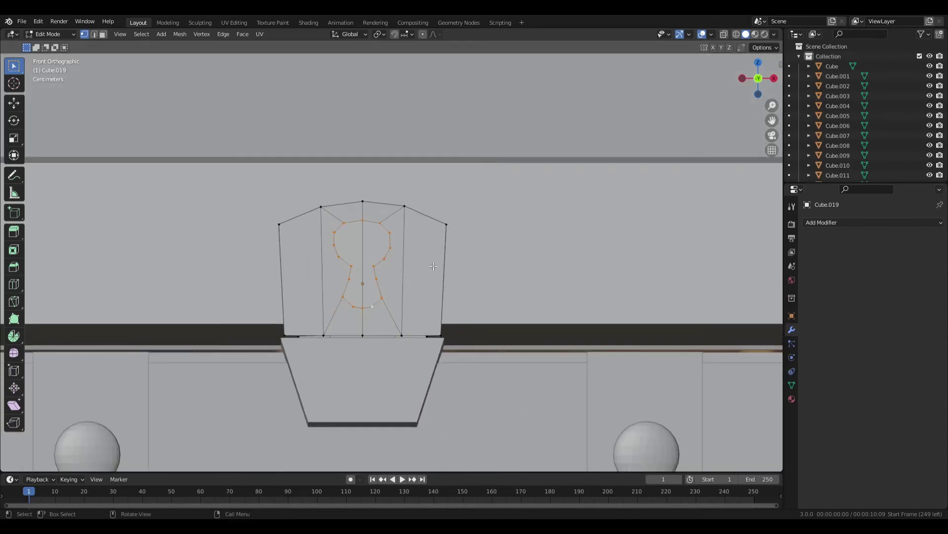
middle_click_drag(399, 273, 388, 277)
scroll(327, 288, "up", 2)
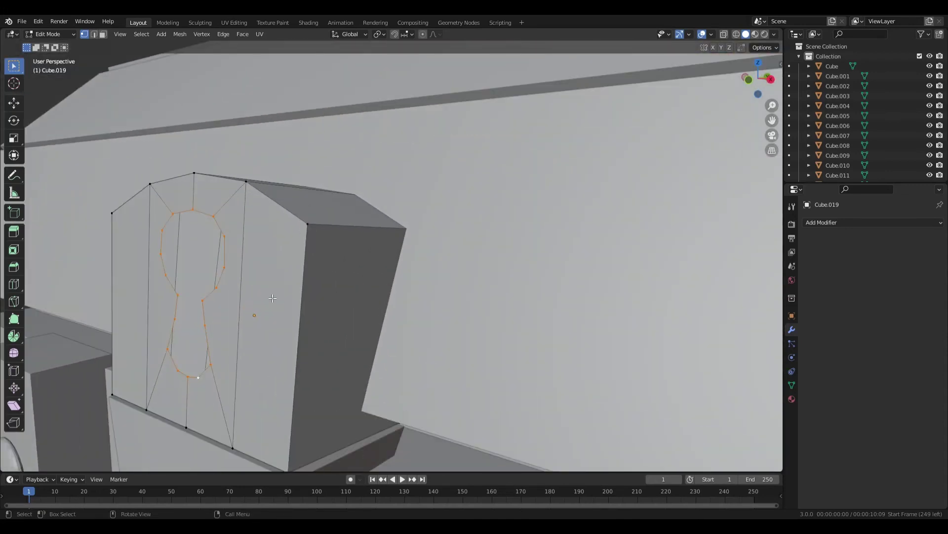
key("g")
key("y")
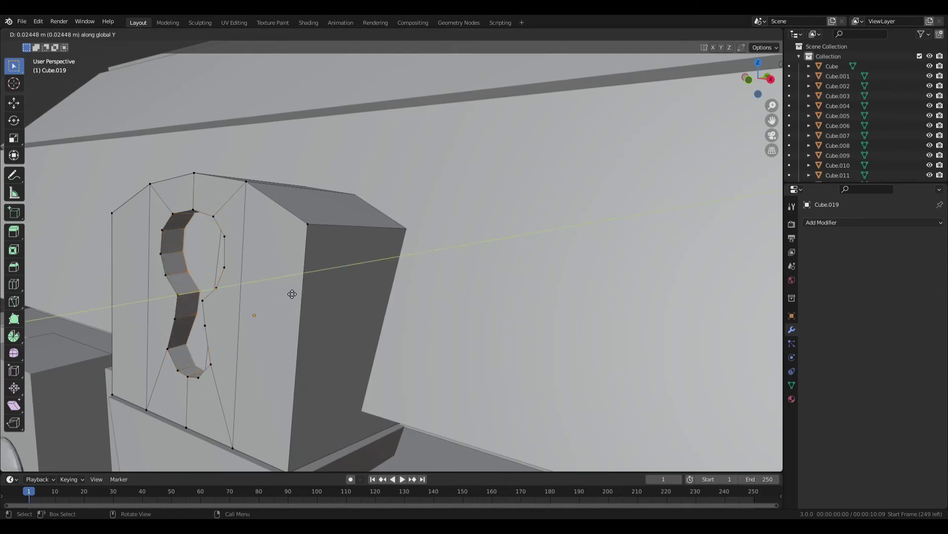
left_click(288, 295)
Step: Scale the extruded inner keyhole outline down slightly to taper the walls, and return to Object Mode
scroll(284, 296, "down", 5)
middle_click_drag(284, 296, 448, 298)
scroll(371, 301, "up", 5)
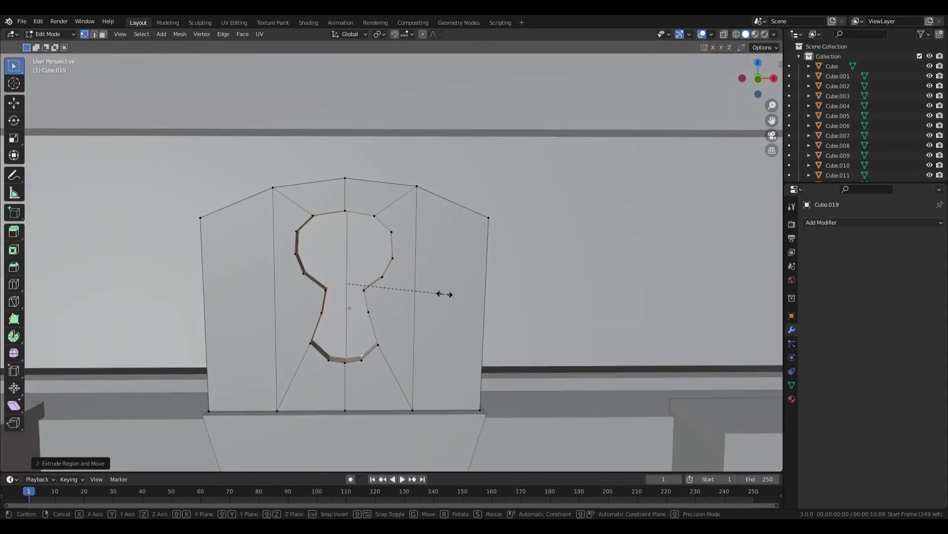
key("s")
left_click(434, 292)
scroll(430, 296, "down", 5)
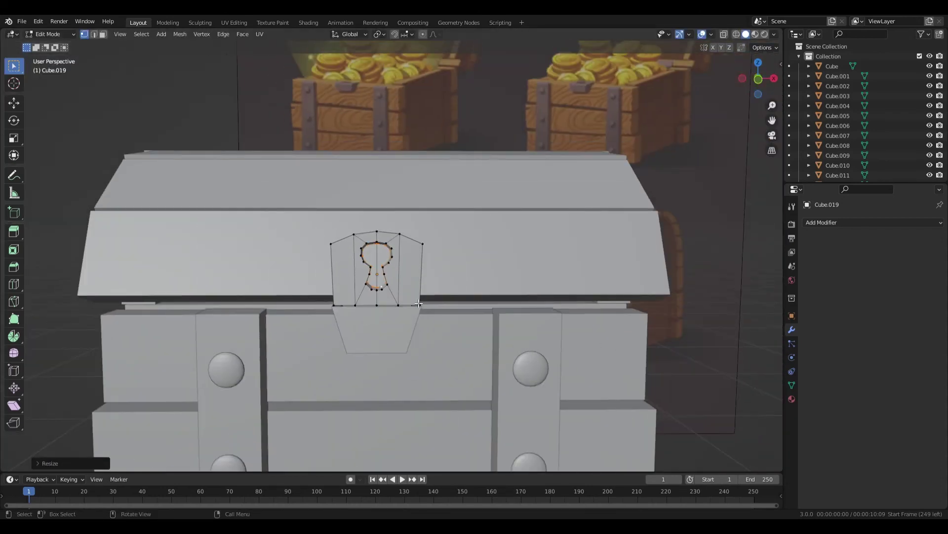
key("alt+z")
key("alt+z")
key("Tab")
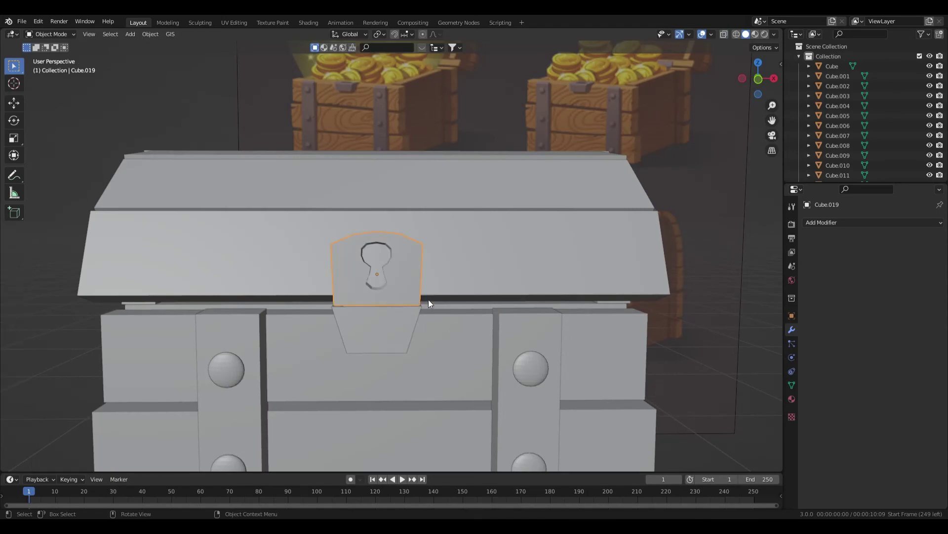
Step: Duplicate the chest body's front-right metal strap, move the copy straight up along Z in front of the lid, and save the file
middle_click_drag(429, 299, 407, 299)
scroll(362, 296, "down", 2)
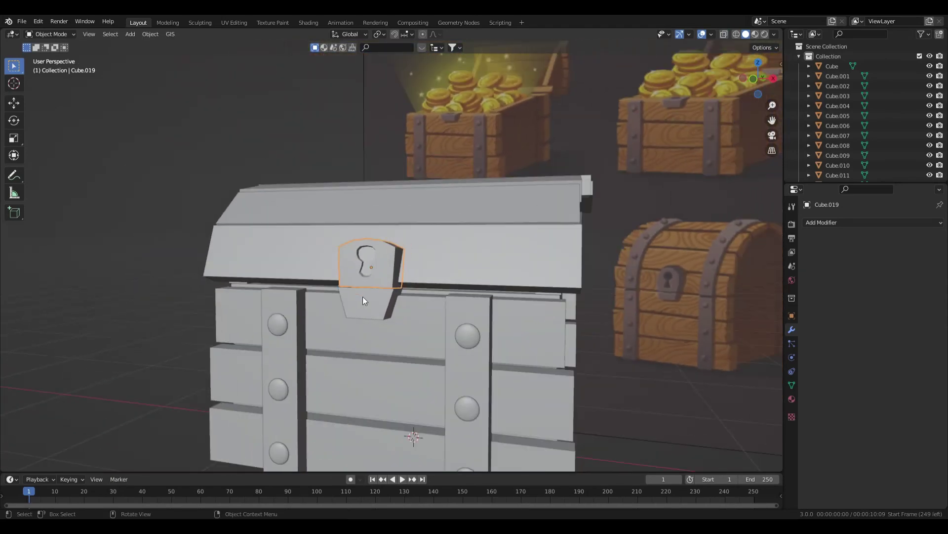
key("KP_1")
scroll(435, 292, "down", 4)
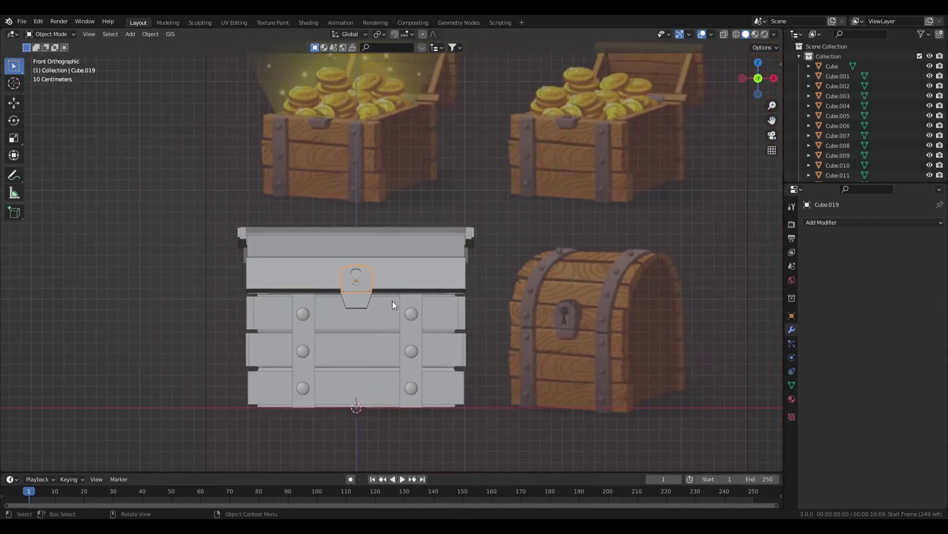
middle_click_drag(417, 296, 414, 293)
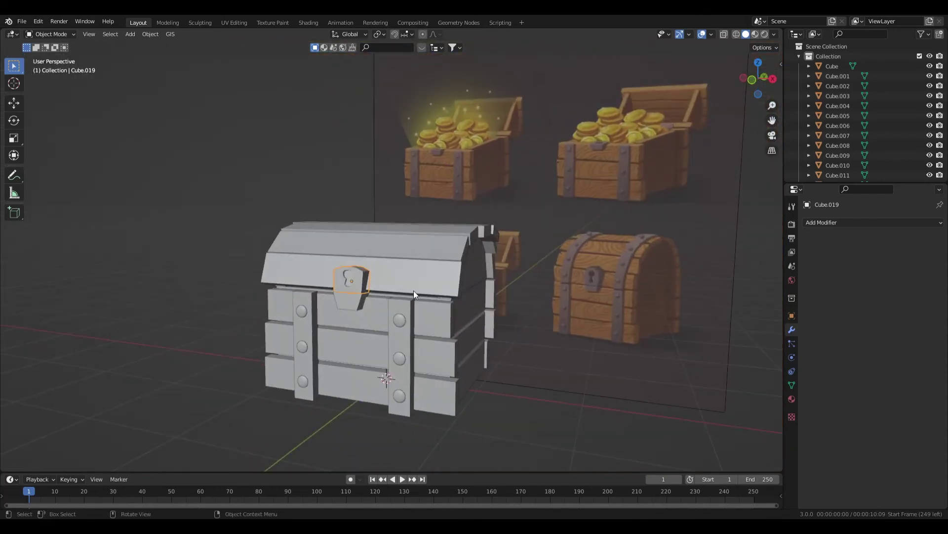
left_click(401, 340)
scroll(405, 333, "up", 2)
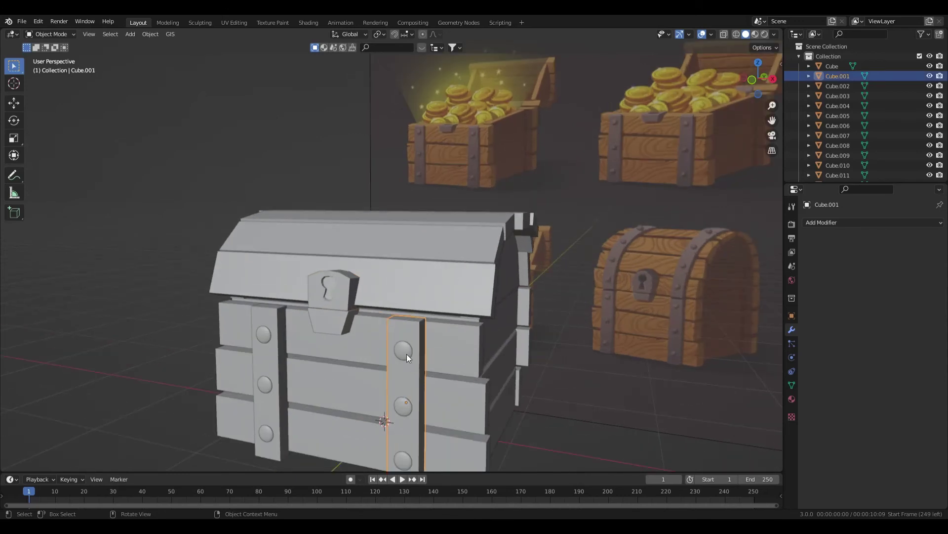
left_click(406, 352)
left_click(416, 377)
key("shift+d")
key("z")
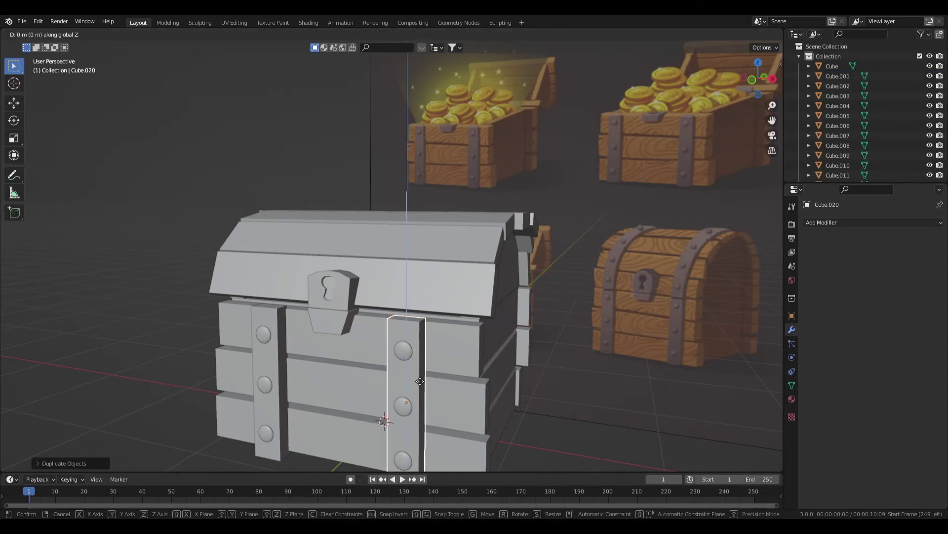
left_click(447, 196)
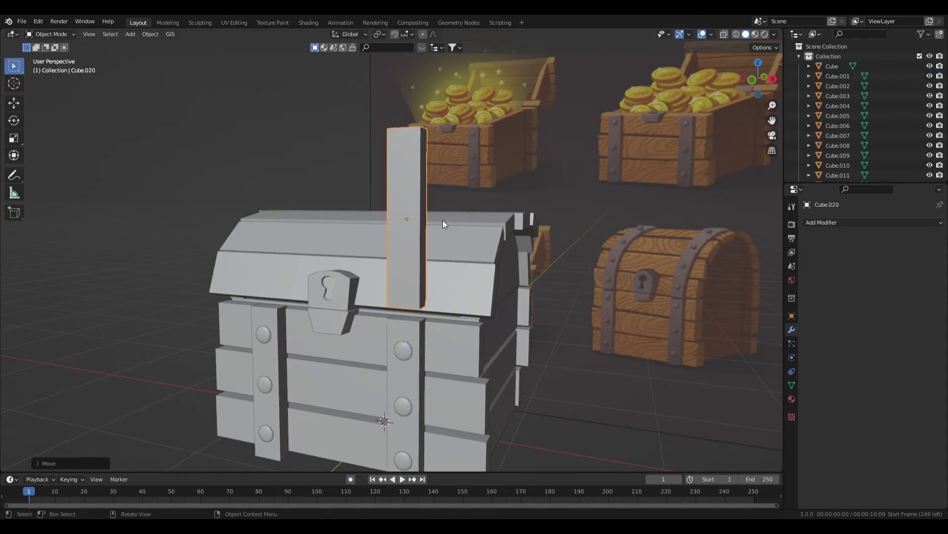
key("ctrl+s")
Step: Lower the copied strap slightly along Z so its base sits just above the body strap
middle_click_drag(443, 220, 496, 314)
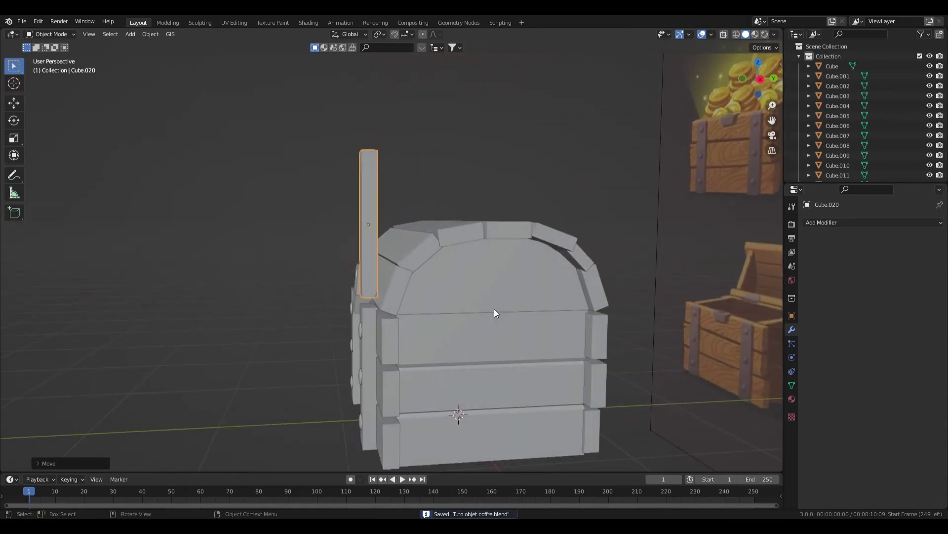
key("g")
key("z")
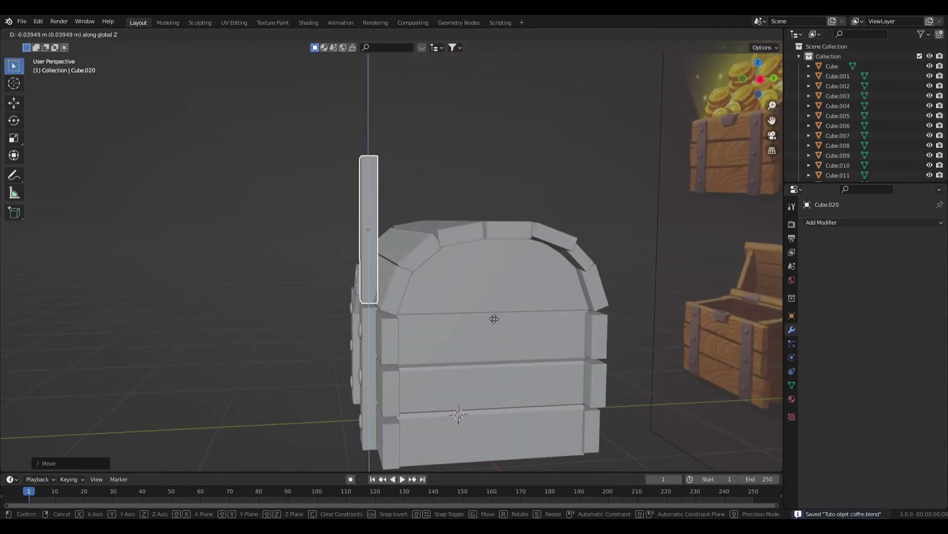
left_click(491, 316)
Step: In the right side view, move the copied strap's top vertices back and down so the strap leans over the curved lid
key("KP_3")
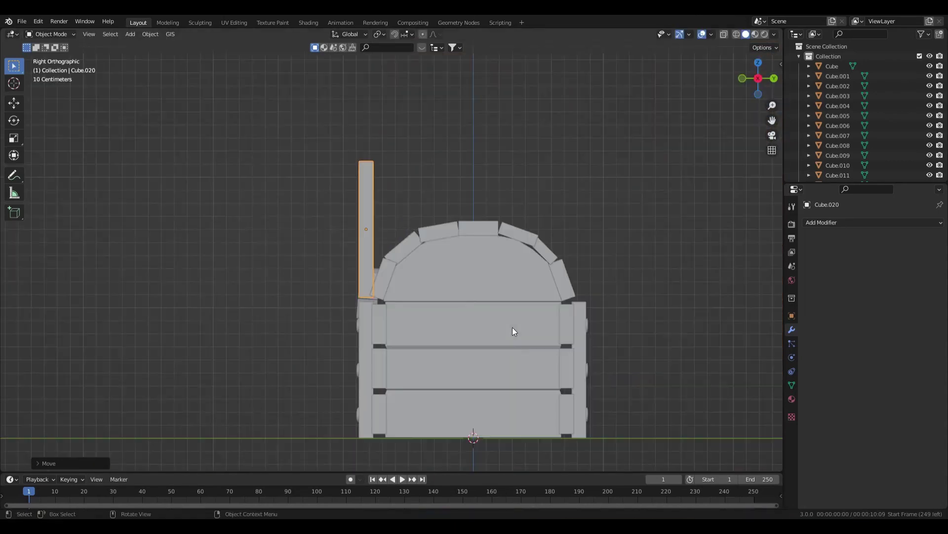
middle_click_drag(499, 321, 402, 352, "shift")
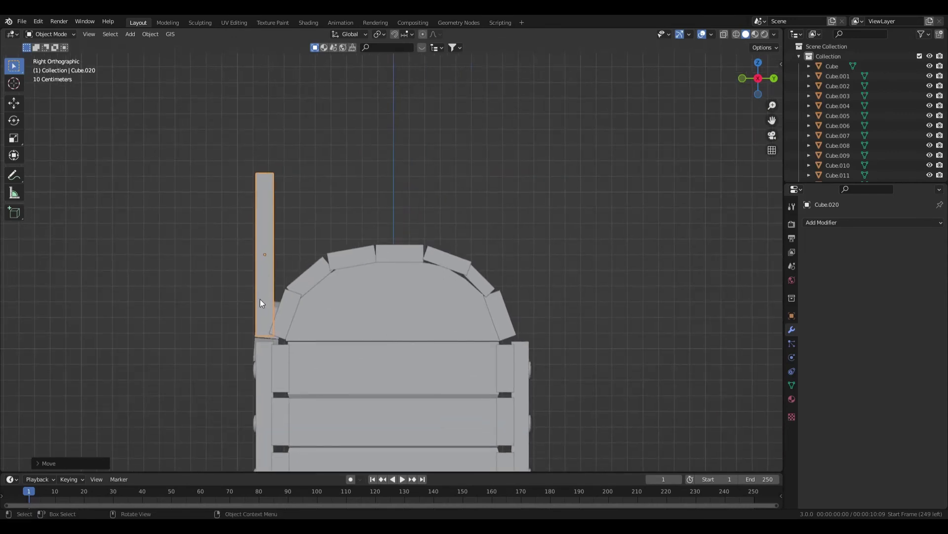
scroll(521, 304, "down", 6)
scroll(521, 304, "up", 6)
key("Tab")
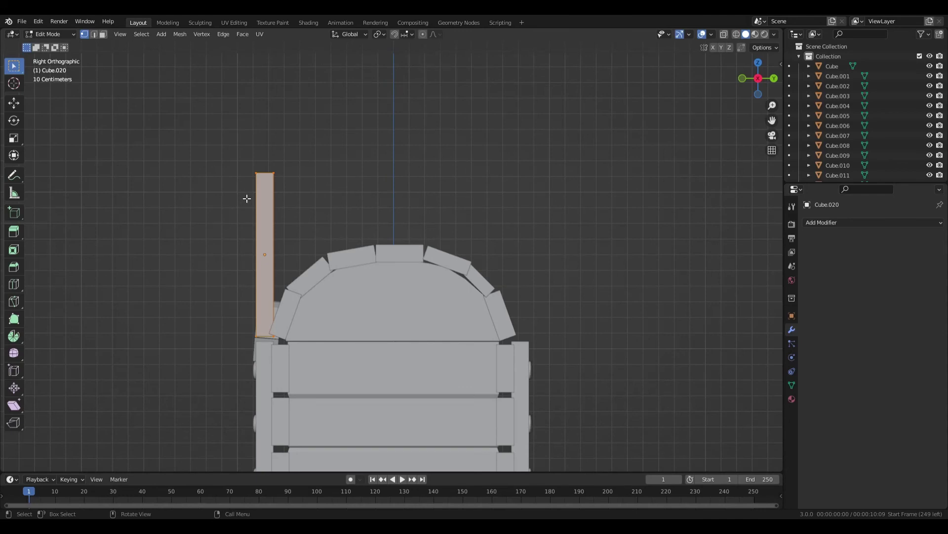
left_click_drag(231, 157, 318, 190)
key("alt+z")
left_click_drag(226, 159, 338, 186)
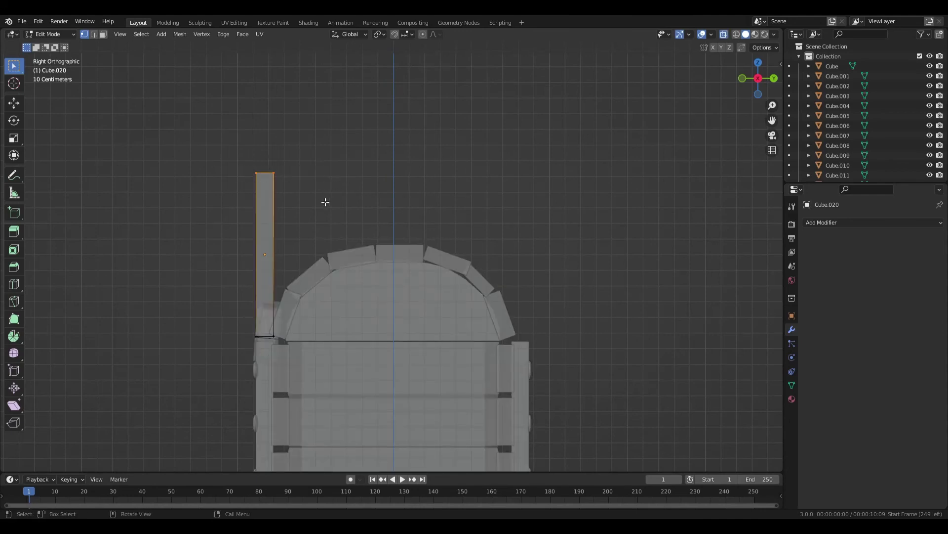
key("g")
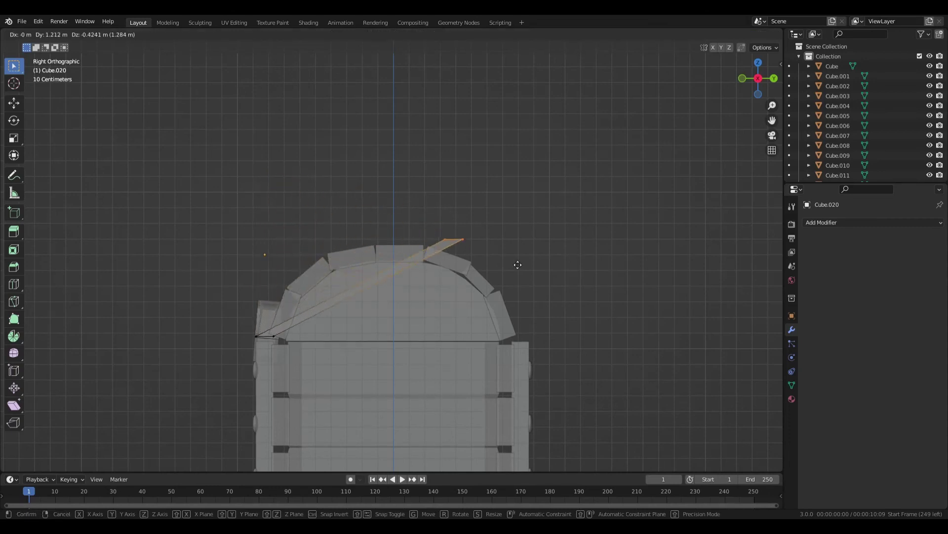
left_click(449, 228)
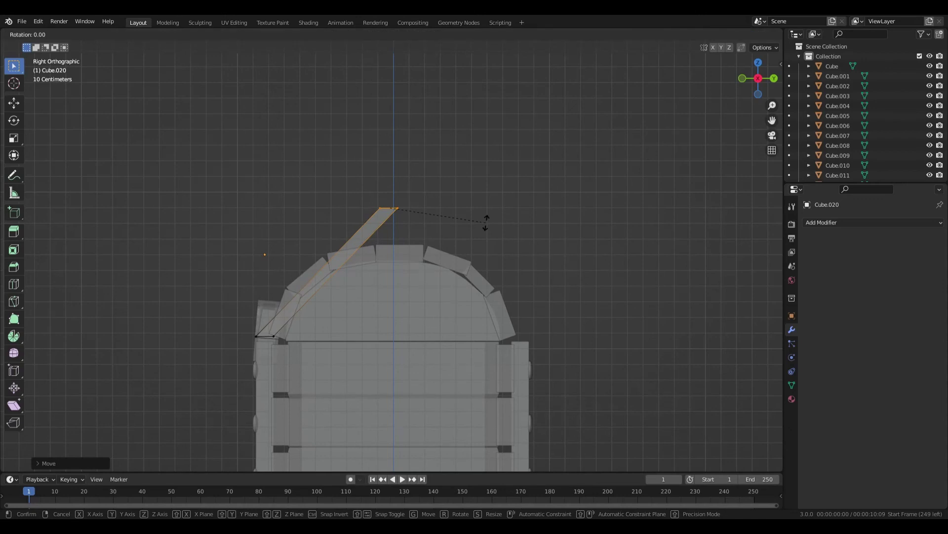
Step: Rotate the leaning strap's top end to square it with the strap's slope
left_click(475, 221)
key("g")
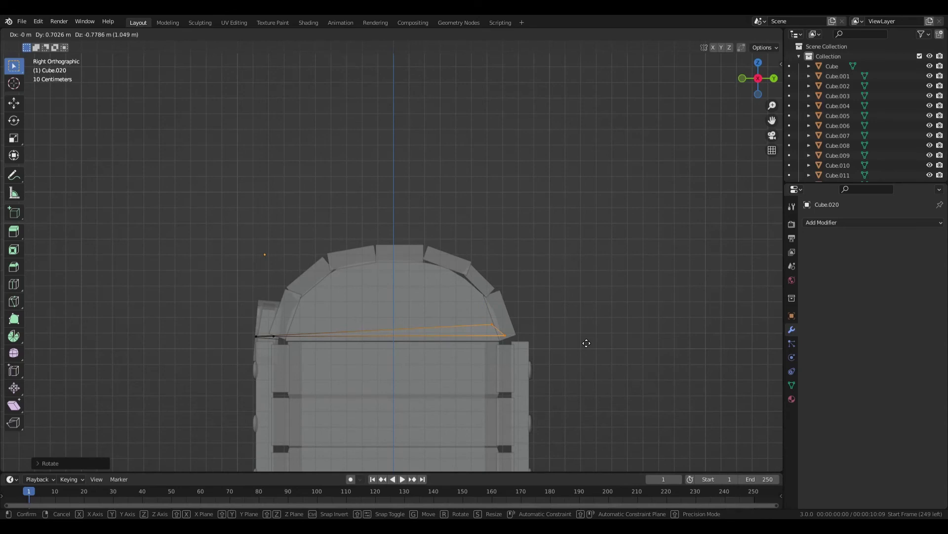
key("Escape")
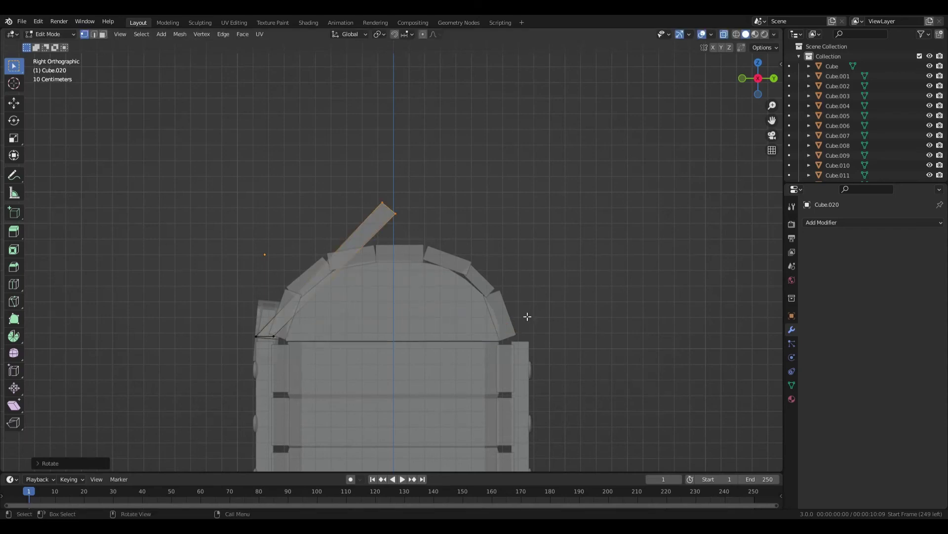
Step: Undo the top-end edits on the strap, include its base vertices, and rotate the whole straight strap to slope toward the lid
key("ctrl+z")
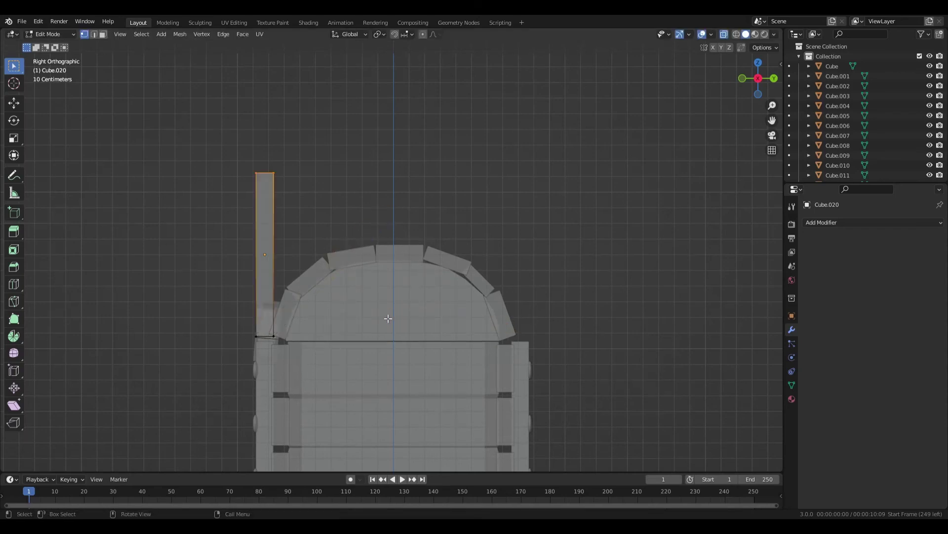
left_click_drag(250, 333, 280, 343, "shift")
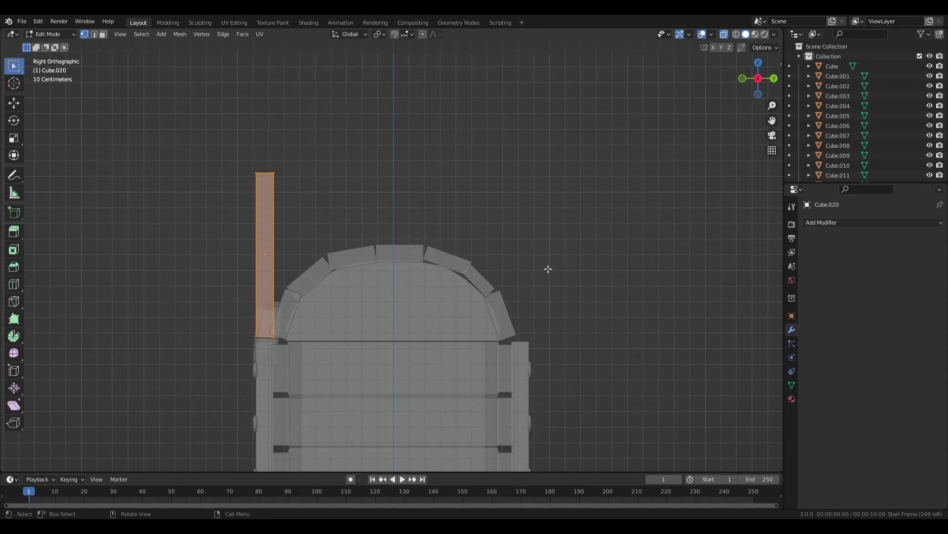
key("r")
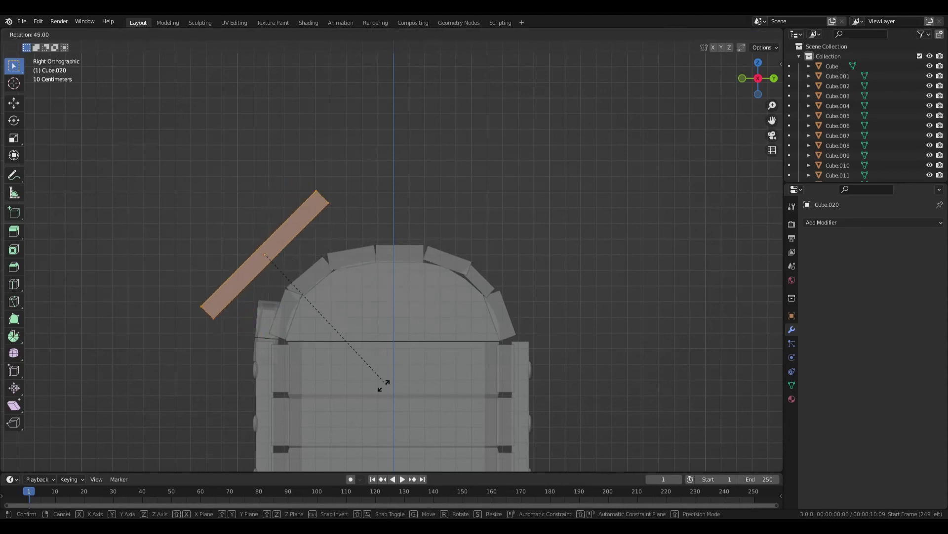
left_click(331, 383)
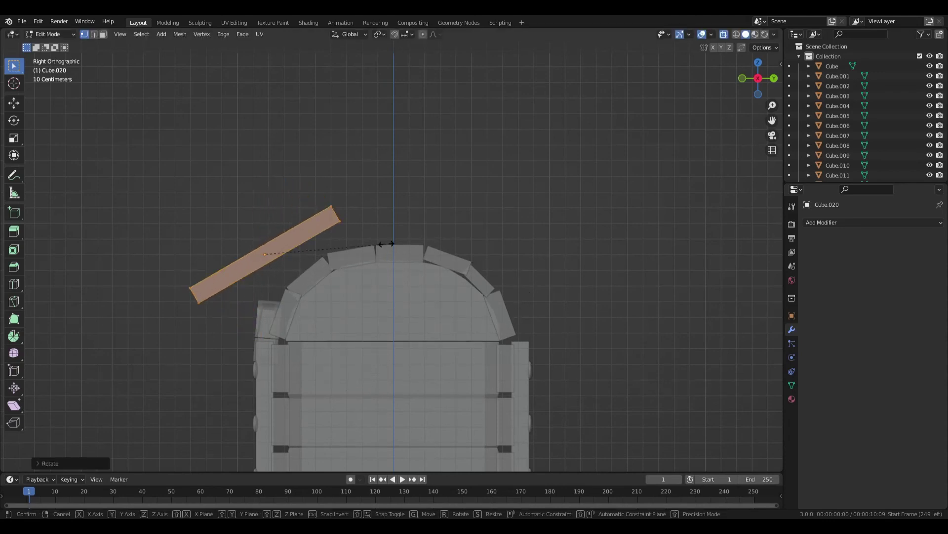
key("s")
left_click(432, 238)
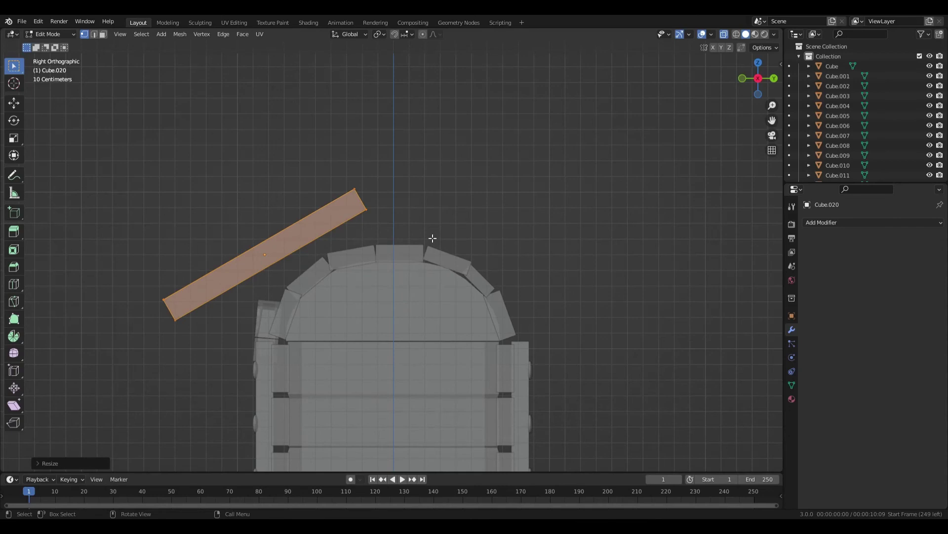
key("ctrl+z")
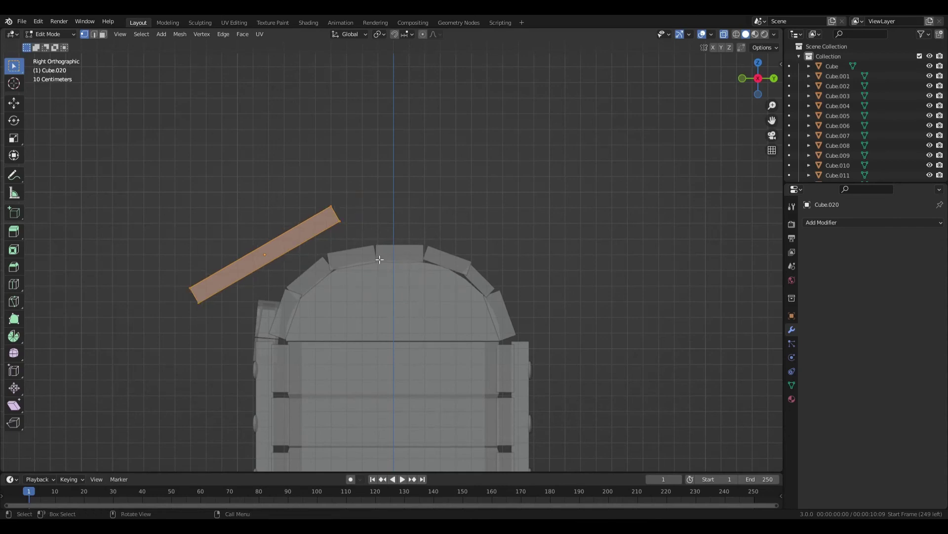
Step: In Object Mode, move the strap back along Y over the lid and rotate it until it lies horizontal
key("Tab")
key("g")
key("y")
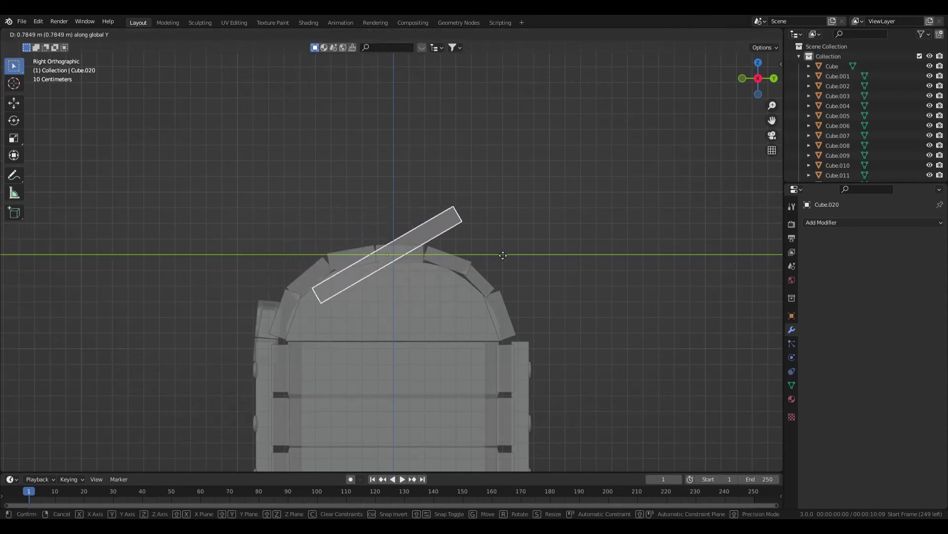
left_click(490, 249)
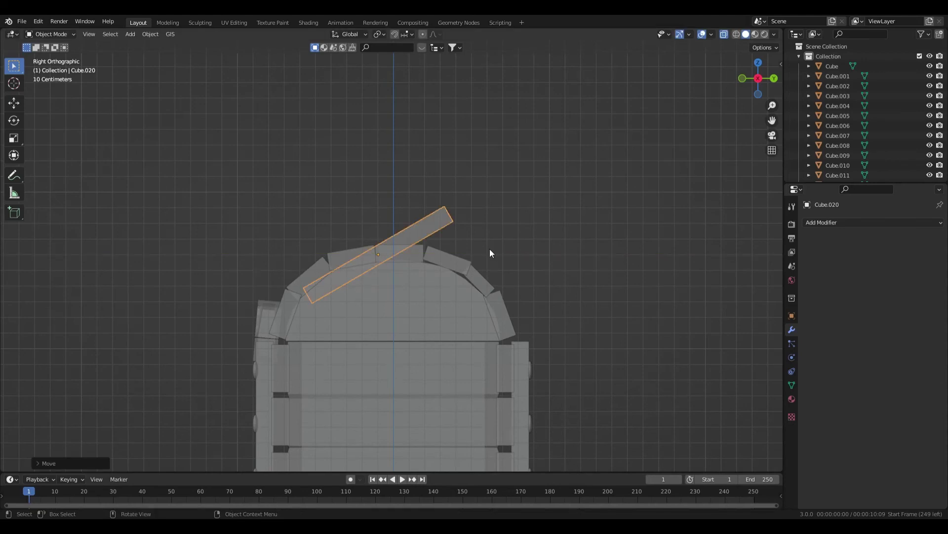
key("r")
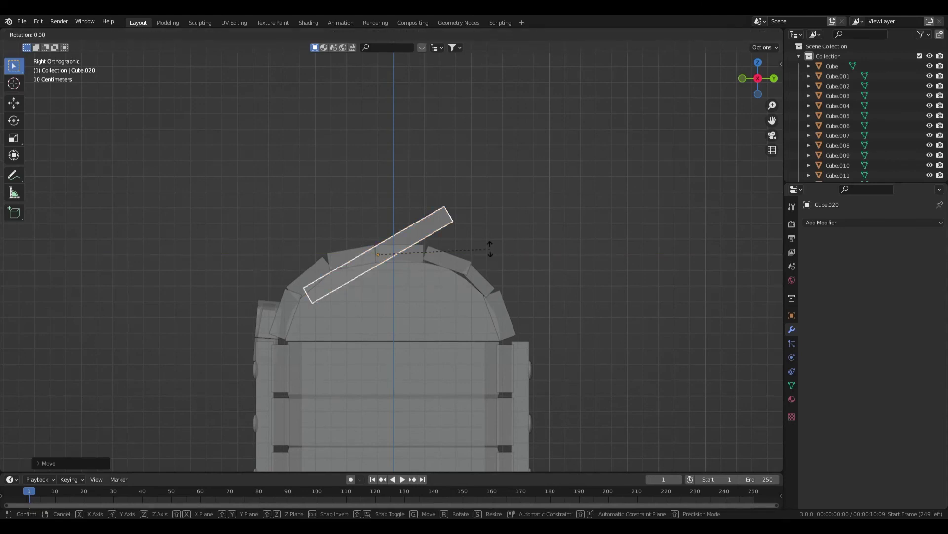
left_click(478, 306)
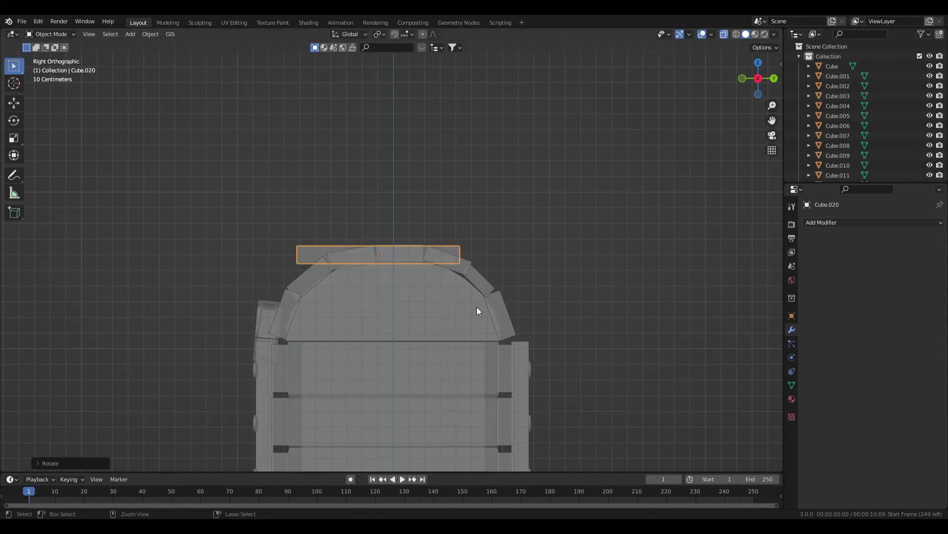
Step: Raise the horizontal strap along Z so it rests just above the top of the lid
key("g")
key("z")
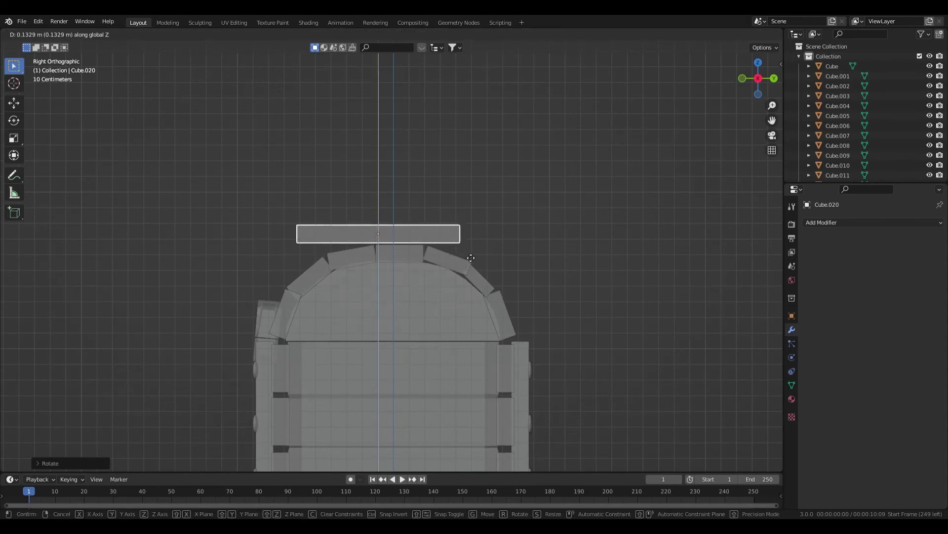
left_click(464, 256)
Step: Scale the strap down along global Z to make it thinner
middle_click_drag(464, 252, 484, 287)
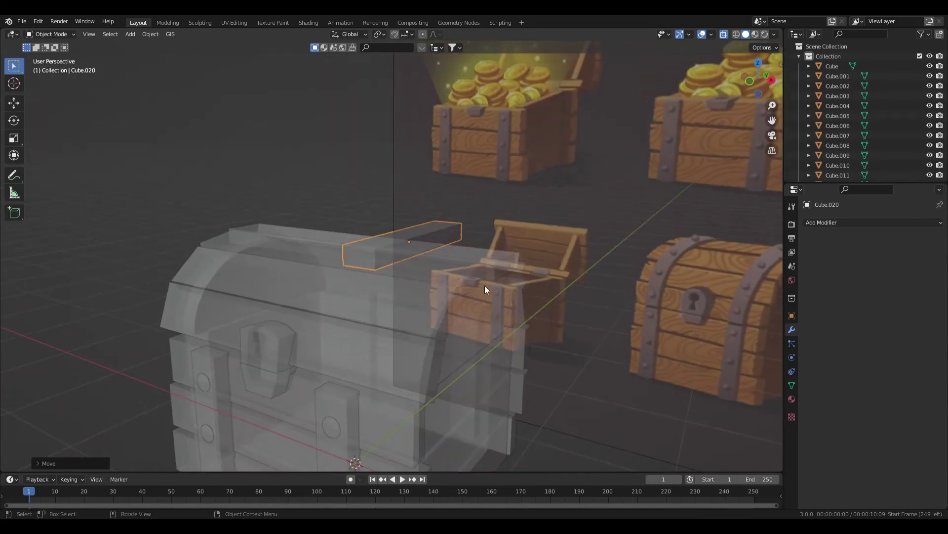
key("s")
key("z")
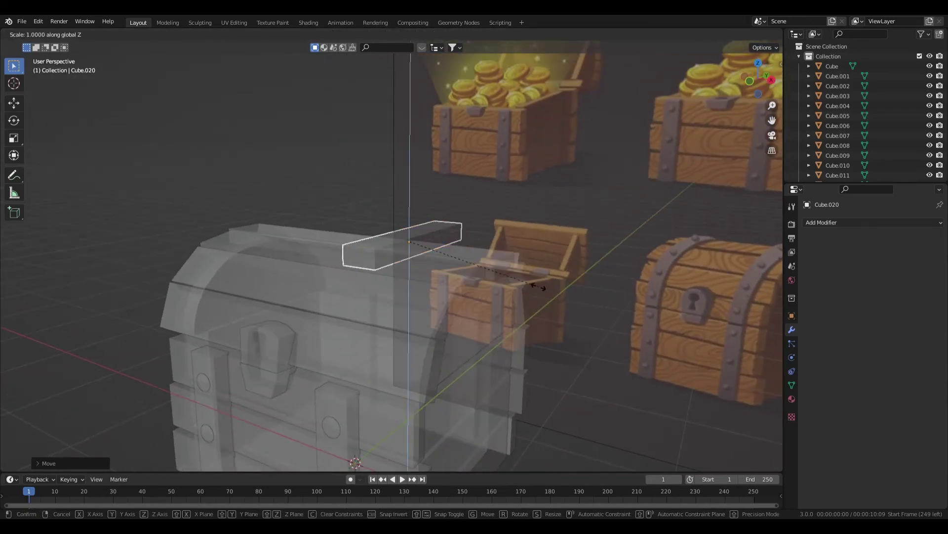
key("z")
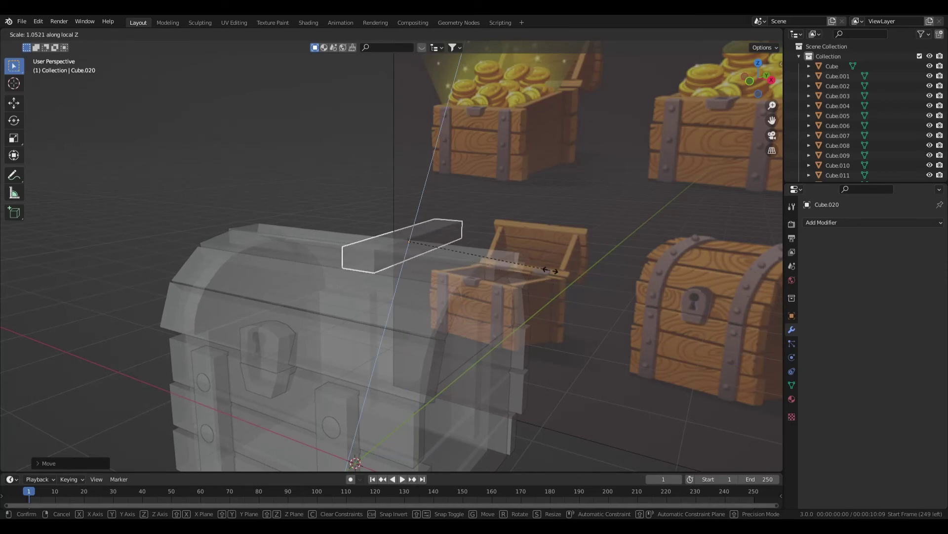
key("z")
key("z")
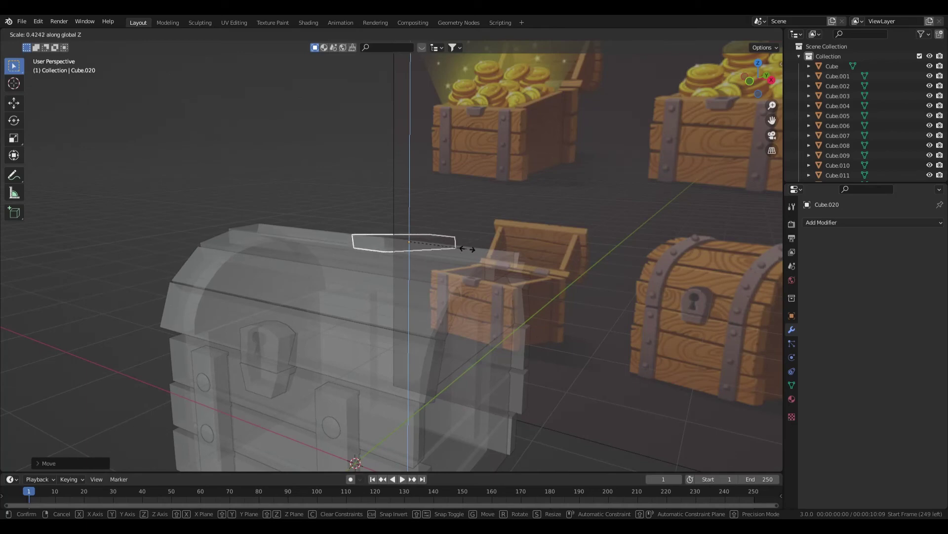
left_click(514, 271)
Step: In the right side view, fine-tune the strap's Z scale and rotate the tilted strap closer to horizontal
middle_click_drag(522, 276, 450, 277)
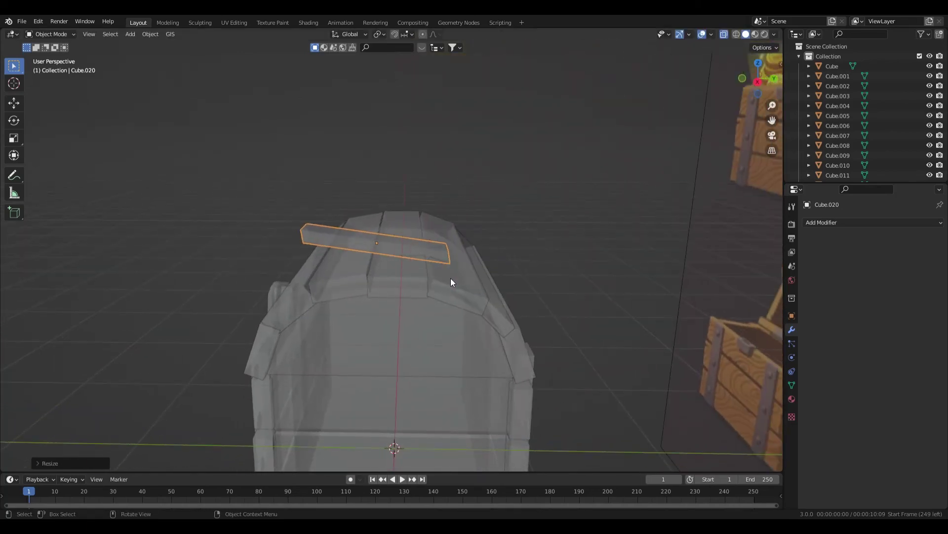
key("KP_3")
key("s")
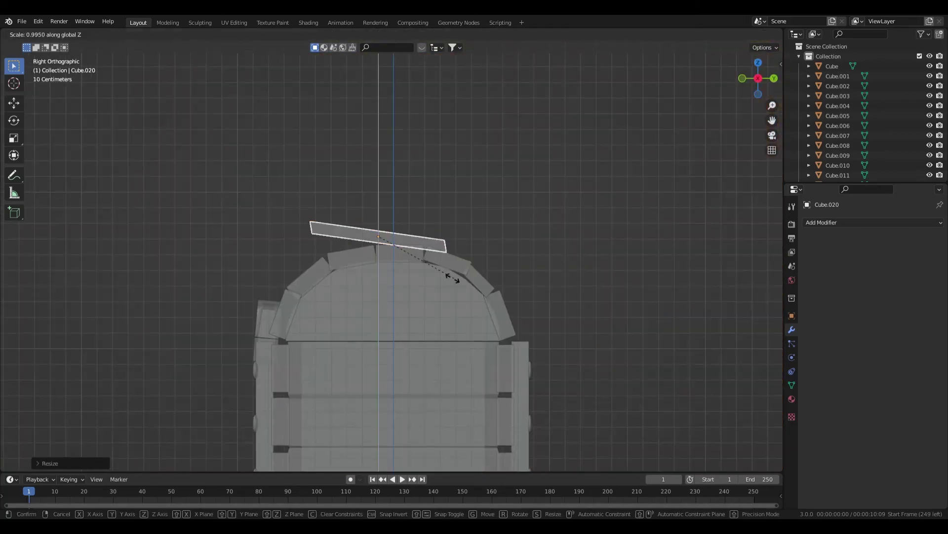
left_click(447, 273)
key("r")
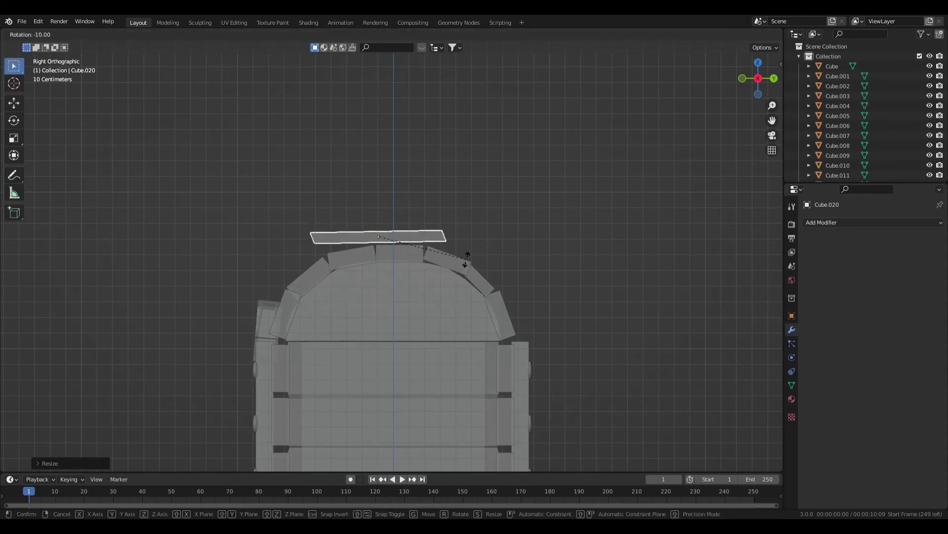
left_click(466, 262)
Step: Scale the strap up uniformly to about 1.4 so it spans more of the lid's top
key("s")
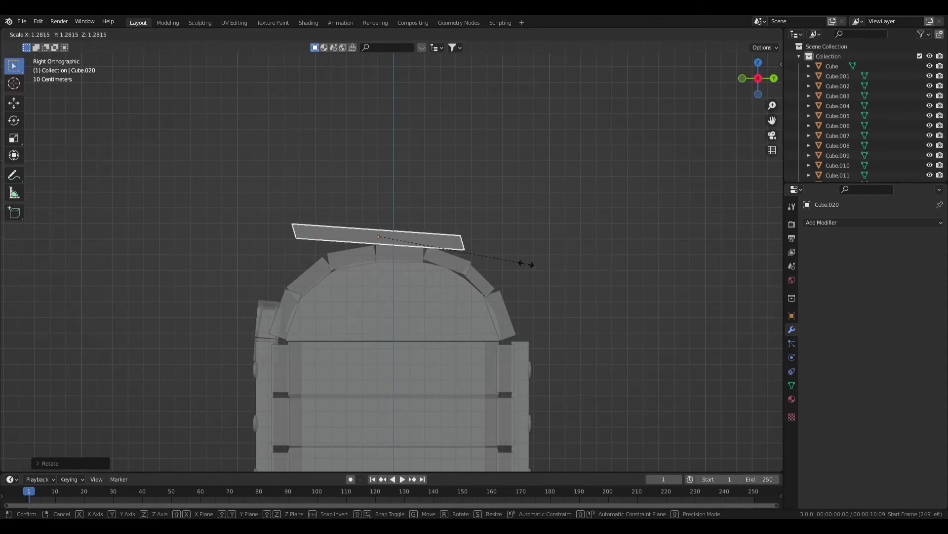
key("y")
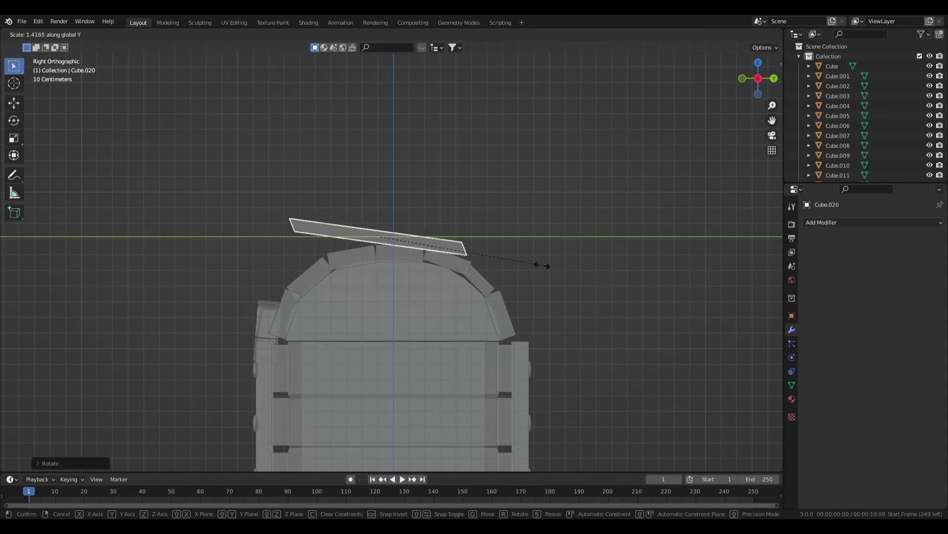
key("y")
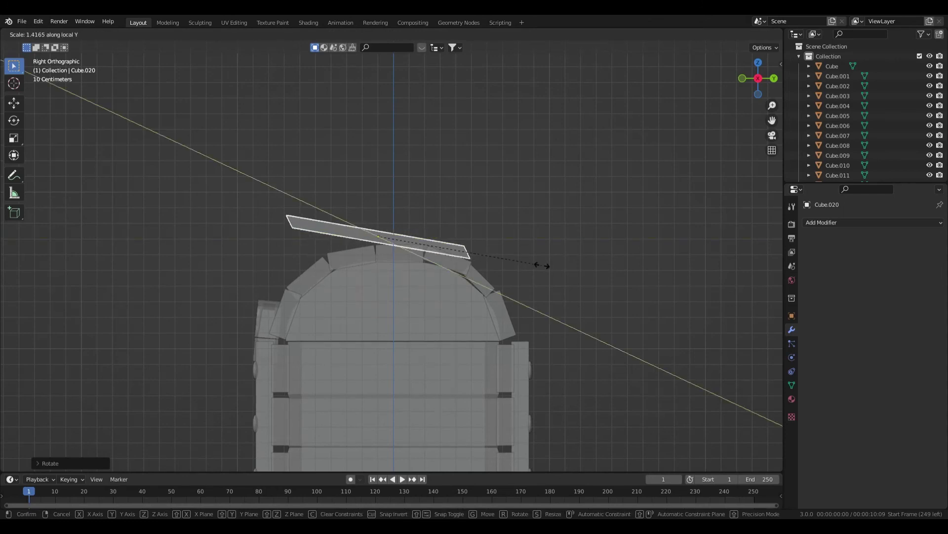
left_click(542, 268)
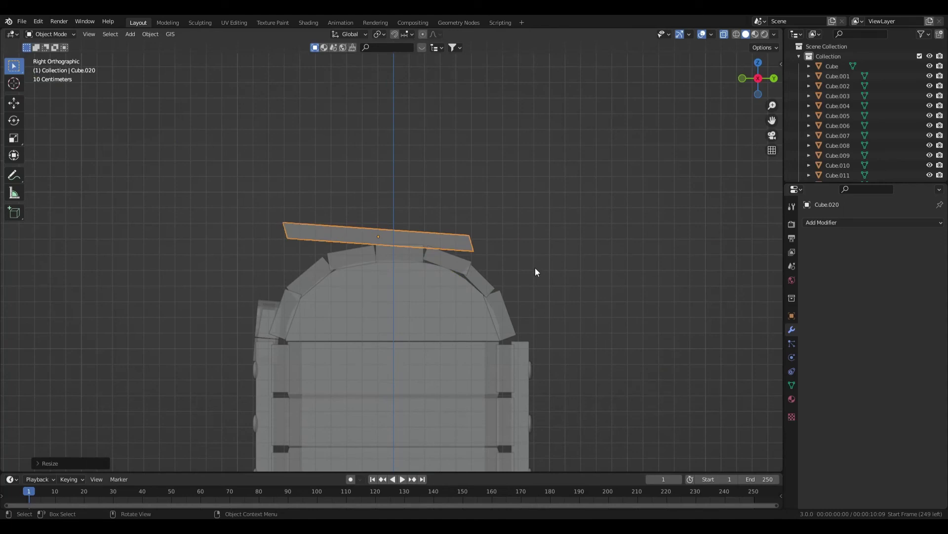
Step: In the right side view, rotate the strap's whole mesh in Edit Mode by about -2 degrees to level it
middle_click_drag(481, 281, 455, 288)
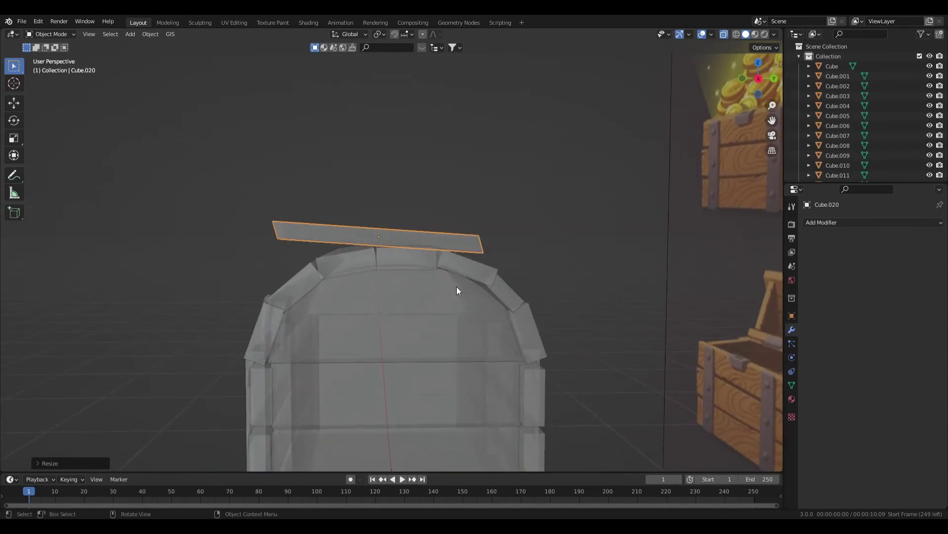
key("KP_3")
key("Tab")
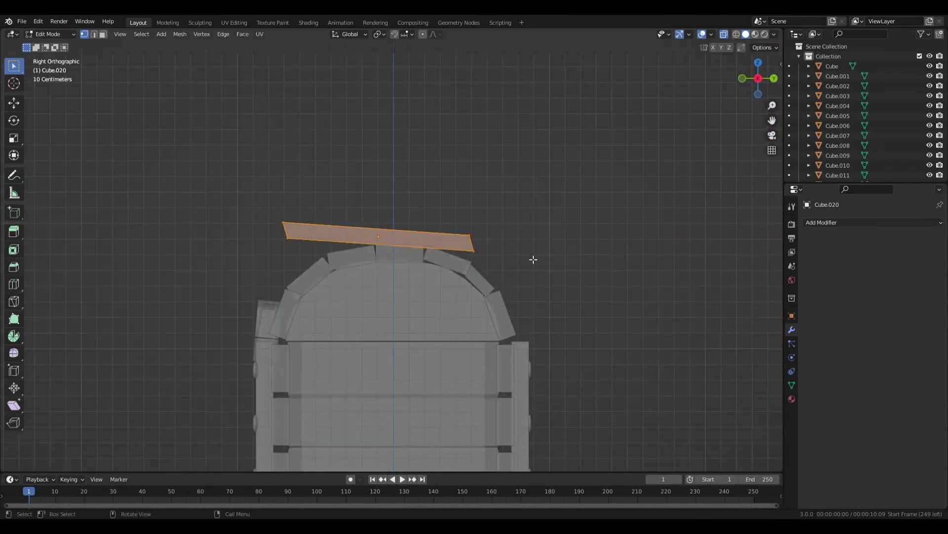
key("r")
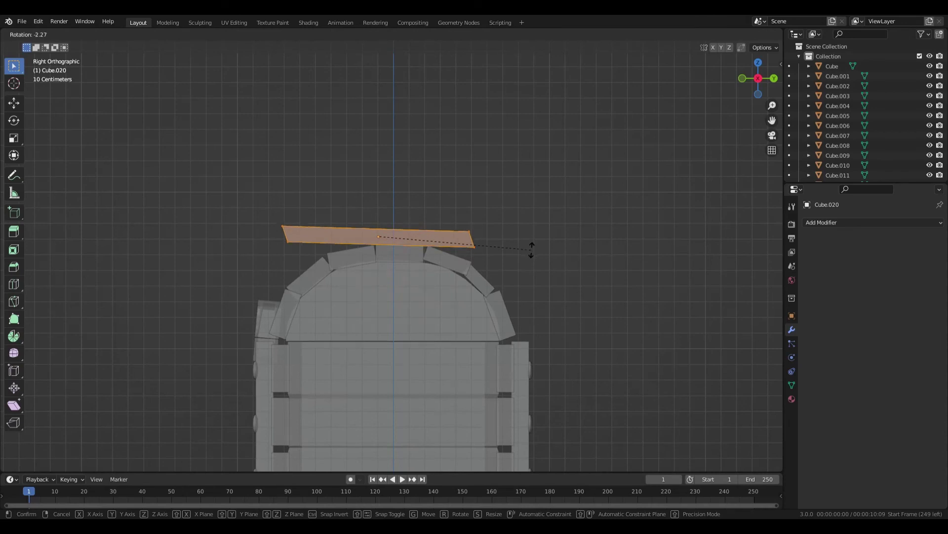
left_click(533, 247)
Step: Rotate the vertices at the strap's back end and front end so both slanted ends stand vertical
left_click(470, 231)
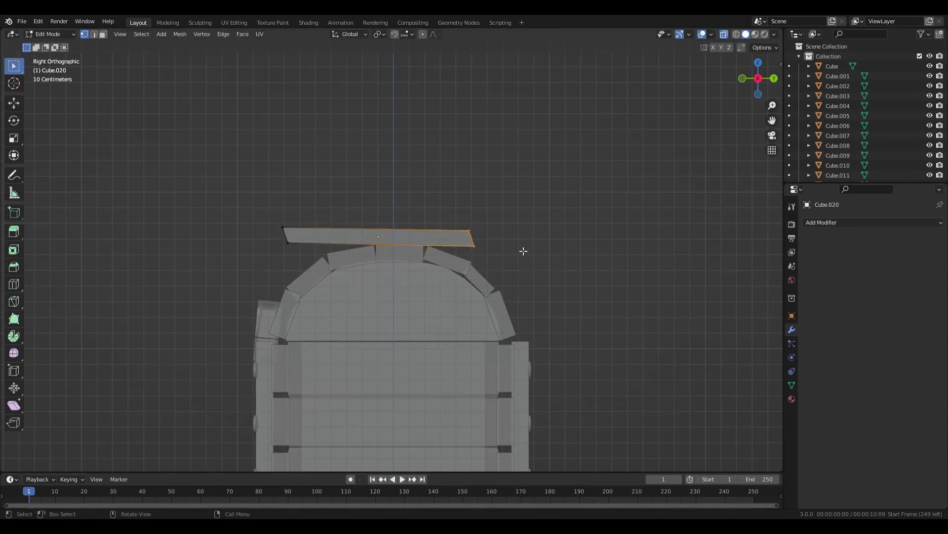
key("r")
left_click(516, 265)
left_click_drag(254, 207, 302, 267)
key("r")
left_click(306, 267)
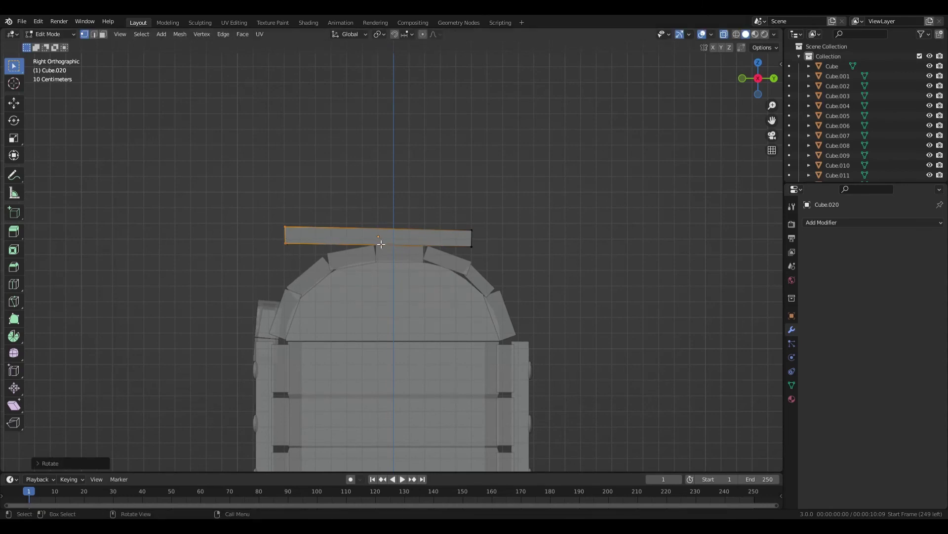
Step: Add two evenly spaced loop cuts across the length of the strap
key("ctrl+e")
key("ctrl+r")
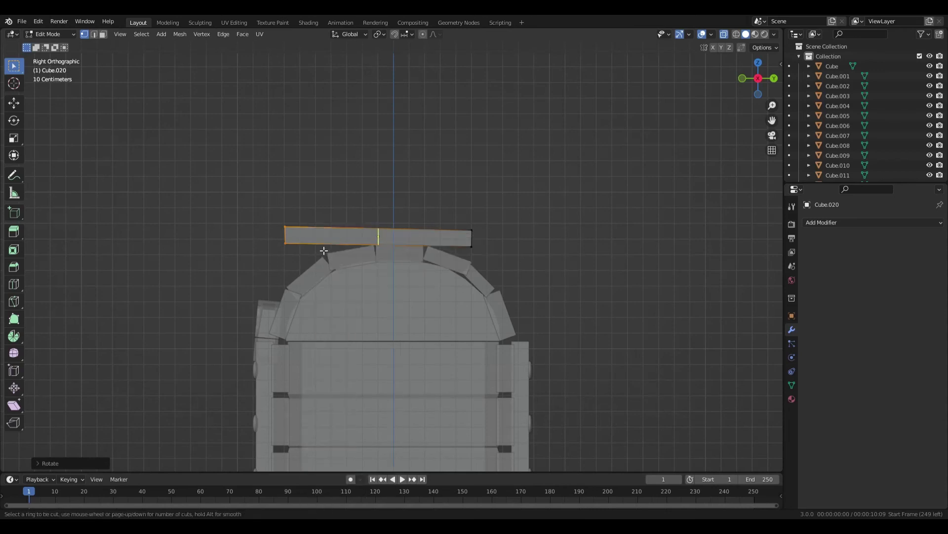
scroll(324, 250, "up", 1)
left_click(323, 250)
right_click(385, 255)
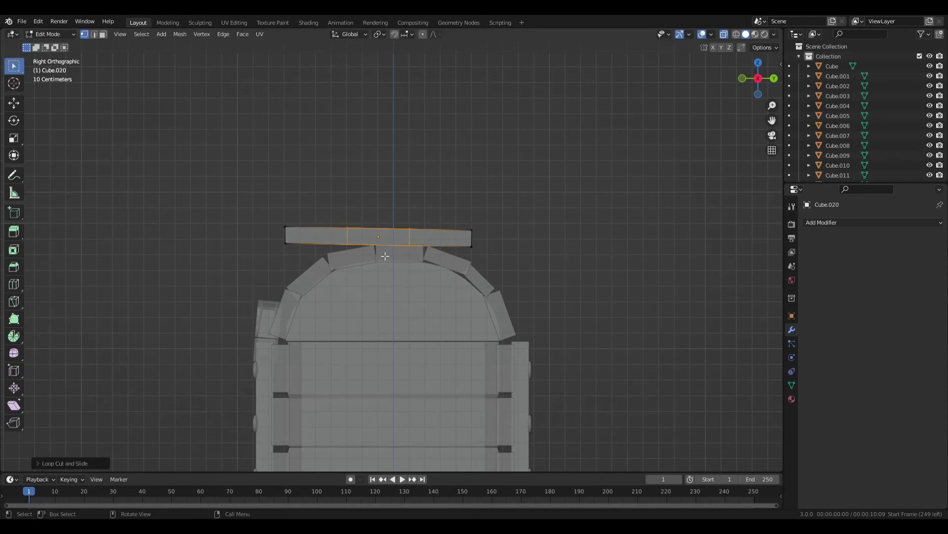
Step: Move the loop cut nearest the lid's front along Y toward the strap's front end
left_click(357, 257)
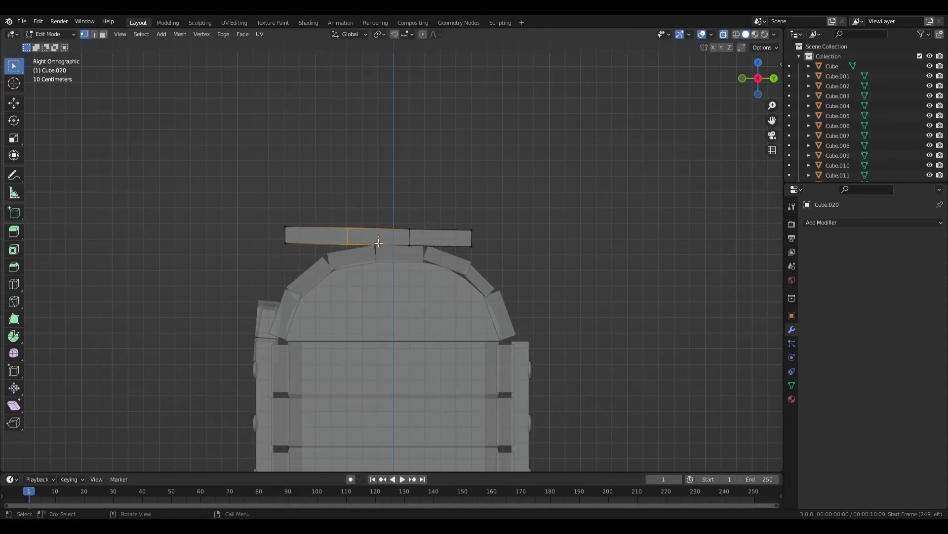
key("g")
key("y")
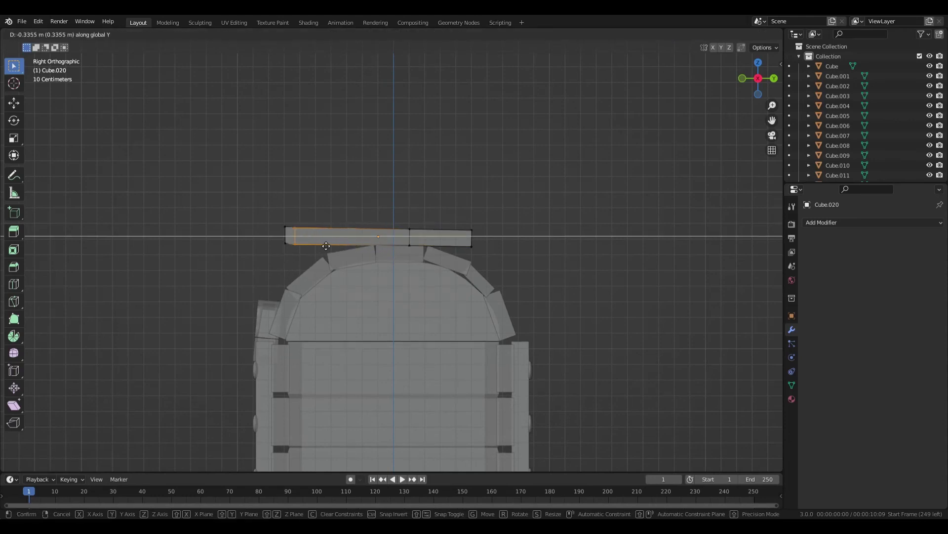
left_click(349, 246)
Step: Move the strap's front end vertices down along Z and outward along Y to the front slope of the lid
left_click_drag(267, 214, 301, 257)
key("g")
key("z")
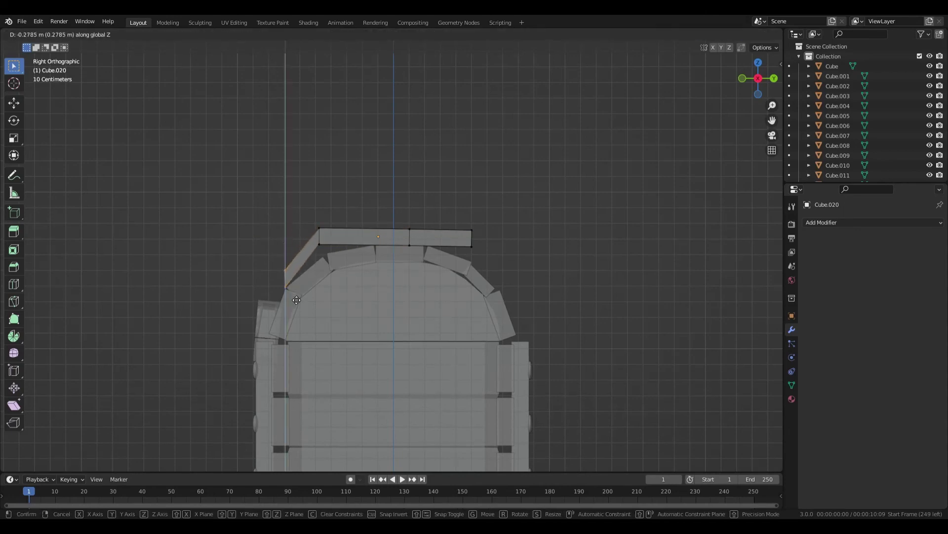
left_click(295, 305)
key("g")
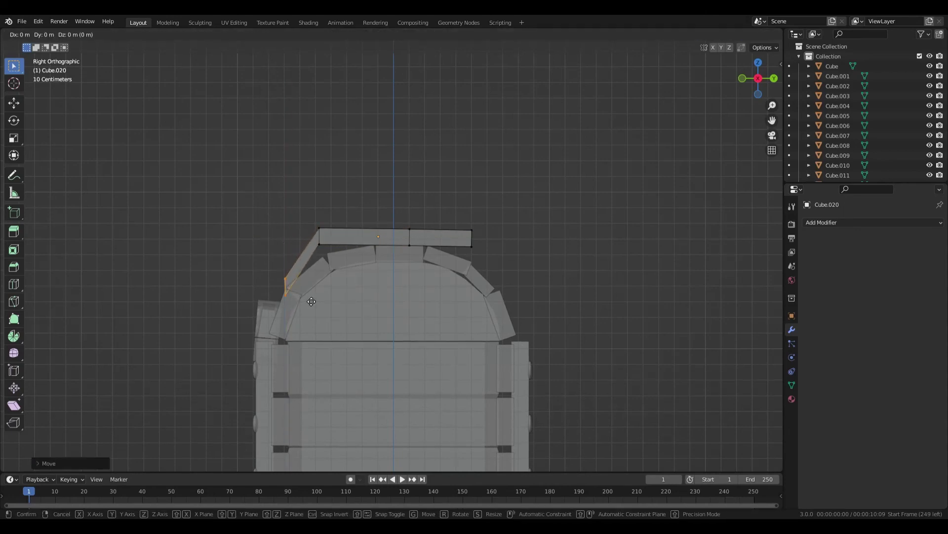
key("y")
left_click(302, 303)
key("g")
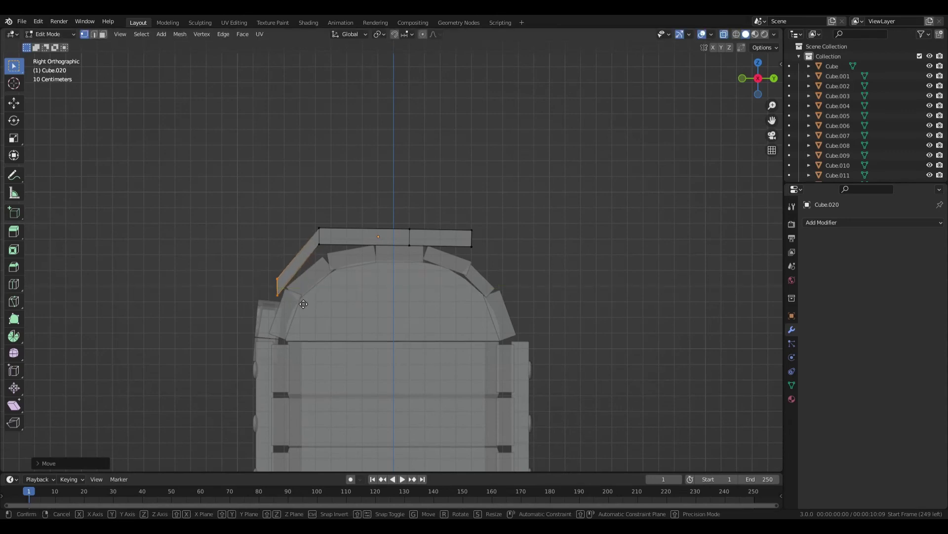
key("z")
left_click(302, 316)
key("g")
key("y")
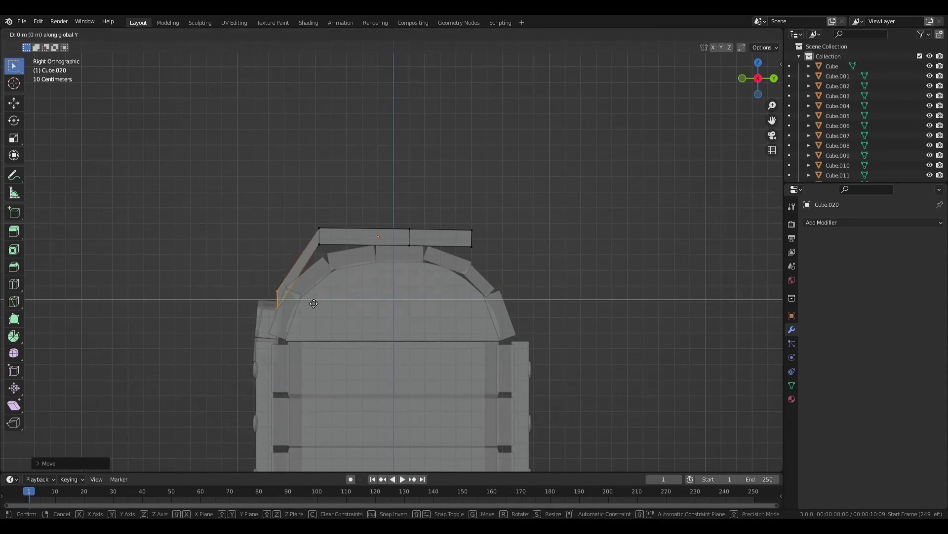
left_click(309, 303)
Step: Lower the strap's frontmost loop cut along Z and shift it forward along Y to follow the lid's curve
left_click_drag(306, 217, 337, 261)
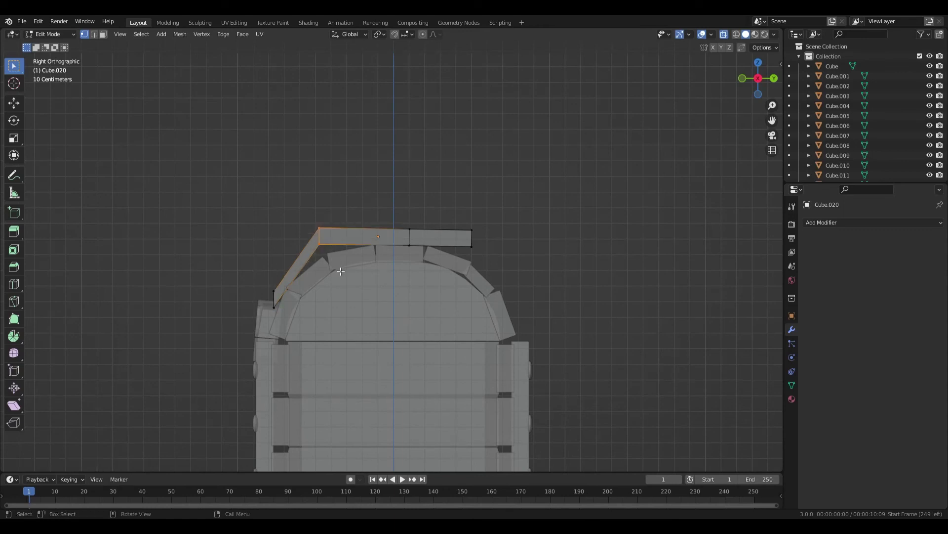
key("g")
key("z")
left_click(347, 280)
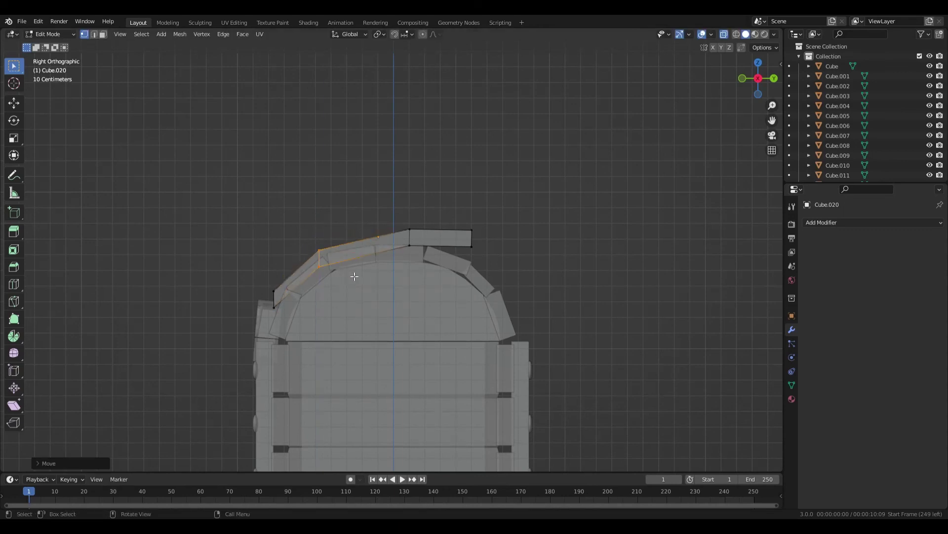
key("g")
key("y")
left_click(336, 285)
key("g")
key("z")
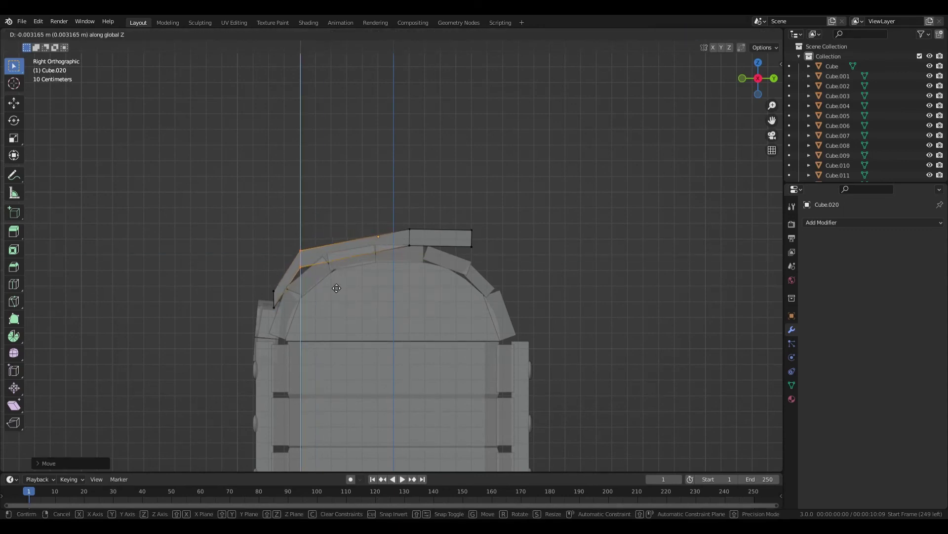
left_click(335, 293)
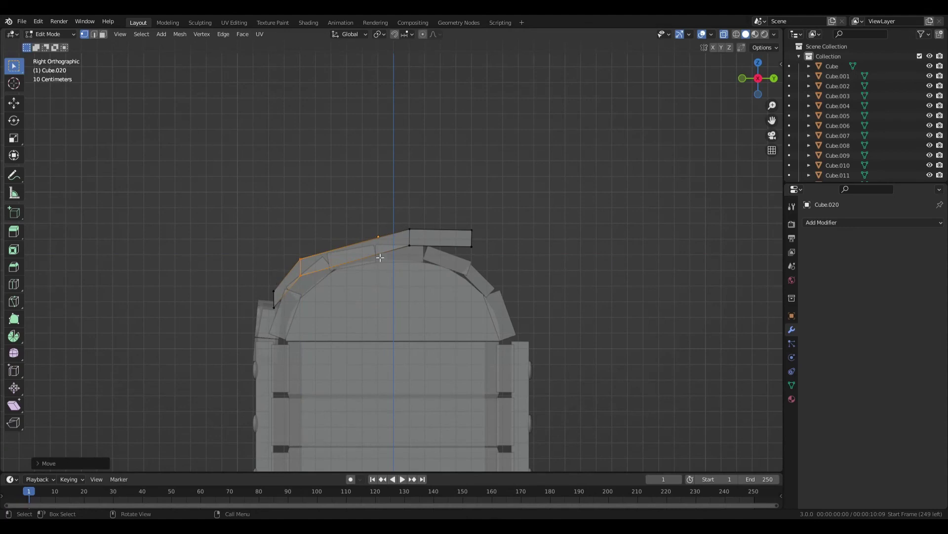
Step: Add a loop cut to the strap's long front segment and move it up to round the bend over the lid
key("ctrl+r")
left_click(354, 252)
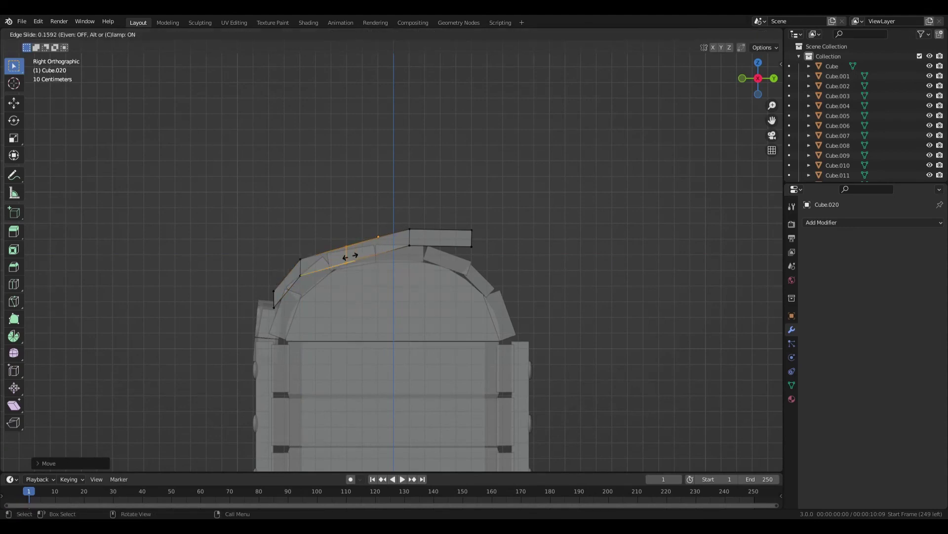
left_click(341, 257)
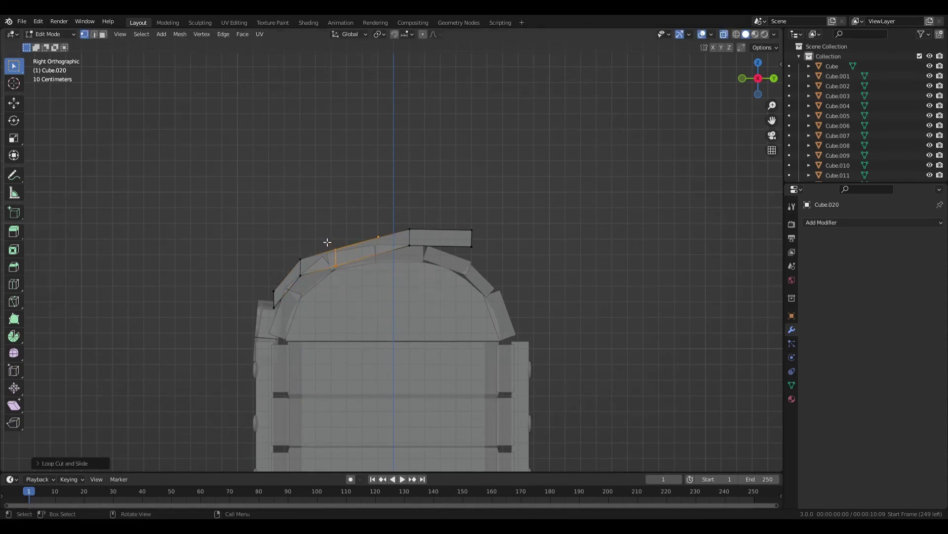
key("g")
left_click(360, 254)
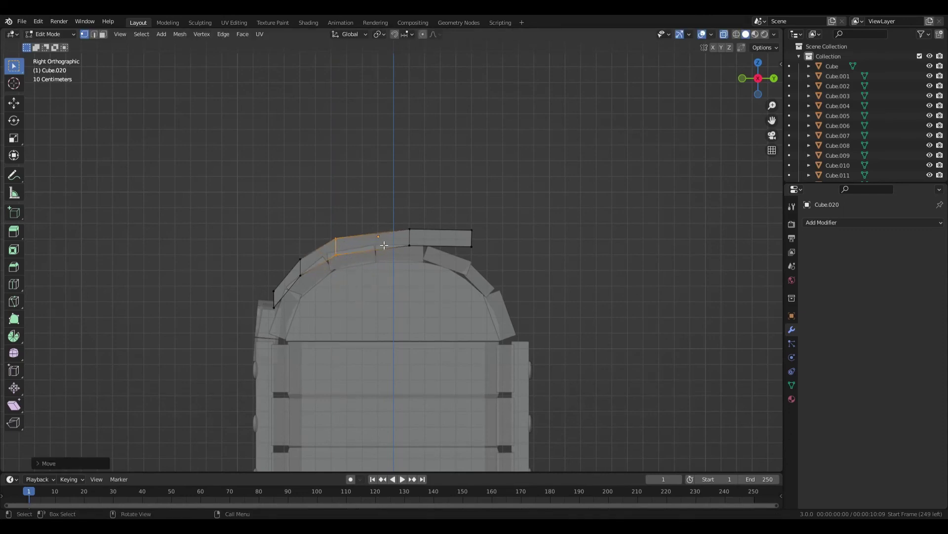
Step: Add another loop cut between the raised cut and the strap's flat top, and lift it level with the top
key("ctrl+r")
left_click(385, 245)
left_click(390, 245)
key("g")
left_click(411, 230)
Step: Rotate the strap's front end and the two loops behind it so each edge stands perpendicular to the curve
left_click(275, 298)
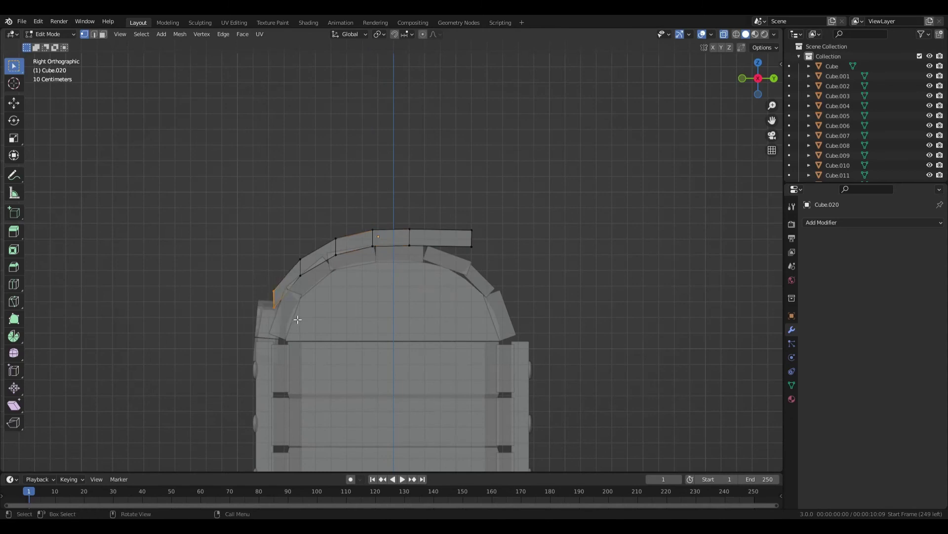
key("r")
left_click(307, 303)
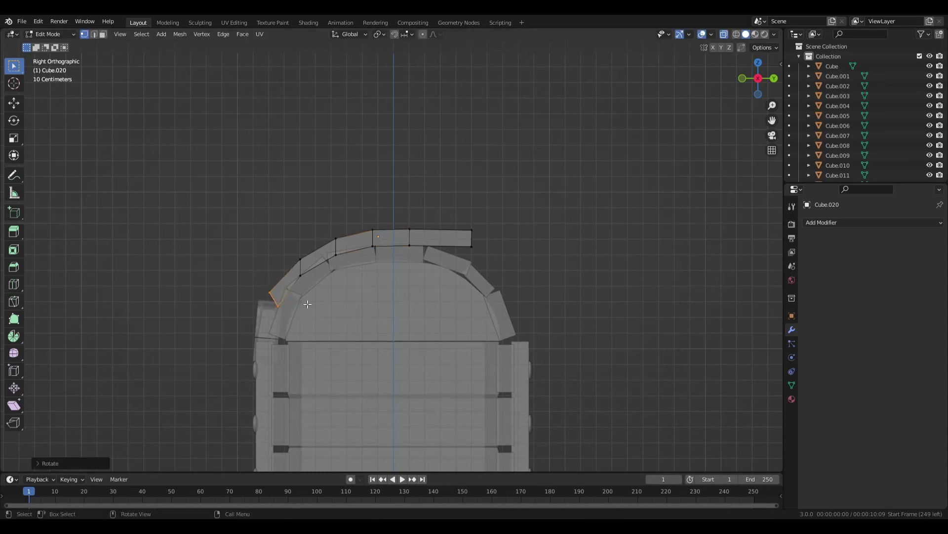
left_click(300, 262)
key("r")
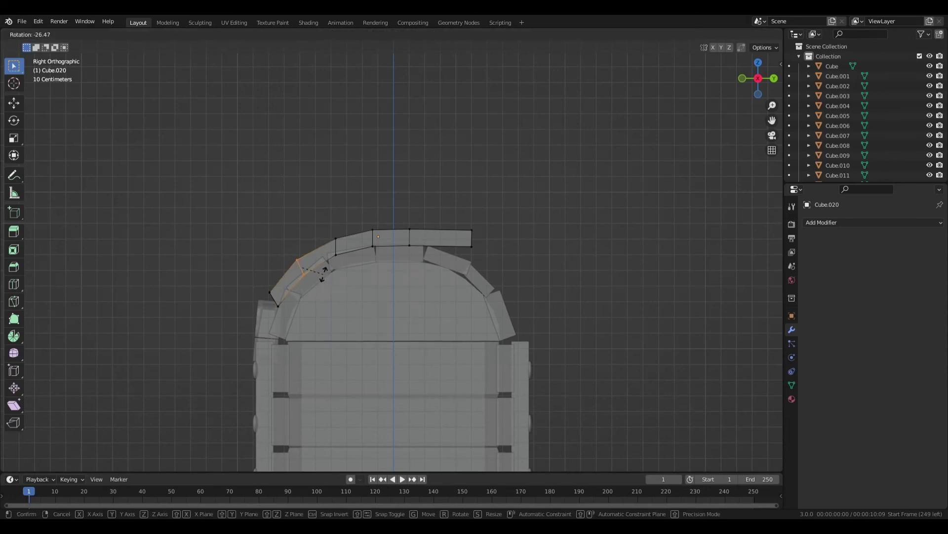
left_click(324, 272)
left_click(333, 227)
key("r")
left_click(353, 265)
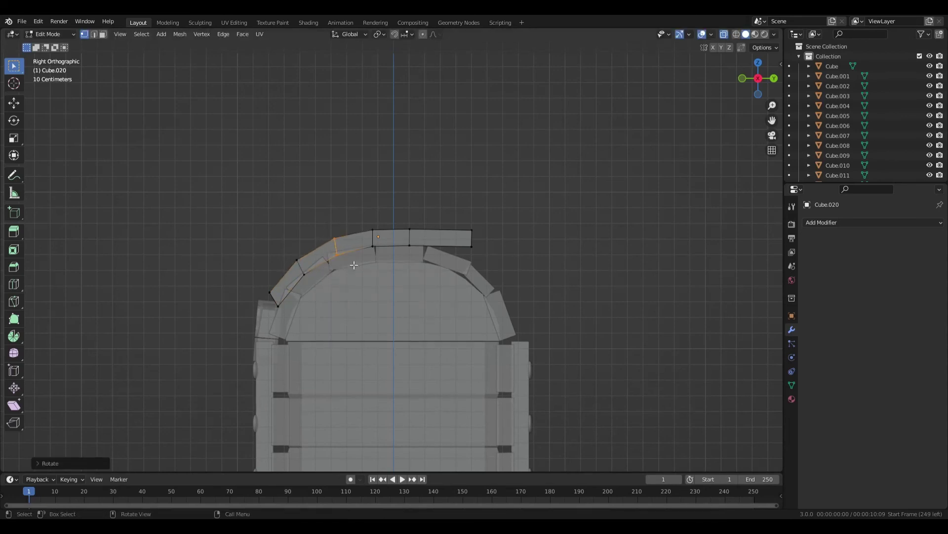
Step: Add a centred loop cut to the rear segment, then move the strap's back end down over the lid and rotate it along the slope
key("ctrl")
key("ctrl+r")
left_click(447, 244)
right_click(446, 245)
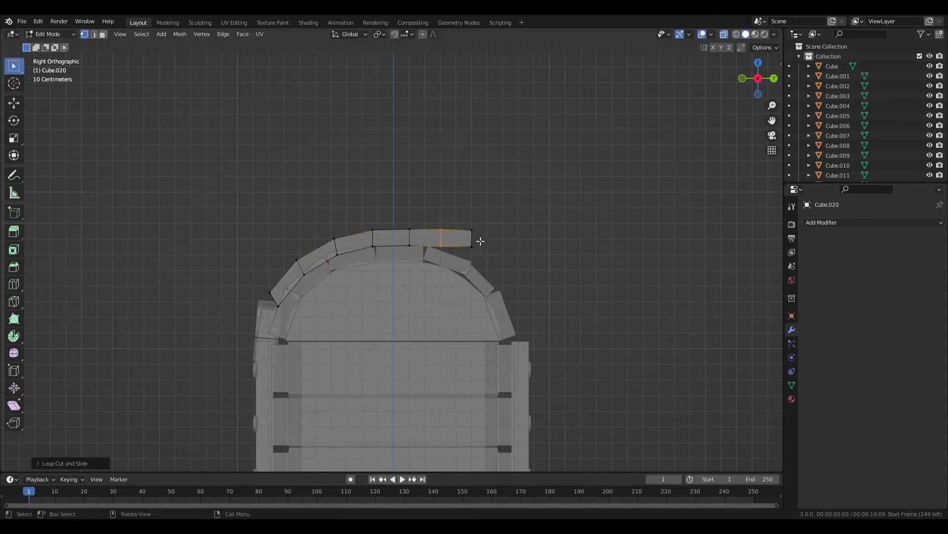
left_click_drag(450, 216, 499, 264)
key("g")
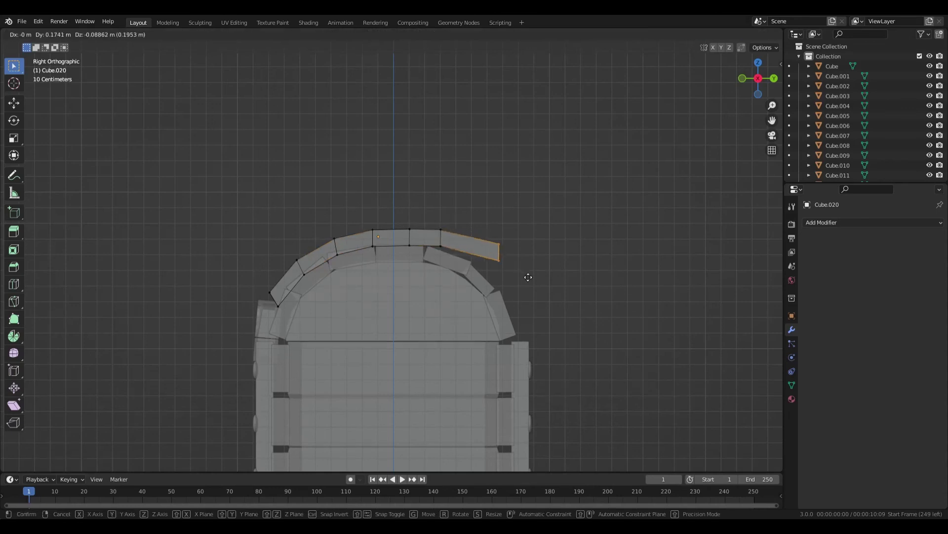
left_click(544, 341)
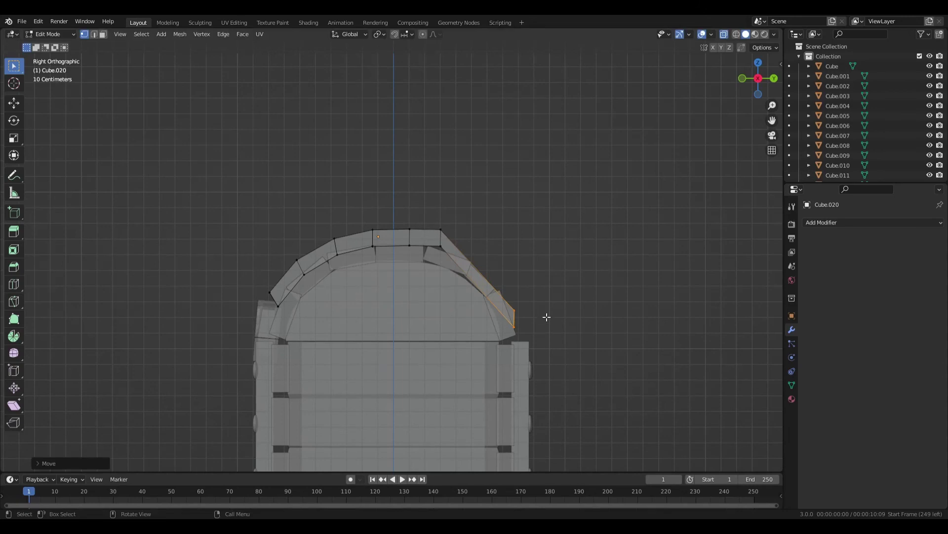
key("r")
left_click(559, 343)
Step: Add a loop cut to the strap's sloping rear segment and move it outward and up, clear of the lid planks
key("ctrl+r")
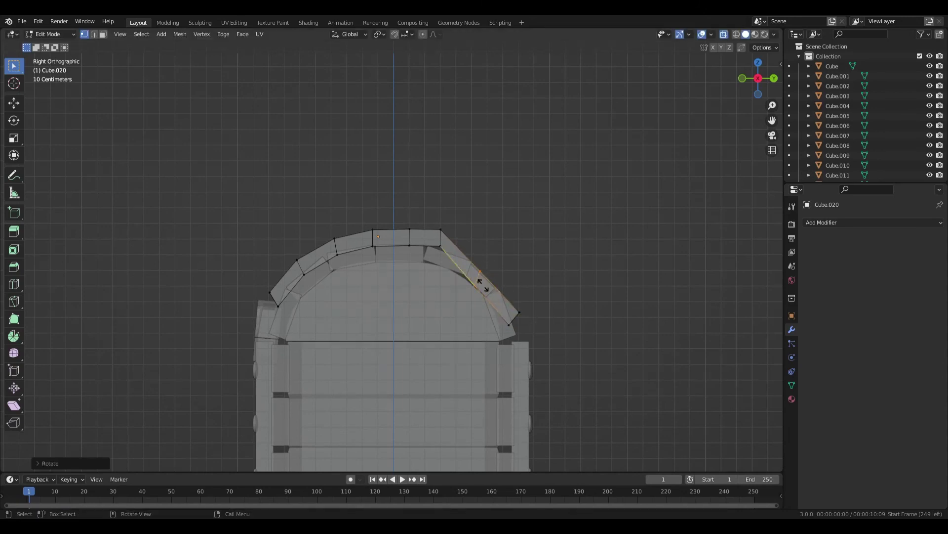
left_click(488, 290)
left_click(505, 303)
key("g")
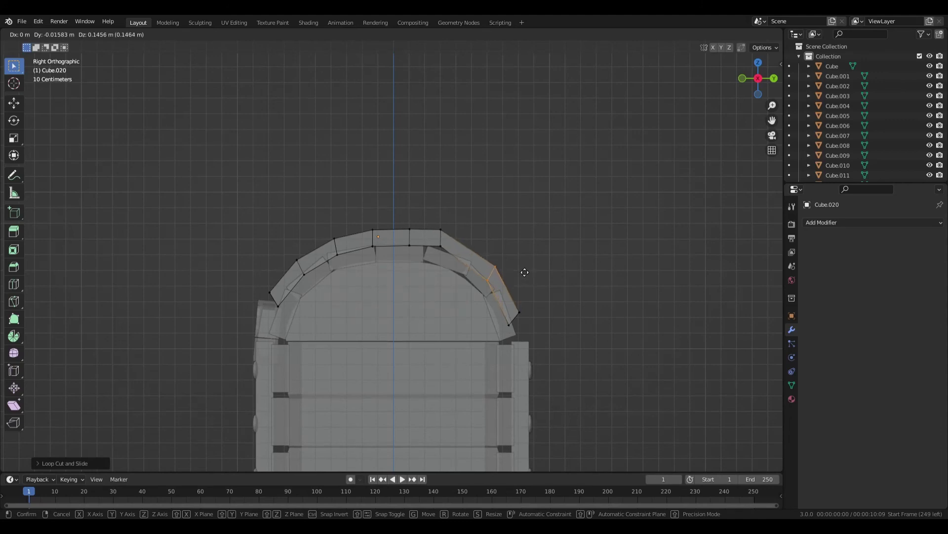
left_click(527, 273)
Step: Rotate the strap's back end and move it down and outward toward the lid's lower back edge
left_click_drag(504, 304, 549, 350)
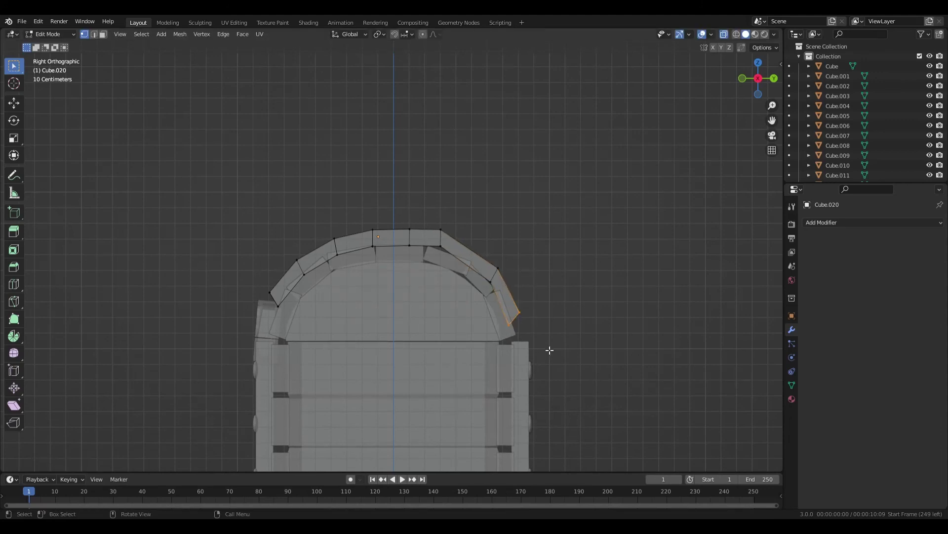
key("r")
left_click(554, 318)
key("g")
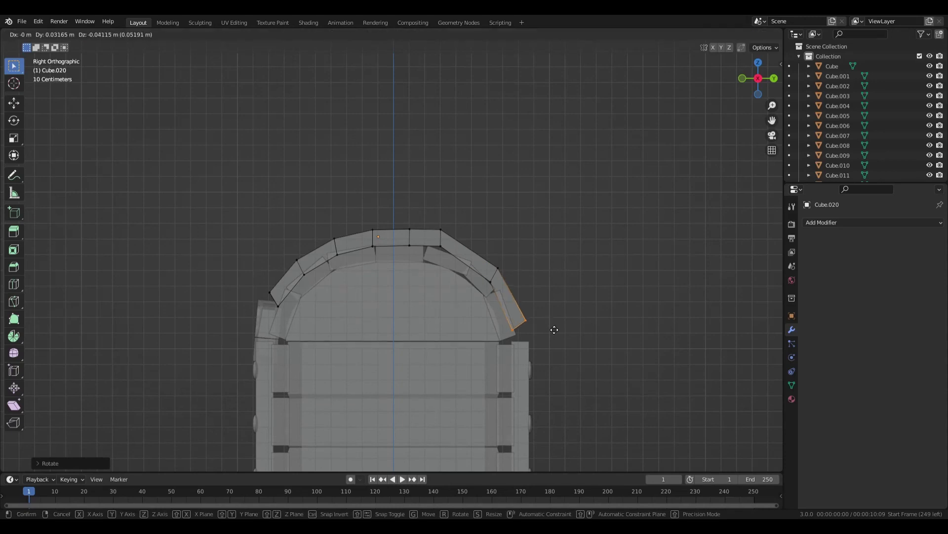
left_click(557, 333)
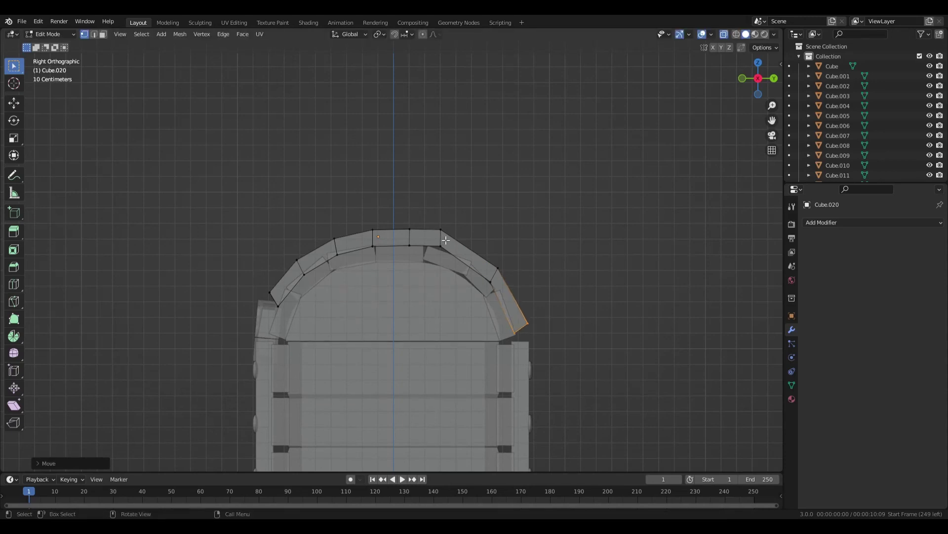
Step: Move the loop behind the strap's flat top backward along Y and down along Z, then rotate it by about 18 degrees
left_click_drag(423, 224, 462, 229)
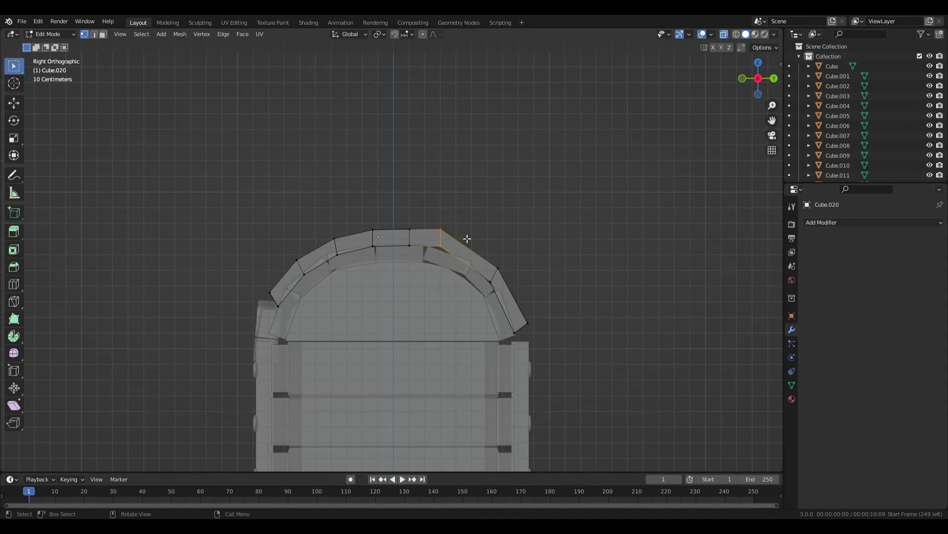
key("g")
key("y")
left_click(491, 250)
key("g")
key("z")
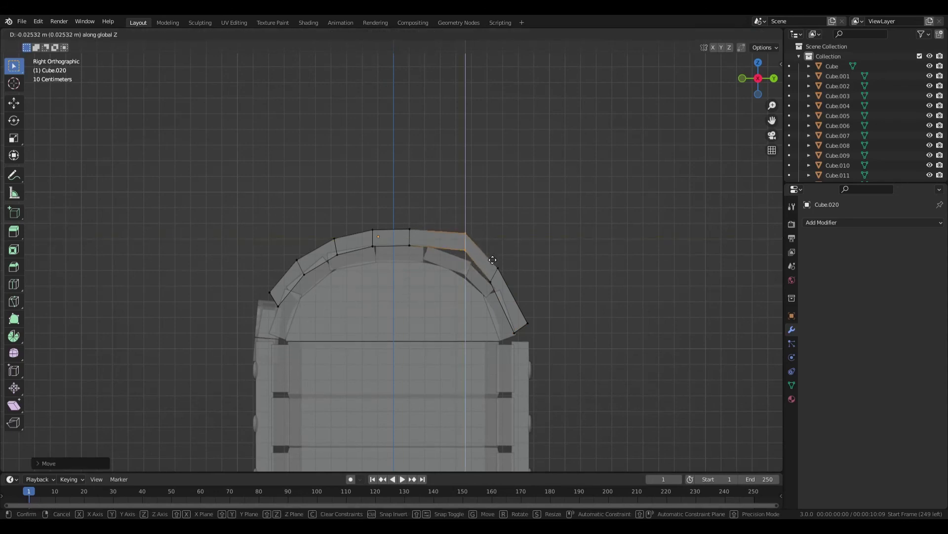
left_click(493, 260)
key("r")
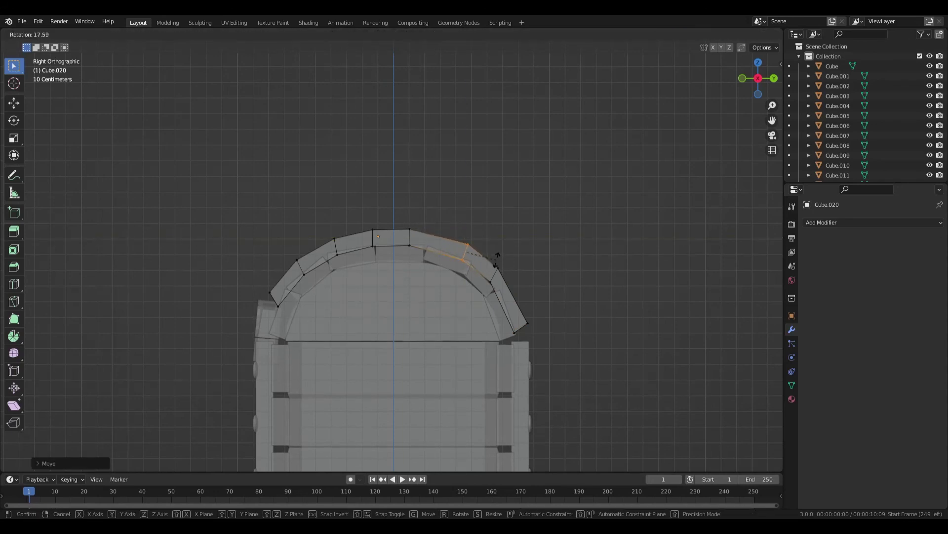
left_click(497, 259)
Step: Add a centred loop cut to the segment just behind the strap's flat top and move it slightly up to round the curve
key("ctrl+r")
left_click(447, 253)
right_click(446, 253)
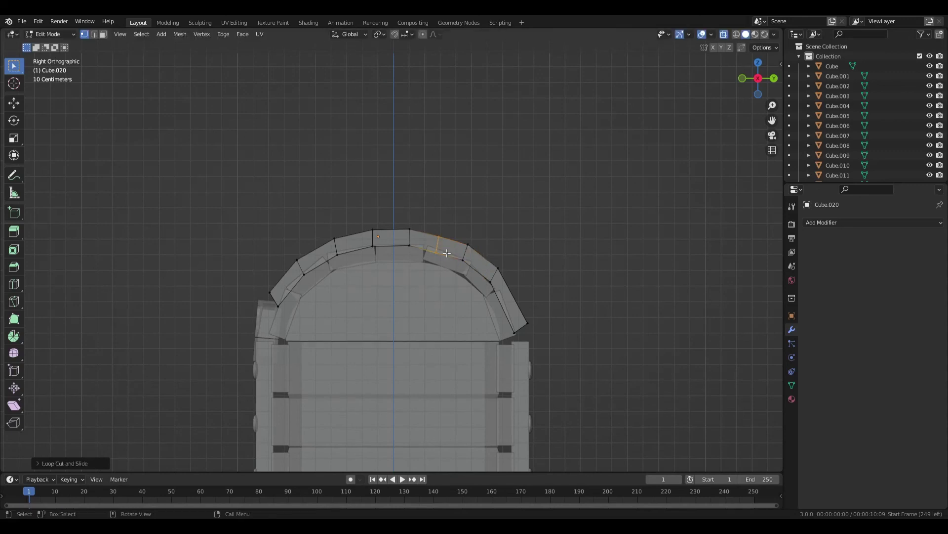
key("g")
left_click(477, 241)
Step: Add a loop cut to the strap's last rear segment and move it slightly outward to round the bend
left_click(514, 298)
key("r")
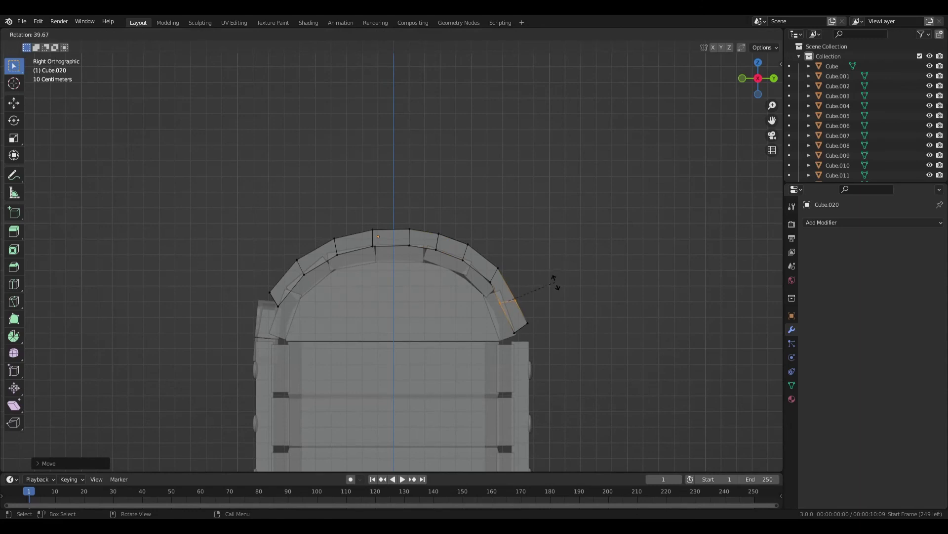
right_click(553, 273)
key("g")
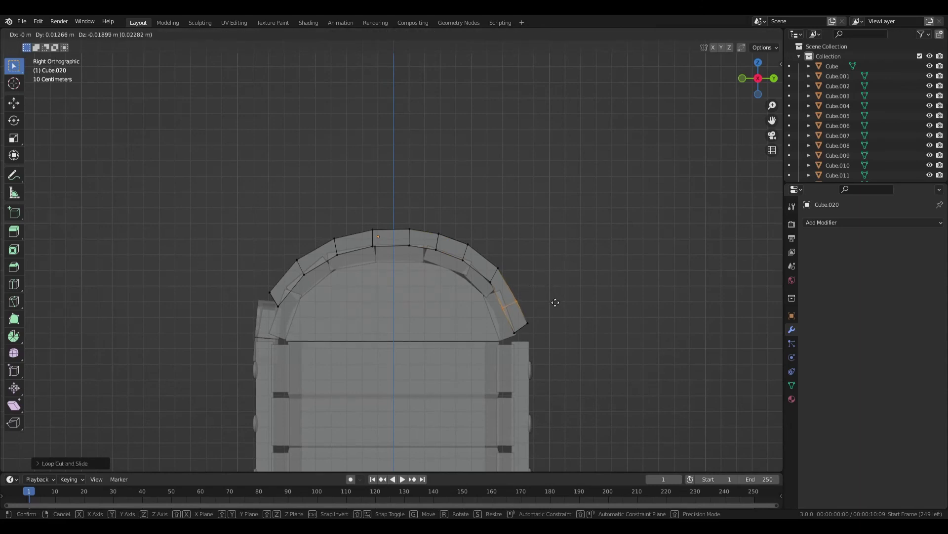
left_click(556, 301)
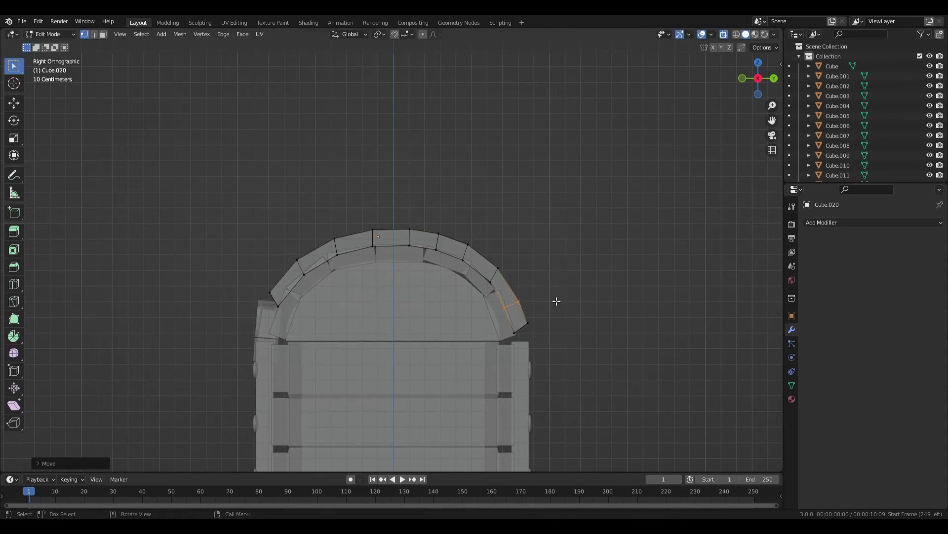
key("r")
right_click(554, 293)
Step: Rotate the loop just above the newest rear cut to align it with the strap's bend
left_click(494, 273)
key("r")
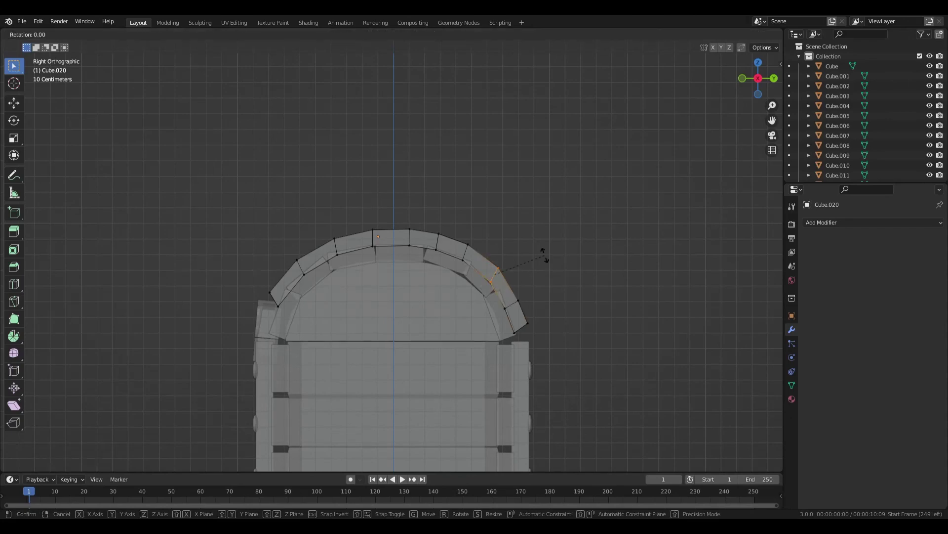
left_click(557, 269)
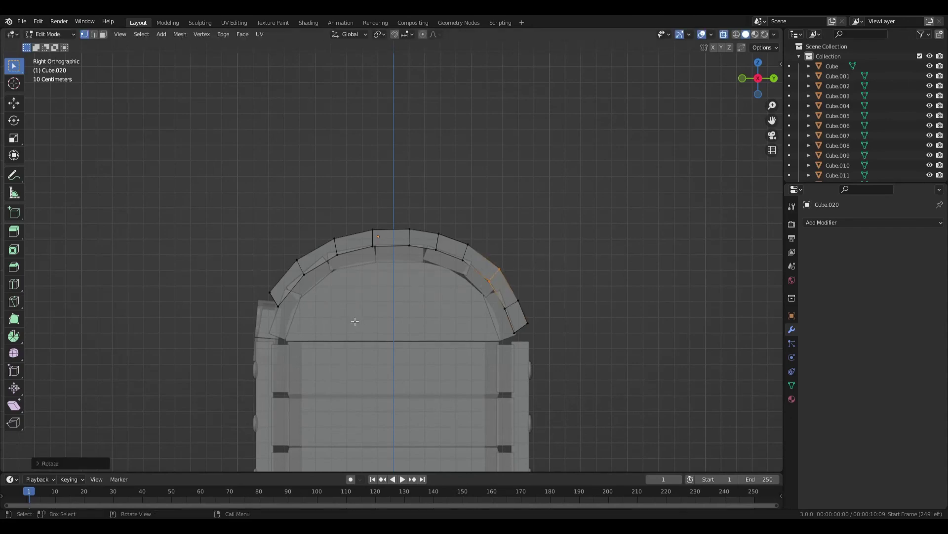
Step: Turn off X-ray, return to Object Mode and inspect the bent strap on the lid in perspective
middle_click_drag(355, 321, 469, 356)
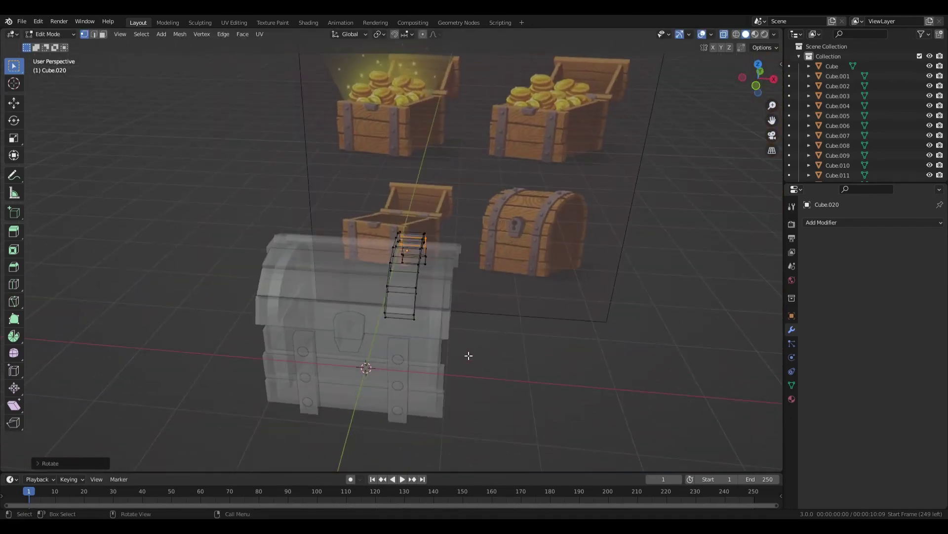
key("alt+z")
key("Tab")
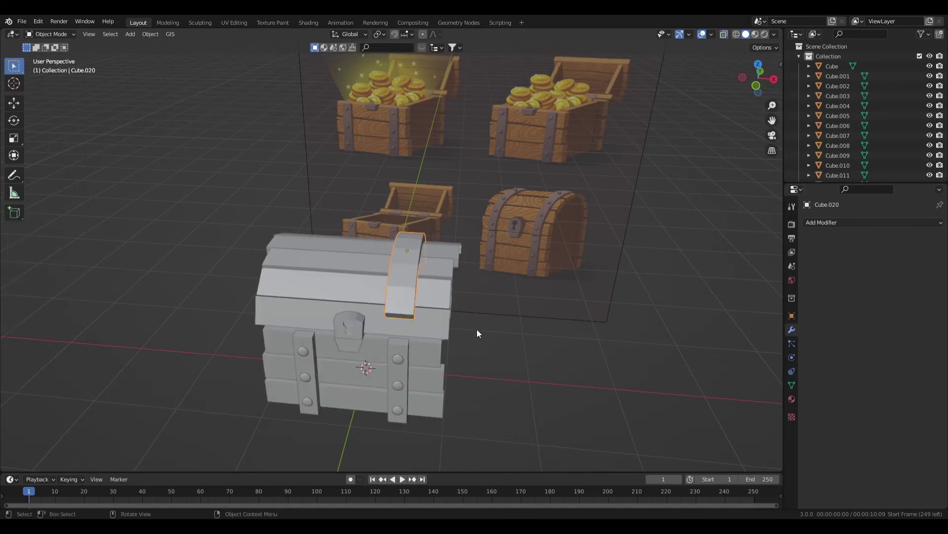
middle_click_drag(476, 329, 499, 310)
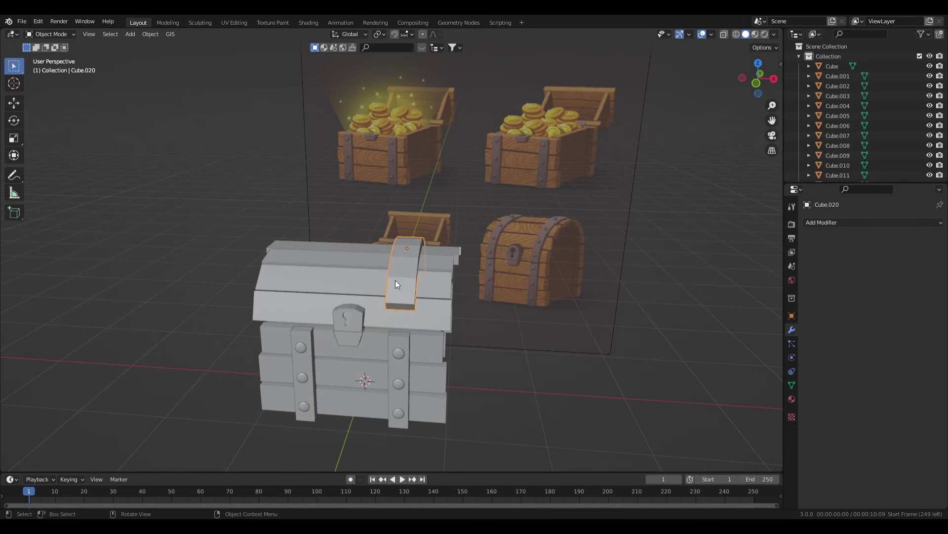
Step: In Edit Mode, rotate the strap's front end and move it down and slightly forward along the lid's curve
middle_click_drag(362, 319, 425, 264)
key("KP_3")
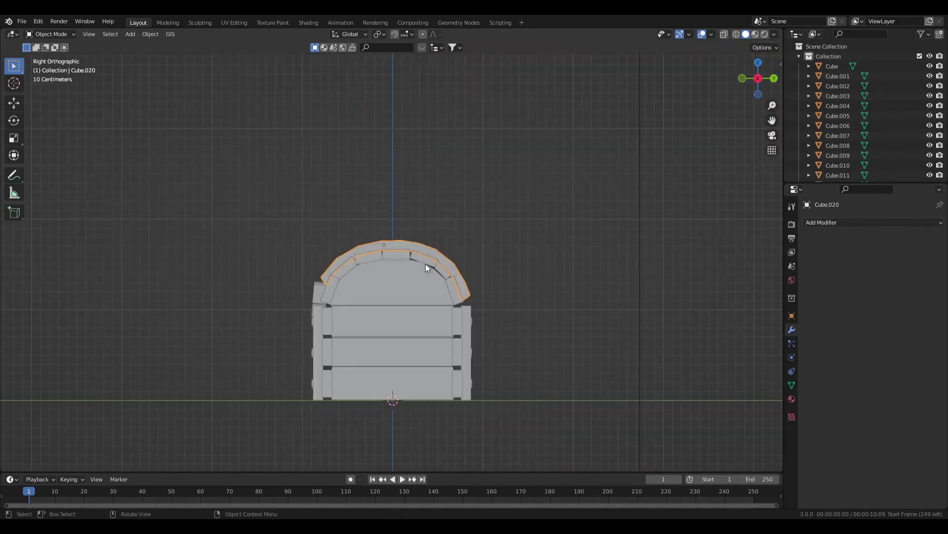
key("Tab")
scroll(357, 303, "up", 4)
key("alt+z")
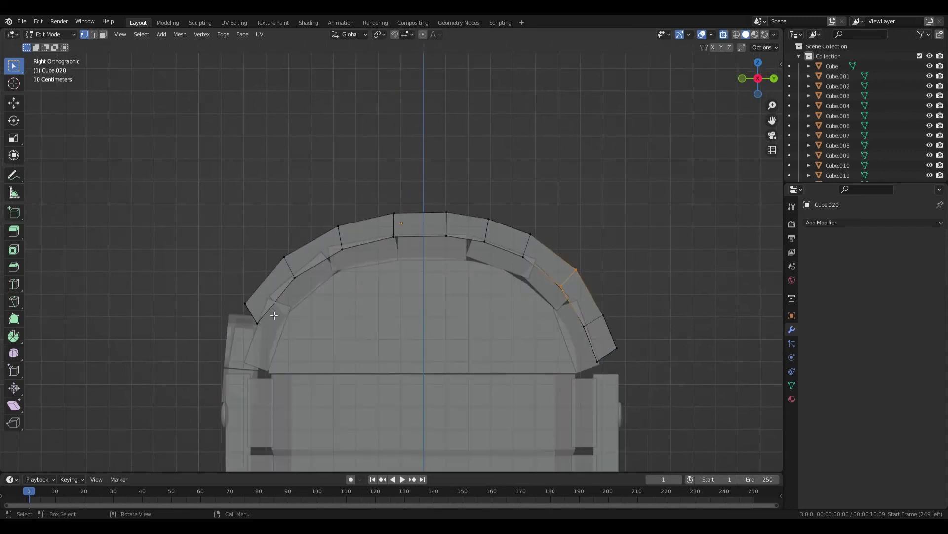
mouse_move(225, 293)
left_mouse_down()
mouse_move(291, 351)
mouse_move(278, 349)
left_mouse_up()
key("r")
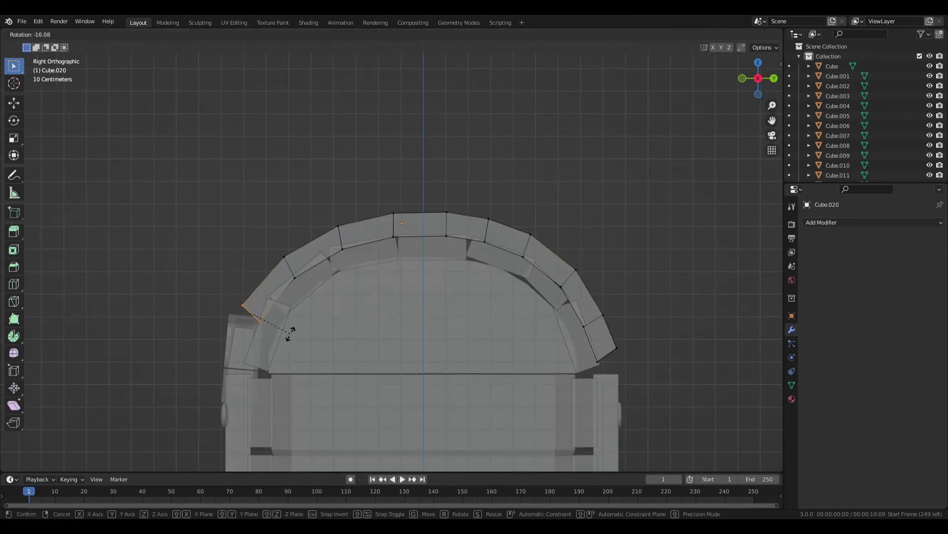
left_click(282, 336)
key("g")
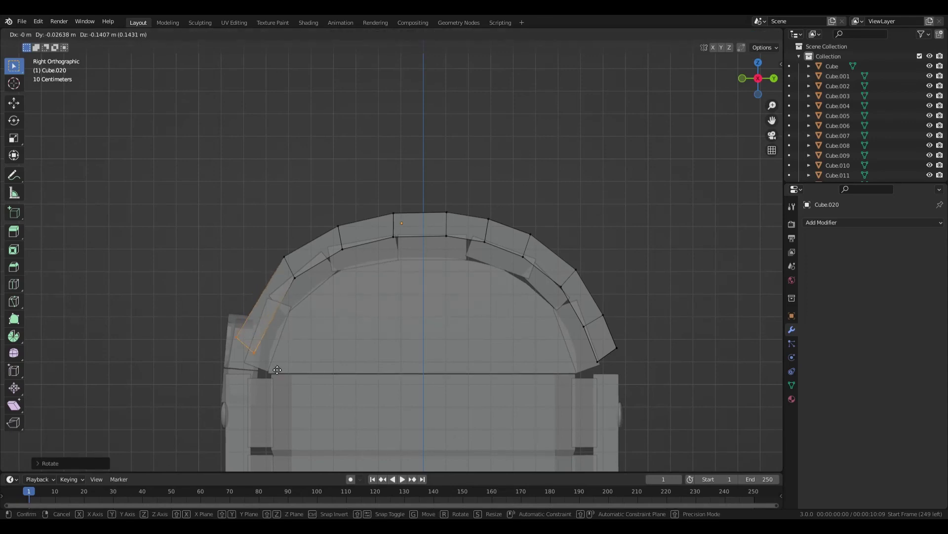
left_click(268, 374)
Step: Rotate the strap's front end further until it is closer to level with the lid's lower edge
key("r")
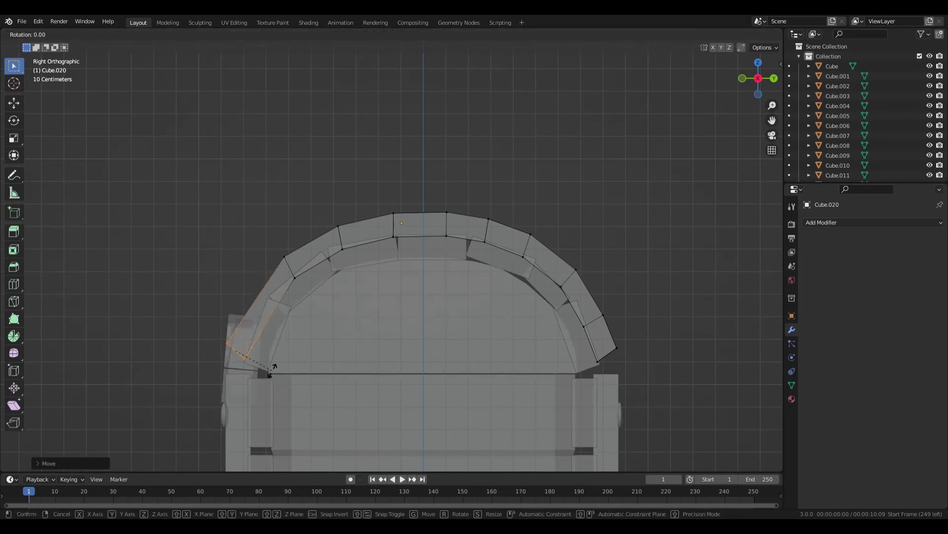
left_click(280, 365)
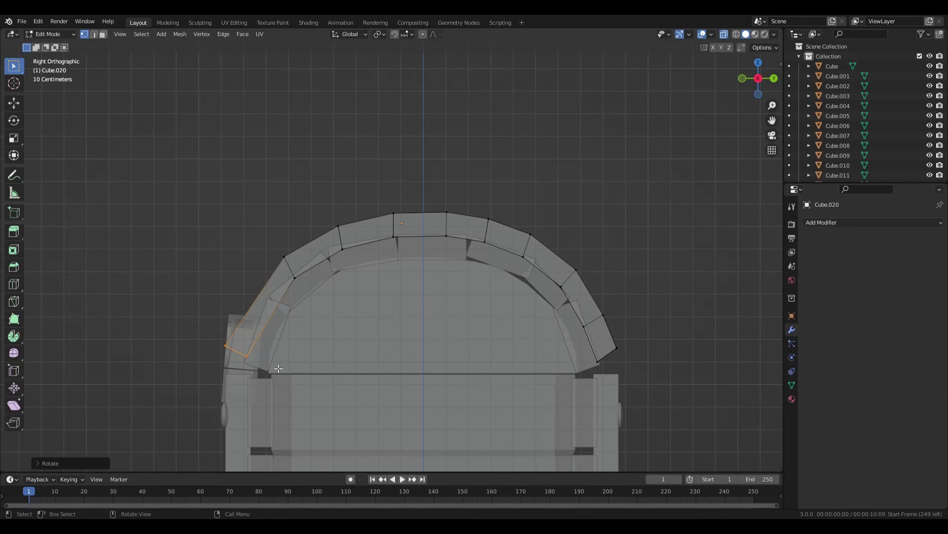
key("r")
left_click(283, 359)
Step: Rotate the strap's rear end closer to horizontal and move it down slightly along Z
left_click_drag(573, 342, 663, 379)
key("r")
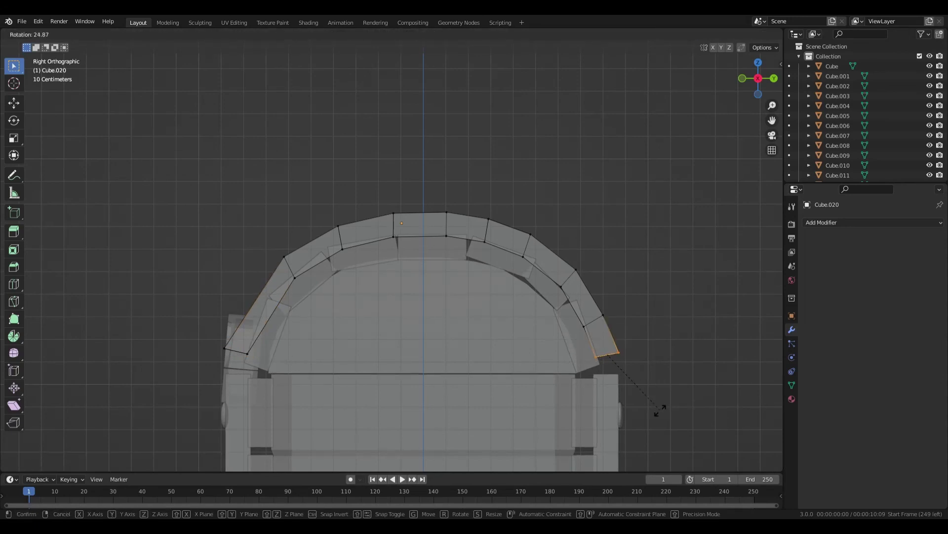
left_click(665, 408)
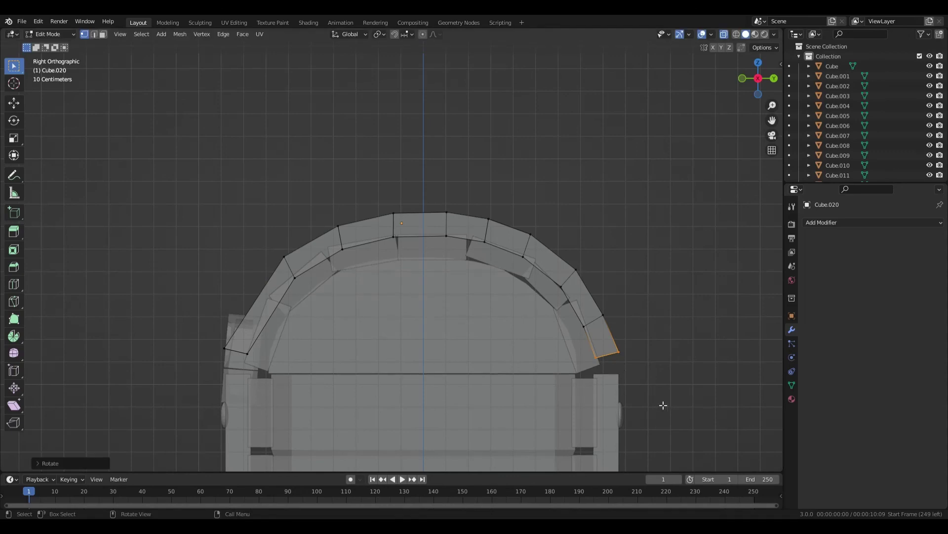
key("g")
key("z")
left_click(666, 409)
Step: Lower the strap's front end slightly along Z
left_click_drag(194, 345, 292, 382)
key("g")
key("z")
left_click(294, 383)
Step: Add a loop cut to the strap's lowest front segment, rotate it slightly and move it outward along Y to round the bend
key("ctrl+r")
left_click(263, 343)
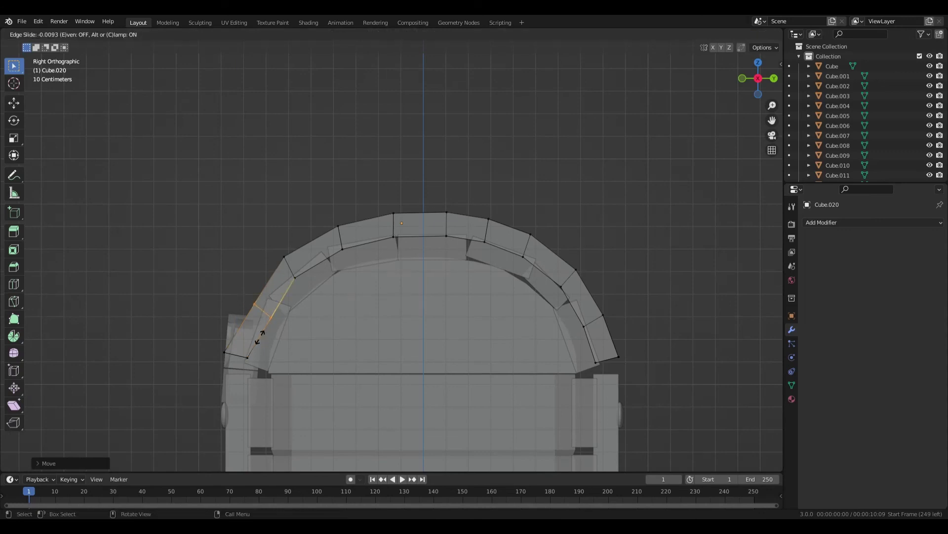
left_click(264, 350)
key("r")
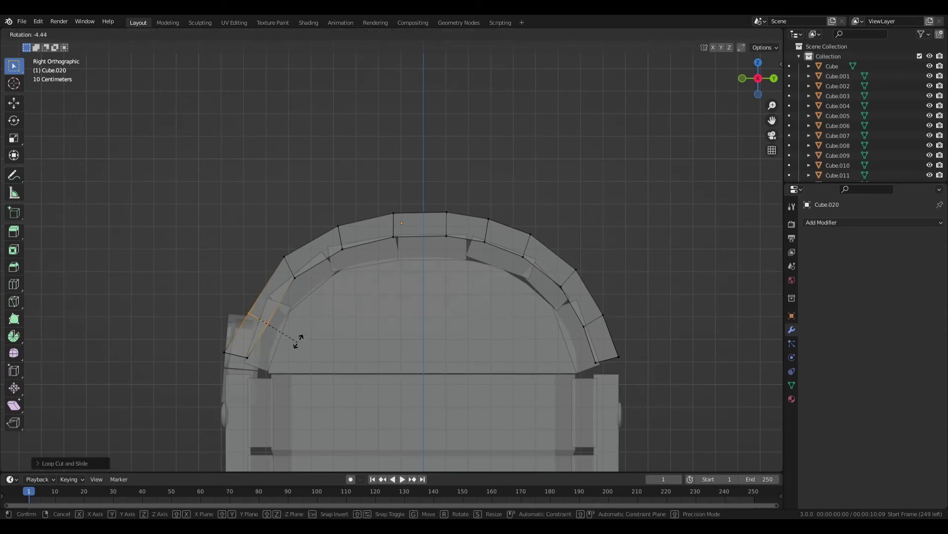
left_click(301, 341)
key("r")
right_click(305, 343)
key("g")
key("y")
left_click(282, 313)
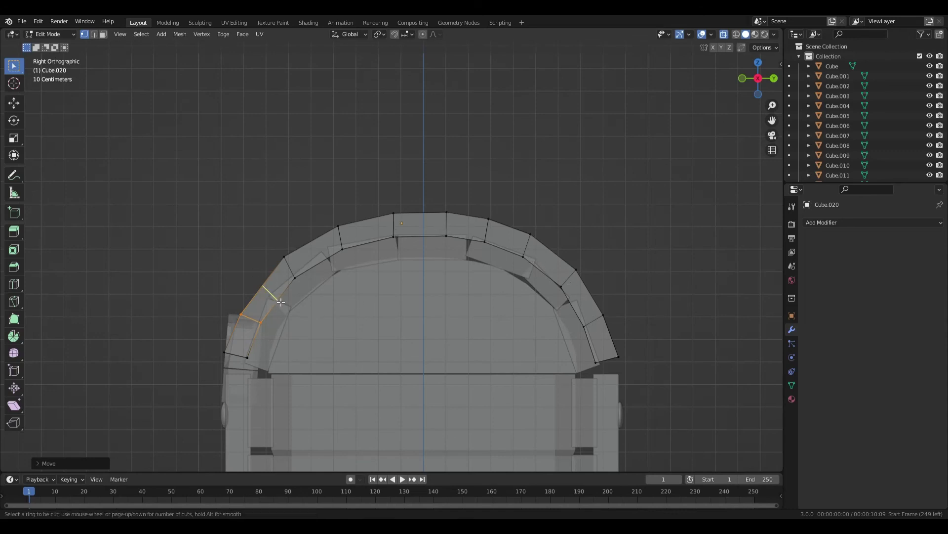
Step: Add a centred loop cut to the segment just above the new front cut and move it slightly outward along Y
key("ctrl+r")
left_click(305, 306)
right_click(307, 307)
key("g")
key("y")
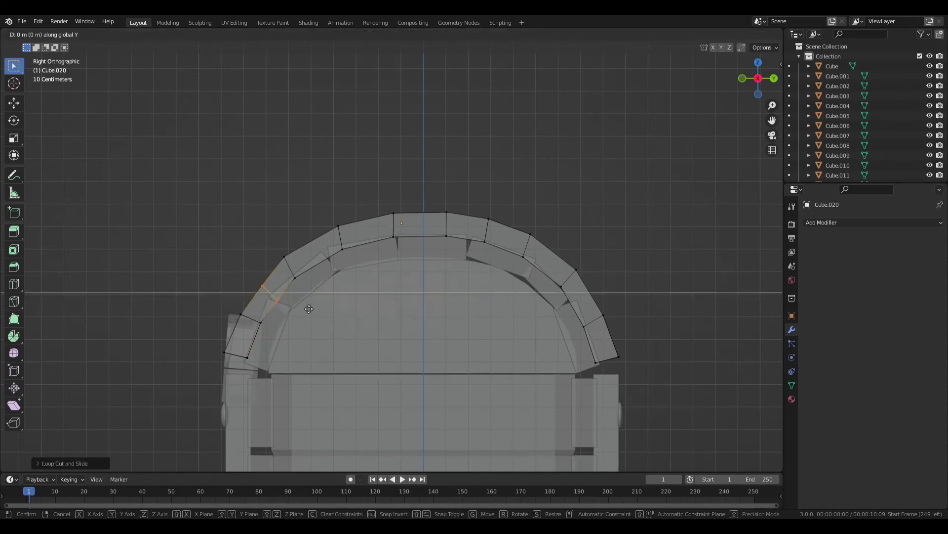
left_click(303, 307)
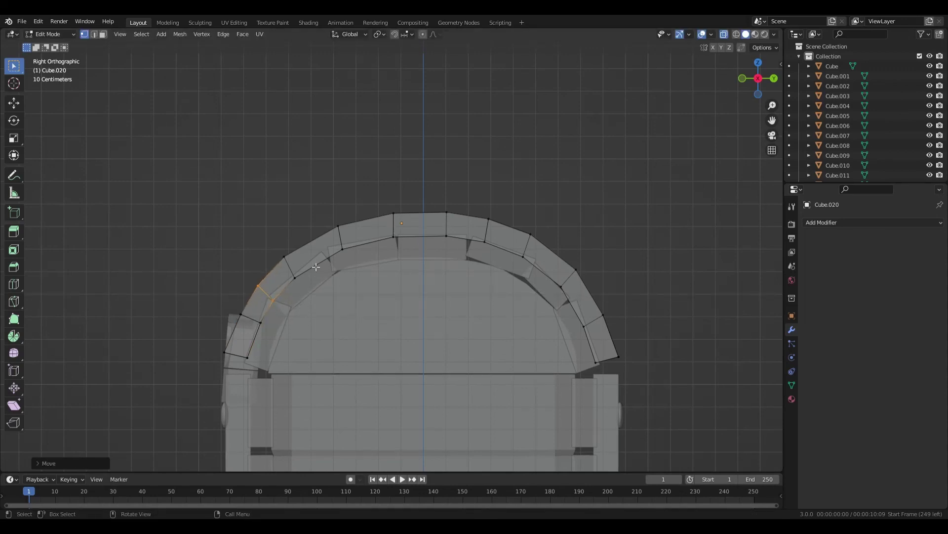
Step: Move the next loop up the strap's front curve slightly upward and back to smooth the arc
left_click(289, 267, "alt")
key("g")
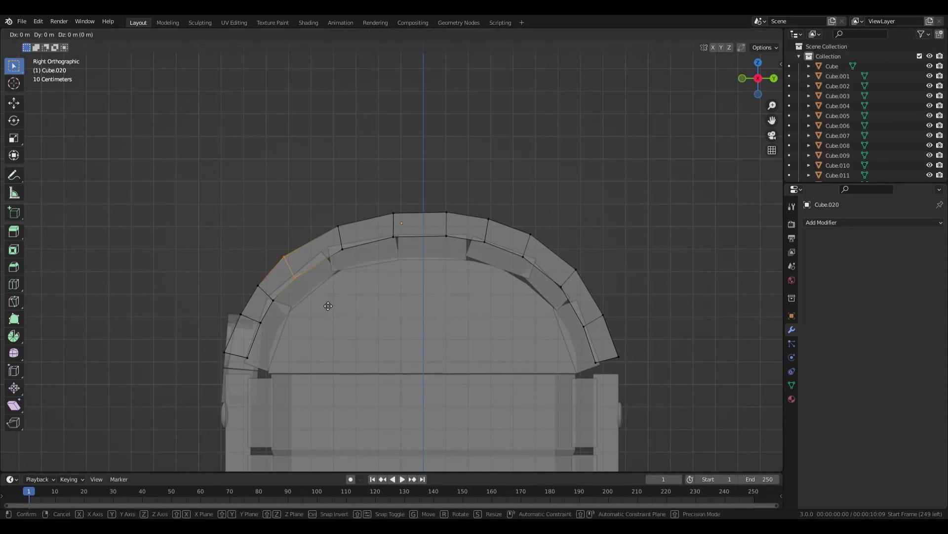
left_click(332, 297)
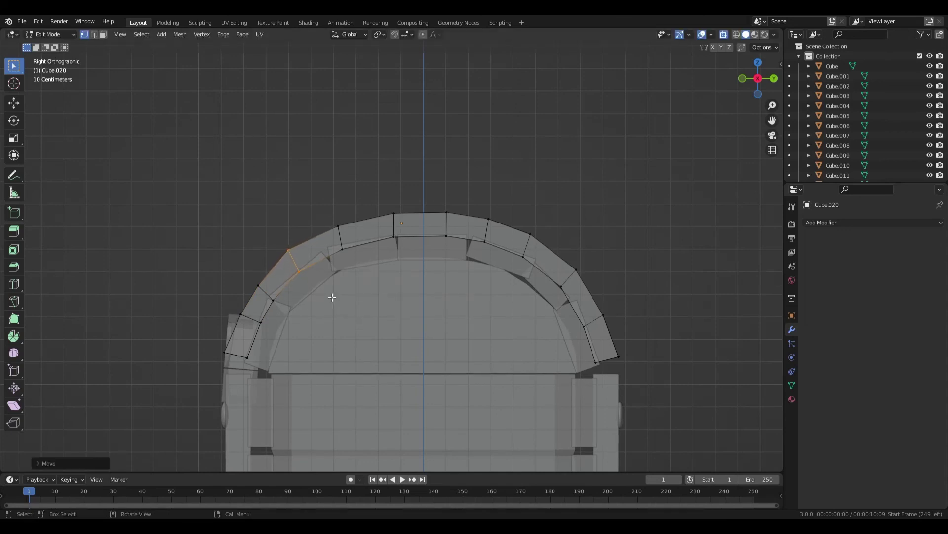
Step: Rotate the following loop and the loop at the front of the strap's flat top to align them with the curve
left_click(338, 231, "alt")
key("r")
left_click(364, 268)
left_click_drag(381, 209, 410, 258)
key("r")
left_click(409, 252)
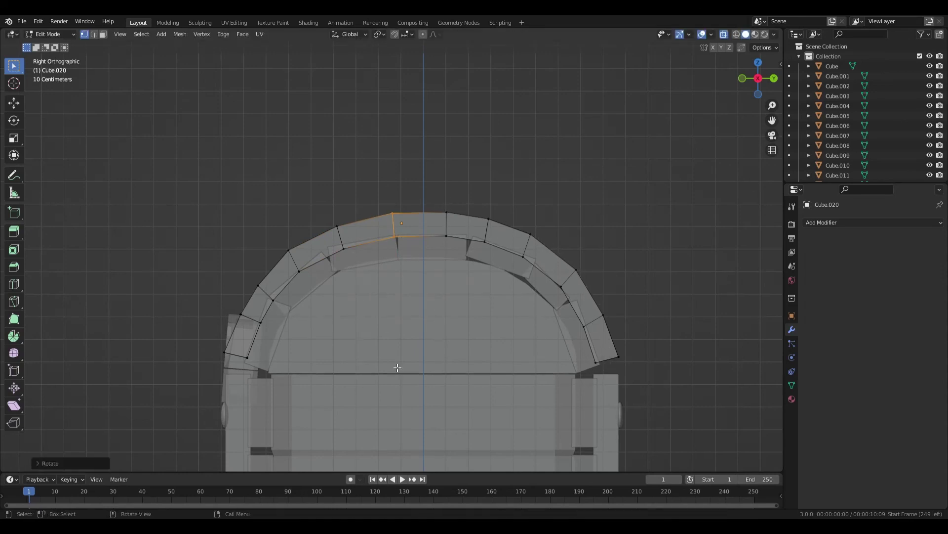
Step: Save the file, turn off X-ray and return the strap to Object Mode
scroll(330, 359, "down", 3)
middle_click_drag(330, 359, 504, 346)
key("ctrl+s")
key("alt+z")
key("Tab")
Step: Scale the lid strap narrower along X to match the width of the vertical strap below it
key("s")
key("x")
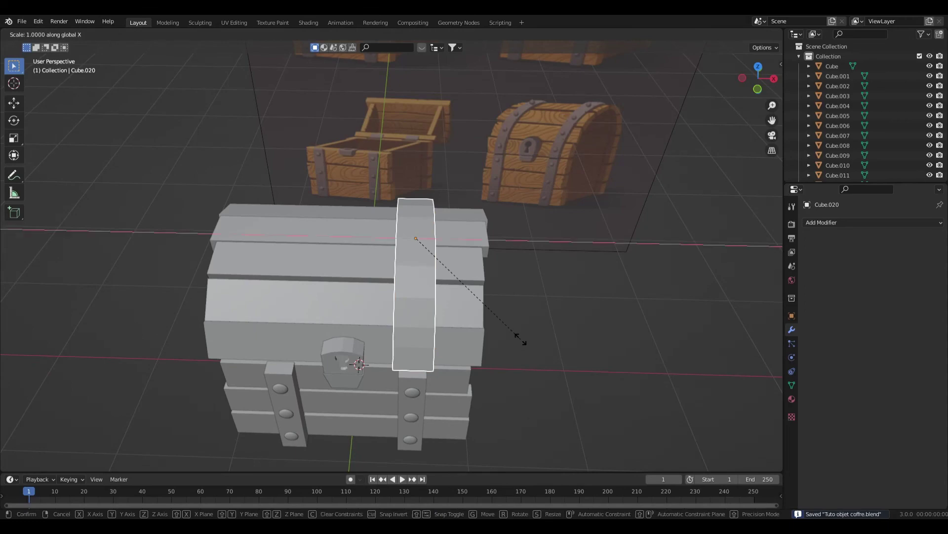
left_click(463, 331)
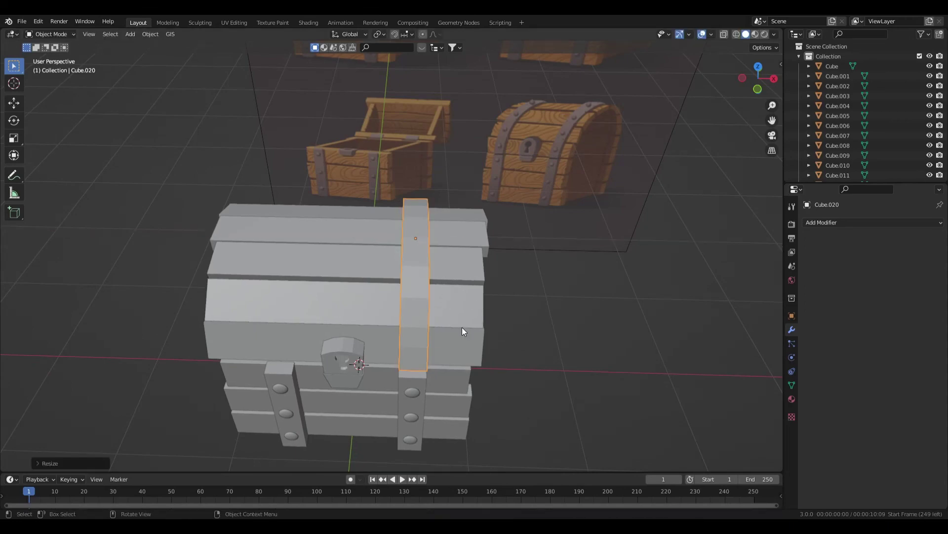
Step: In front view, lower the lid strap about 0.038 m along Z
middle_click_drag(491, 381, 485, 327)
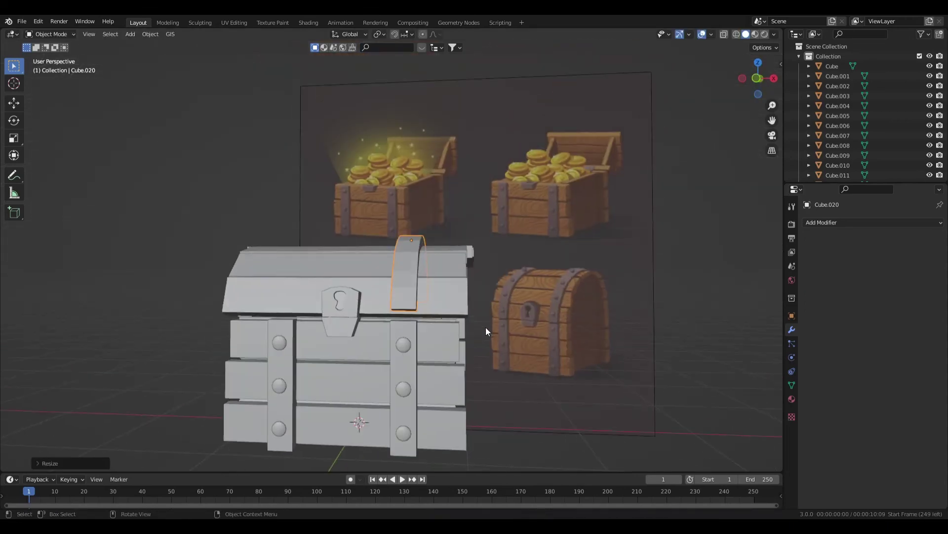
key("KP_1")
scroll(478, 325, "up", 3)
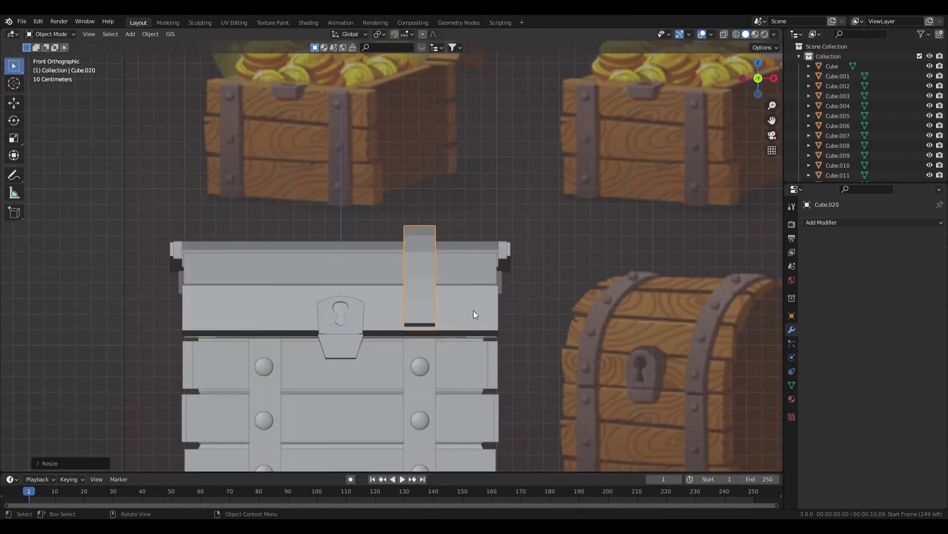
key("g")
key("z")
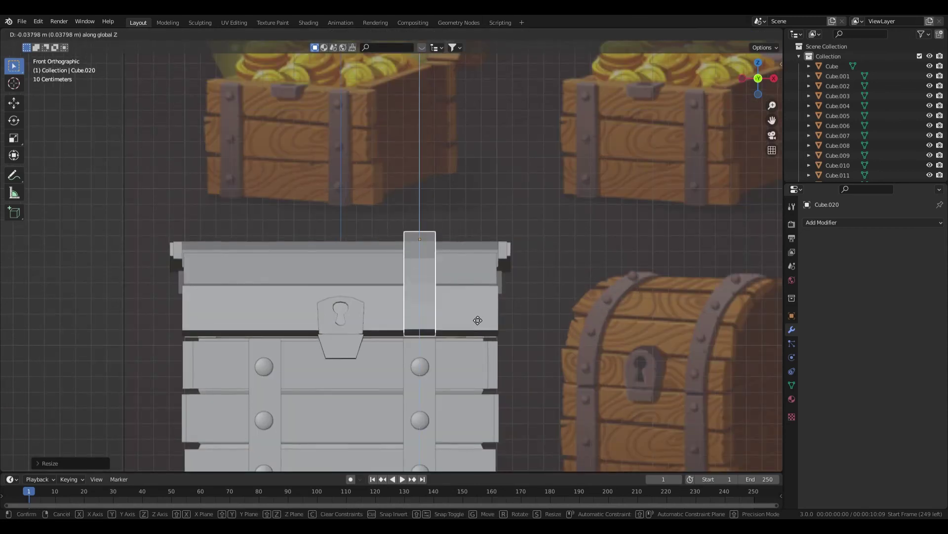
left_click(478, 320)
Step: In right side view, scale the lid strap slightly wider along Y
middle_click_drag(528, 339, 419, 322)
key("KP_3")
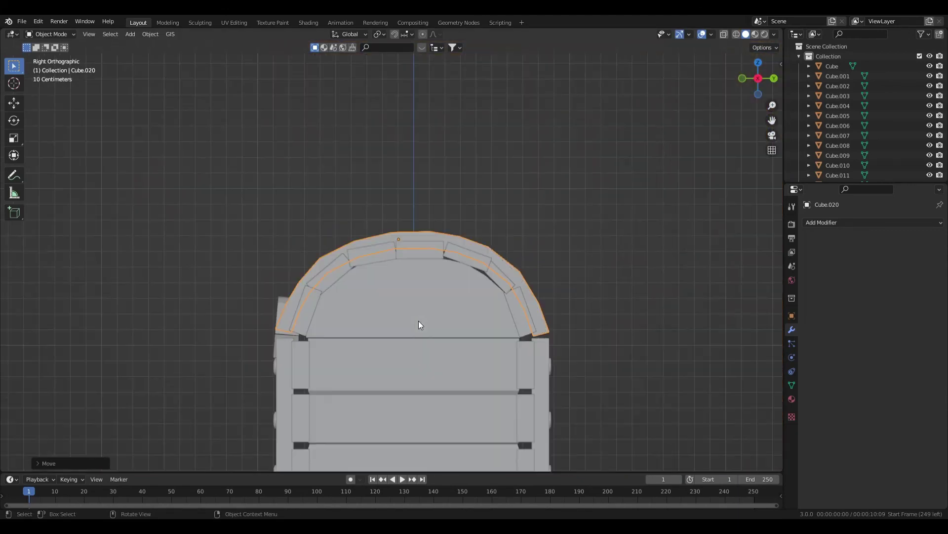
key("s")
key("y")
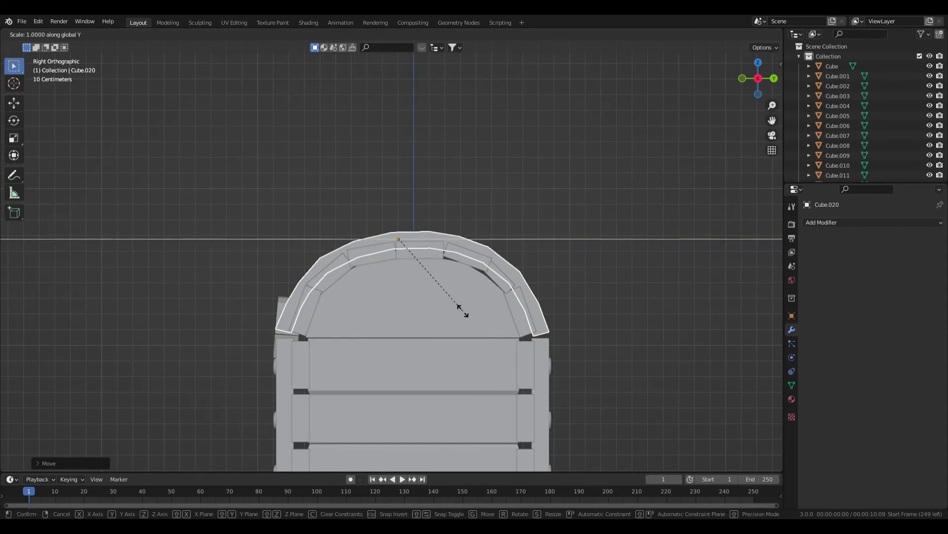
left_click(467, 312)
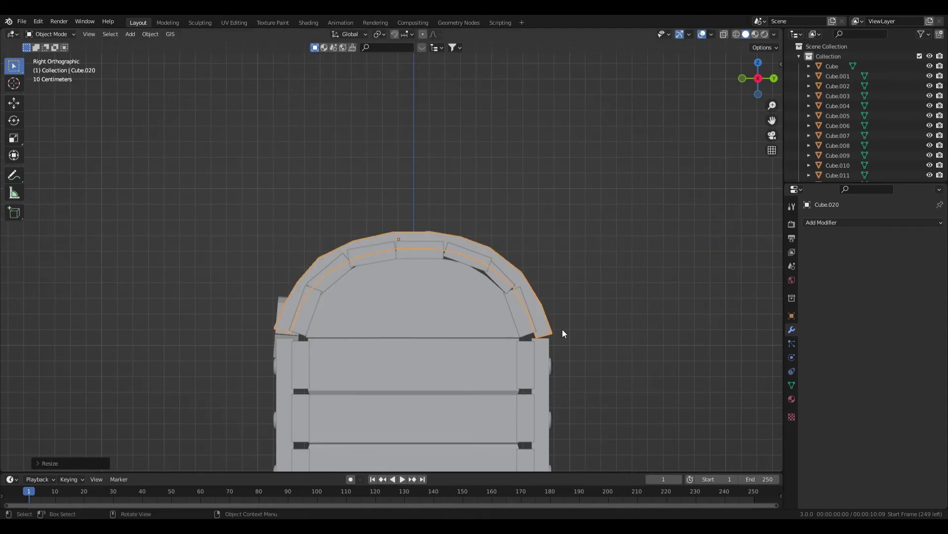
Step: Rotate the lid strap about 1° and shift it slightly forward along Y to centre it over the lid
key("r")
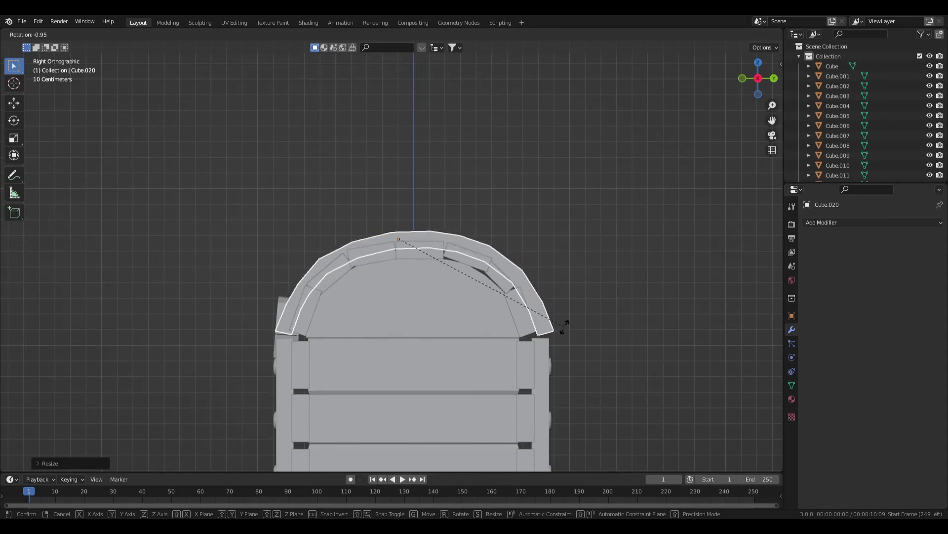
left_click(564, 328)
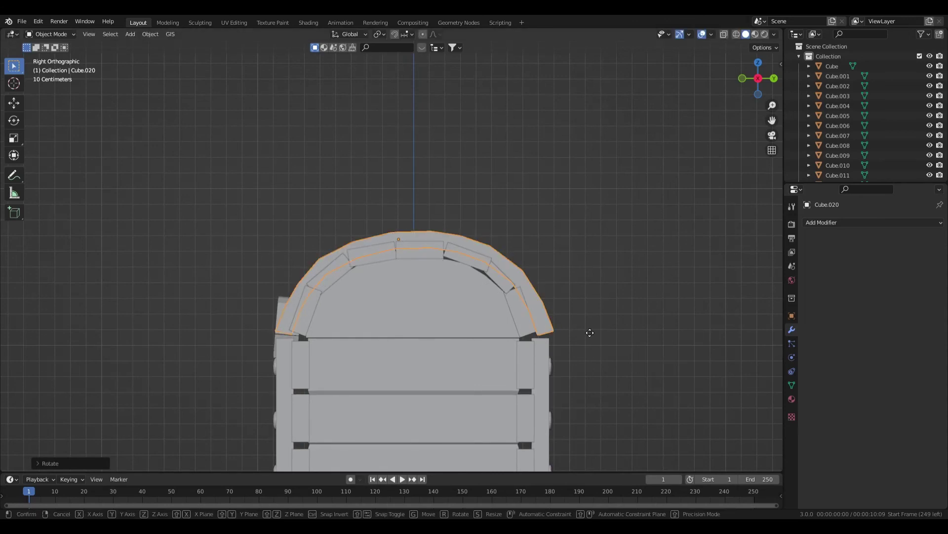
key("g")
key("y")
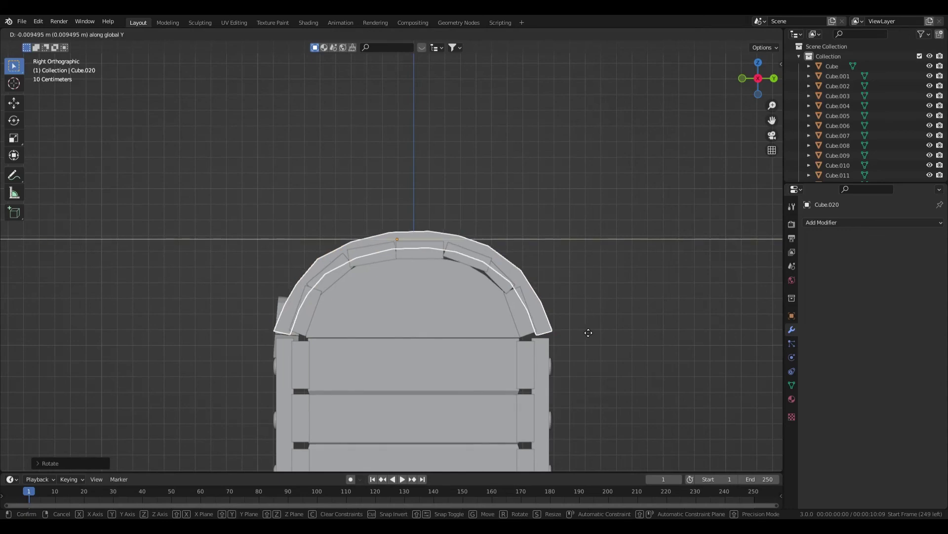
left_click(583, 328)
Step: Try smooth shading on the lid strap and return it to flat shading
middle_click_drag(377, 337, 494, 349)
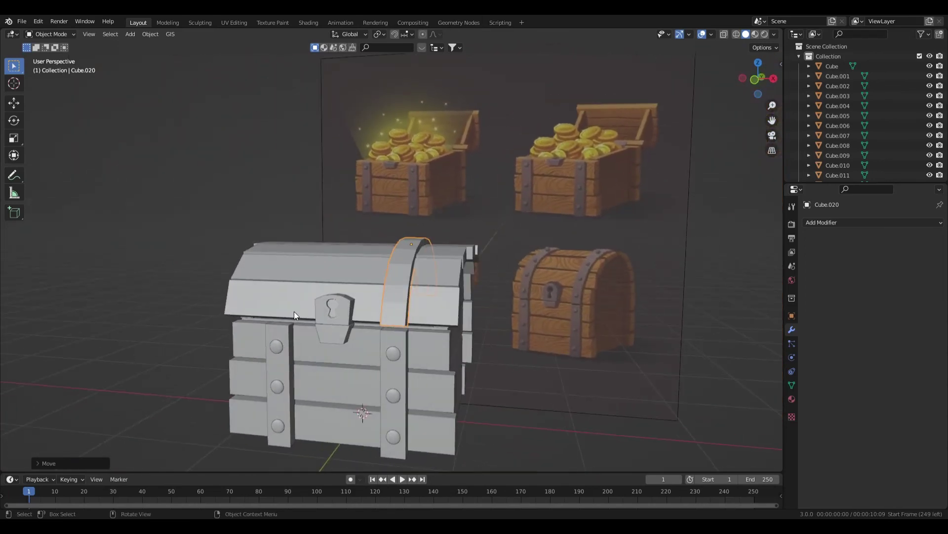
right_click(394, 292)
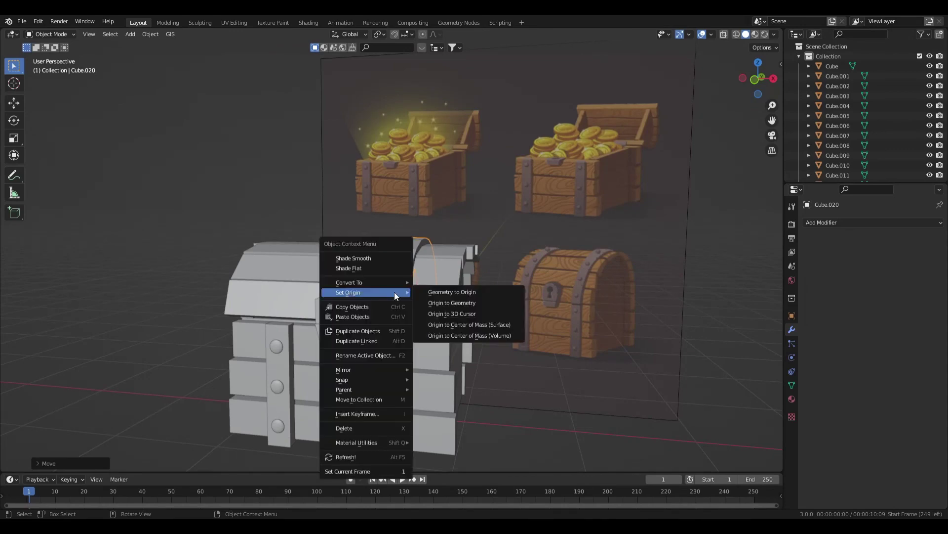
left_click(363, 260)
mouse_move(442, 280)
middle_mouse_down()
mouse_move(445, 364)
mouse_move(434, 292)
mouse_move(361, 287)
mouse_move(452, 292)
mouse_move(407, 290)
mouse_move(428, 283)
middle_mouse_up()
right_click(419, 293)
left_click(393, 293)
Step: Add two lengthwise loop cuts to the lid strap, sliding one close to each of its long edges
key("Tab")
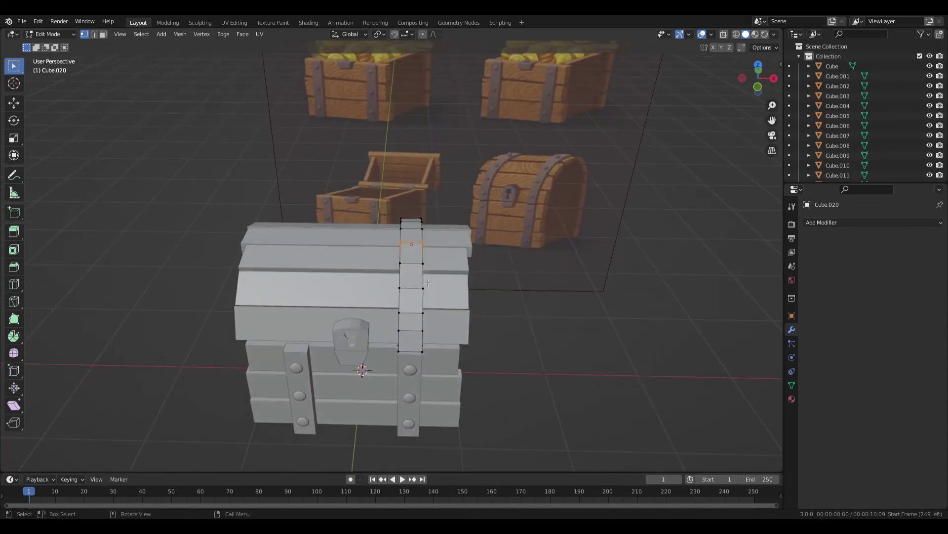
key("ctrl+r")
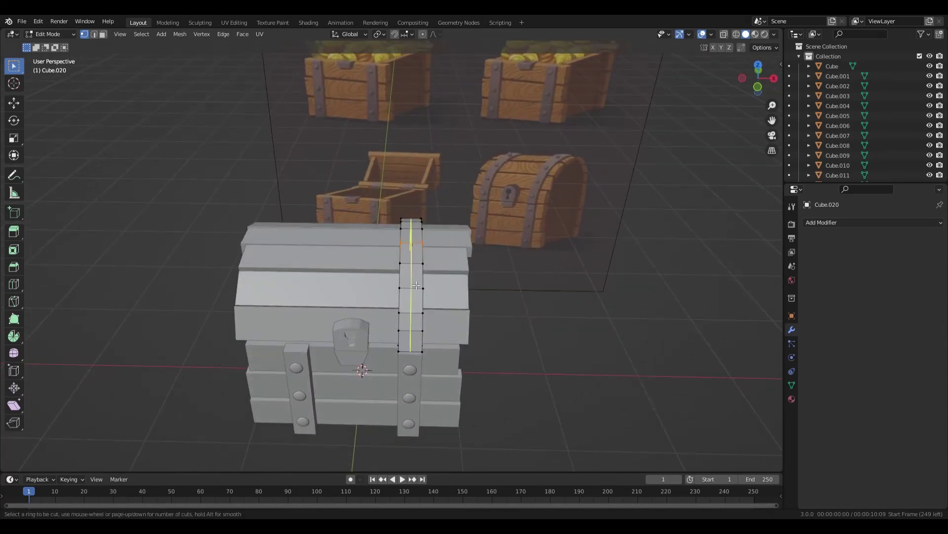
scroll(416, 286, "up", 1)
scroll(416, 286, "down", 1)
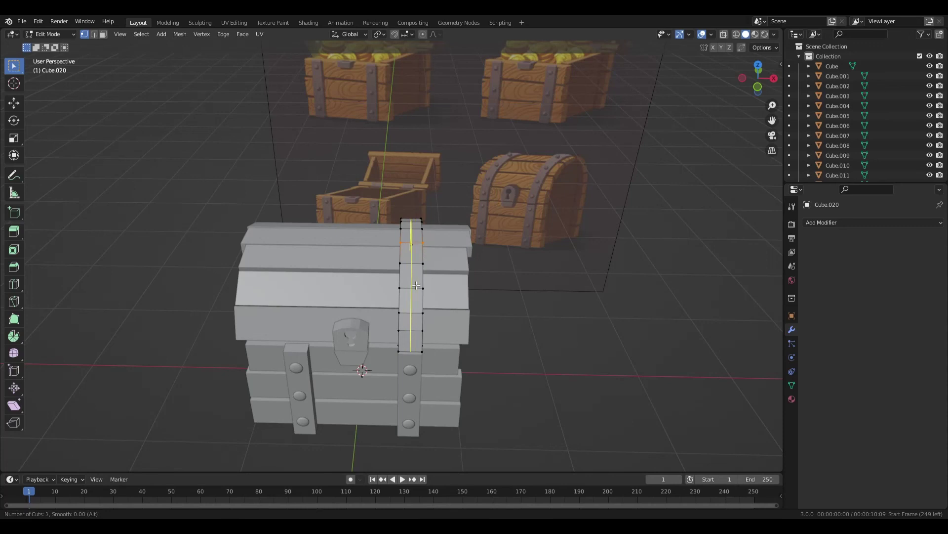
left_click(416, 285)
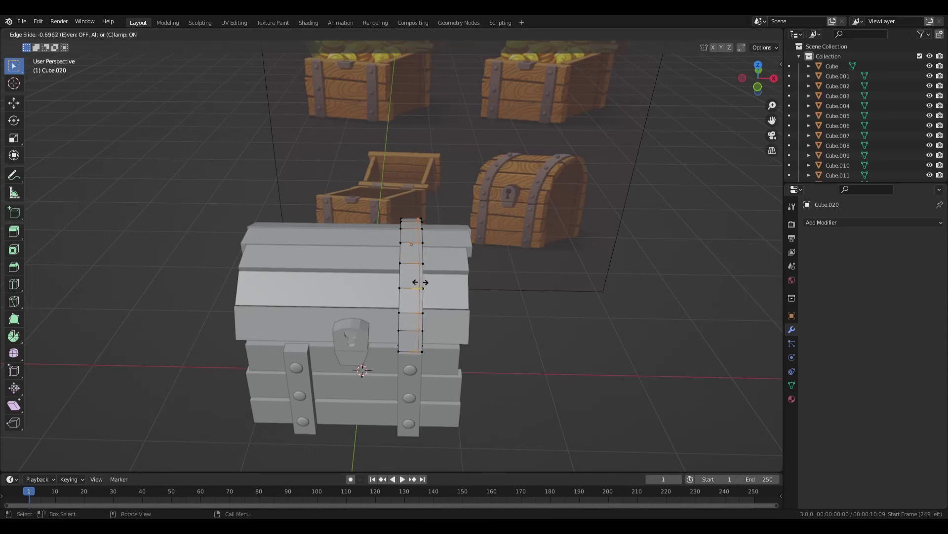
left_click(408, 283)
key("ctrl+r")
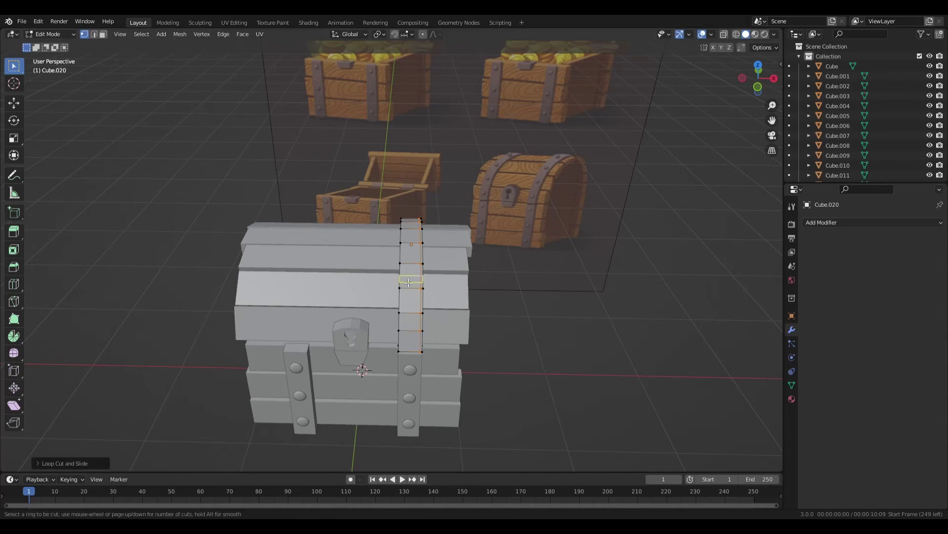
left_click(408, 267)
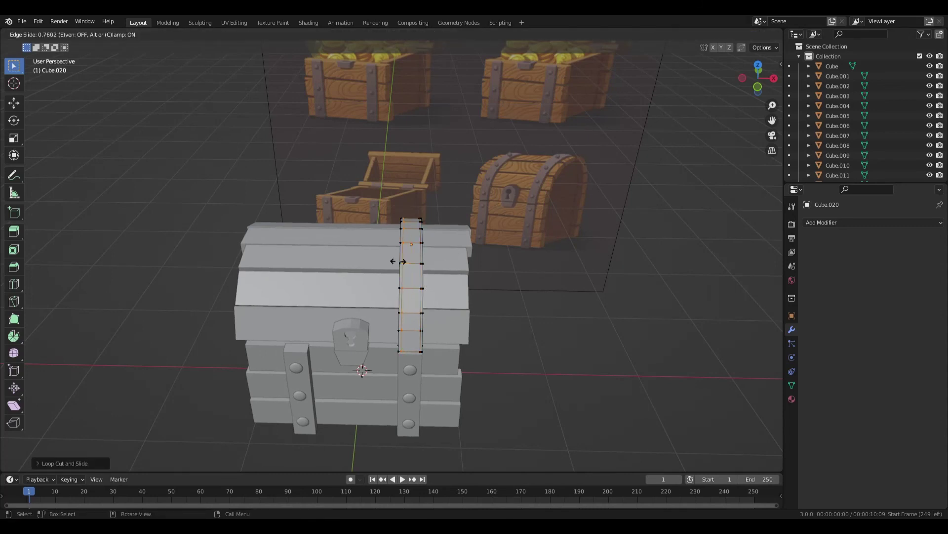
left_click(401, 263)
key("Tab")
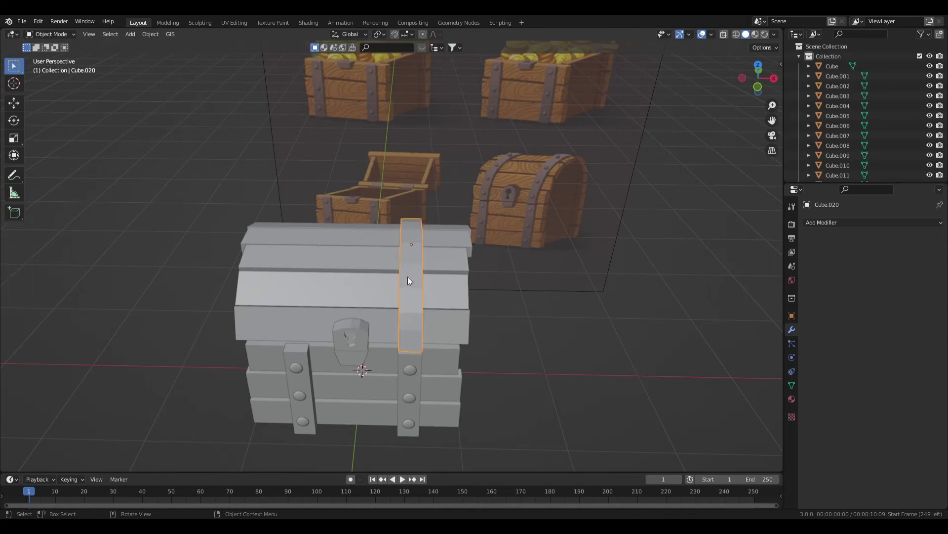
Step: Try a Subdivision Surface modifier on the lid strap, compare it with the body strap below, and remove the modifier
left_click(840, 223)
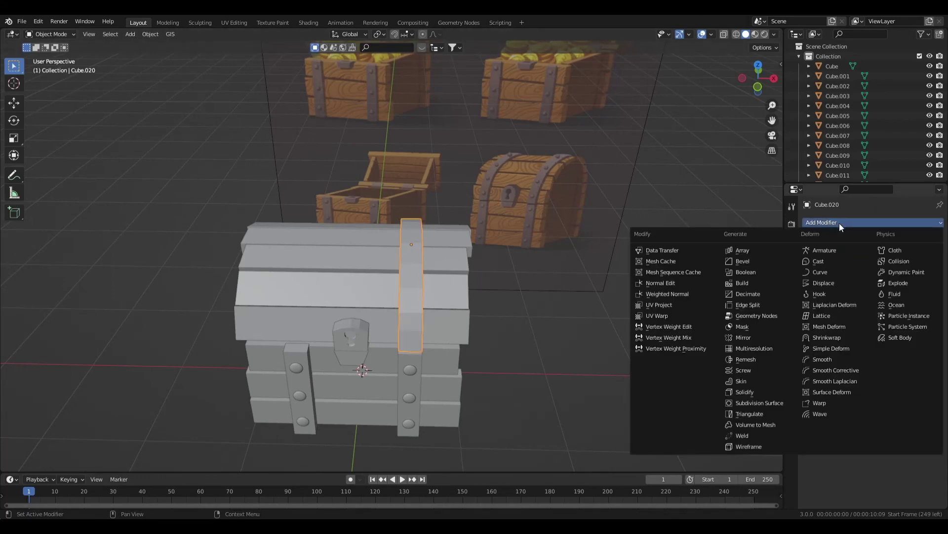
left_click(763, 403)
middle_click_drag(763, 407, 381, 378)
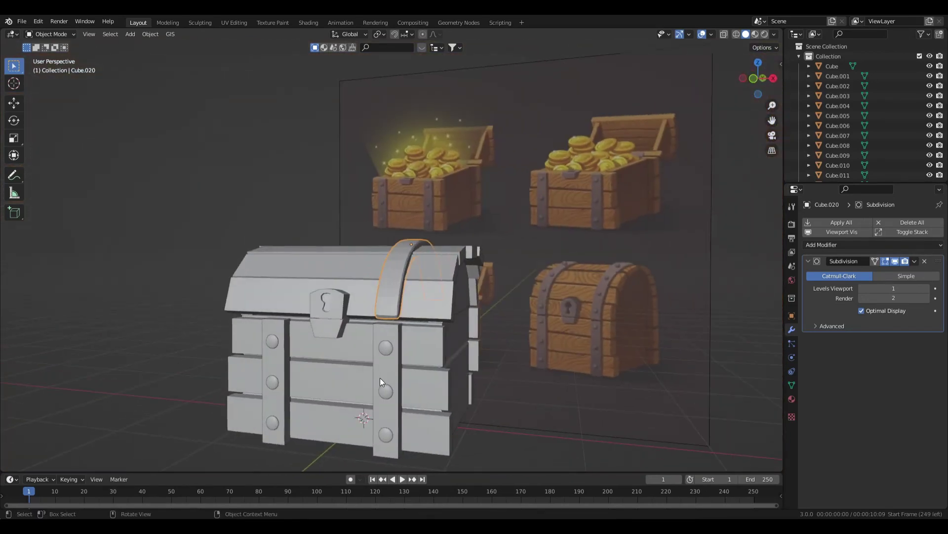
left_click(390, 366)
middle_click_drag(498, 351, 615, 303)
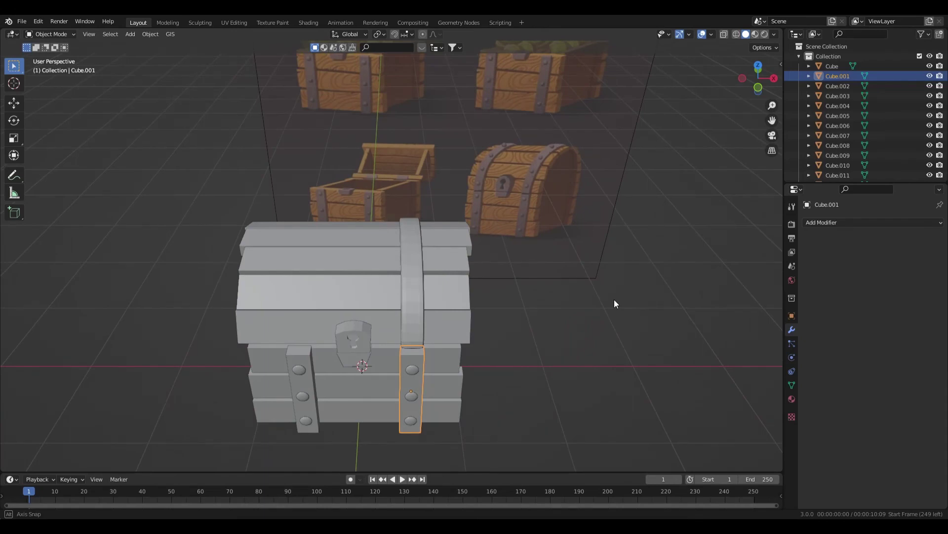
left_click(413, 294)
middle_click_drag(426, 286, 528, 304)
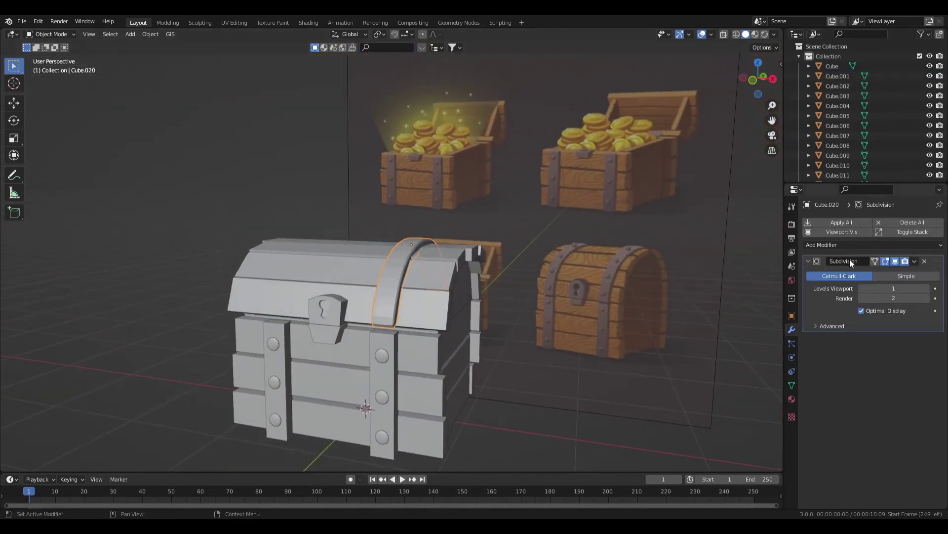
left_click(913, 262)
left_click(925, 260)
Step: Duplicate the lid strap and move the copy along X so it lines up with the body strap left of the lock
middle_click_drag(312, 360, 367, 310)
key("shift+d")
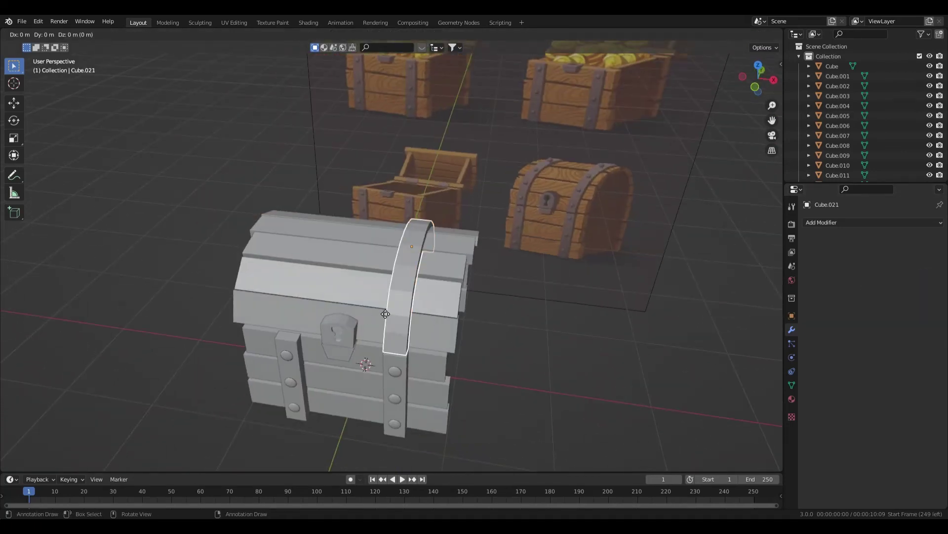
right_click(381, 309)
key("g")
key("x")
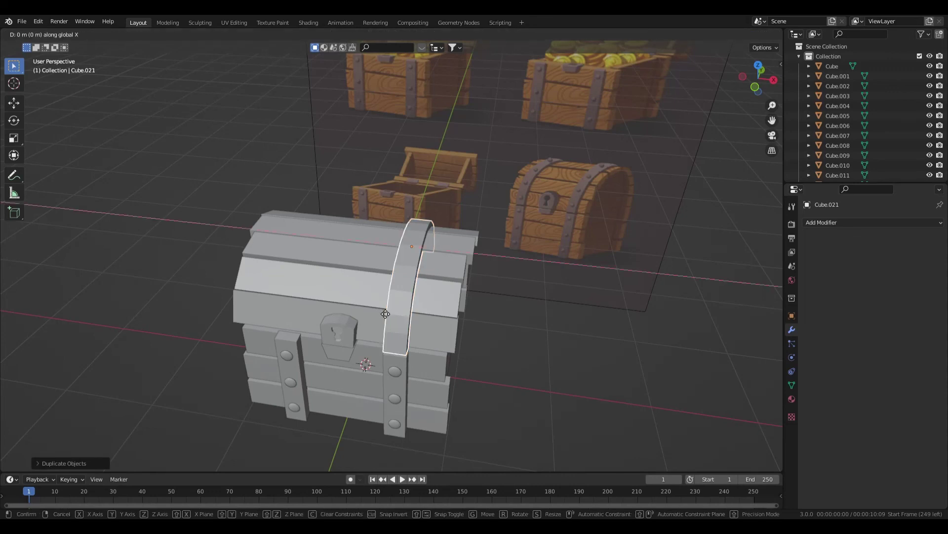
left_click(281, 293)
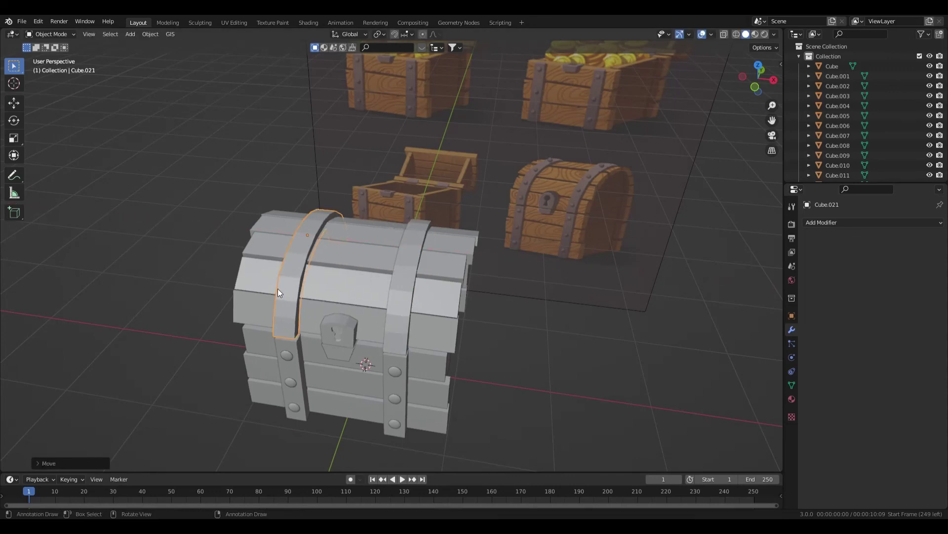
middle_click_drag(277, 289, 355, 274)
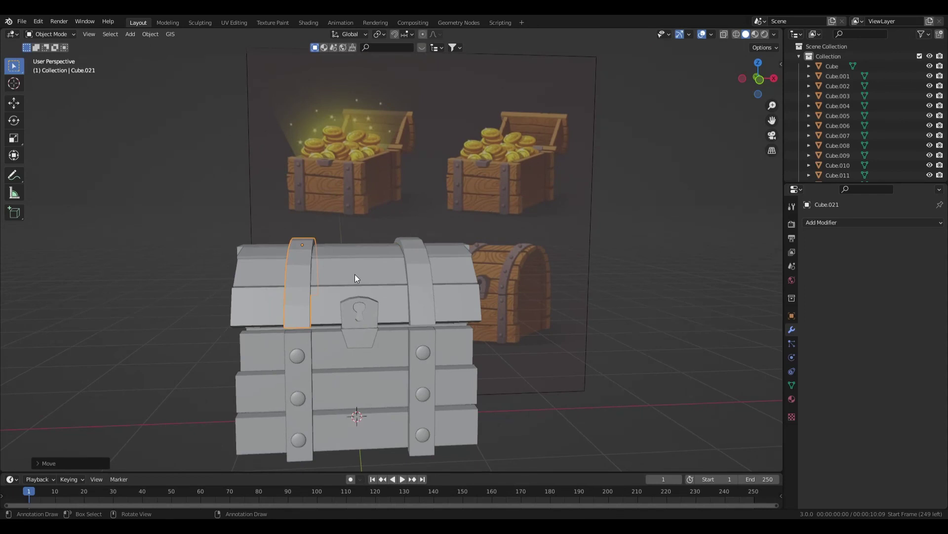
Step: In front view, duplicate the top rivet of the left body strap and place the copy low on the right lid strap
key("KP_1")
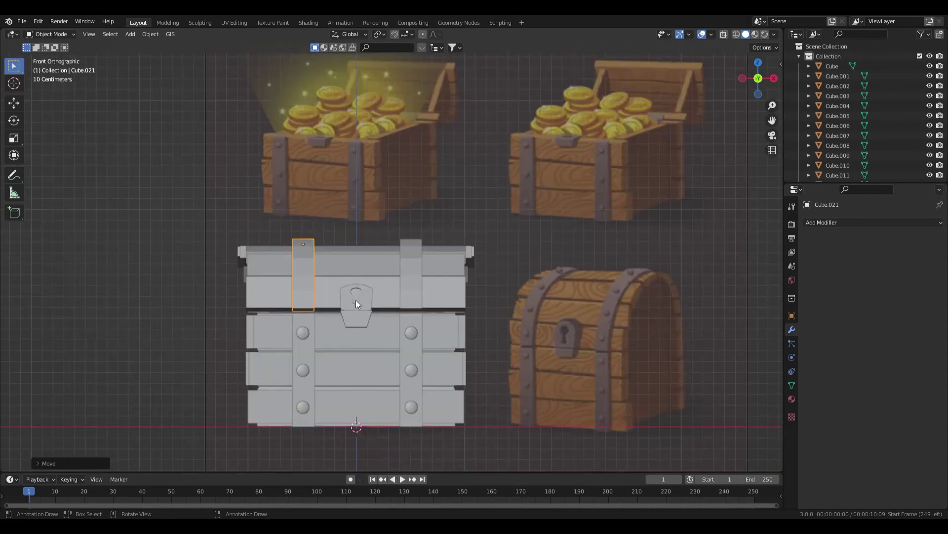
left_click(307, 334)
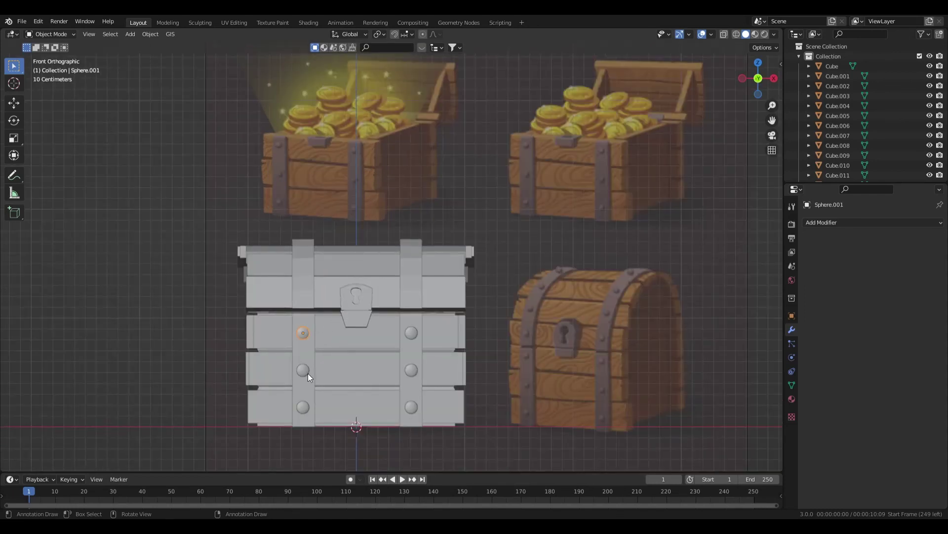
left_click(304, 369, "shift")
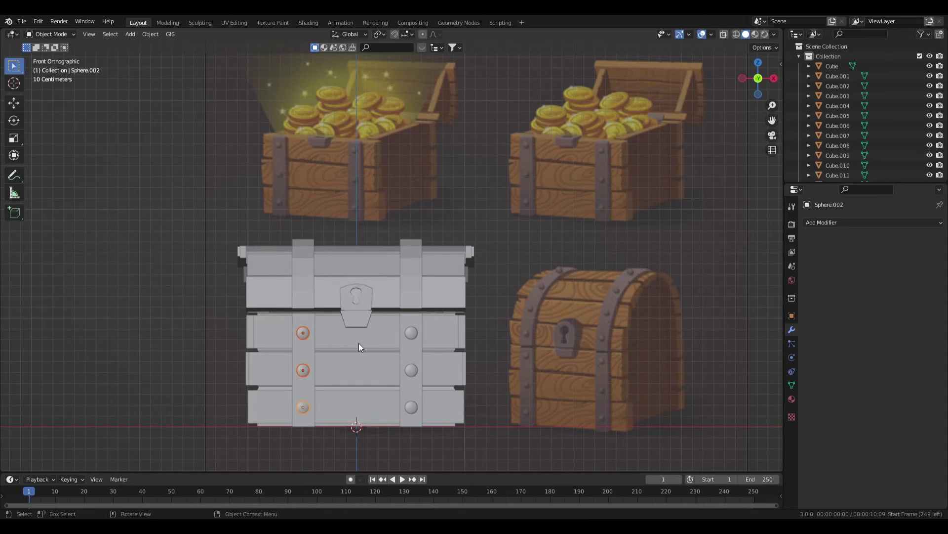
left_click(306, 331)
key("shift+d")
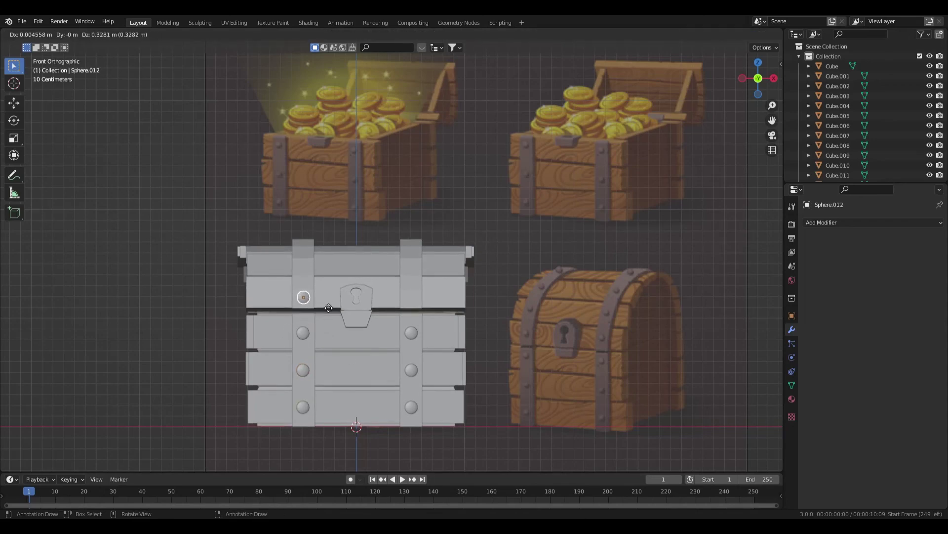
left_click(437, 308)
Step: In right side view, tilt the copied rivet to follow the lid strap's slope and move it along Y against the strap
middle_click_drag(500, 314, 396, 281)
key("KP_3")
scroll(387, 303, "up", 4)
key("r")
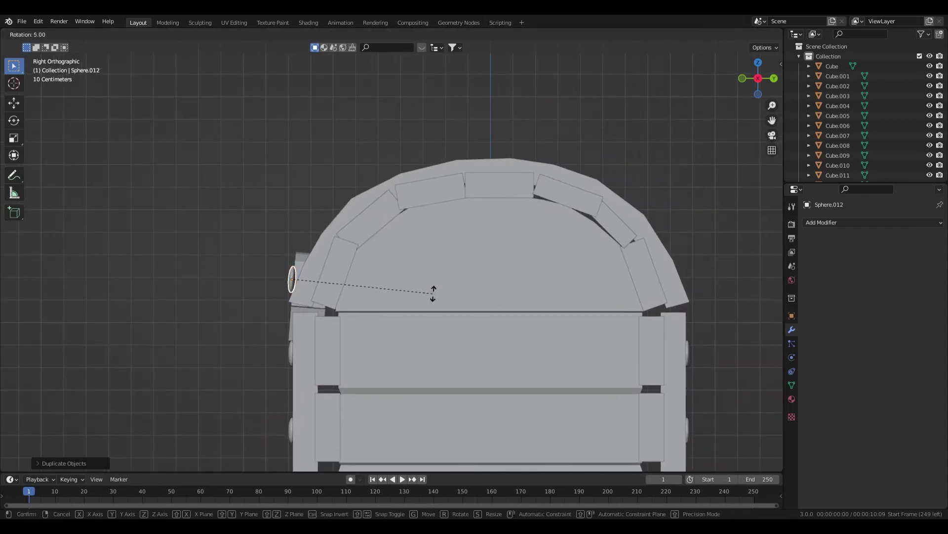
left_click(402, 302)
key("g")
key("y")
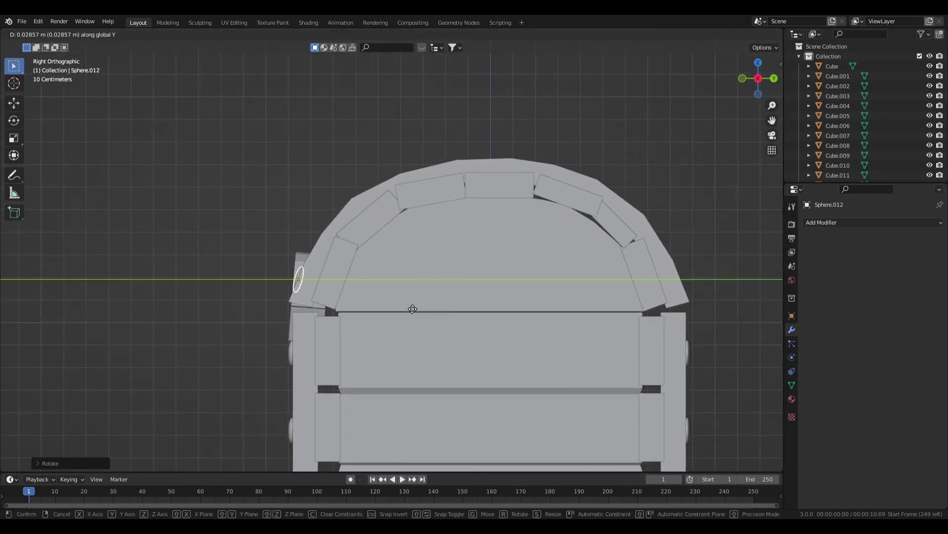
left_click(409, 309)
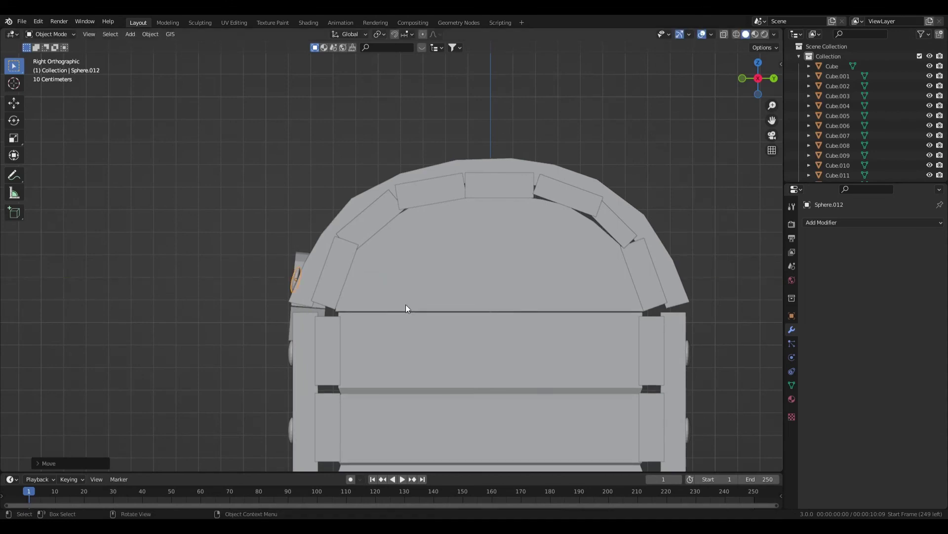
Step: Turn on X-ray and refine the rivet's tilt and position, raising it slightly along the outer surface of the lid strap
key("alt+z")
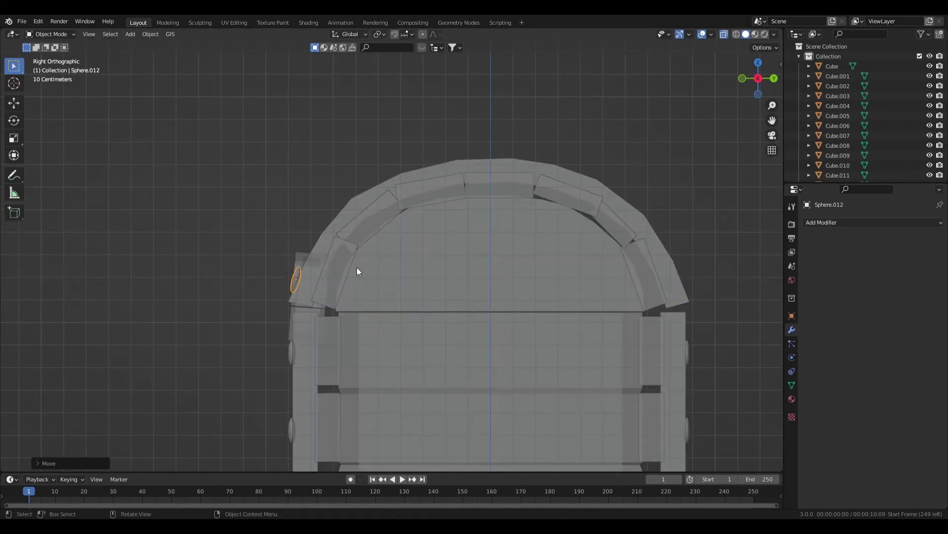
key("r")
left_click(369, 278)
key("g")
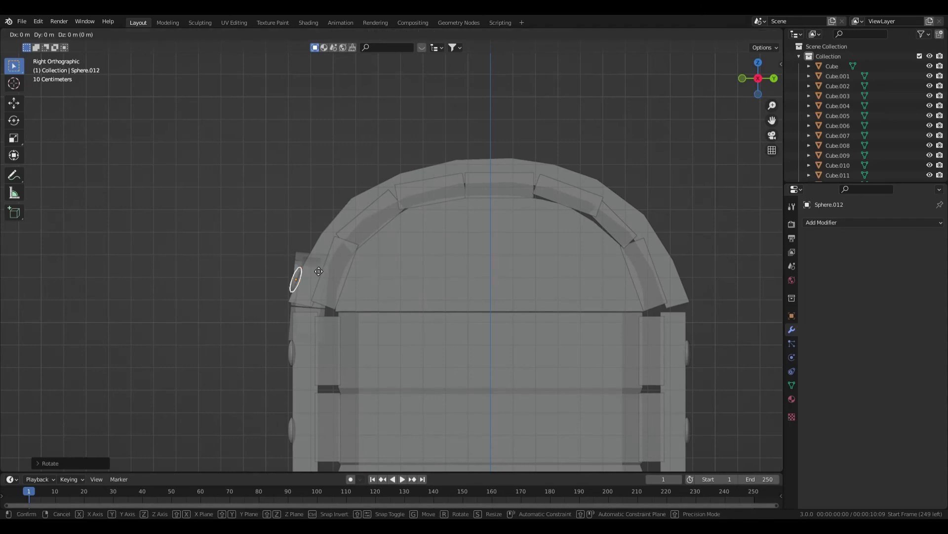
left_click(326, 257)
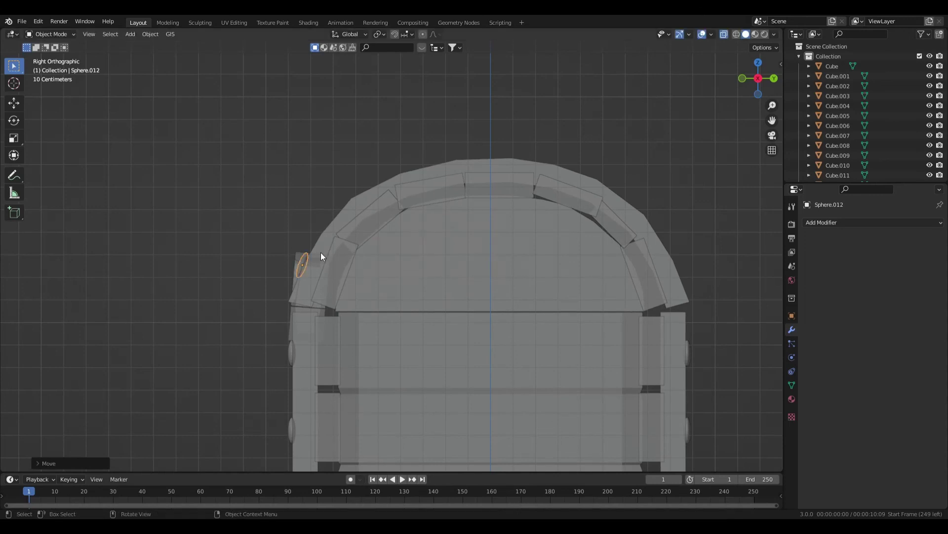
key("r")
left_click(339, 267)
Step: Duplicate the rivet onto the lid strap's upper front curve, rotating it about 25° and fine-tuning its position and tilt against the surface
key("shift+d")
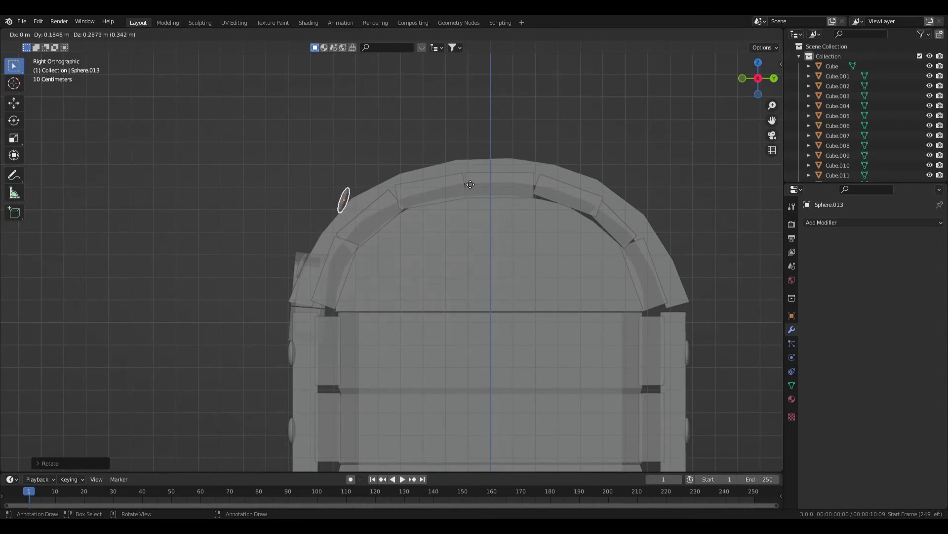
left_click(467, 179)
key("r")
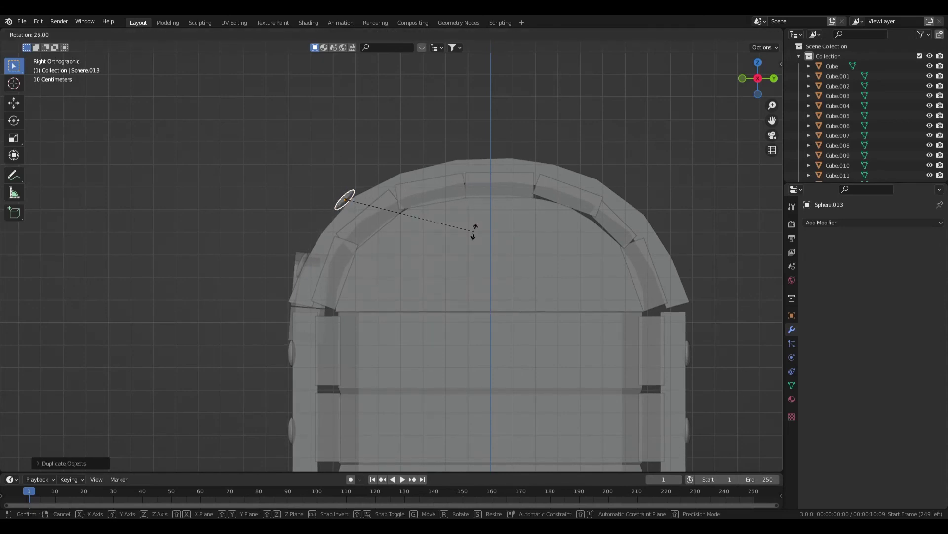
left_click(473, 231)
key("g")
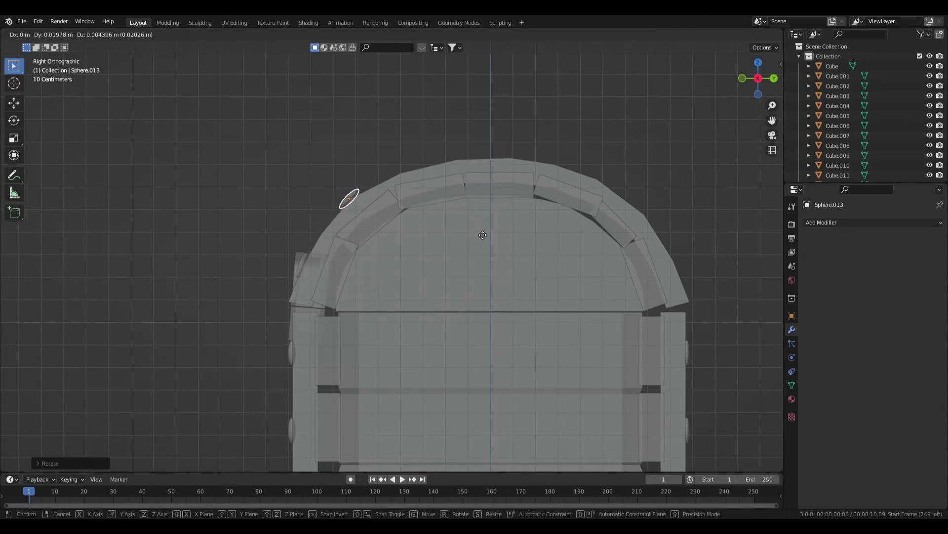
left_click(479, 234)
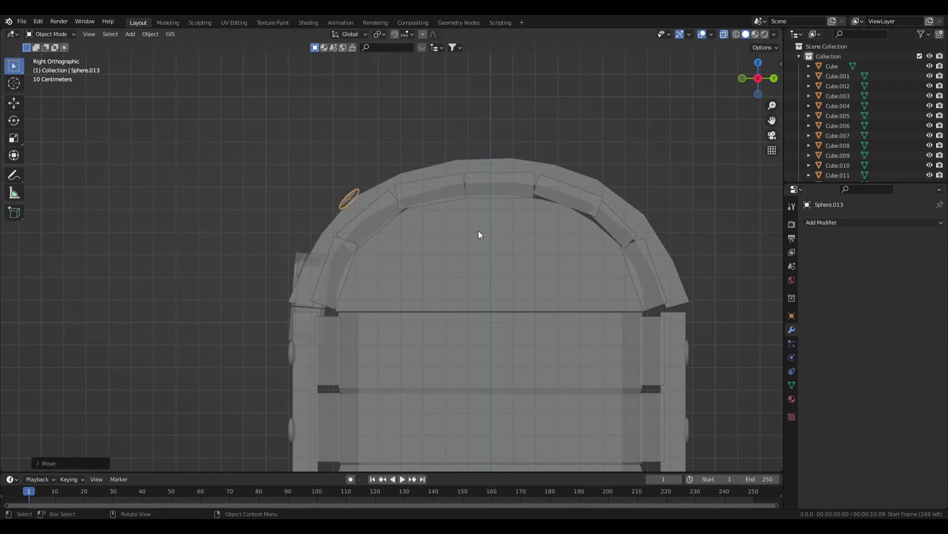
key("r")
left_click(439, 226)
key("g")
Step: Duplicate the rivet along Y, rotate it flatter, raise it about 0.14 m onto the strap near the lid's crown, and inspect it from above
key("shift+d")
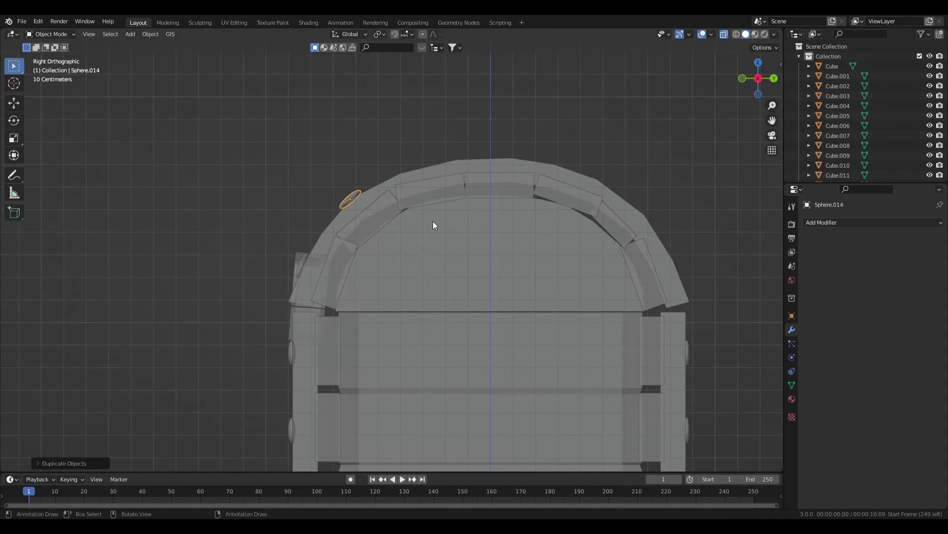
key("y")
left_click(518, 202)
key("r")
left_click(511, 252)
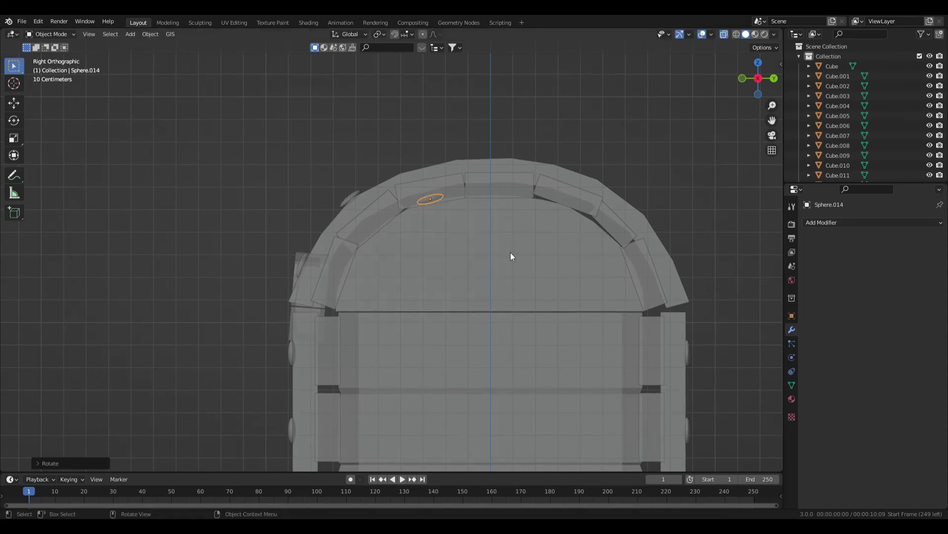
key("g")
key("z")
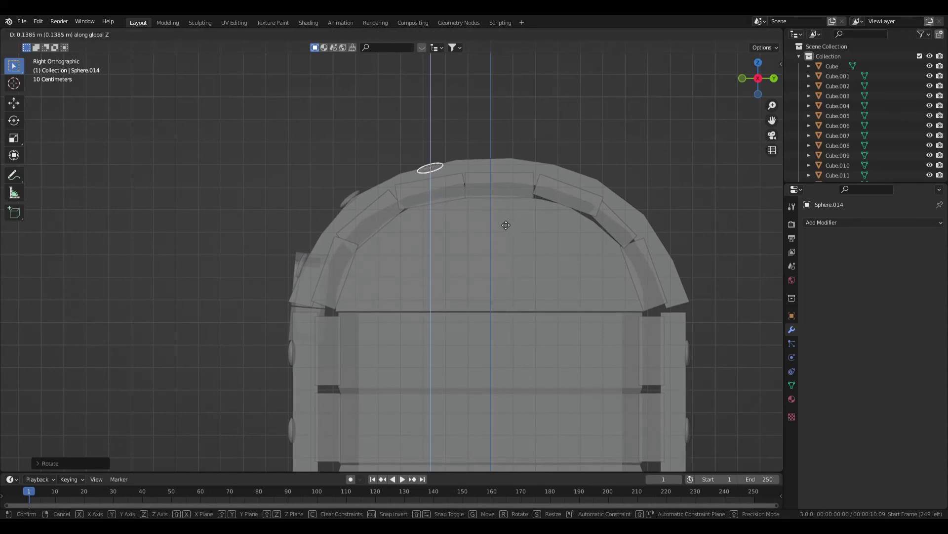
left_click(502, 220)
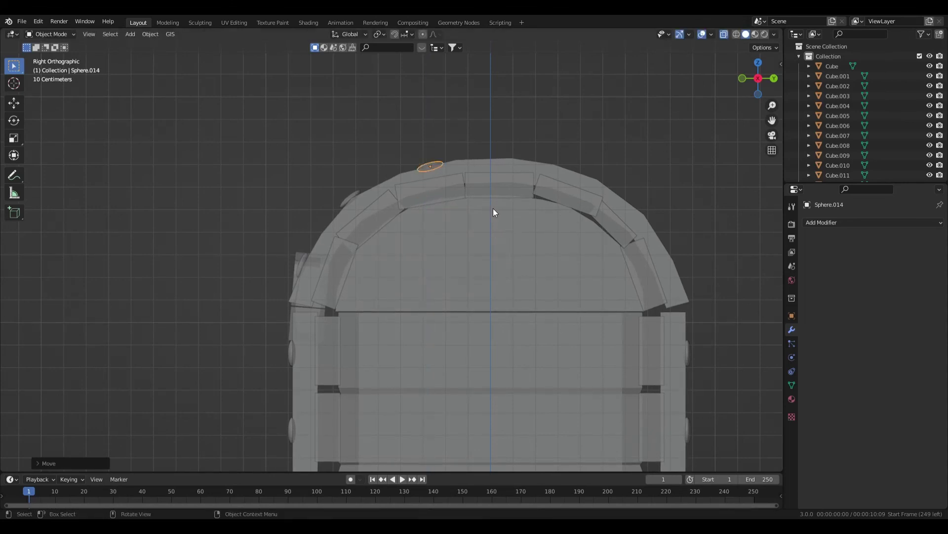
key("KP_7")
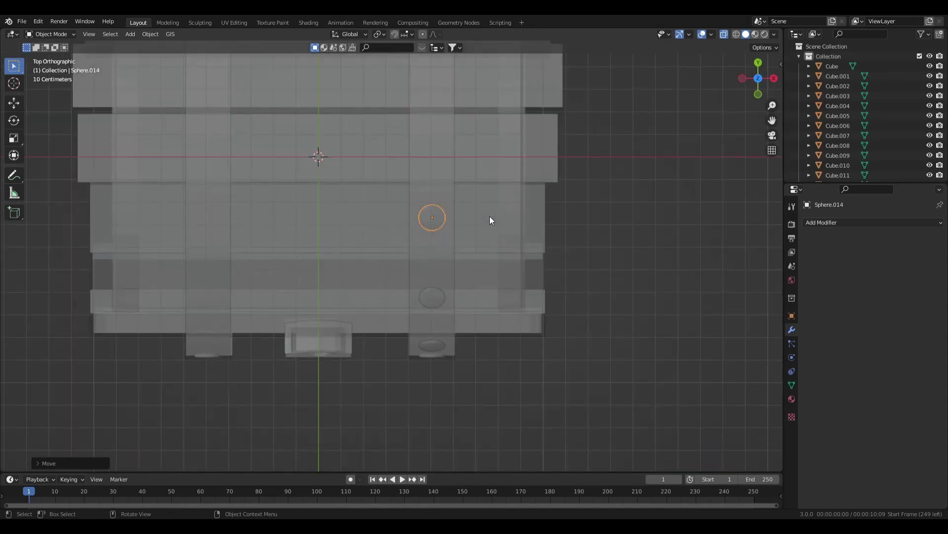
scroll(494, 233, "down", 1)
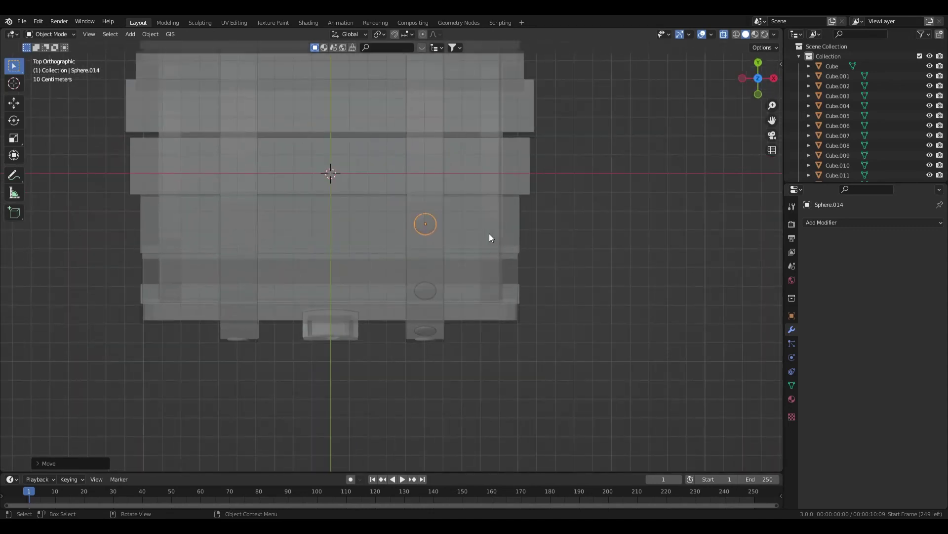
Step: Turn off X-ray and duplicate the selected rivet along Y to the crown of the lid strap
key("alt+z")
middle_click_drag(489, 234, 467, 268, "shift")
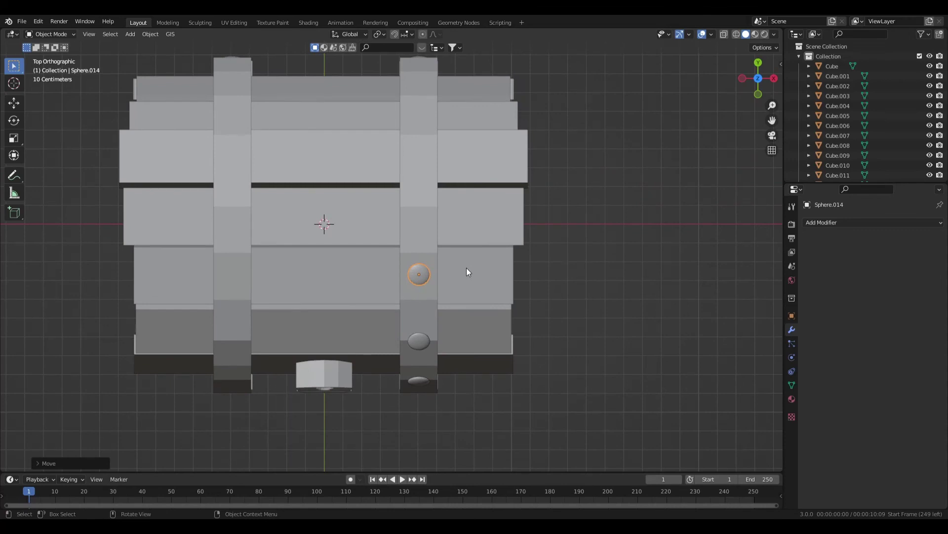
key("shift+d")
key("y")
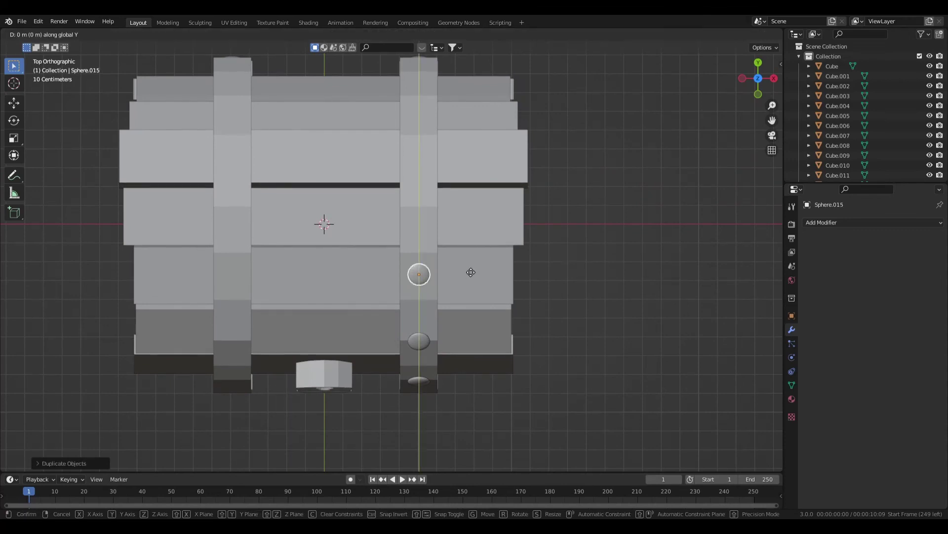
left_click(468, 205)
Step: Rotate the crown rivet about X until it lies flat and raise it along Z onto the strap surface
key("r")
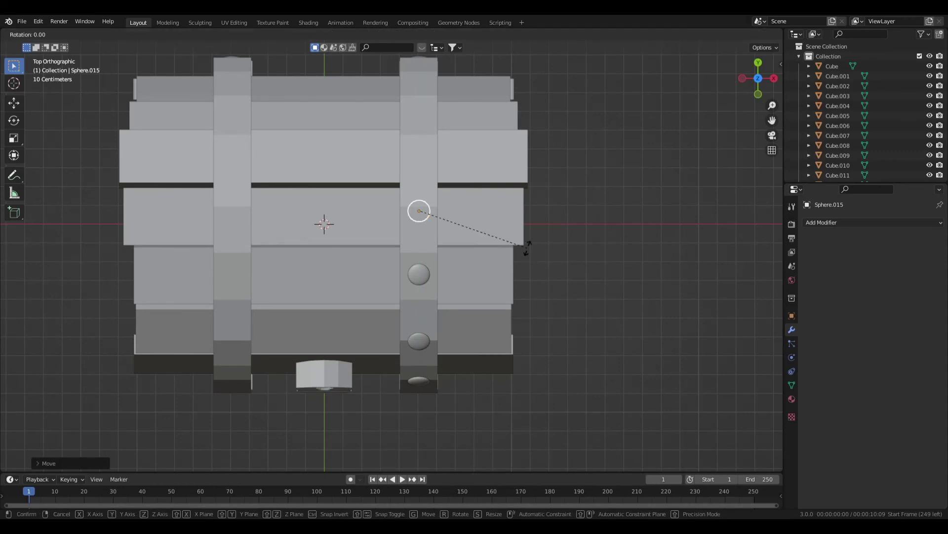
key("x")
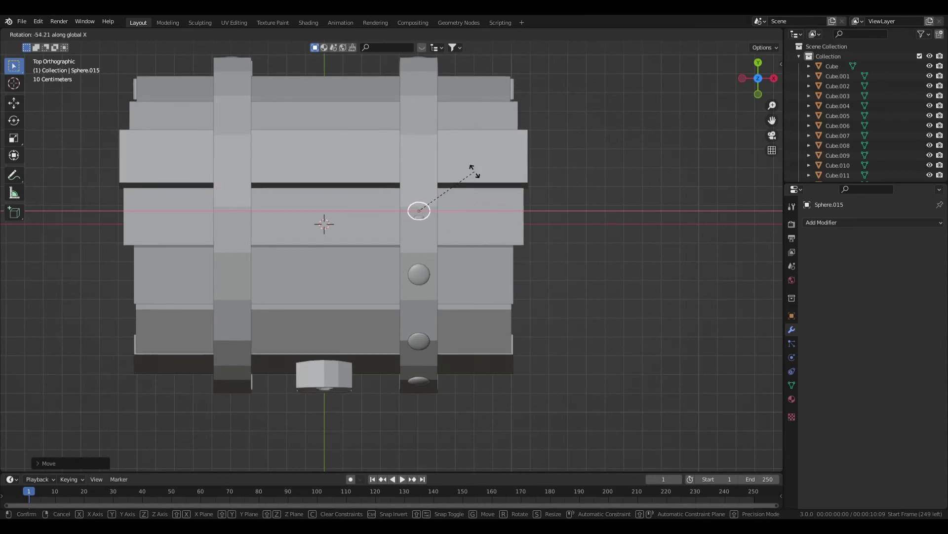
left_click(496, 212)
key("g")
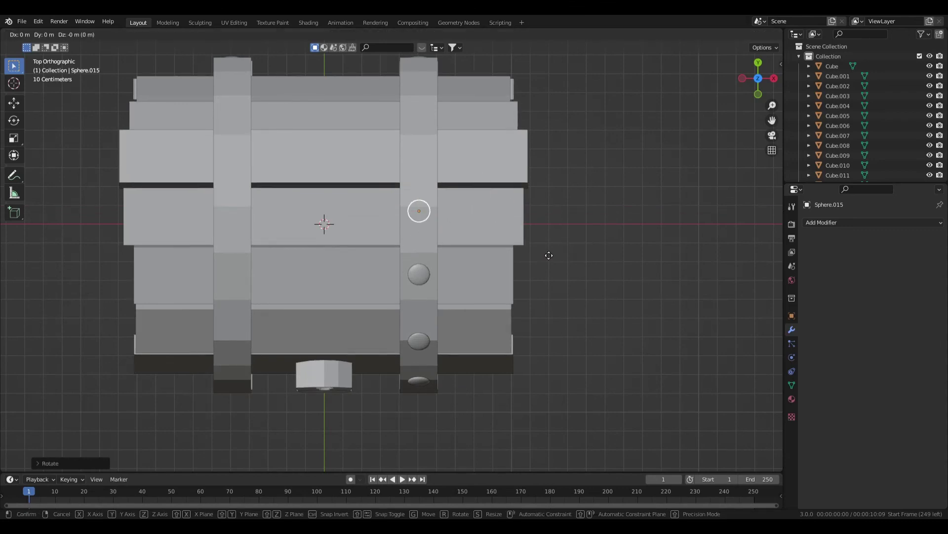
key("z")
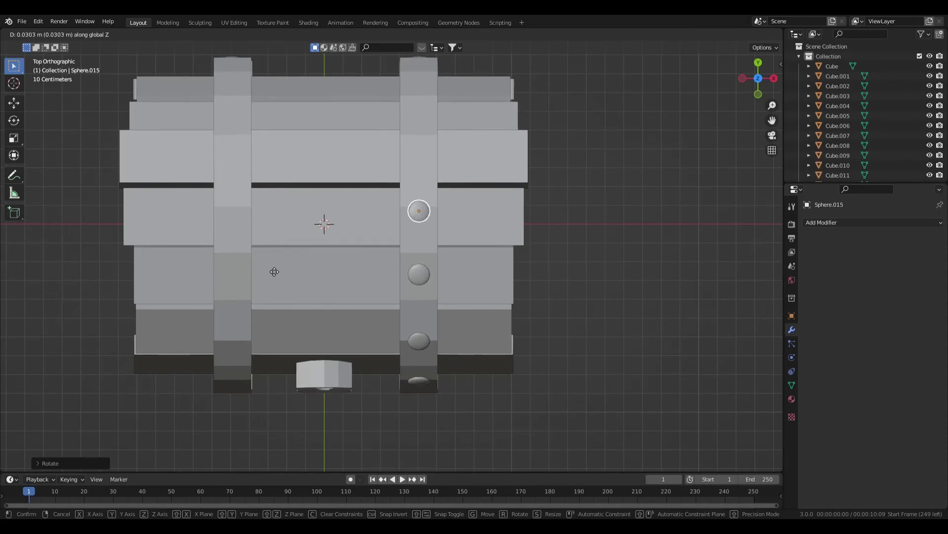
left_click(234, 273)
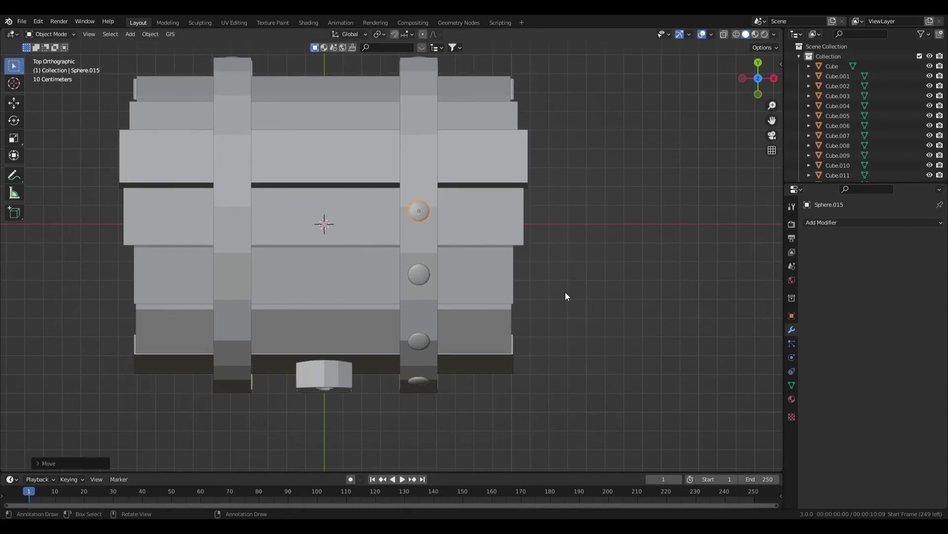
Step: Duplicate the crown rivet toward the back of the lid strap and lower it along Z to the strap surface
middle_click_drag(565, 292, 536, 278)
key("KP_7")
middle_click_drag(518, 213, 479, 297, "shift")
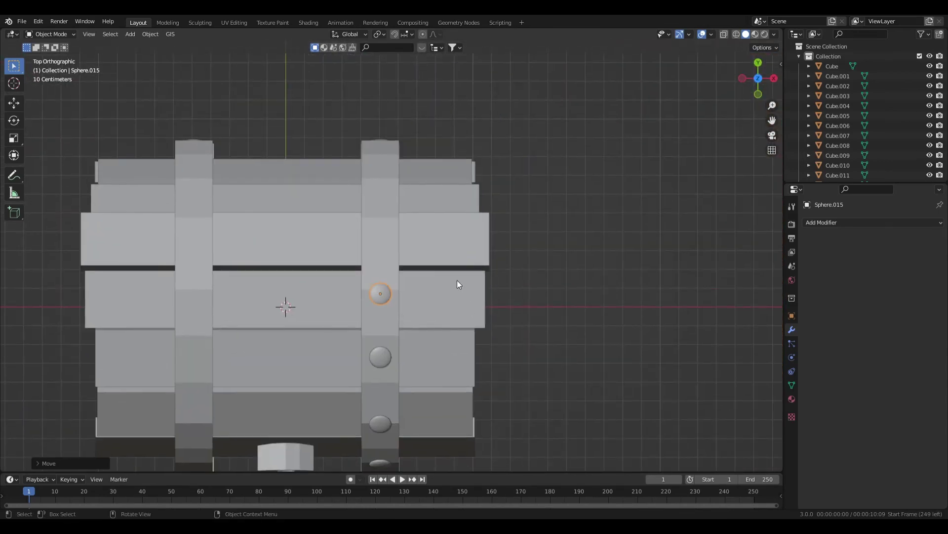
key("shift+d")
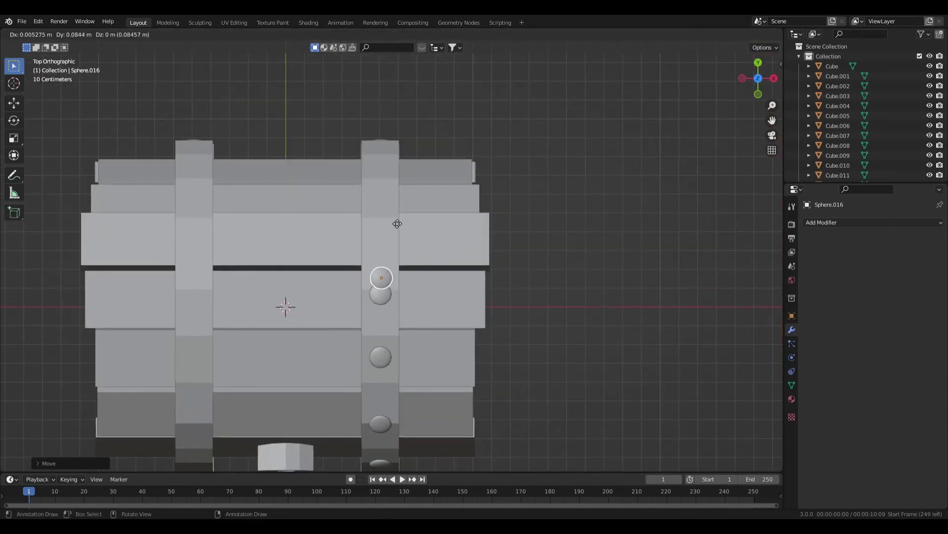
left_click(397, 189)
middle_click_drag(429, 257, 444, 194)
key("g")
key("z")
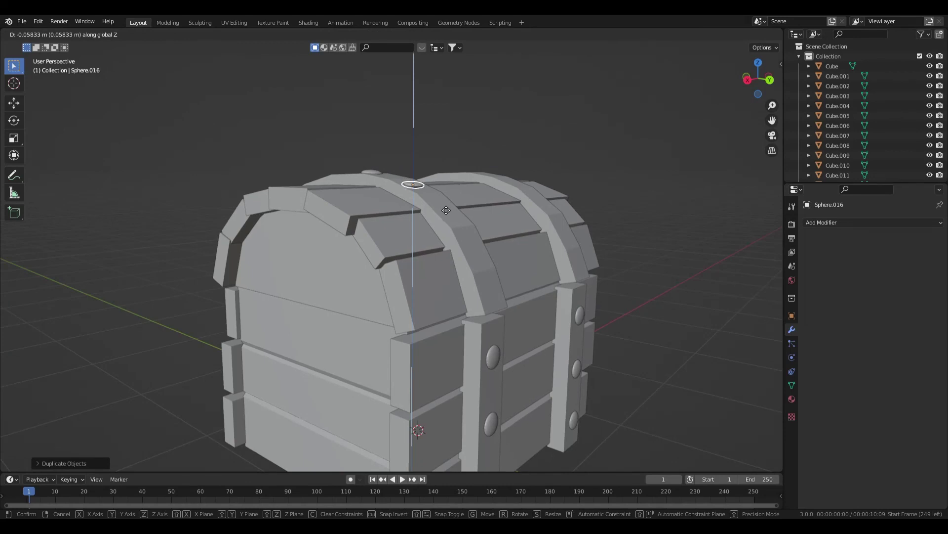
left_click(442, 207)
Step: Tilt the new rivet about X to follow the strap's rear slope and nudge it against the surface
middle_click_drag(442, 207, 463, 245)
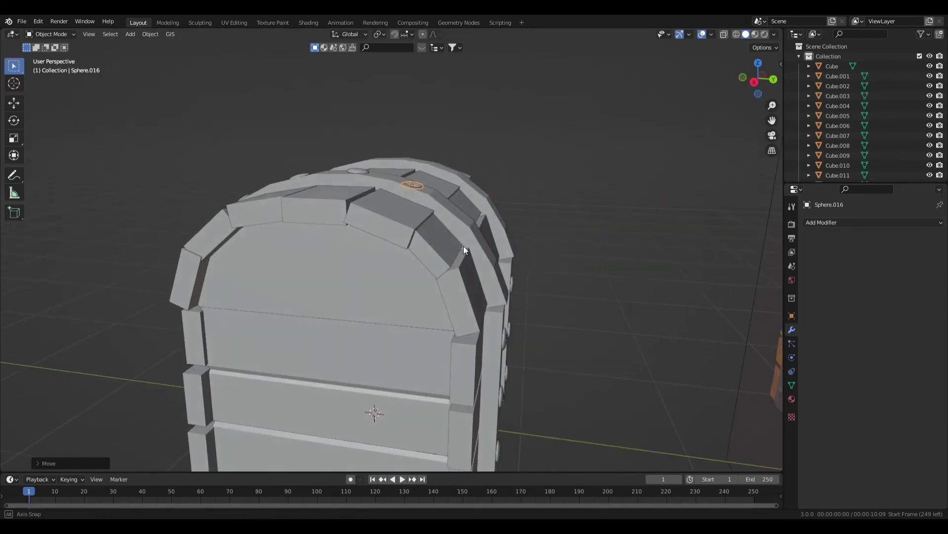
key("r")
key("x")
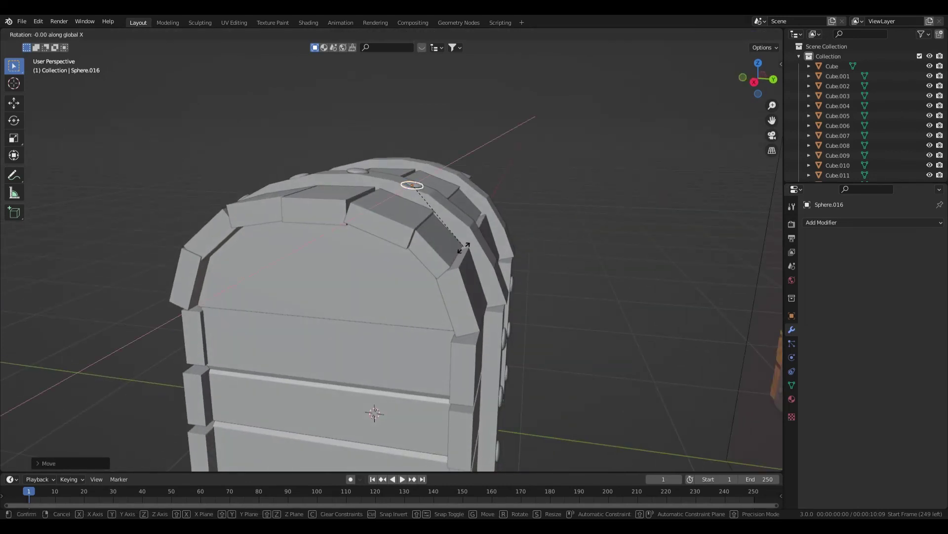
left_click(458, 279)
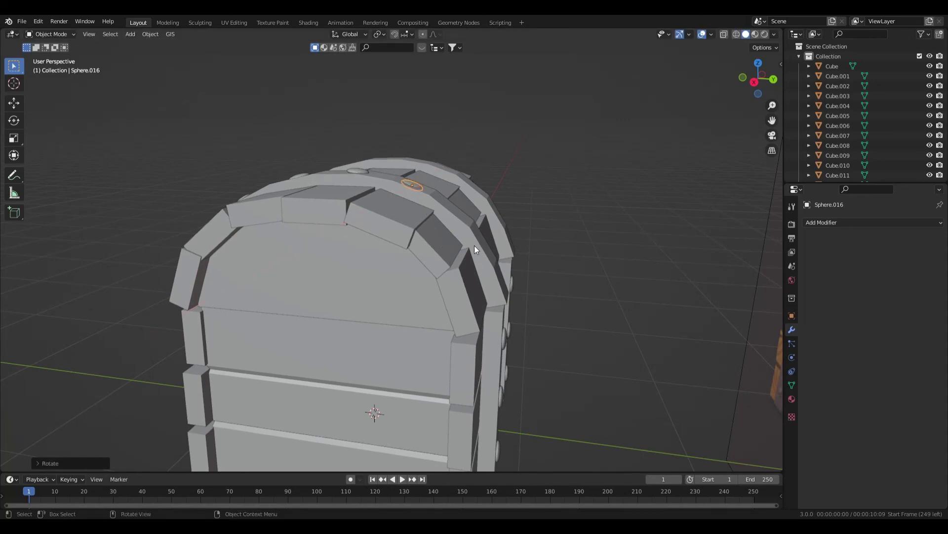
key("g")
left_click(508, 246)
Step: Duplicate the tilted rivet along Y and adjust its Y position over the rear curve of the lid strap
middle_click_drag(508, 246, 417, 252)
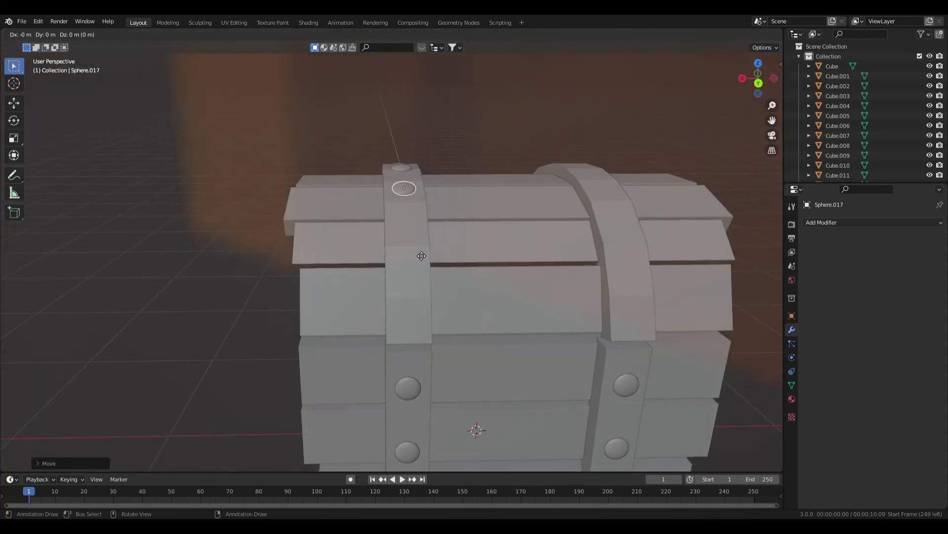
key("shift+d")
key("y")
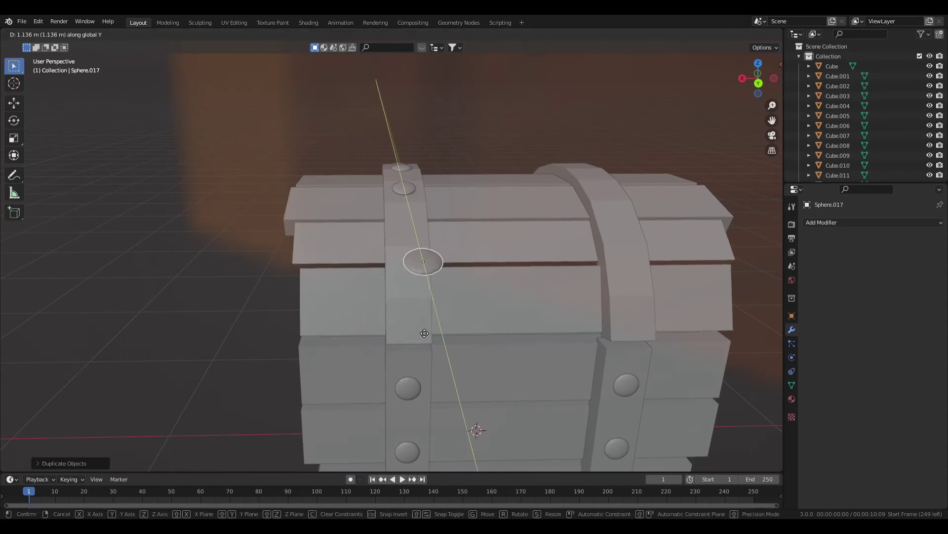
left_click(426, 317)
middle_click_drag(426, 317, 580, 295)
key("g")
key("y")
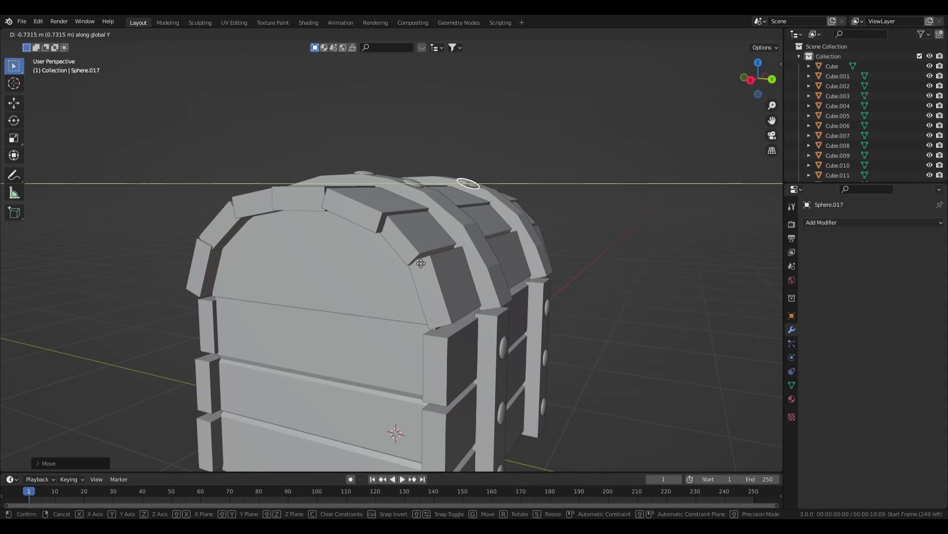
left_click(416, 262)
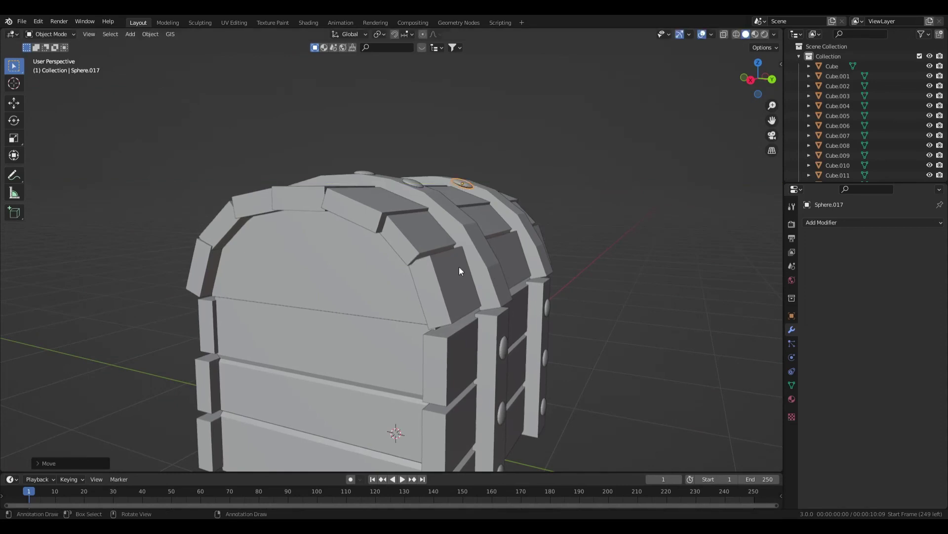
Step: Lower the new rivet along Z, rotate it about X to match the steeper slope, and nudge it onto the strap
key("g")
key("z")
left_click(488, 280)
middle_click_drag(488, 280, 499, 287)
key("r")
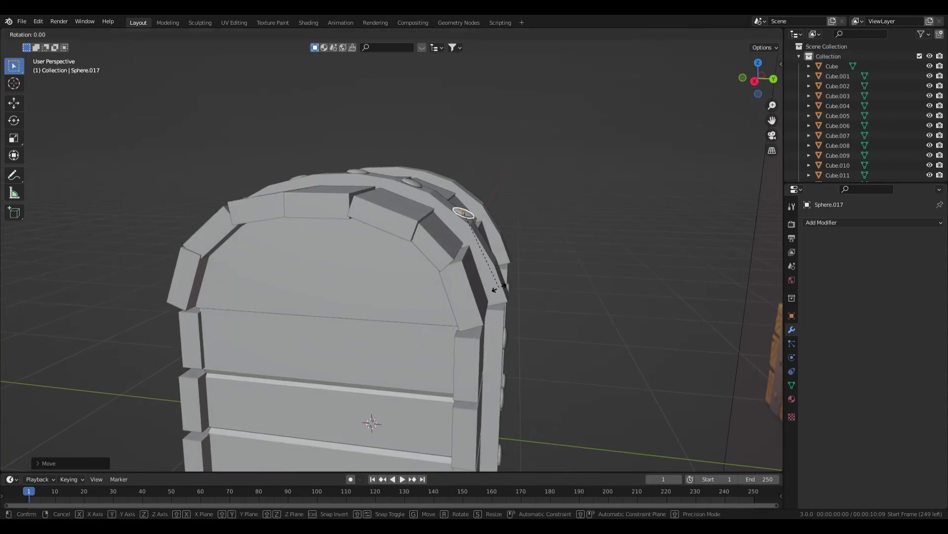
key("x")
left_click(473, 324)
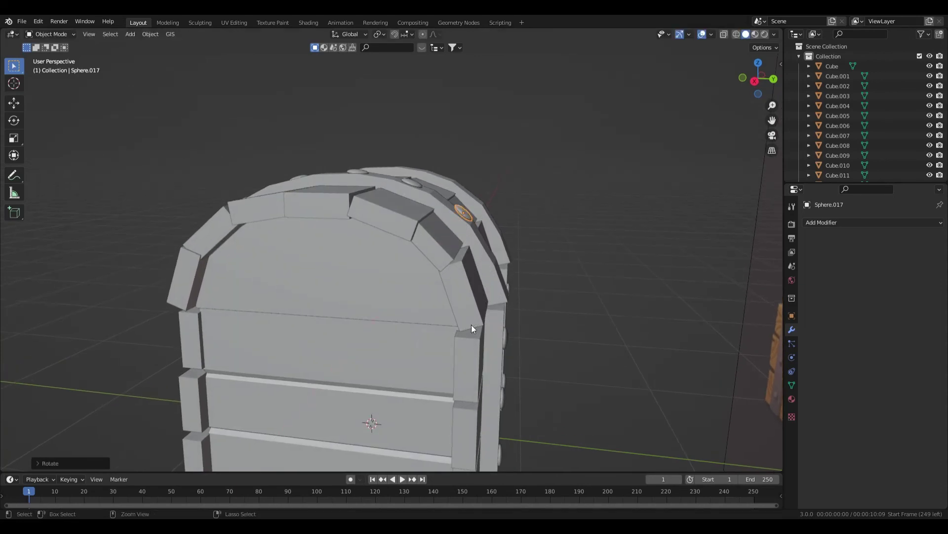
key("g")
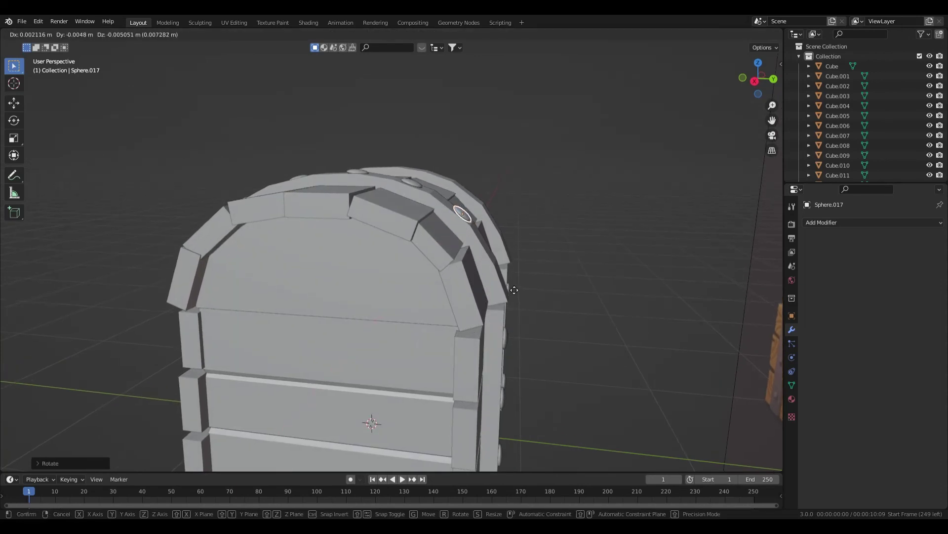
left_click(509, 286)
Step: In back orthographic view, adjust the rivet's height along Z on the rear of the lid strap
key("KP_1")
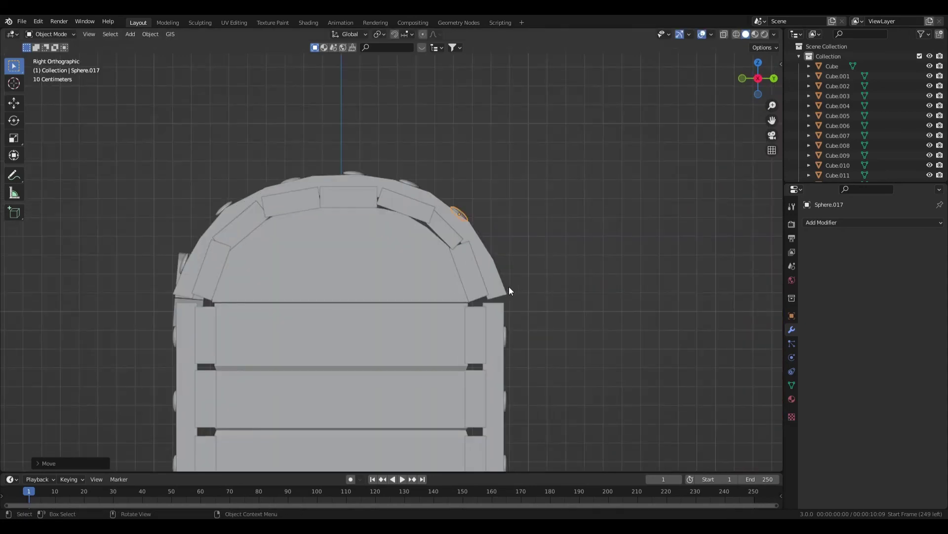
scroll(509, 286, "up", 2)
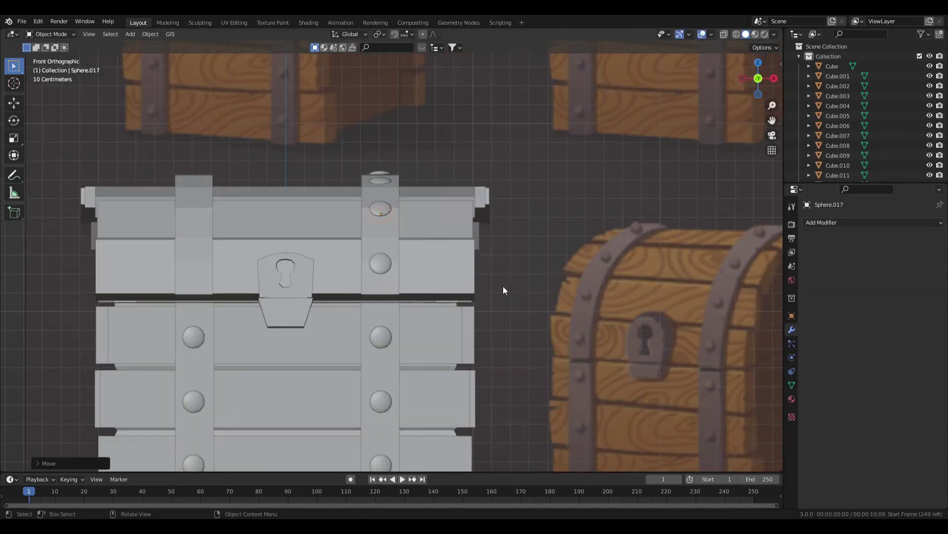
key("ctrl+KP_1")
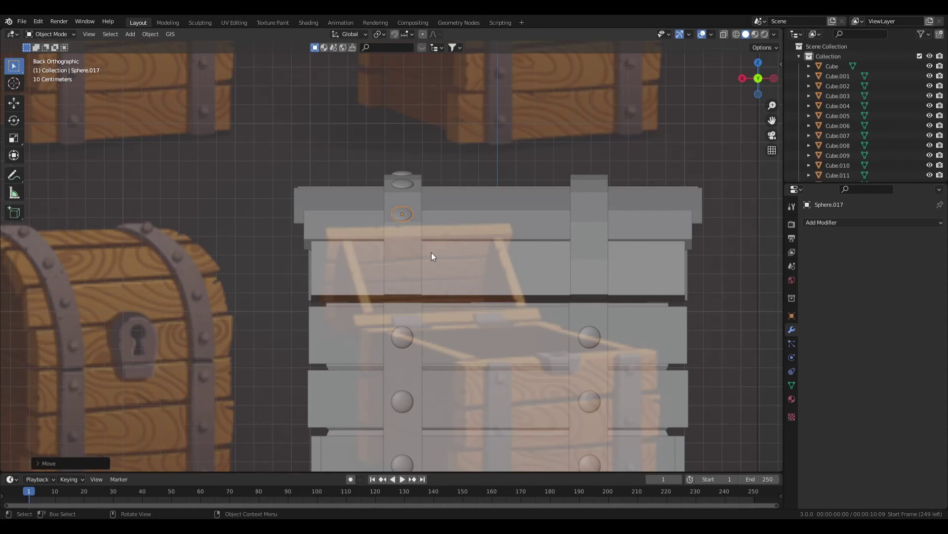
scroll(431, 252, "up", 3)
scroll(431, 250, "down", 1)
key("g")
key("z")
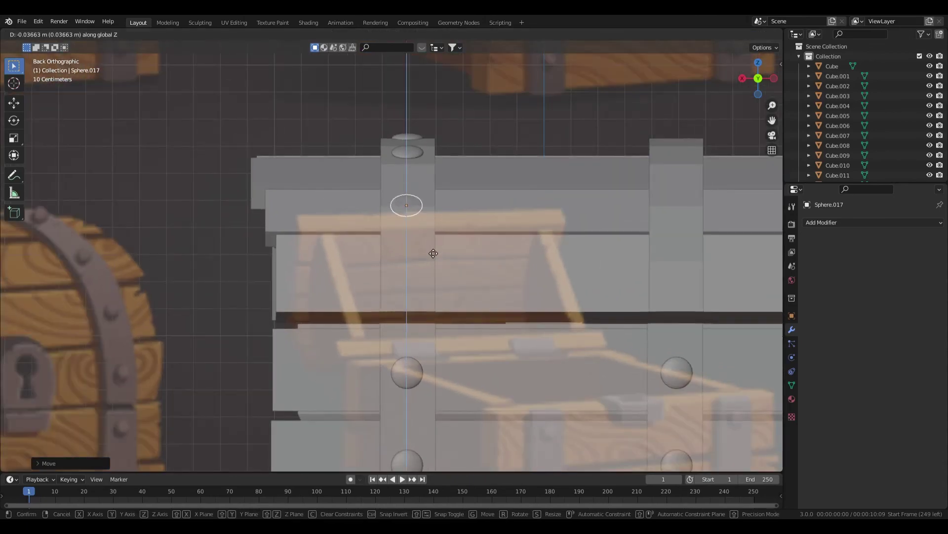
left_click(438, 245)
Step: Inspect the rear rivet at an angle and raise it slightly along Z out of the strap surface
middle_click_drag(438, 246, 467, 269)
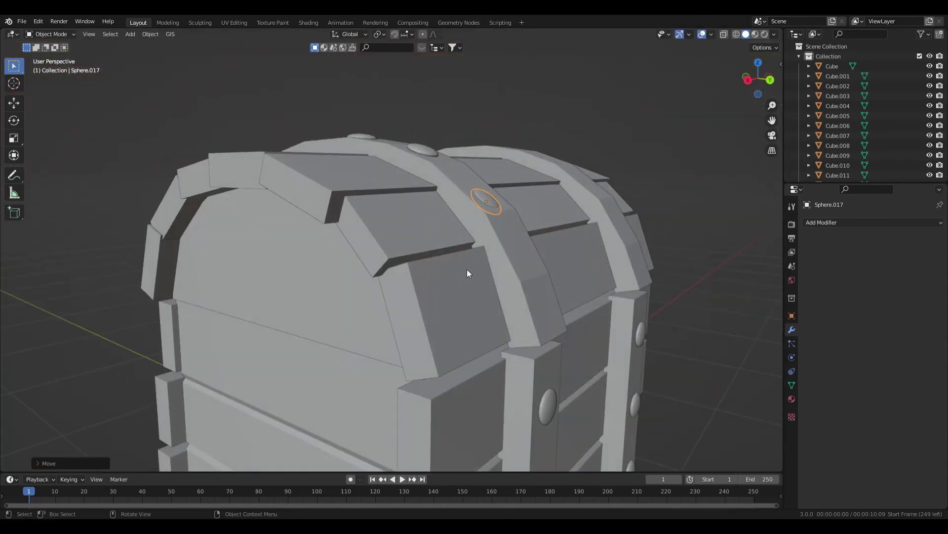
scroll(576, 263, "up", 2)
mouse_move(576, 266)
middle_mouse_down()
mouse_move(561, 312)
mouse_move(576, 275)
middle_mouse_up()
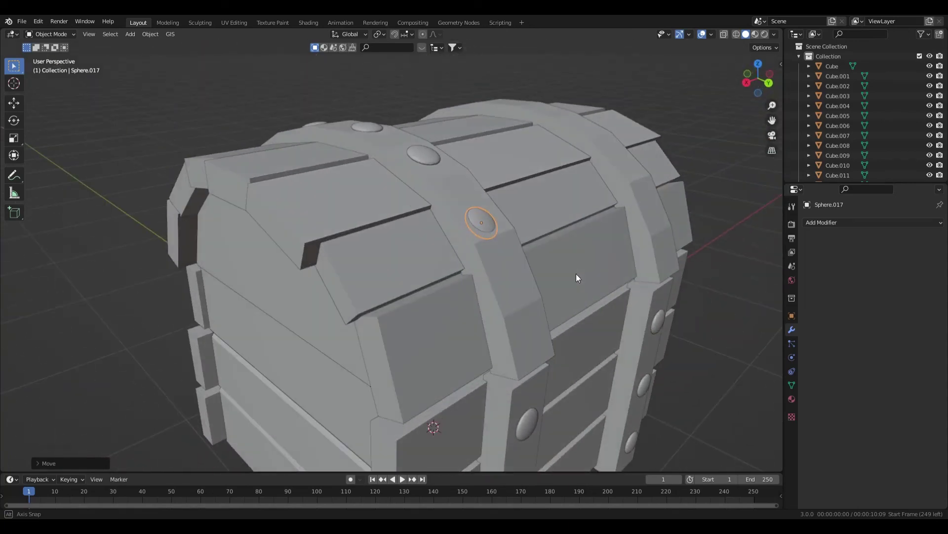
key("g")
key("z")
left_click(583, 275)
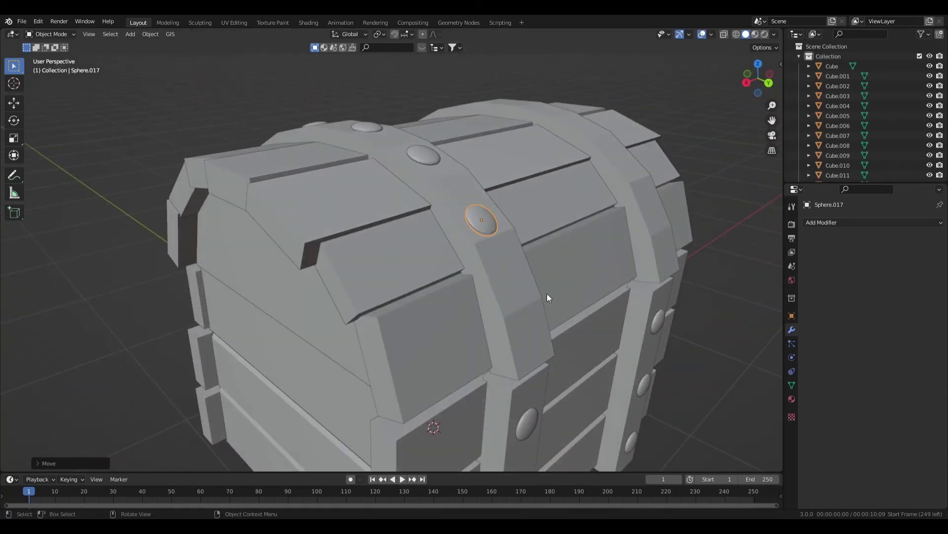
Step: Duplicate the rivet down to the lower rear part of the lid strap and tilt it steeper about X
middle_click_drag(578, 324, 483, 292)
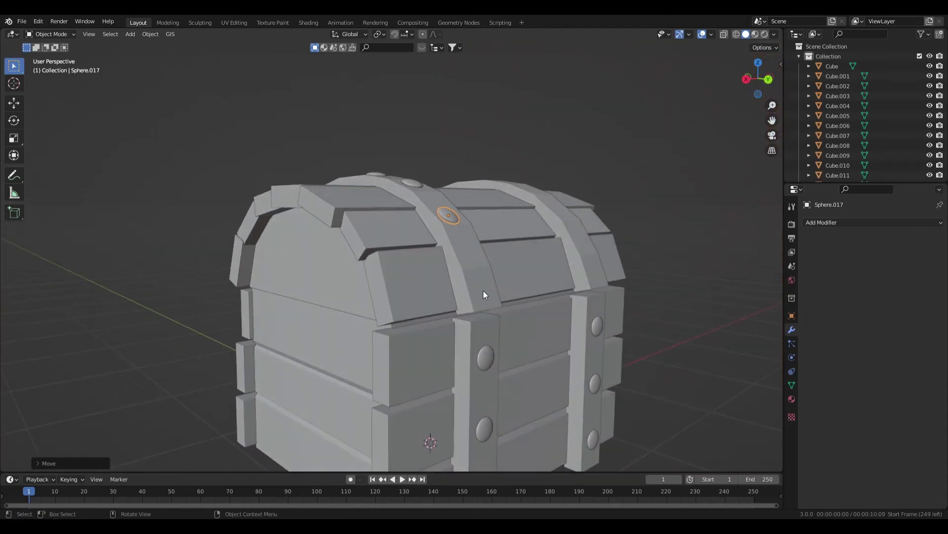
key("shift+d")
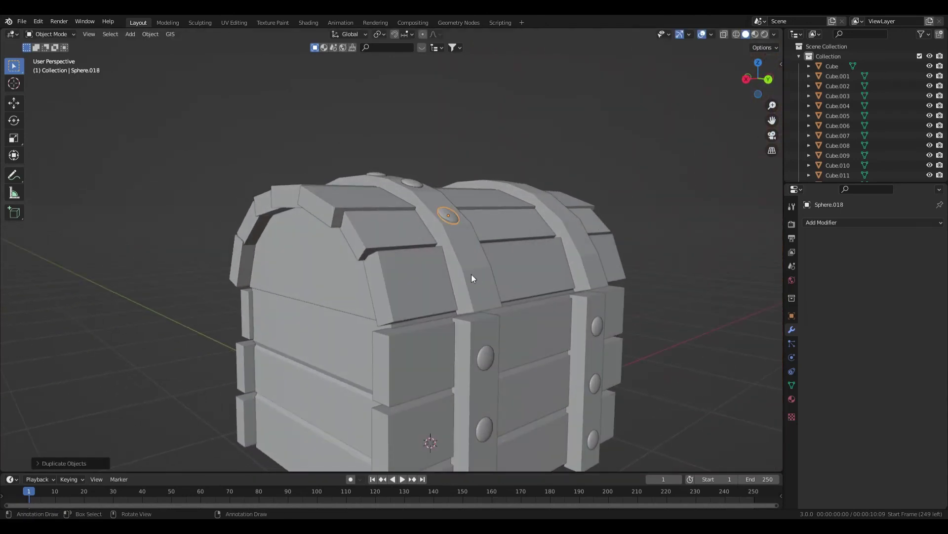
left_click(487, 321)
mouse_move(487, 326)
middle_mouse_down()
mouse_move(479, 325)
mouse_move(491, 332)
middle_mouse_up()
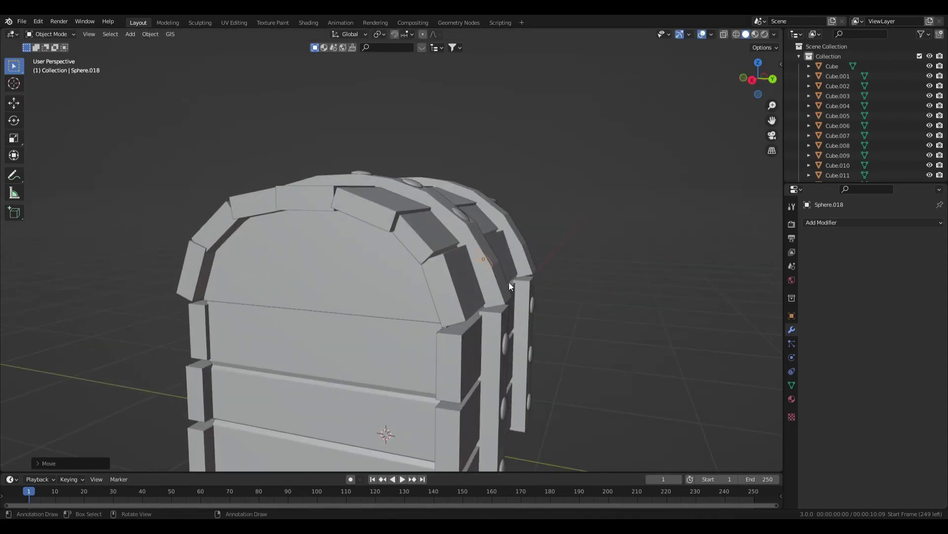
key("r")
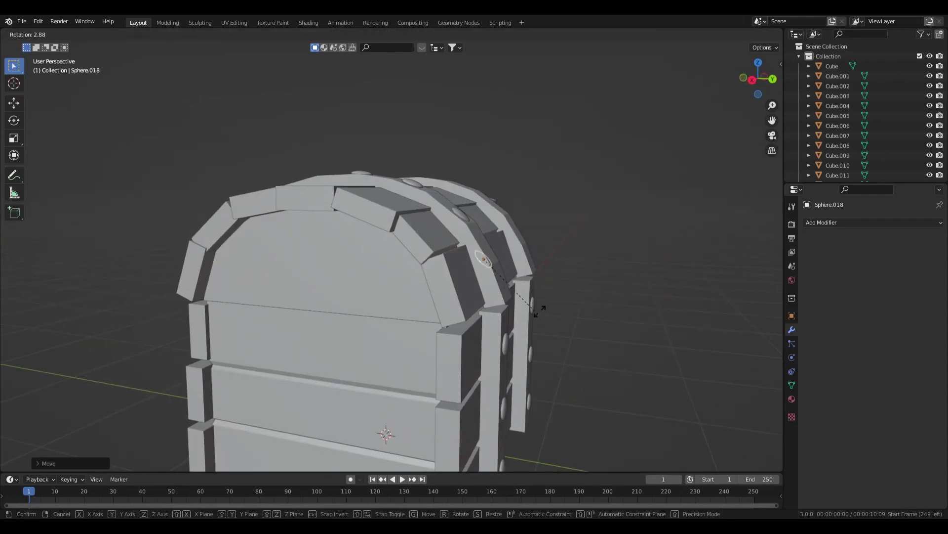
key("x")
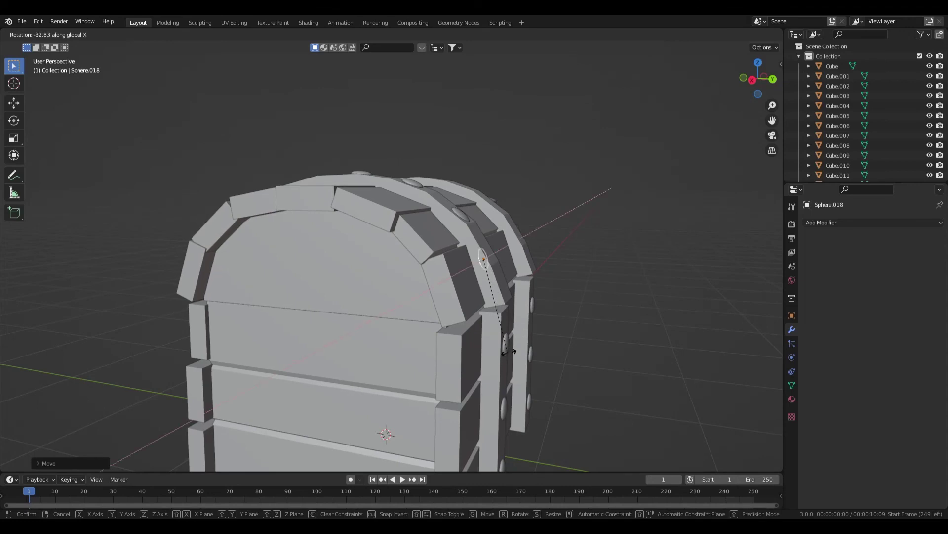
left_click(518, 333)
Step: Move the lowest rear lid rivet along Y onto the strap surface and centre it across the strap along X
key("g")
key("y")
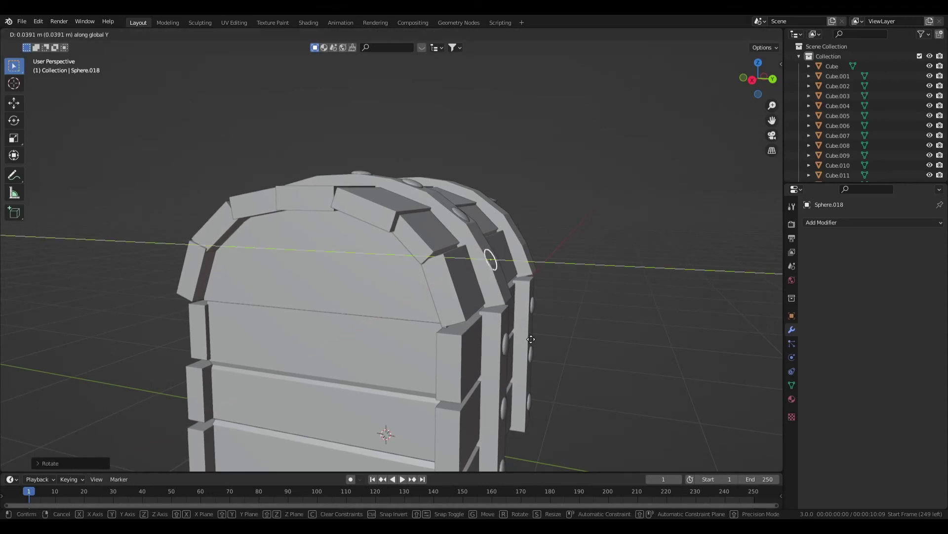
left_click(534, 339)
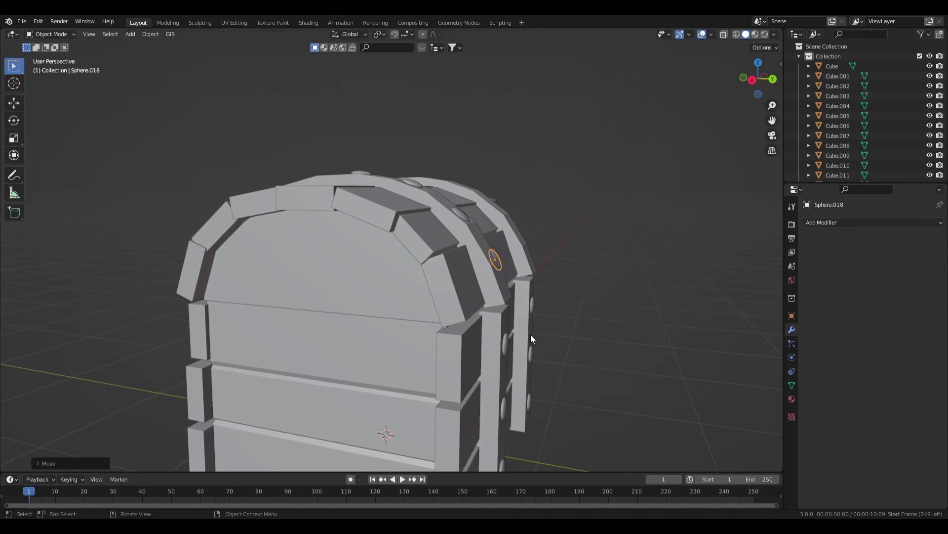
key("g")
key("y")
left_click(532, 335)
middle_click_drag(533, 335, 495, 331)
key("g")
key("x")
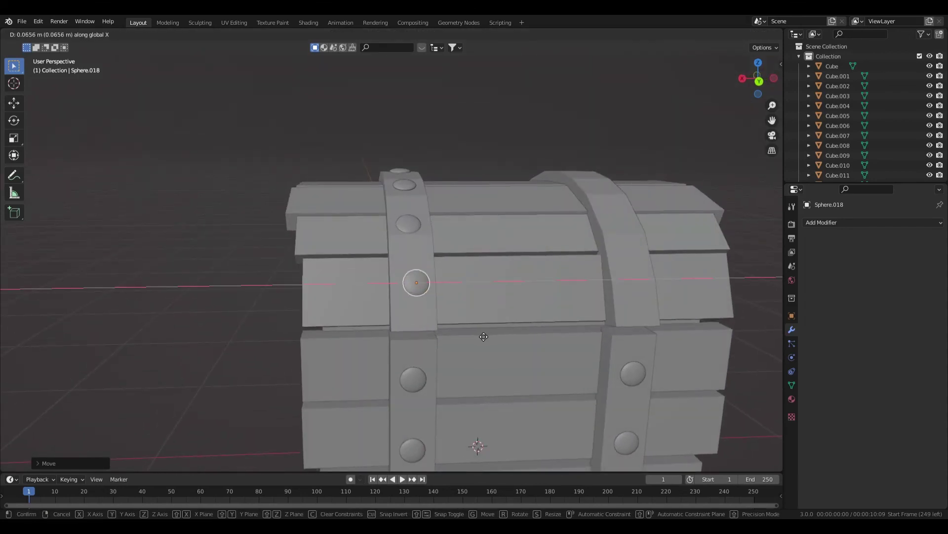
left_click(484, 337)
Step: Duplicate all six rivets of the lid strap about 1 m along negative X onto the other lid strap
middle_click_drag(493, 337, 450, 256)
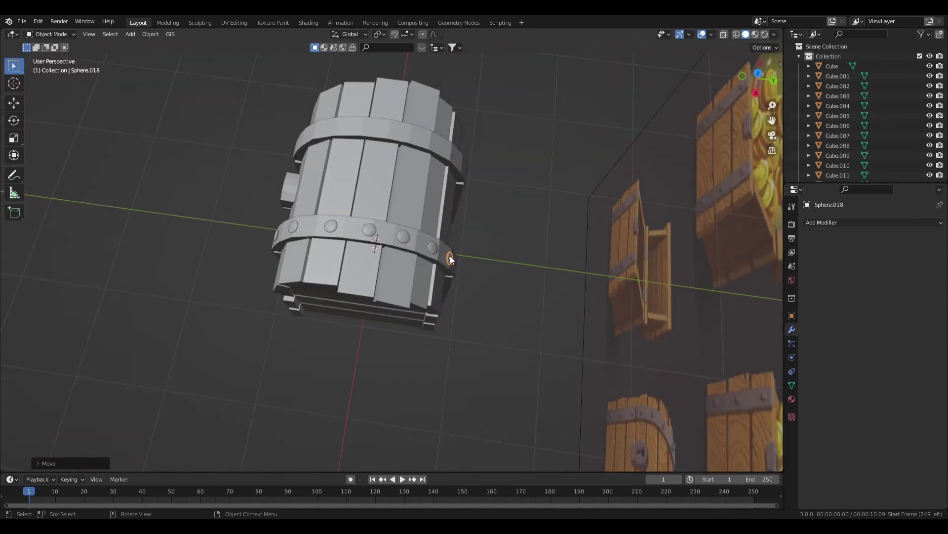
left_click(434, 247, "shift")
left_click(403, 237, "shift")
left_click(369, 229, "shift")
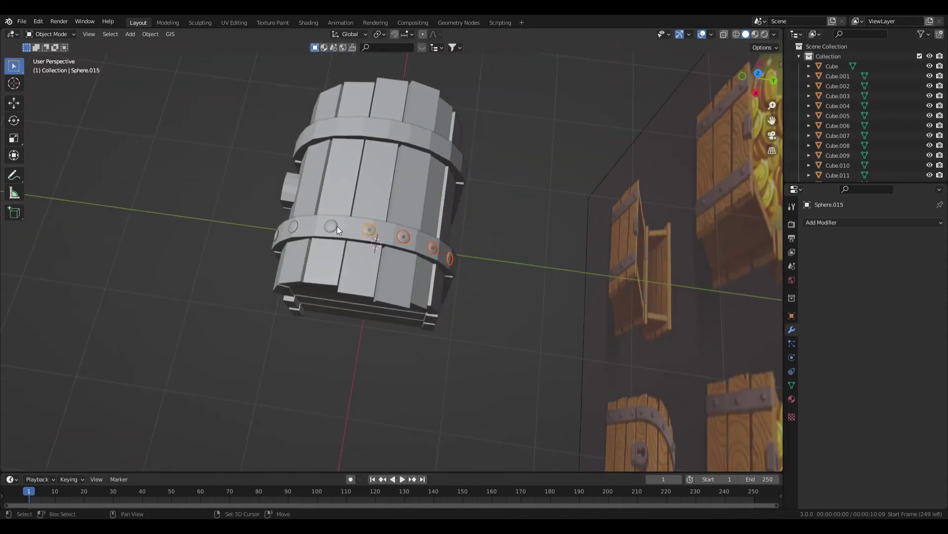
left_click(331, 226, "shift")
middle_click_drag(316, 232, 442, 267)
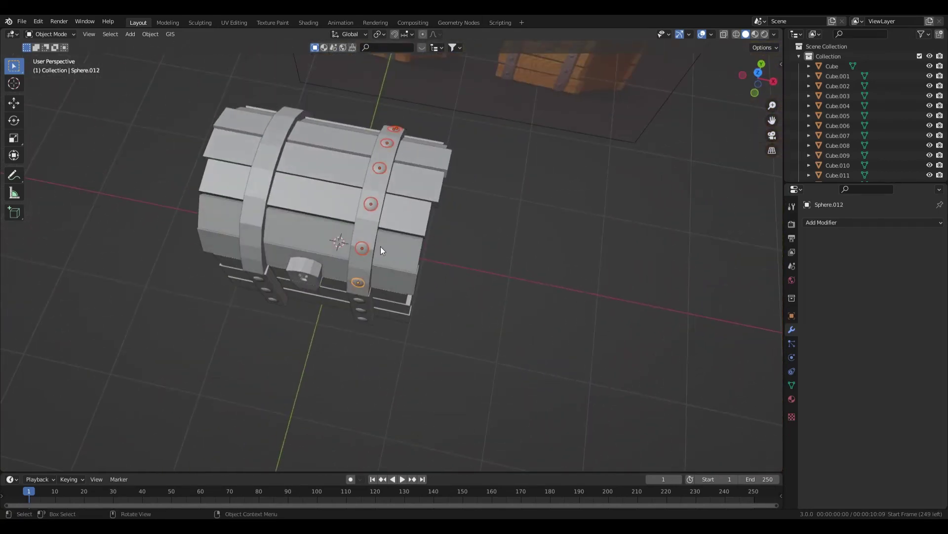
middle_click_drag(380, 246, 441, 305)
key("shift+d")
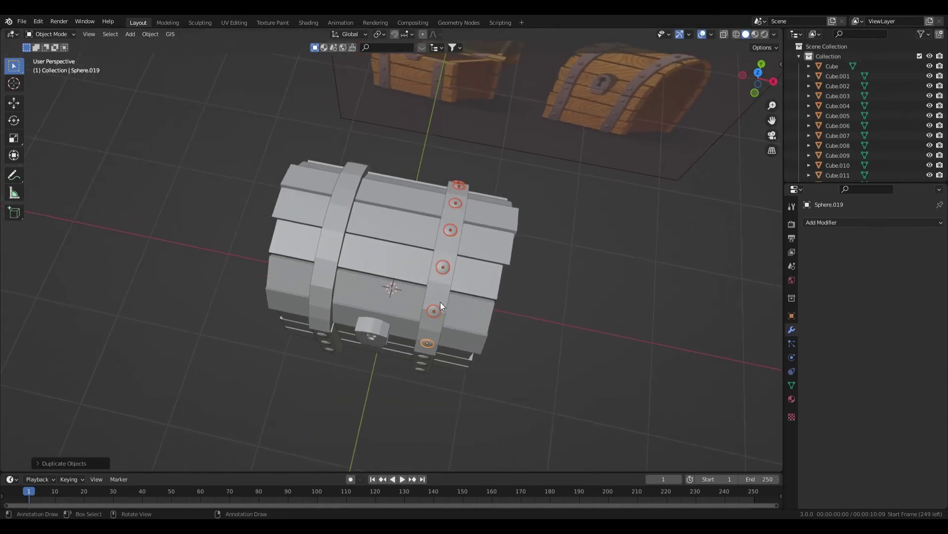
key("x")
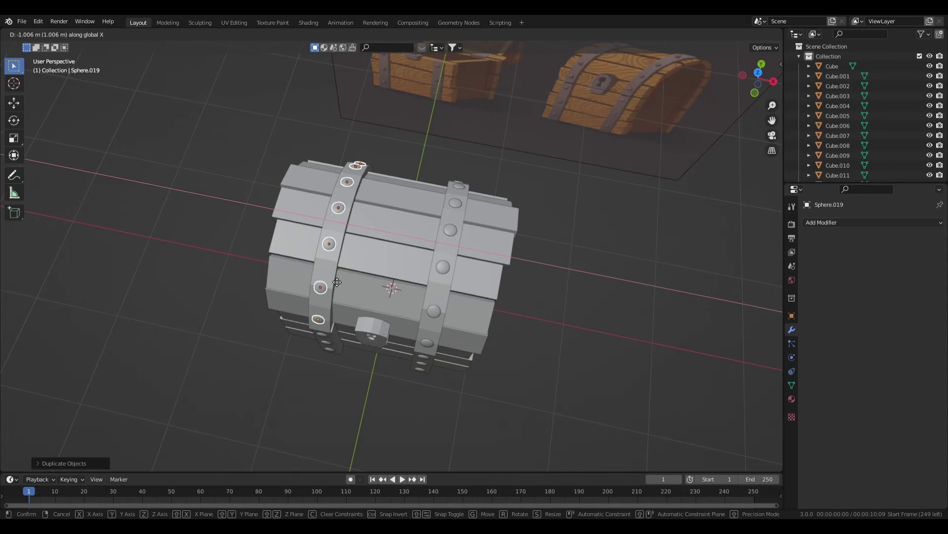
left_click(337, 282)
Step: Fine-tune the six copied rivets along X to centre them on the second lid strap, and deselect them
middle_click_drag(337, 282, 367, 260)
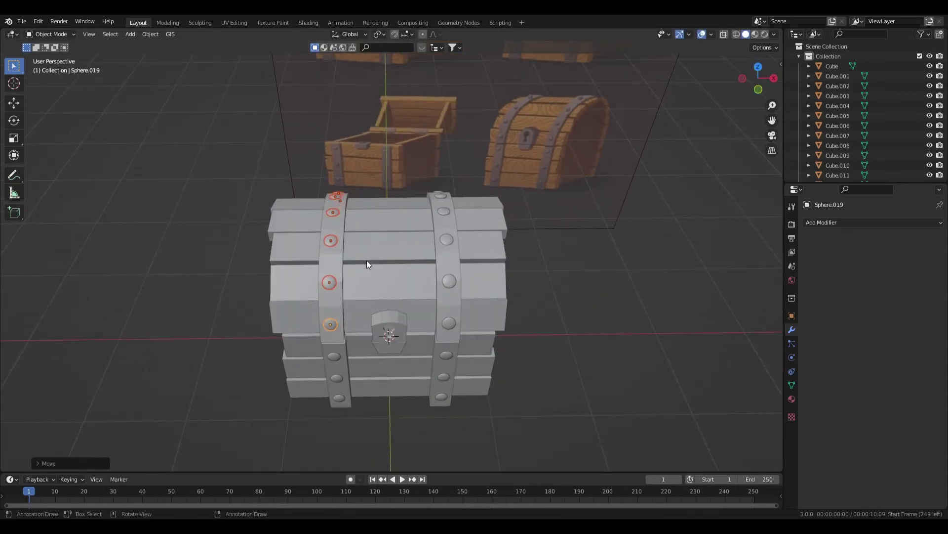
key("g")
key("x")
left_click(367, 261)
scroll(517, 309, "down", 1)
middle_click_drag(517, 309, 520, 284)
left_click(632, 348)
scroll(639, 346, "down", 1)
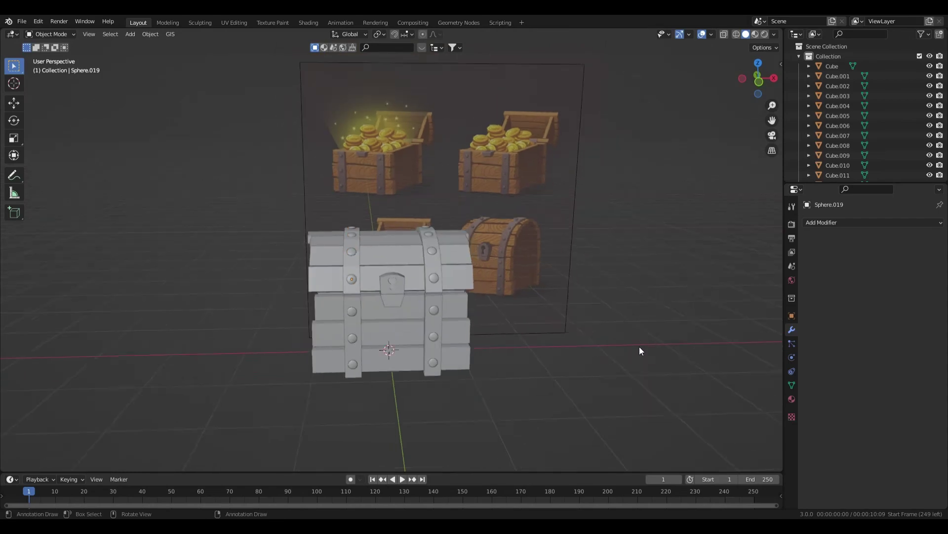
middle_click_drag(639, 350, 569, 352)
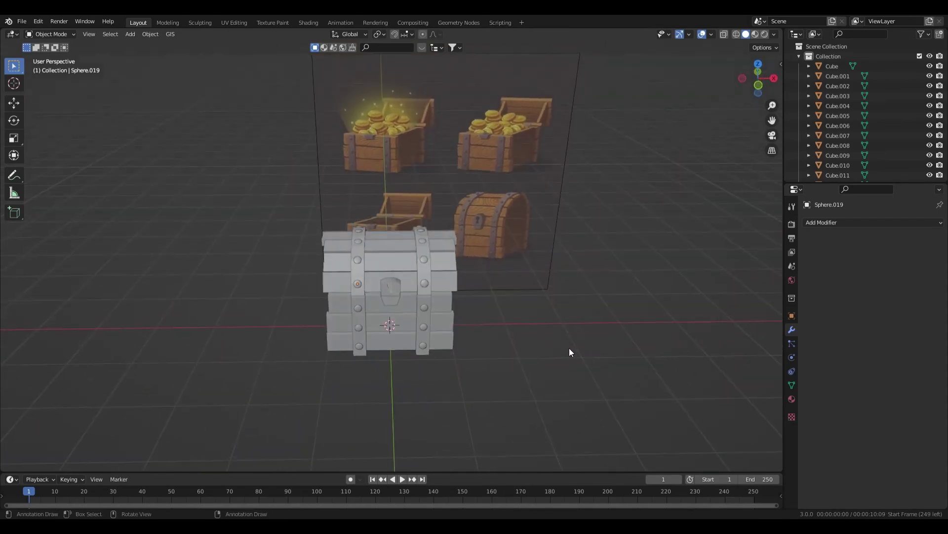
middle_click_drag(570, 301, 464, 341)
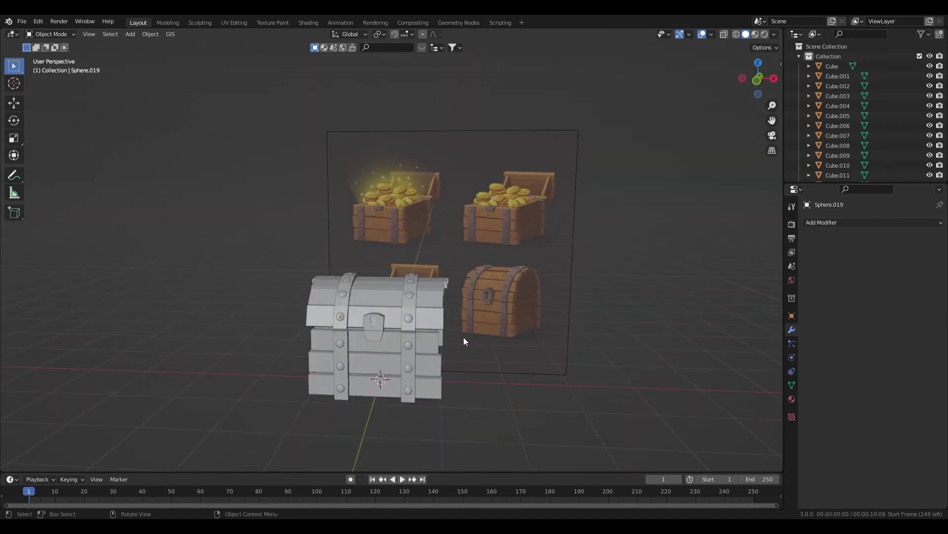